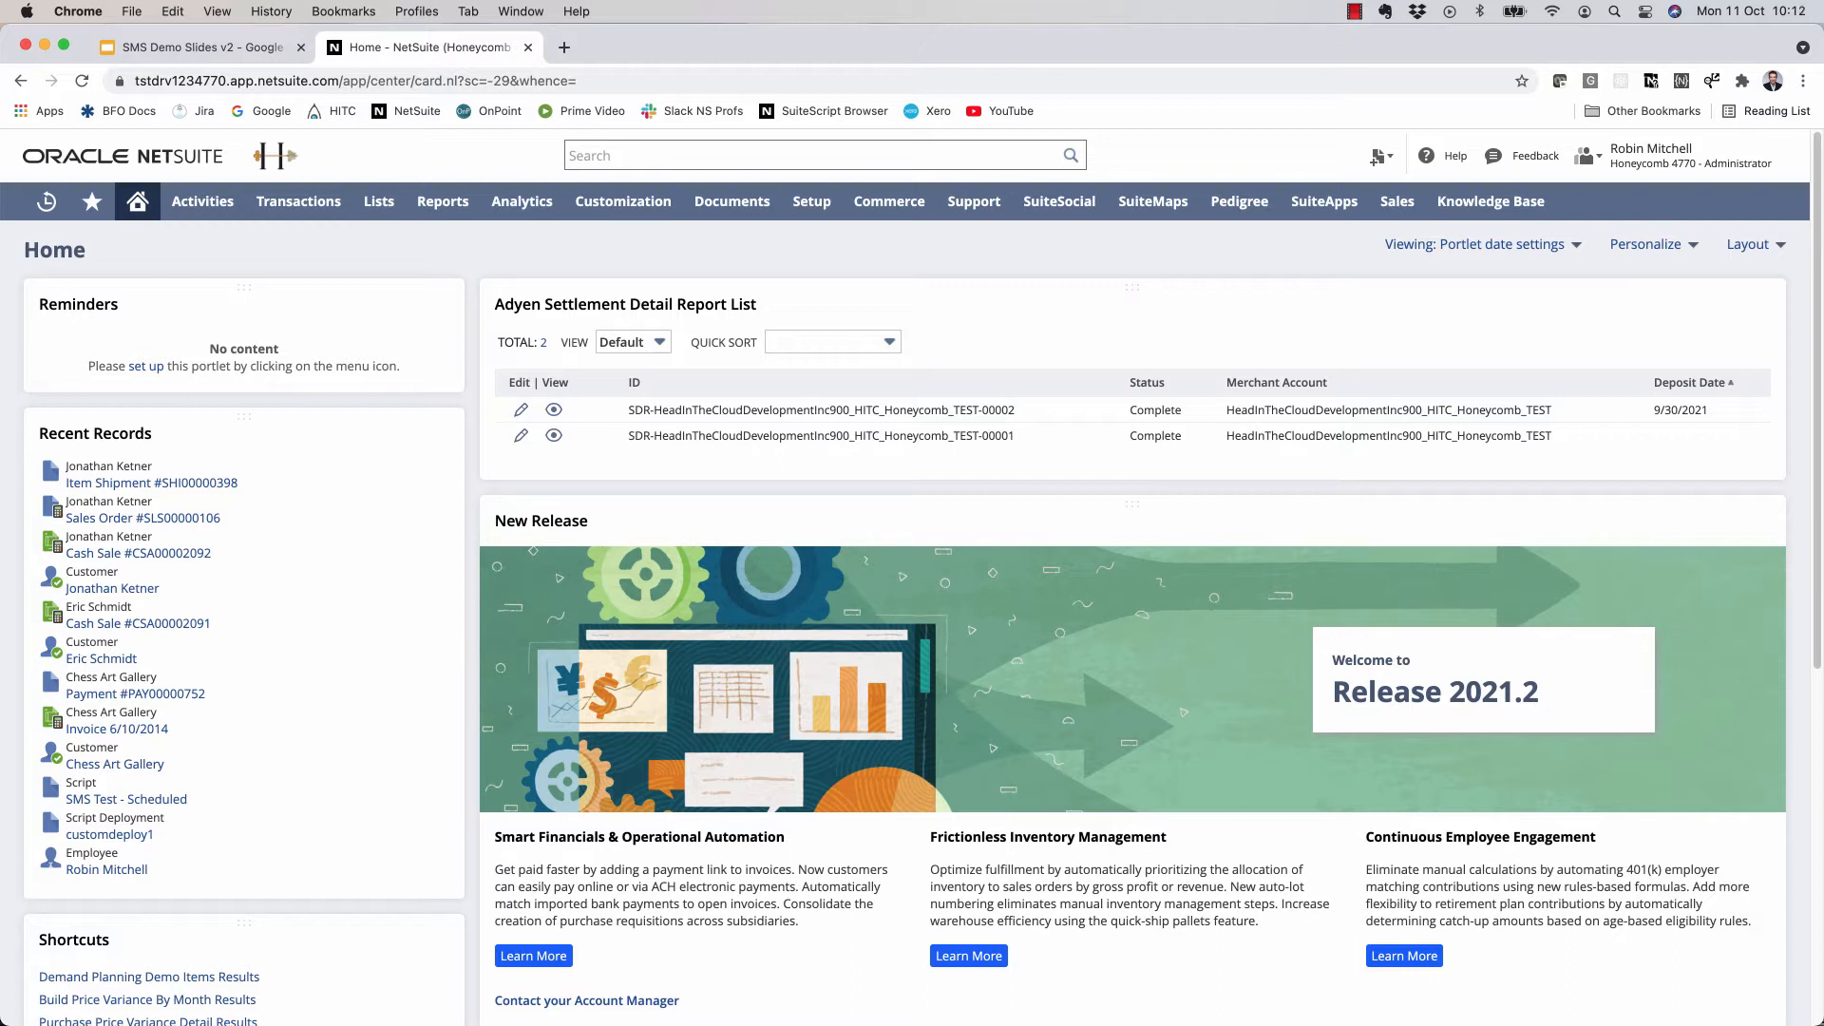
- Search SuiteBundler's Search & Install Bundles for the keyword 'Head in the cloud'
mouse_move(623, 201)
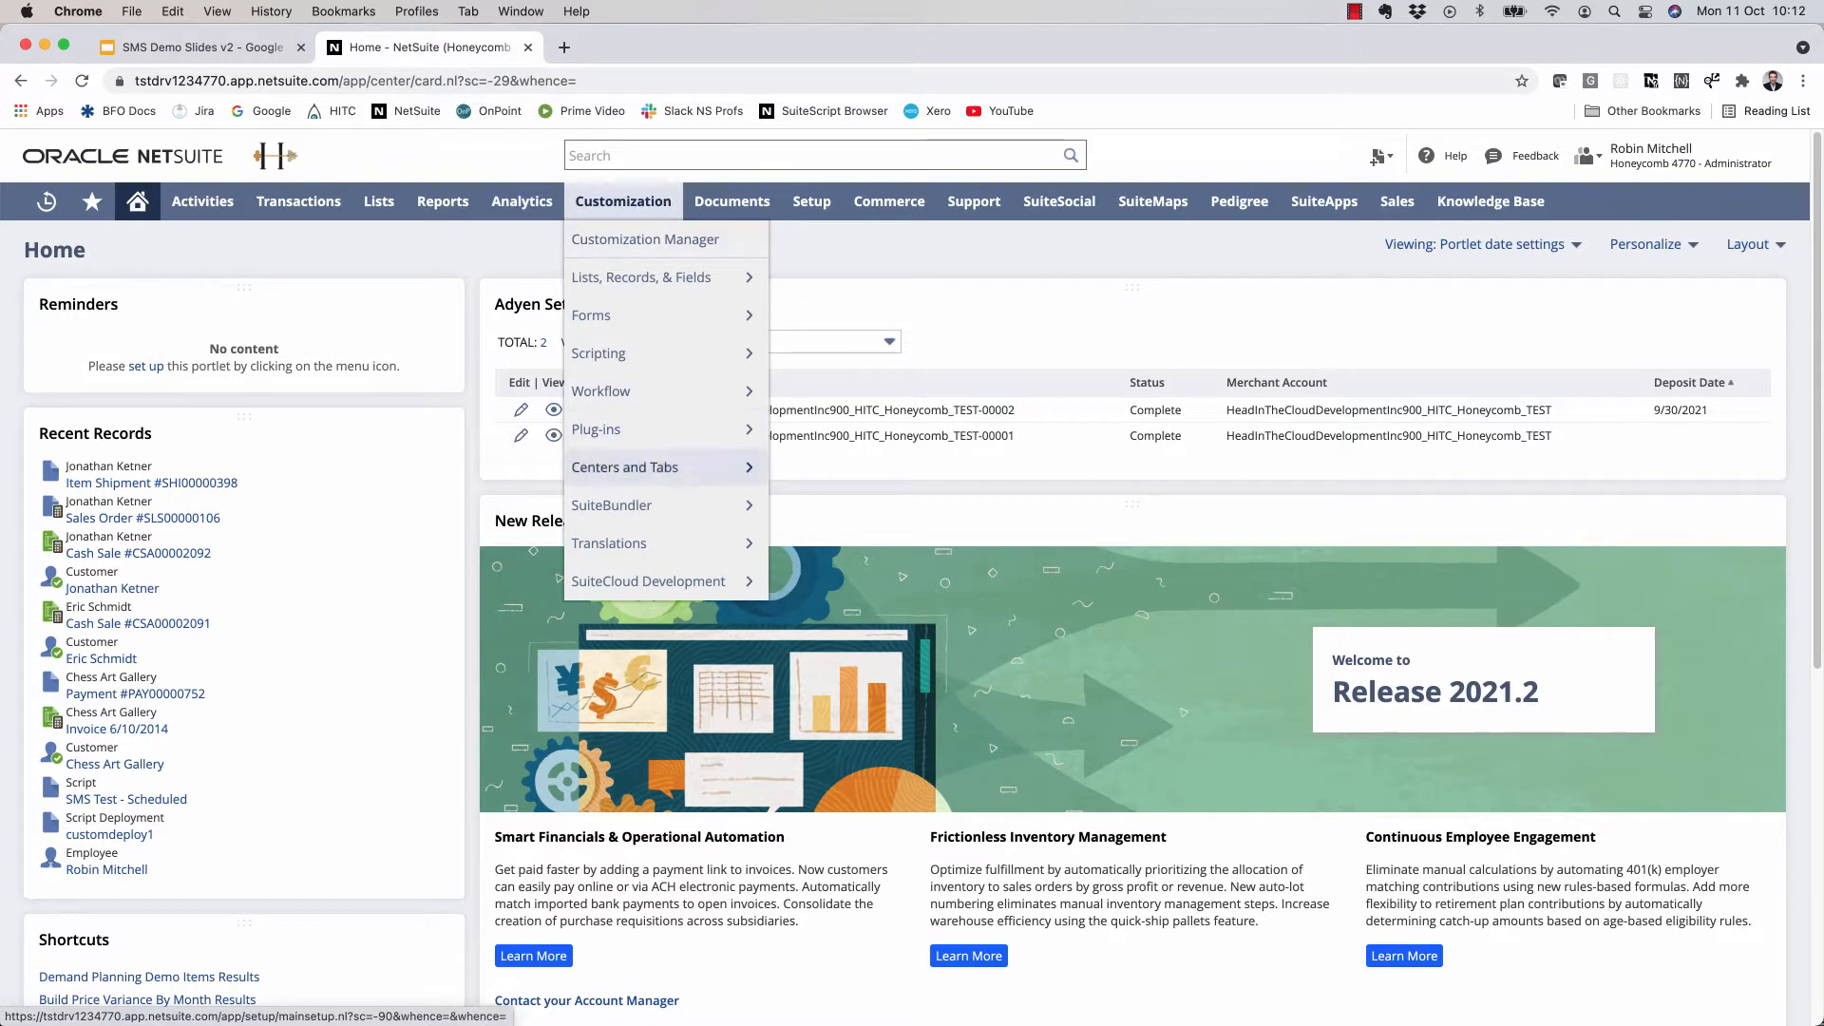
mouse_move(627, 504)
left_click(849, 542)
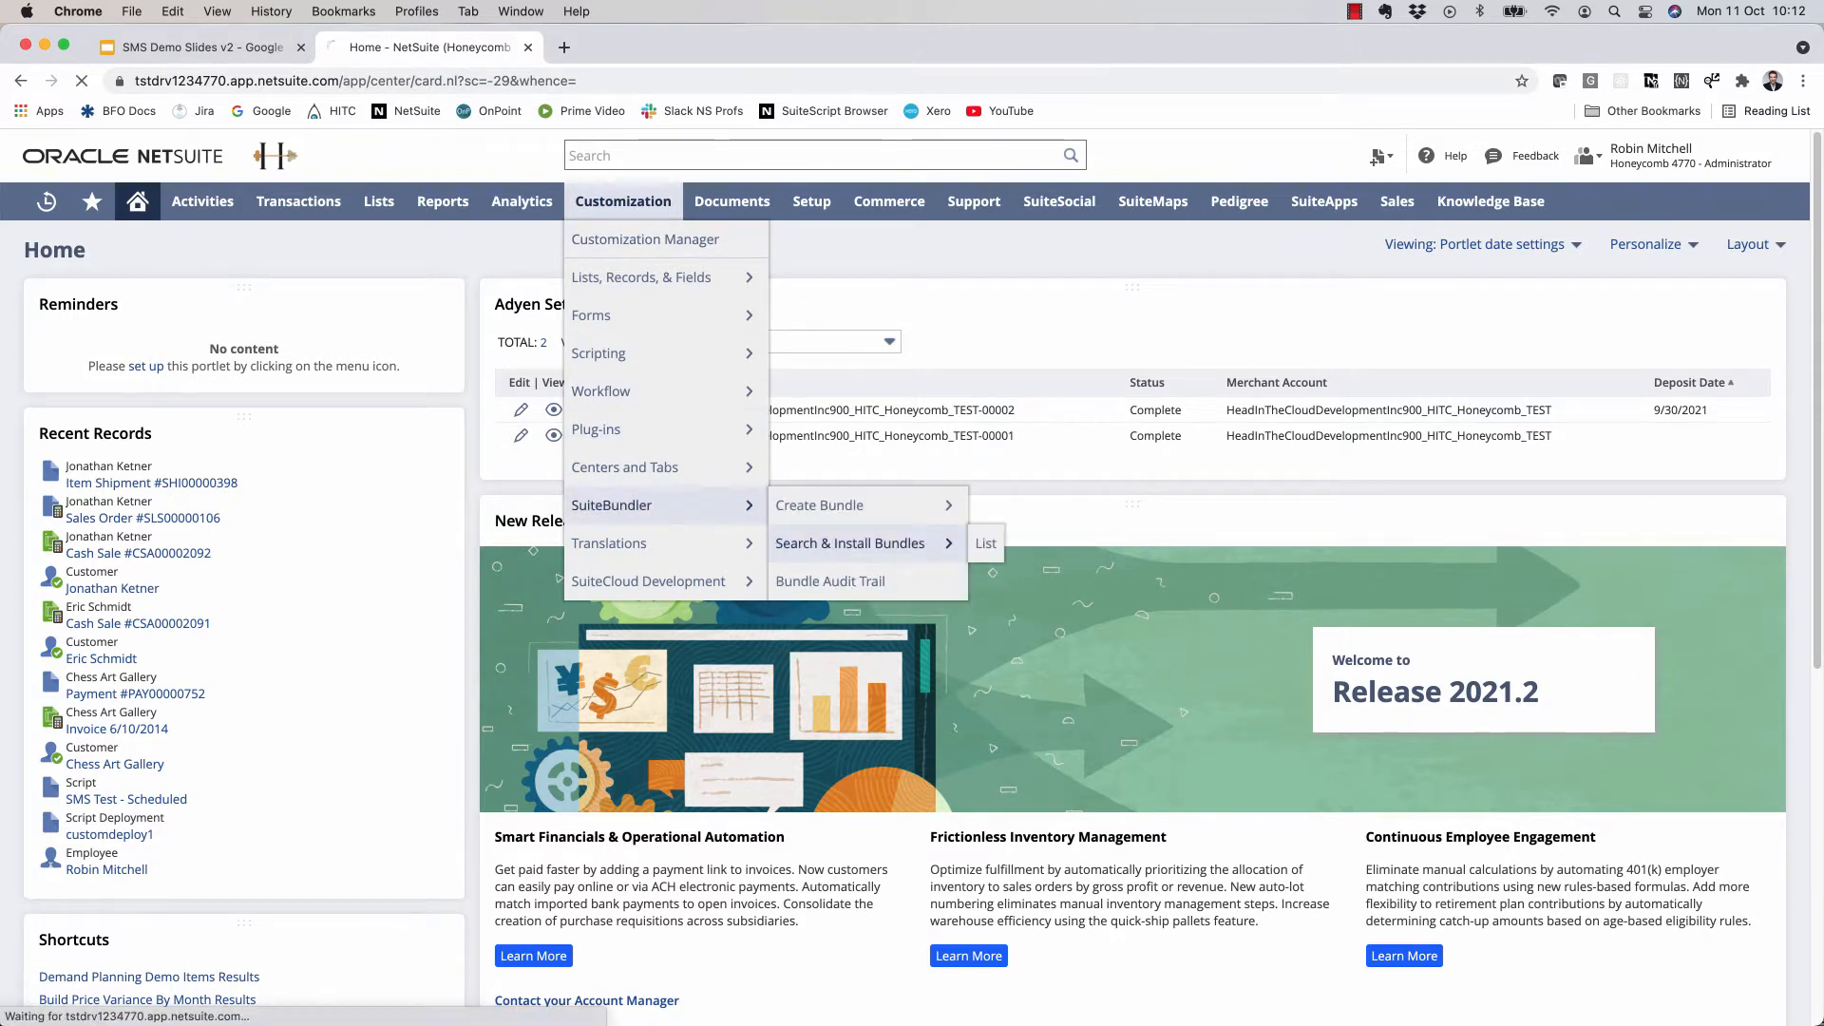
type("Head in the cloud")
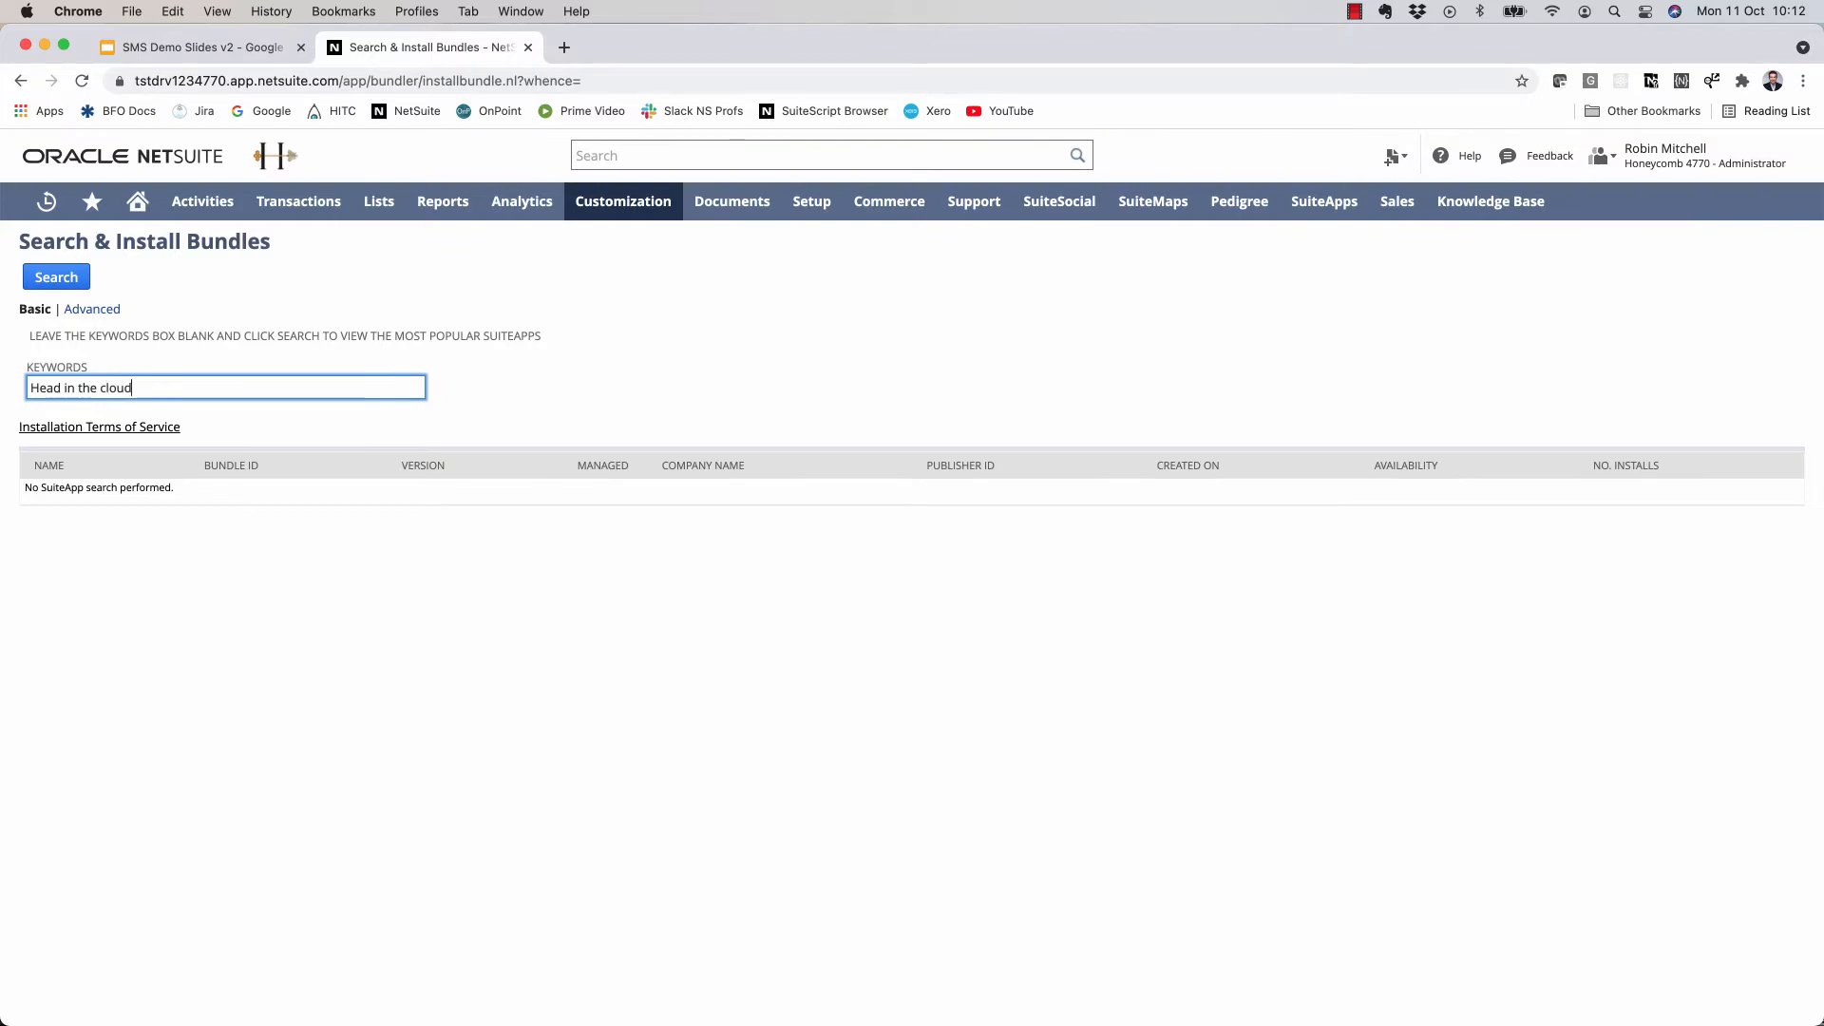
key("Return")
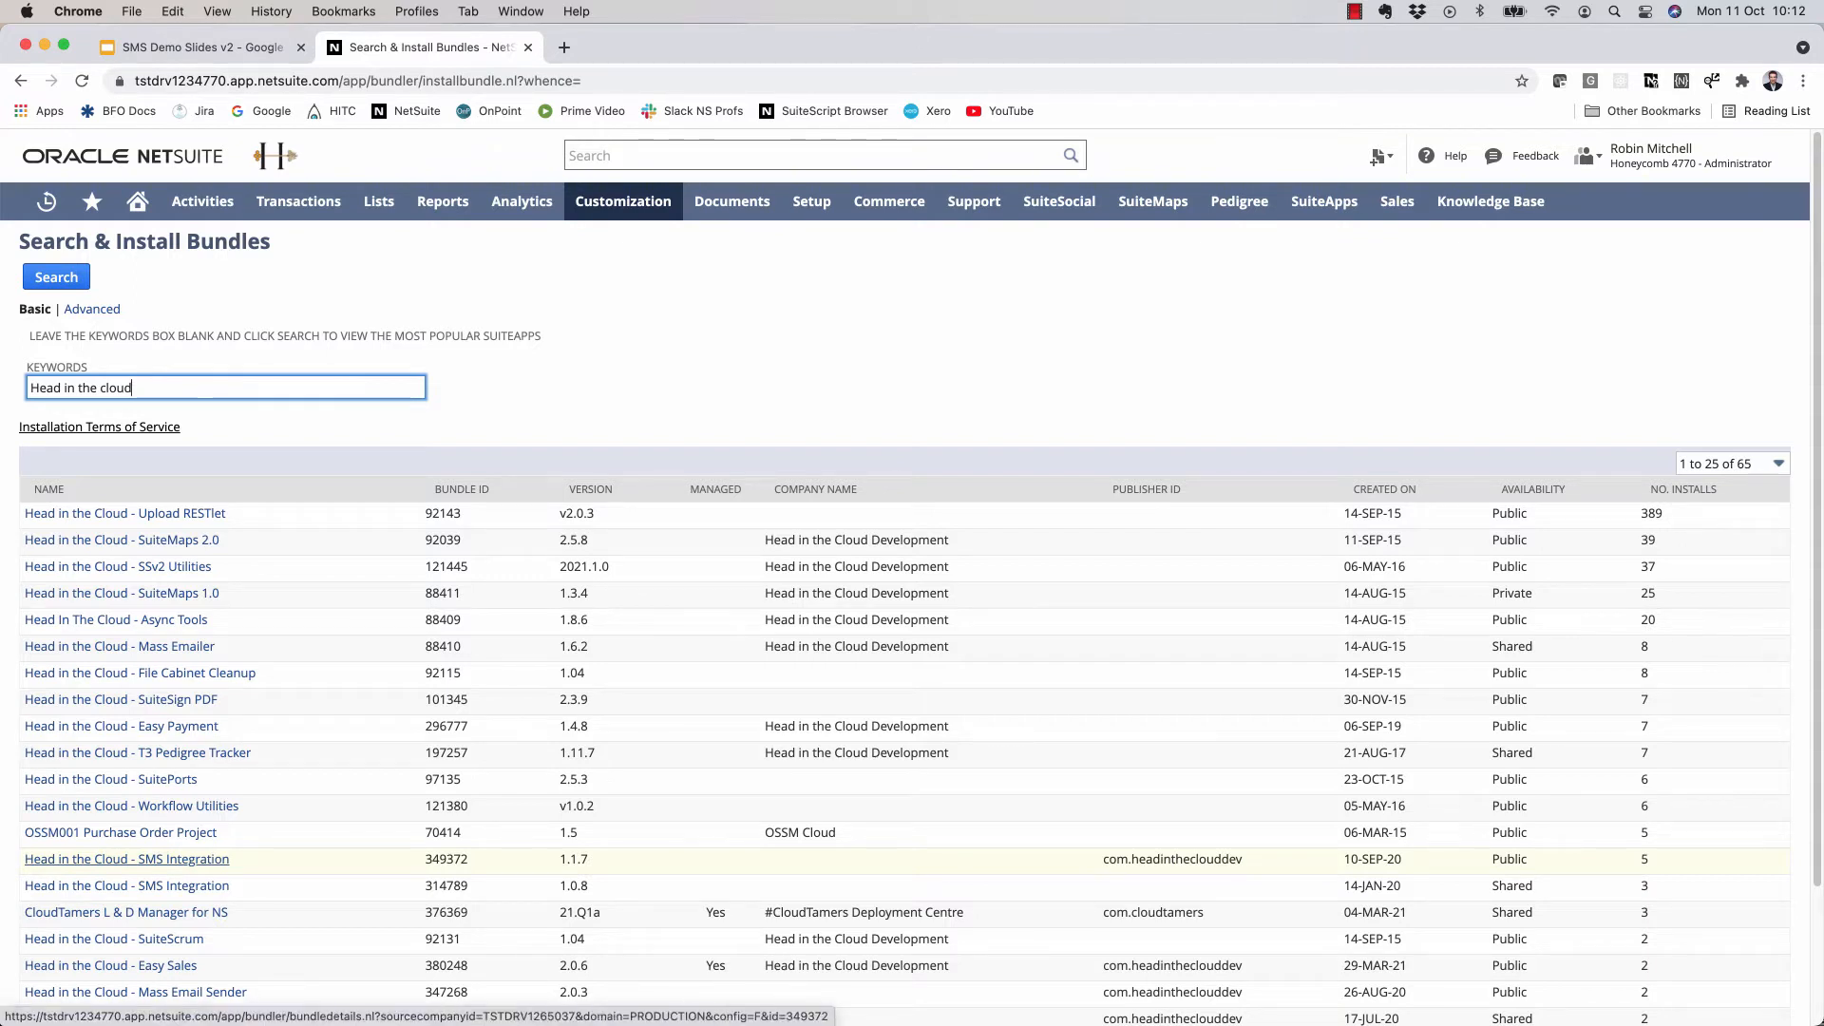
- Install the Head in the Cloud - SMS Integration bundle and confirm the installation
left_click(126, 859)
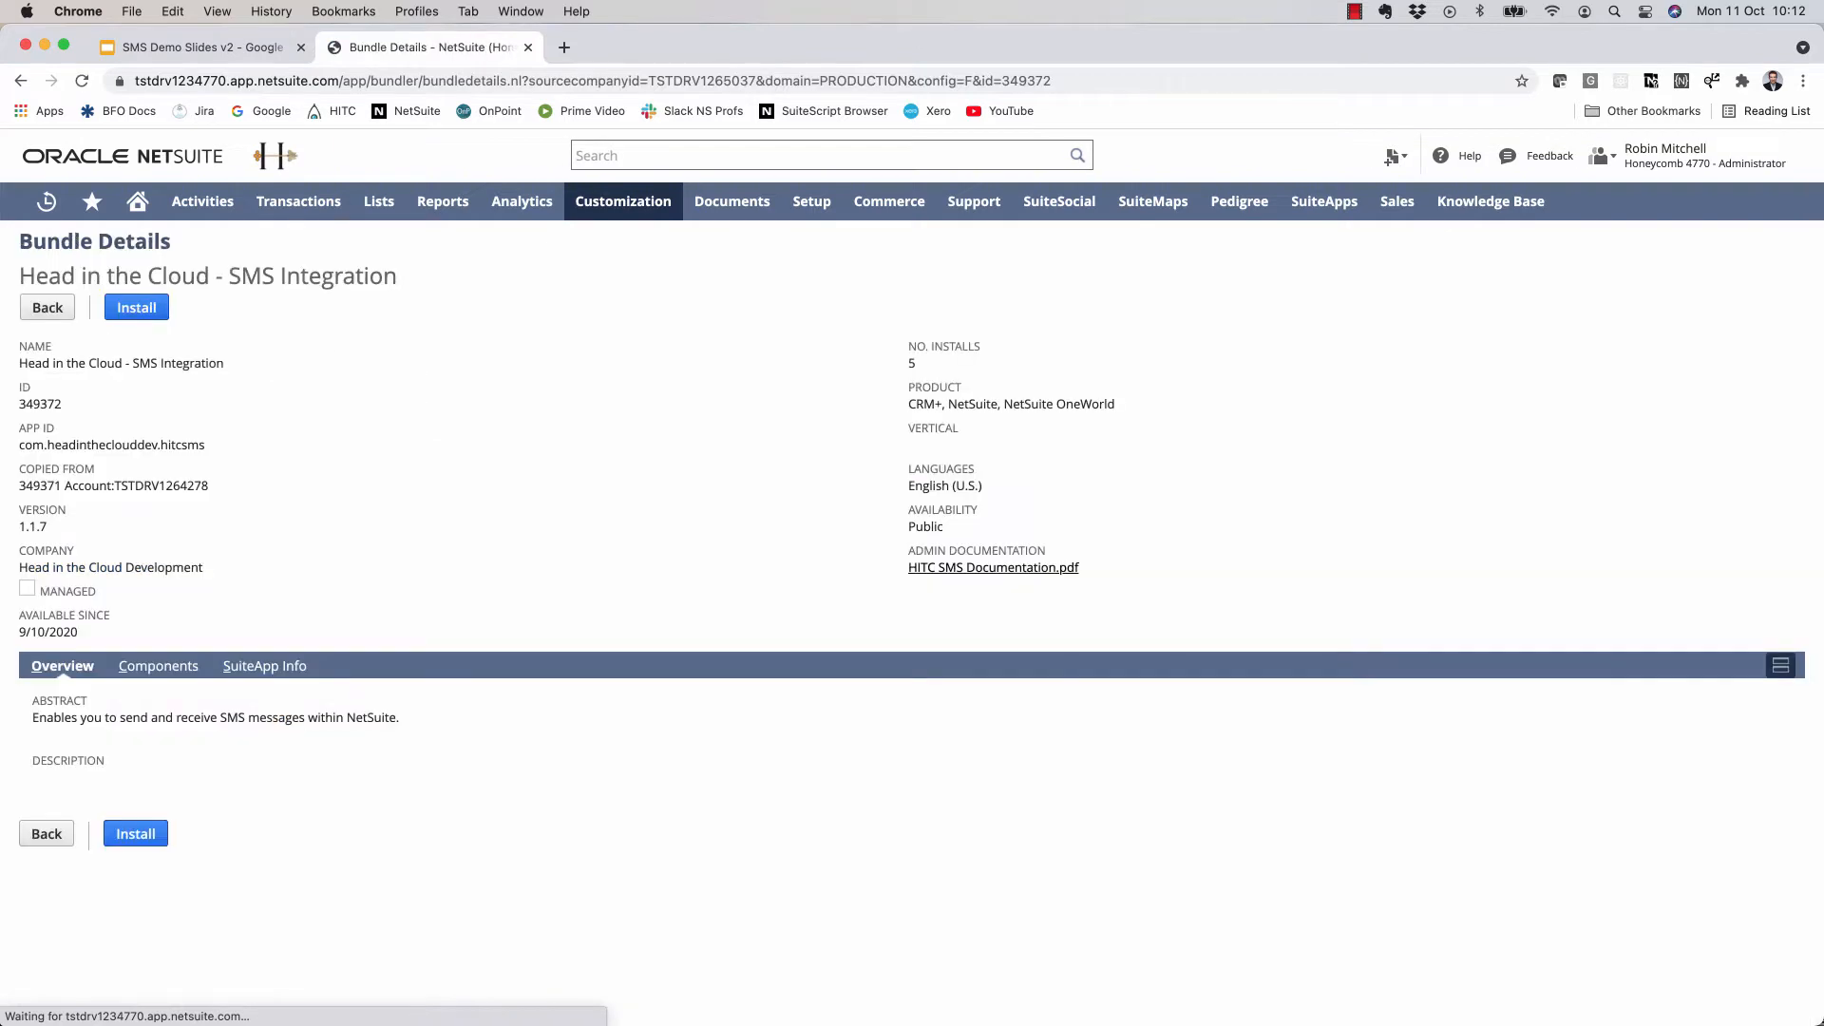
left_click(136, 307)
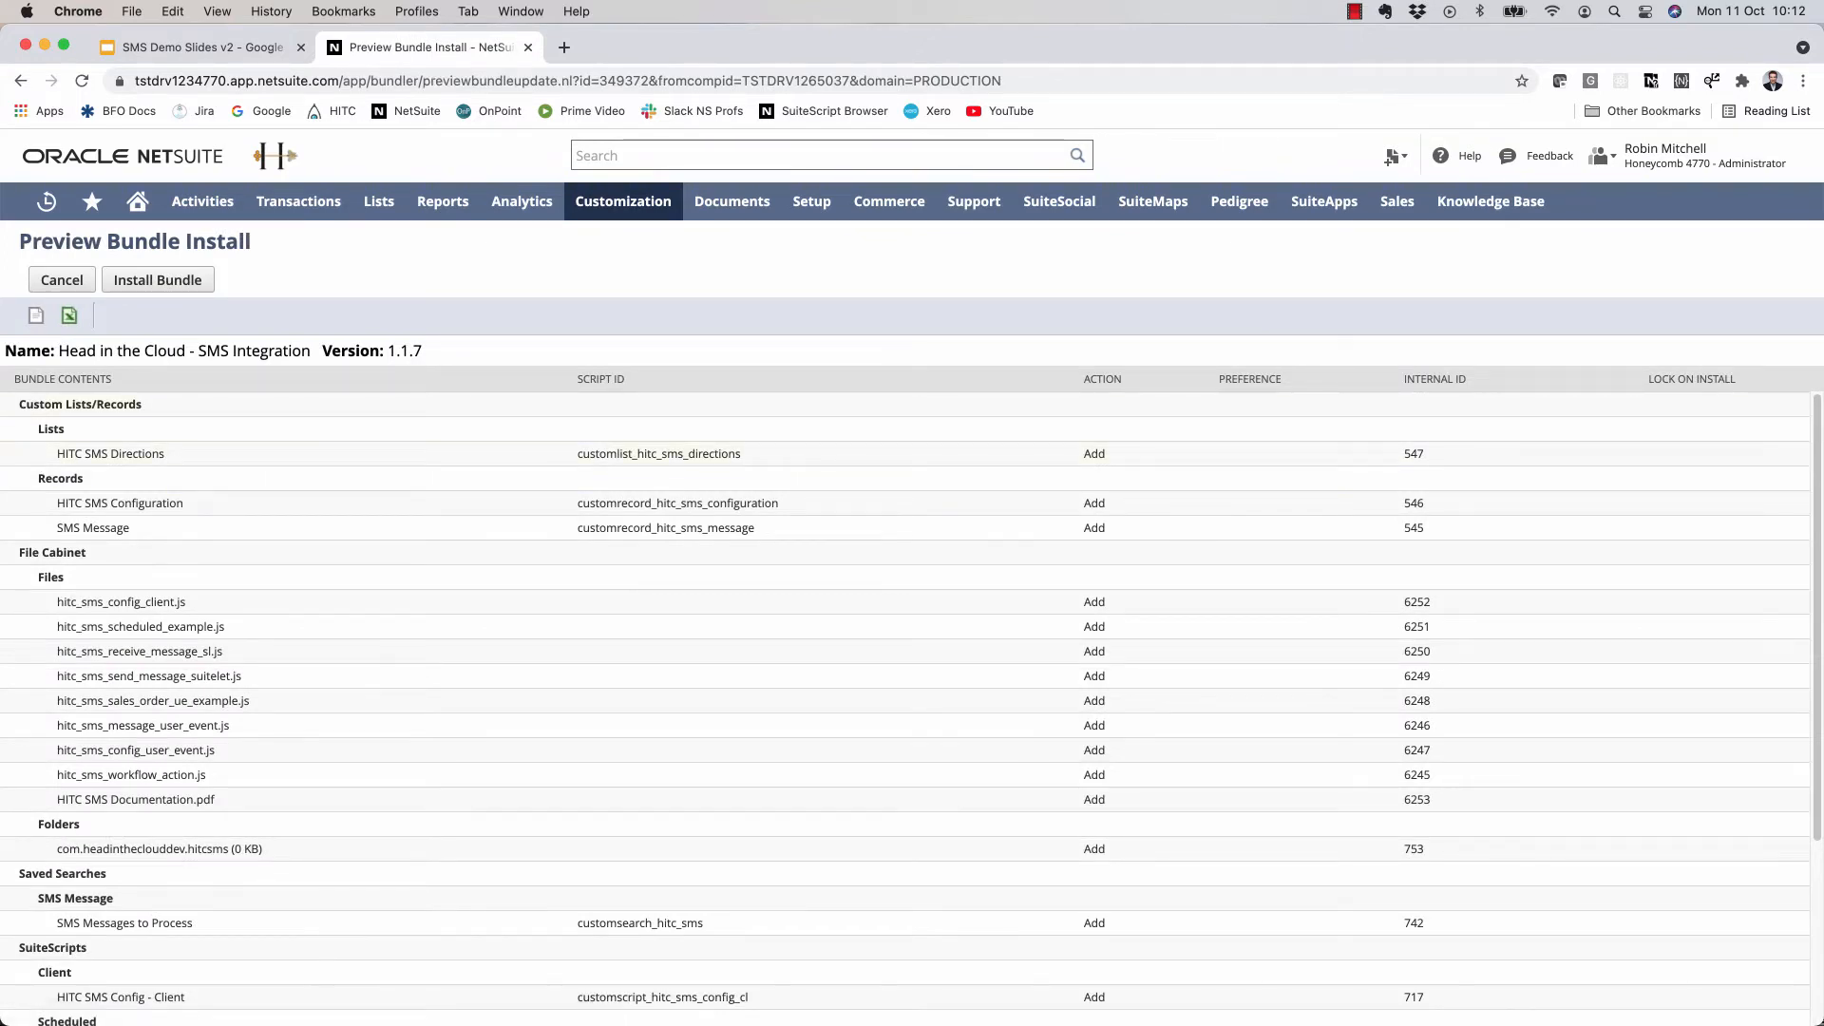
left_click(158, 280)
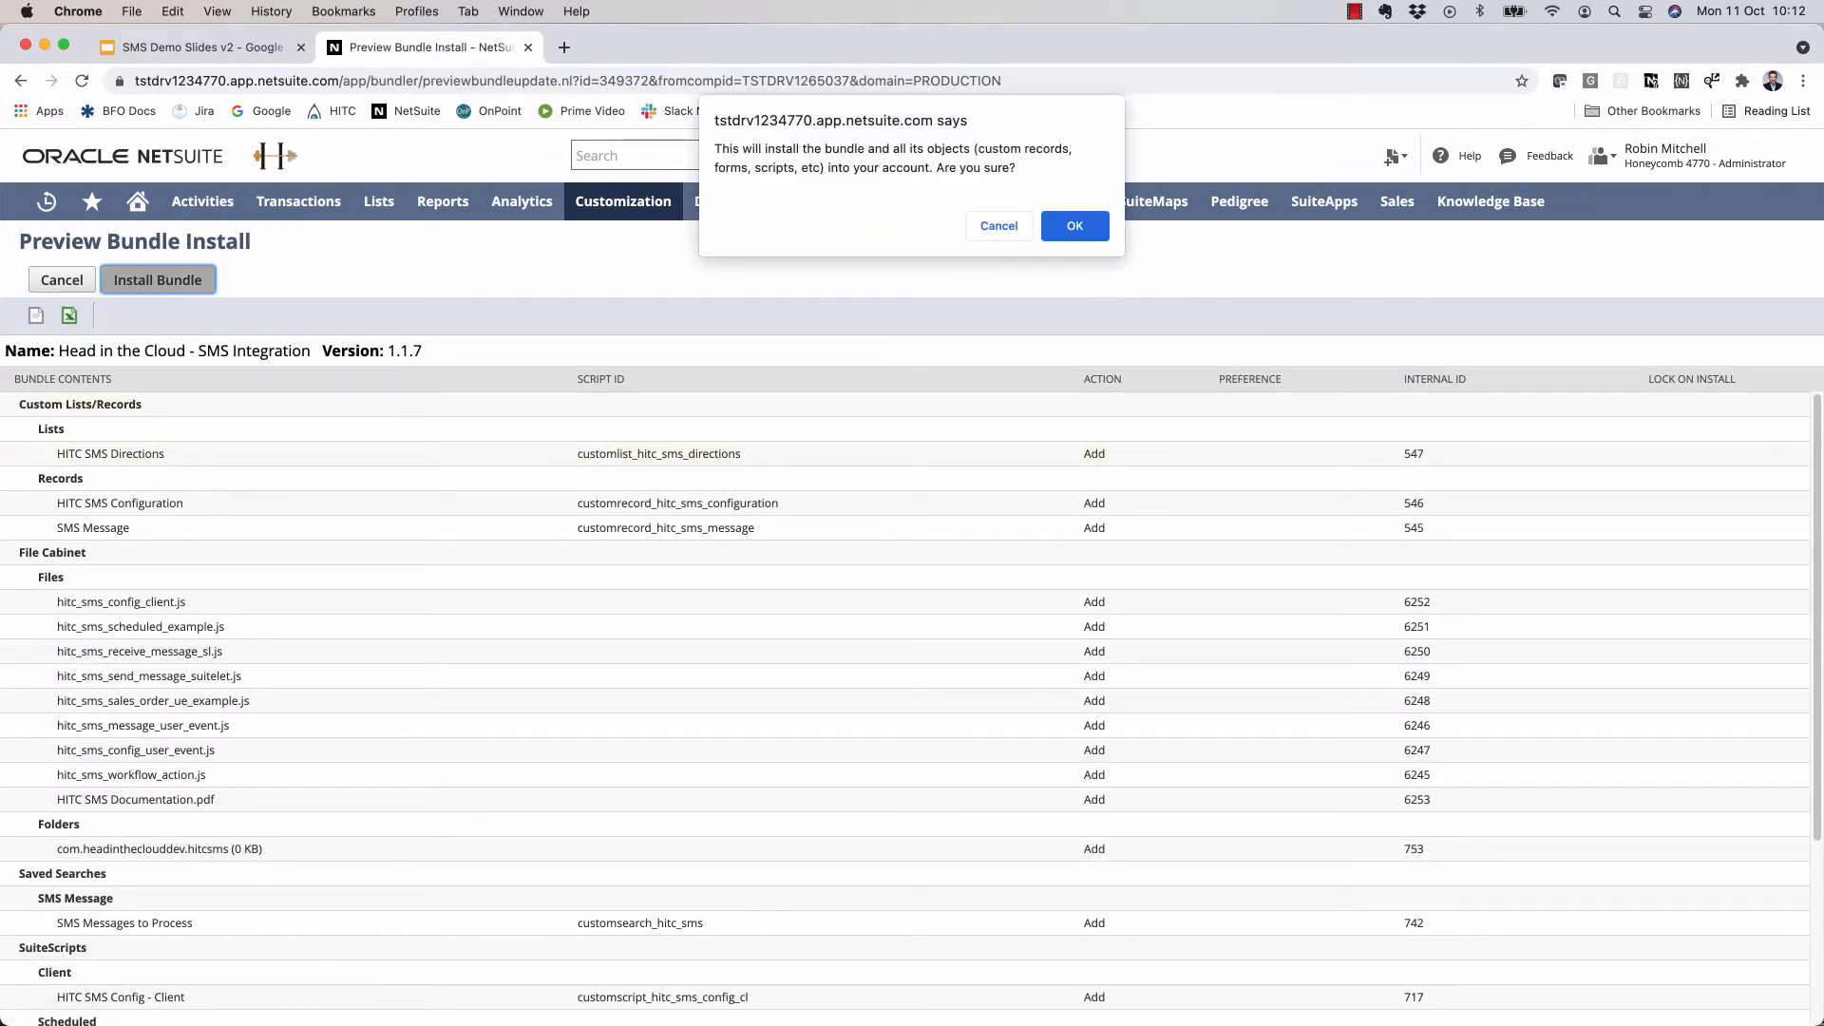
key("Return")
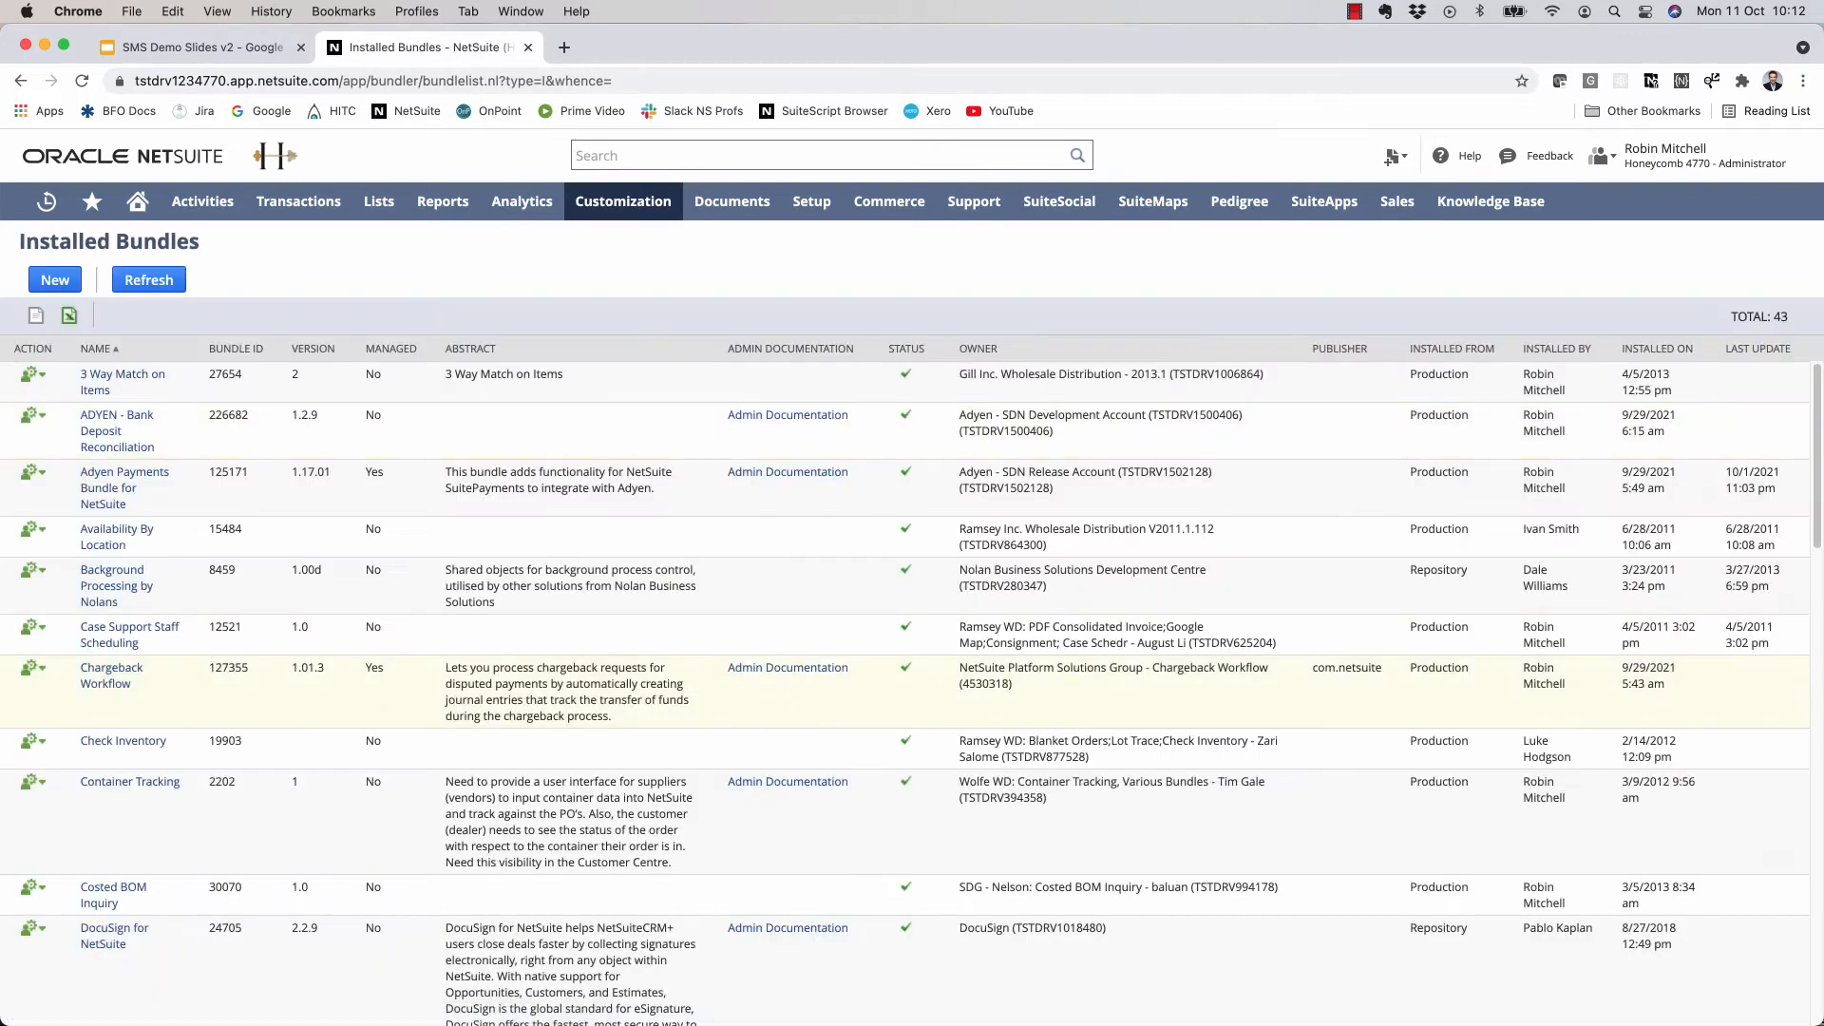
scroll(904, 694, "down", 6)
scroll(904, 694, "down", 2)
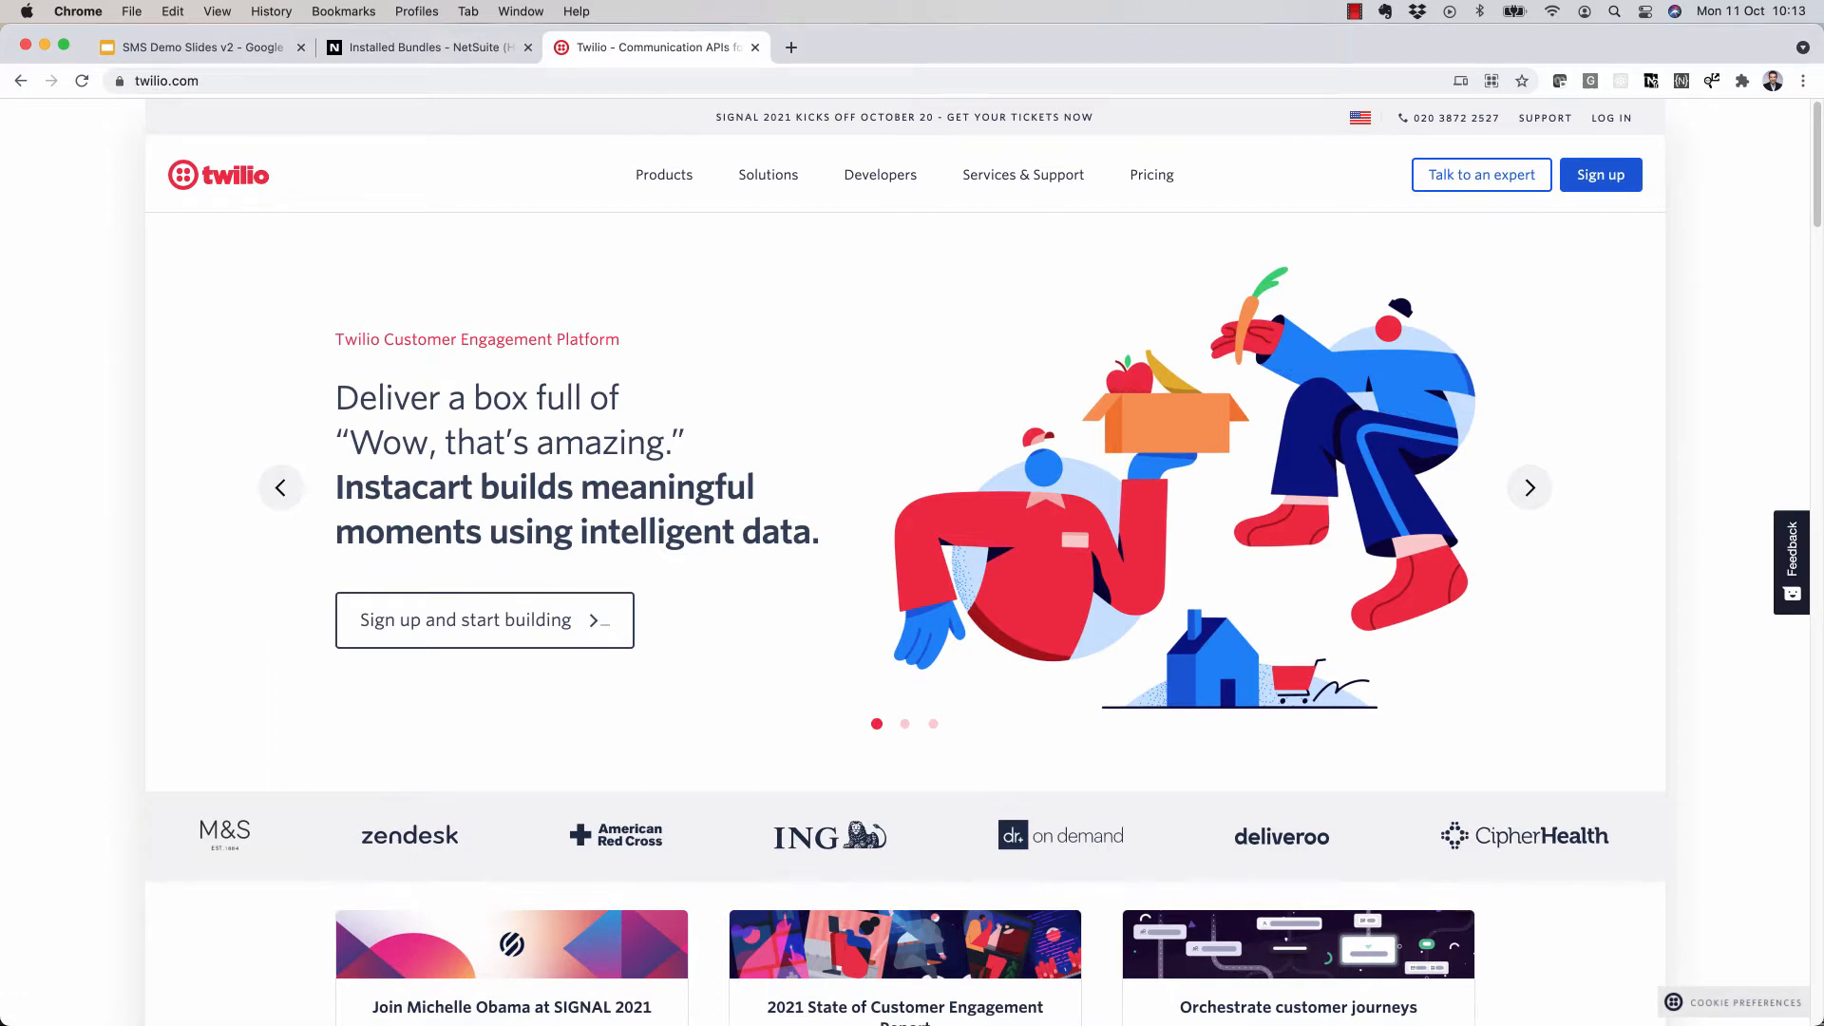
- Open Twilio's free-trial sign-up form from the Sign up button
key("super+l")
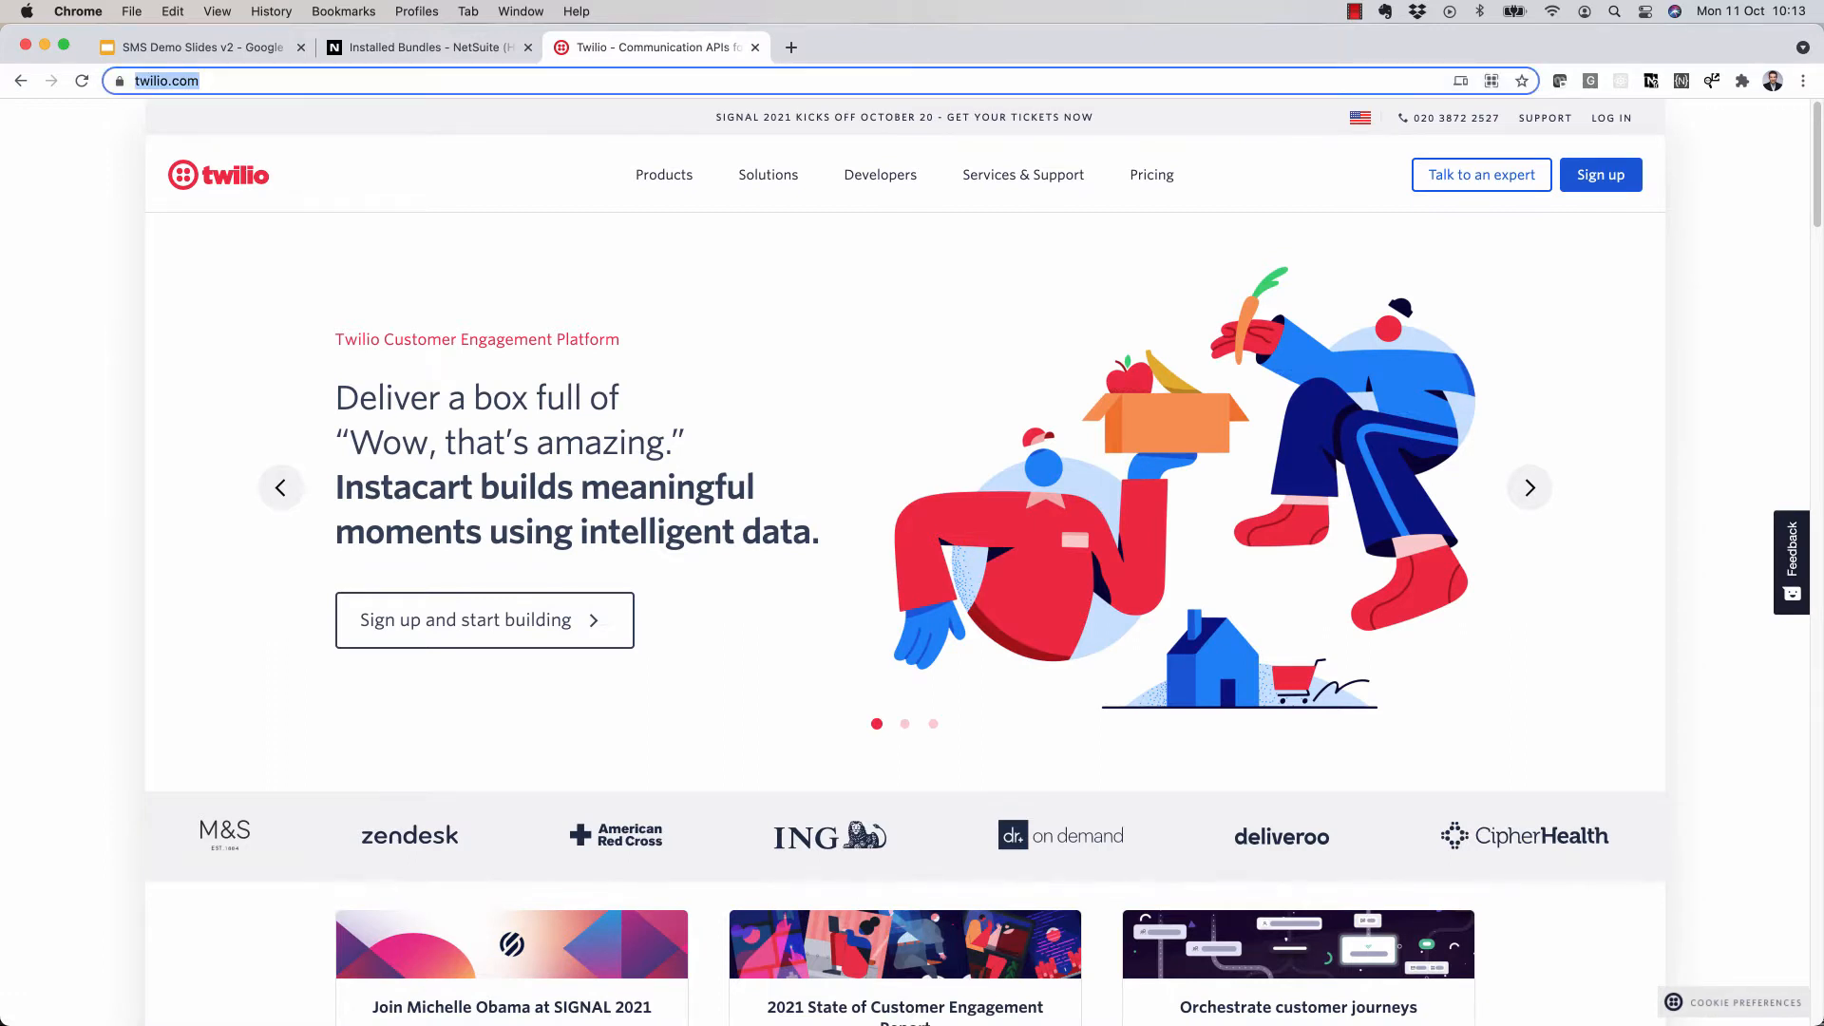
key("Escape")
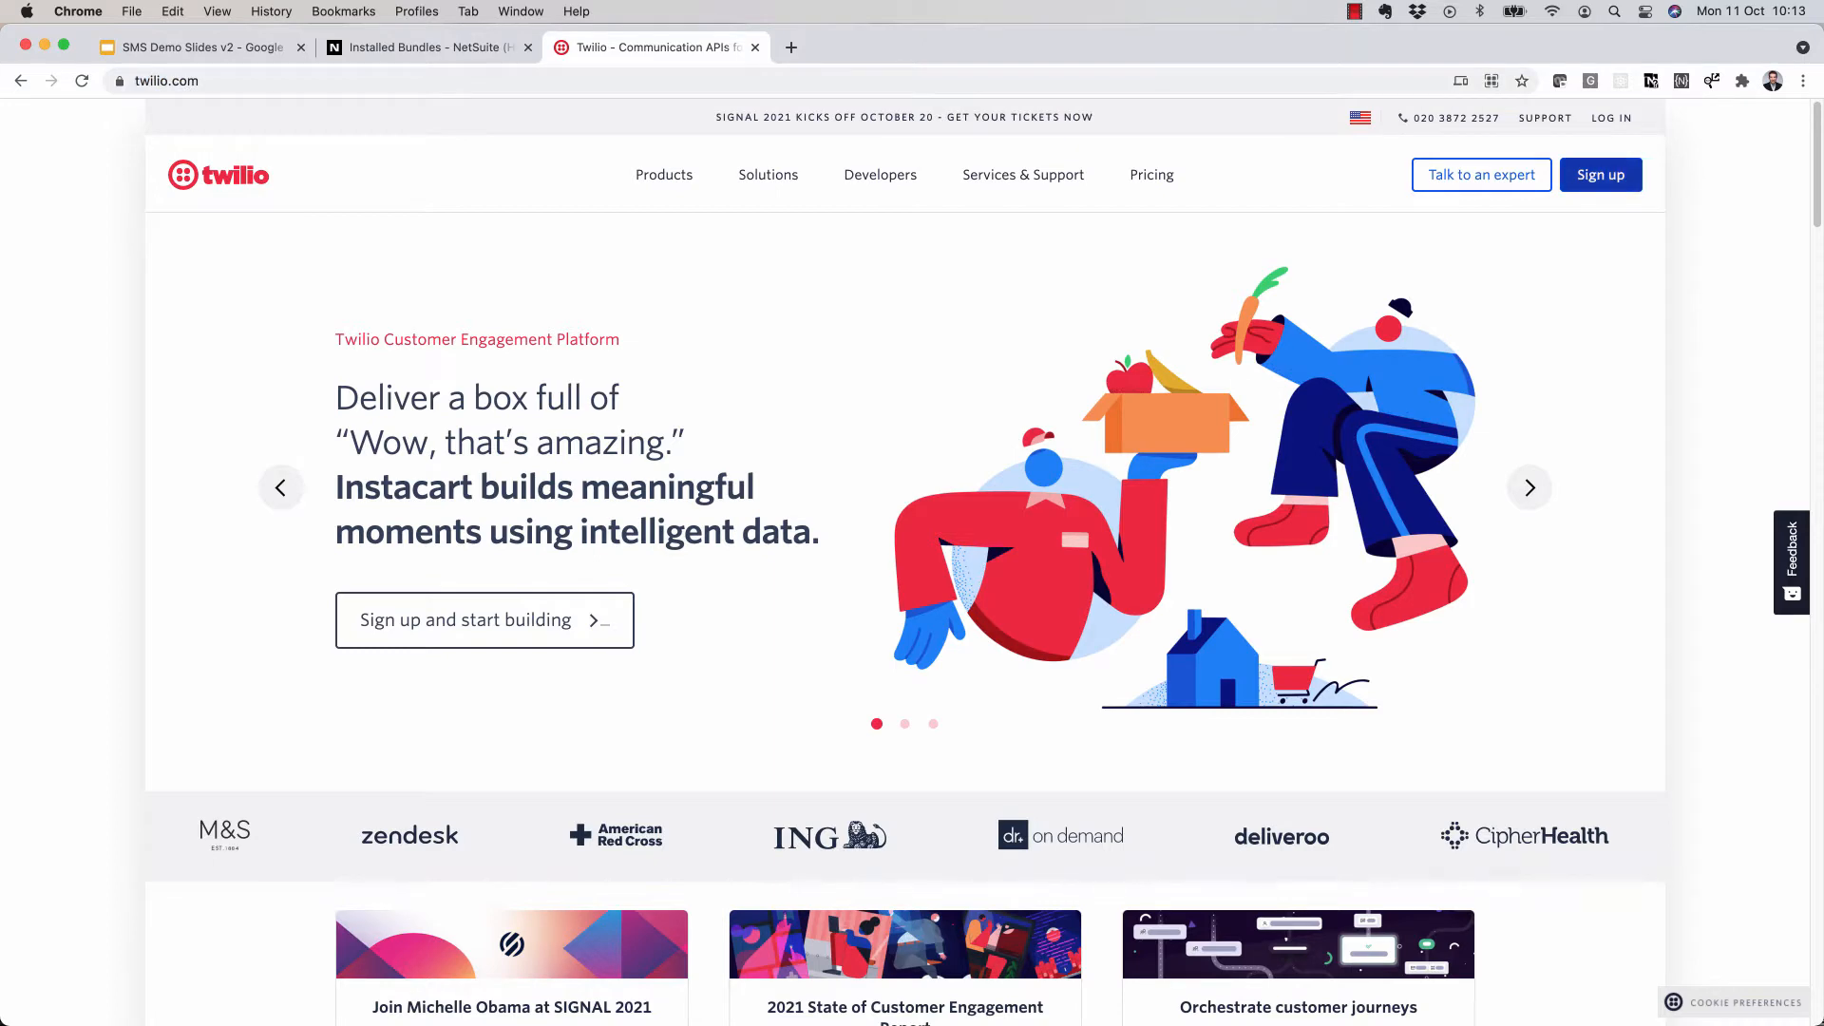
left_click(1601, 174)
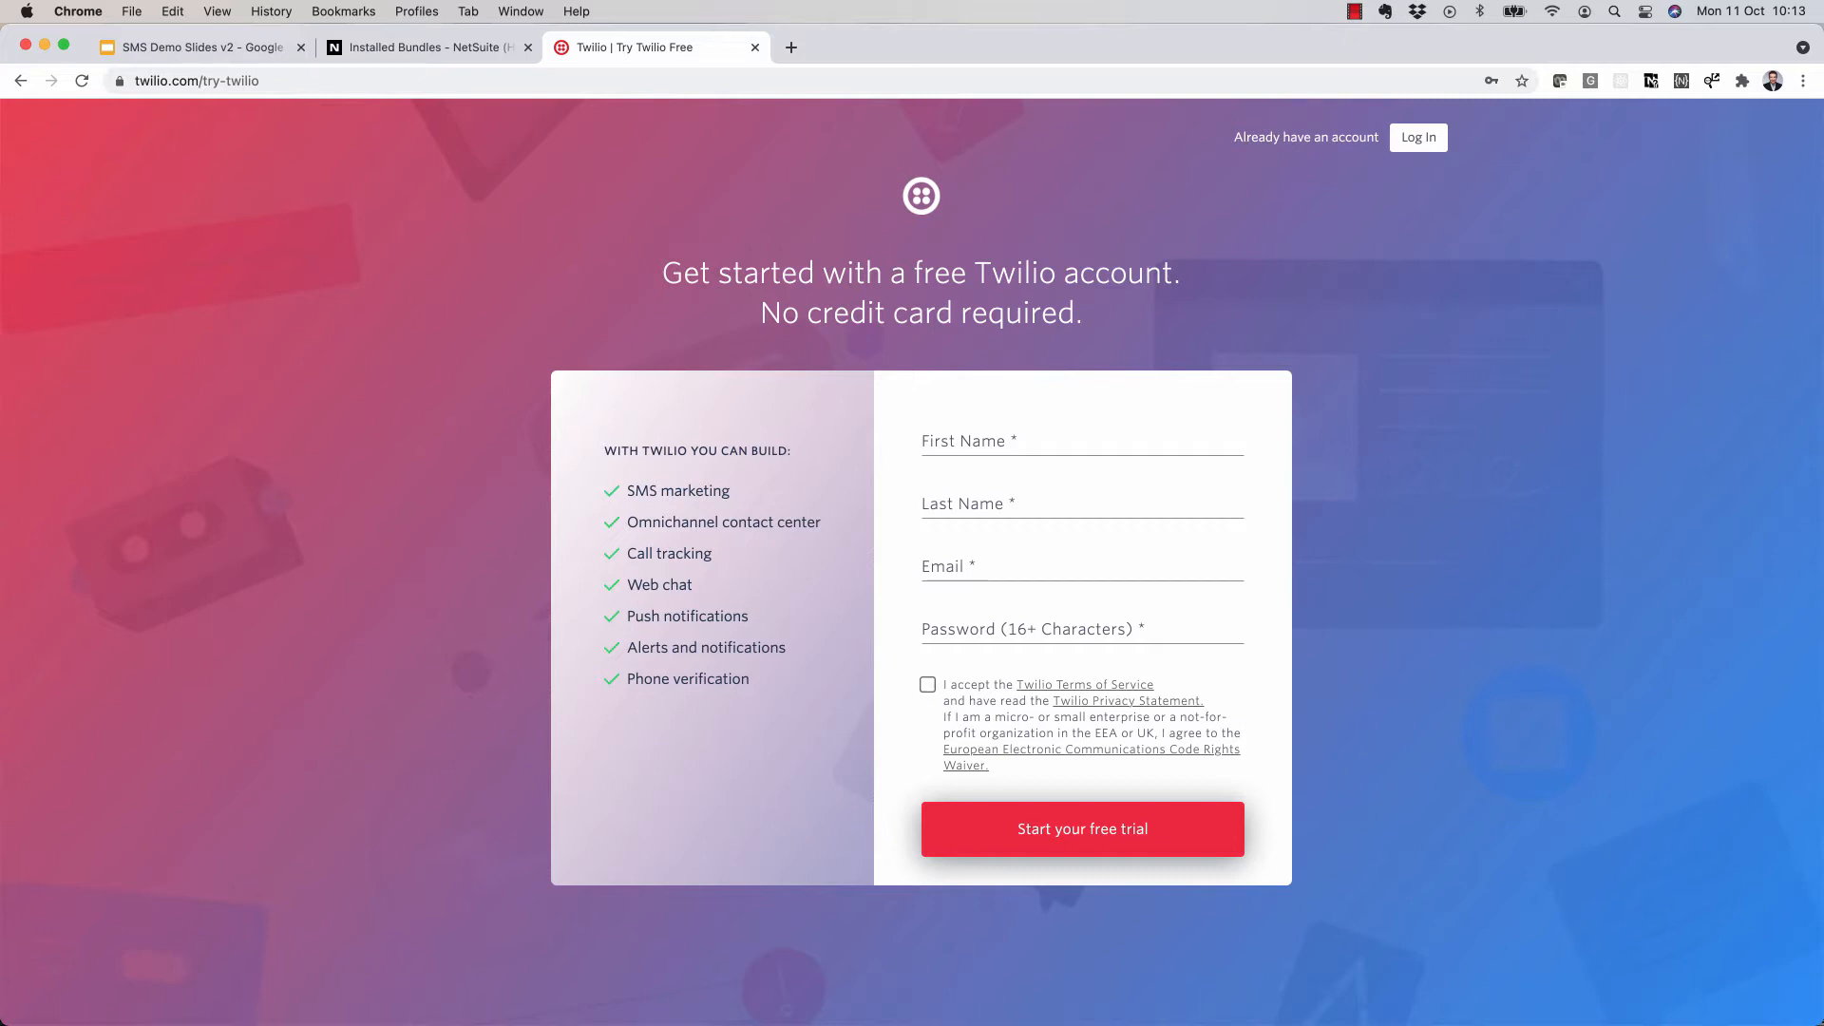
- Enter the user's first name, last name and e-mail address on the Twilio sign-up form
left_click(1083, 441)
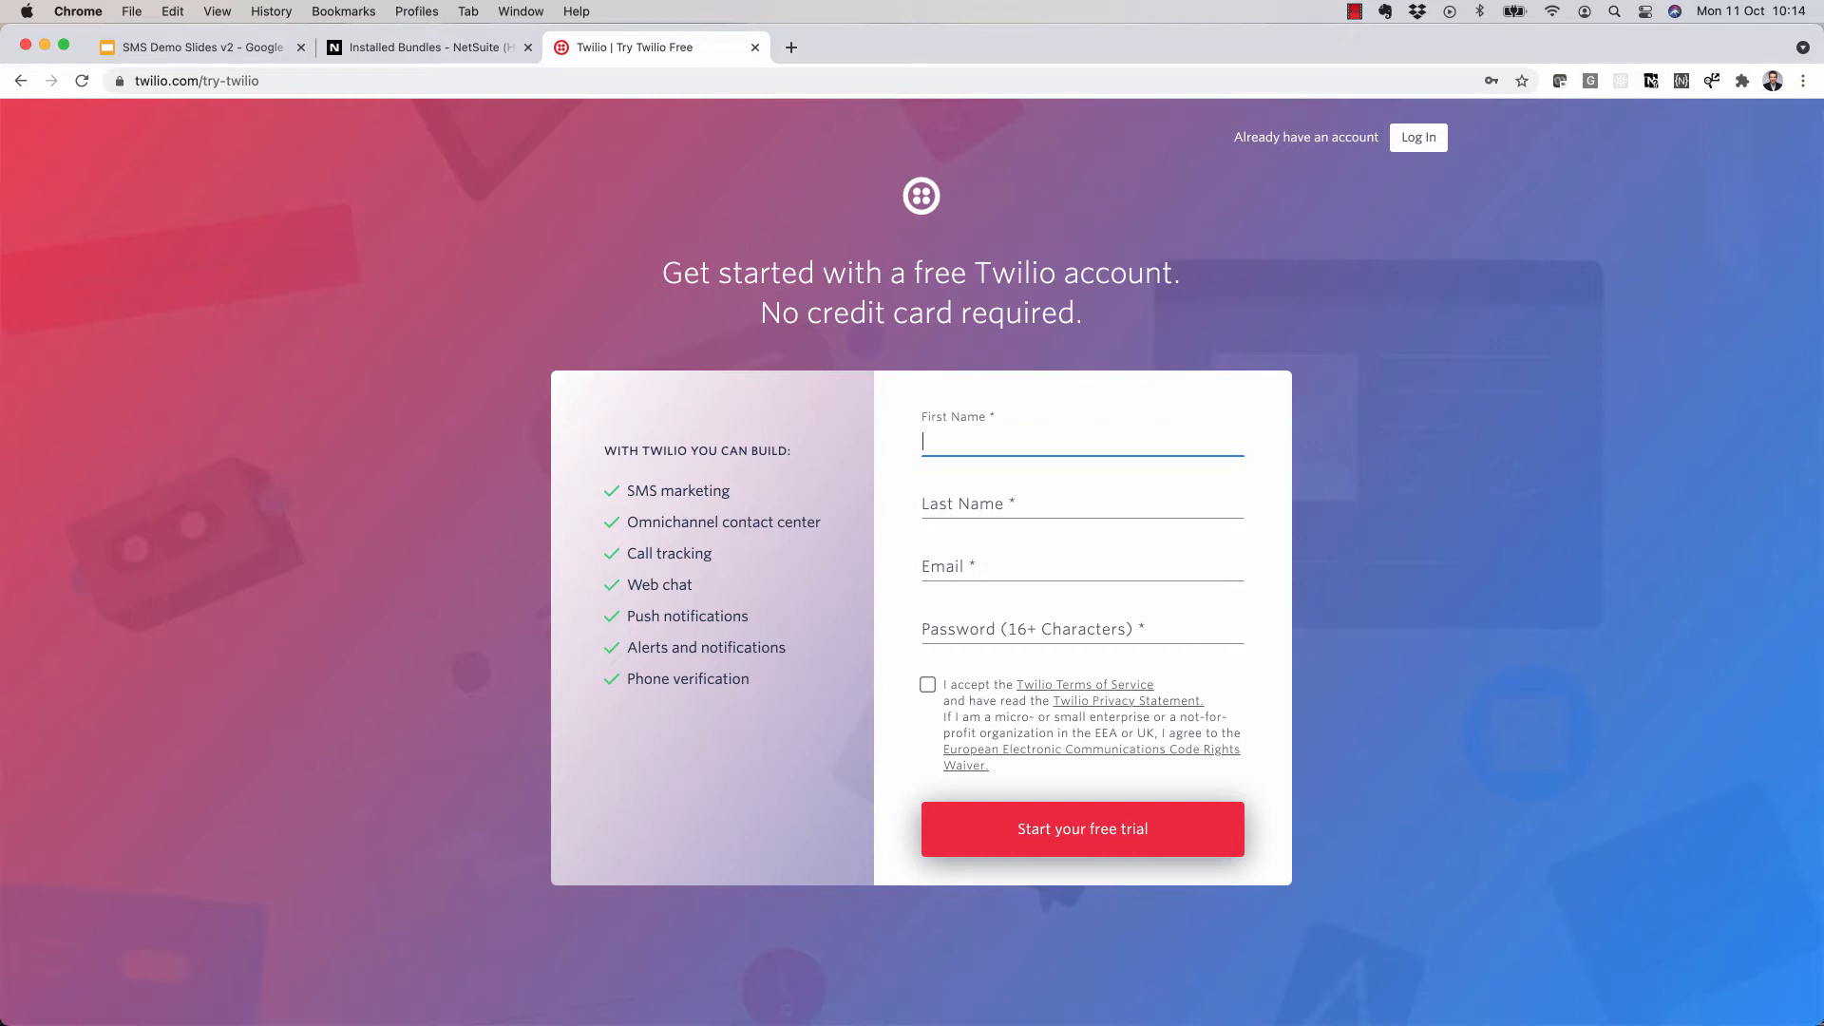
key("Tab")
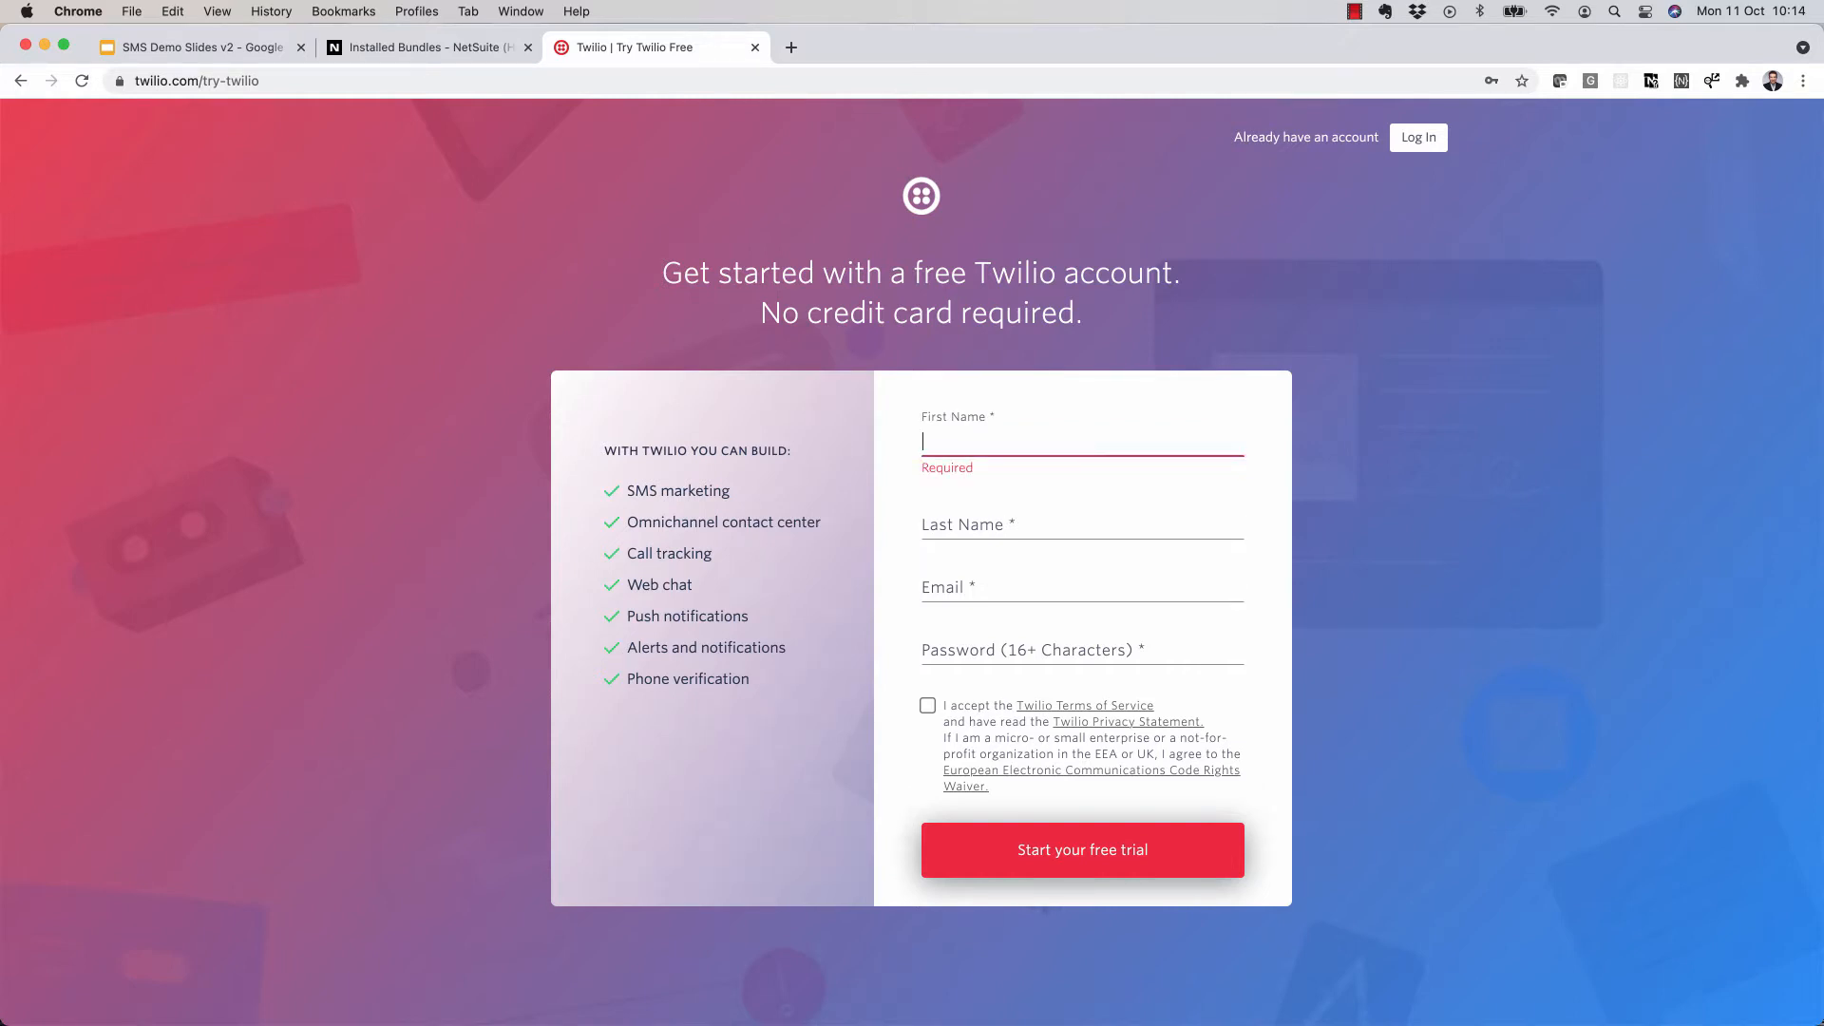
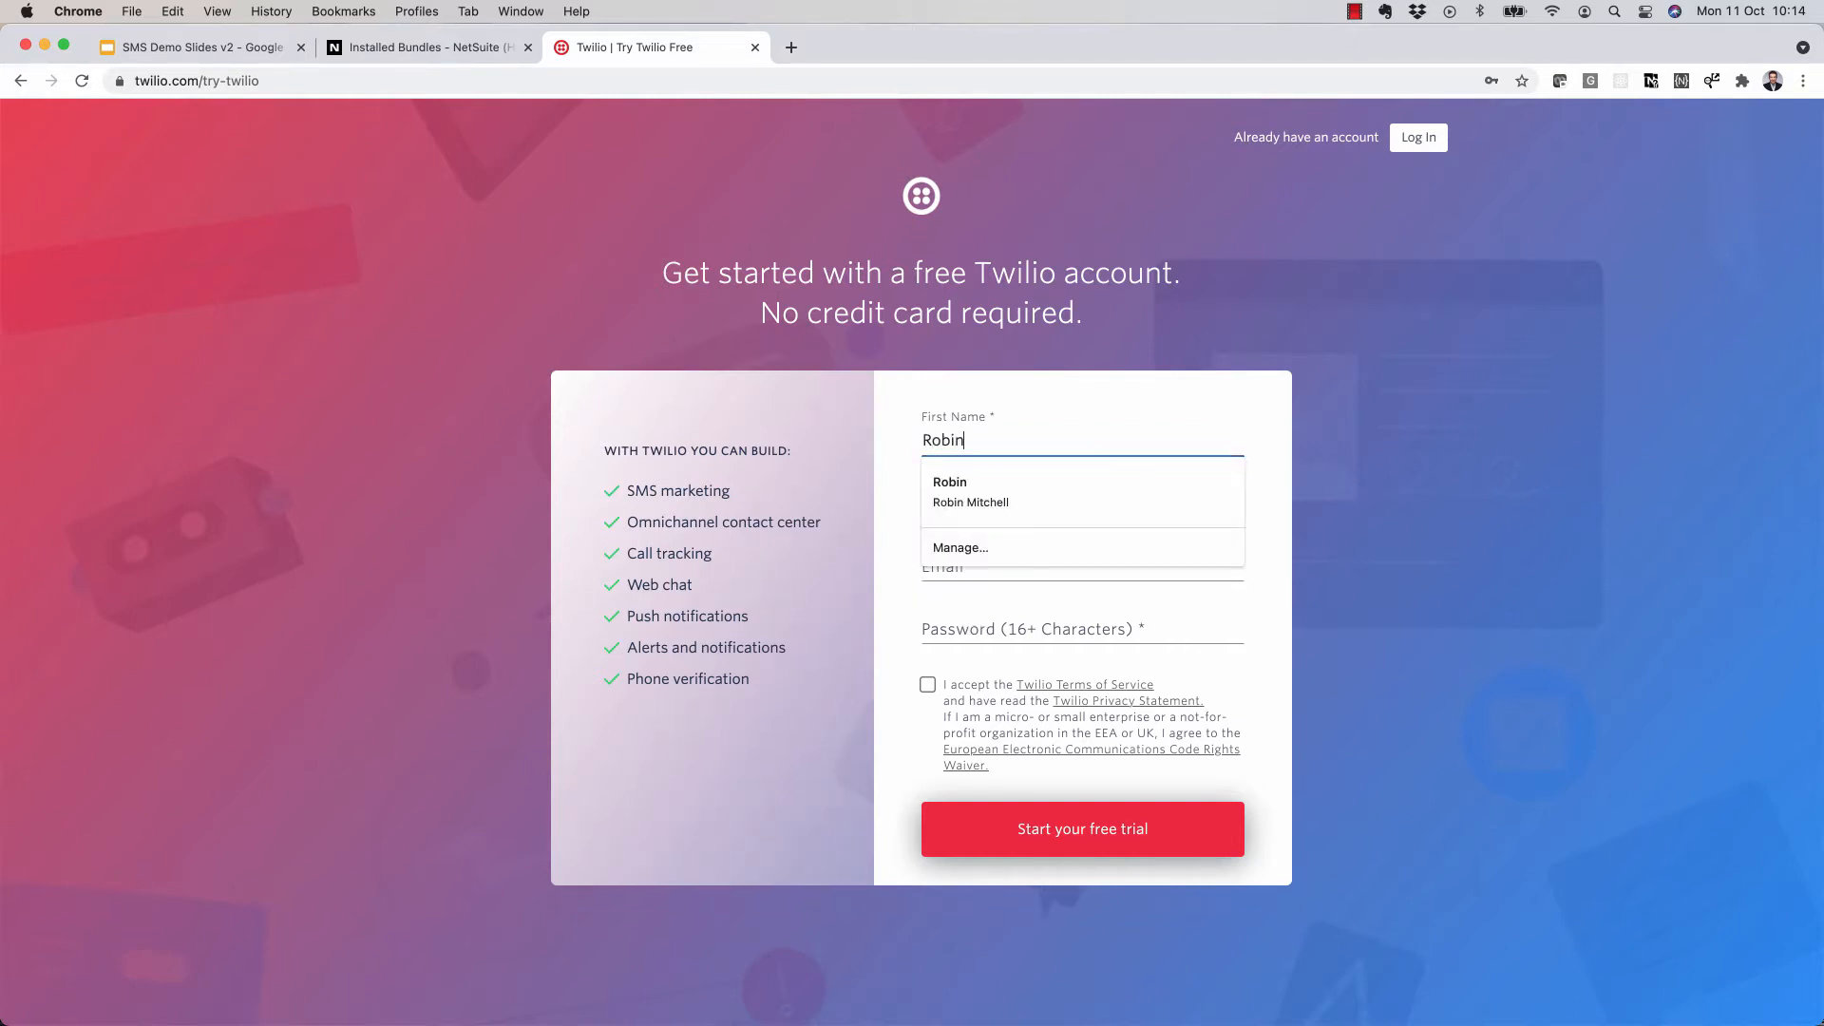
key("Tab")
key("Tab")
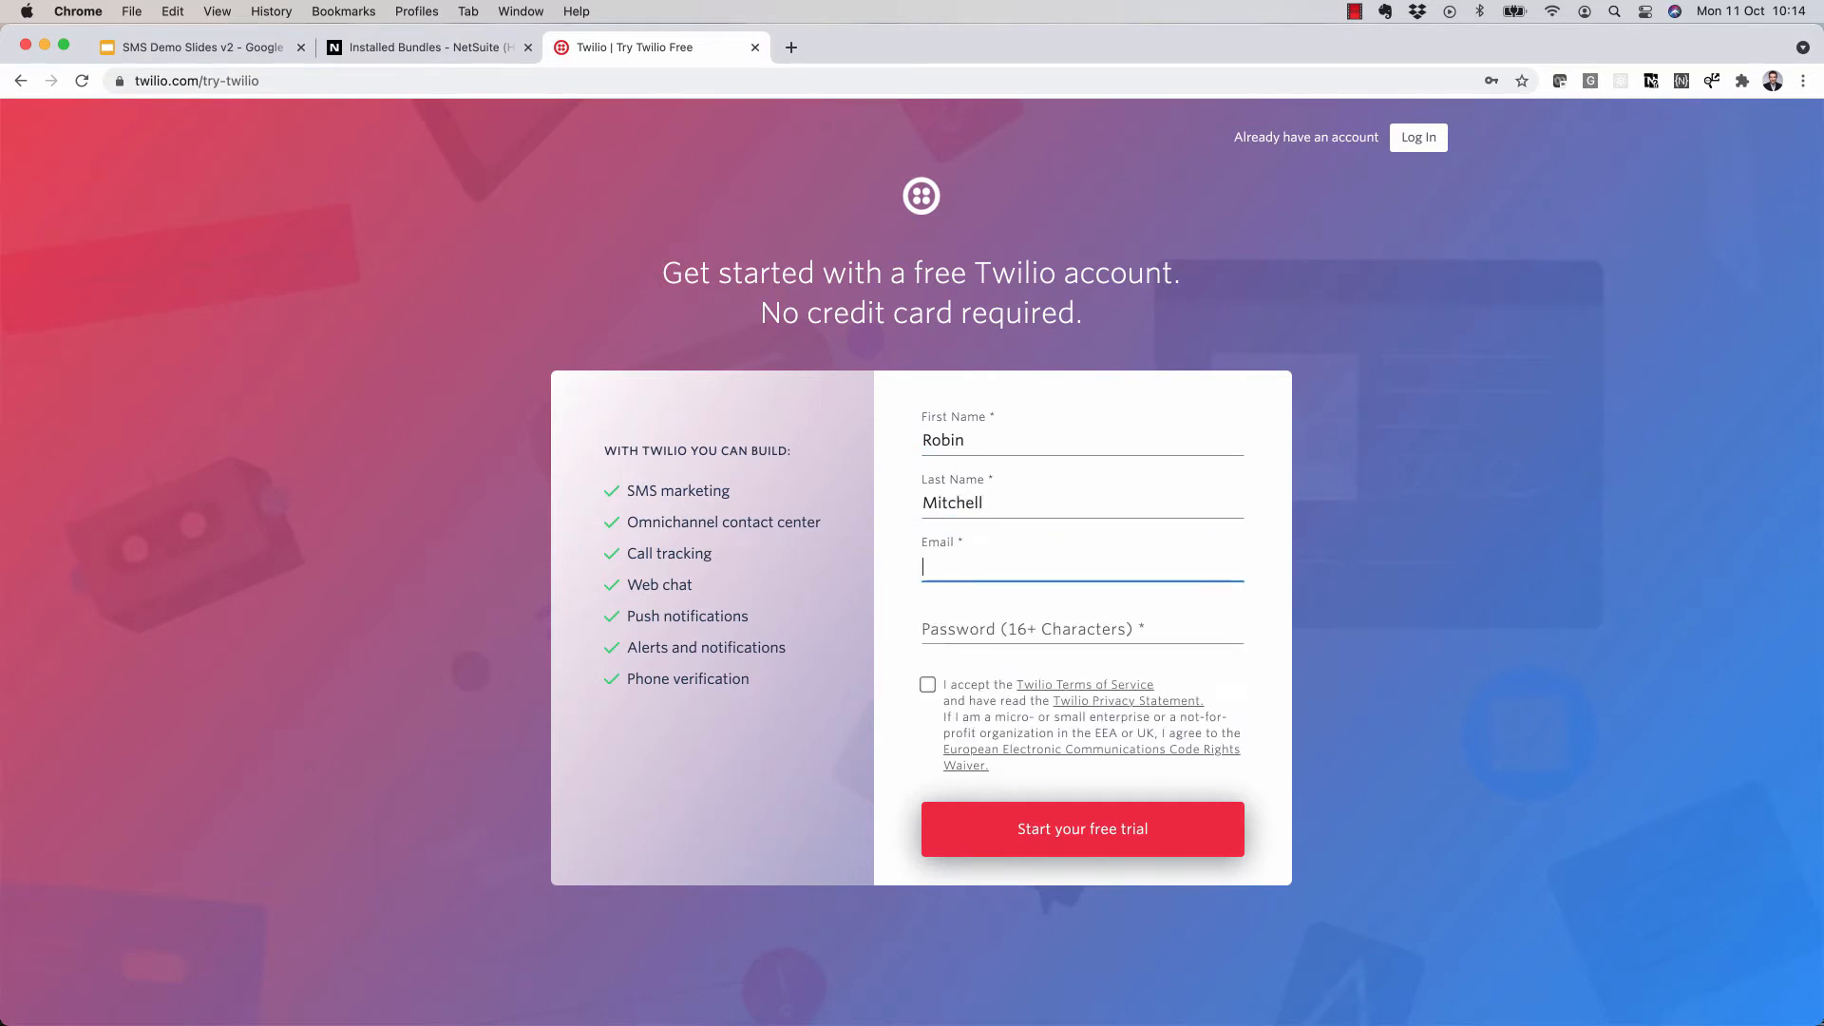
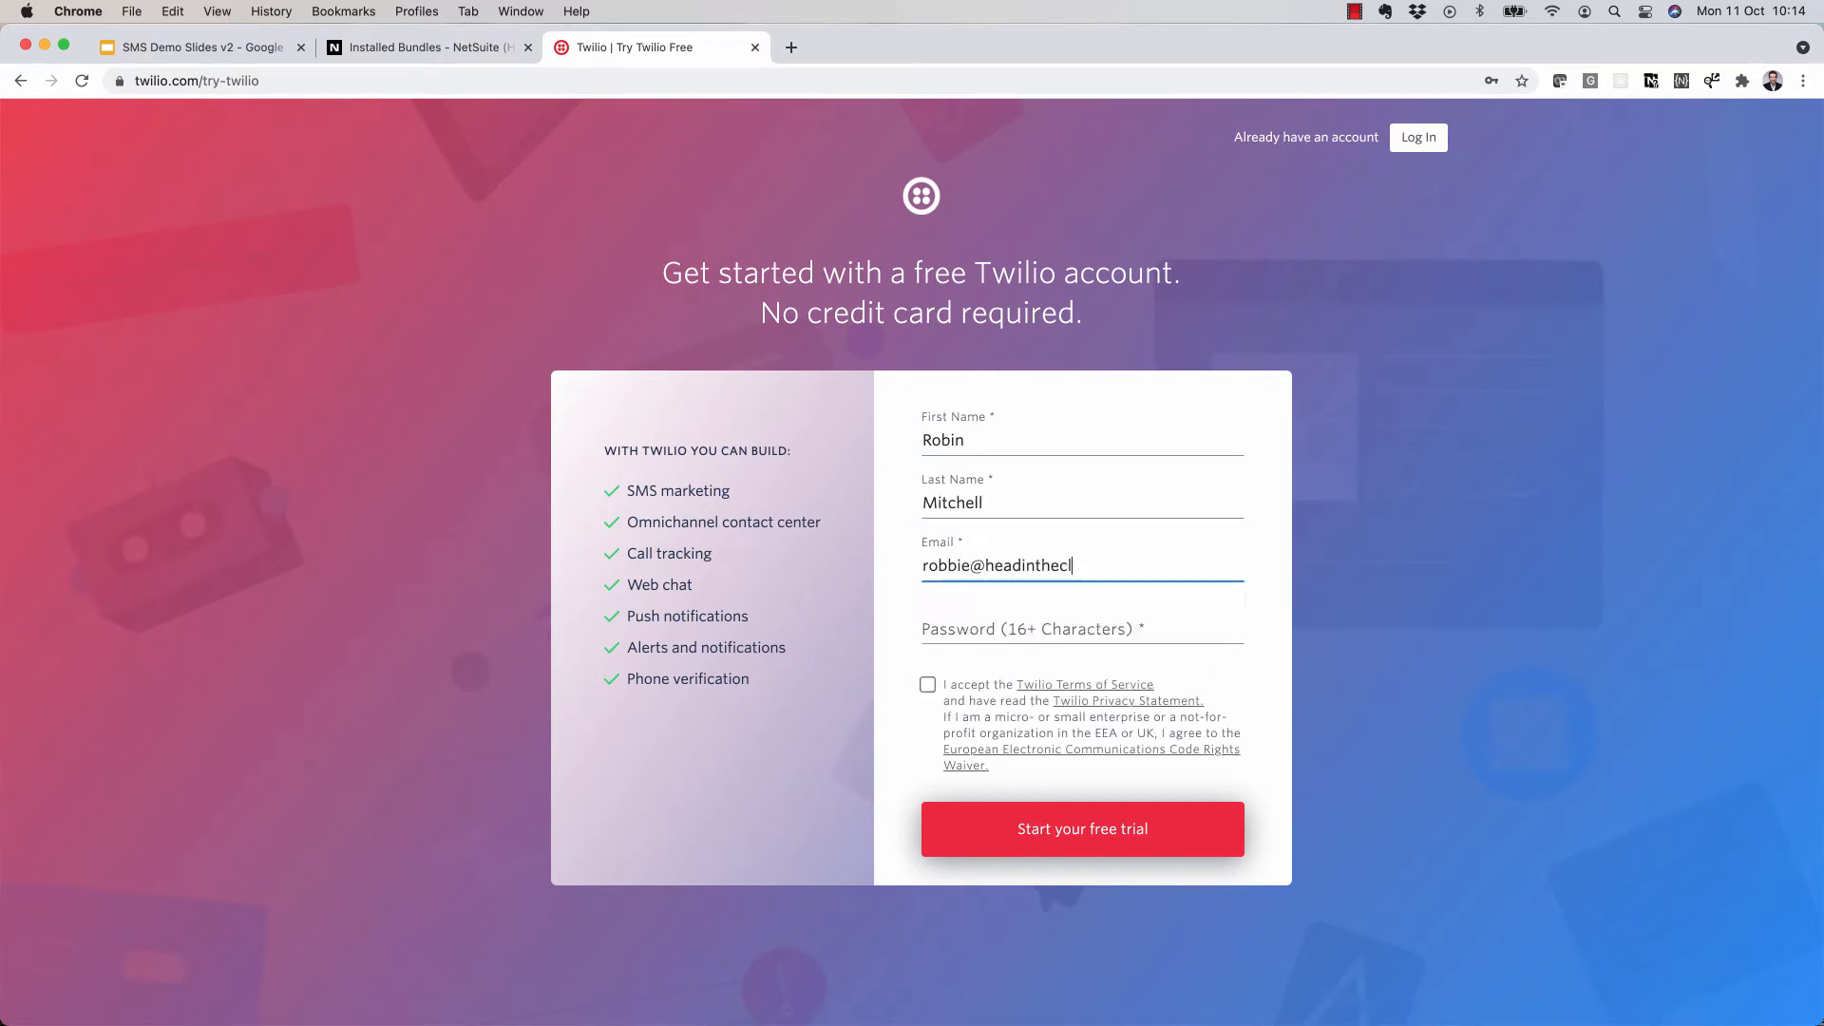
- Set the account password, accept the terms and submit to start the free trial
key("Tab")
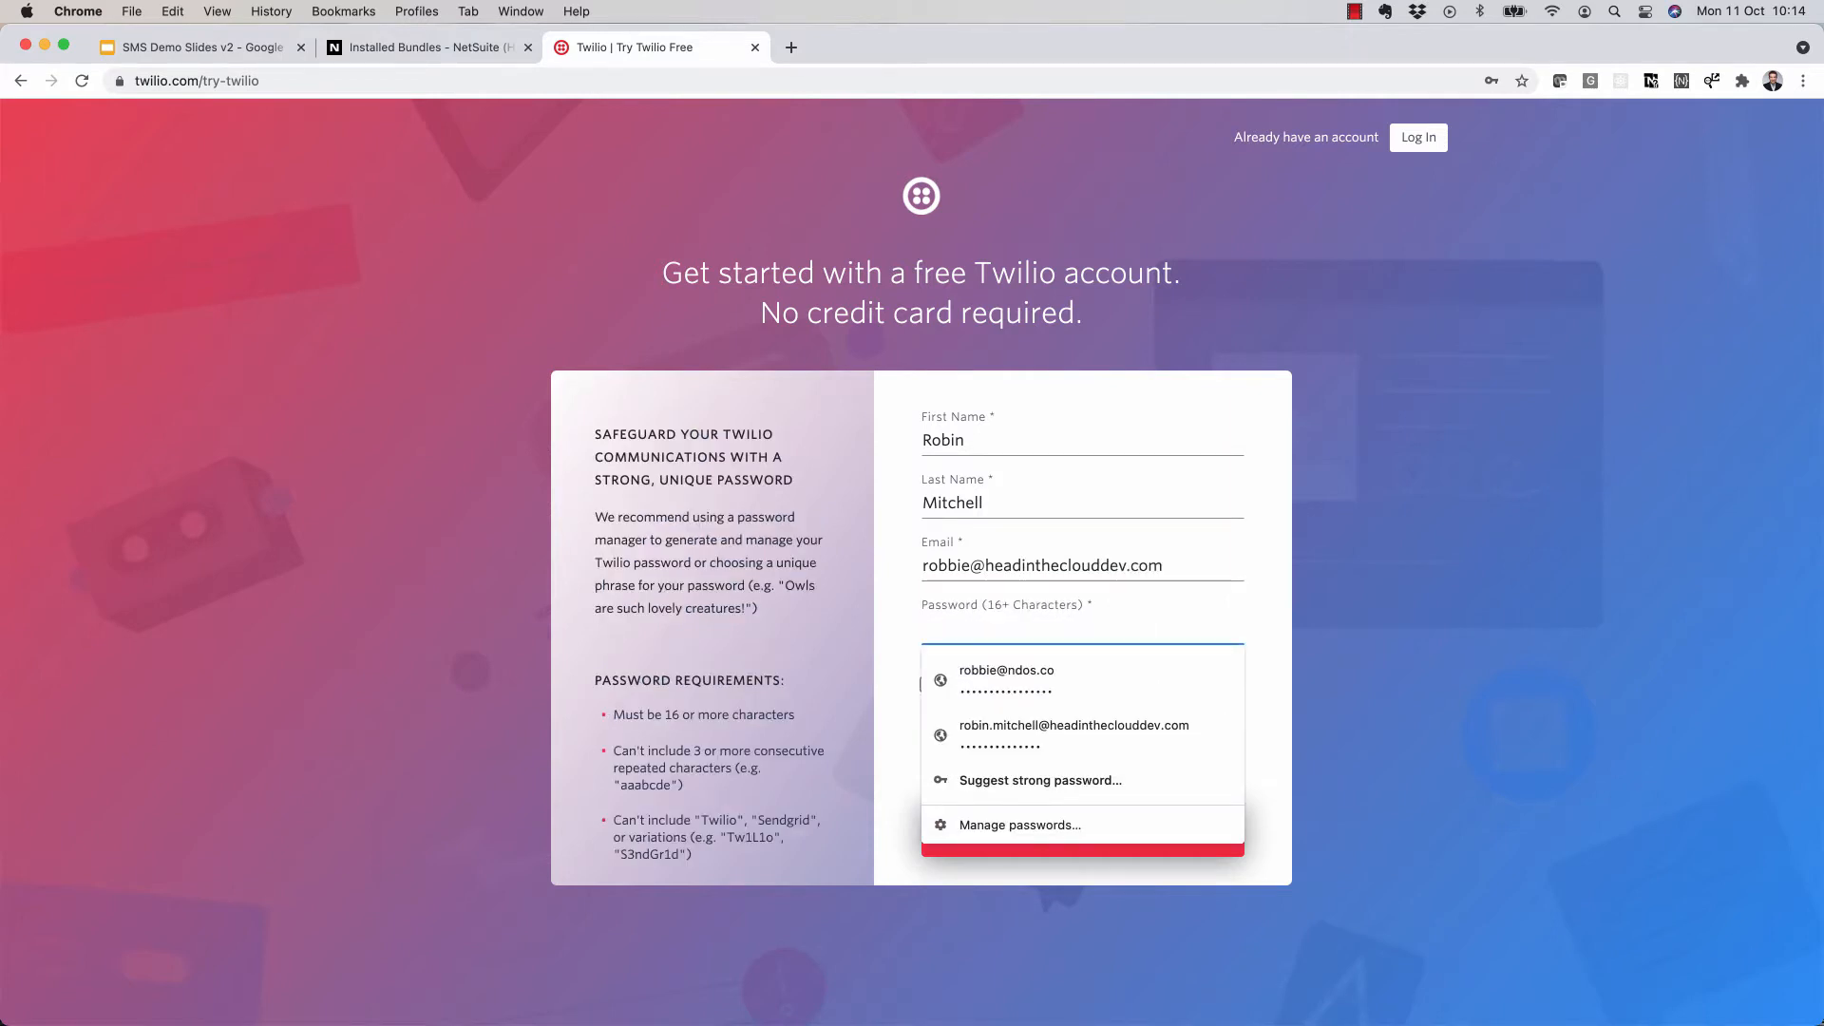
key("Escape")
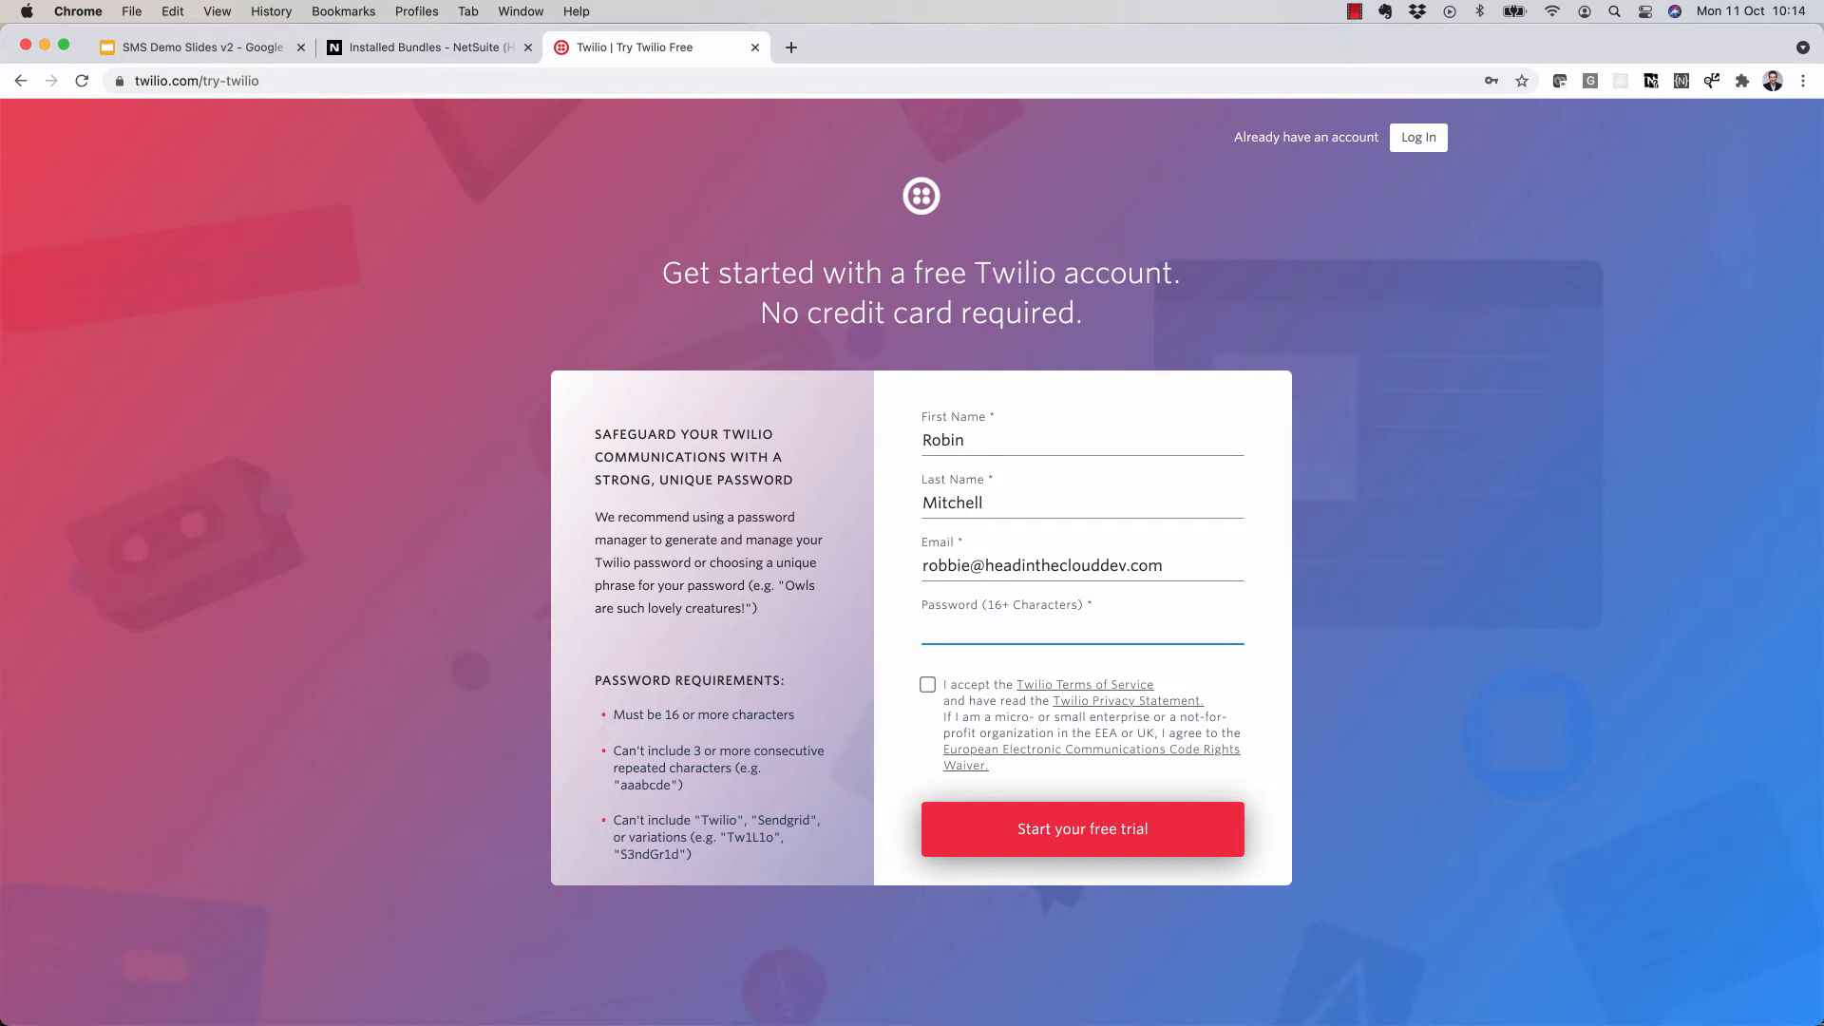
type("•••••••••••")
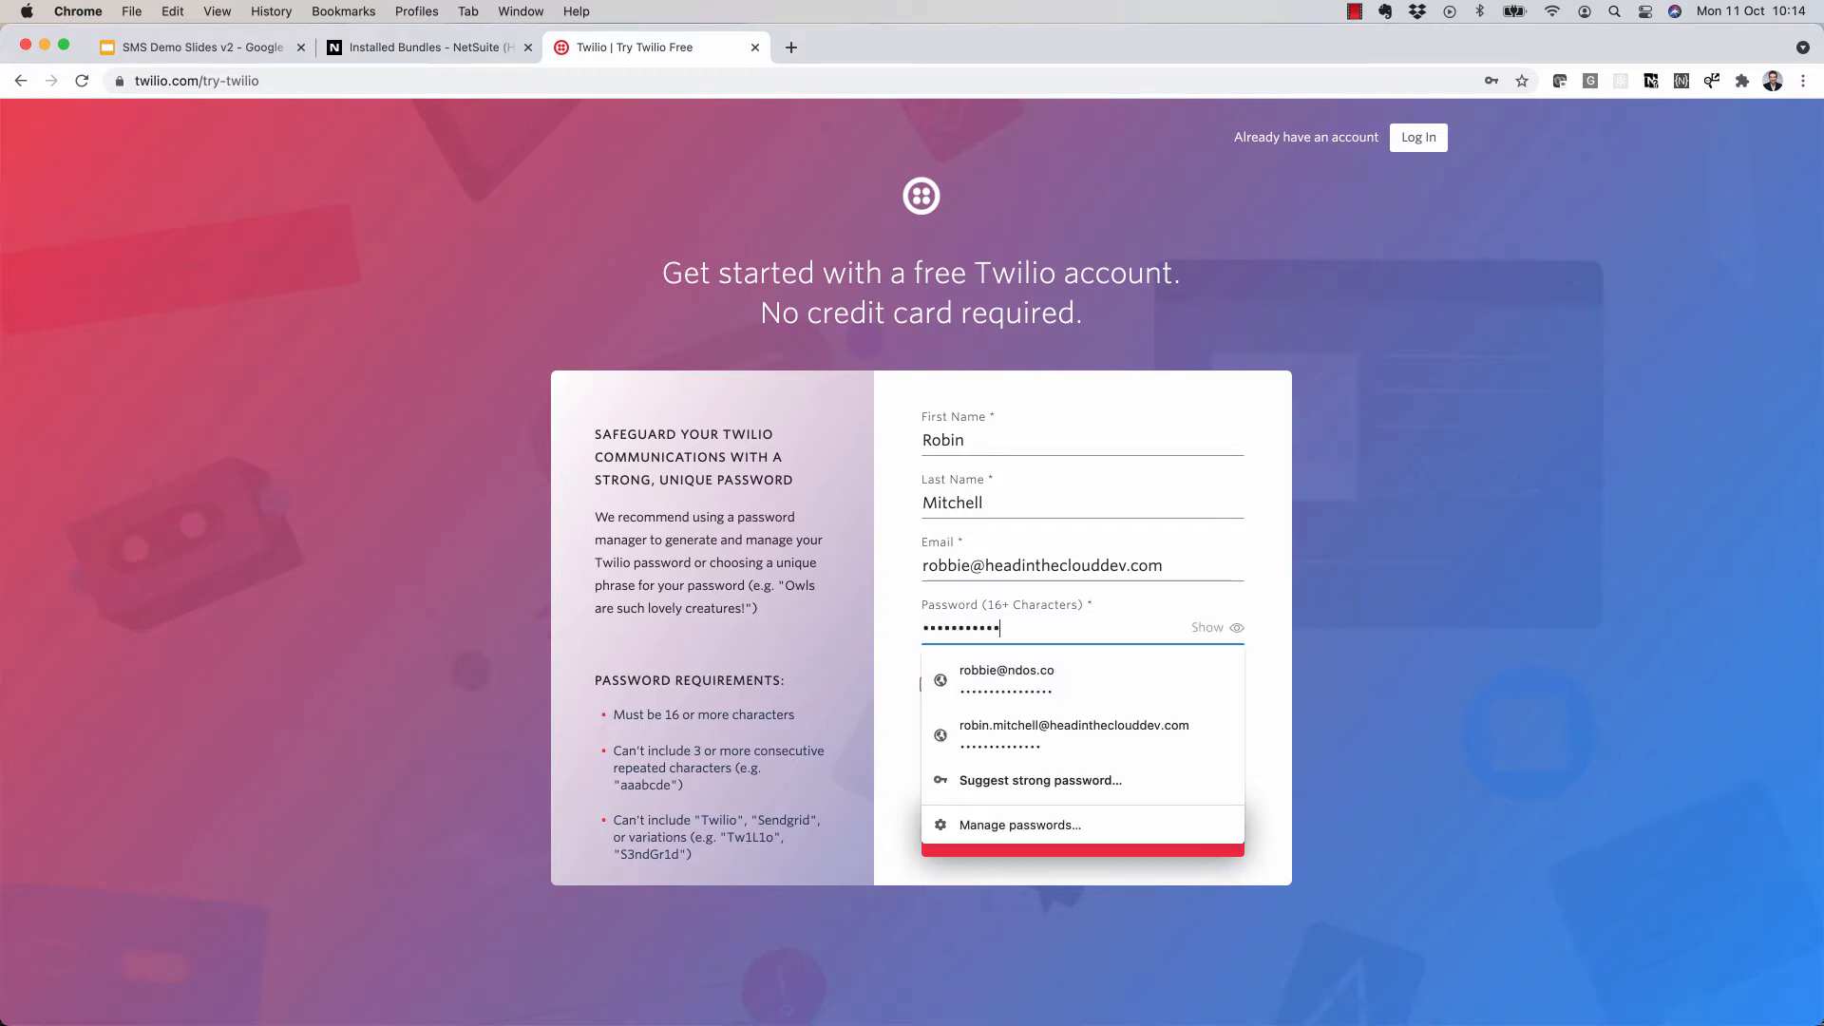
type("•••••")
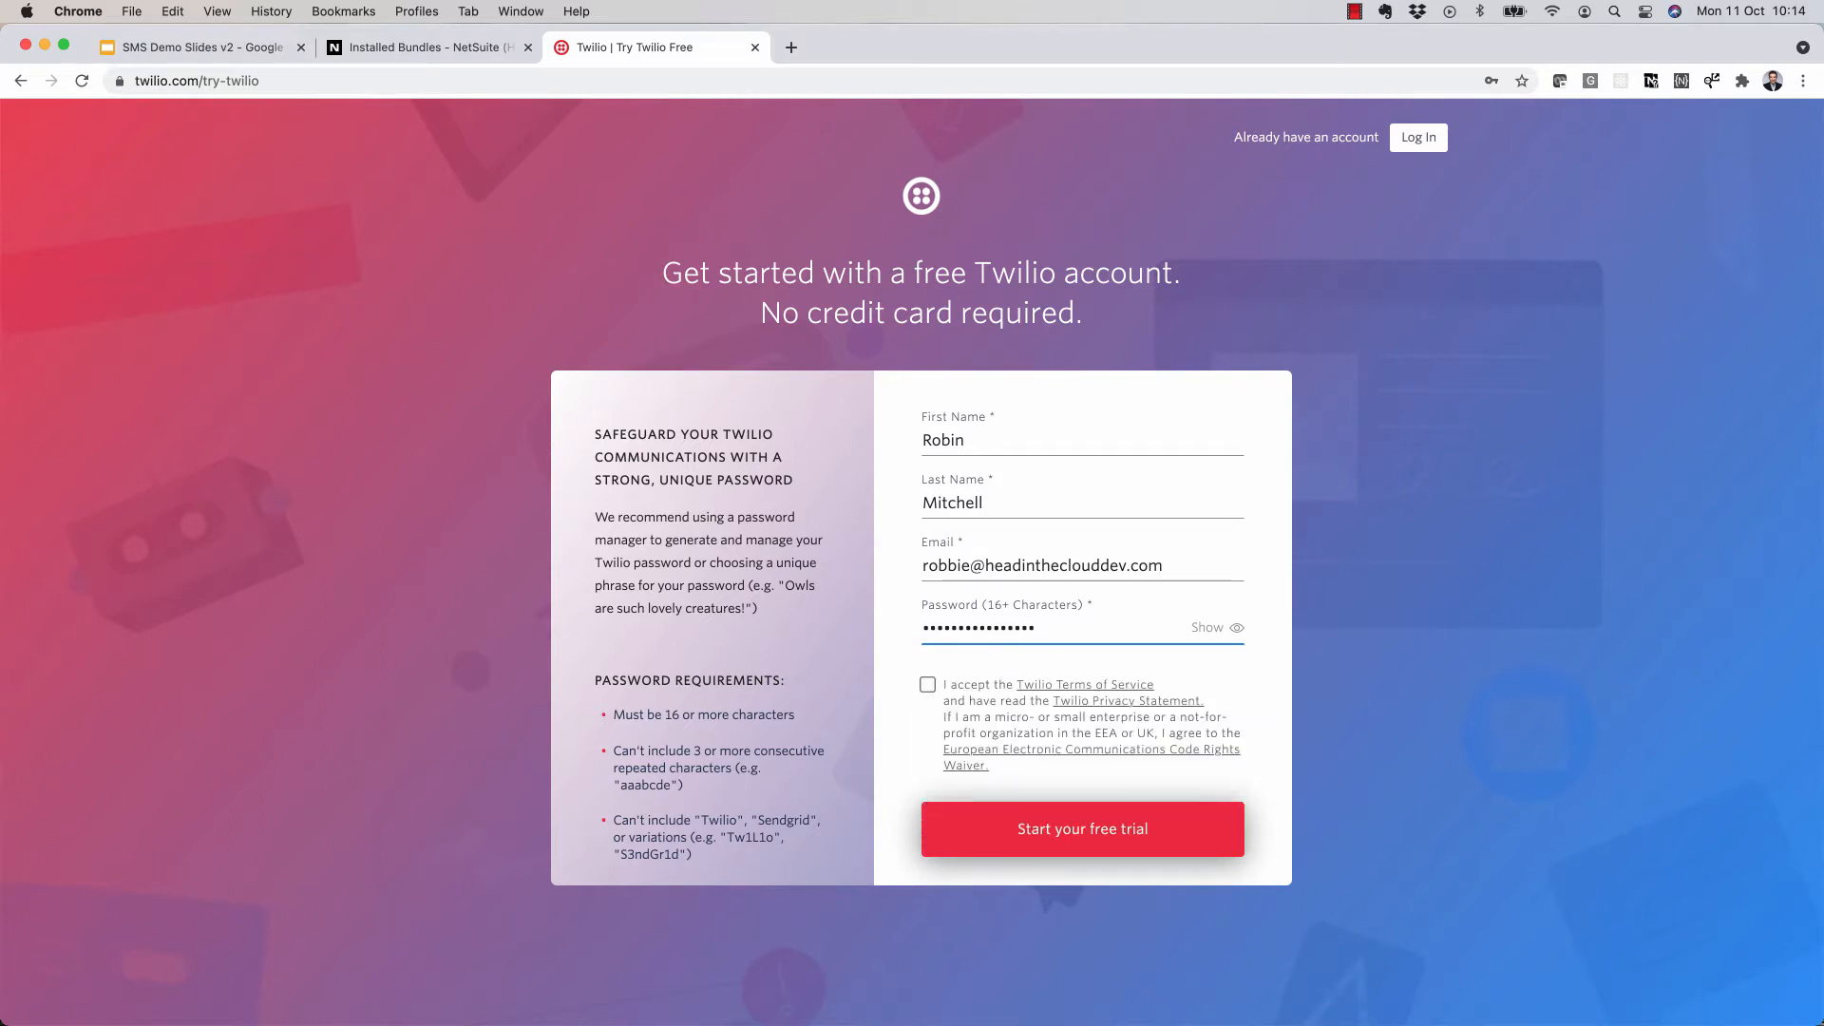
key("Tab")
key("space")
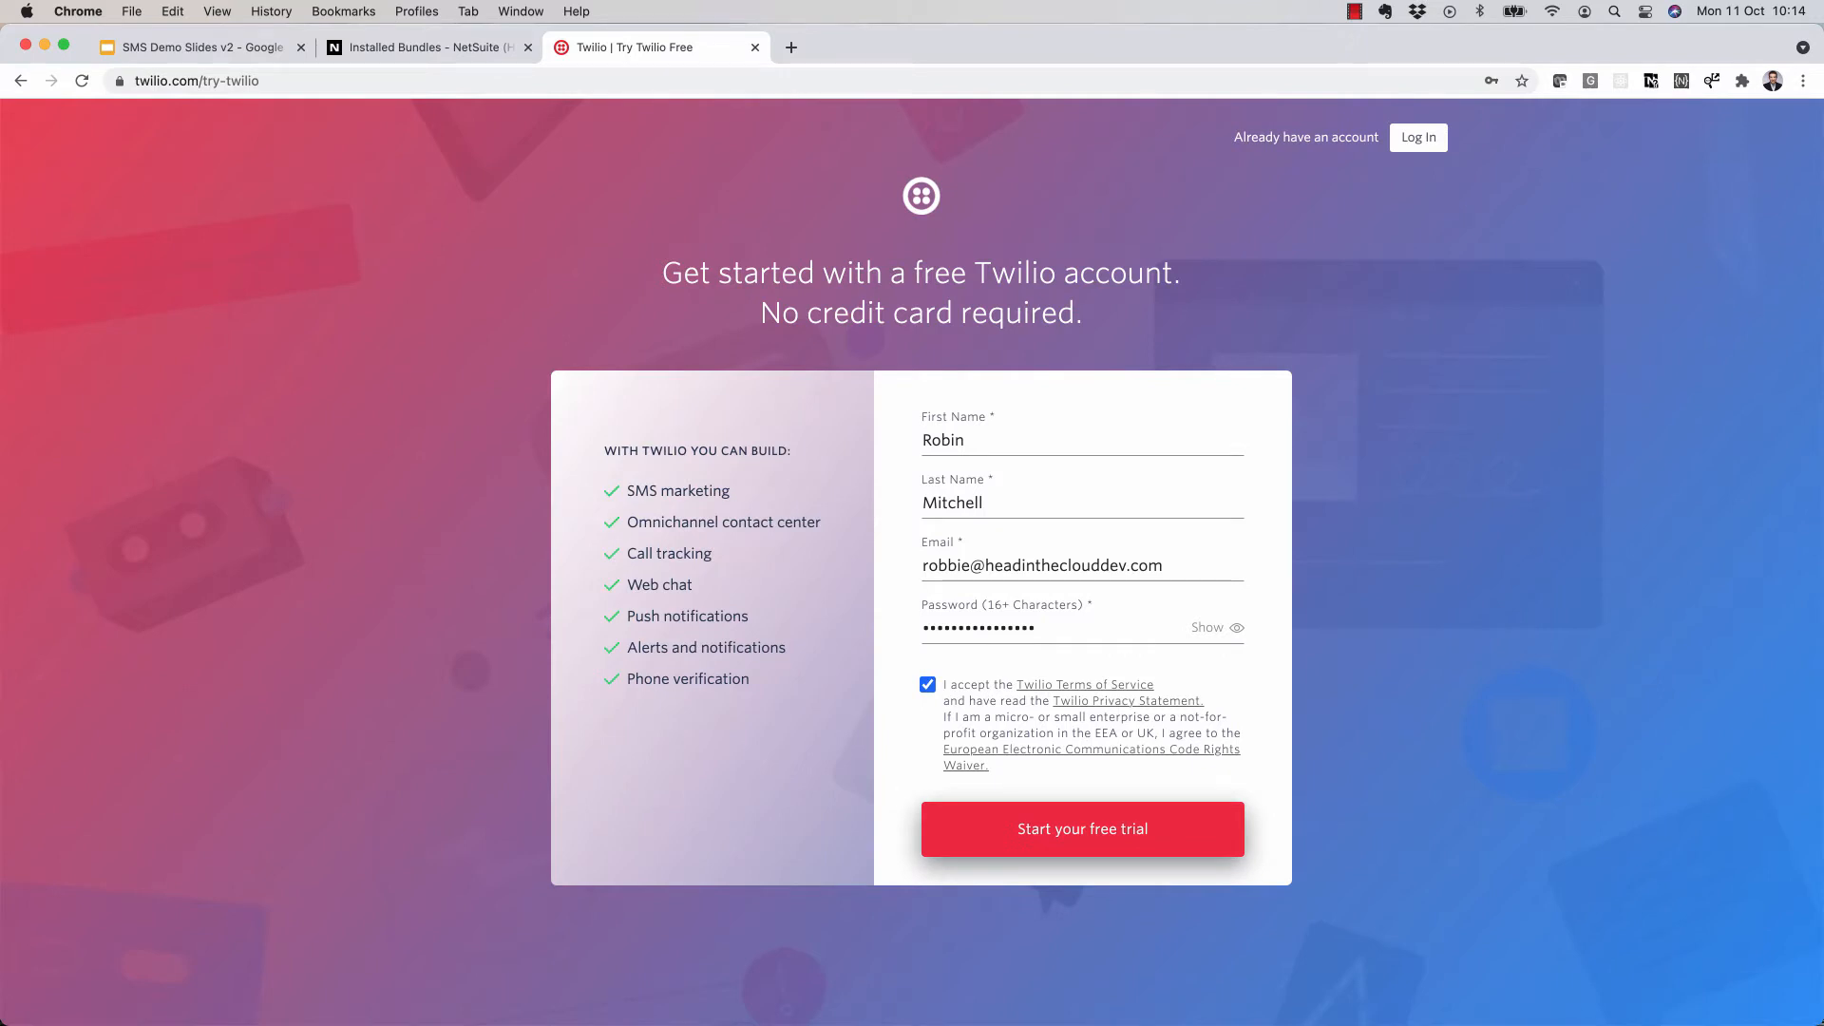
key("Return")
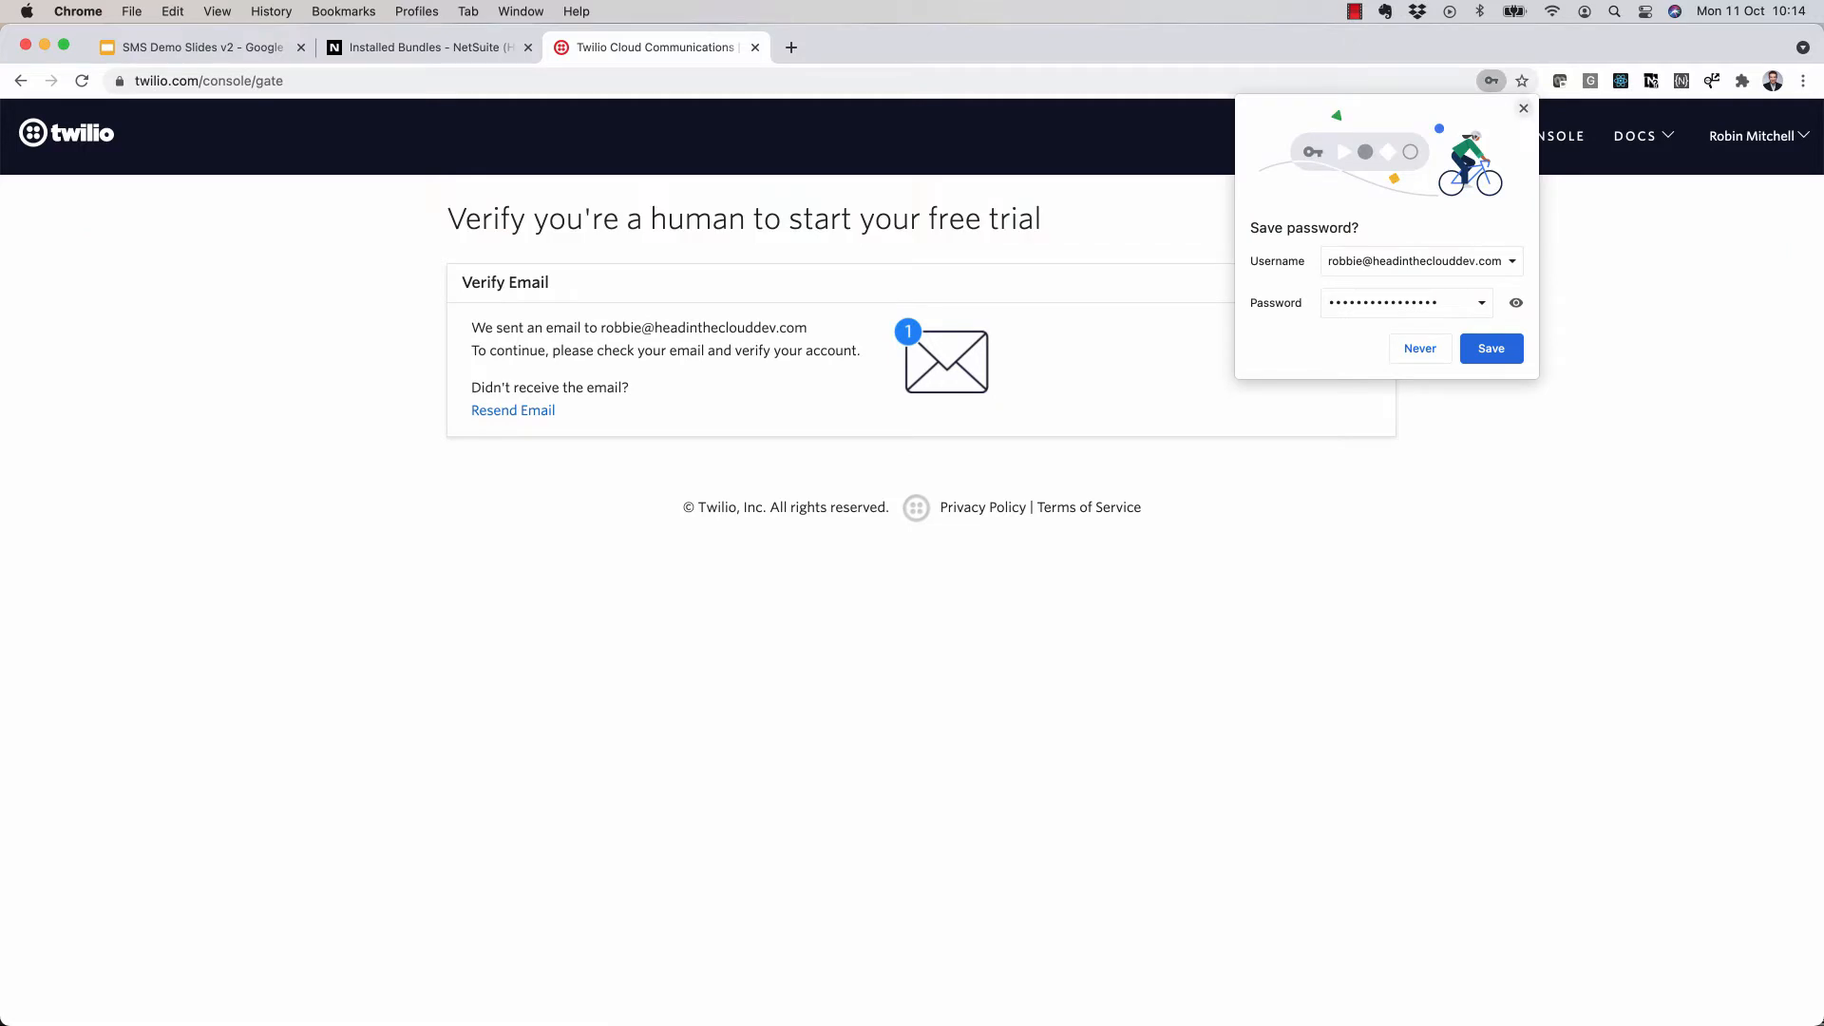
- Choose United States as the phone country and enter the user's phone number
left_click(1523, 108)
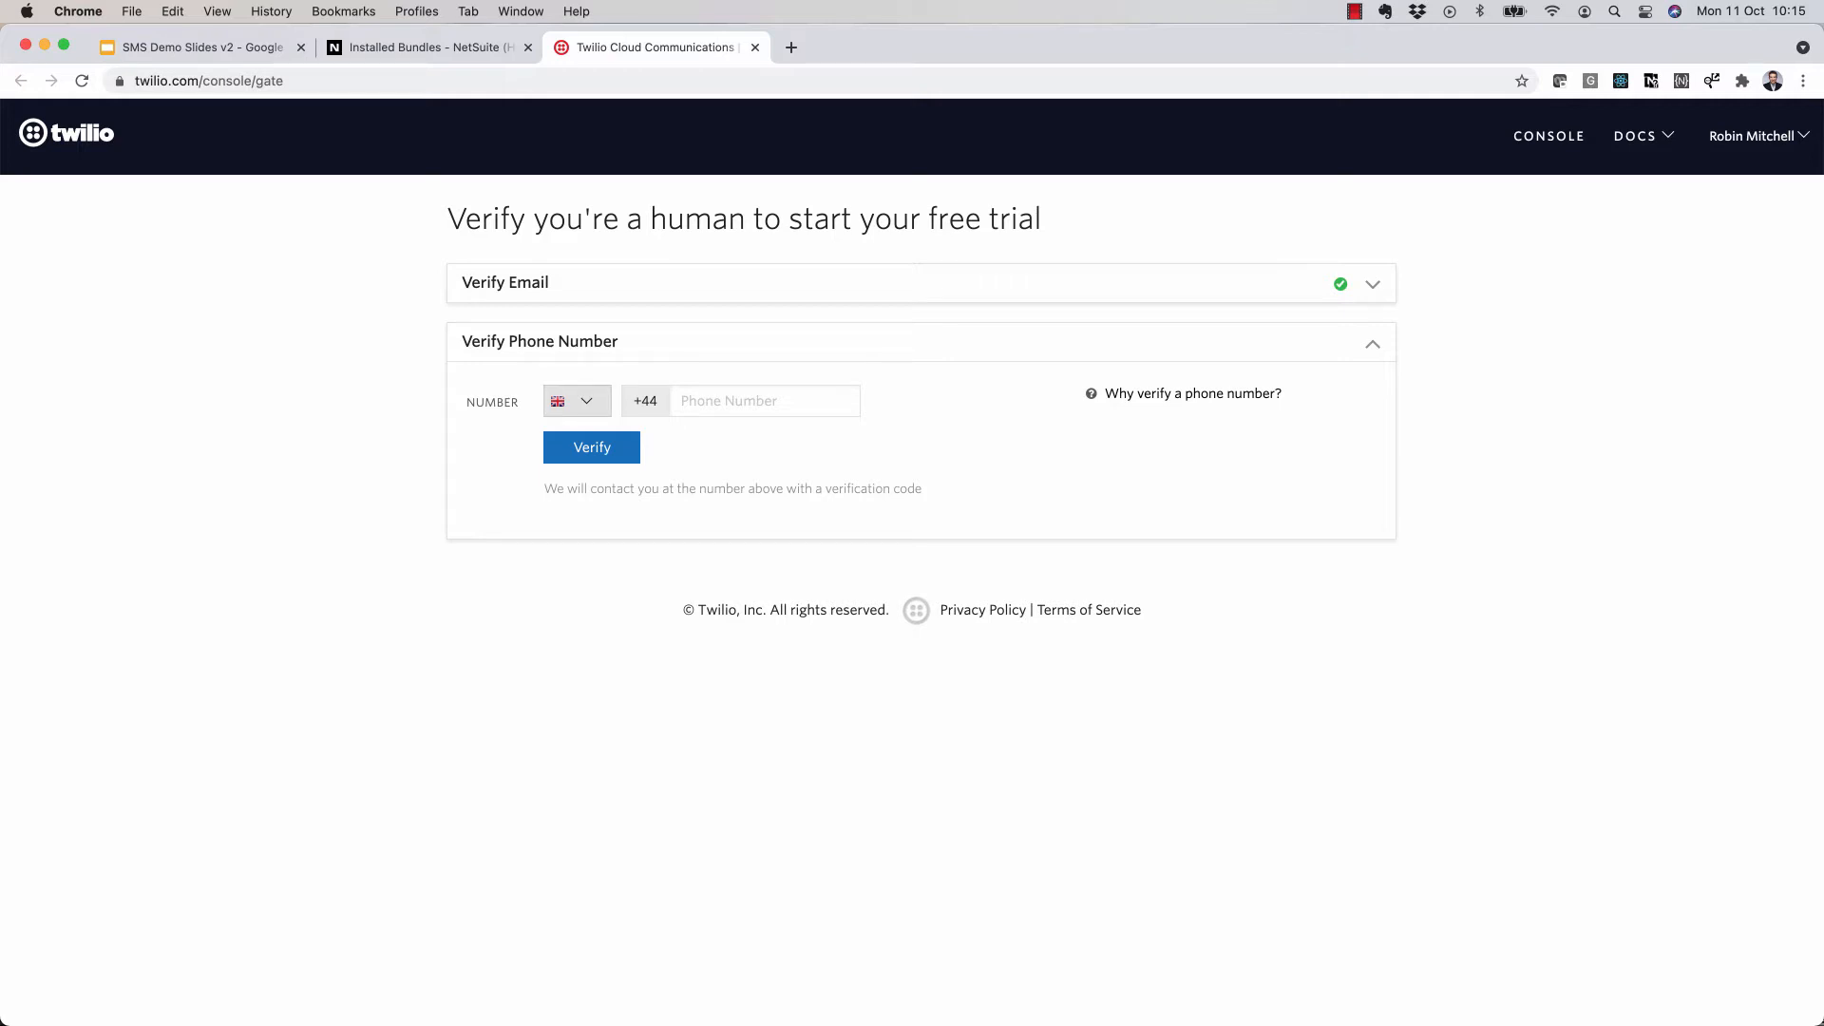
left_click(576, 401)
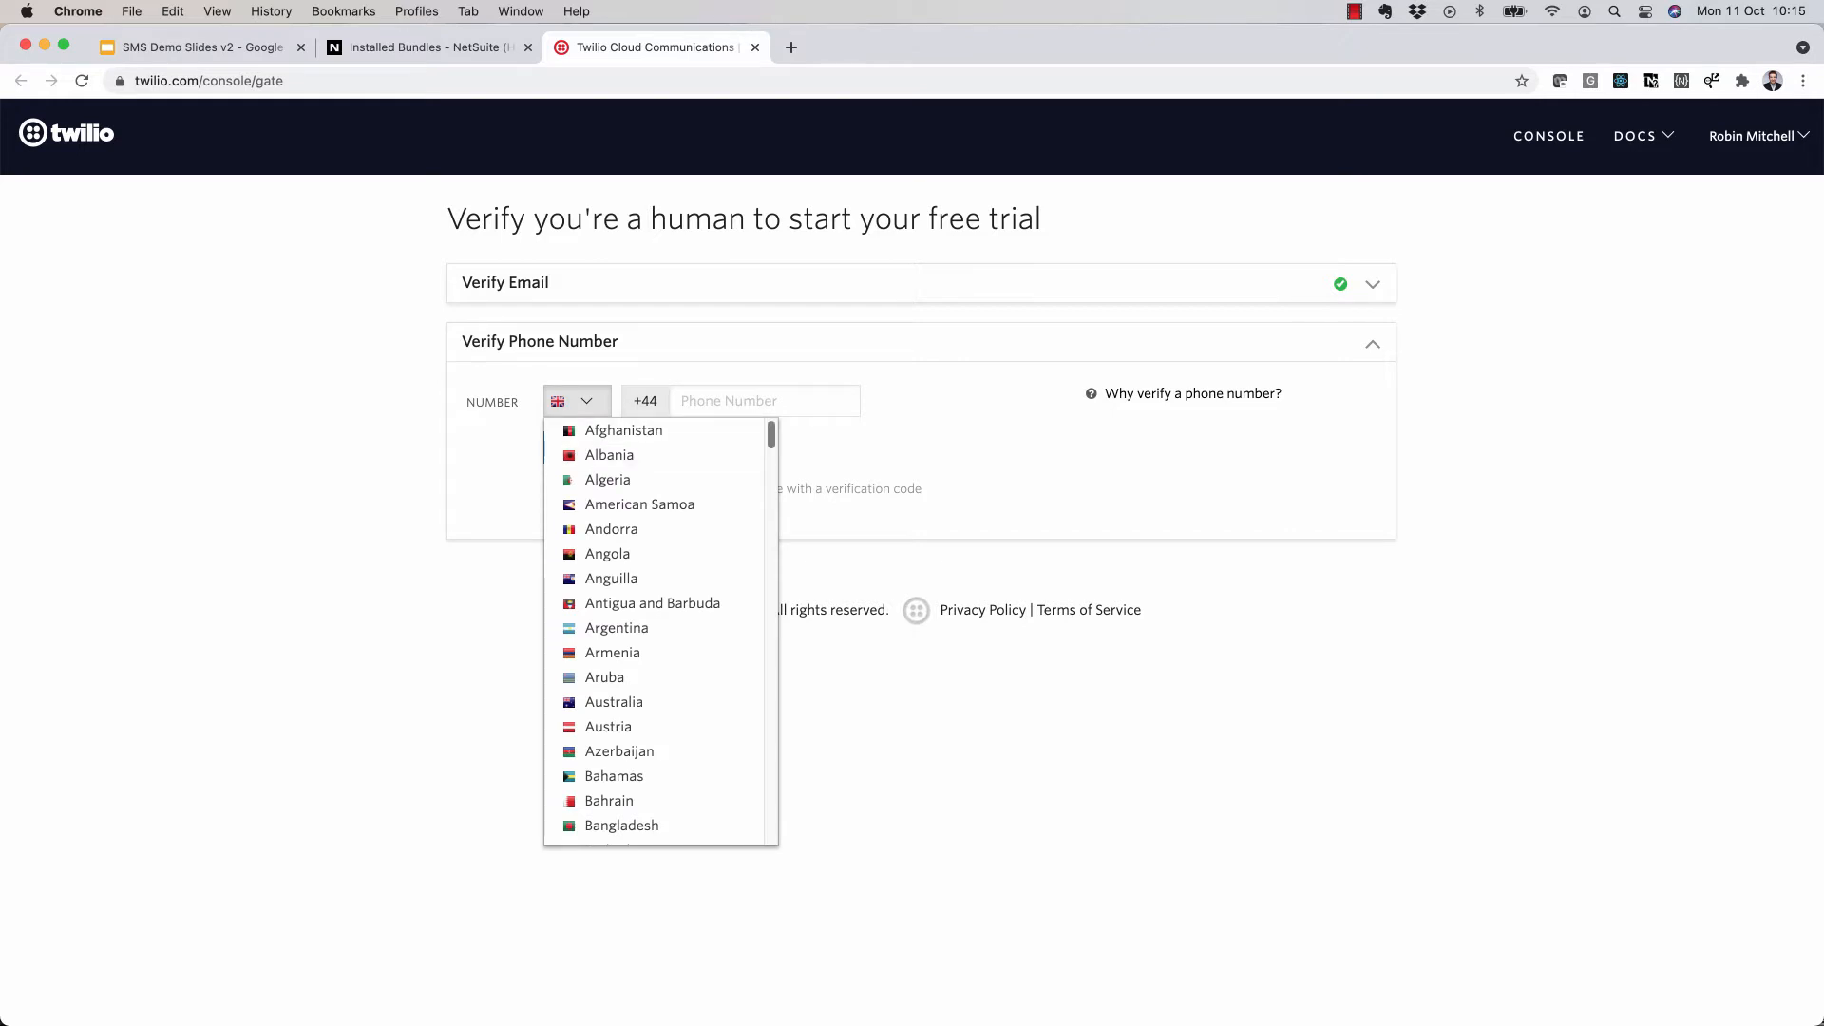
scroll(660, 632, "down", 20)
scroll(660, 632, "down", 5)
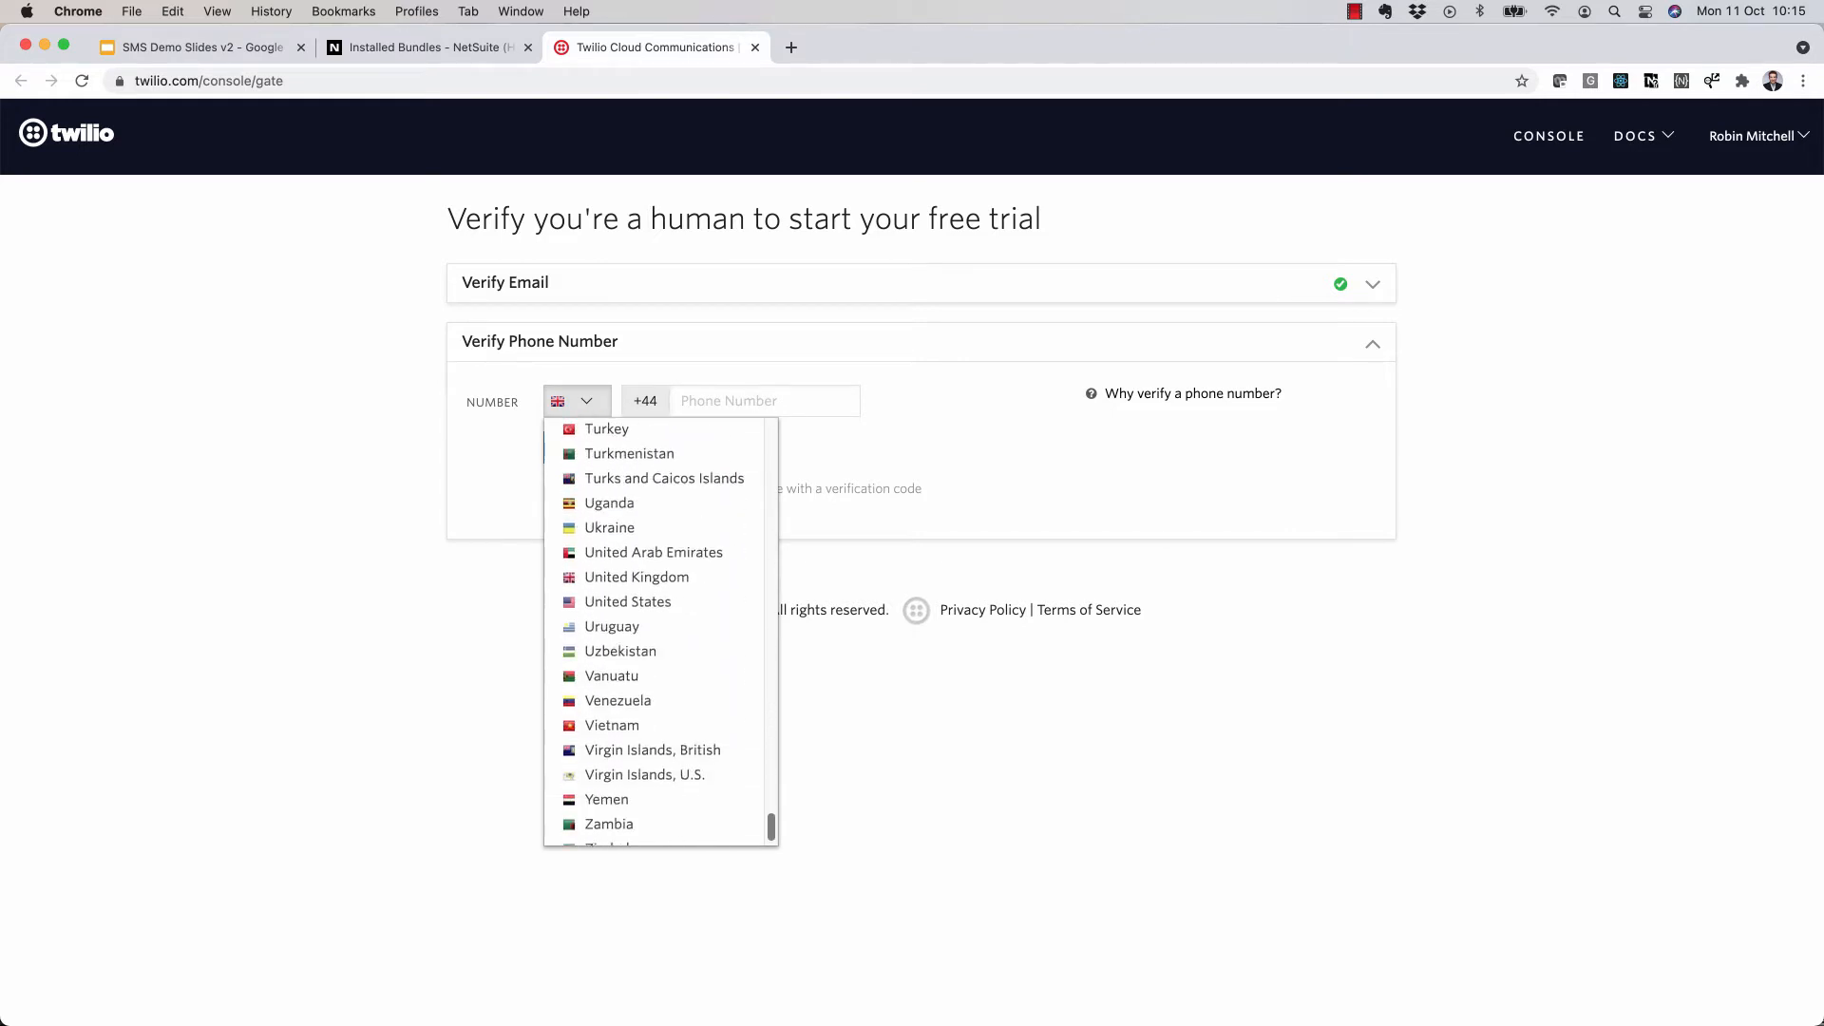
left_click(617, 602)
left_click(760, 401)
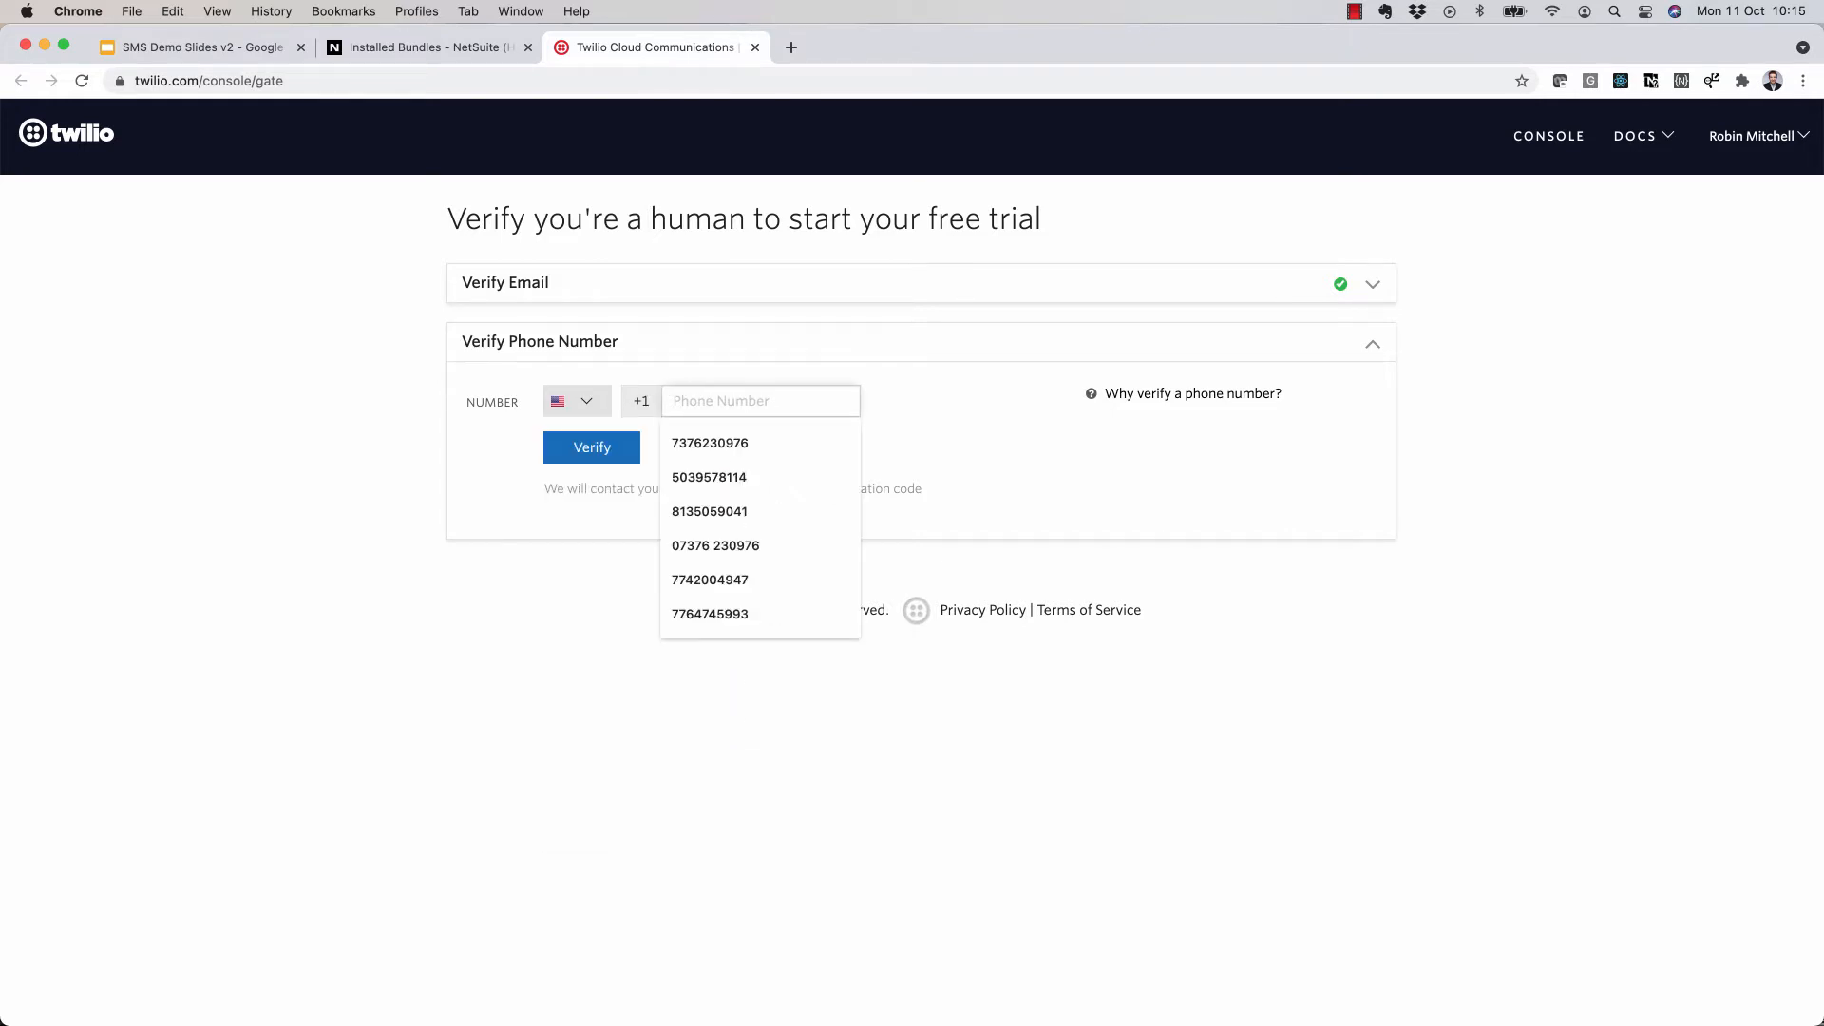
key("Escape")
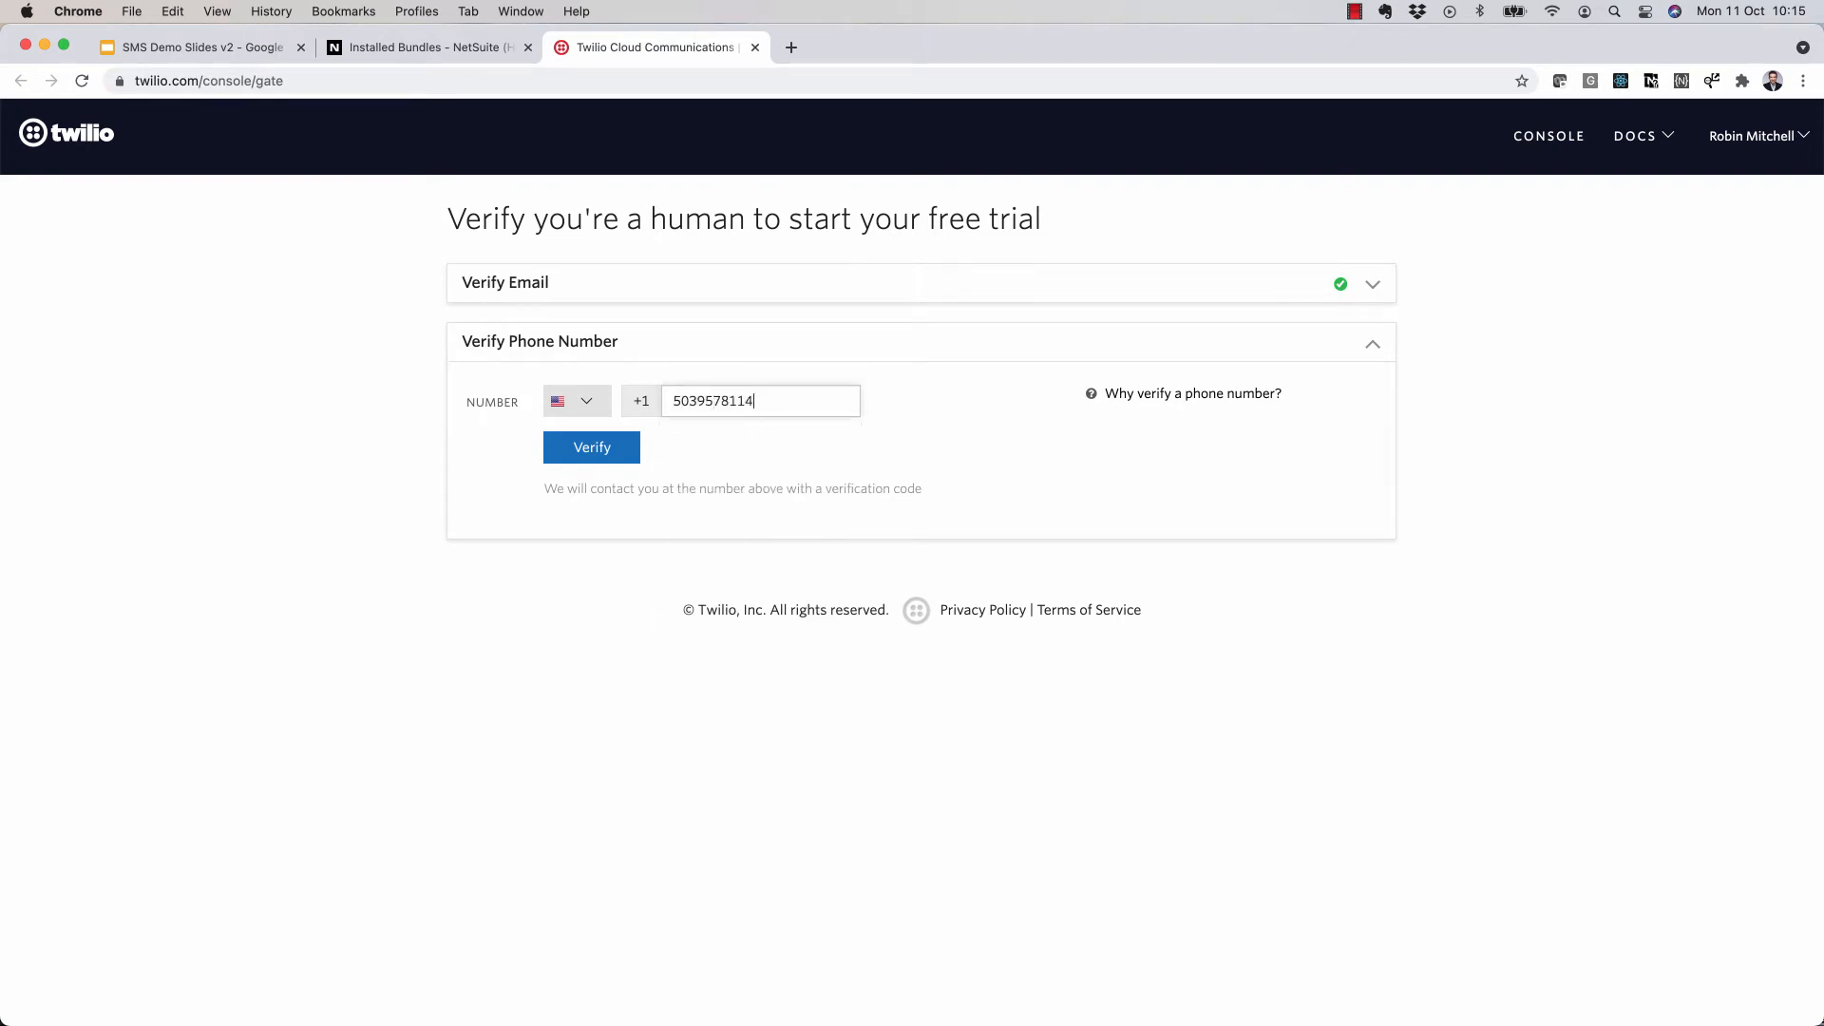
- Verify the phone by submitting the SMS verification code received
left_click(561, 454)
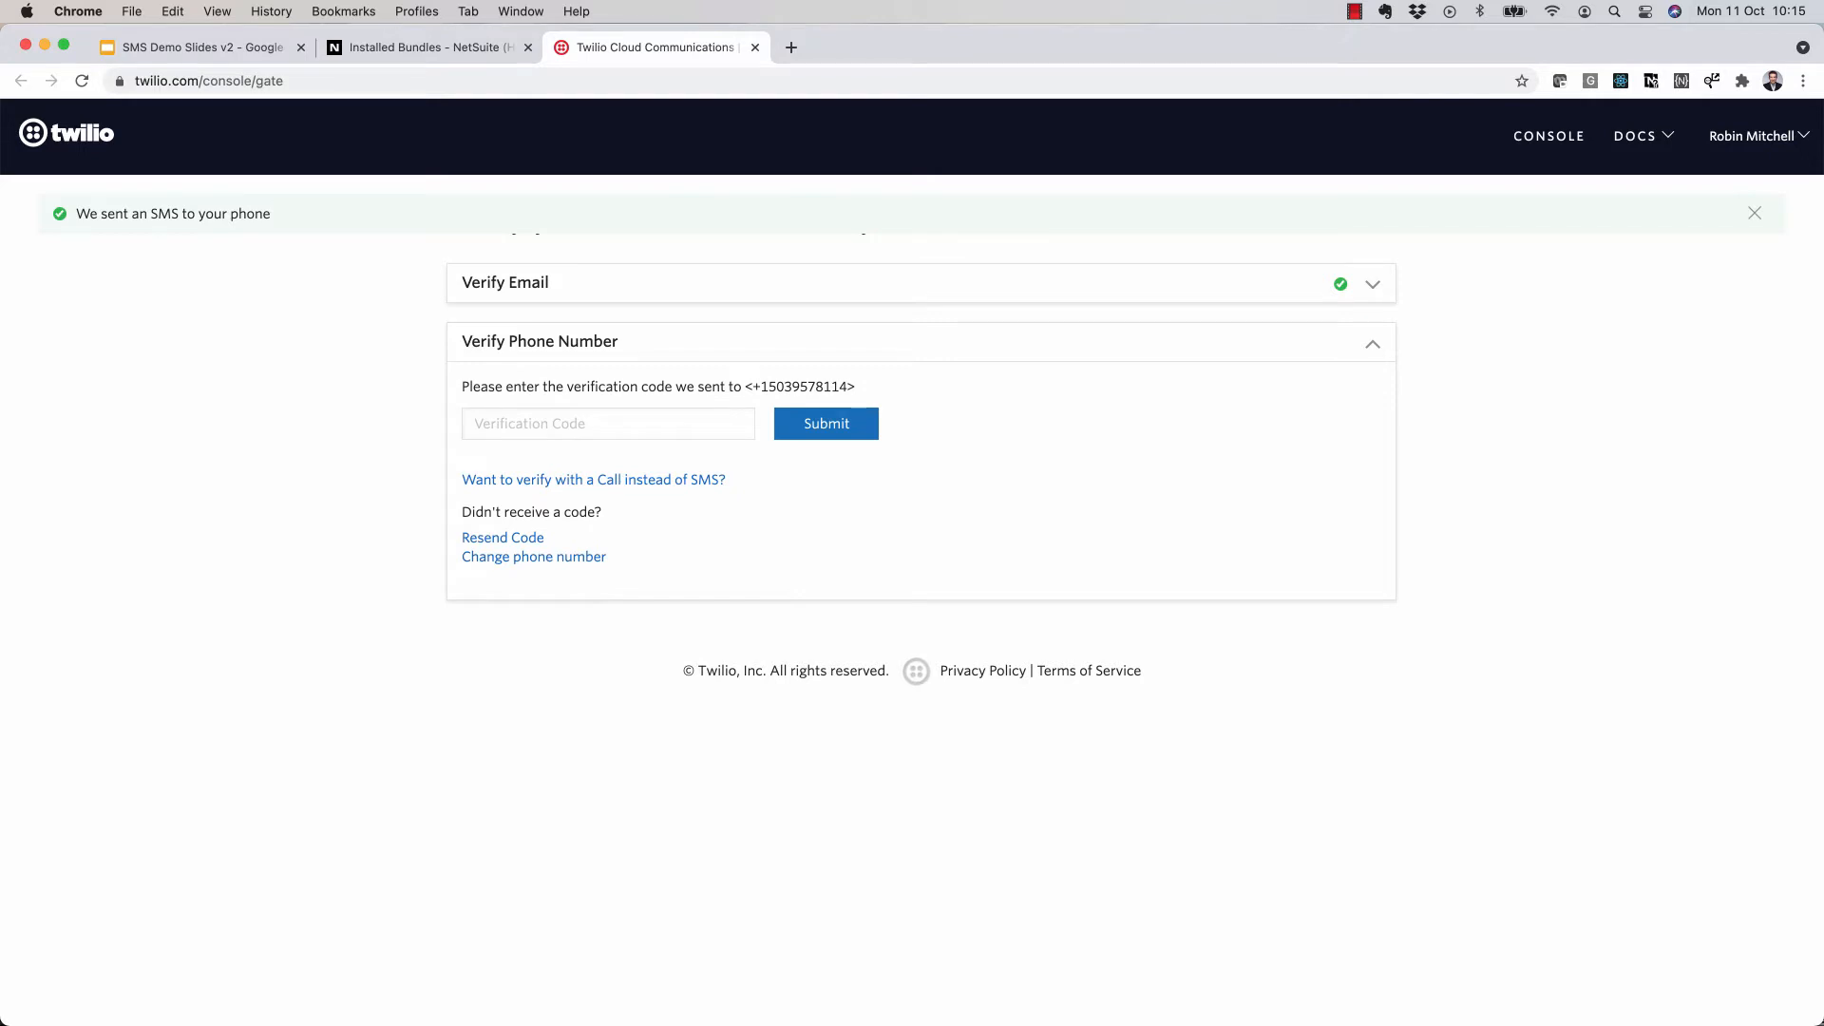
left_click(608, 424)
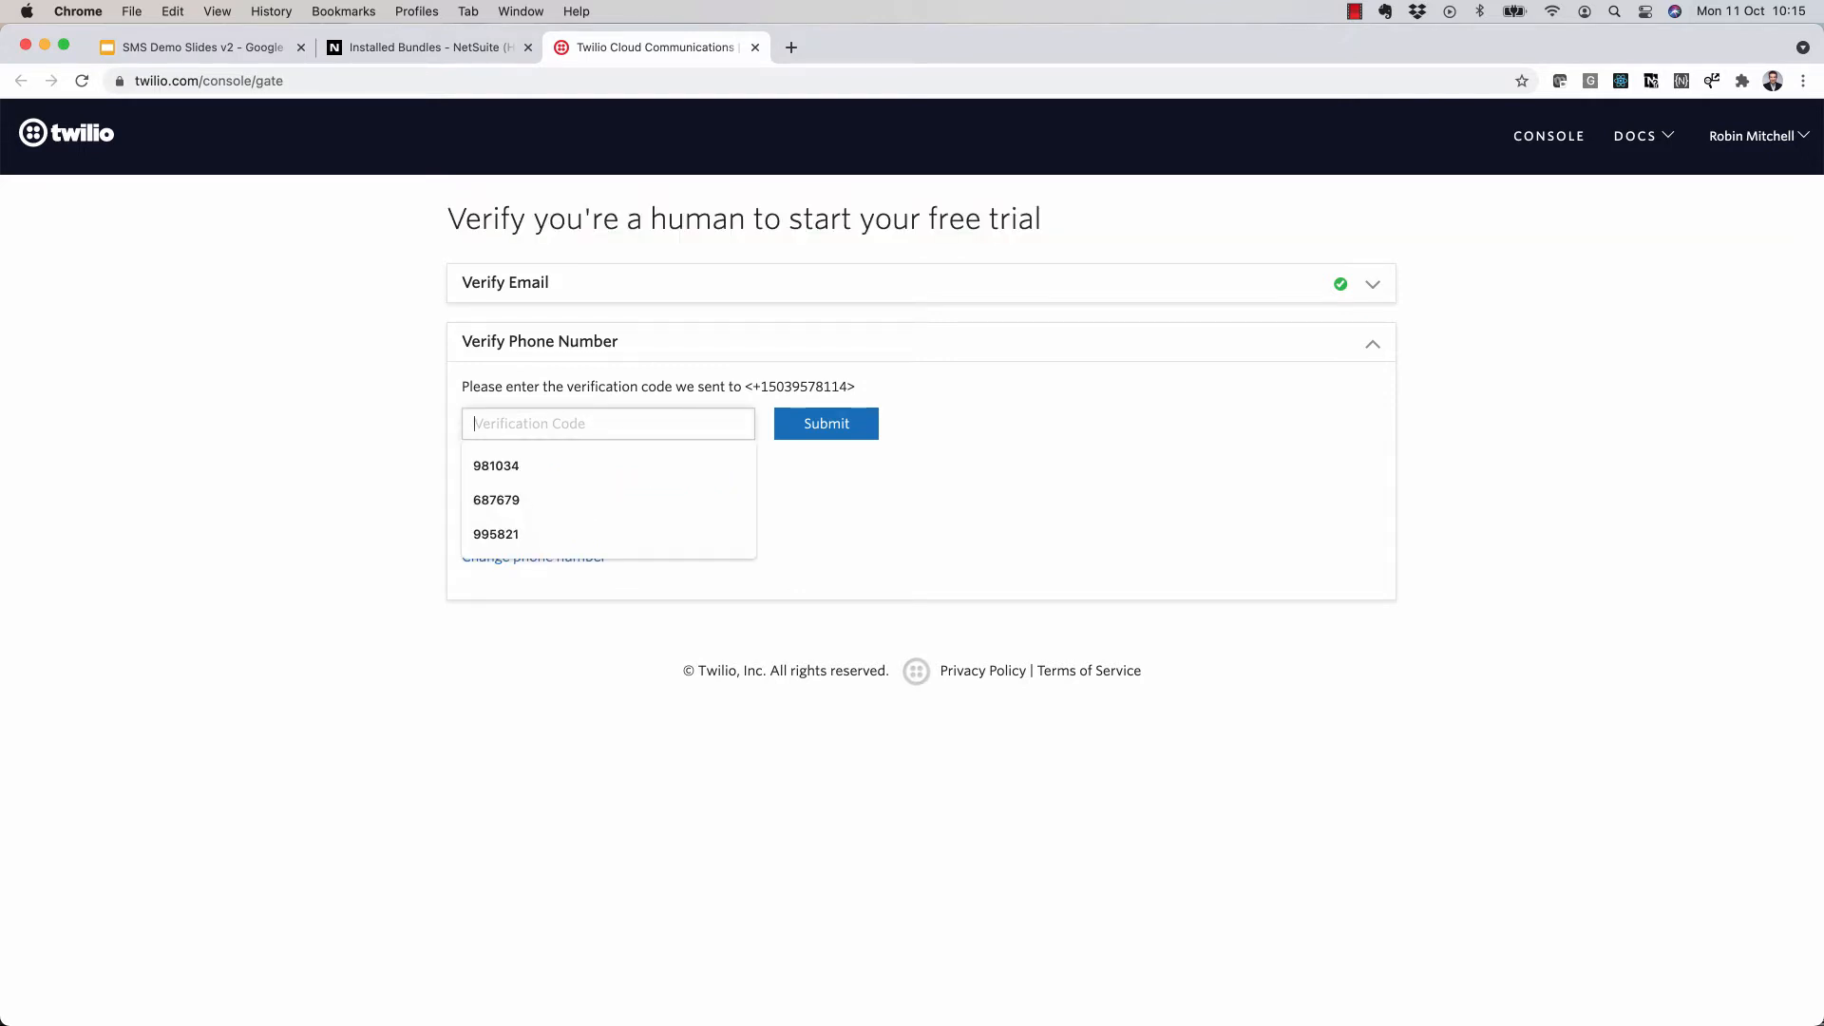
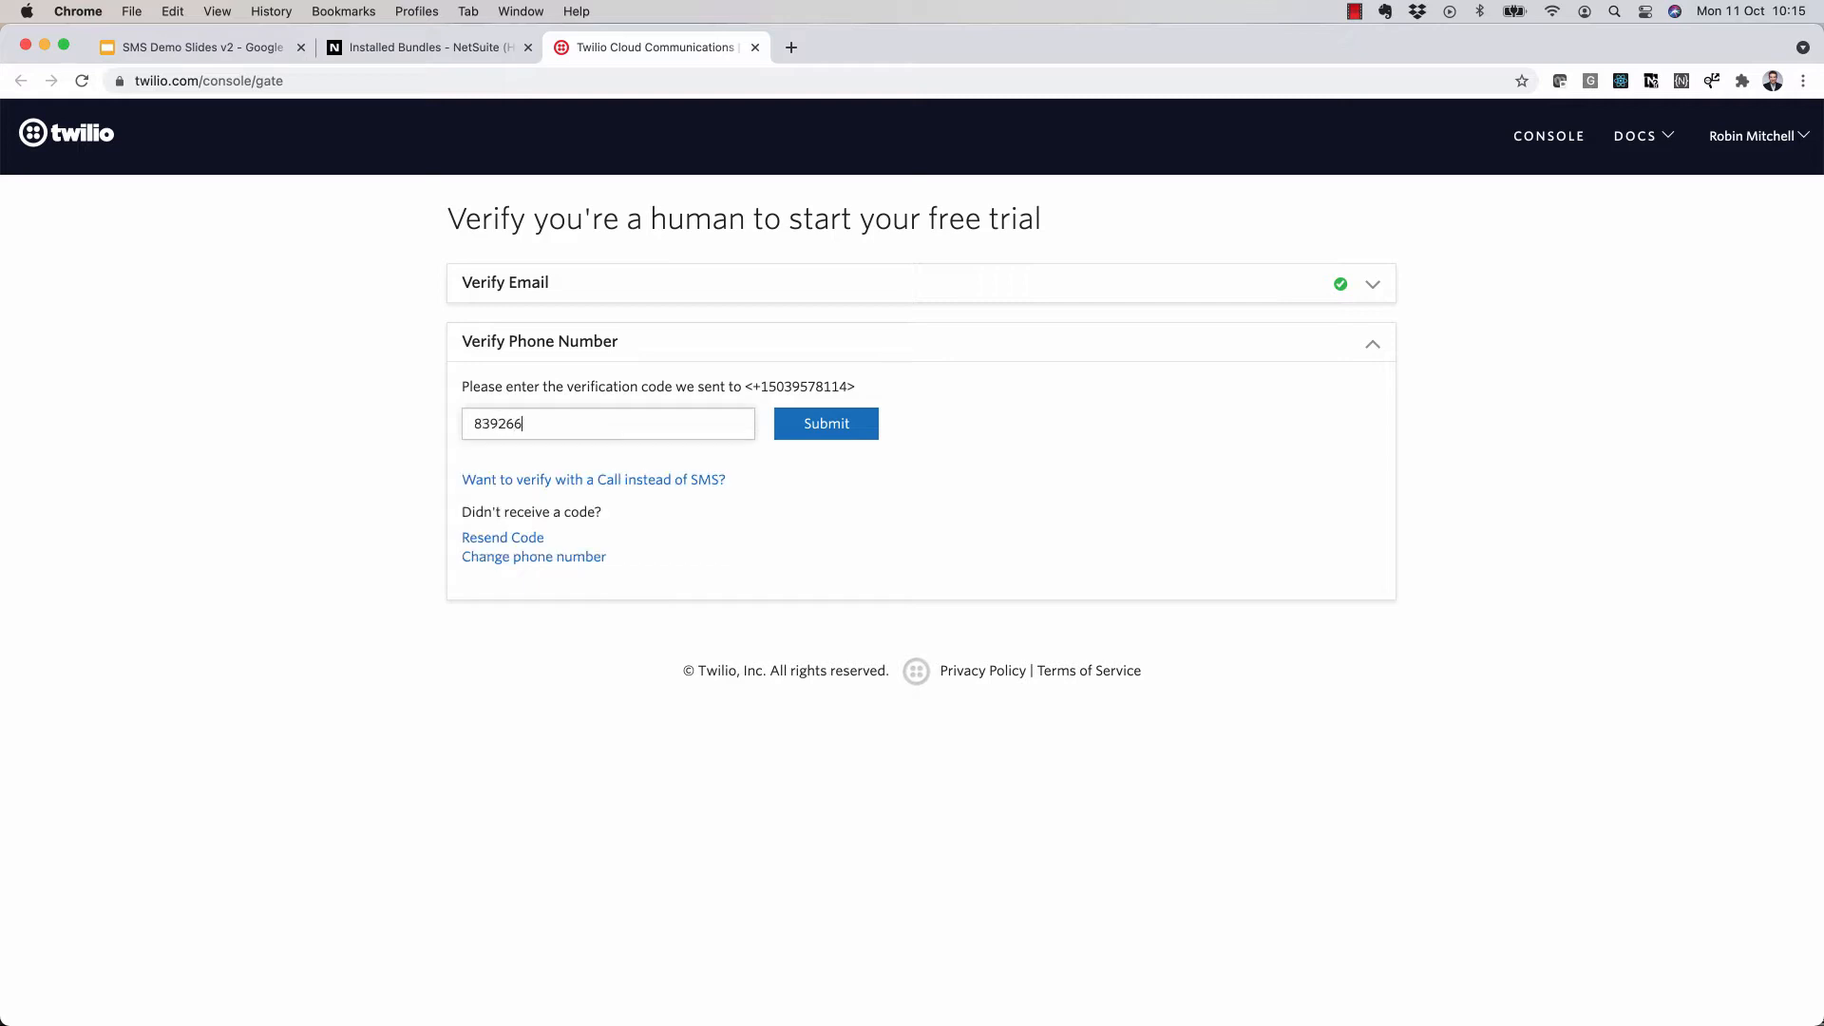
left_click(817, 429)
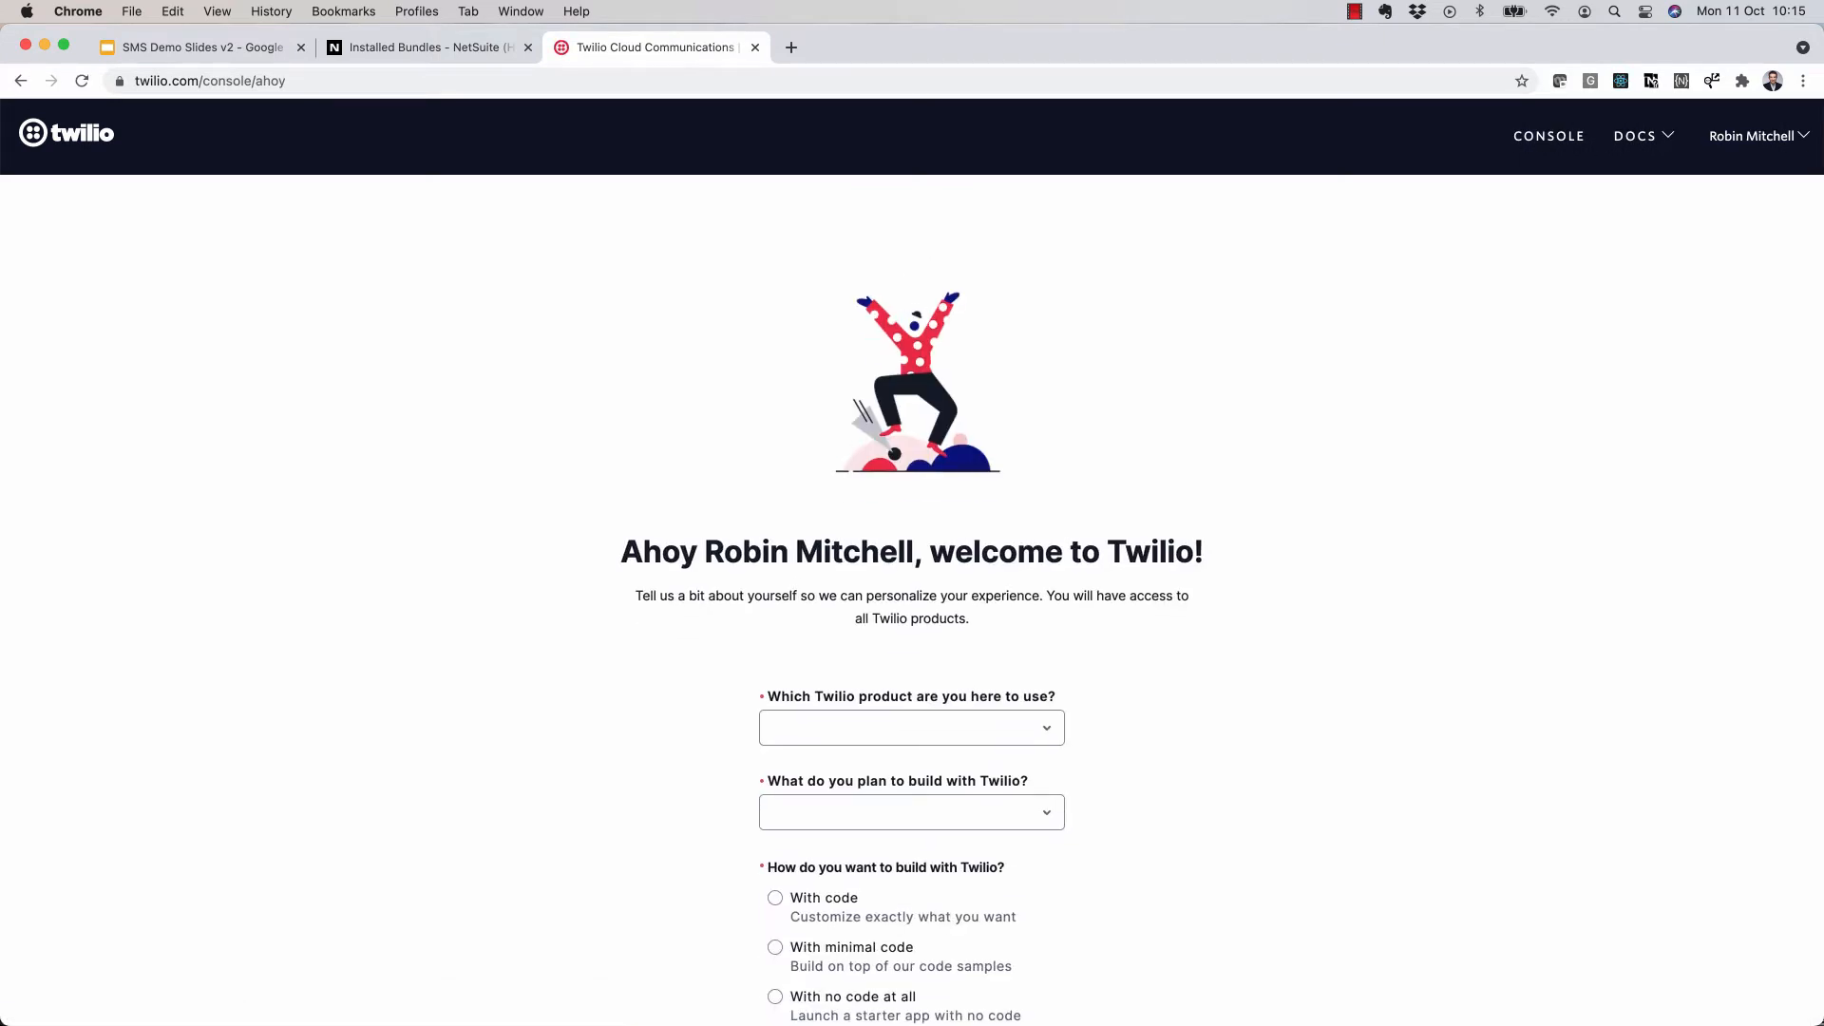
- Answer the product question with SMS and the build question with Alerts & Notifications
scroll(912, 608, "down", 2)
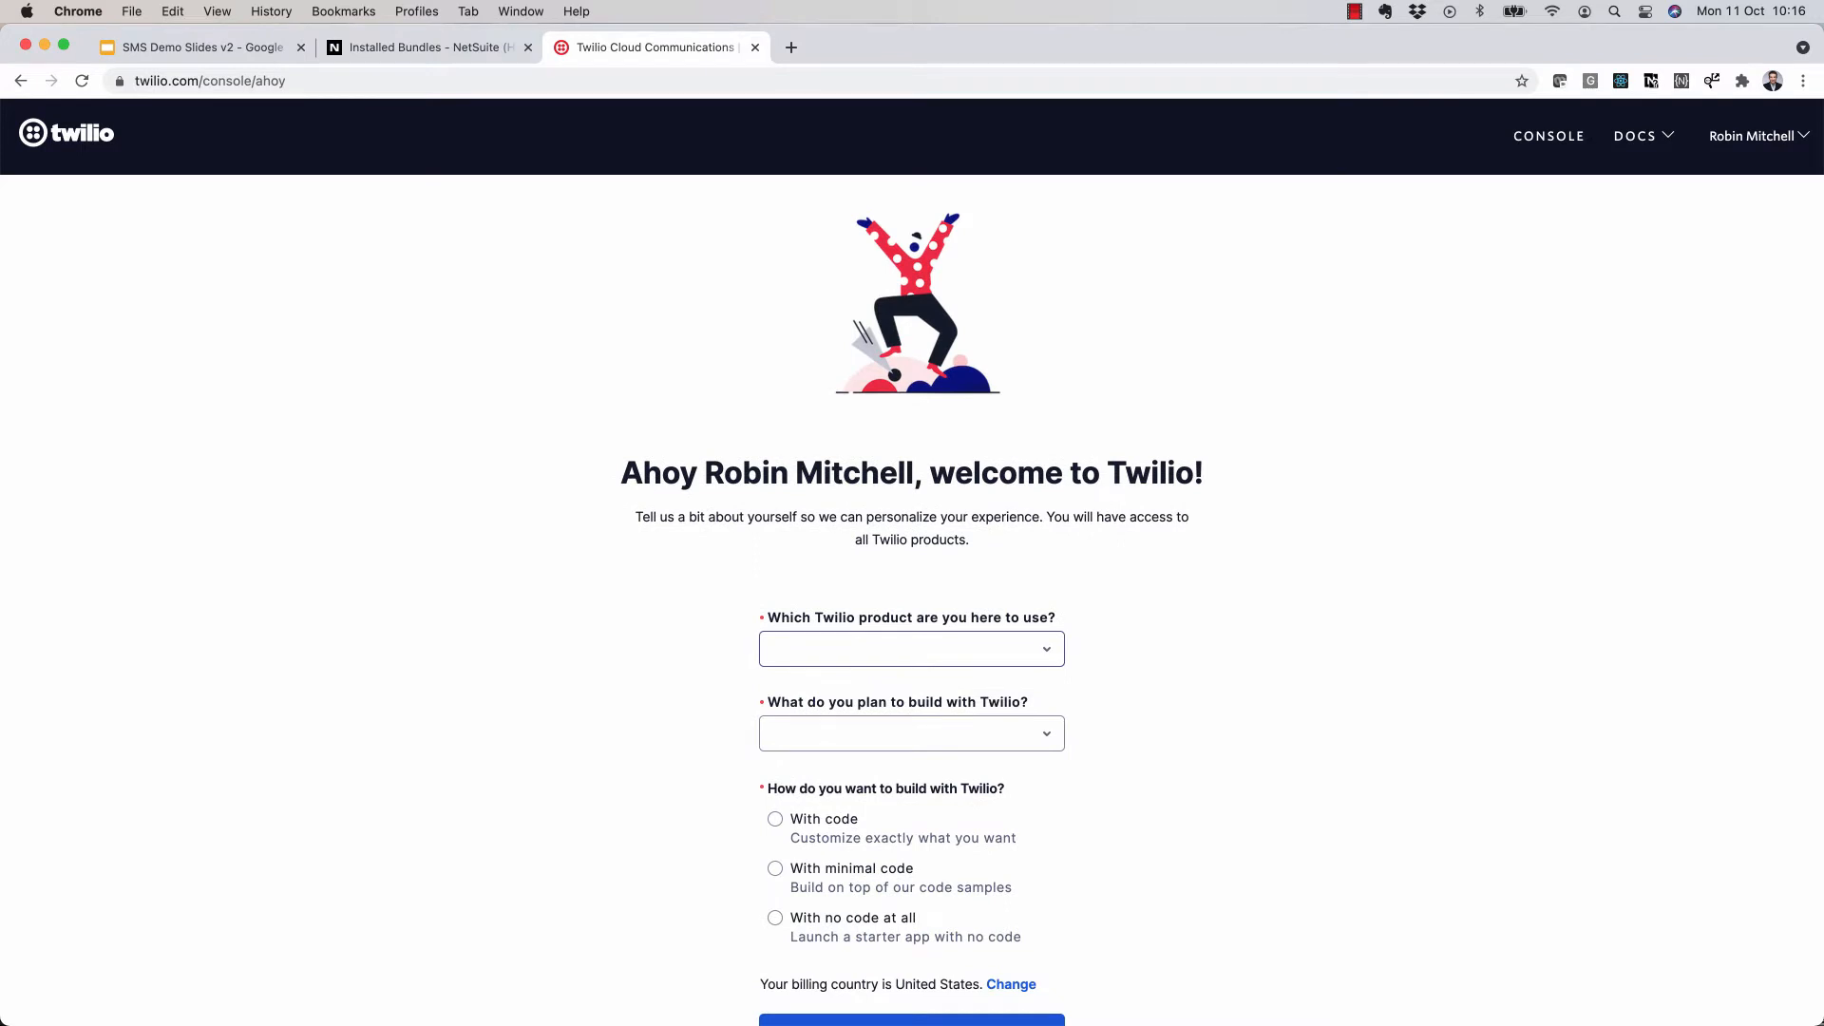
left_click(910, 649)
key("Return")
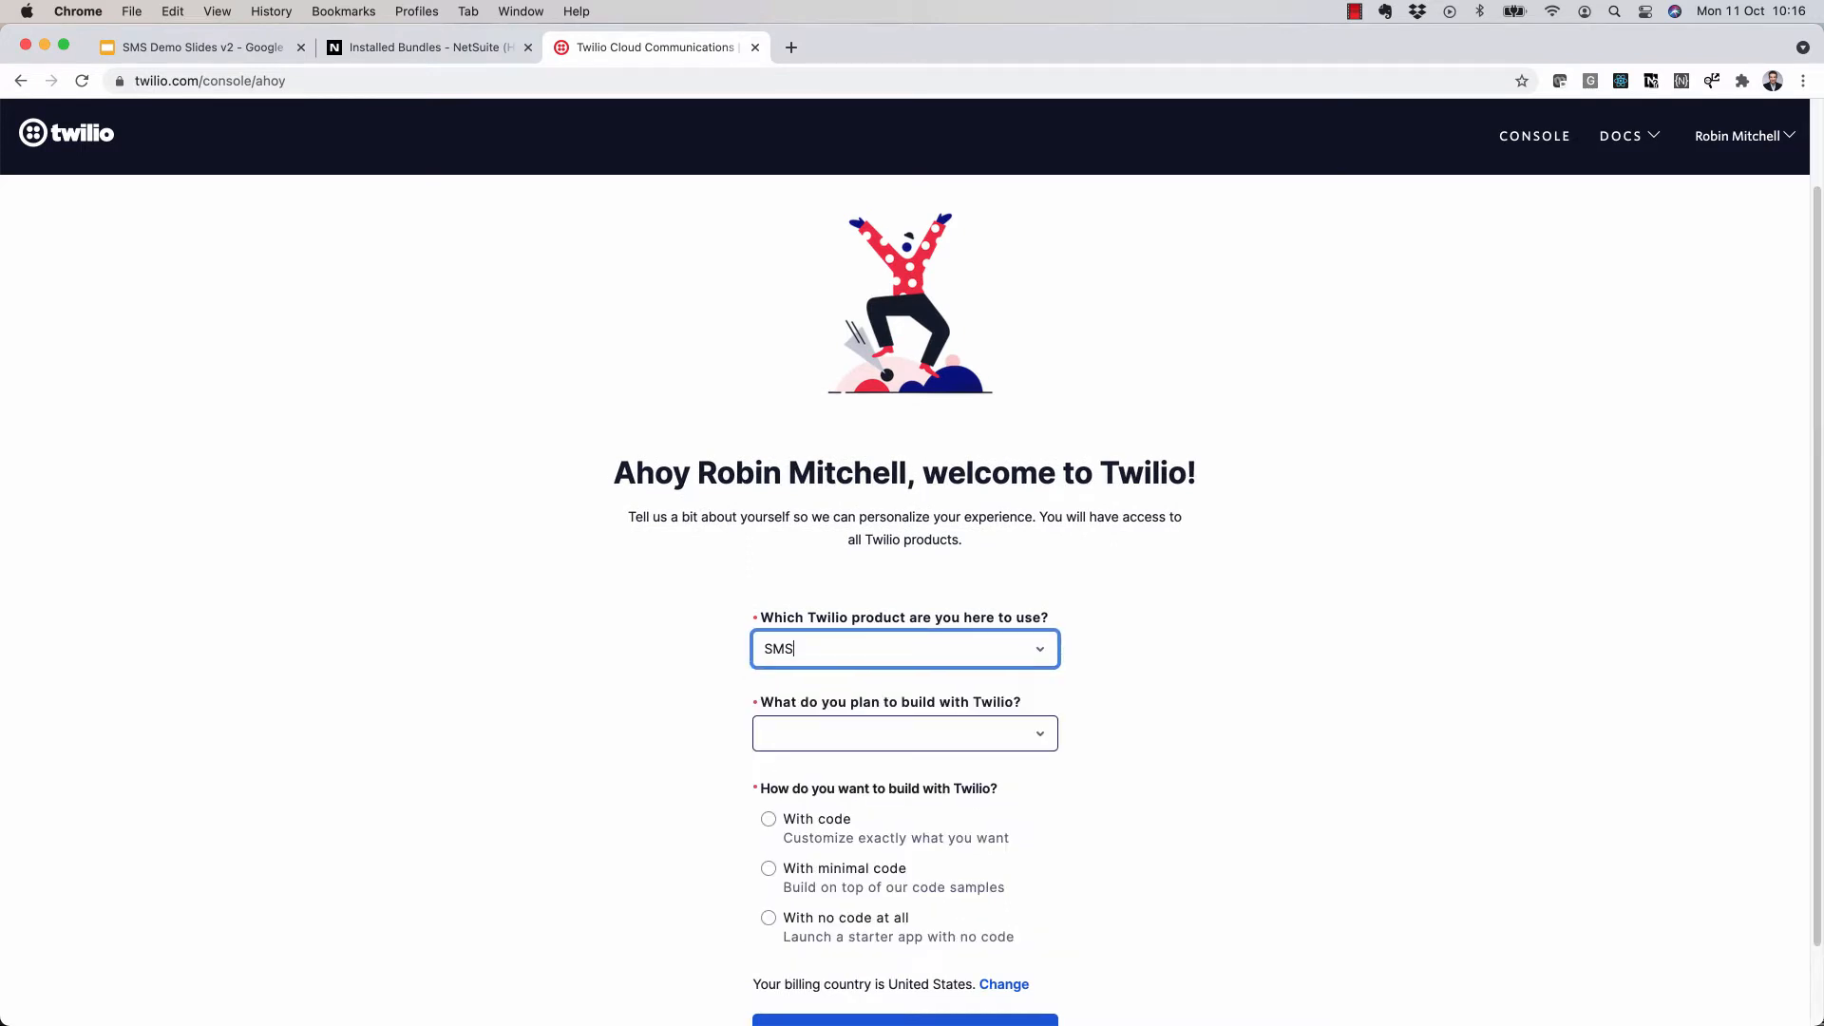
key("Tab")
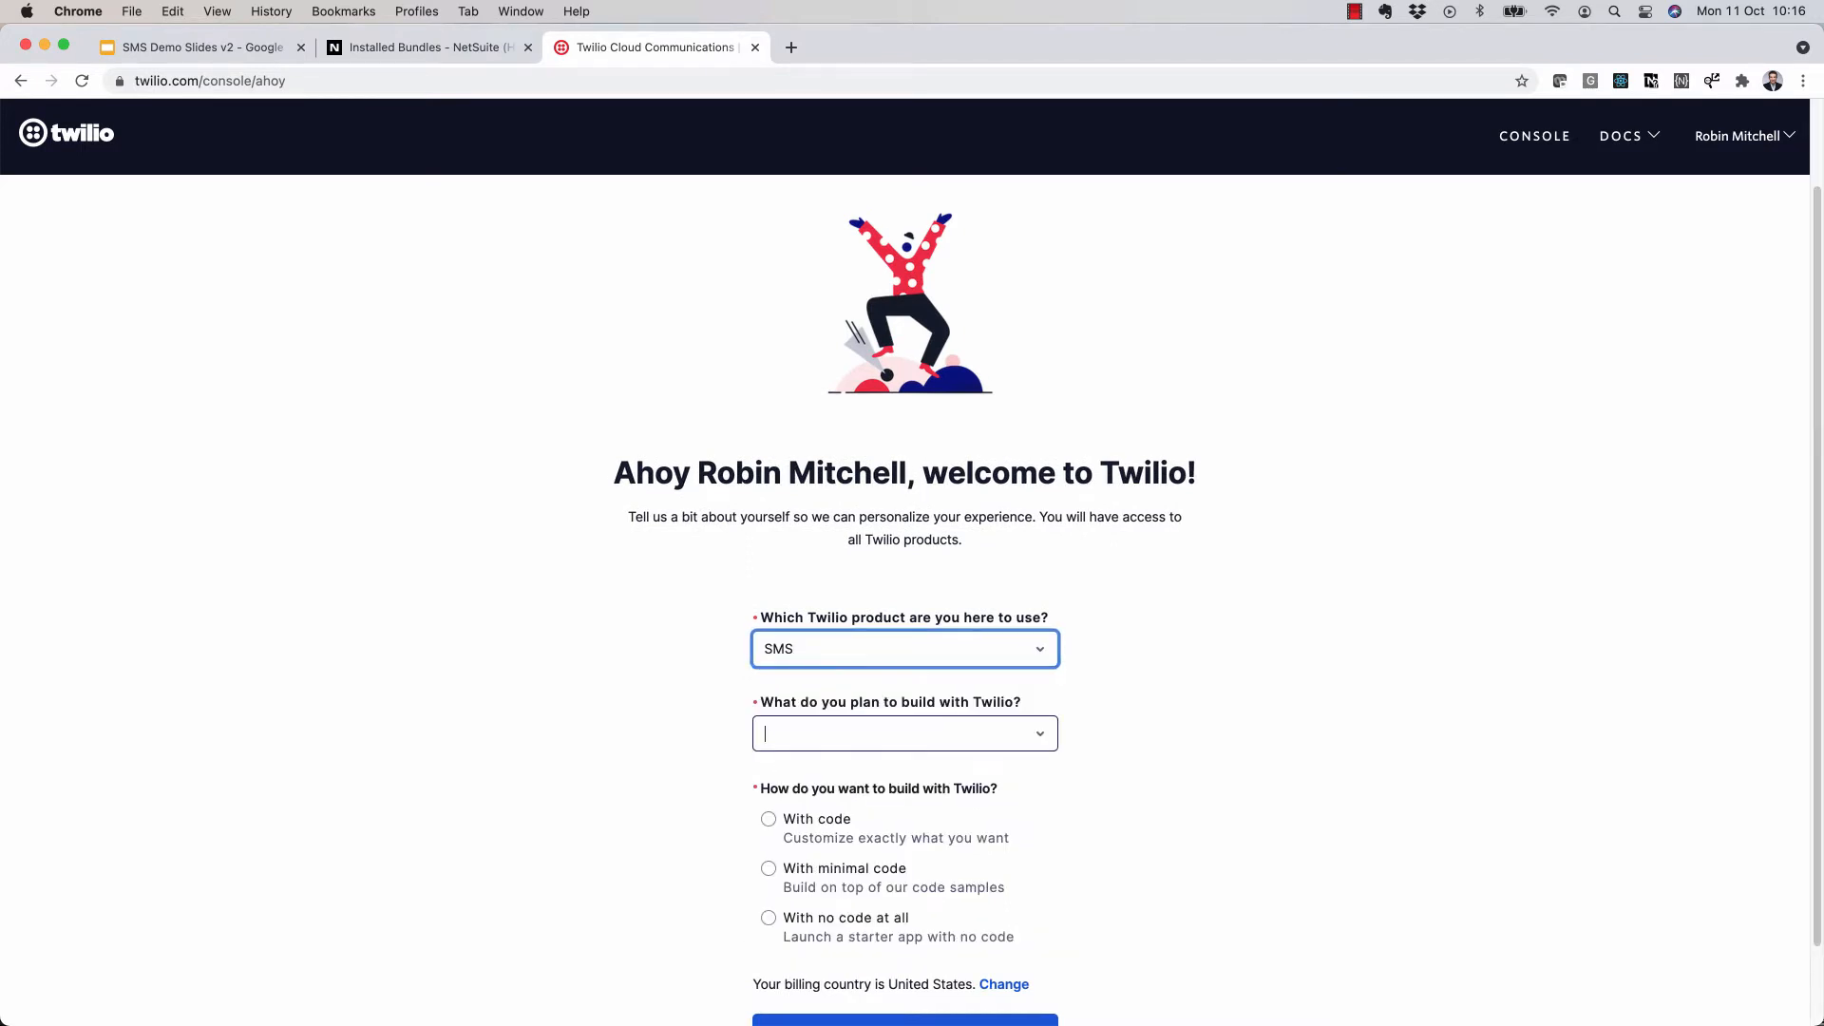
key("Down")
key("Return")
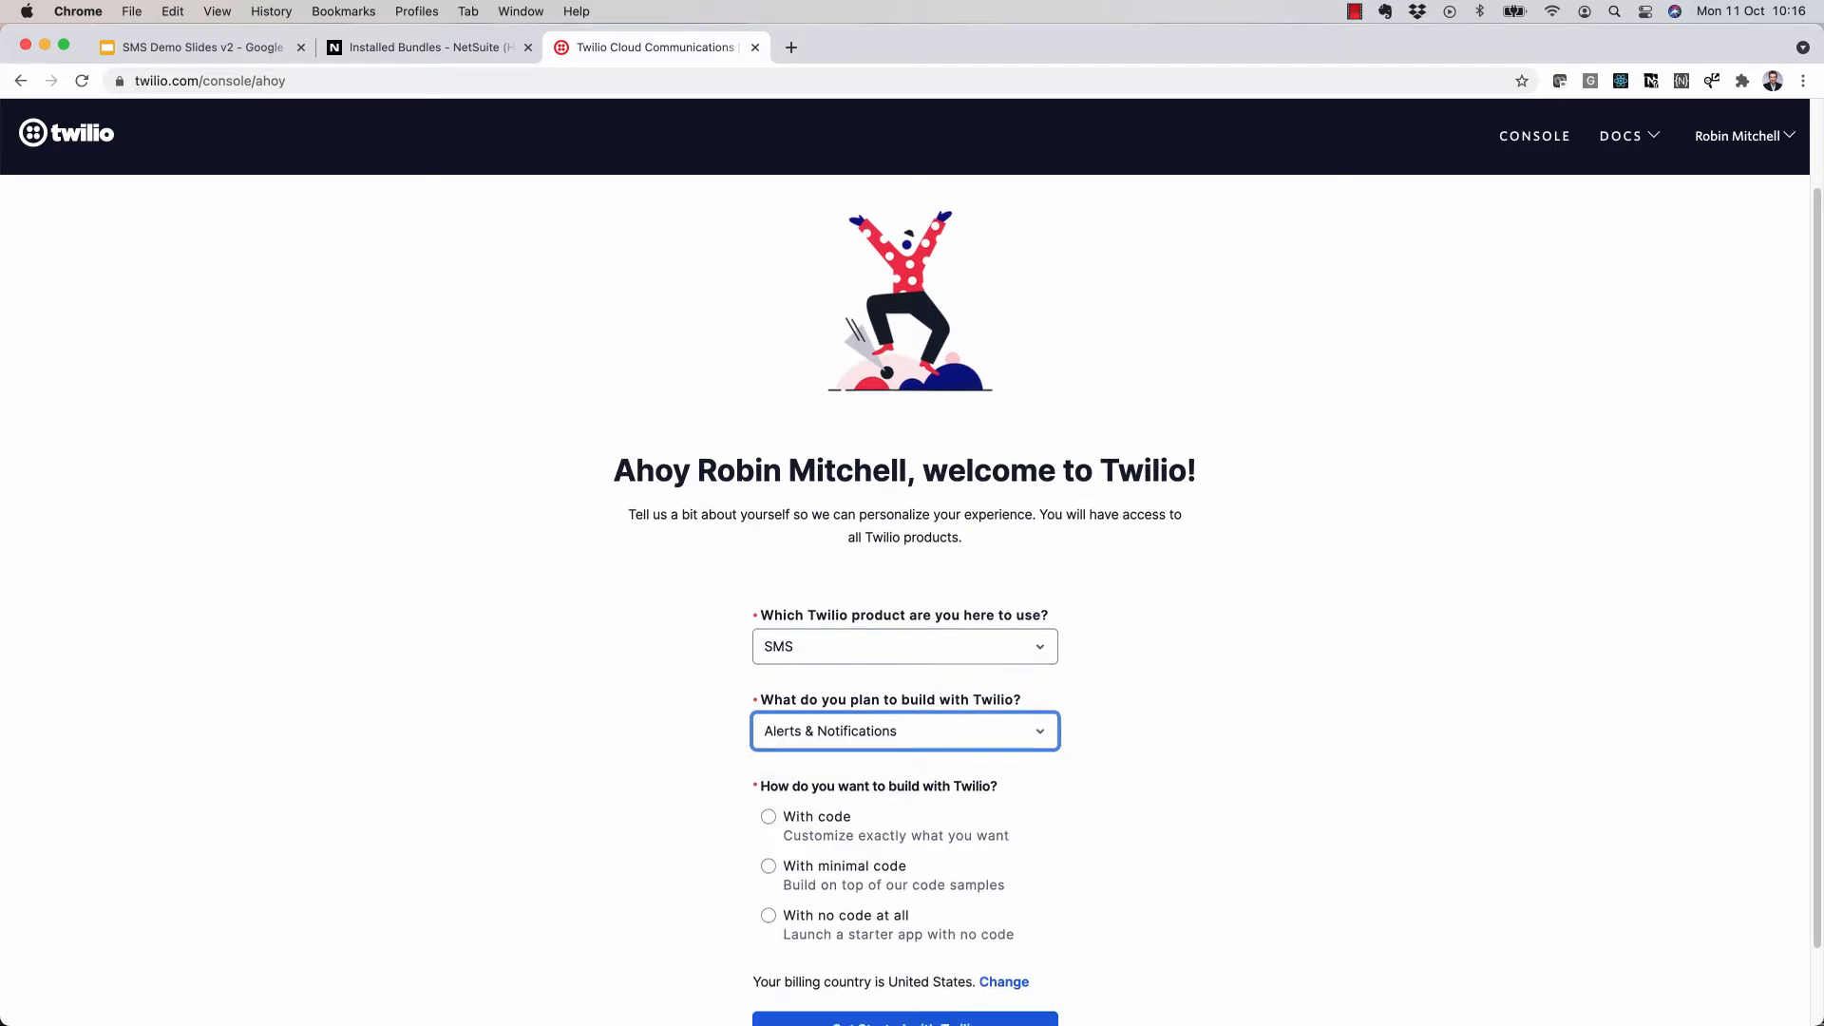
- Choose 'With no code at all' and goal 'Explore what my team can build', then get started
scroll(904, 570, "down", 2)
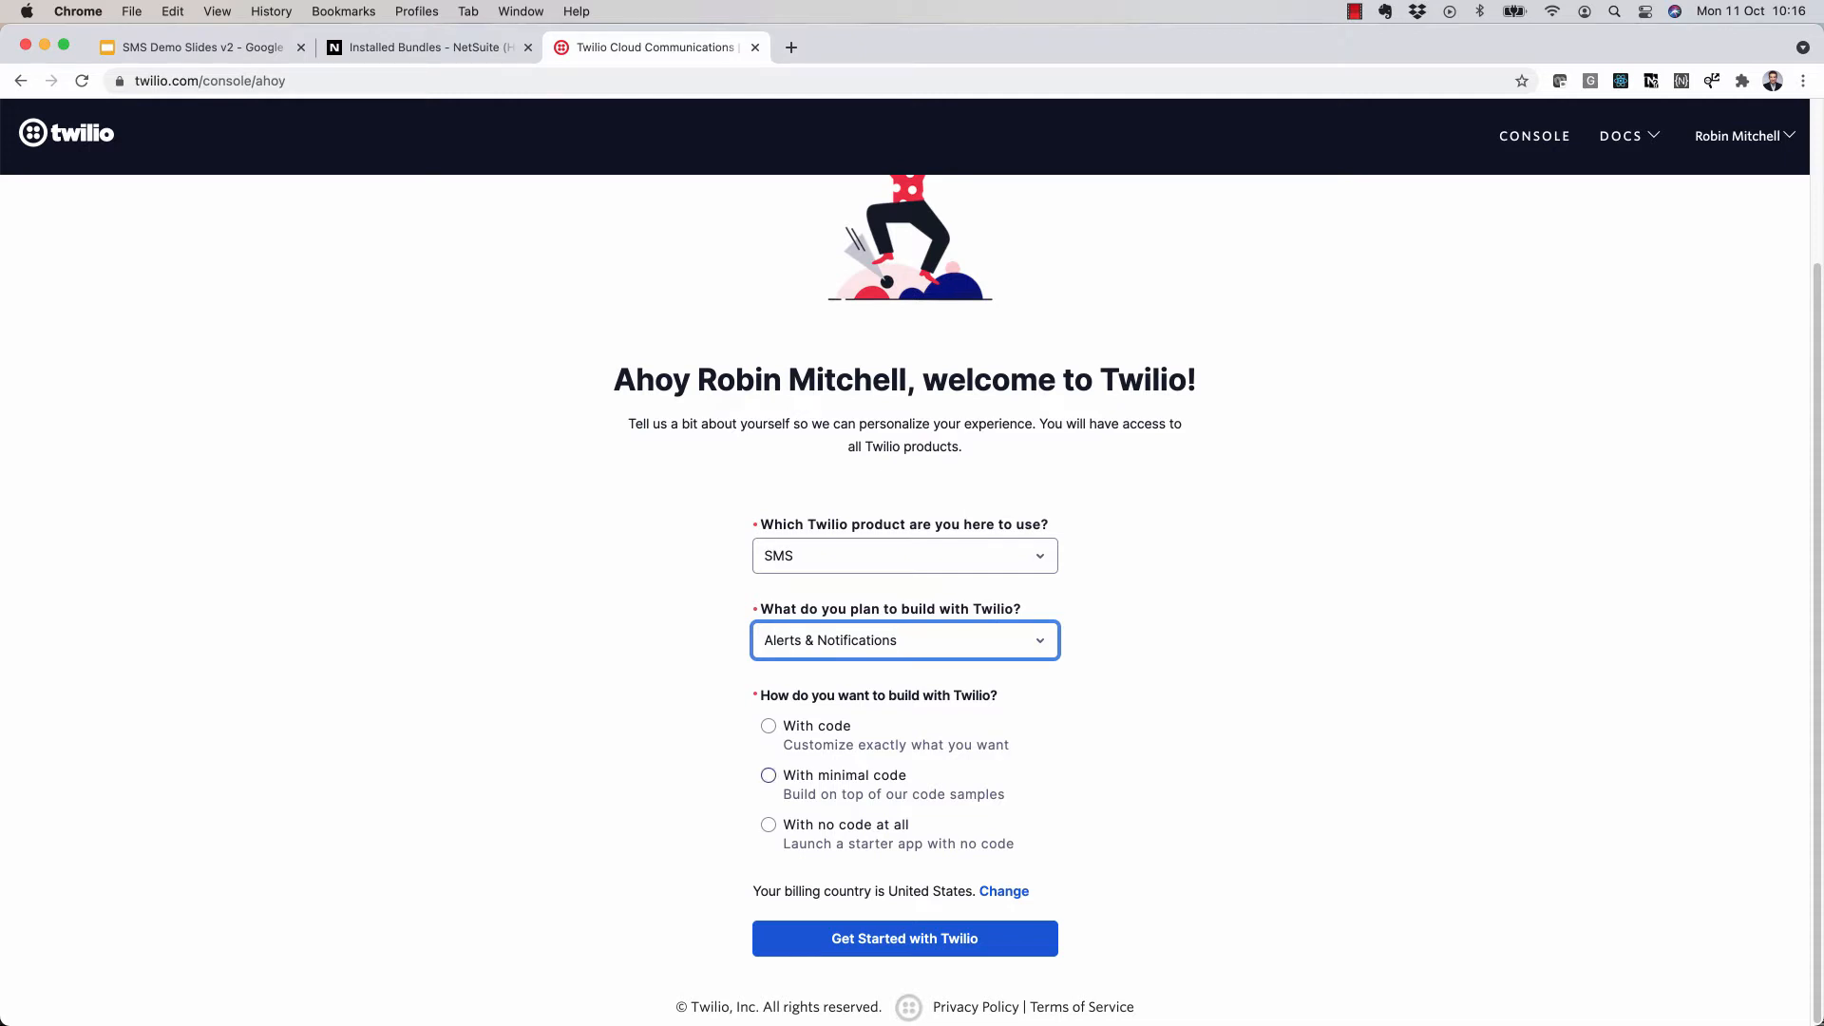
left_click(769, 825)
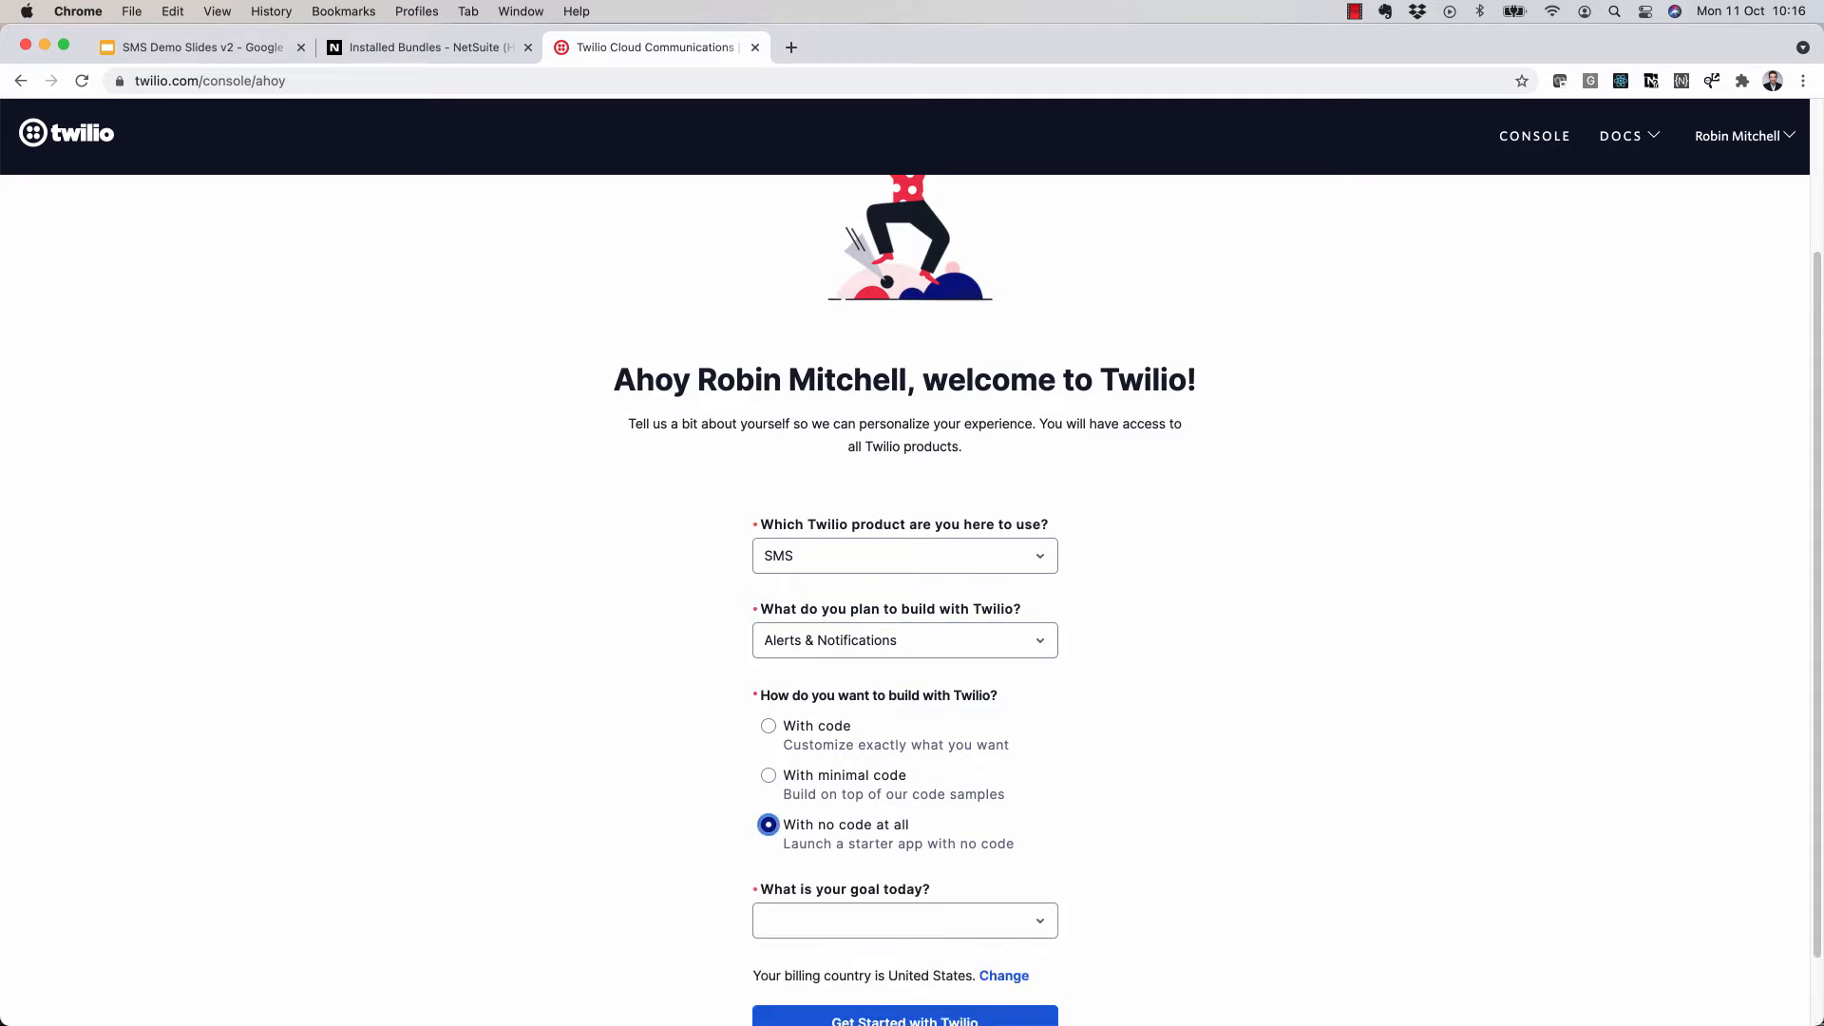
scroll(769, 825, "down", 2)
left_click(904, 836)
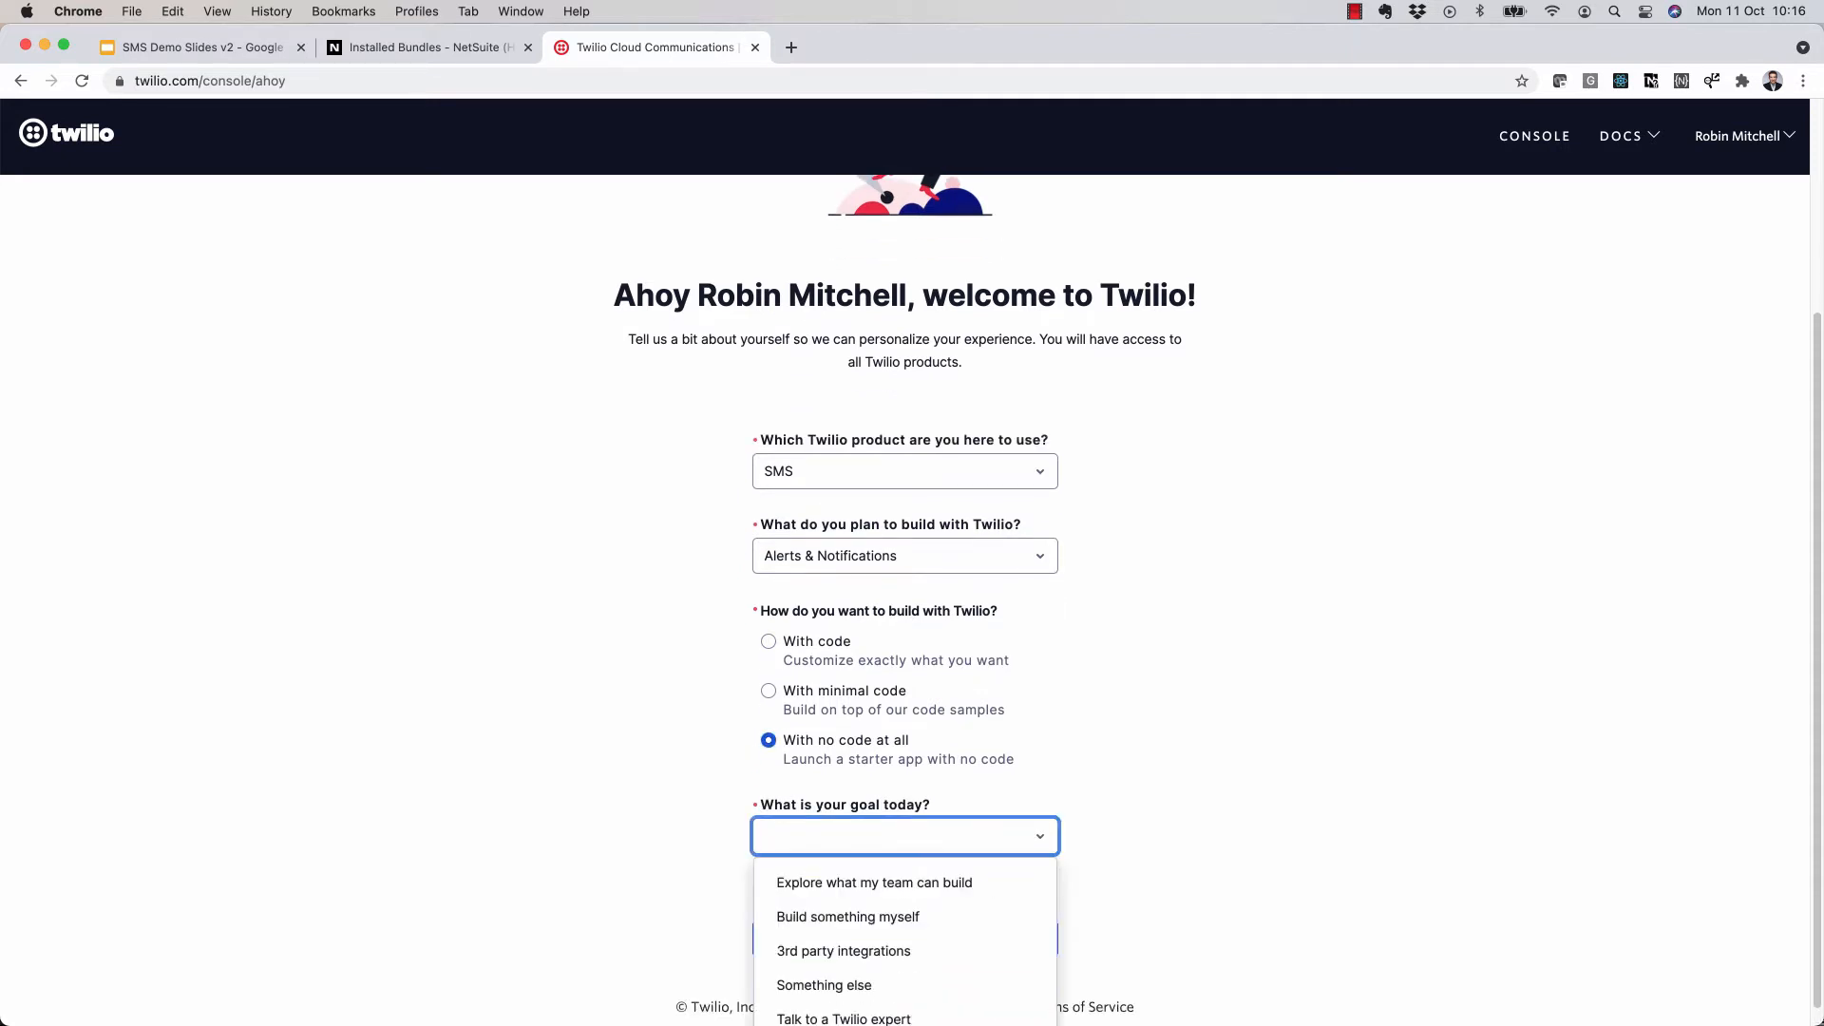
left_click(876, 882)
left_click(904, 939)
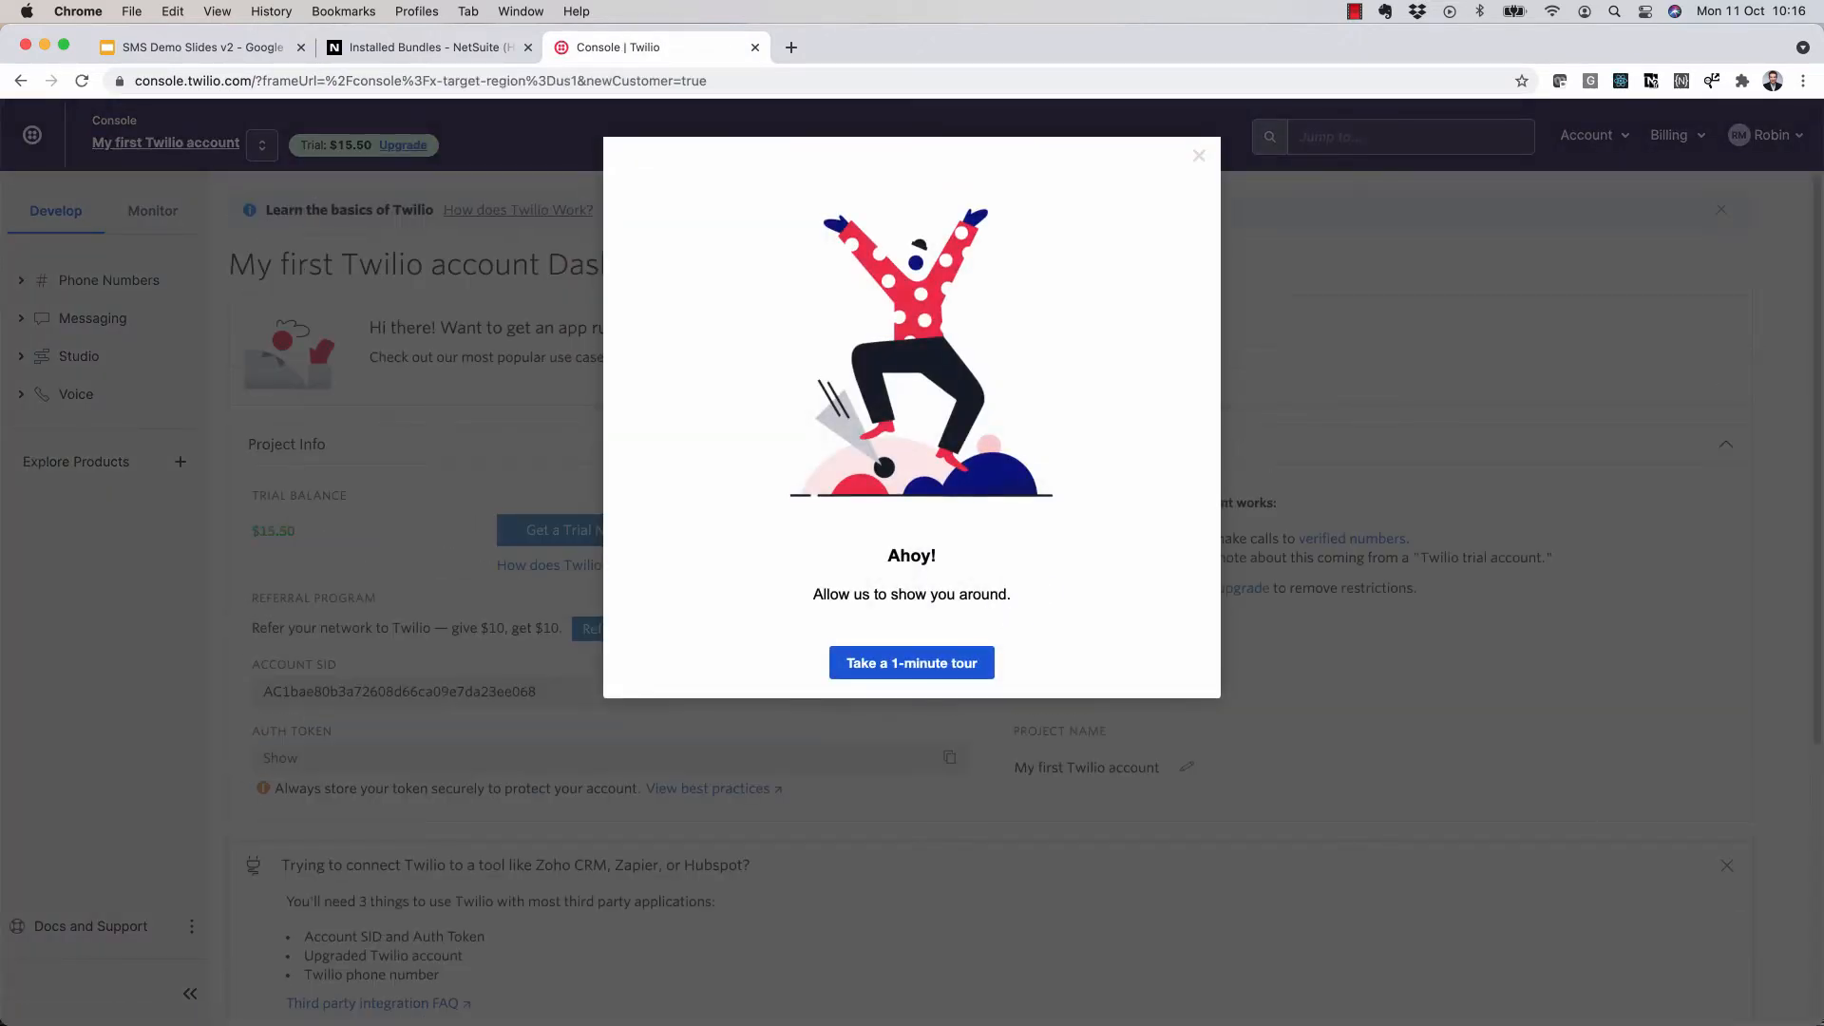
- Dismiss the Ahoy welcome modal and final tour tip, then return to NetSuite's Installed Bundles
left_click(1199, 155)
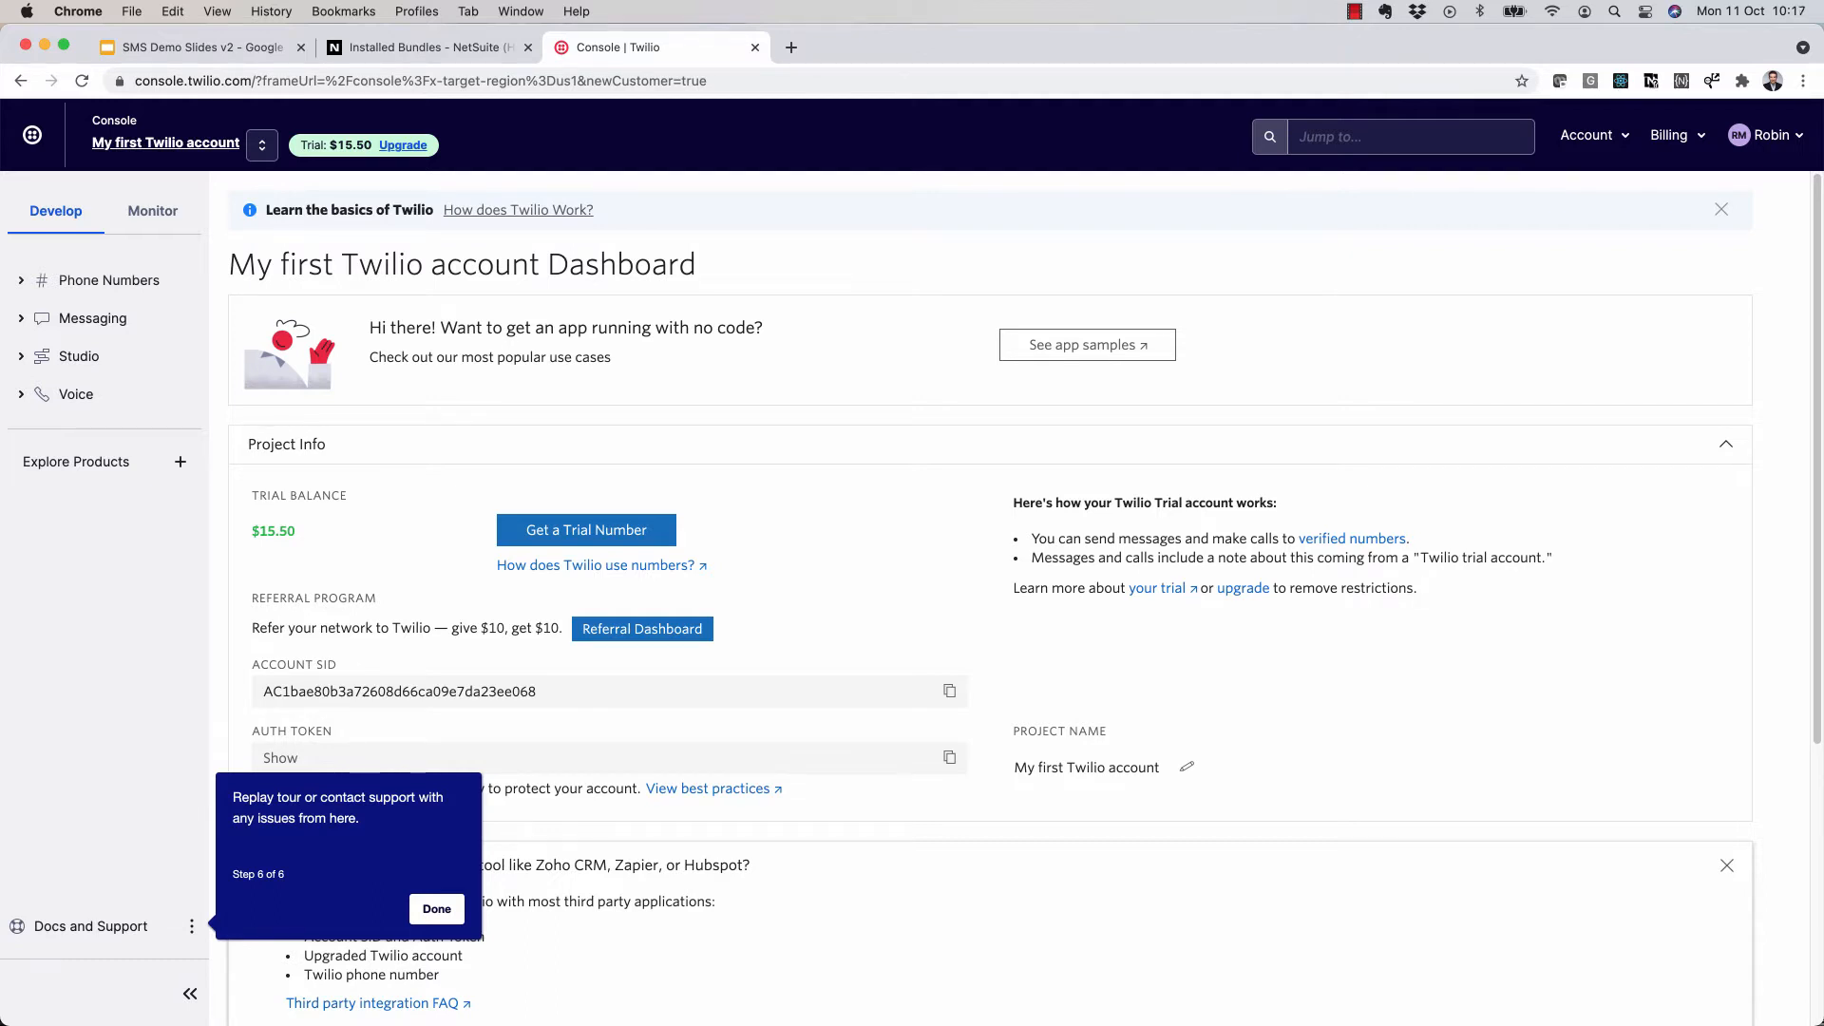
left_click(437, 909)
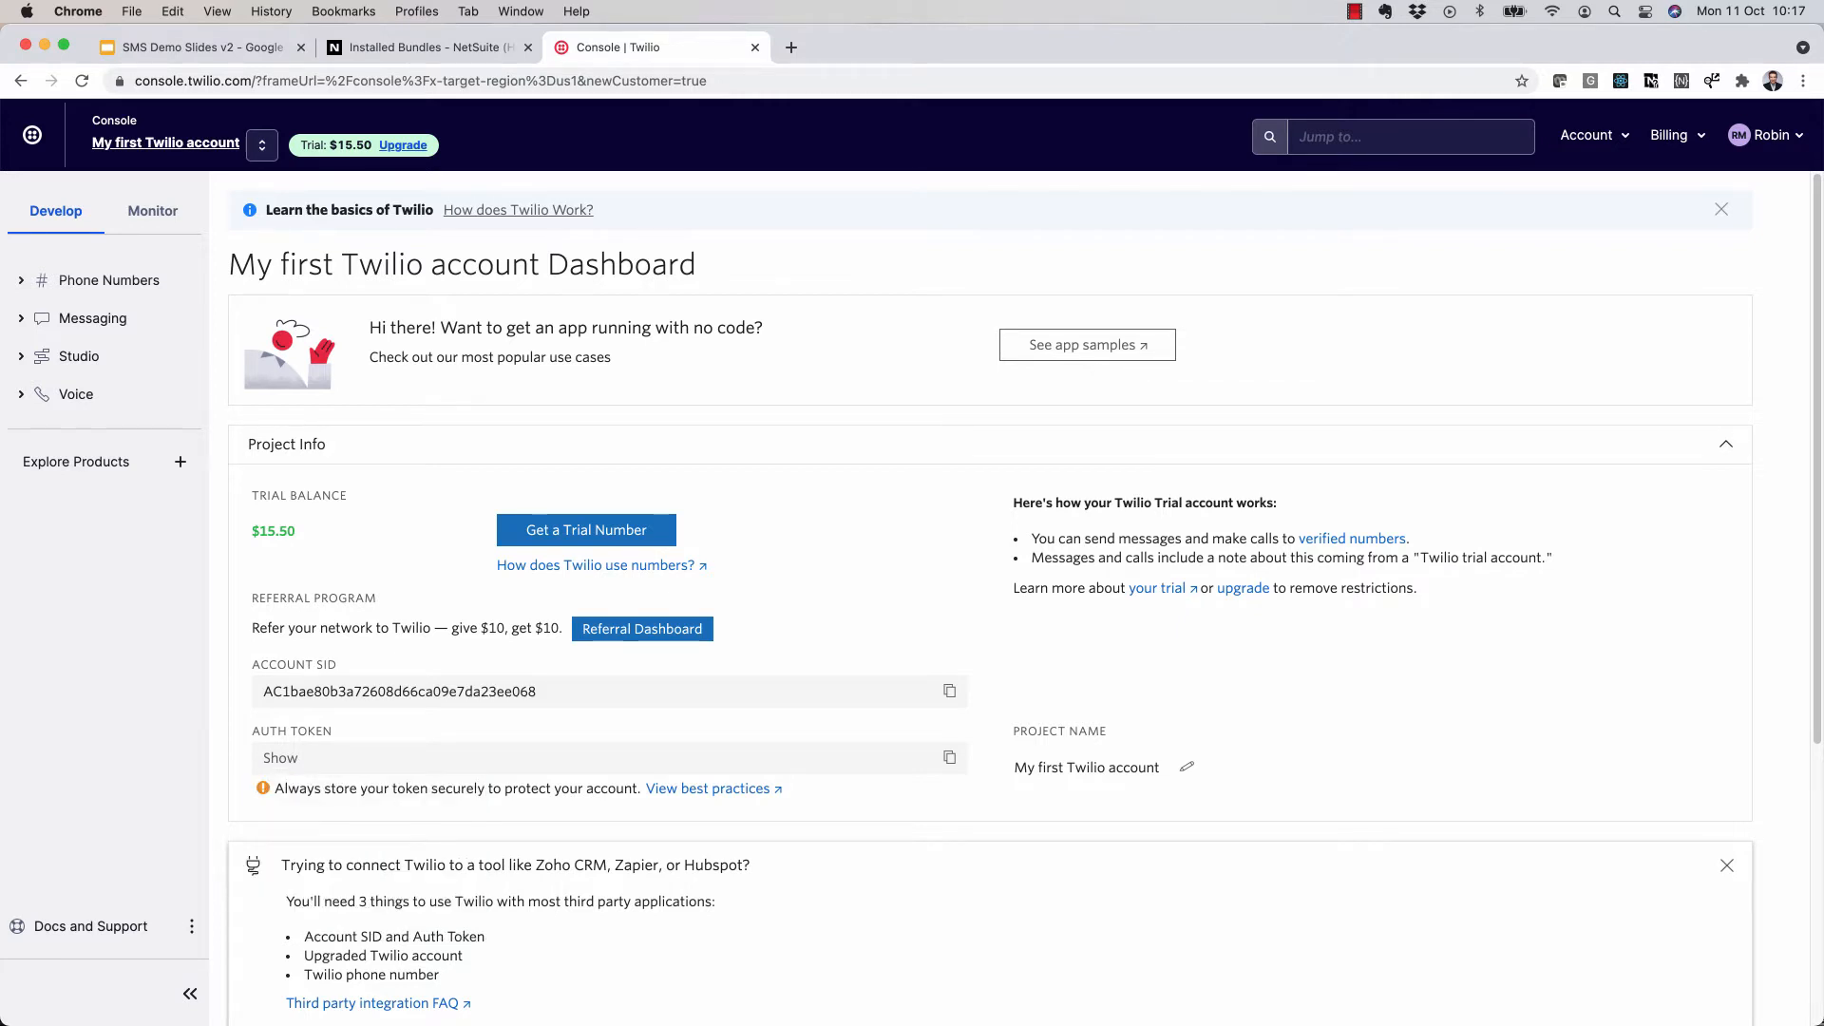
left_click(426, 47)
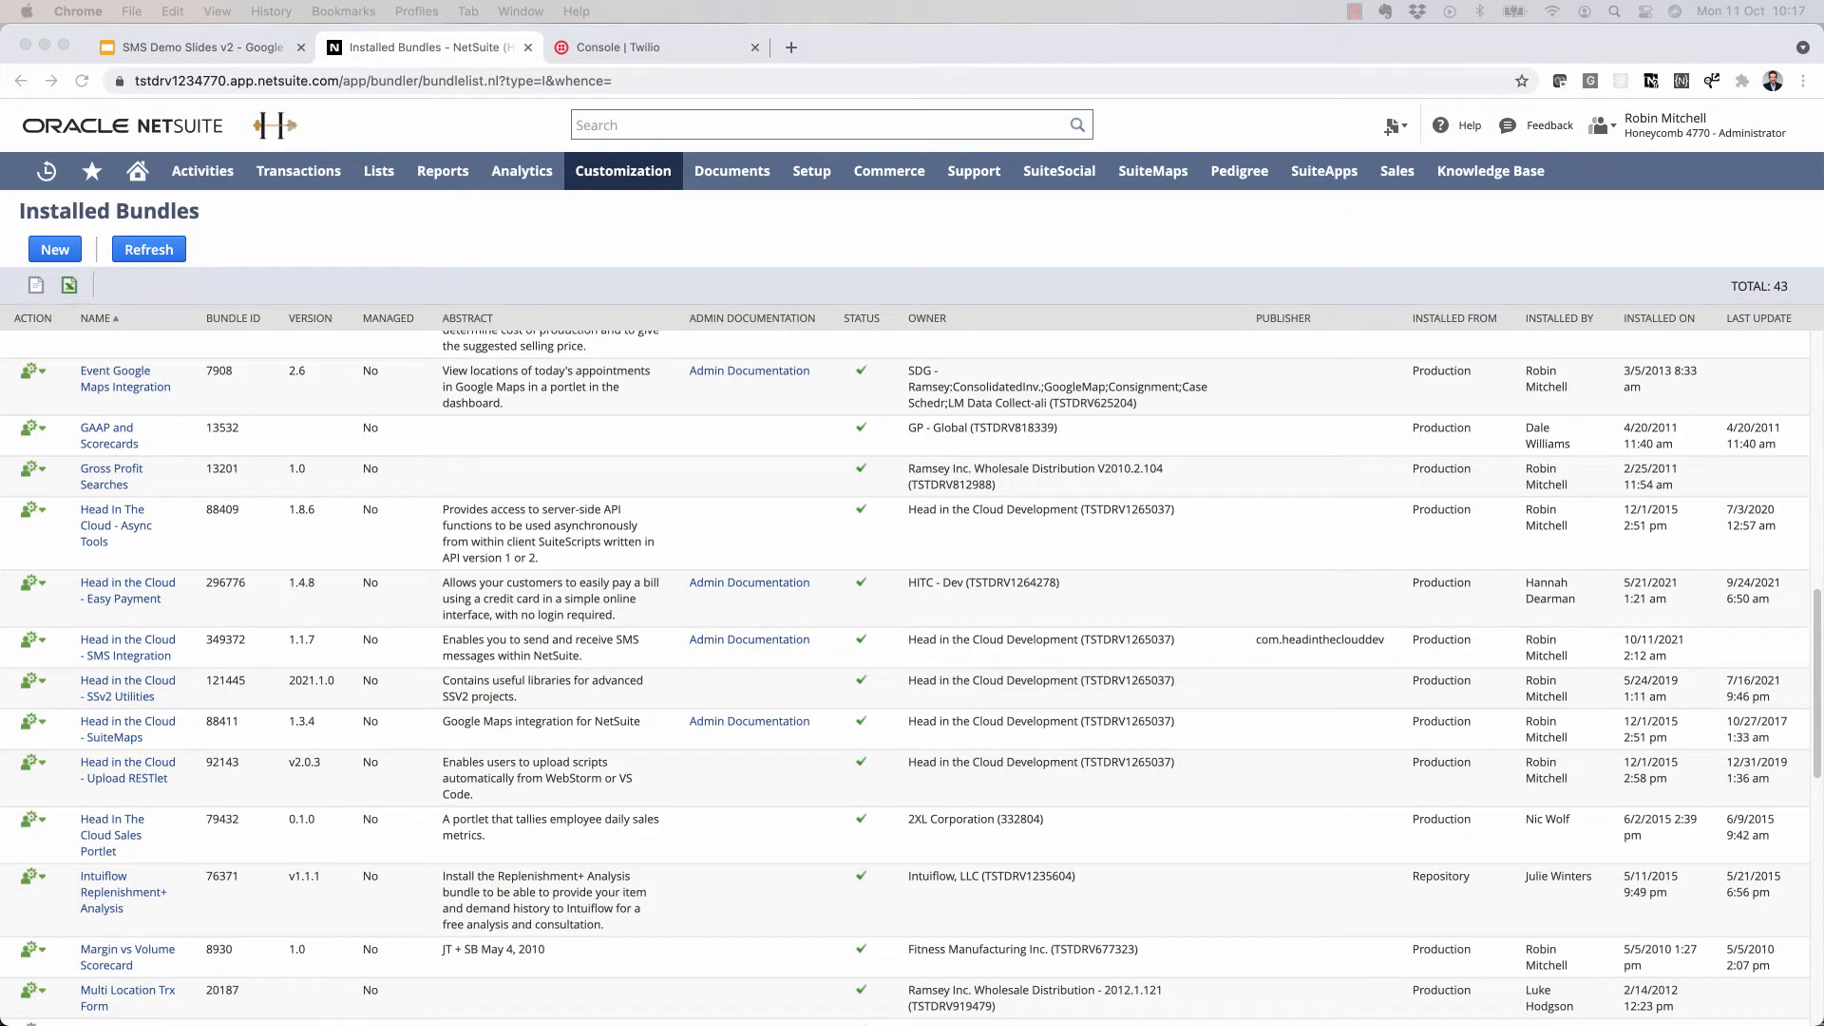
- Download HITC SMS Documentation.pdf from the SMS Integration bundle's Admin Documentation and open it
left_click(570, 648)
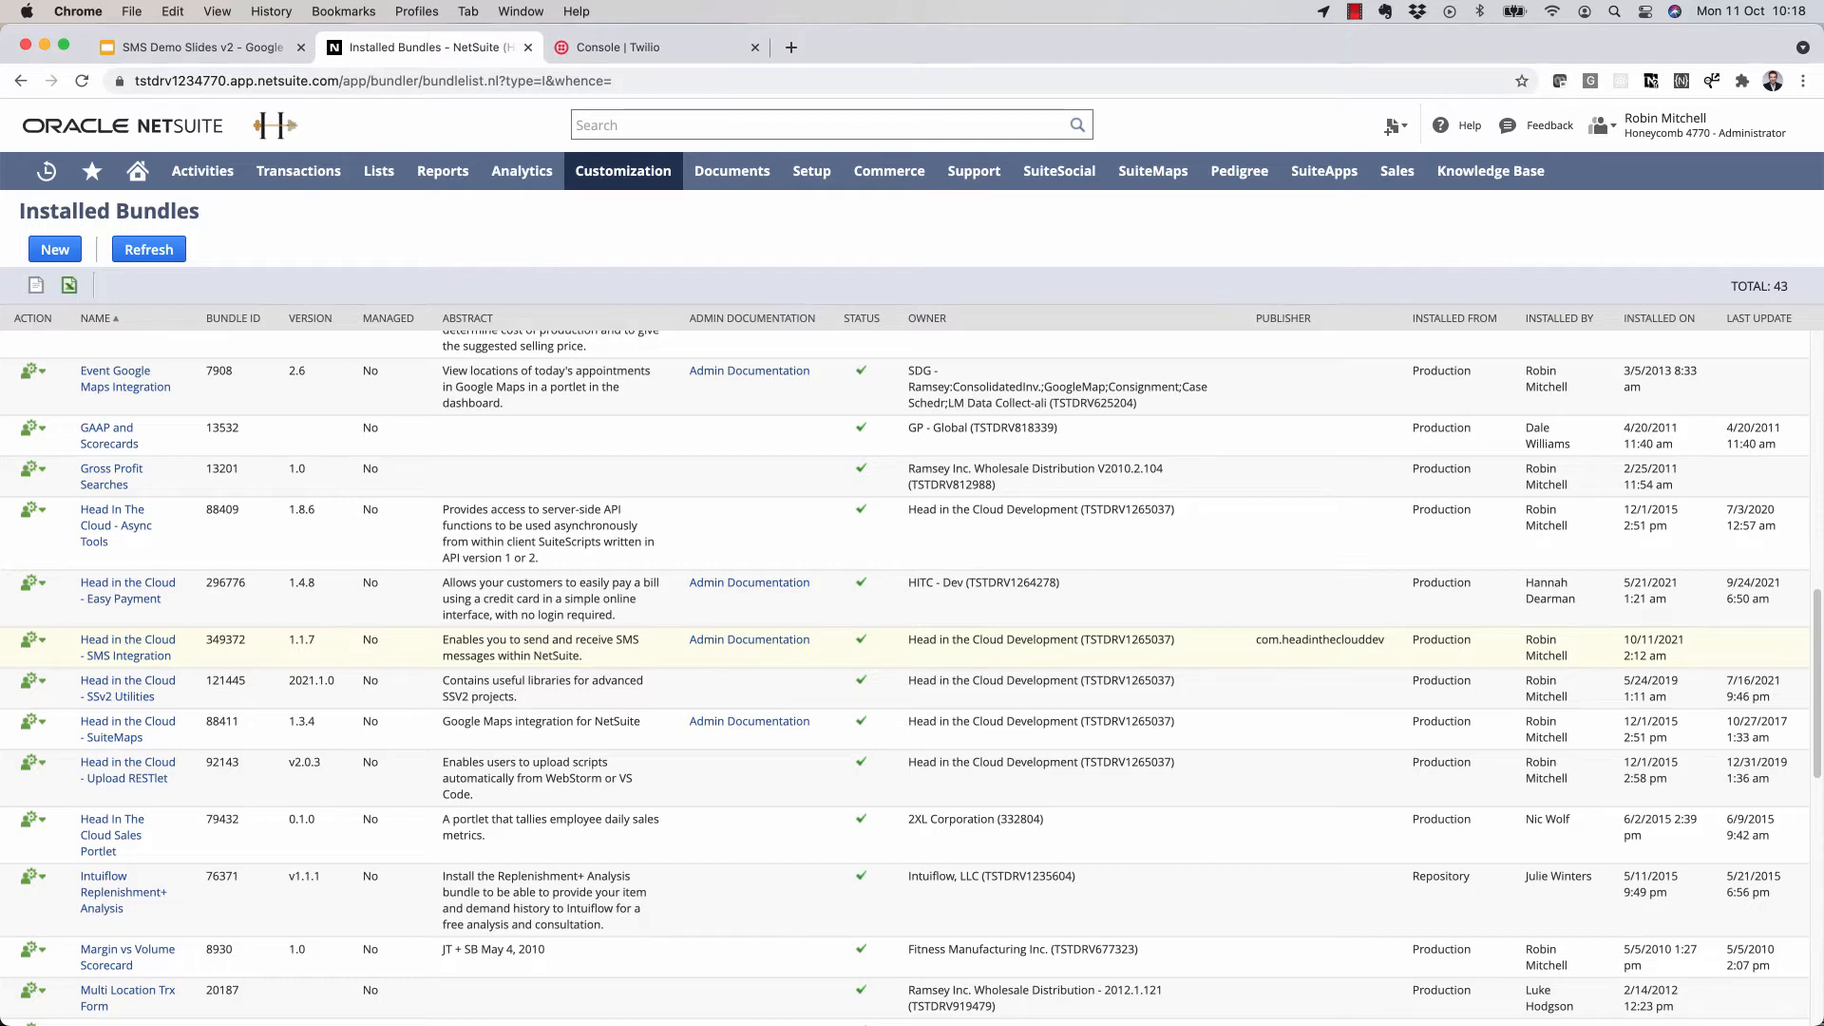
left_click(749, 641)
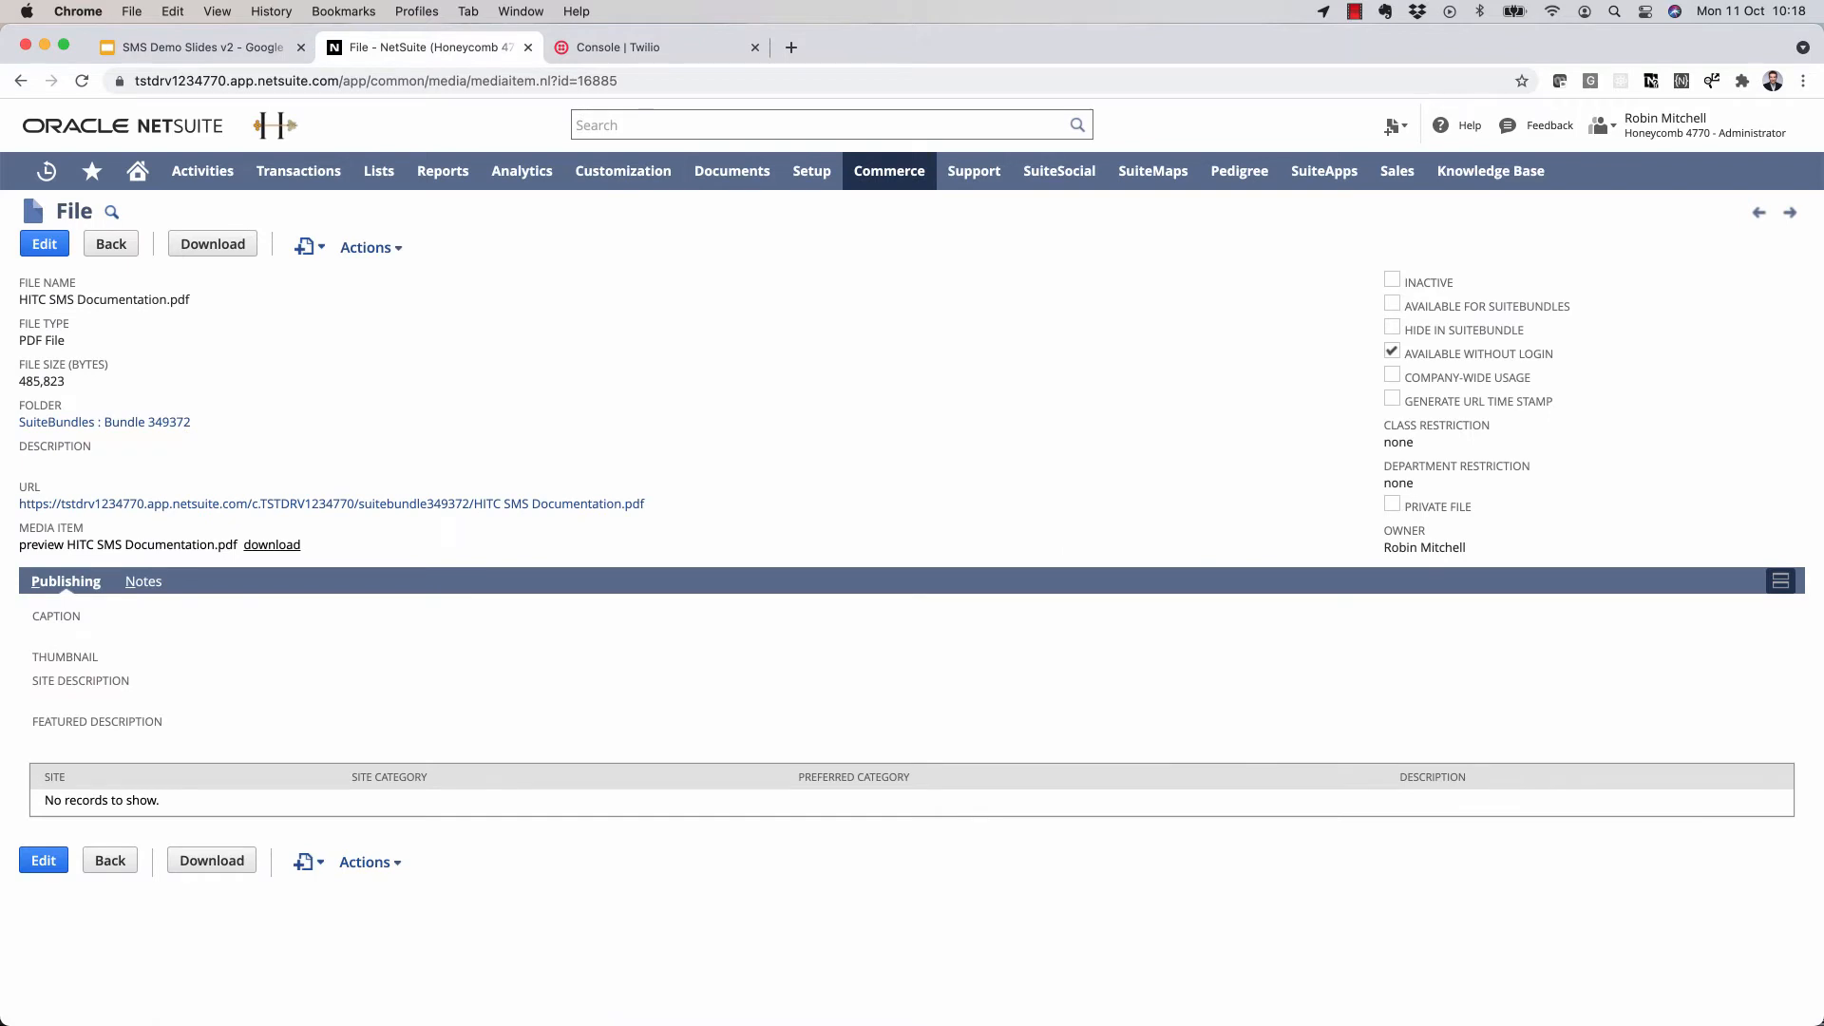
left_click(272, 545)
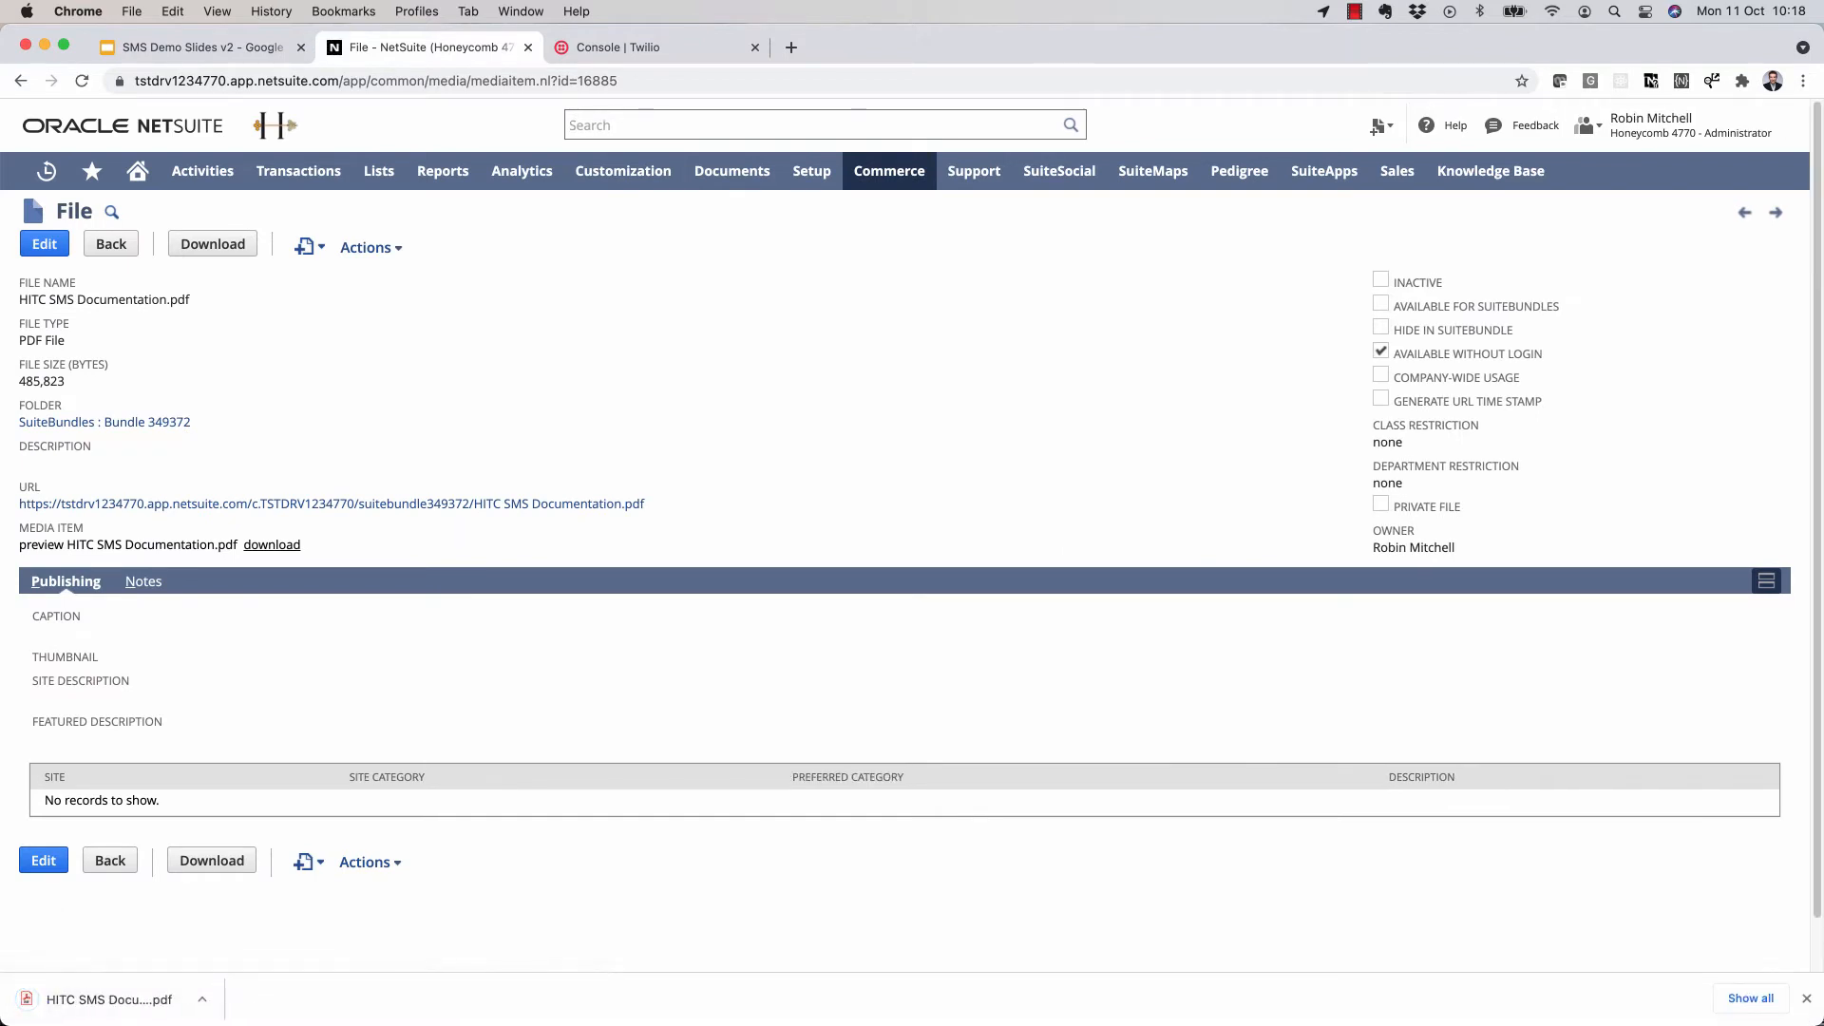
left_click_drag(1822, 407, 1292, 407)
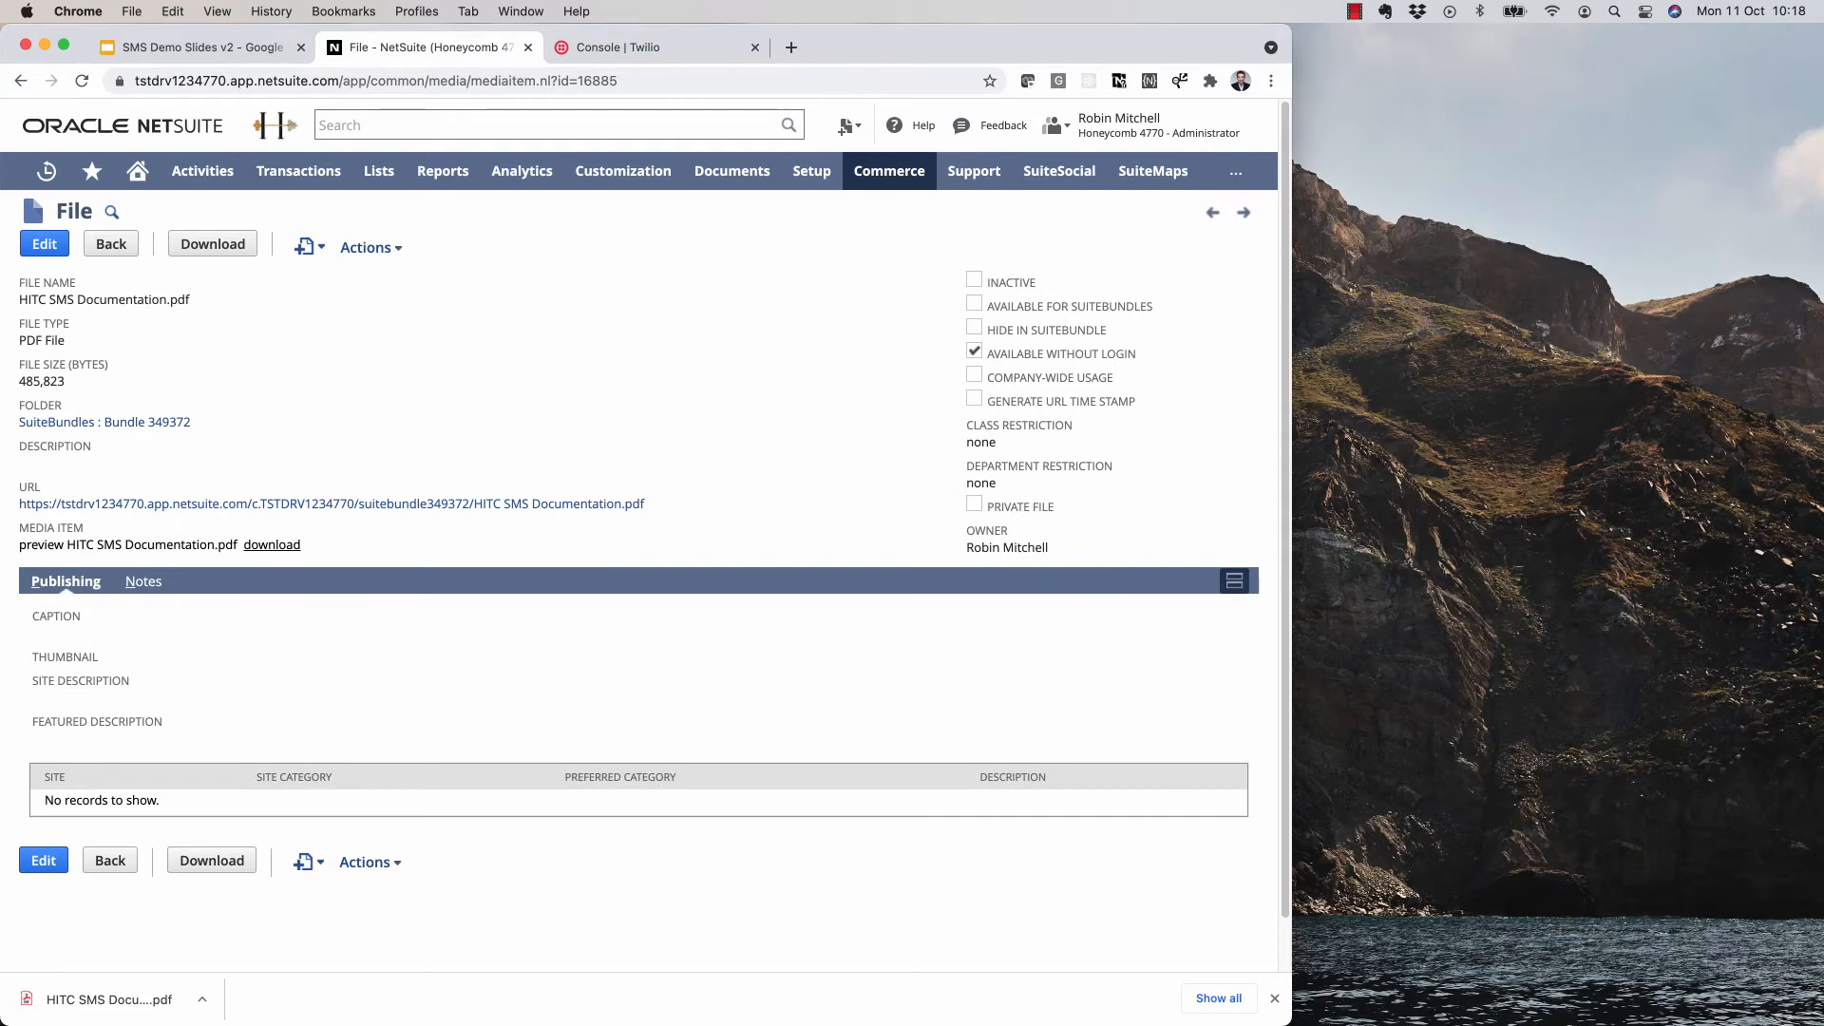
key("super+Tab")
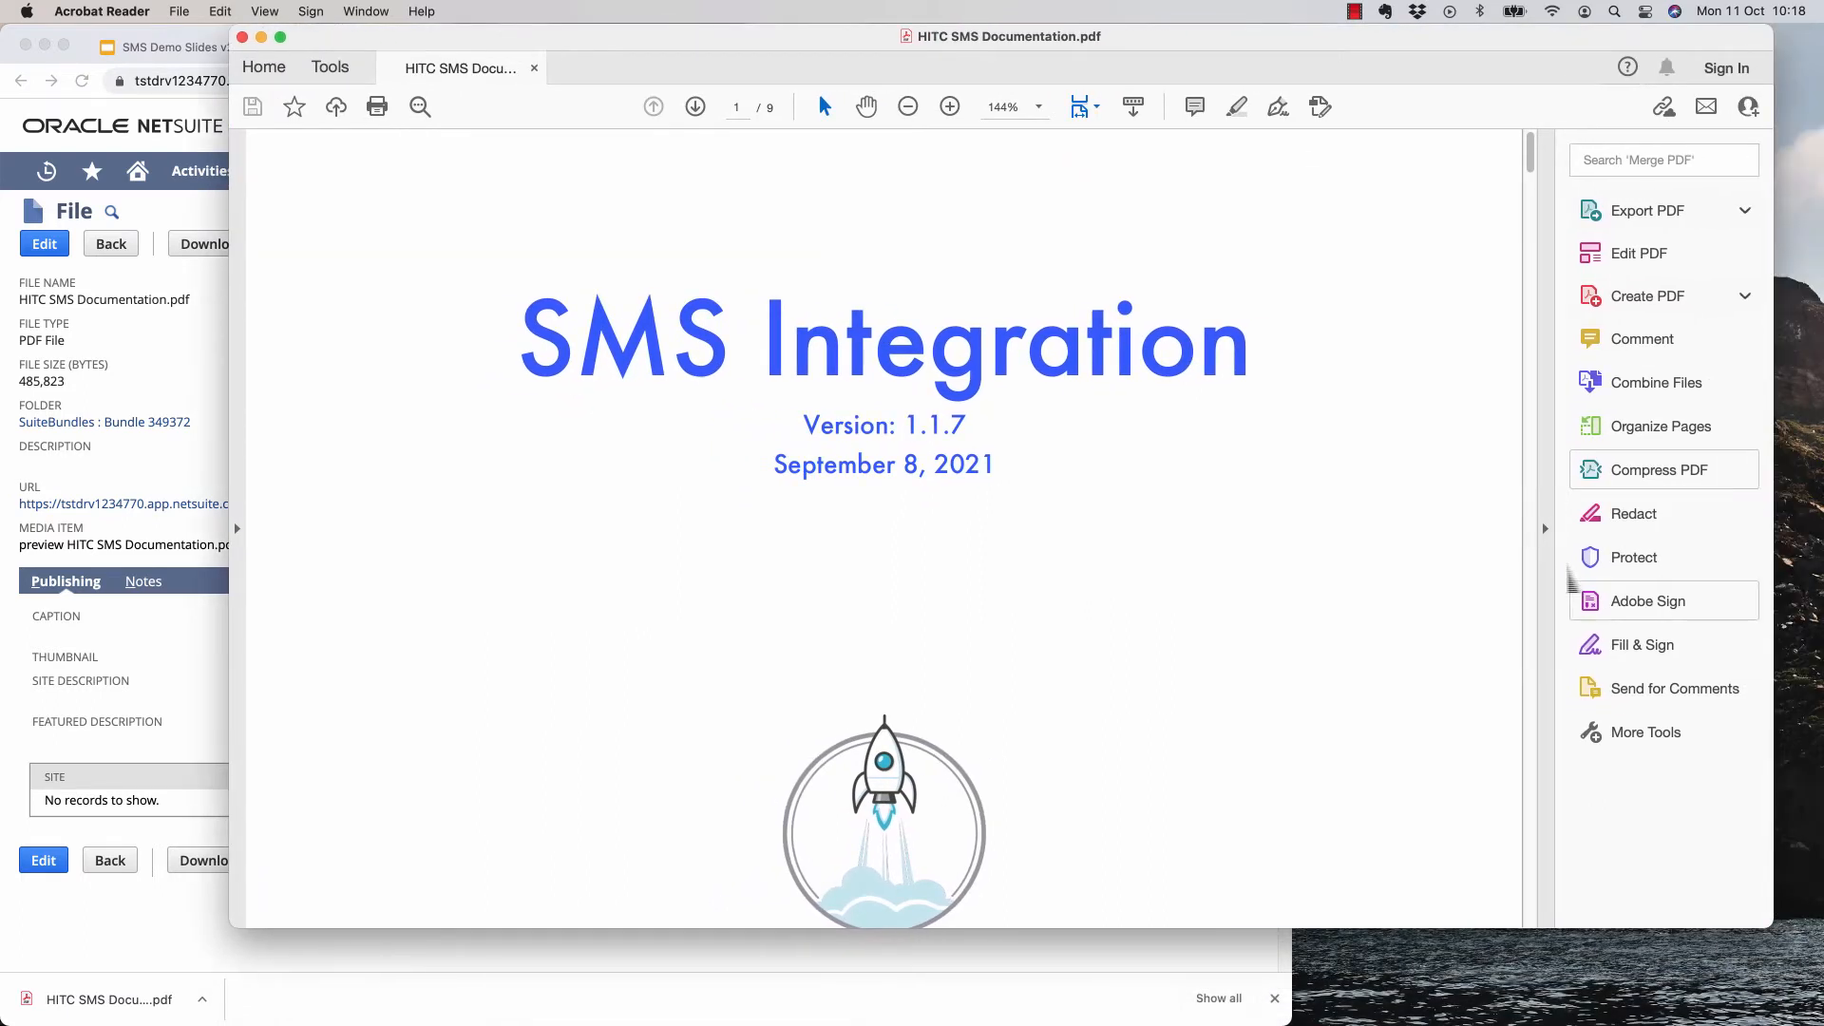
- Hide the Tools pane, zoom out and scroll the PDF to page 5, Installation Steps
left_click(1546, 528)
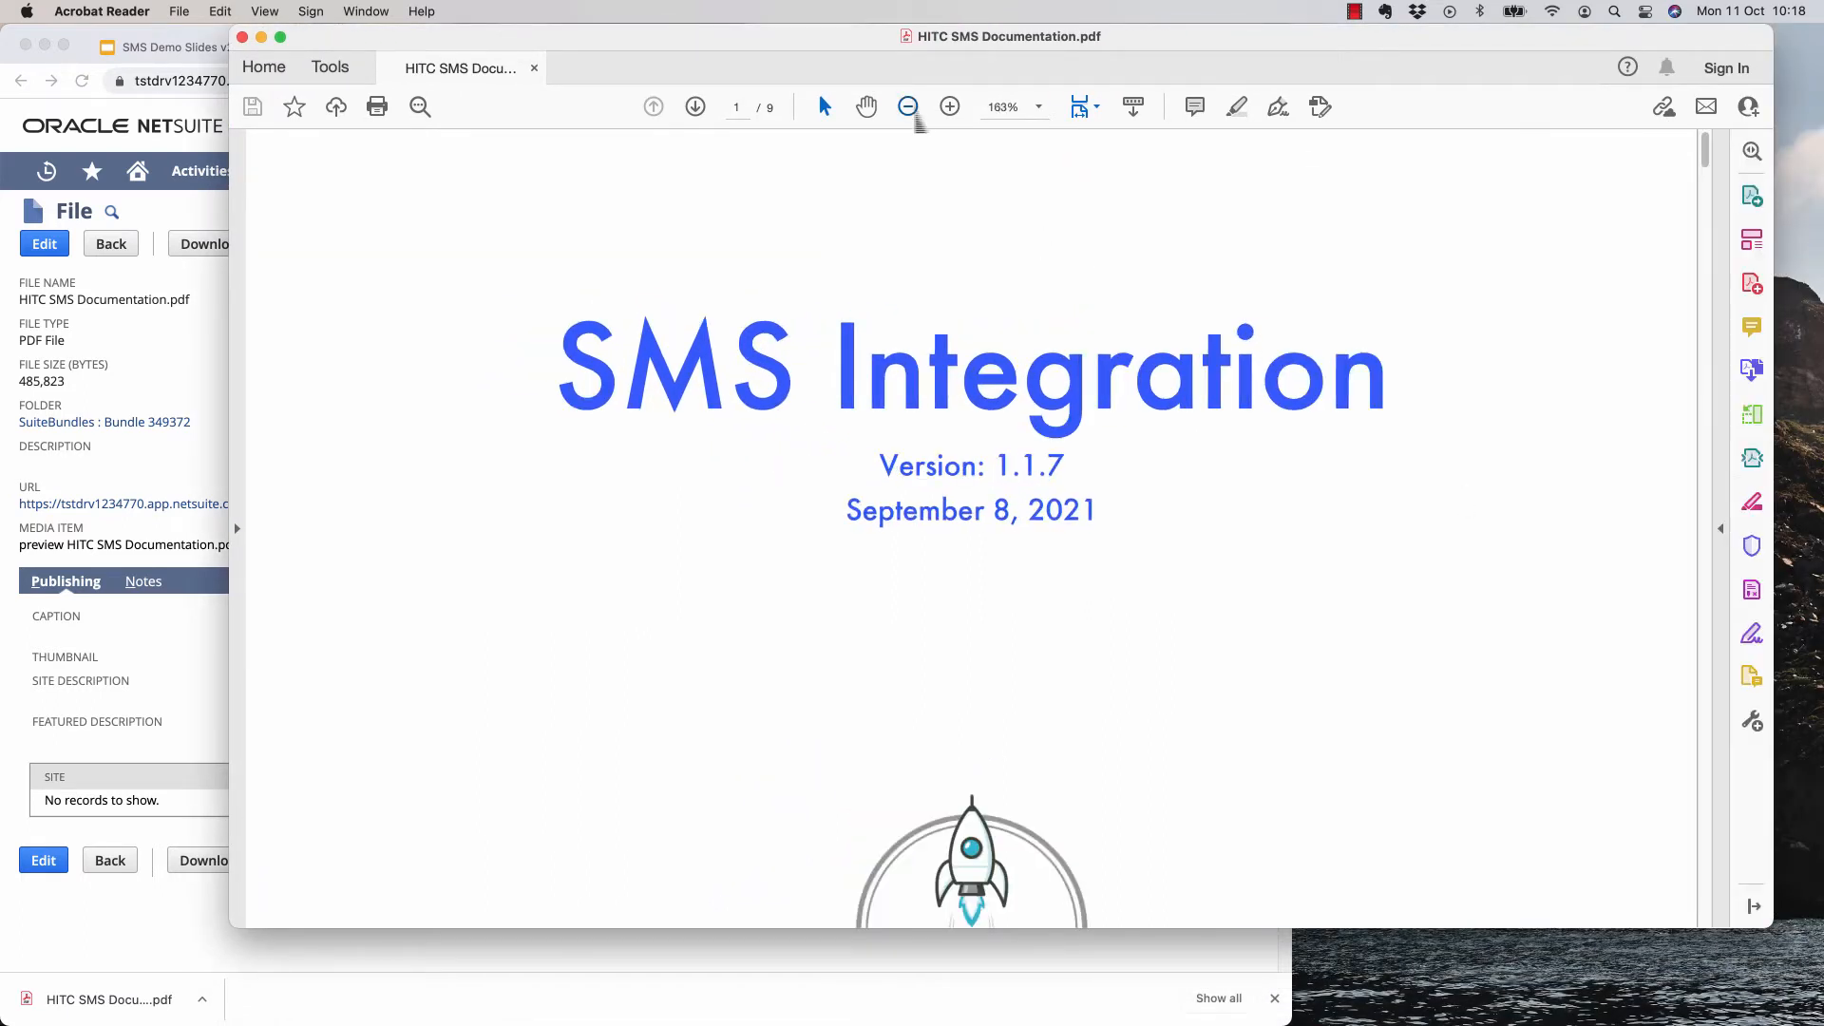
left_click(909, 107)
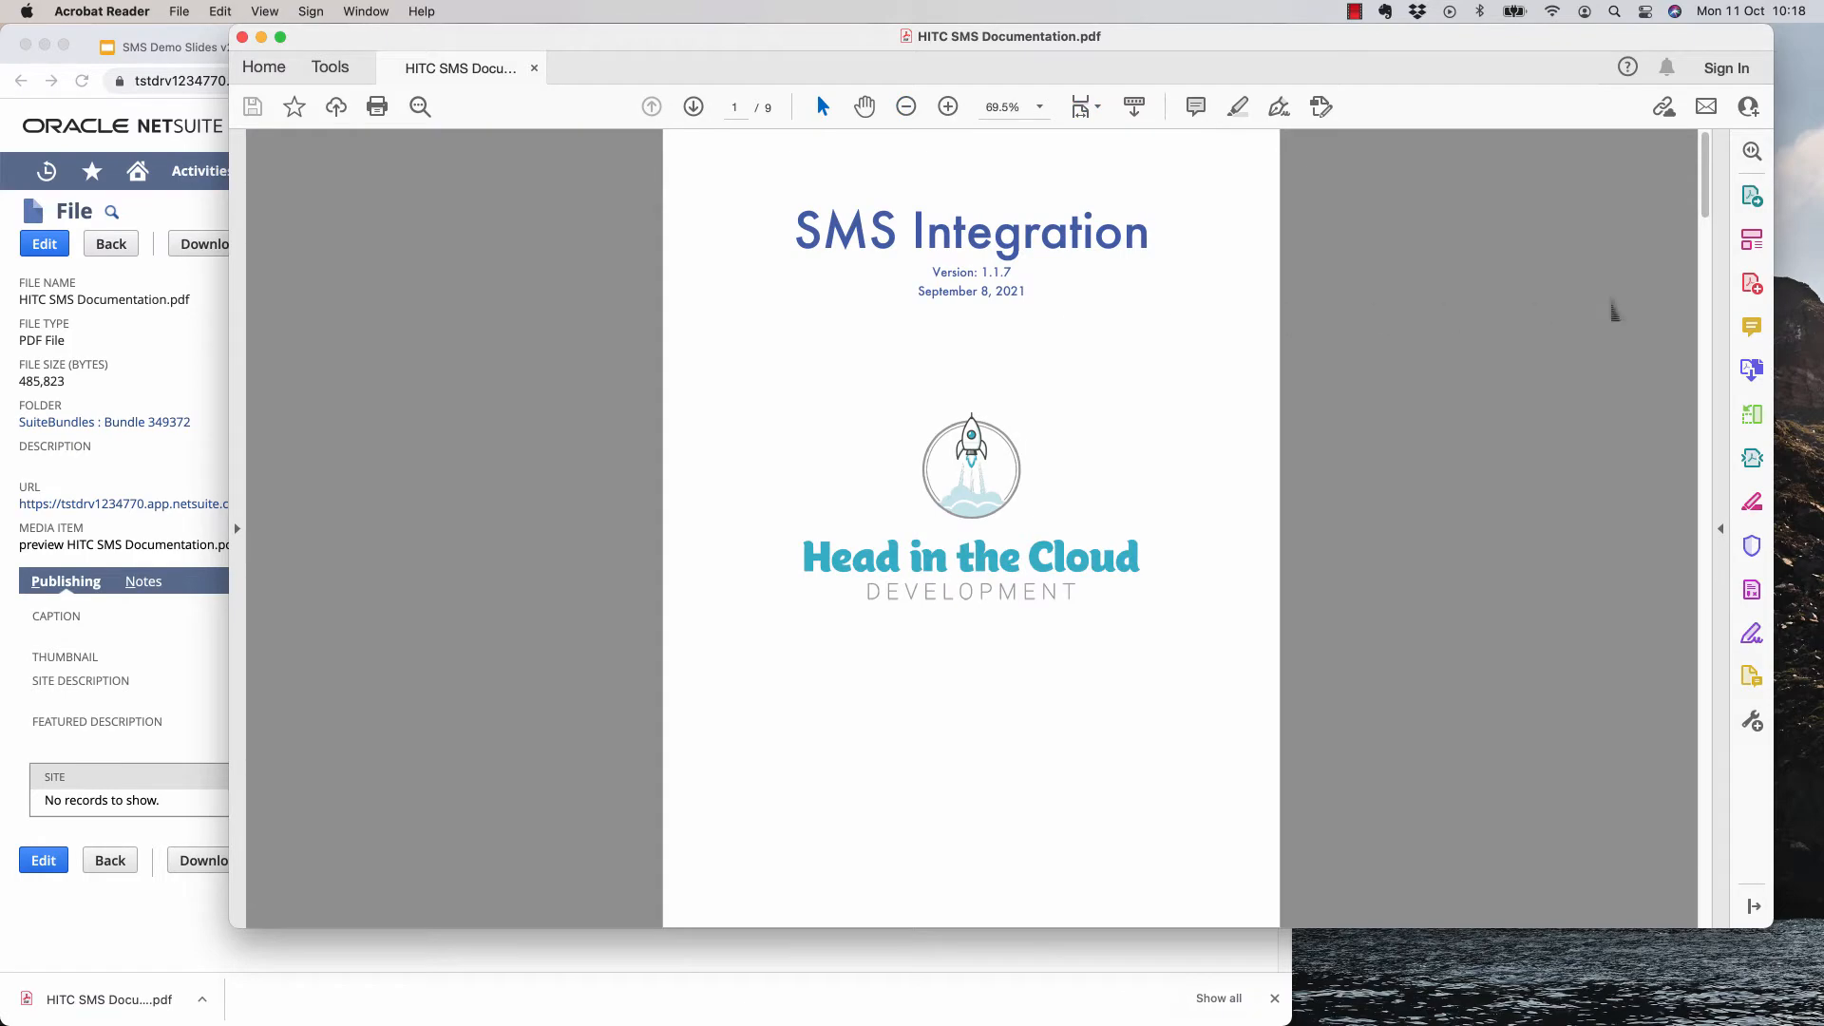
left_click_drag(1704, 201, 1650, 586)
left_click_drag(1771, 927, 1796, 975)
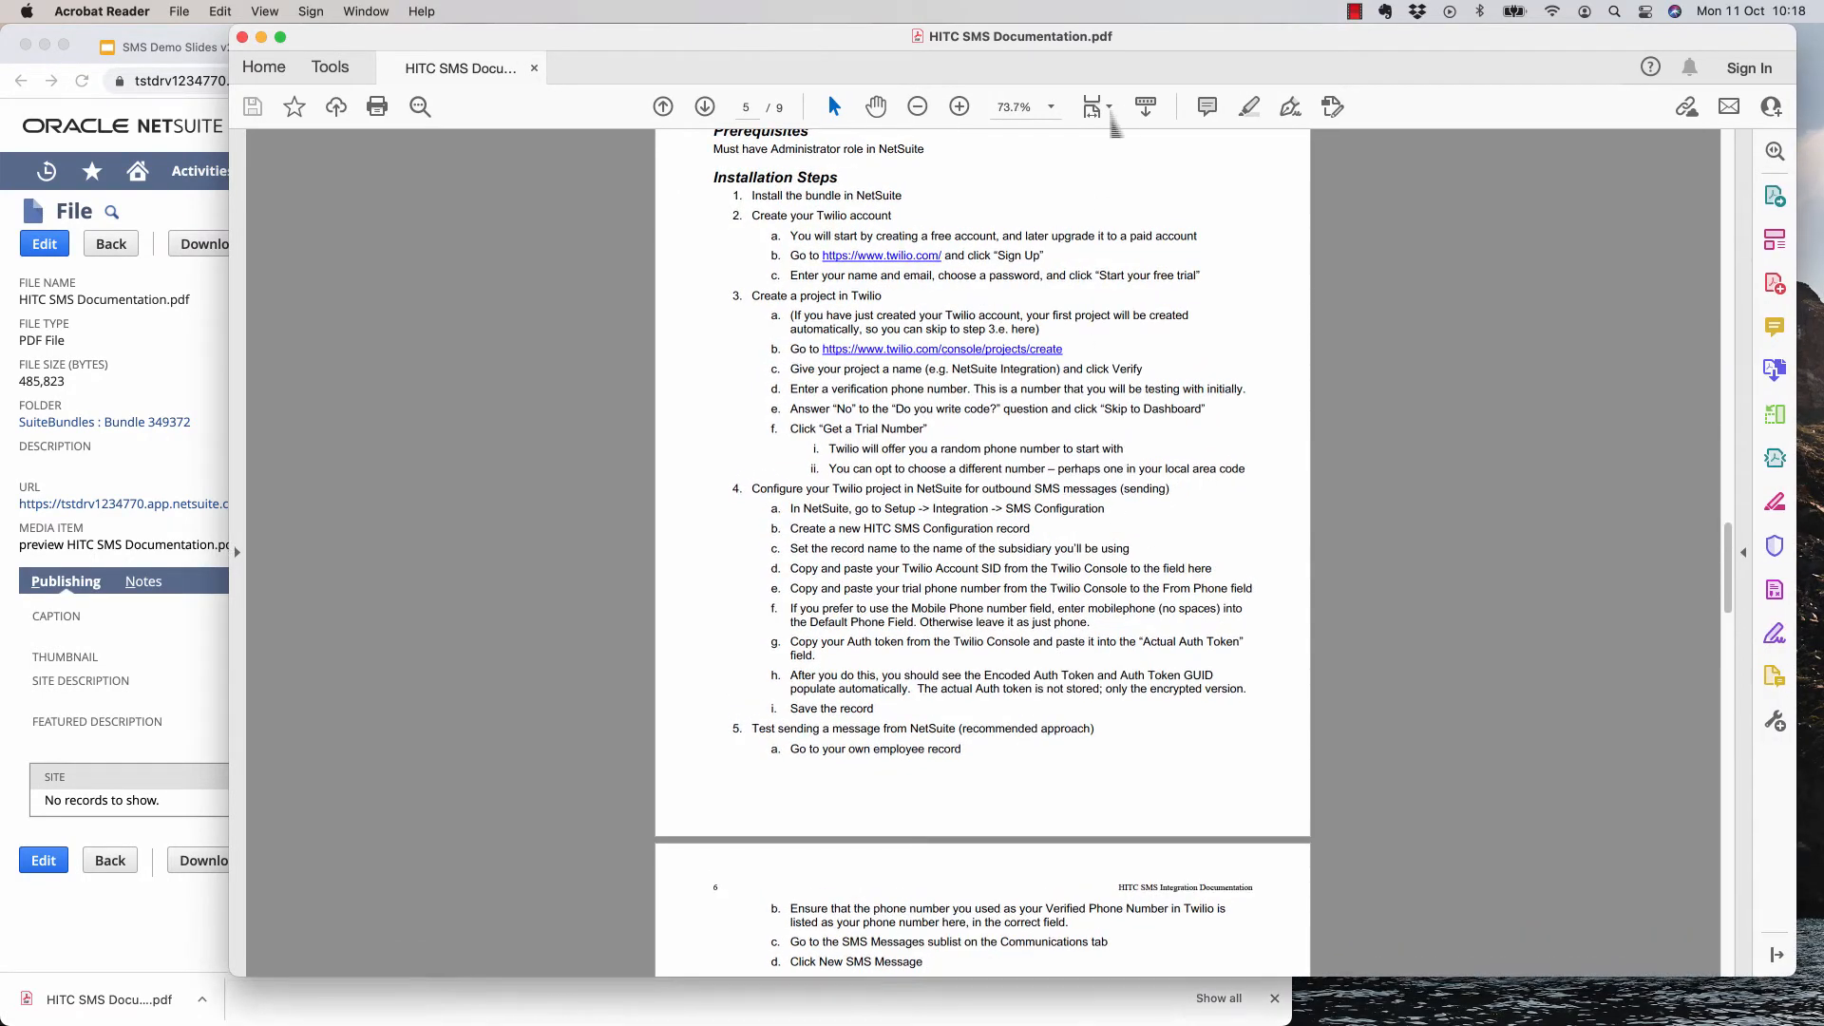
- Arrange the PDF beside a narrowed browser showing the Console | Twilio tab
left_click_drag(1113, 36, 1611, 36)
key("super+Tab")
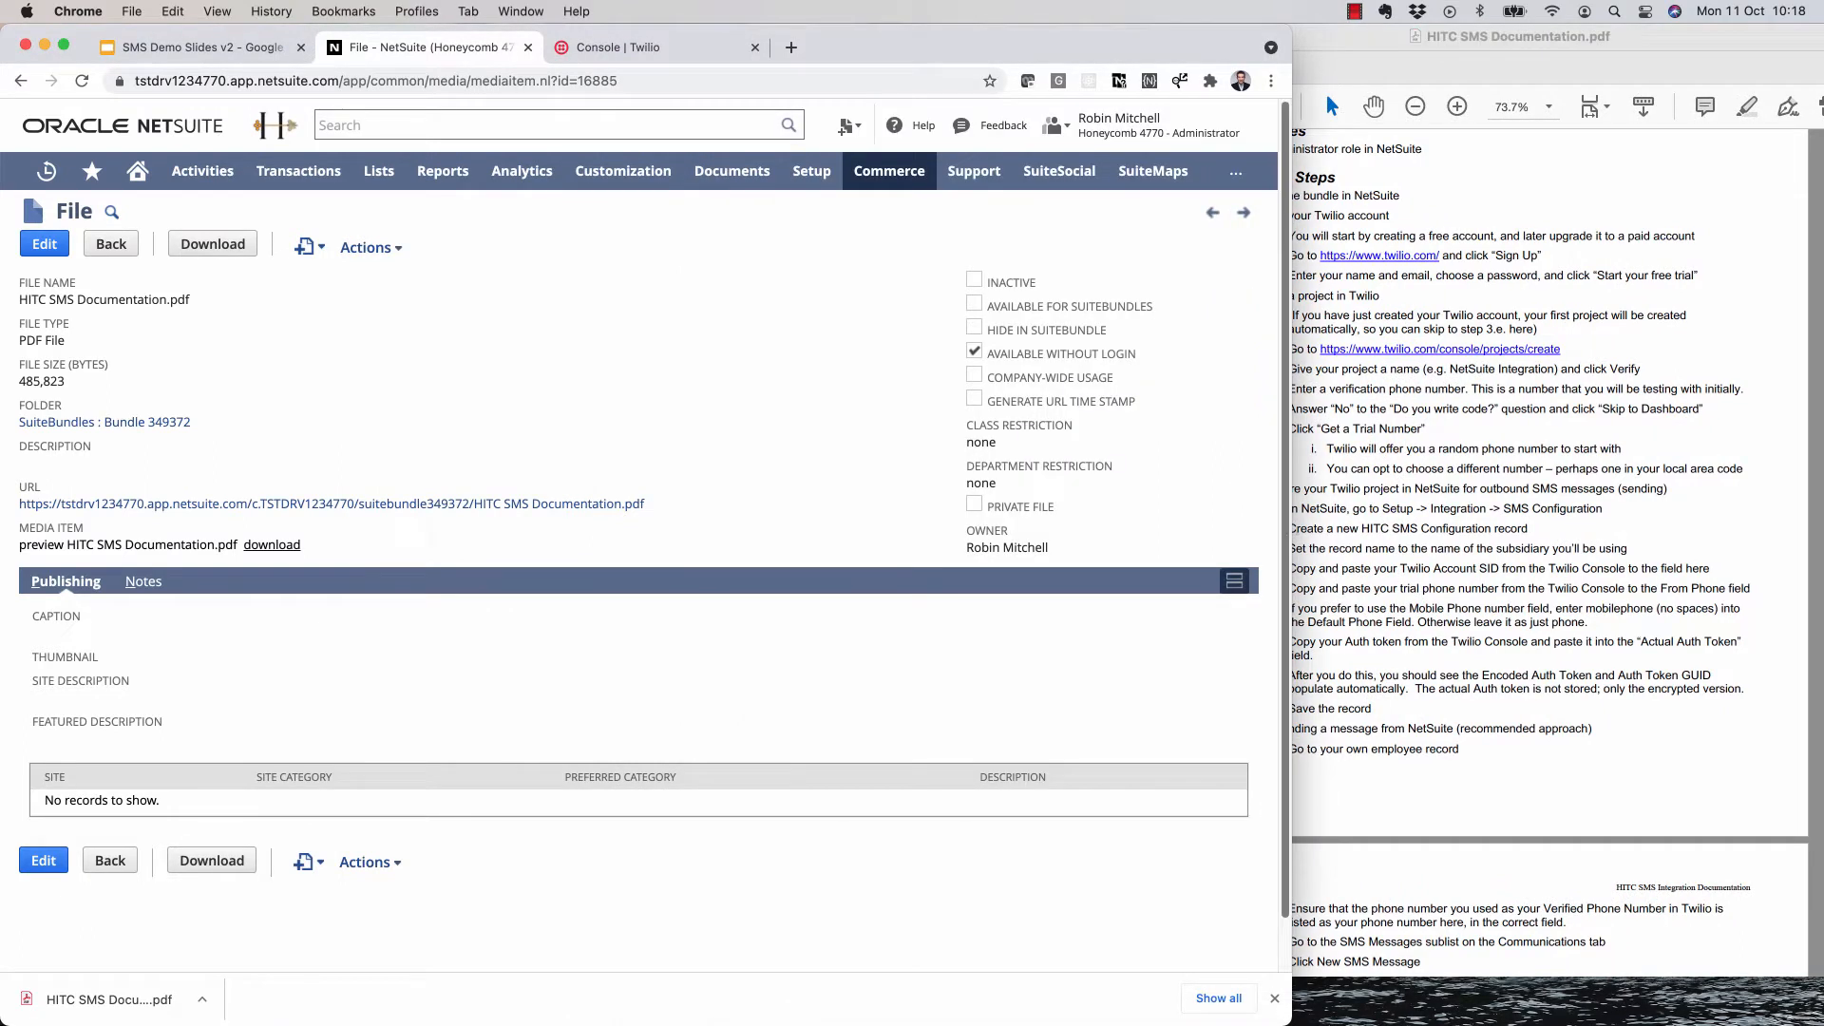
left_click_drag(1291, 532, 1191, 532)
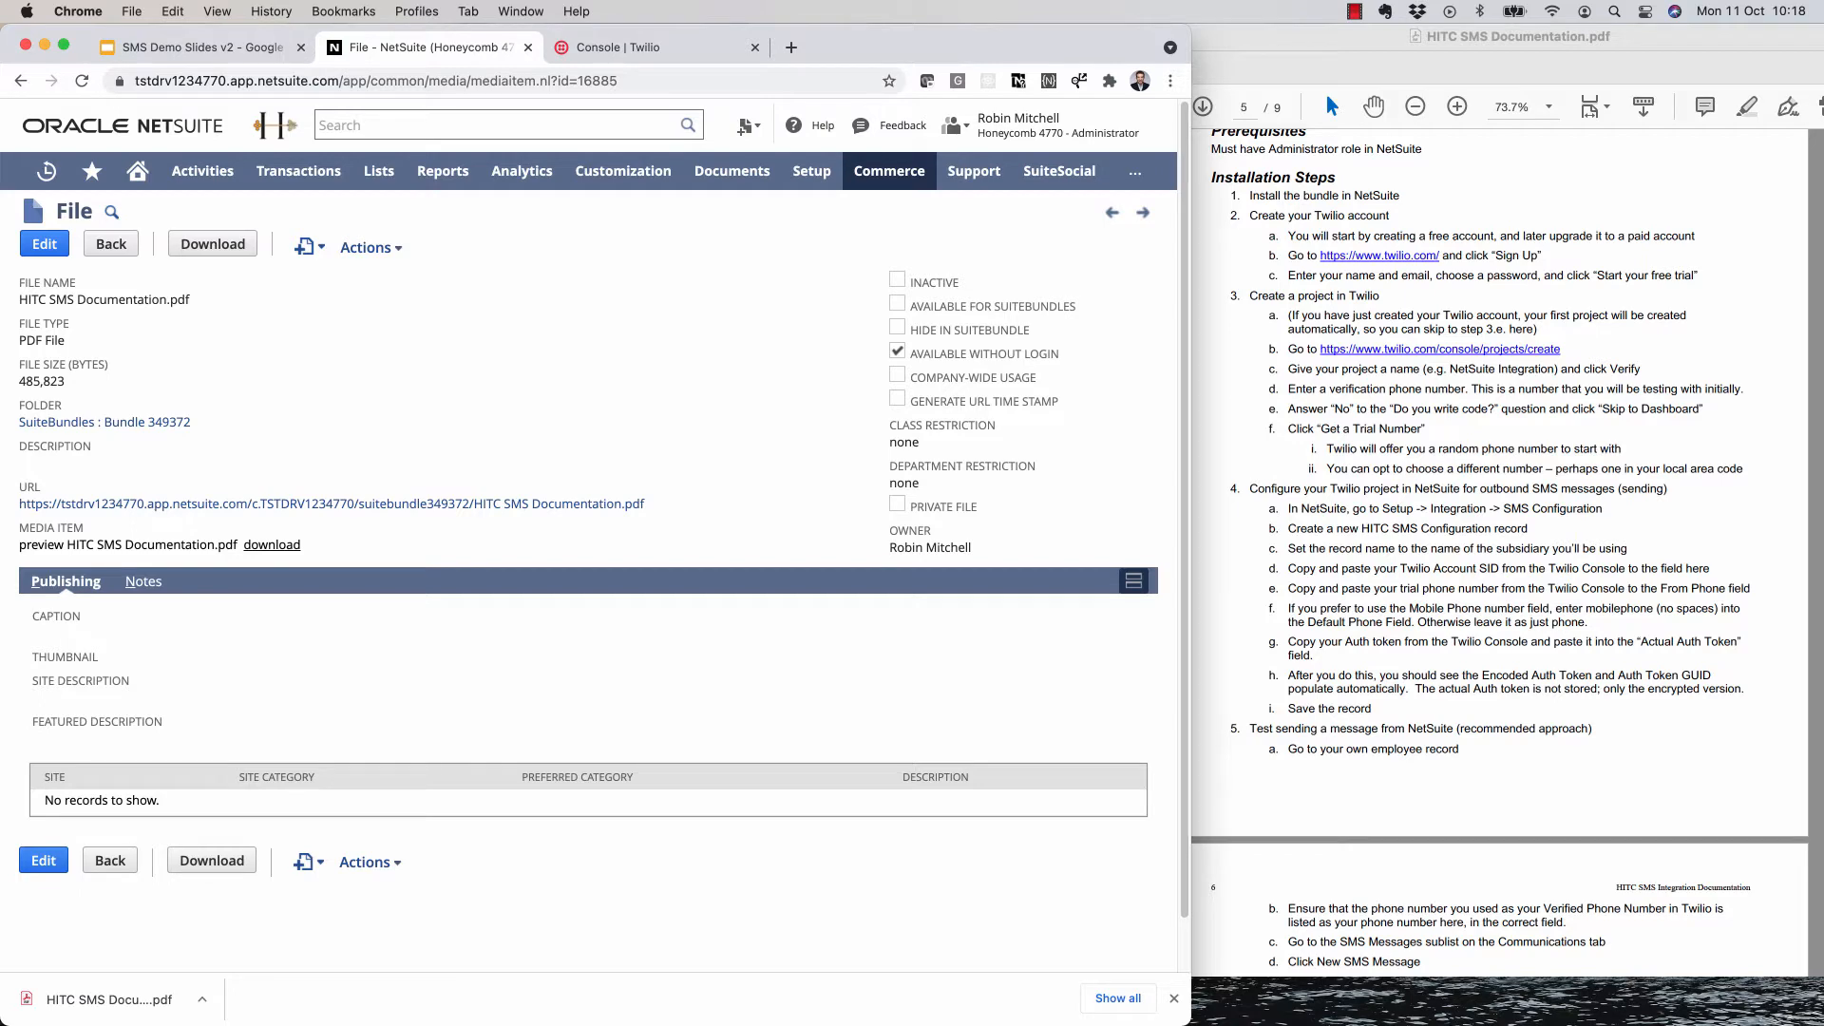
key("super+Tab")
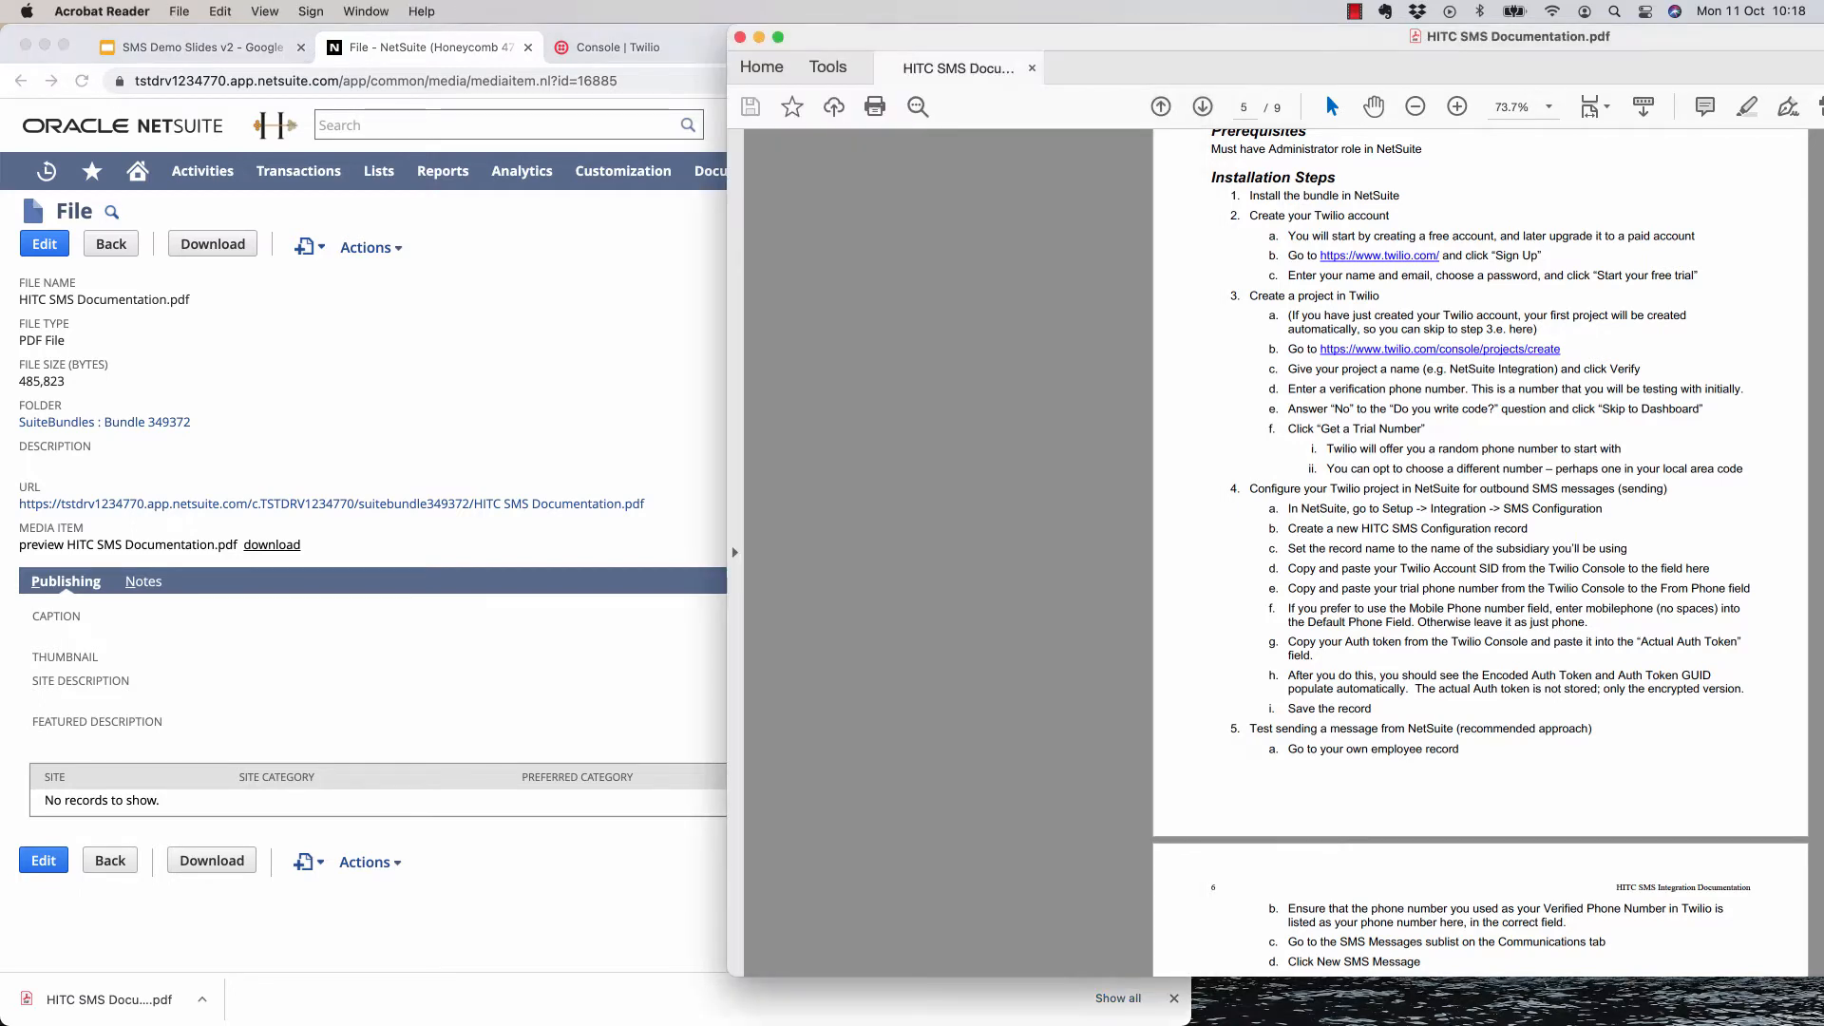
key("super+Tab")
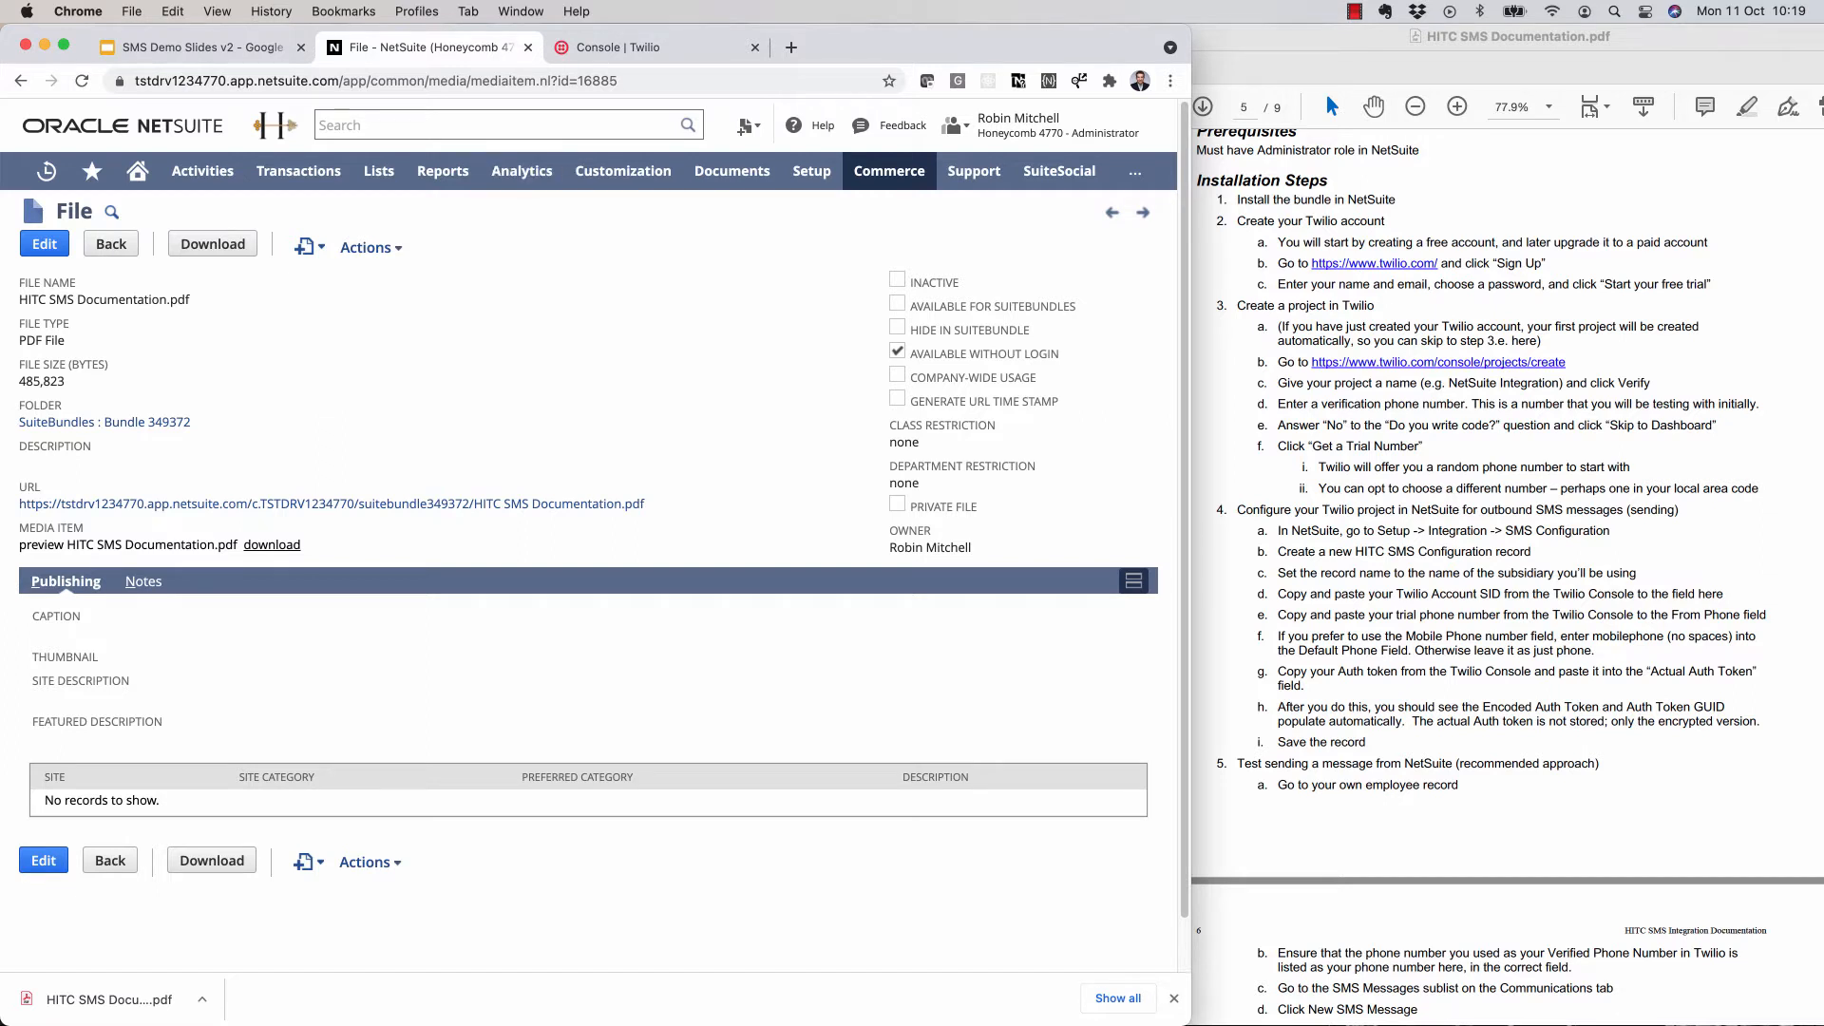
left_click(618, 47)
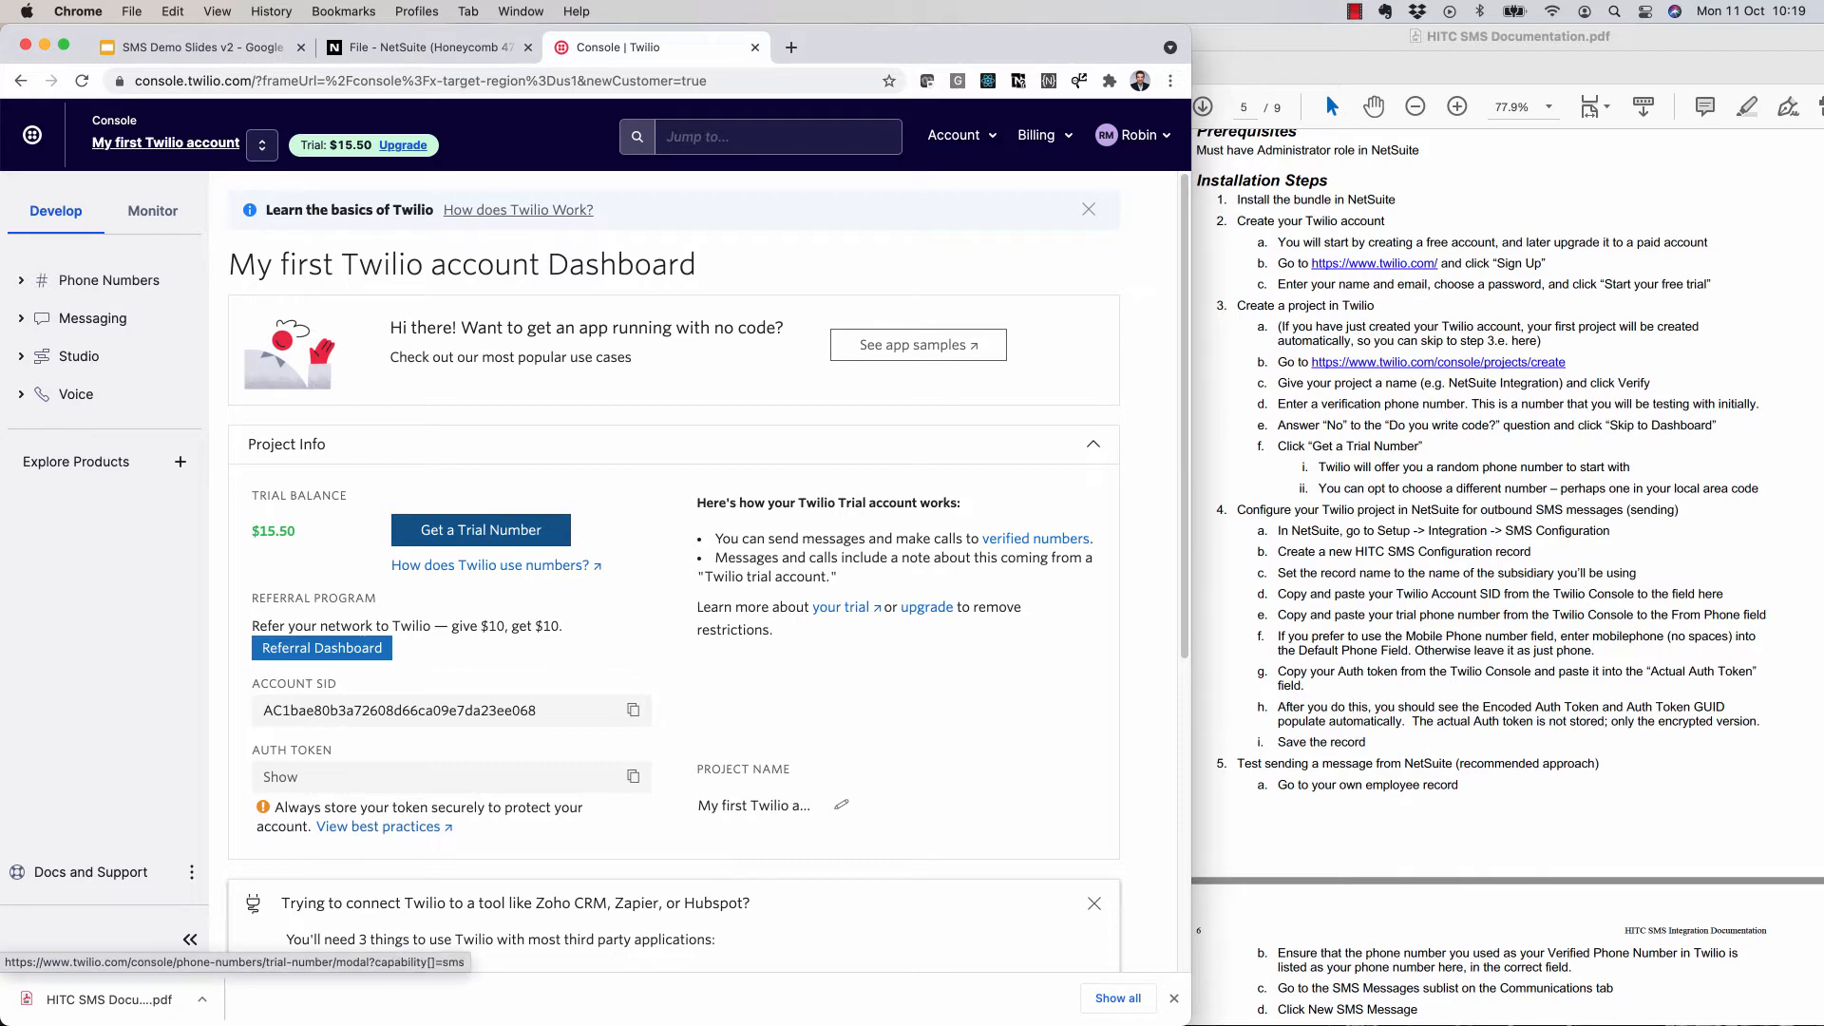
- Claim the offered Twilio trial phone number and close the congratulations message
left_click(481, 530)
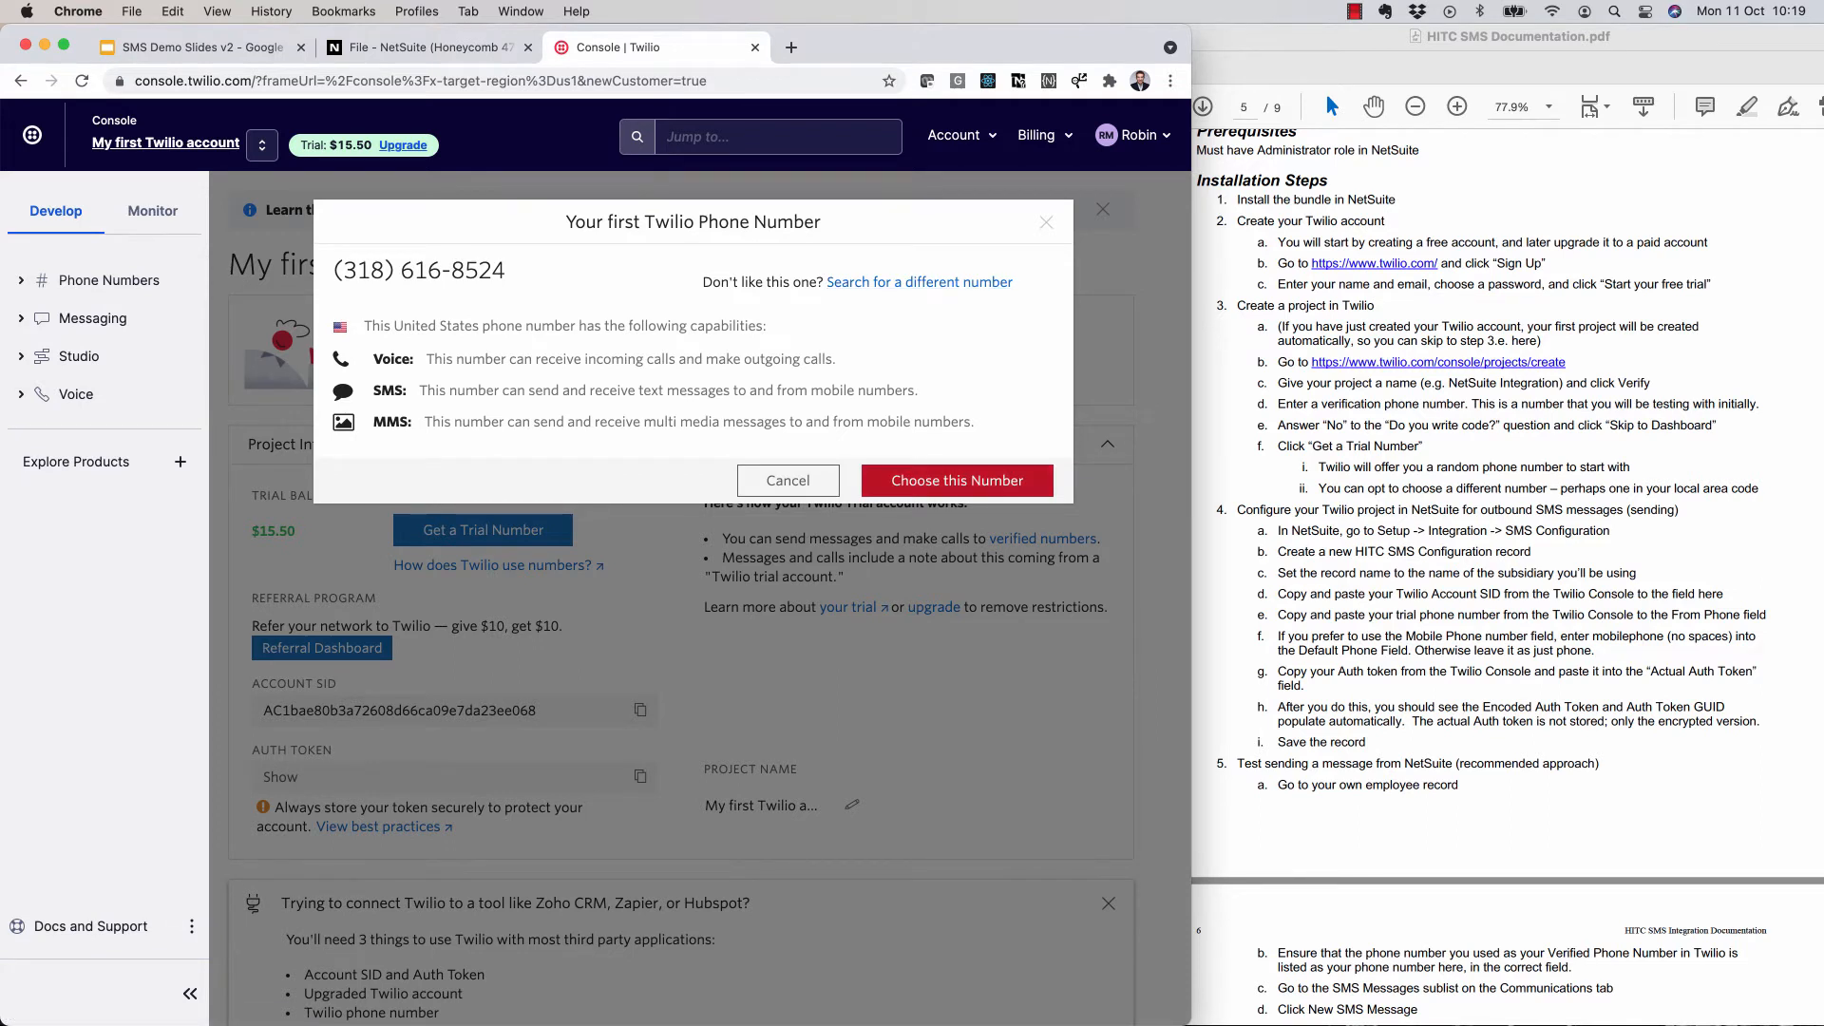
left_click(937, 487)
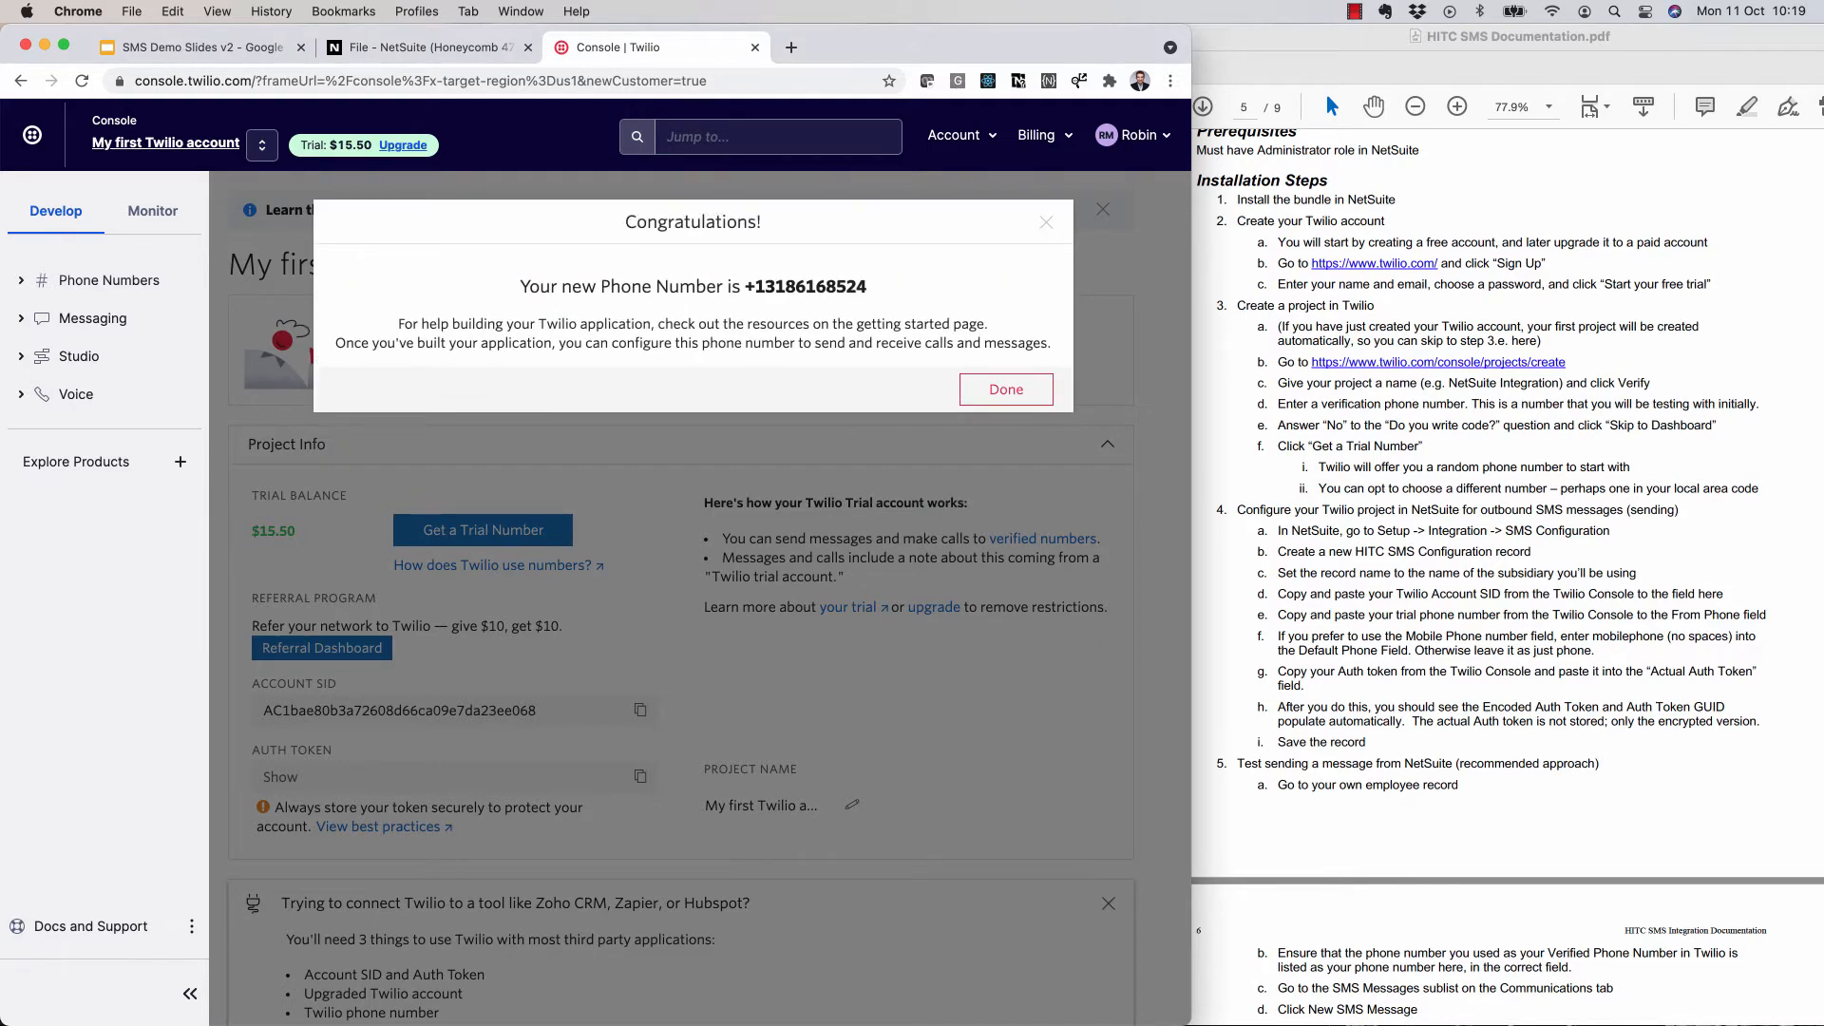
scroll(1508, 570, "down", 2)
scroll(1508, 570, "down", 4)
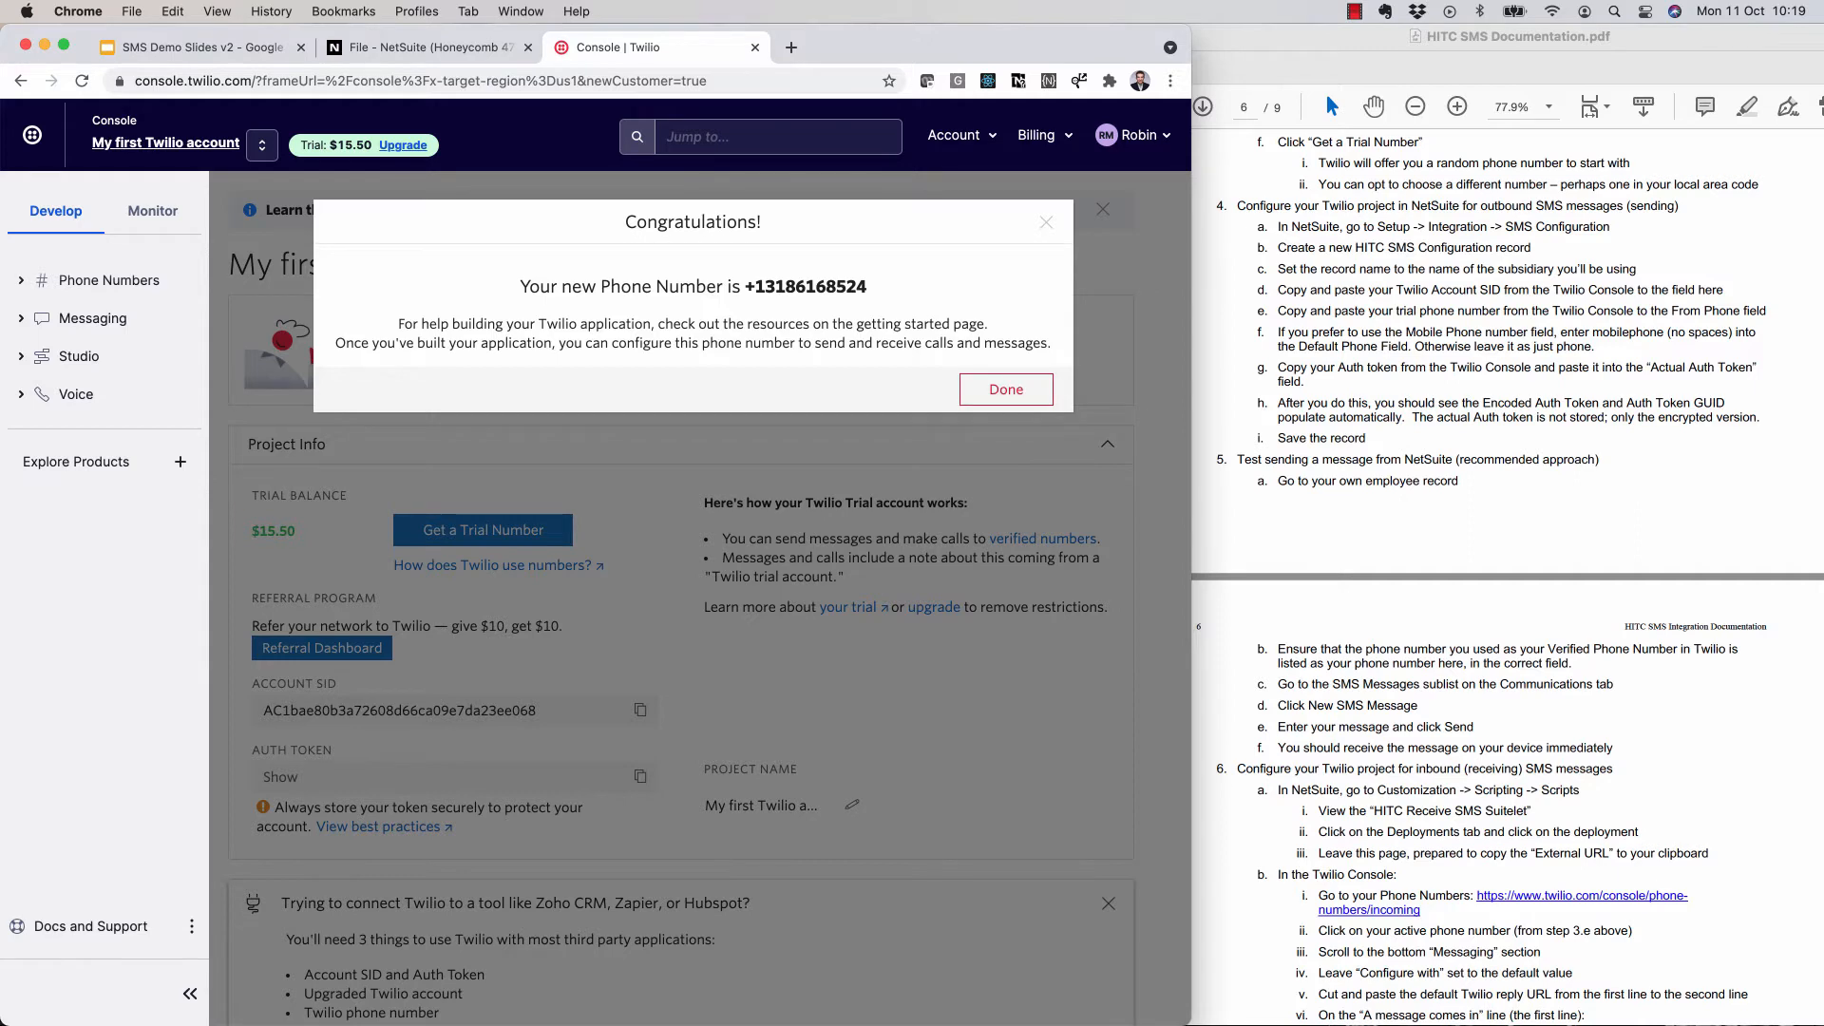
left_click(1006, 389)
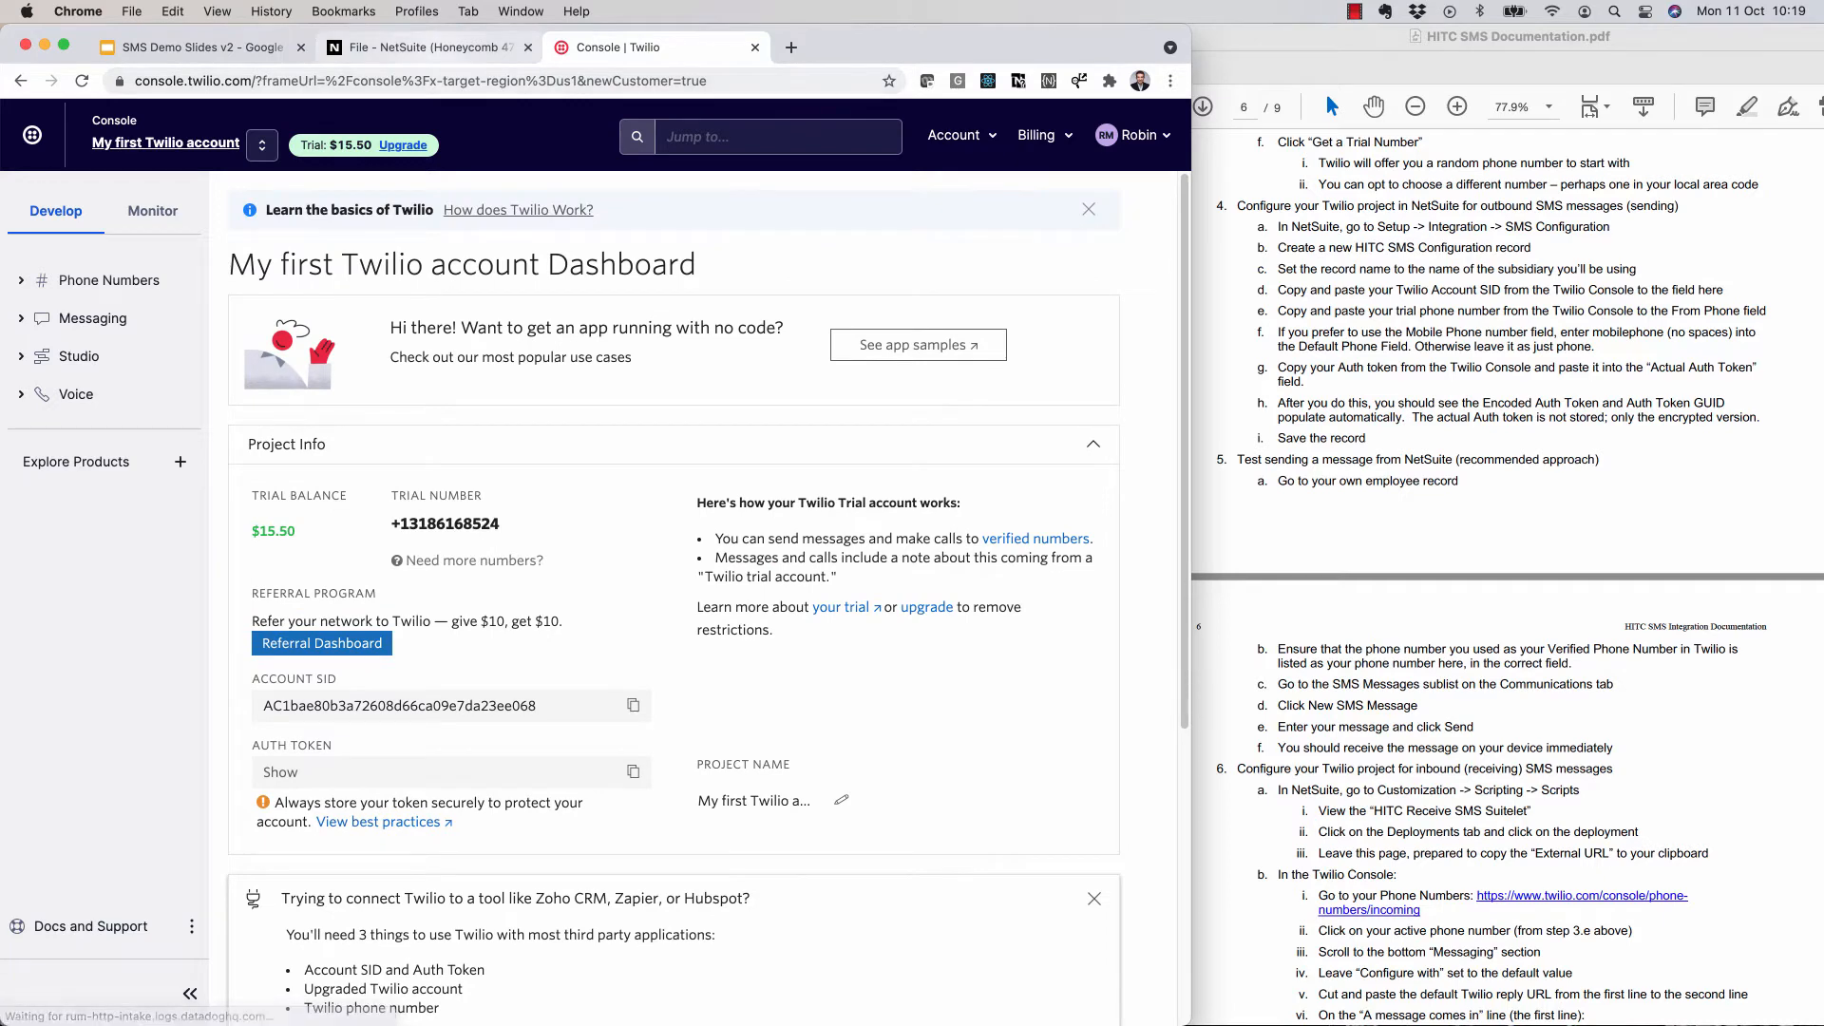
key("ctrl+shift+Tab")
- Start a new HITC SMS Configuration record from Setup > Integration > SMS Configuration
mouse_move(811, 171)
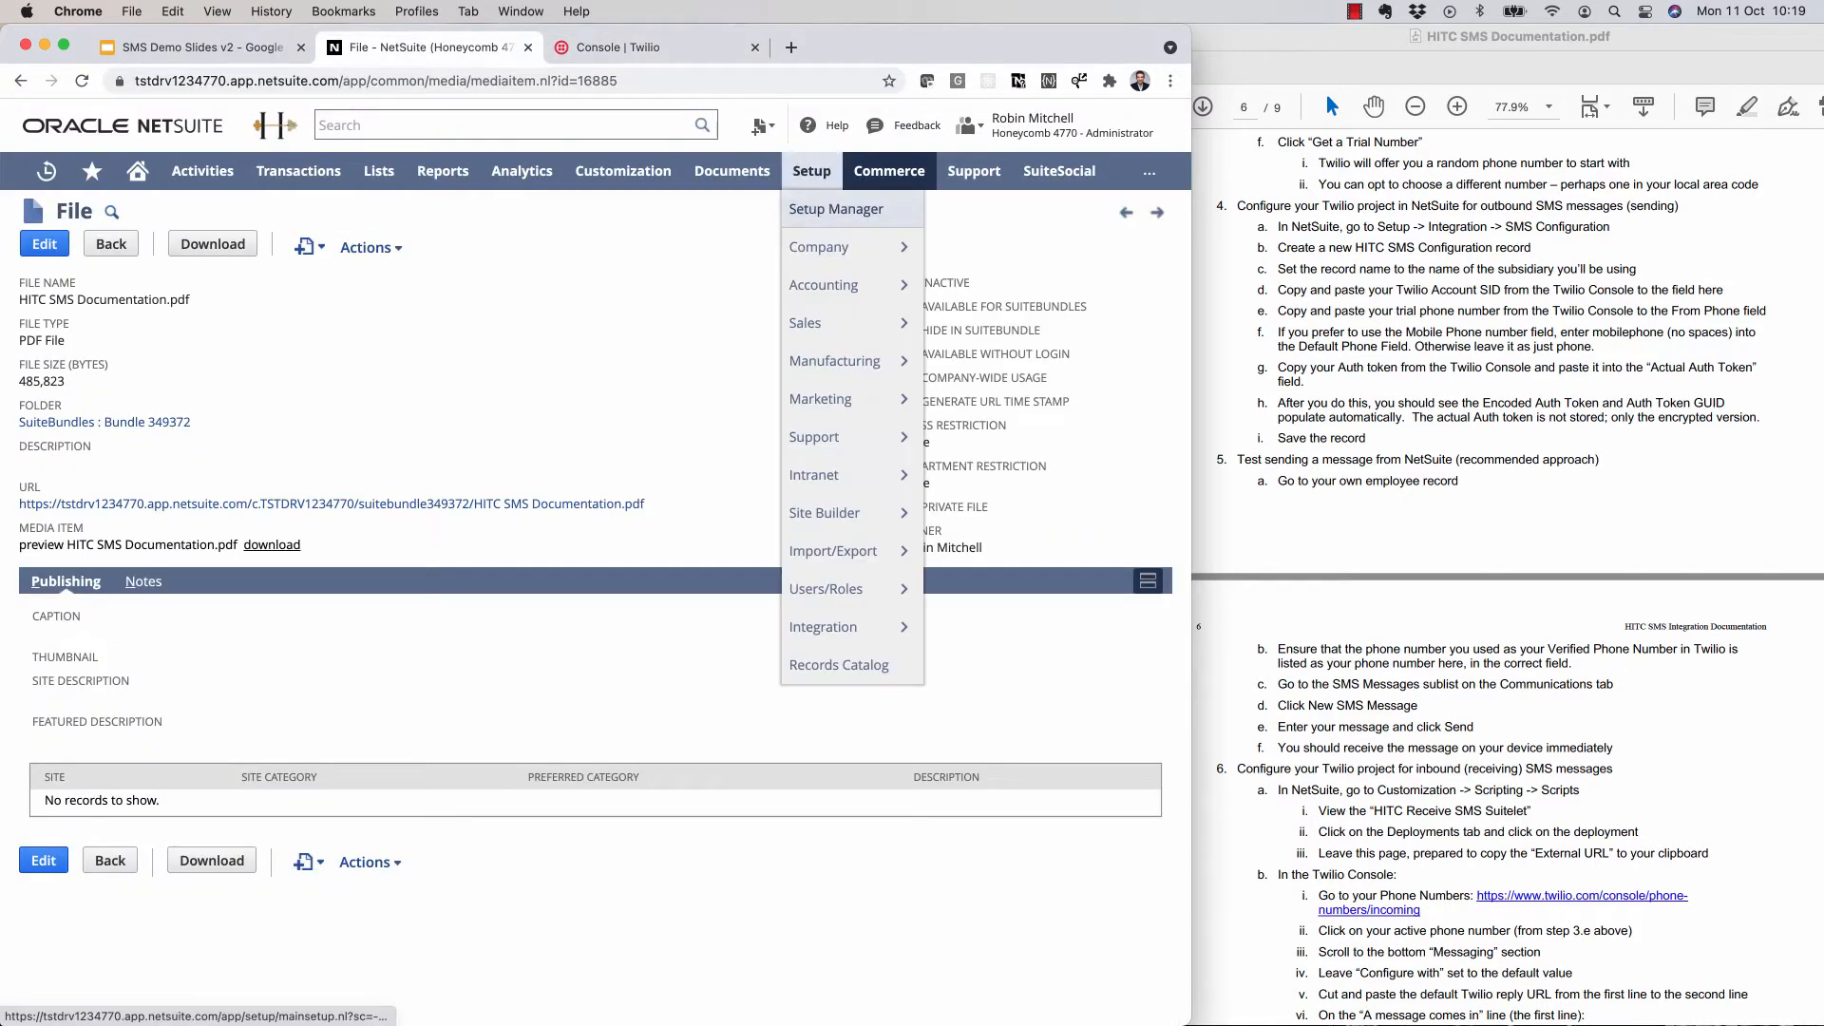
mouse_move(823, 627)
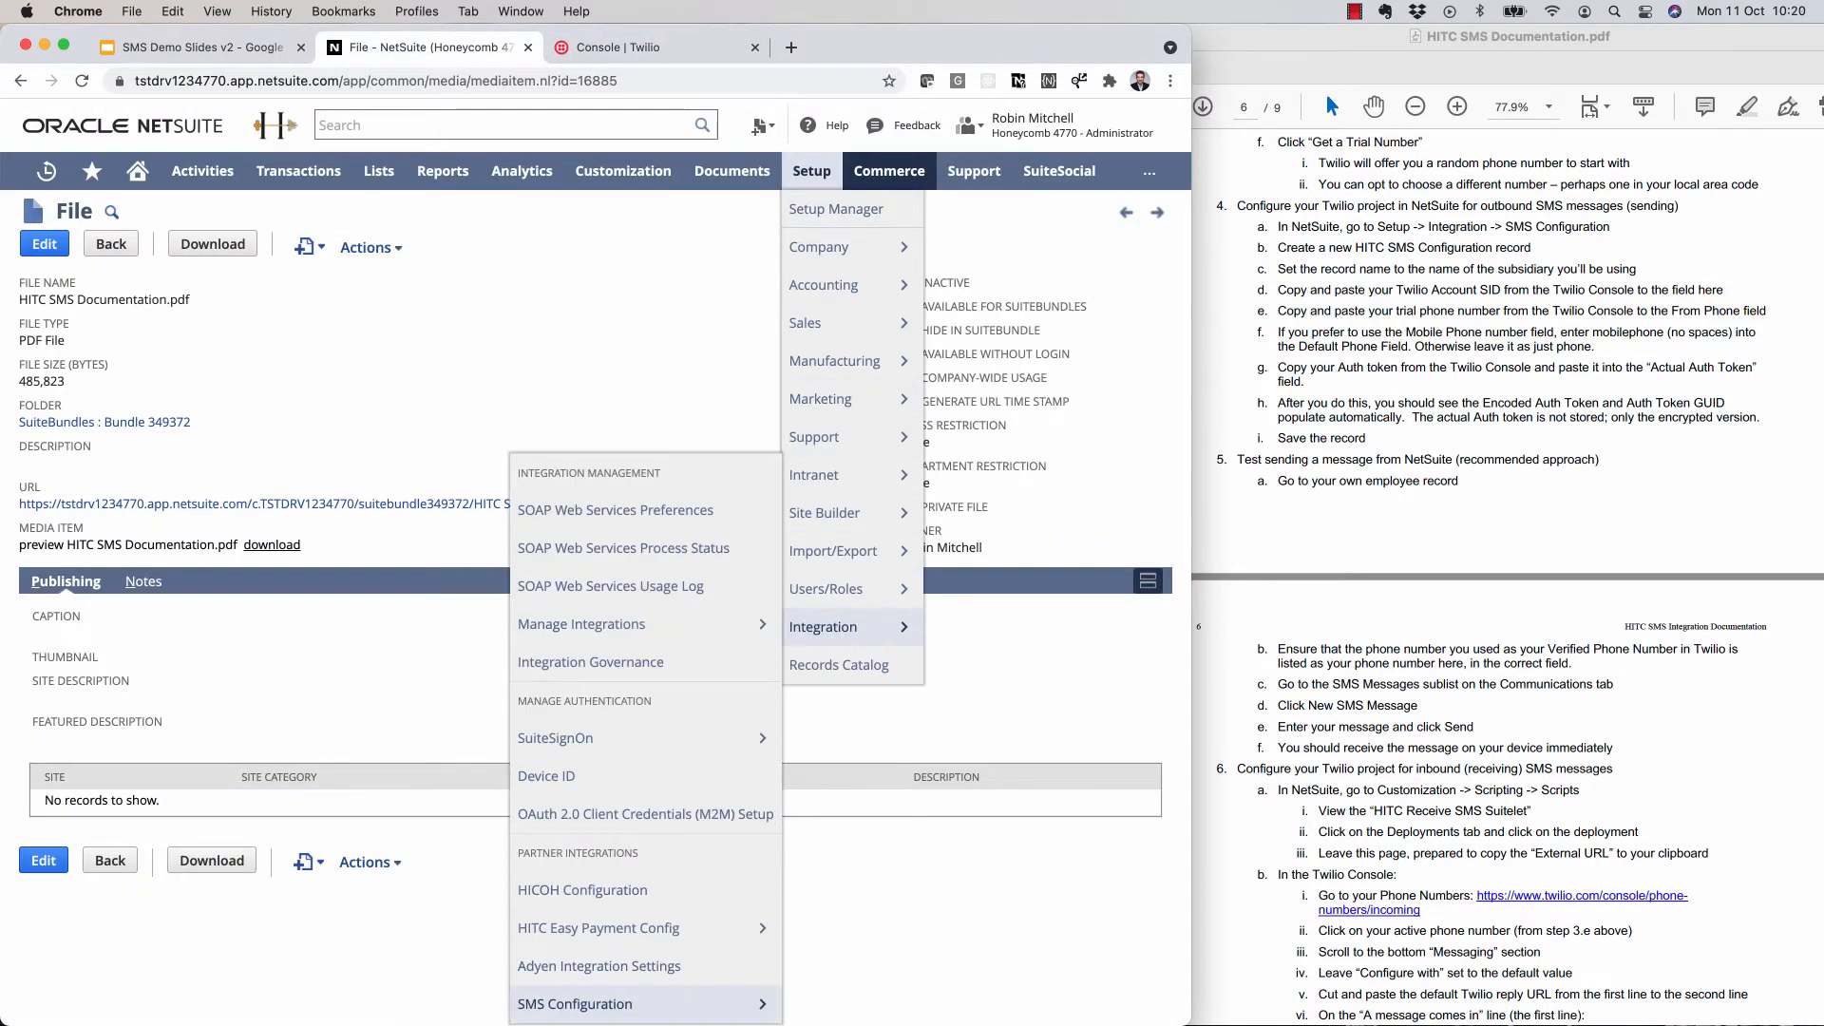
mouse_move(608, 1004)
left_click(475, 966)
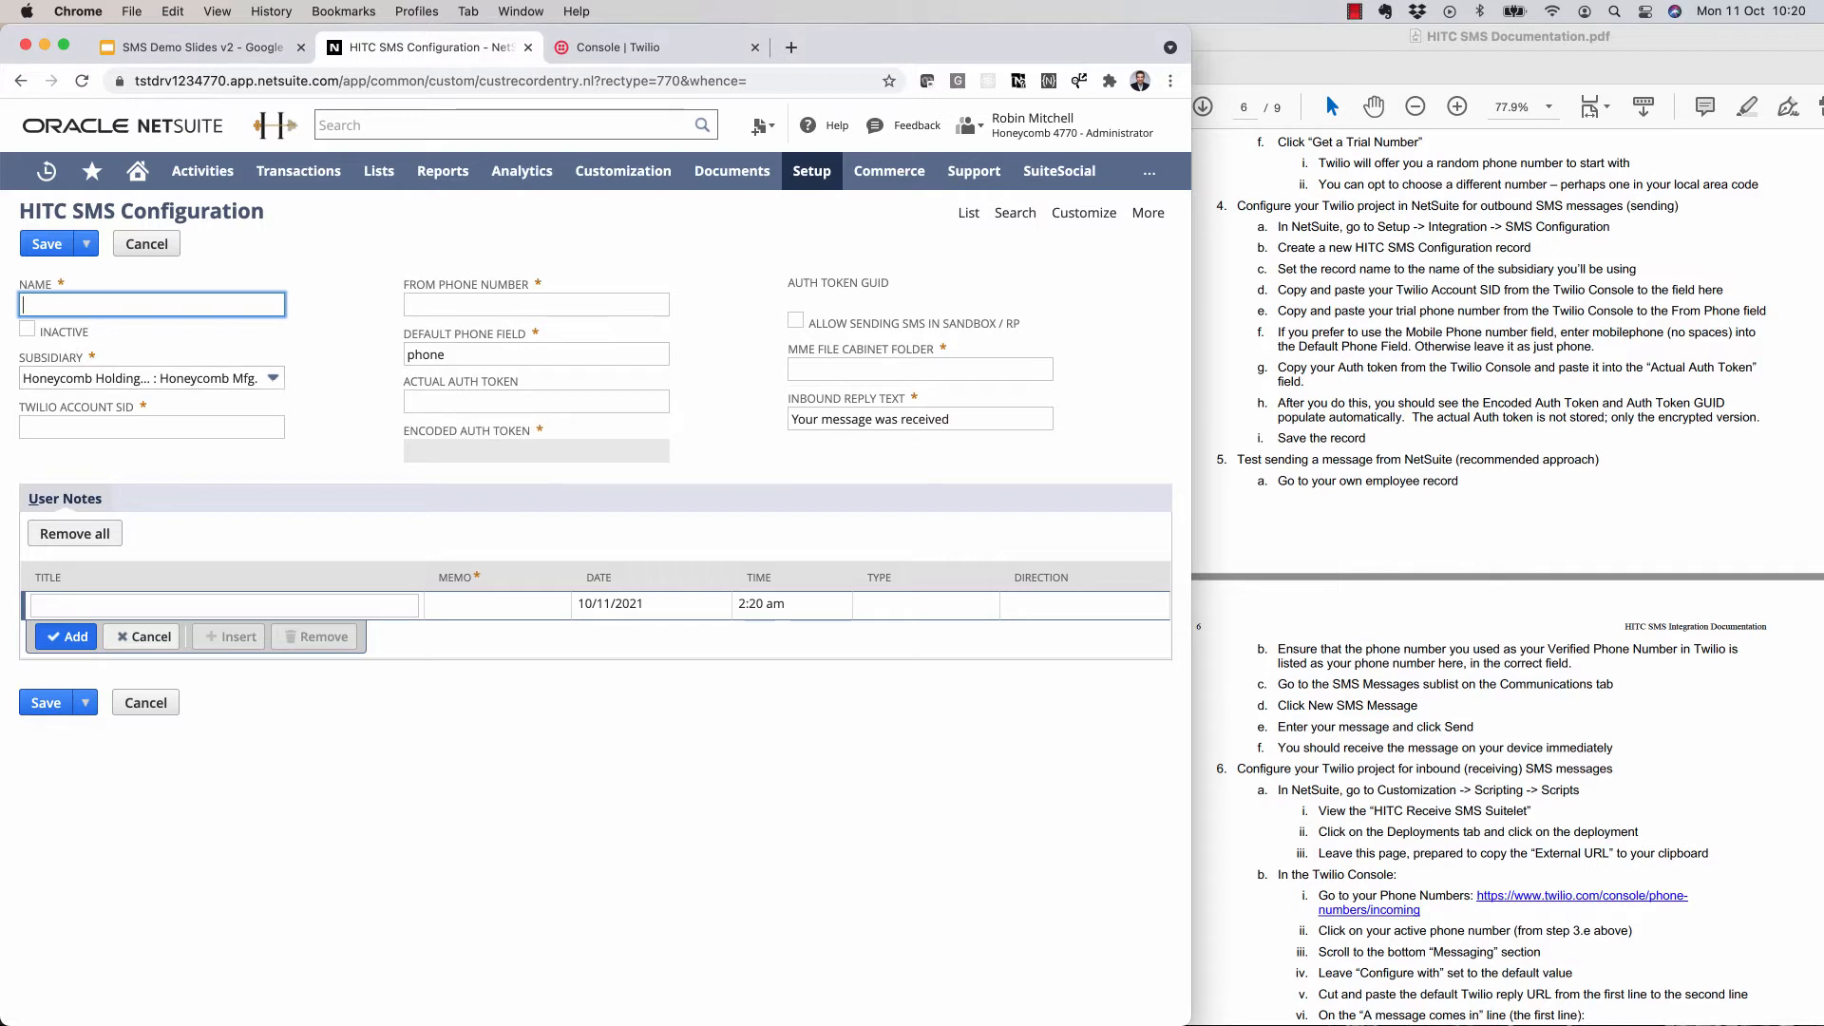
- Name the configuration Honeycomb Mfg and paste in the Twilio Account SID from the console
type("Honey")
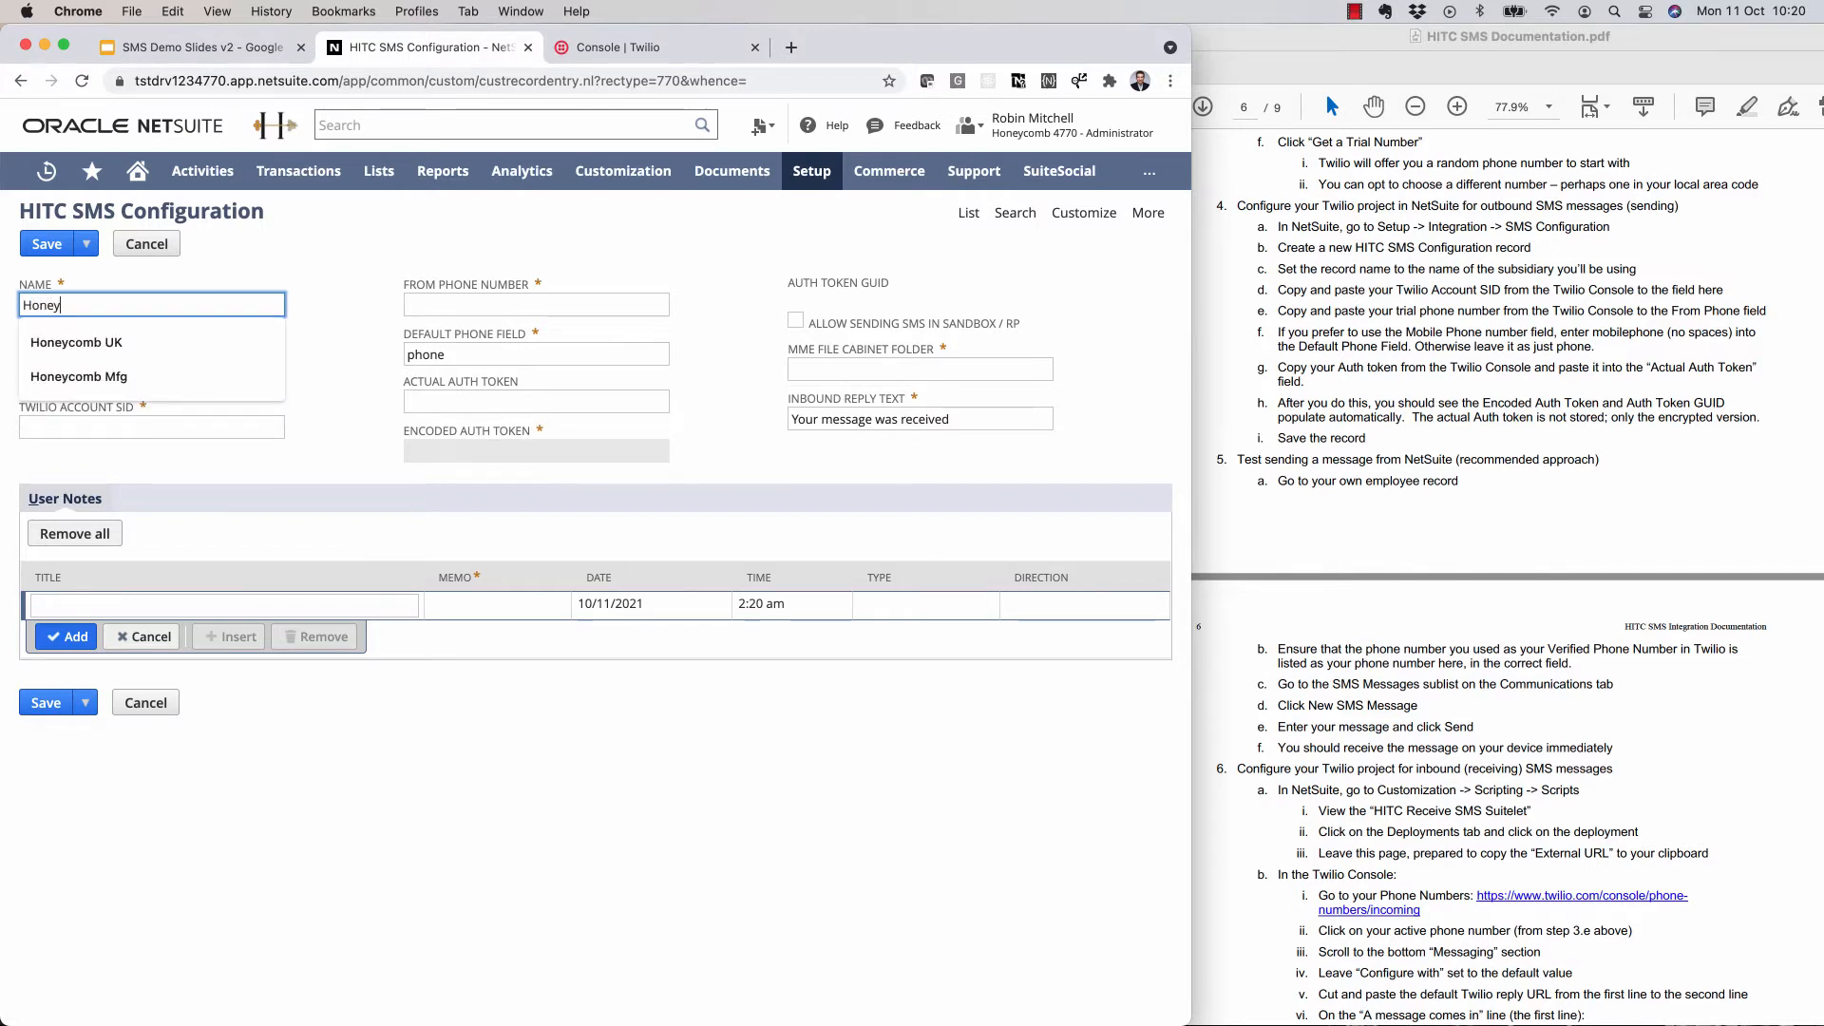
key("Down")
key("Down")
key("Tab")
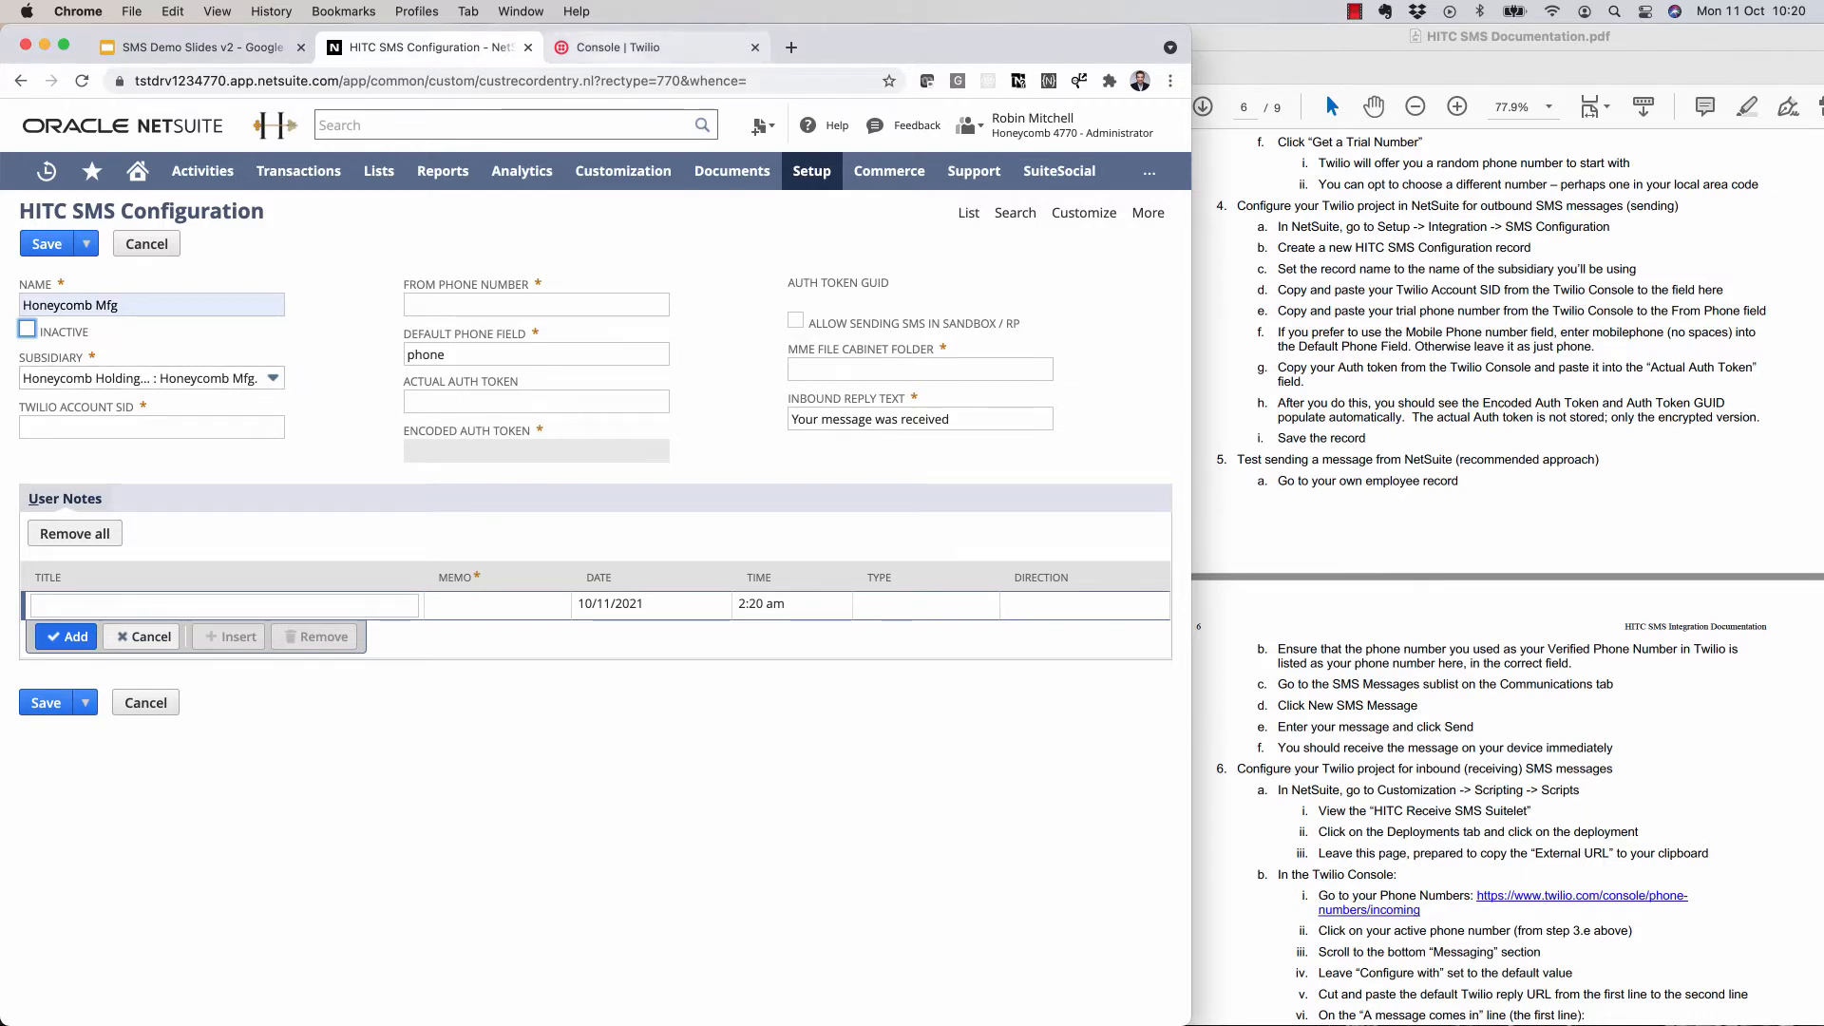
left_click(656, 47)
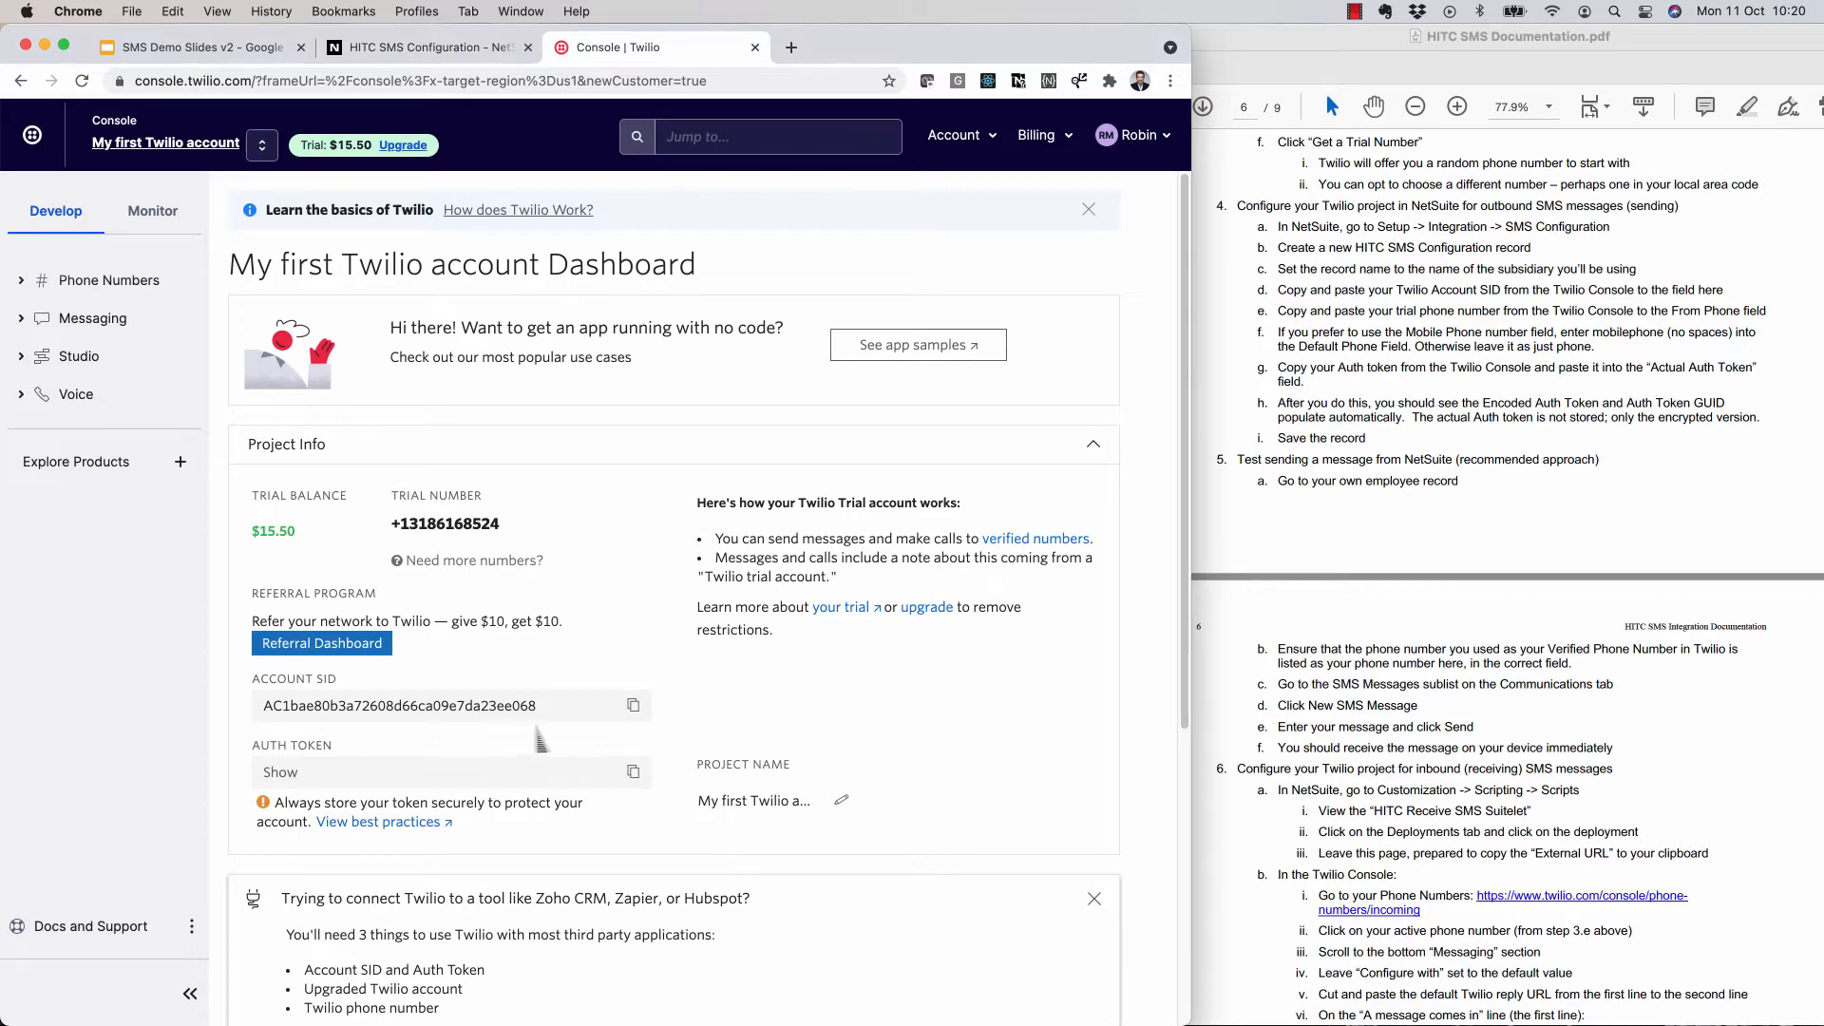
left_click(633, 705)
left_click(418, 48)
left_click(152, 427)
key("cmd+v")
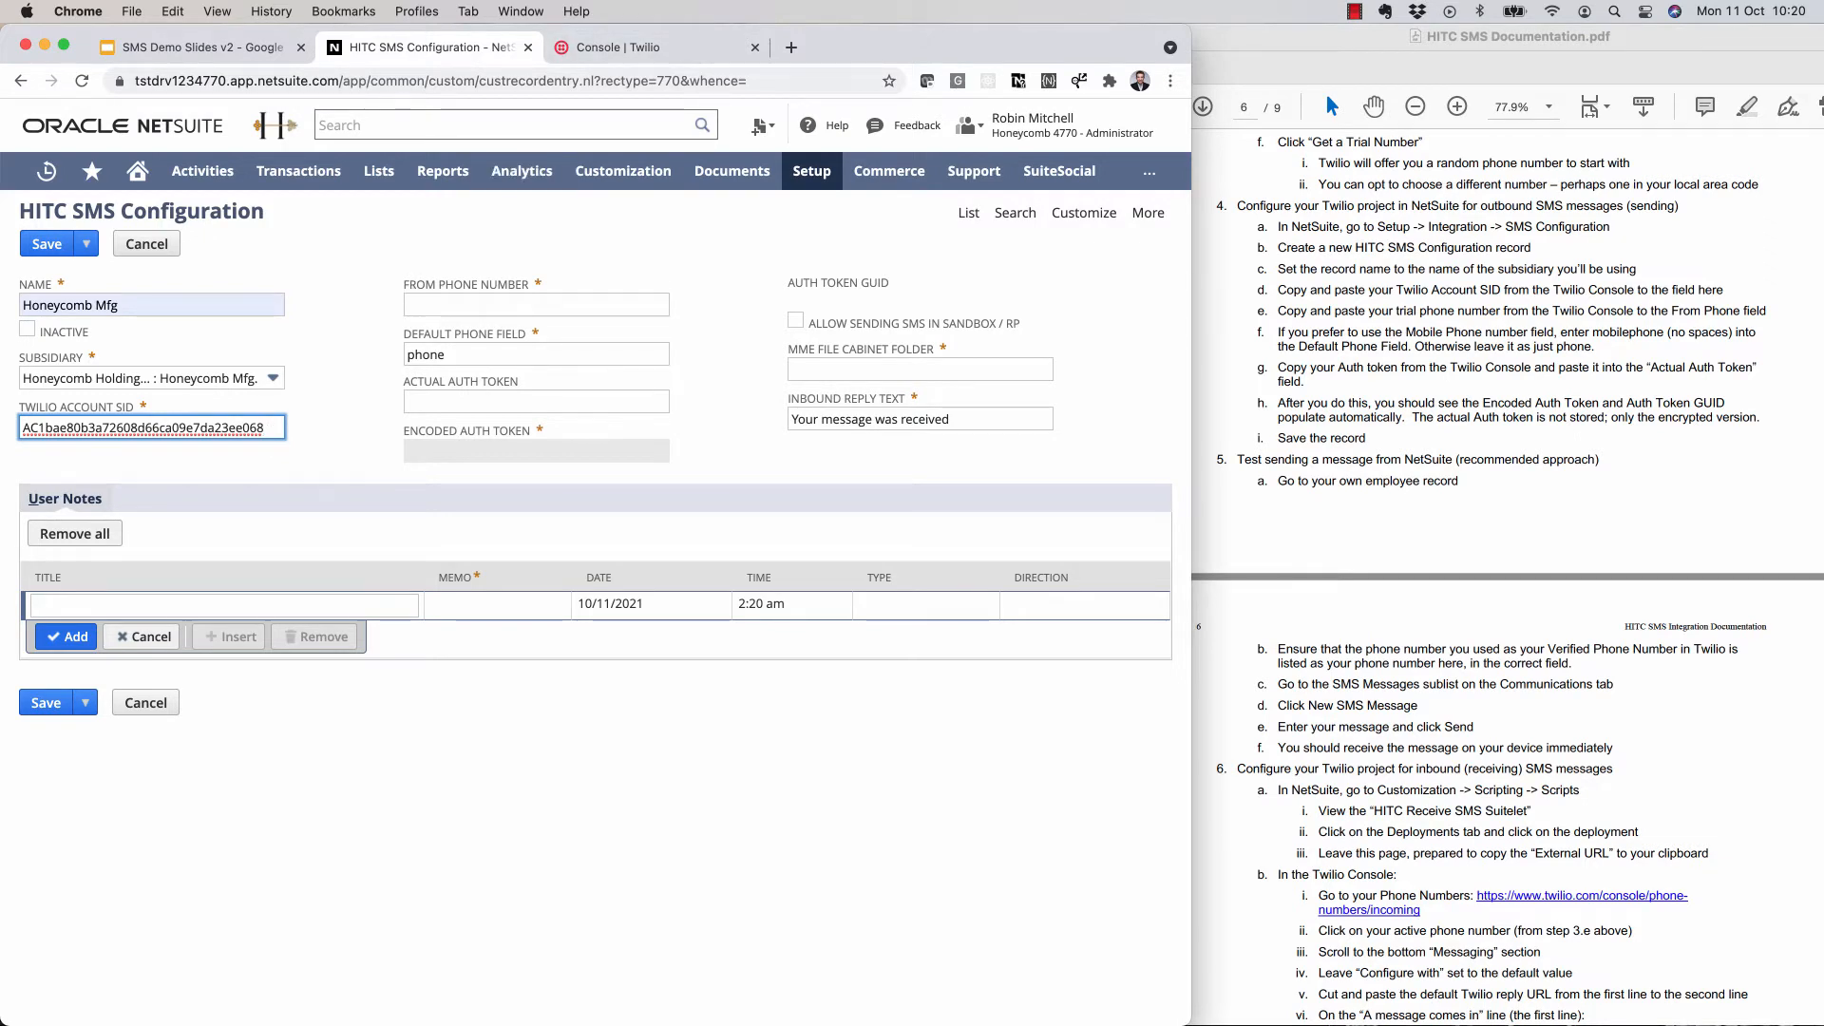
- Paste the Twilio trial number as From Phone Number, keeping phone as Default Phone Field
left_click(617, 48)
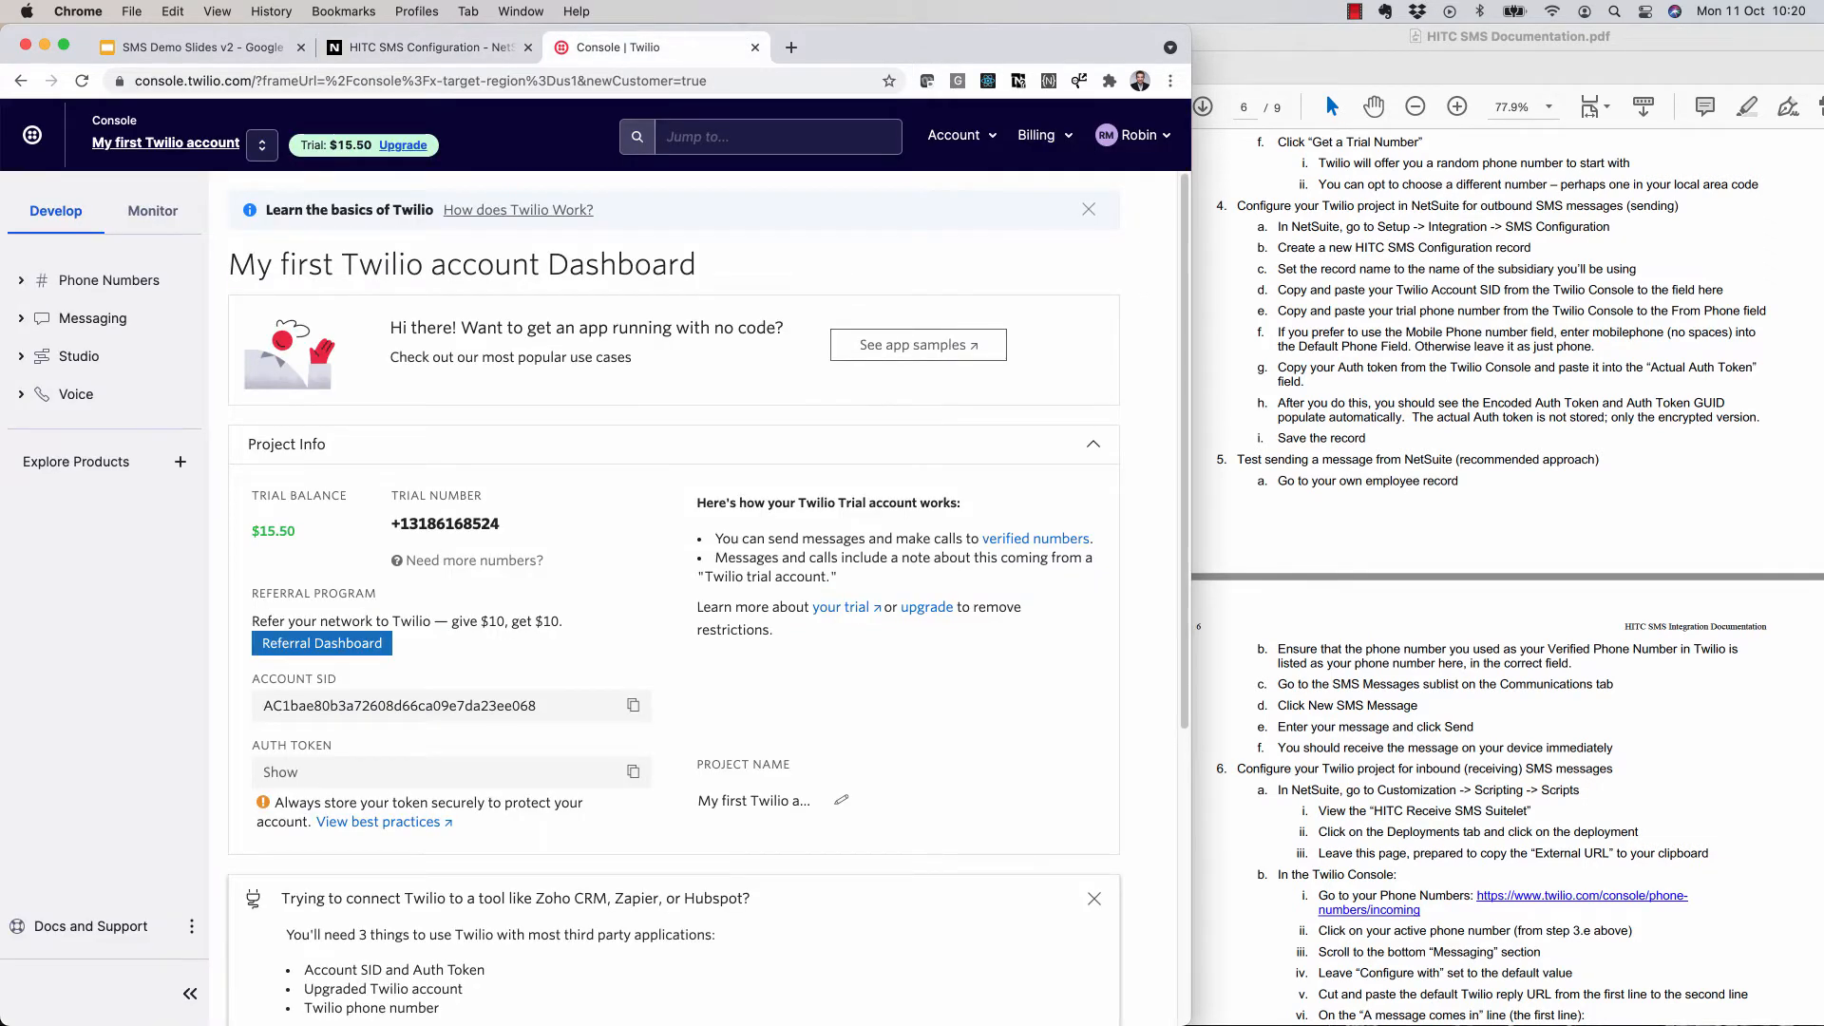
left_click_drag(499, 524, 399, 524)
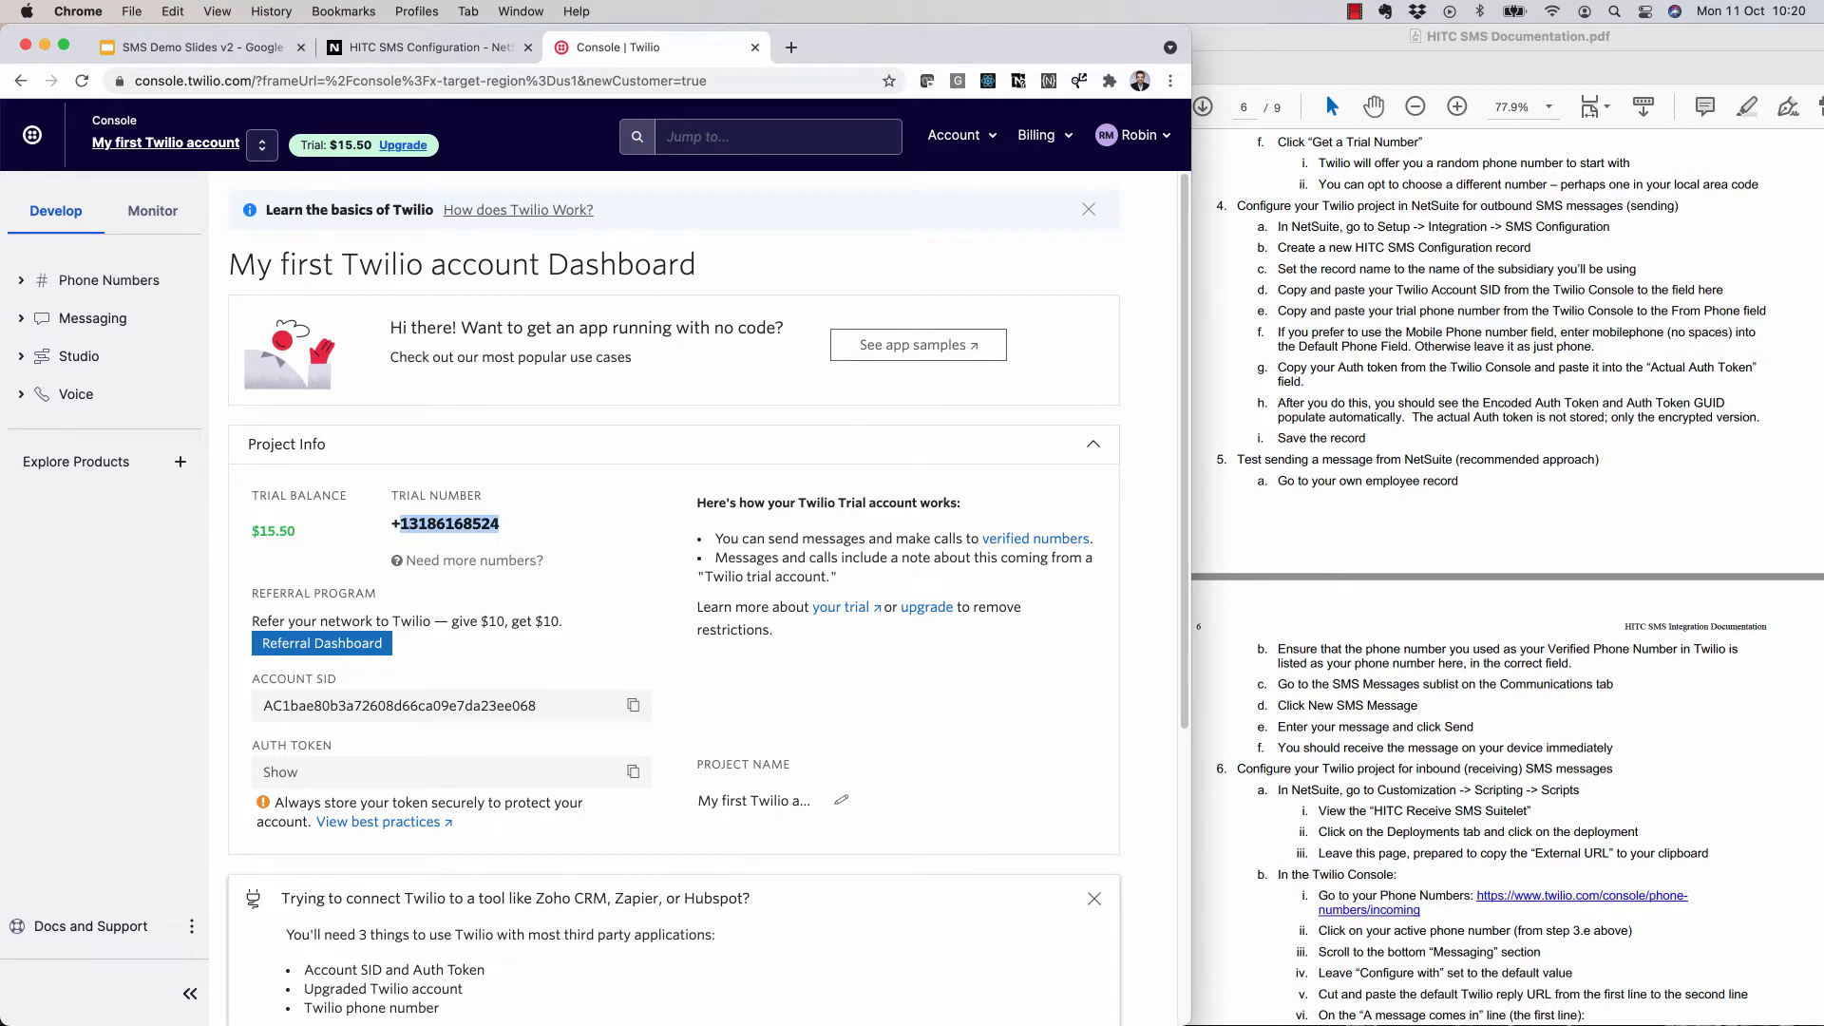
left_click(431, 47)
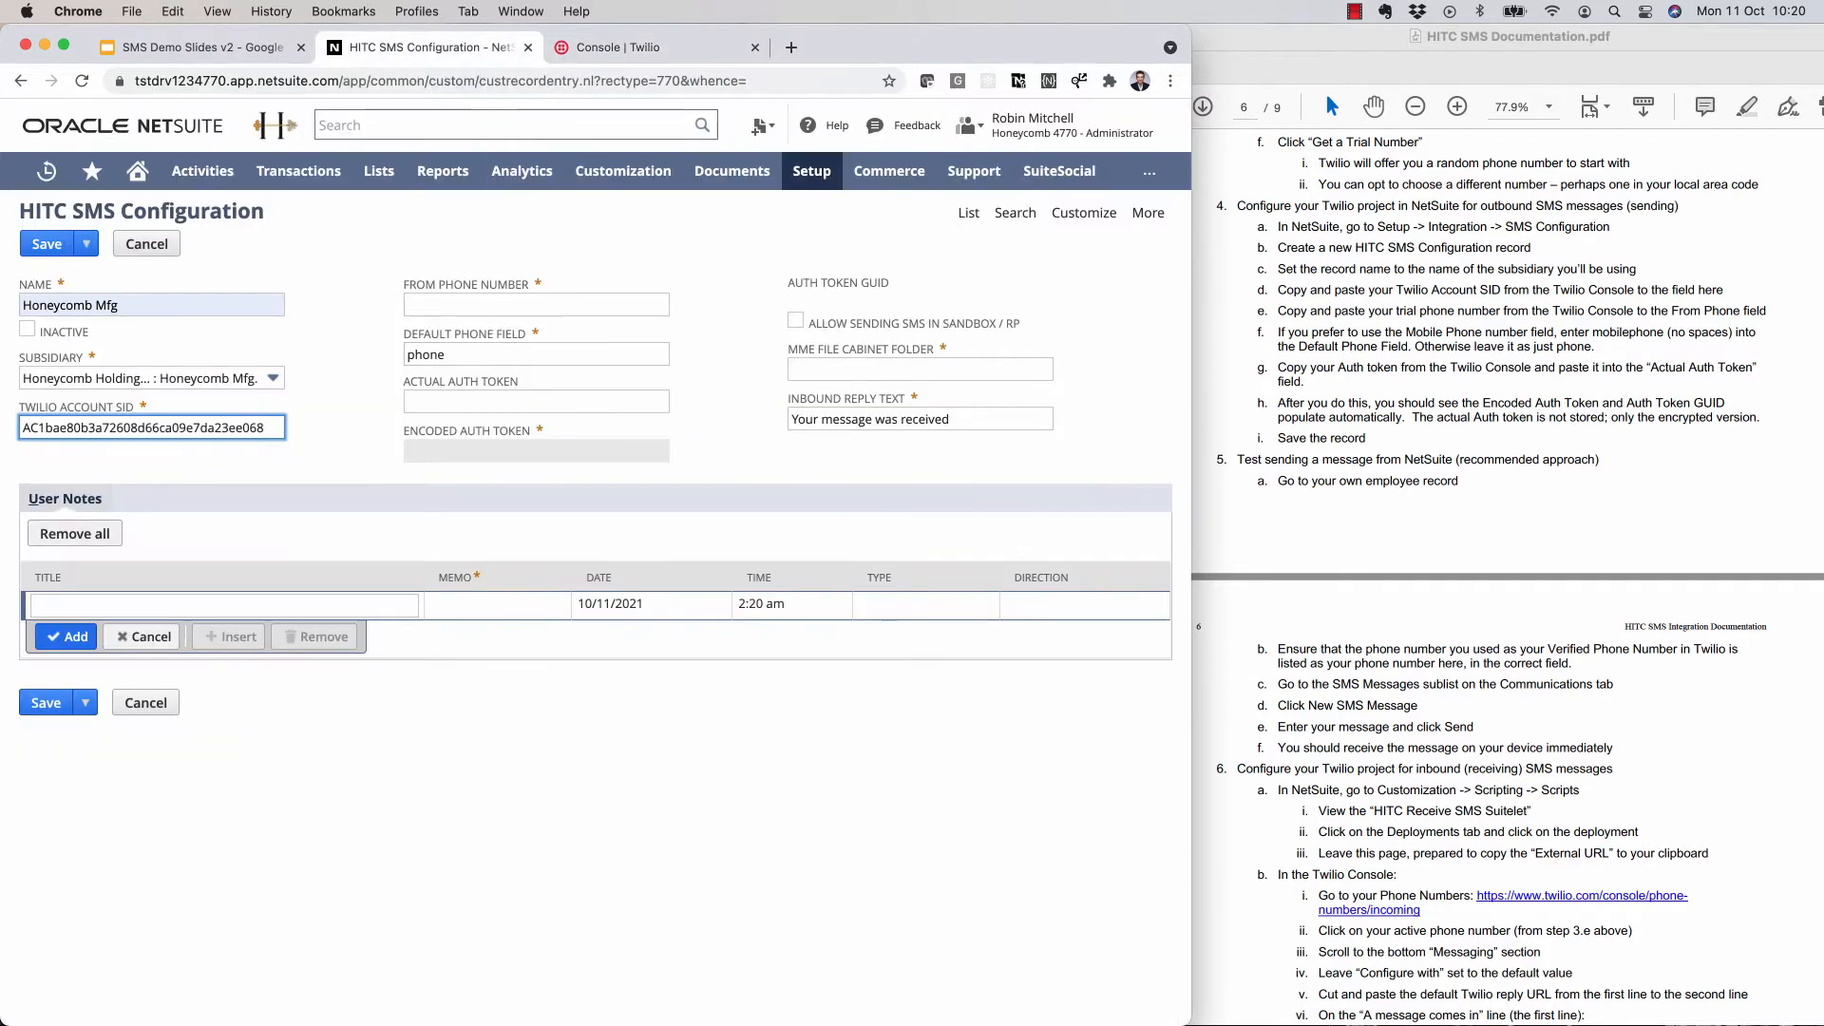
left_click(536, 305)
key("super+v")
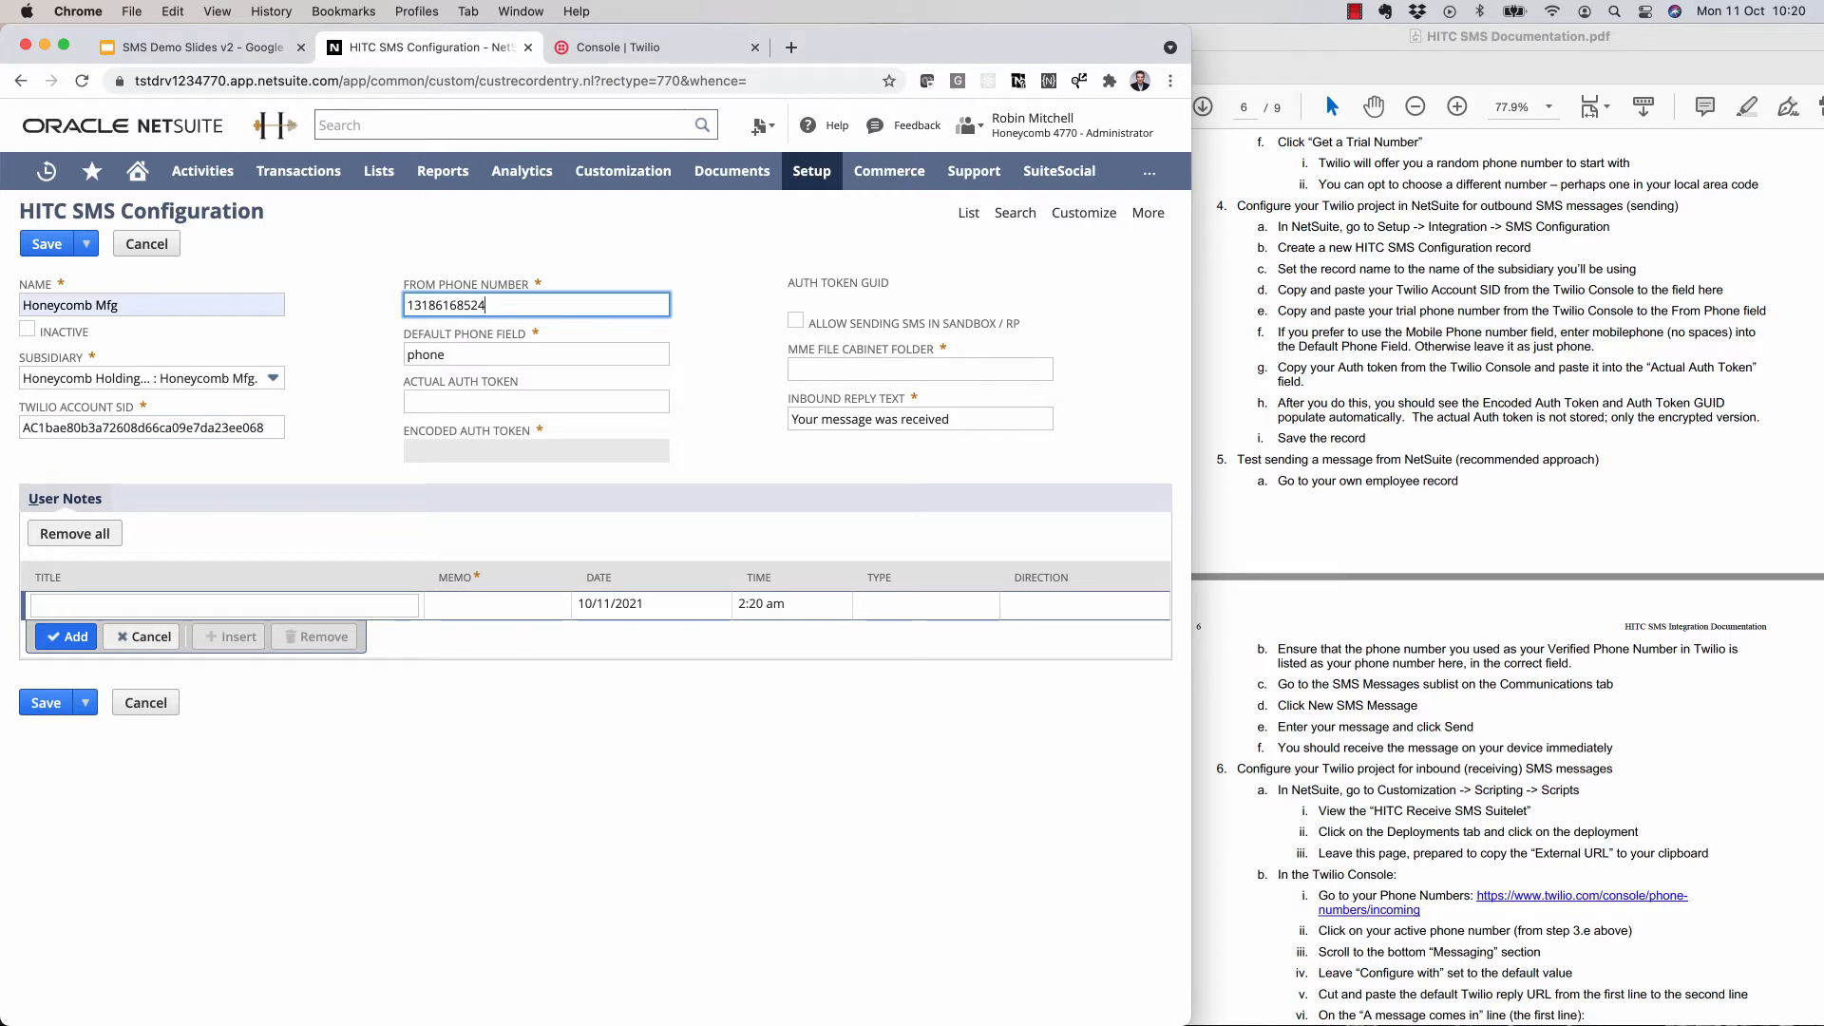
key("Tab")
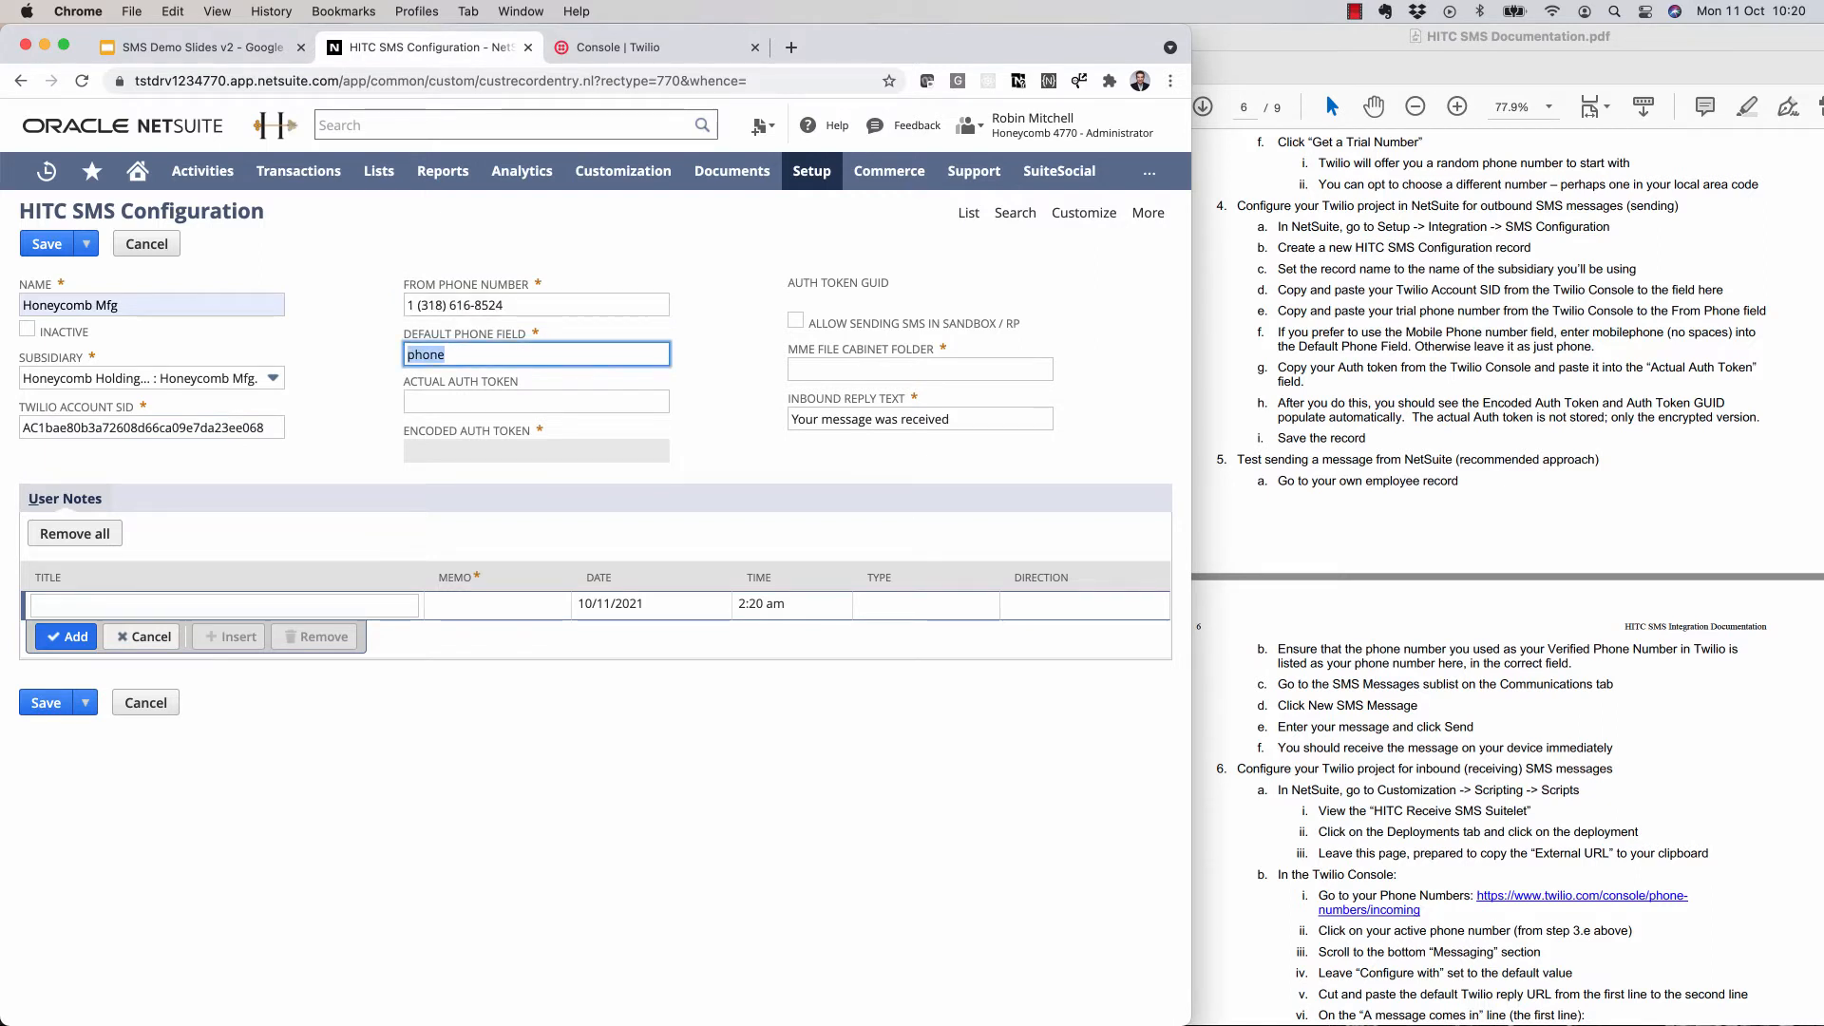
left_click(408, 354)
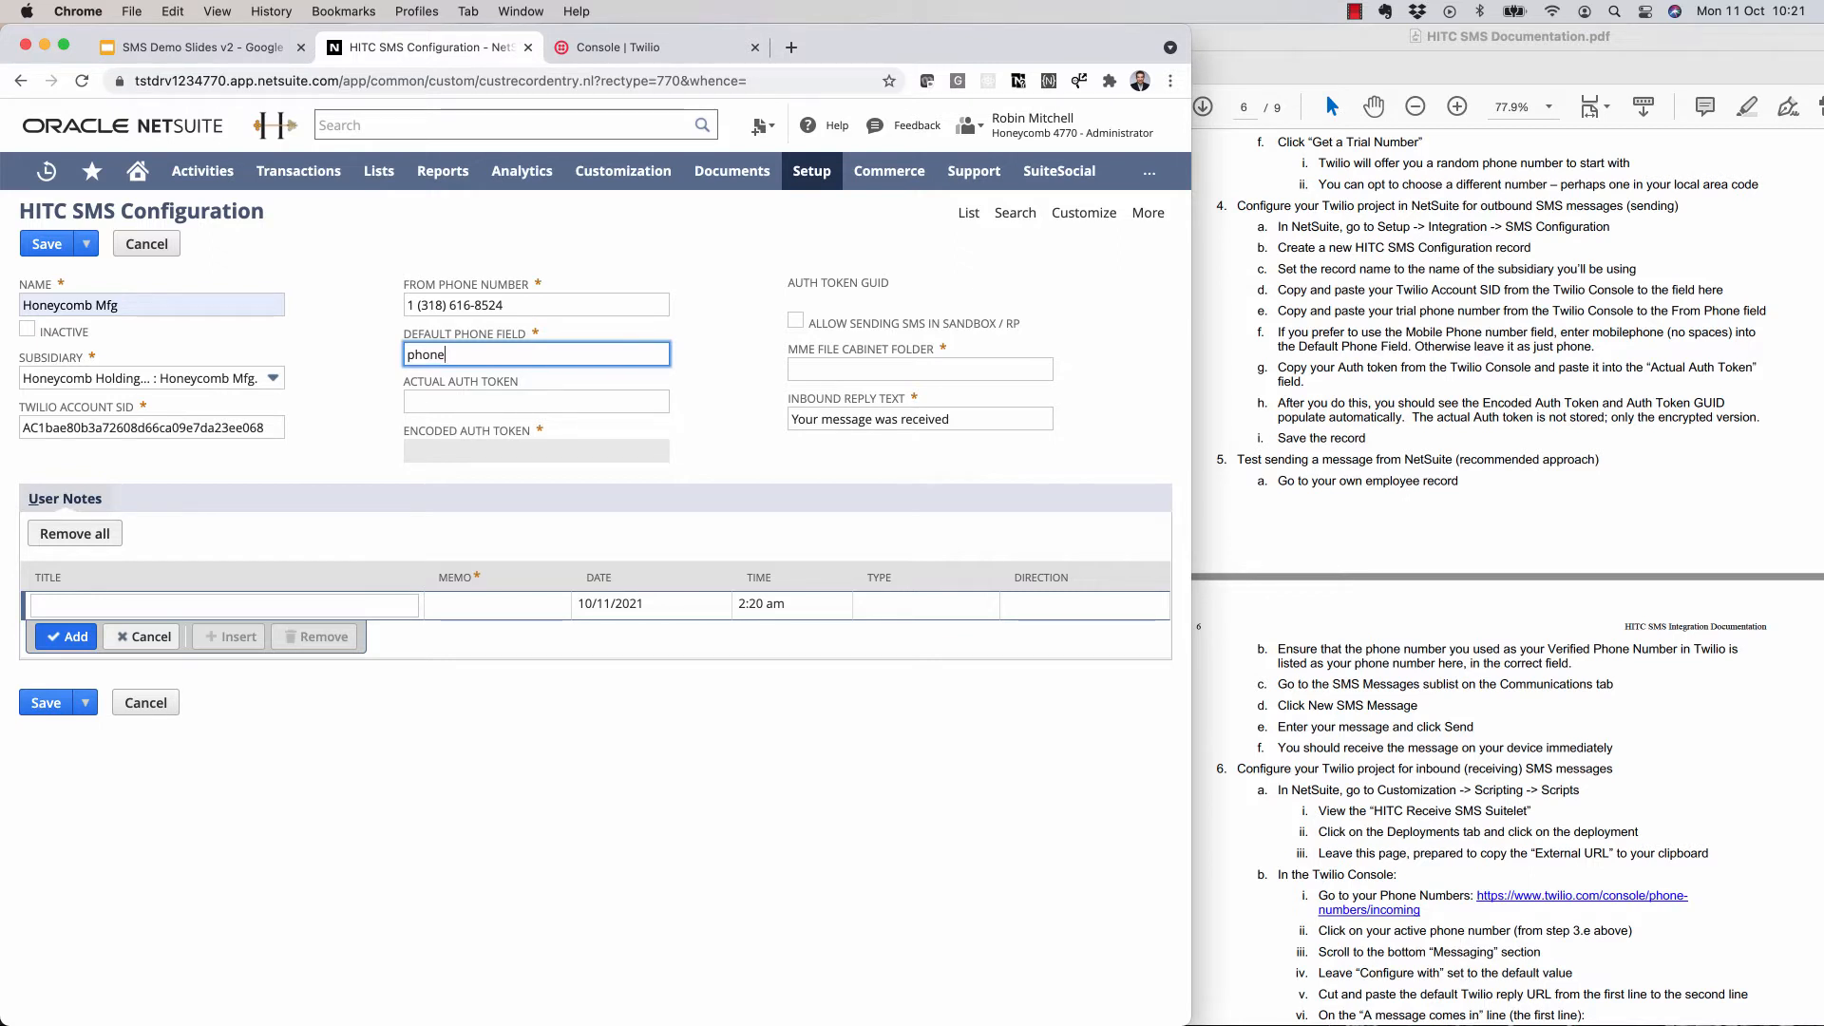
- Paste the Twilio dashboard auth token into Actual Auth Token so it gets encoded
key("Tab")
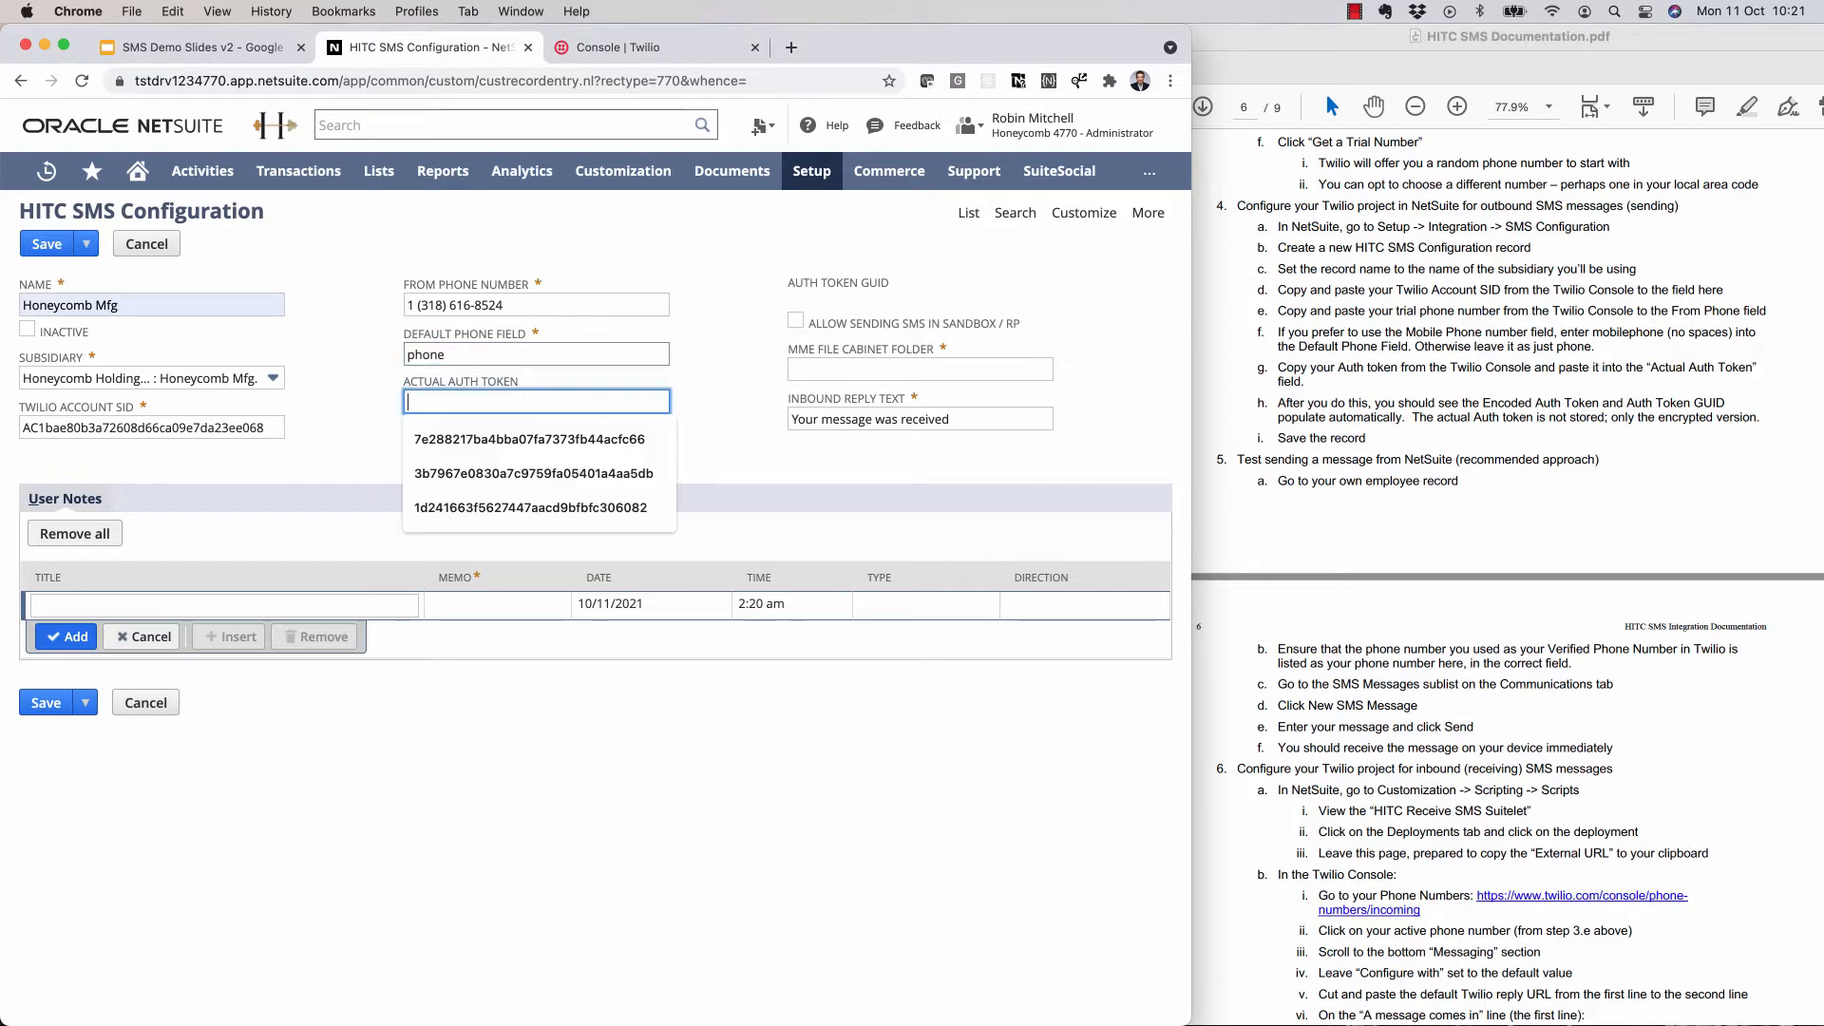
key("Escape")
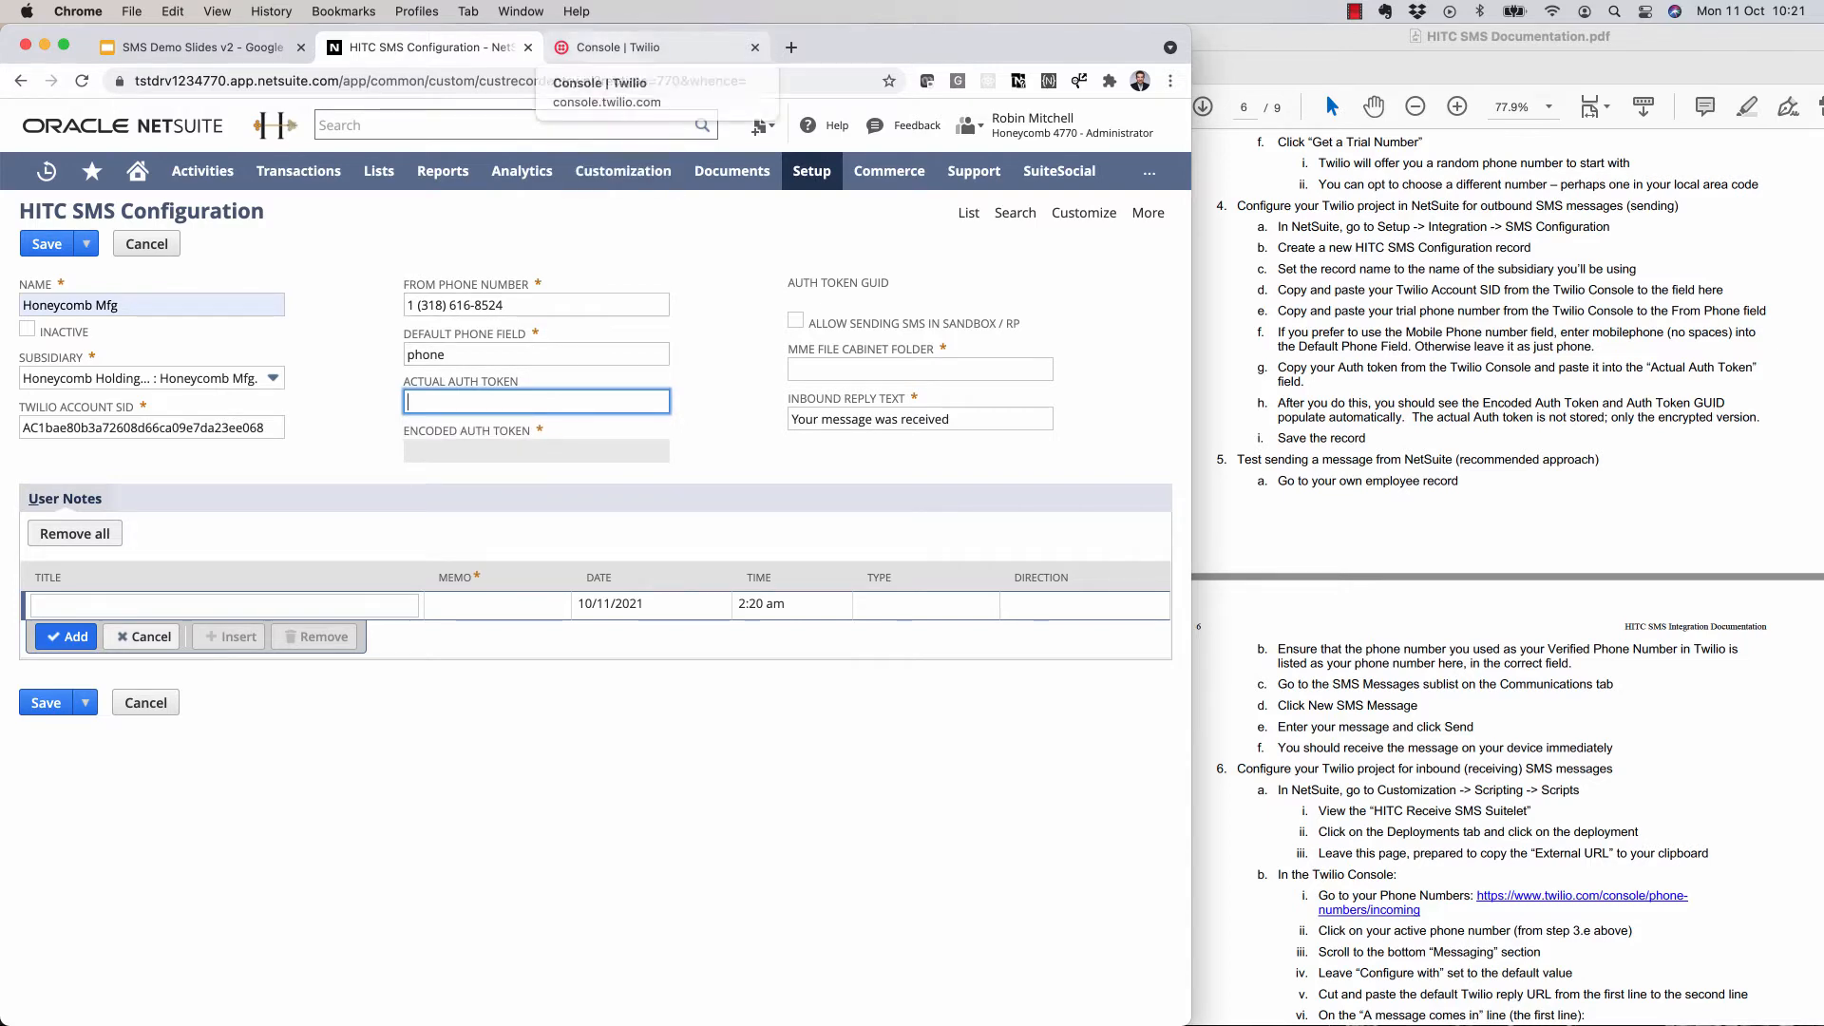
left_click(617, 47)
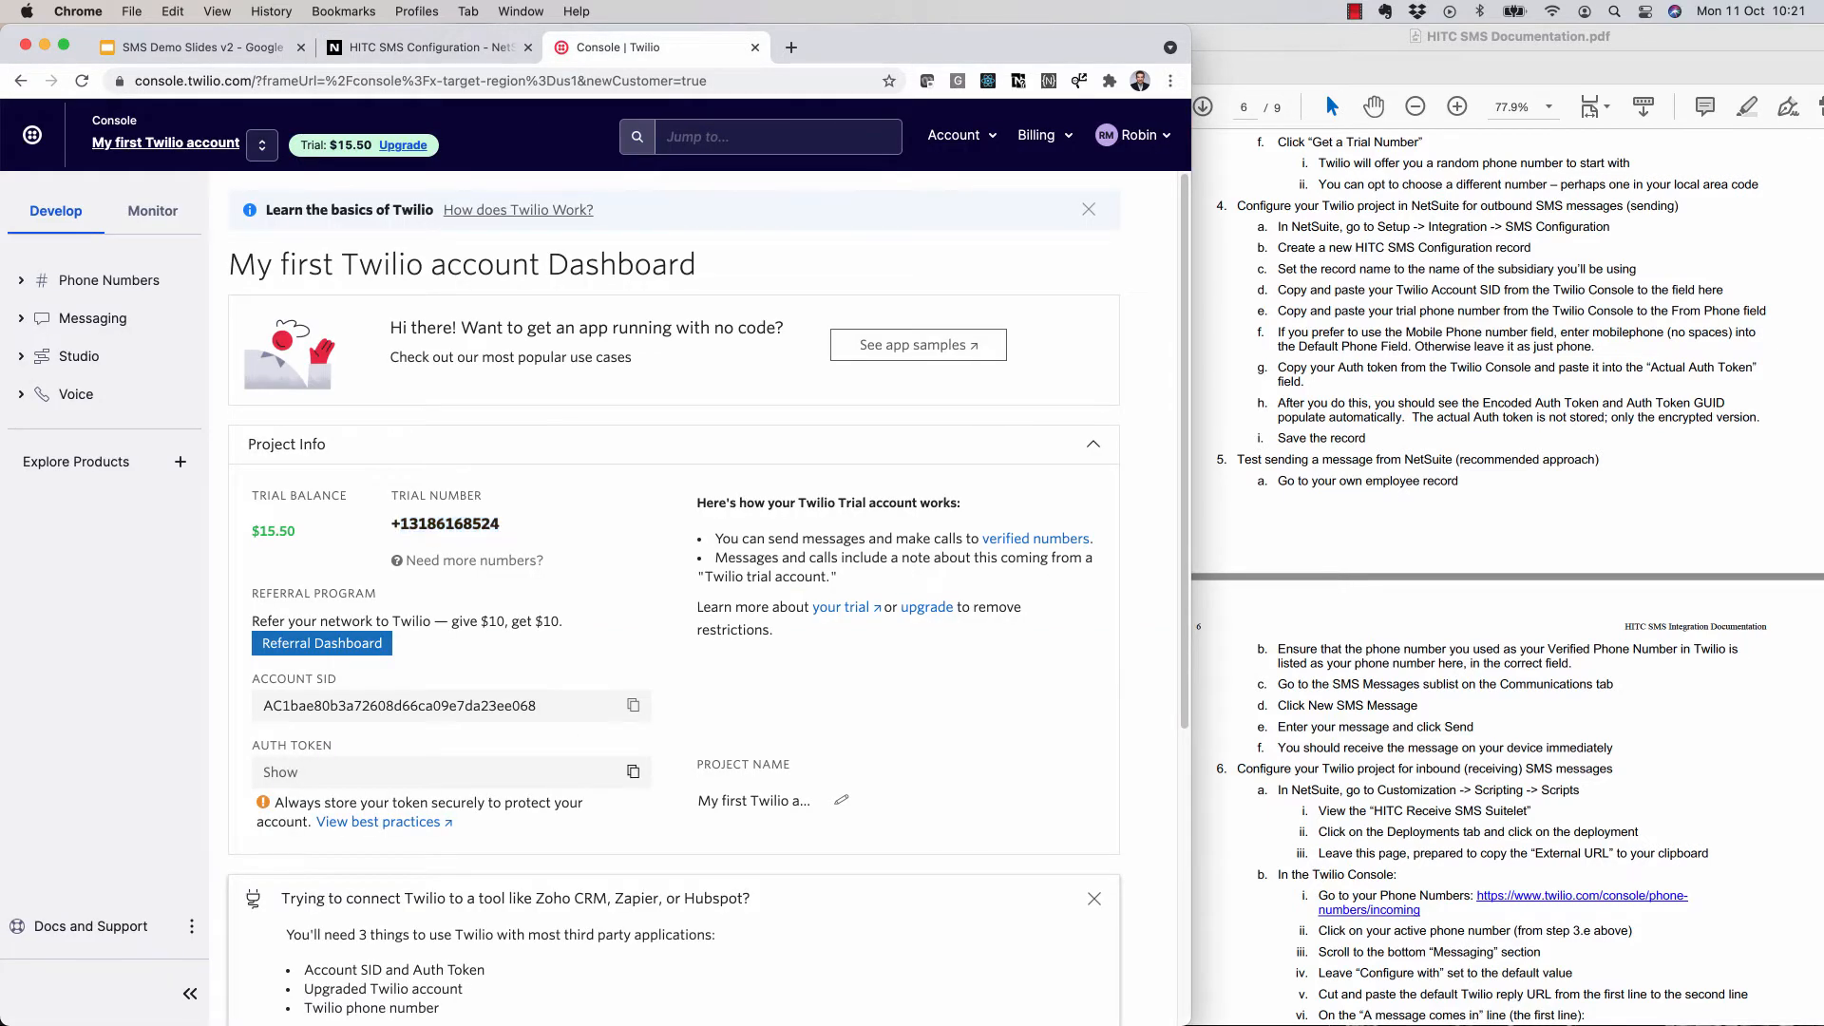
left_click(633, 771)
key("ctrl+shift+Tab")
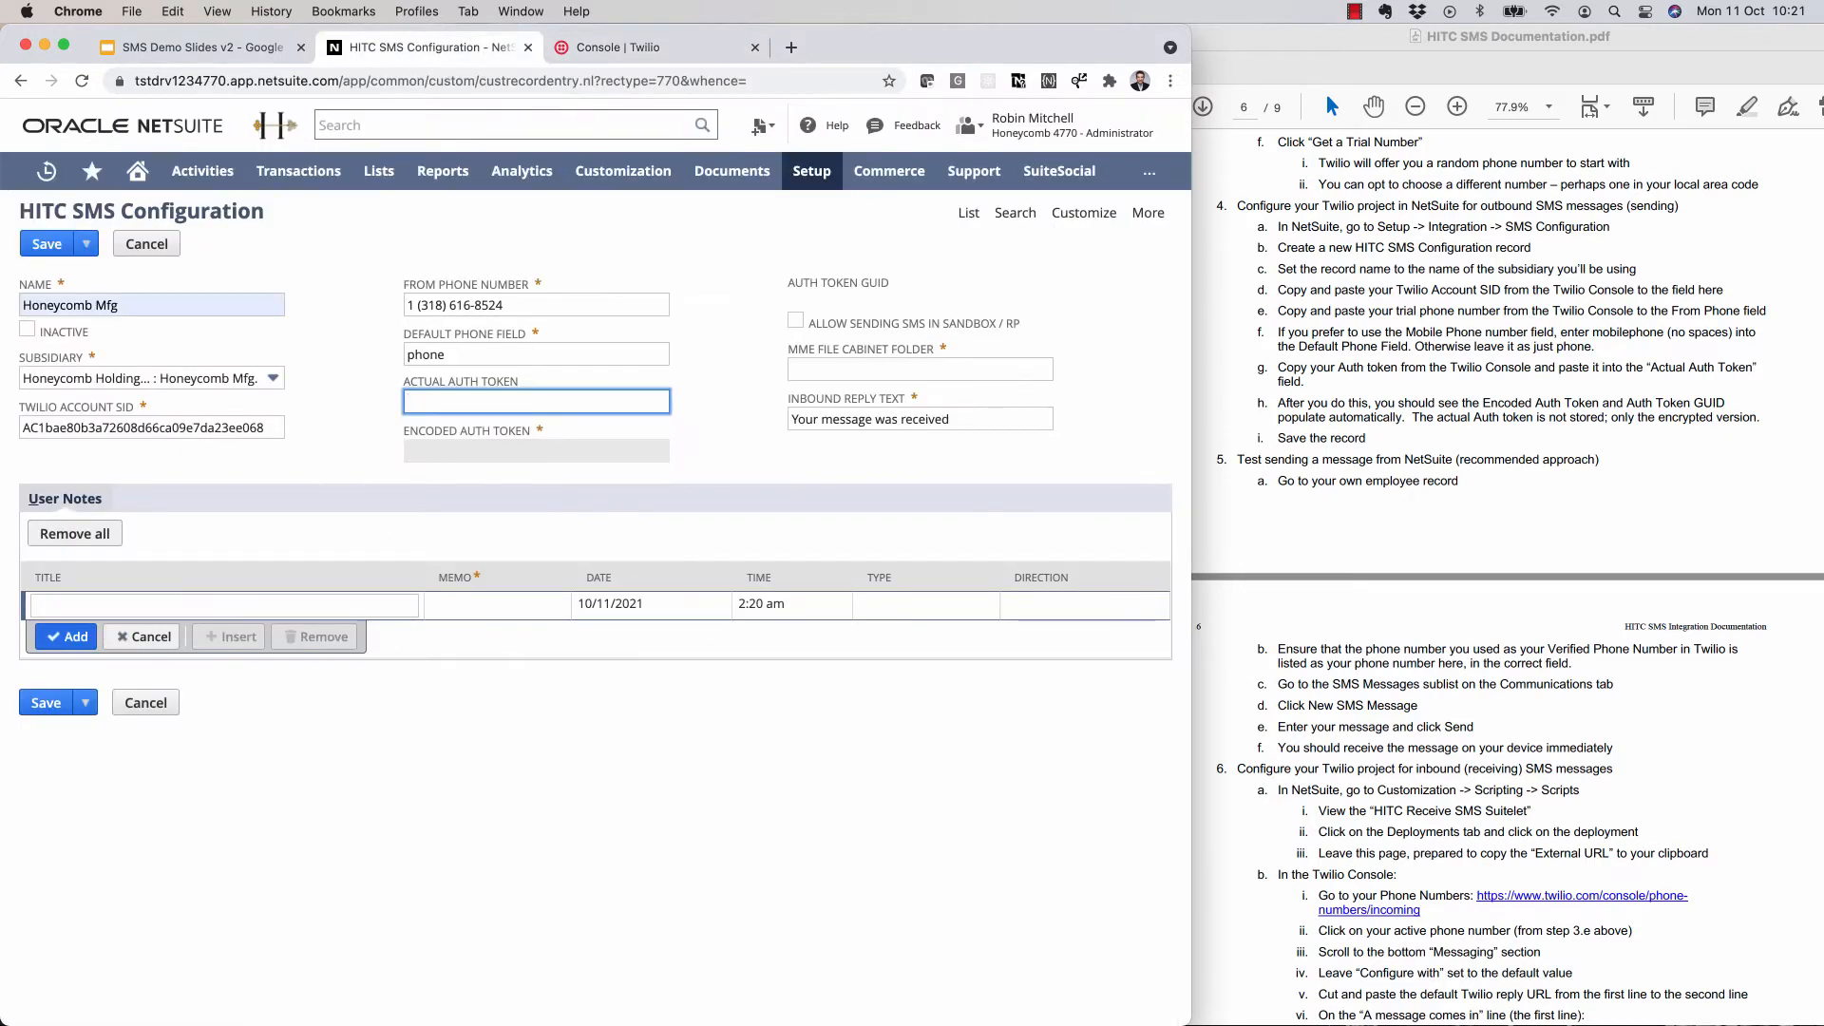
key("super+v")
key("Tab")
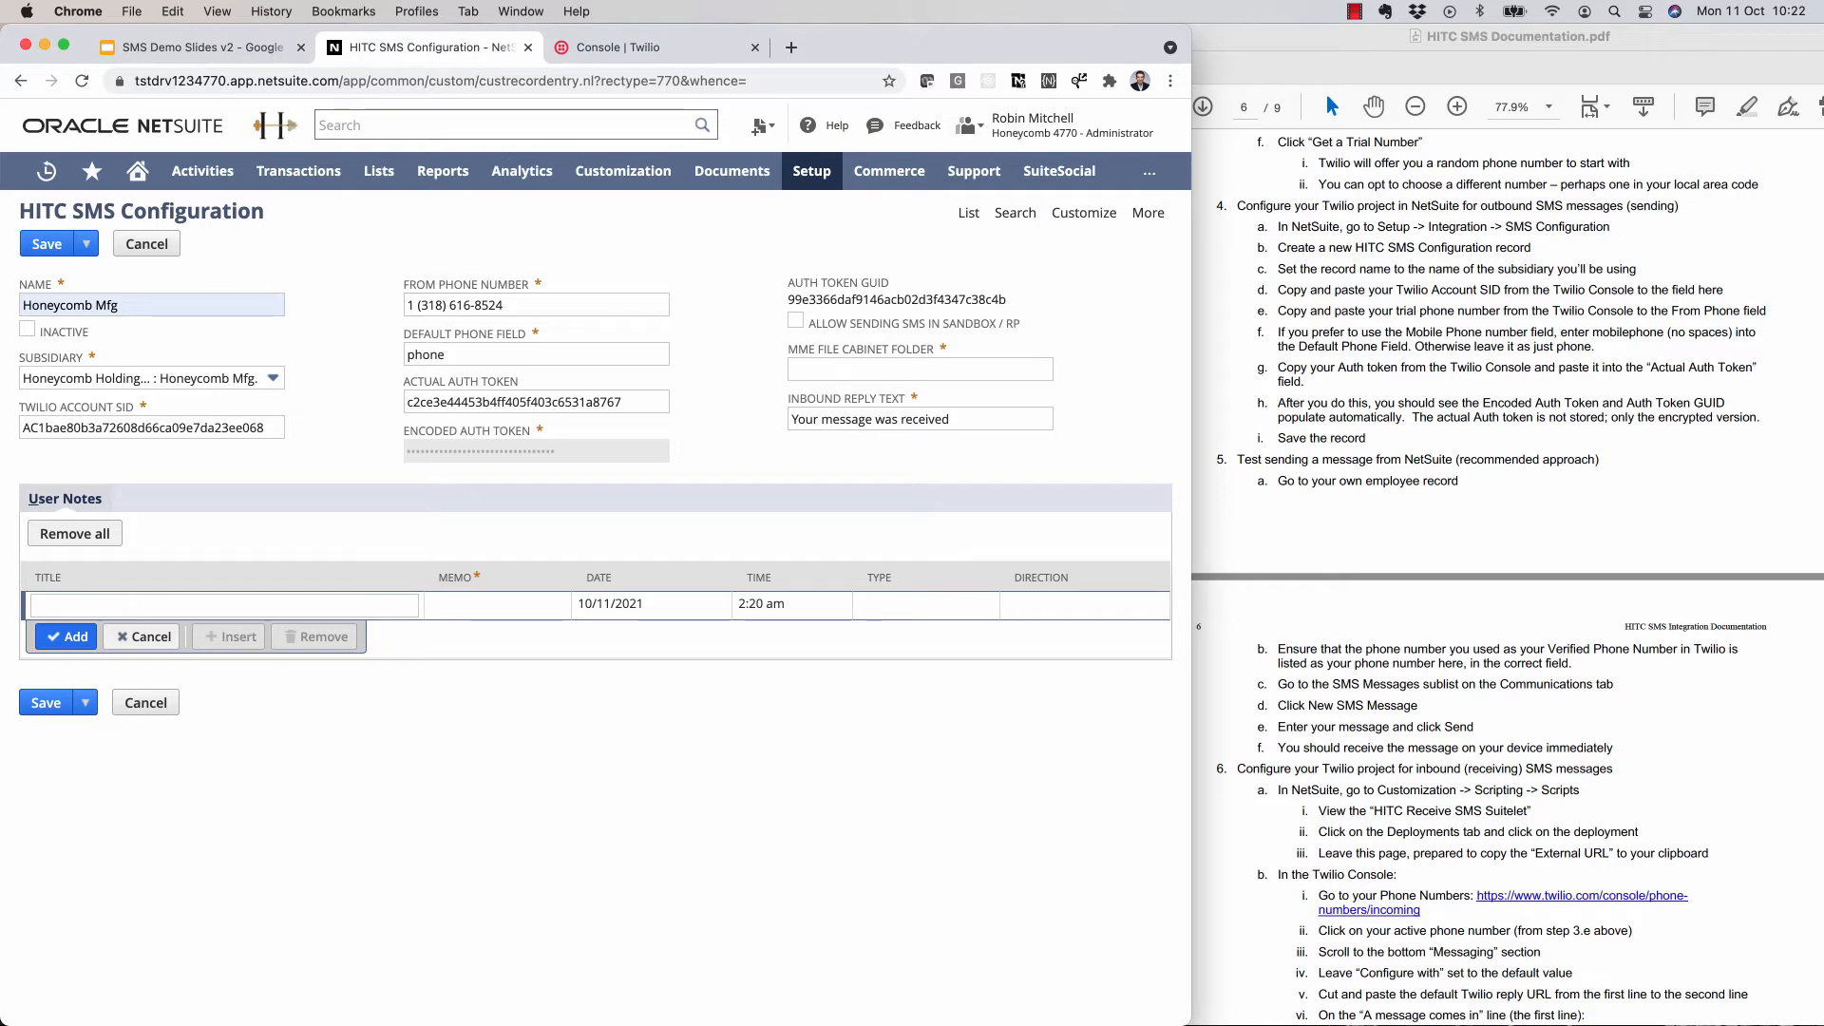
- Look up the Images folder ID in the File Cabinet and enter -4 as MME File Cabinet Folder
mouse_move(732, 172)
mouse_move(745, 247)
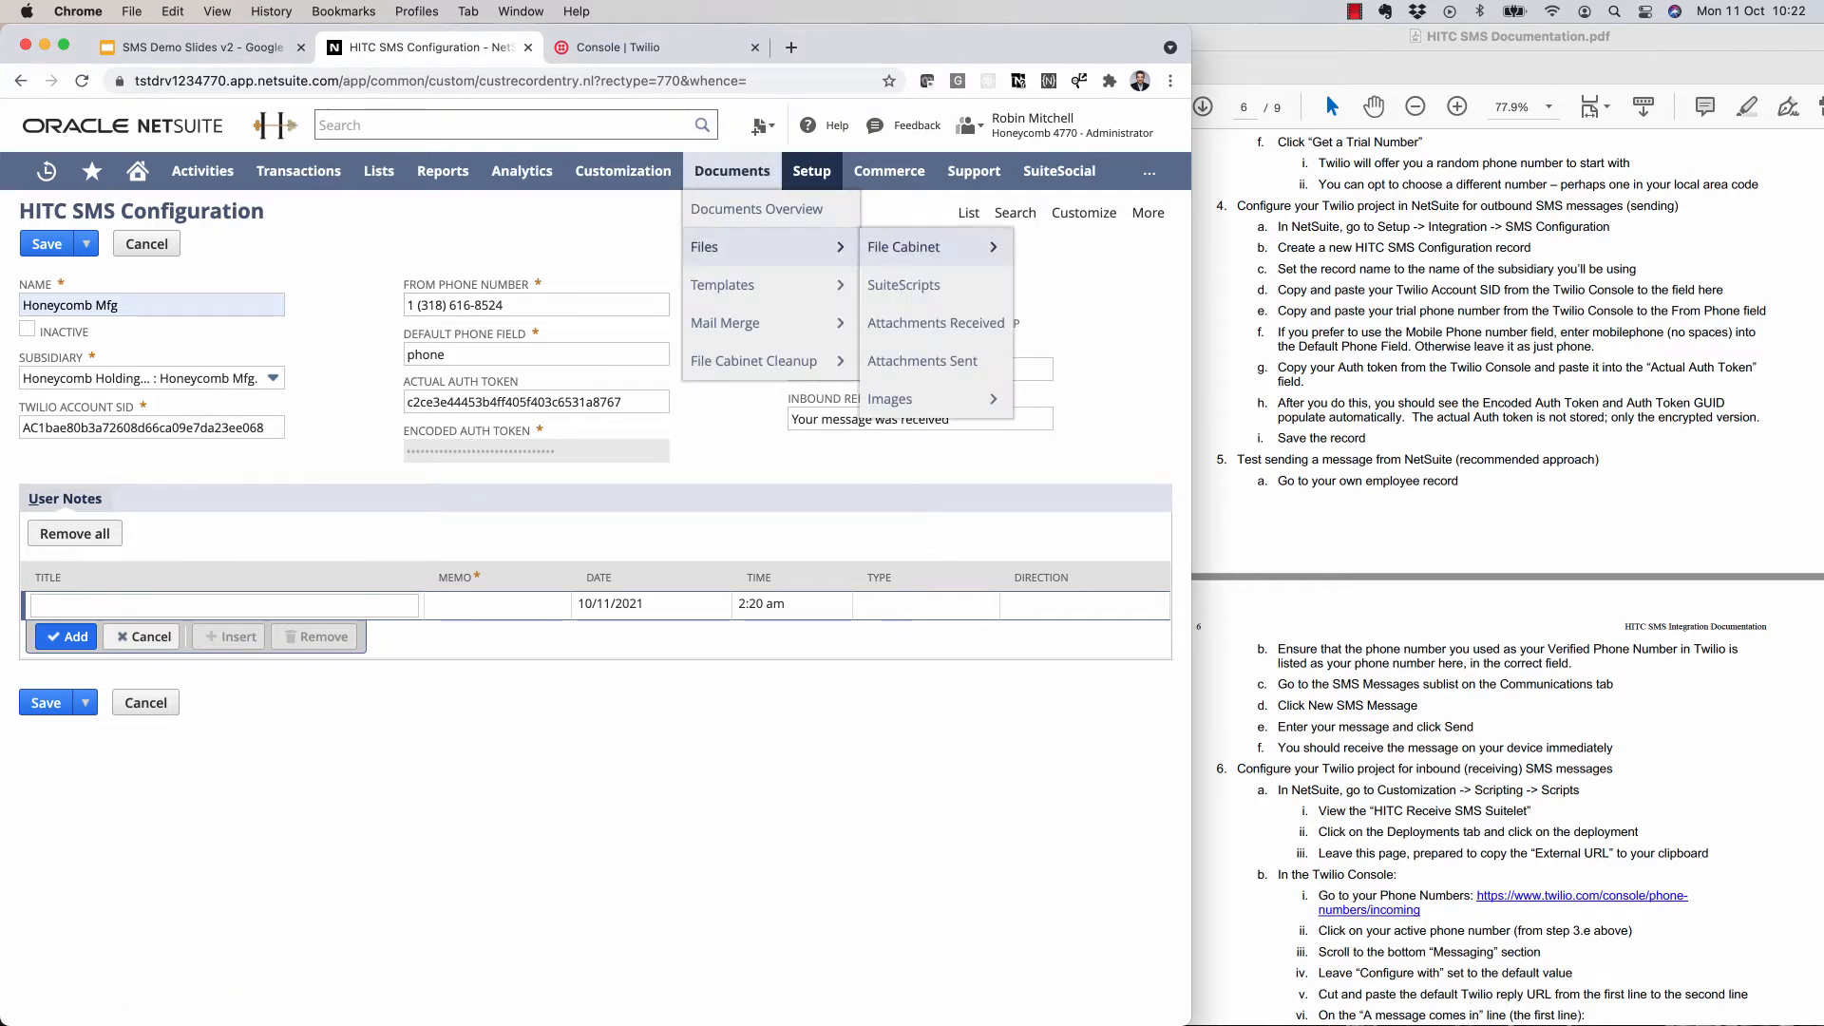
left_click(904, 247)
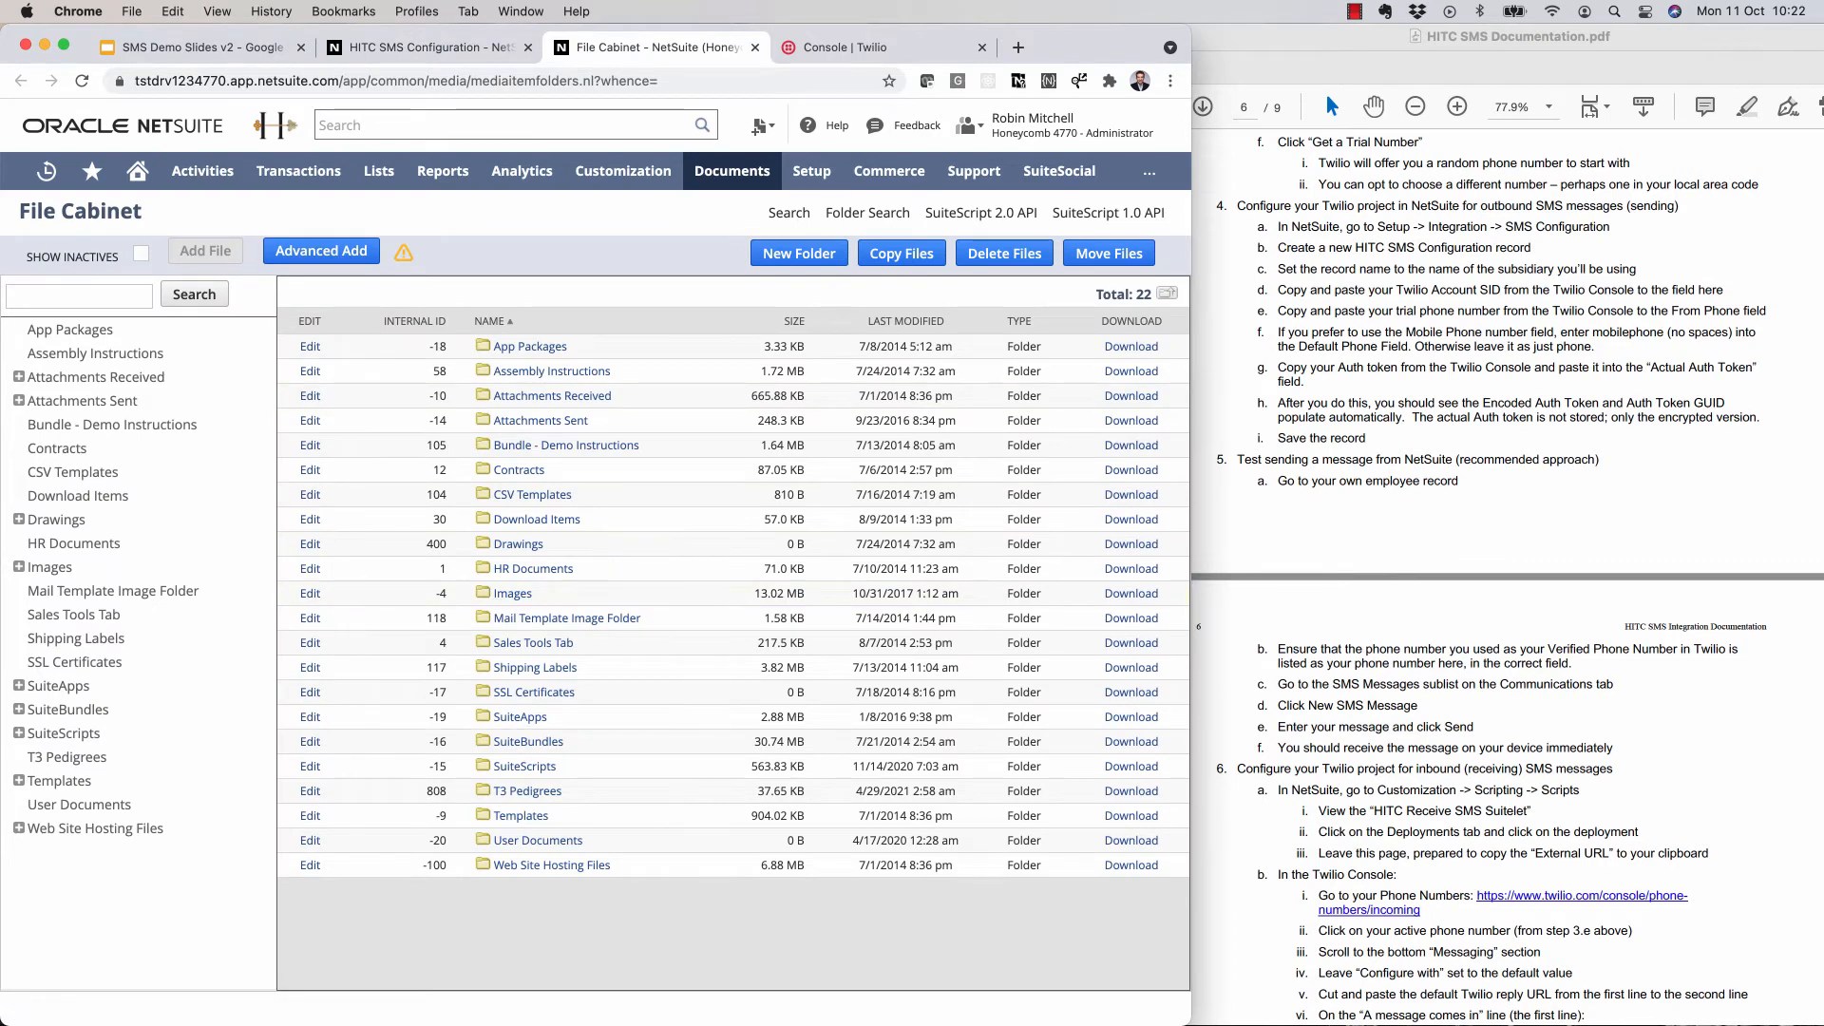
left_click(429, 48)
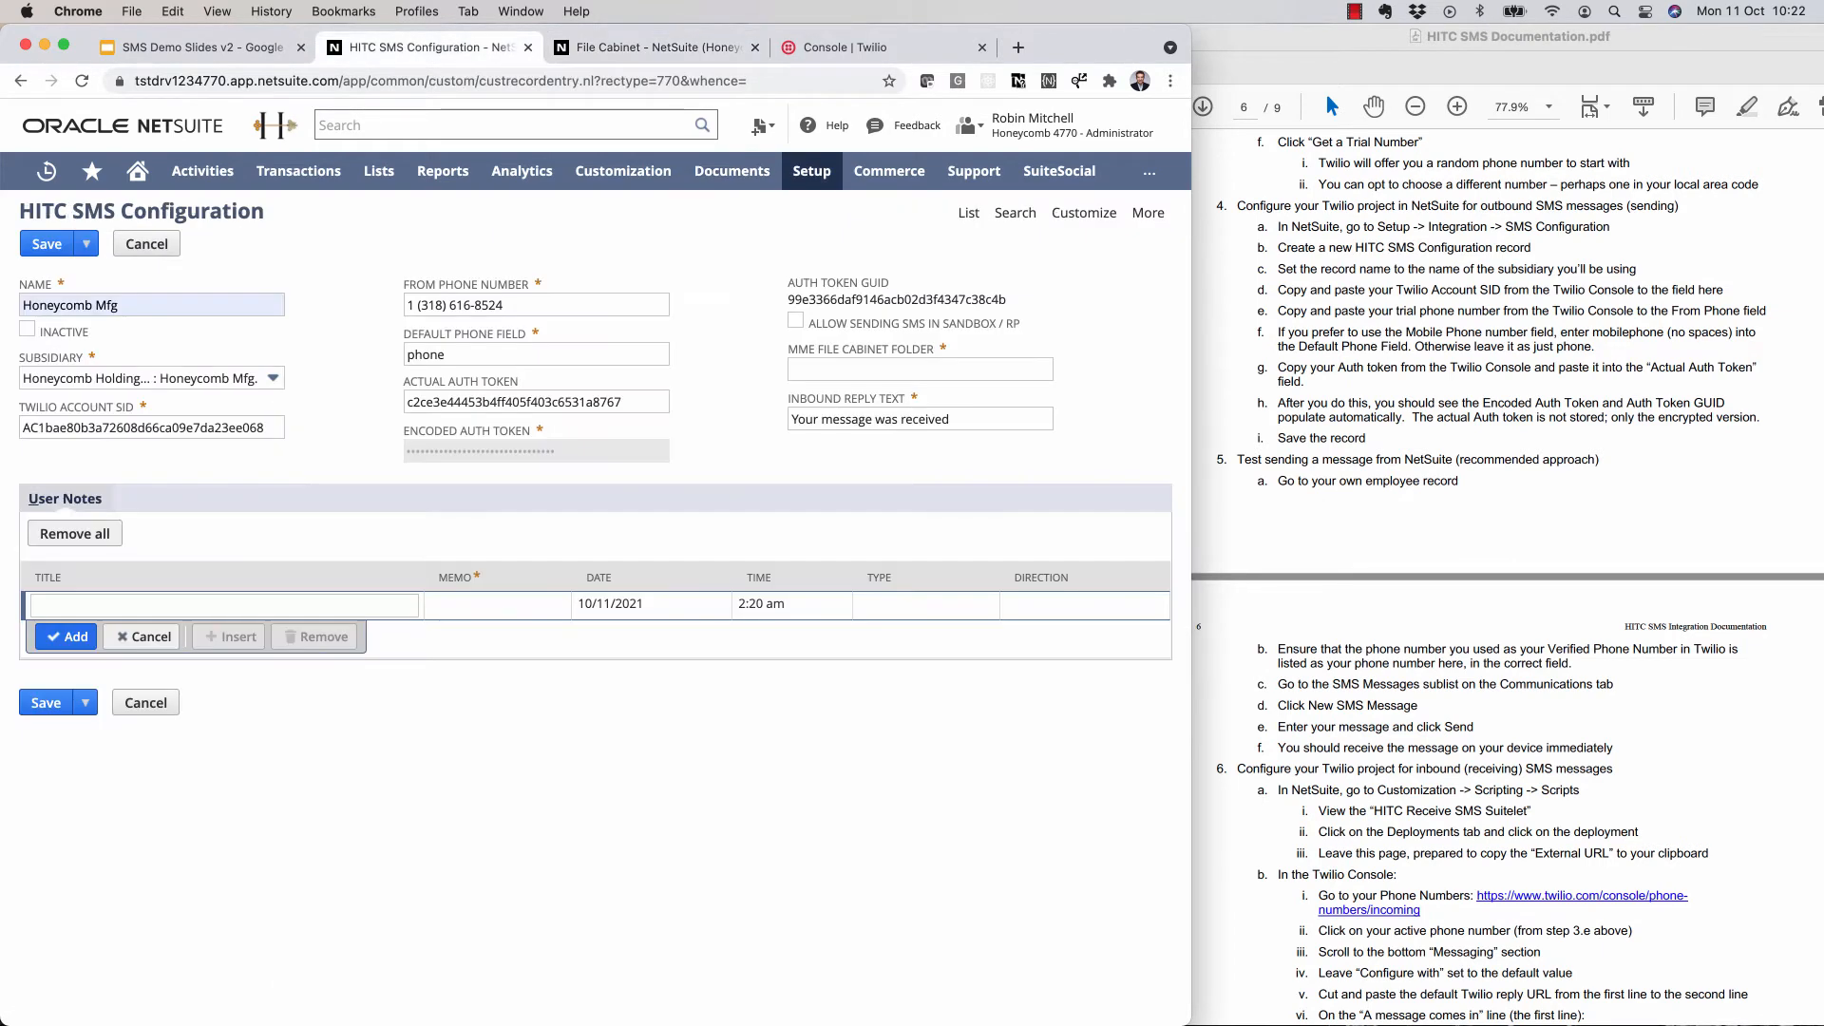
left_click(829, 368)
type("-4")
key("Tab")
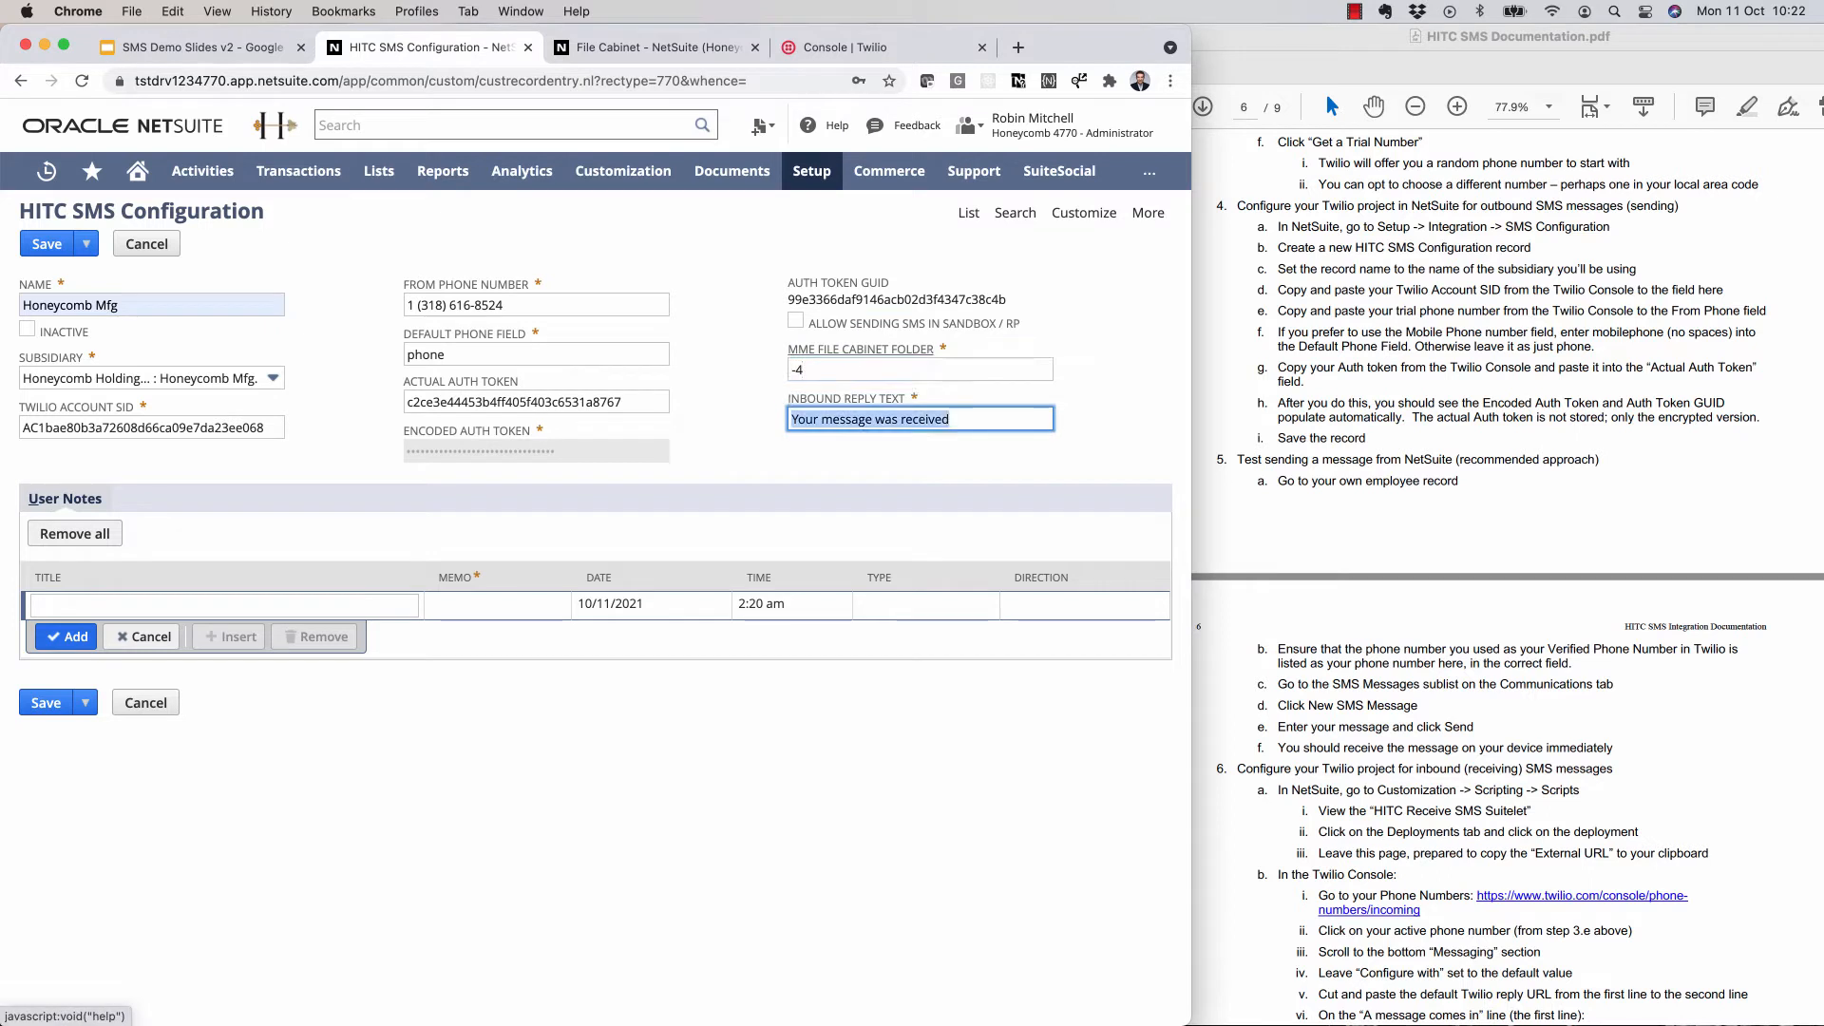
left_click(855, 461)
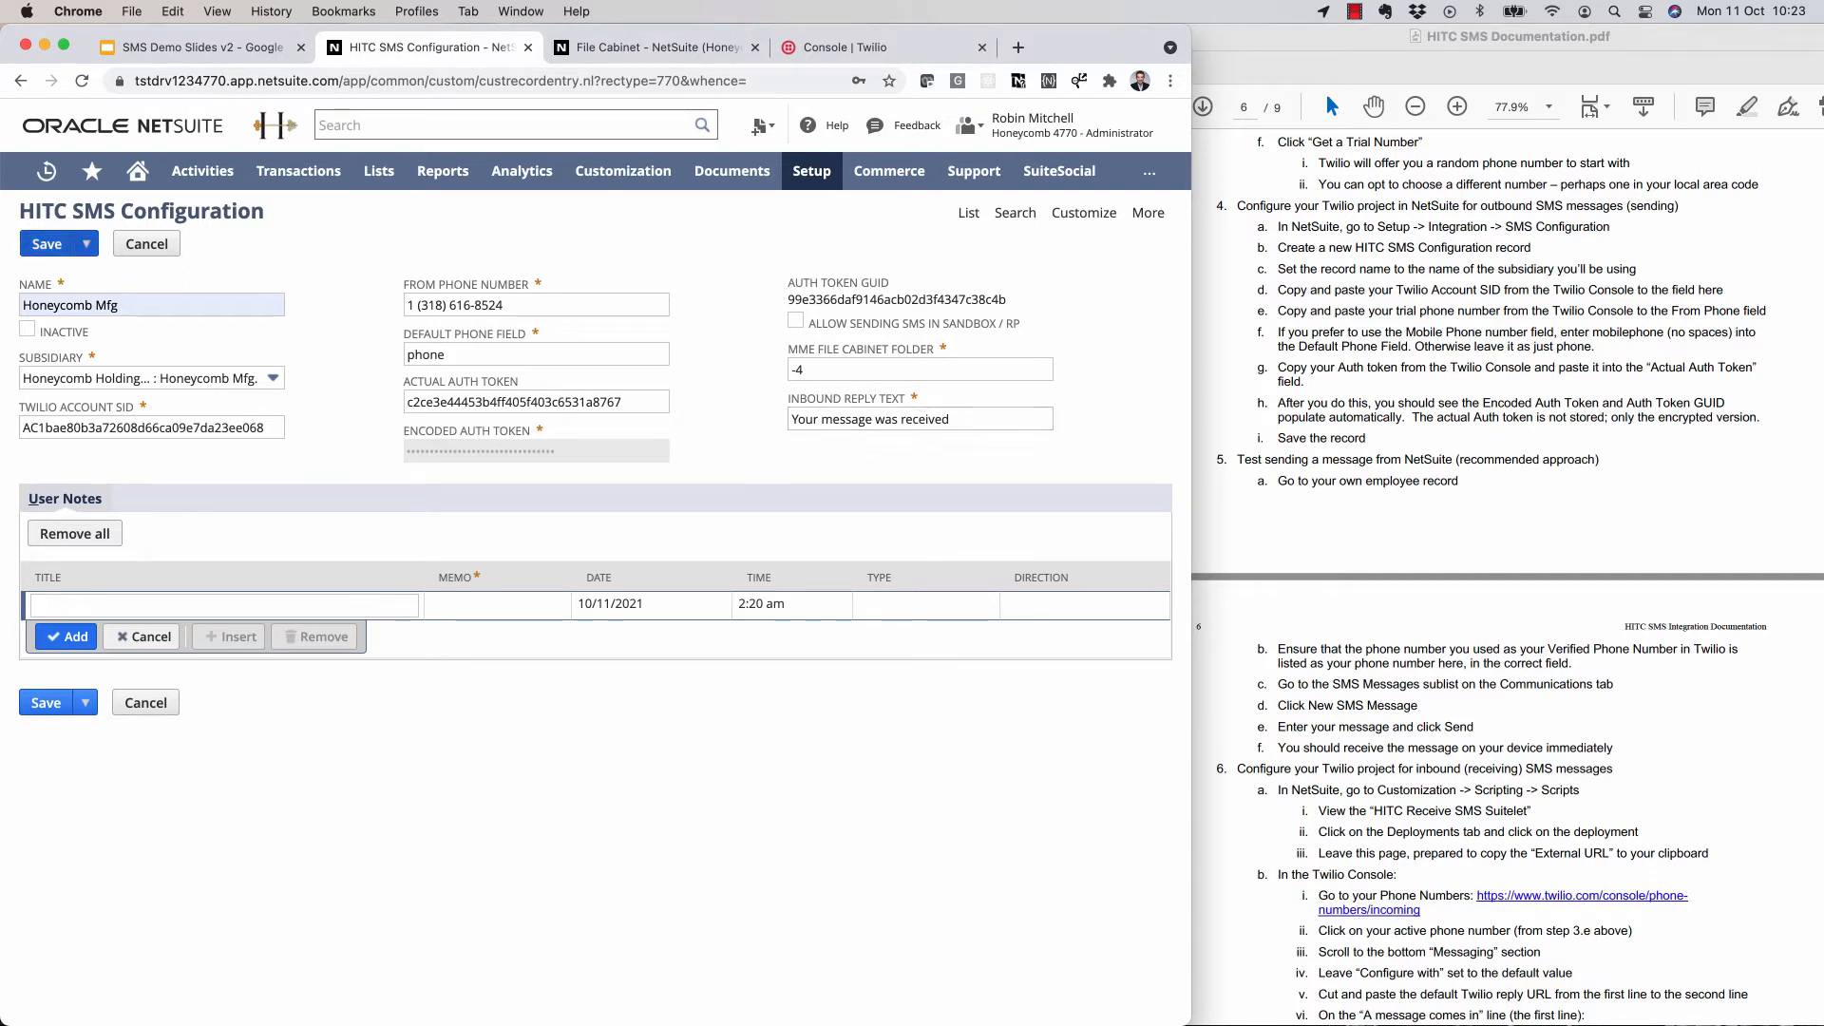
- Save the Honeycomb Mfg configuration and dismiss the browser's save-password prompt
left_click(46, 243)
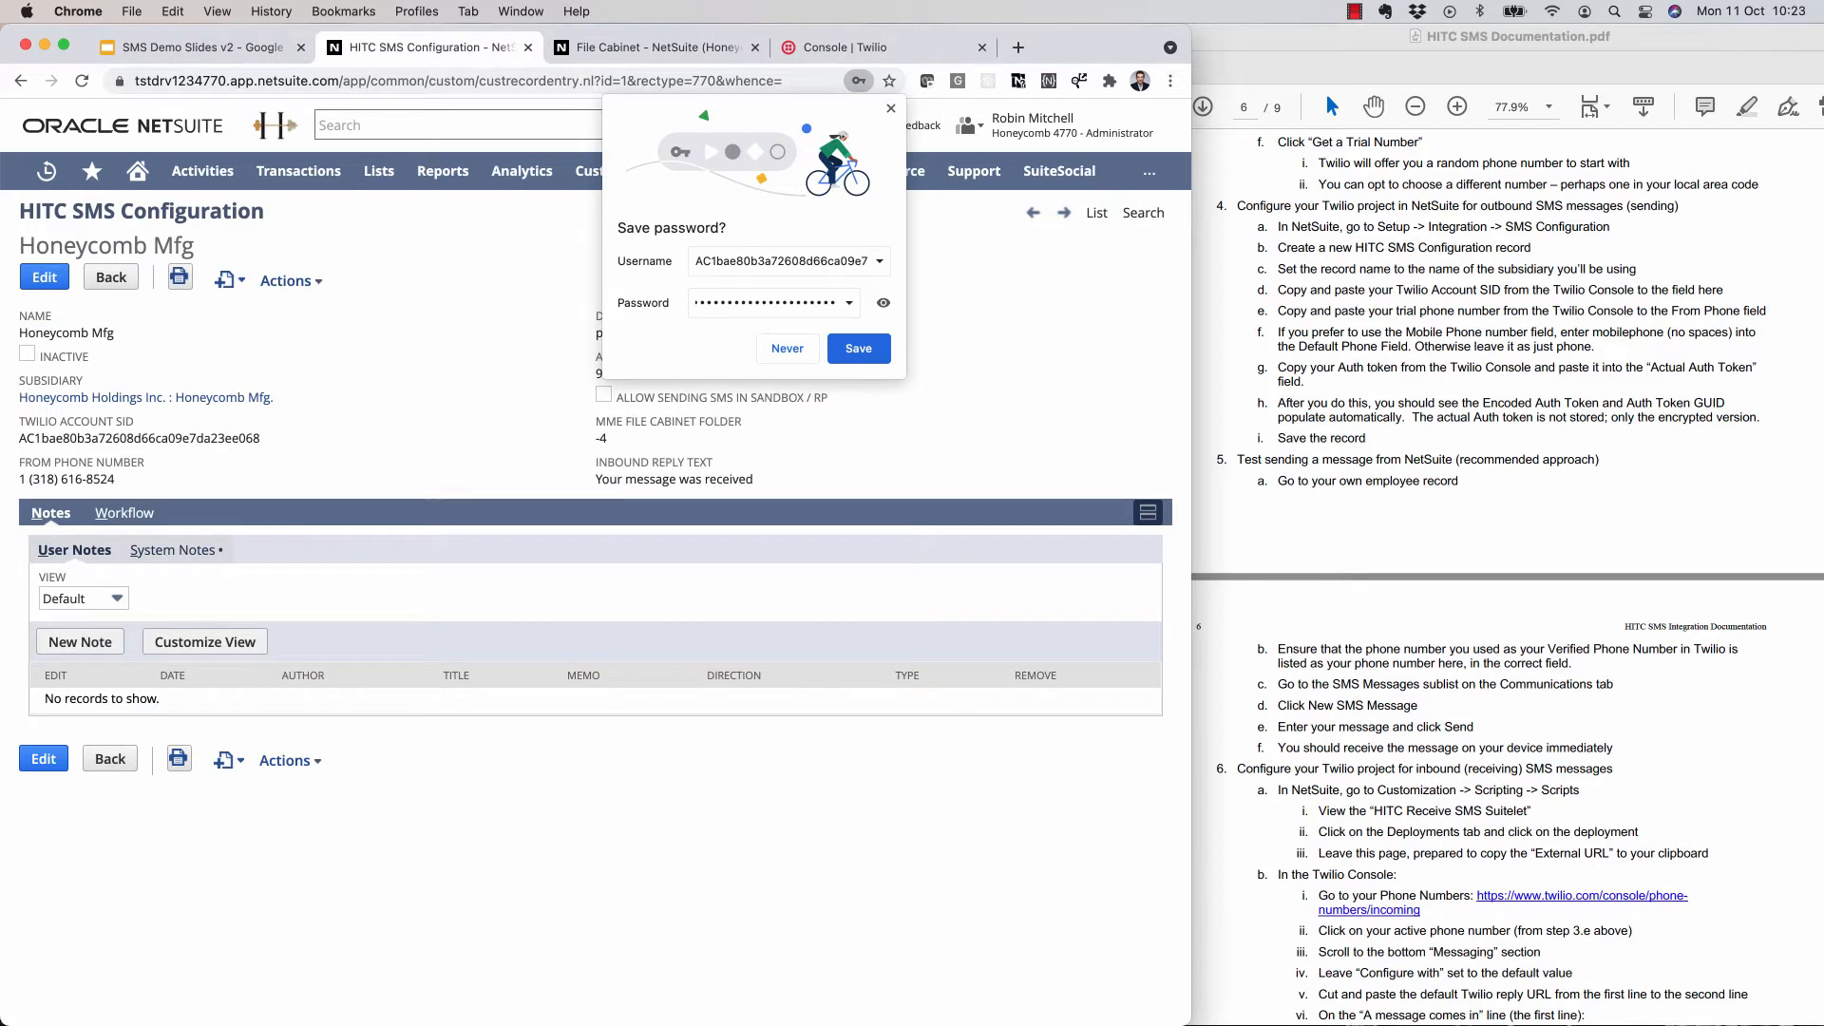
key("Escape")
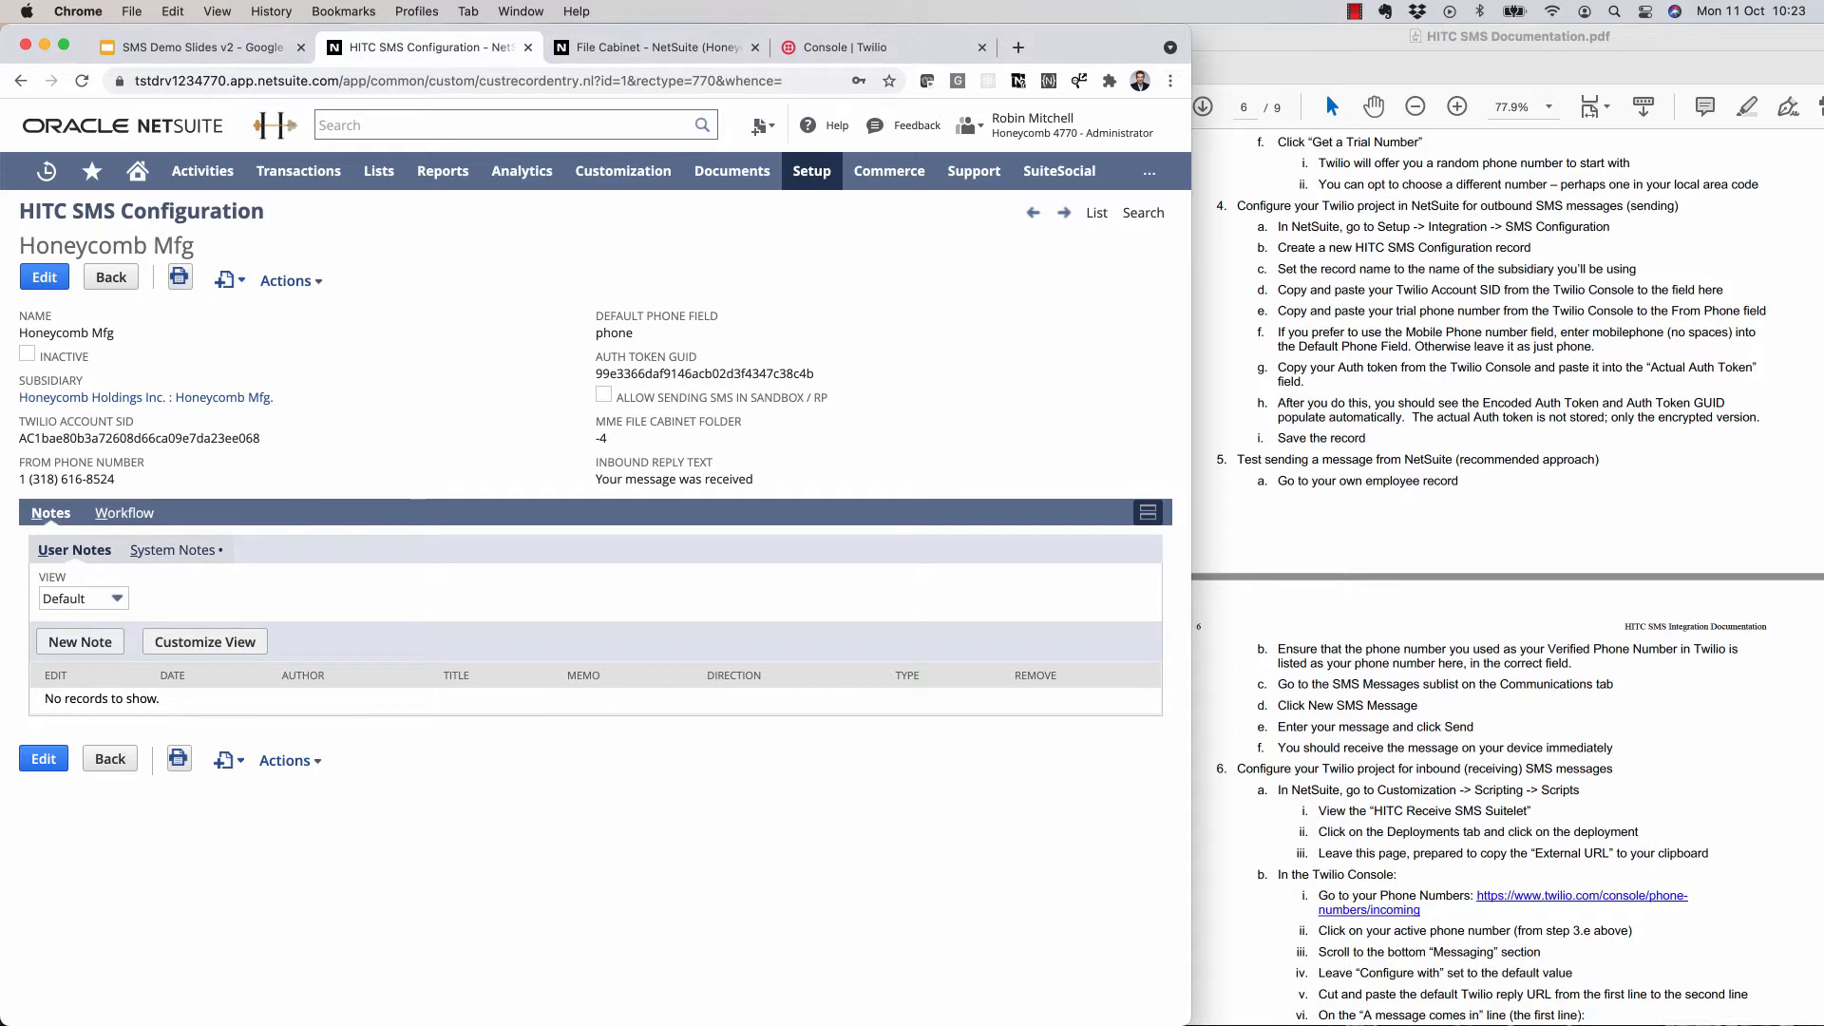
- Filter scripts to Suitelet and open HITC Receive SMS Suitelet's HITC SMS Conversation Suitelet deployment
scroll(1508, 576, "down", 5)
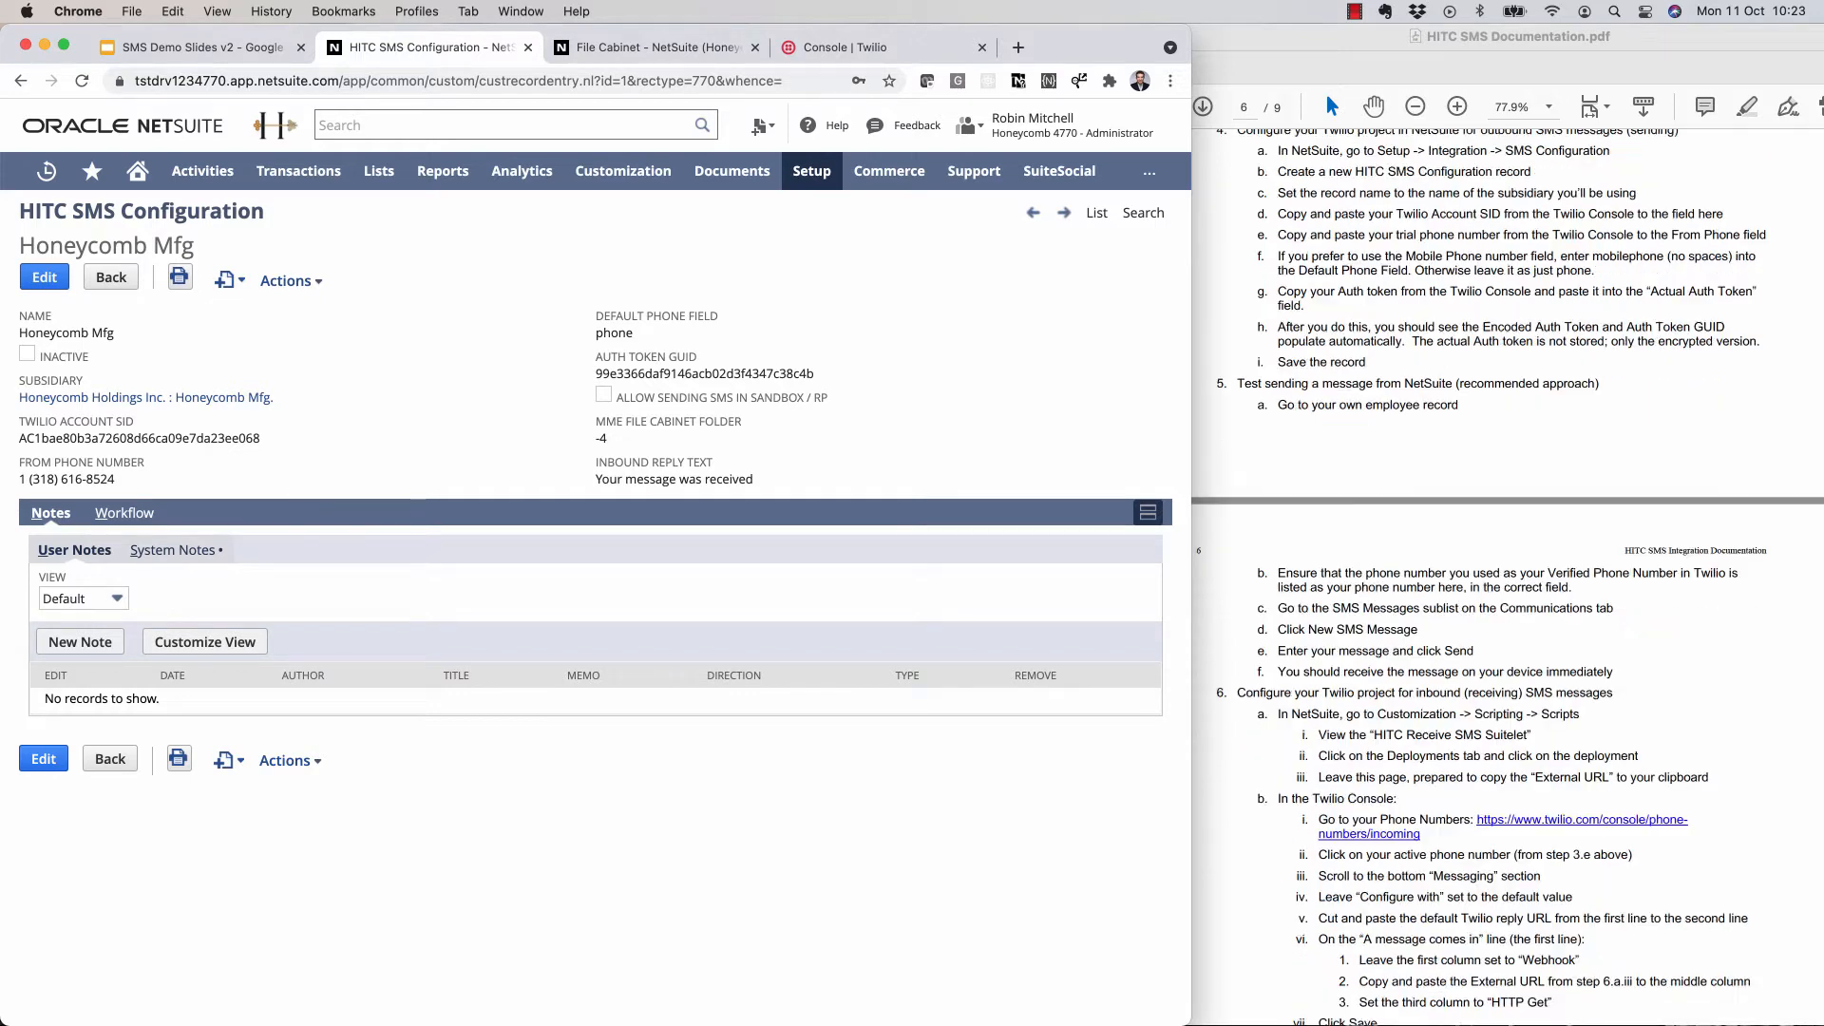
scroll(1508, 577, "down", 2)
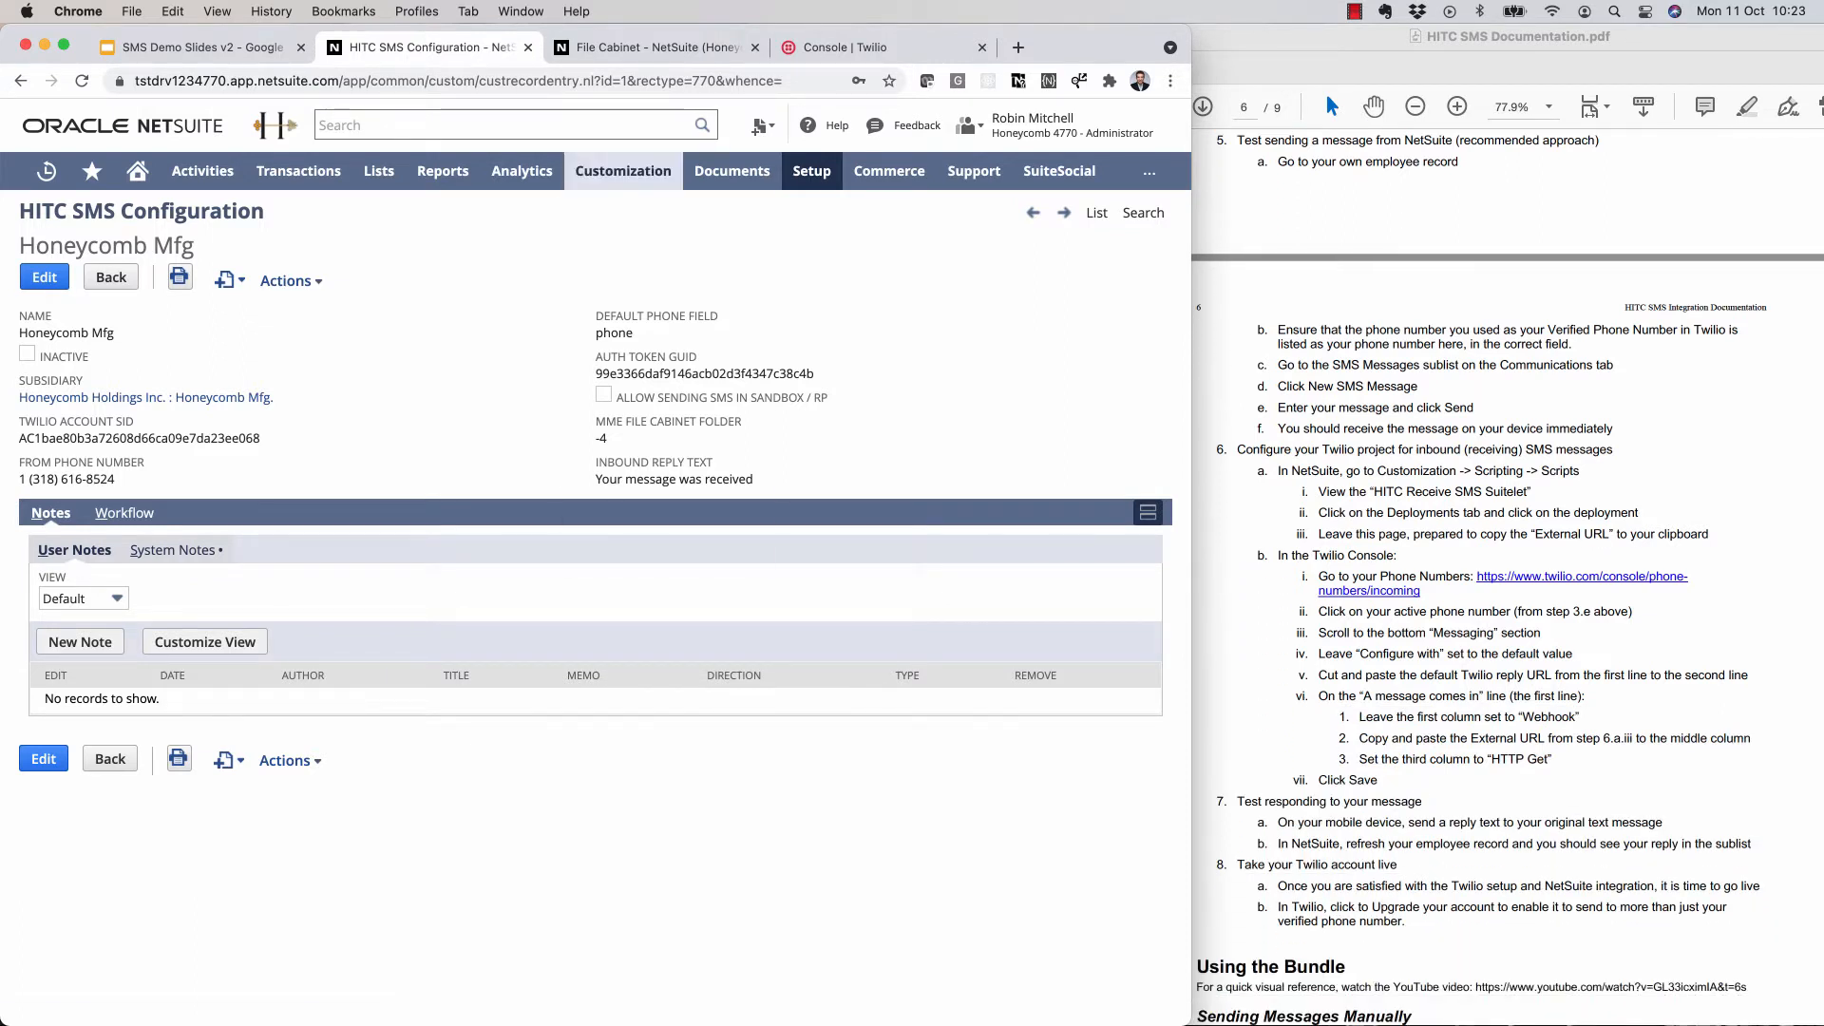
mouse_move(624, 172)
mouse_move(627, 324)
left_click(798, 323)
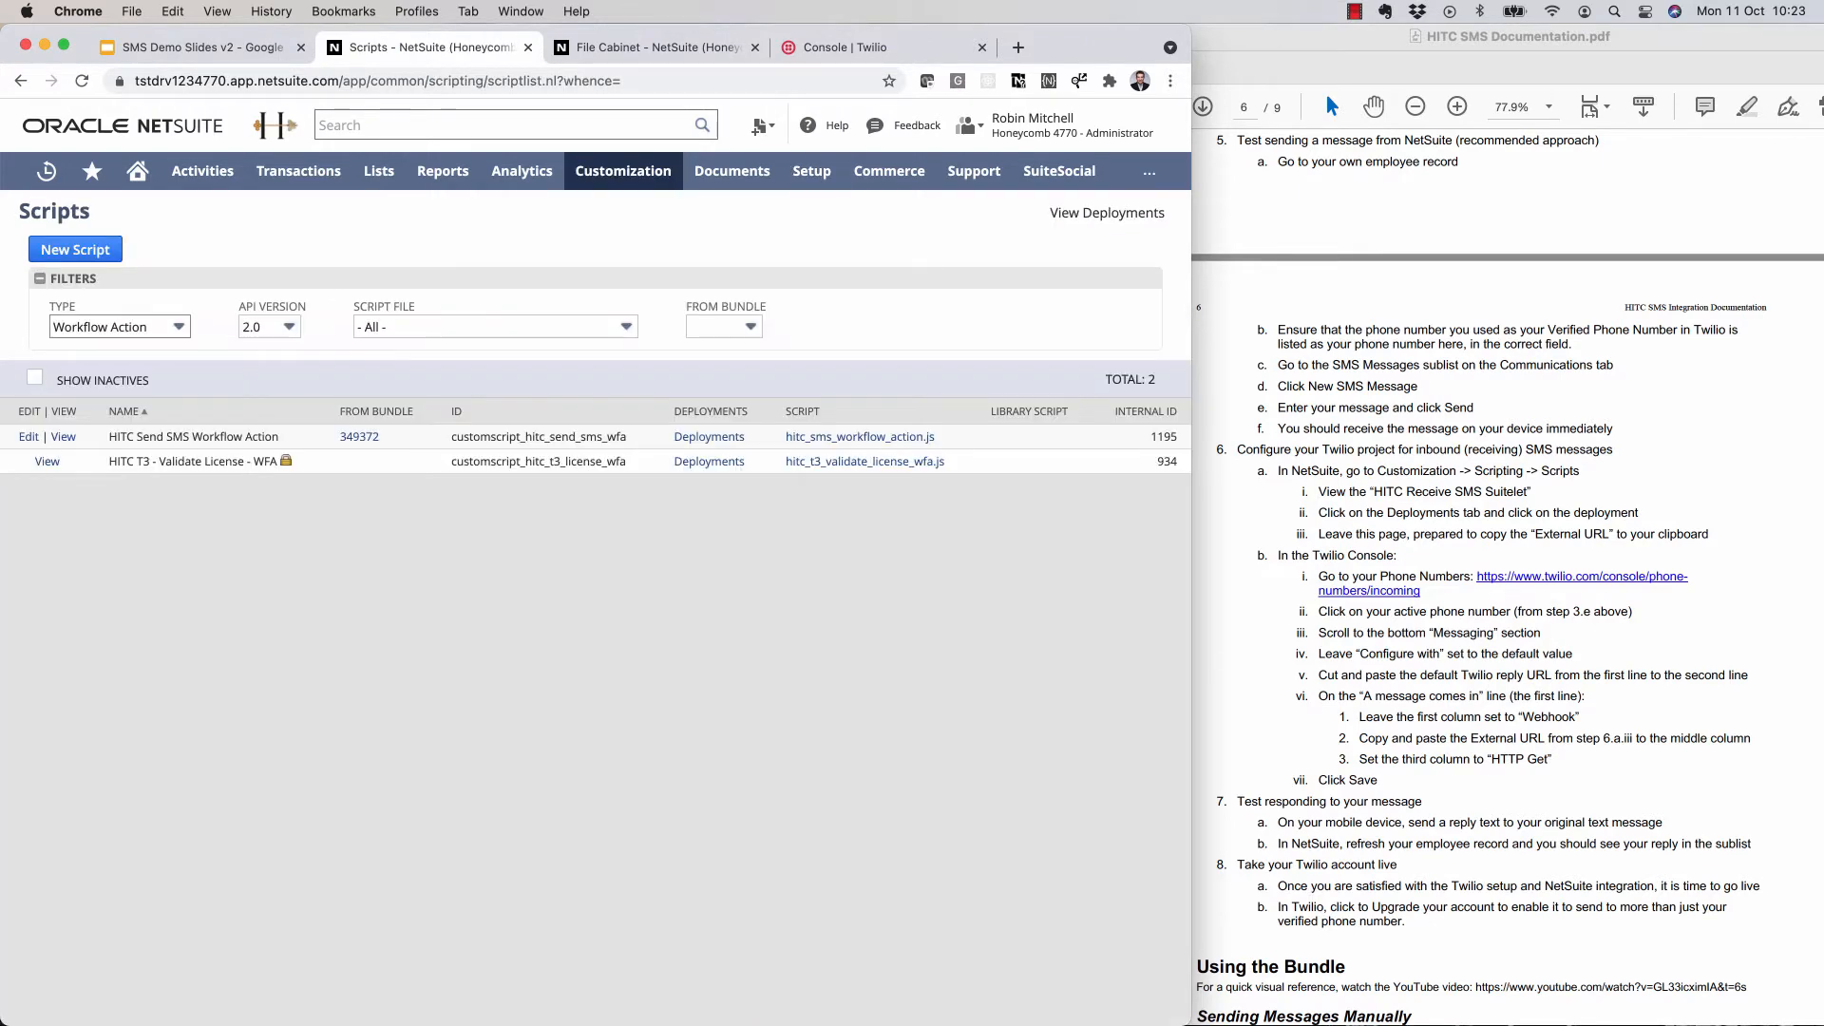
left_click(173, 327)
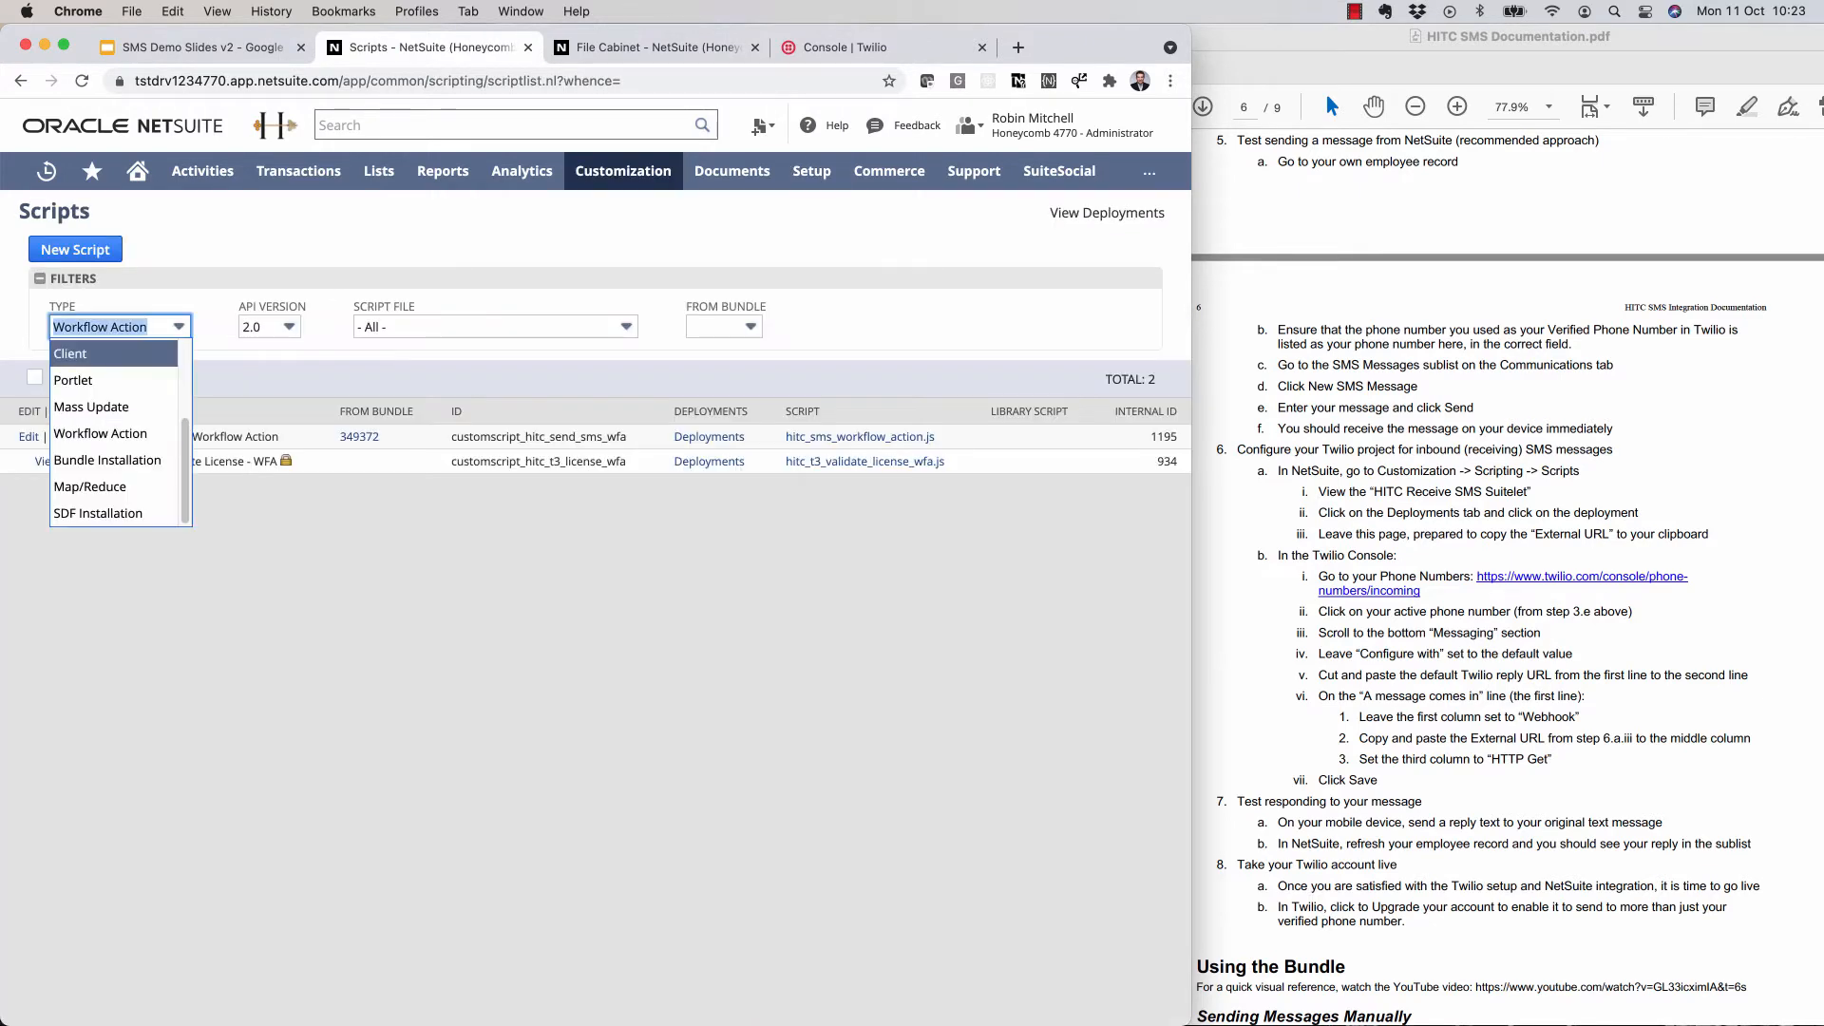
scroll(152, 355, "up", 3)
left_click(114, 378)
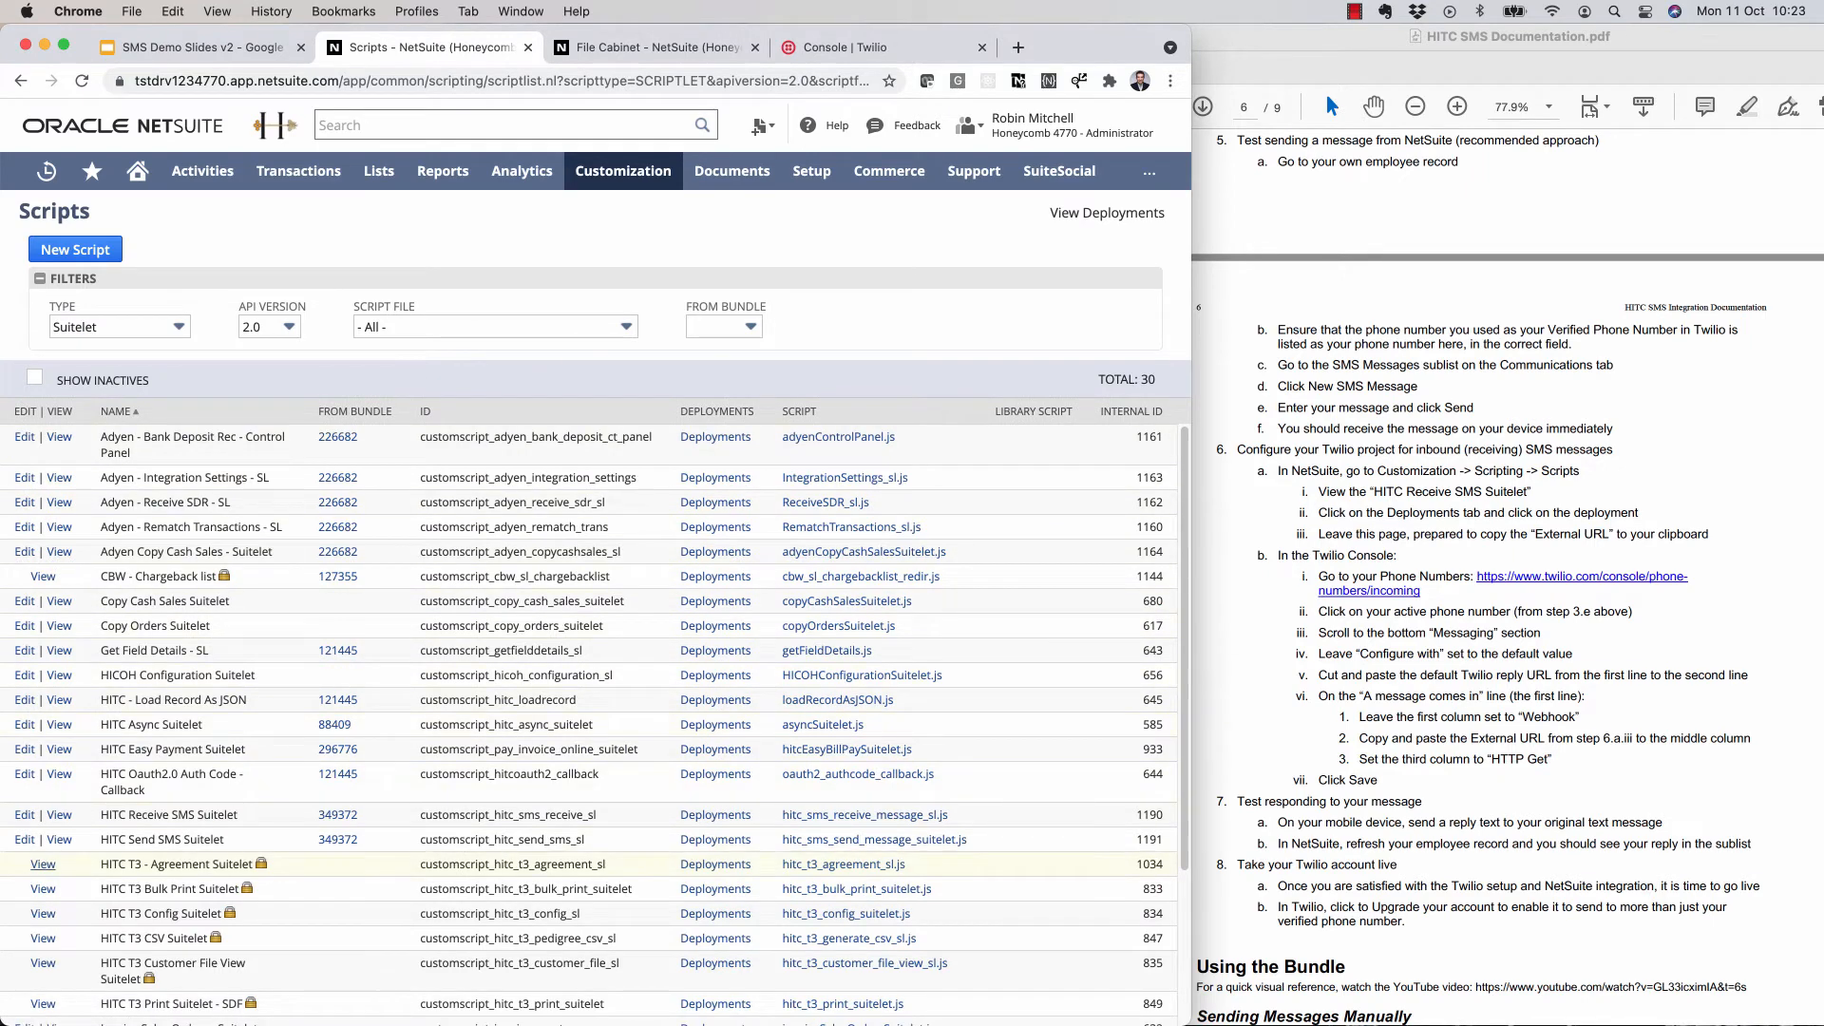
left_click(59, 814)
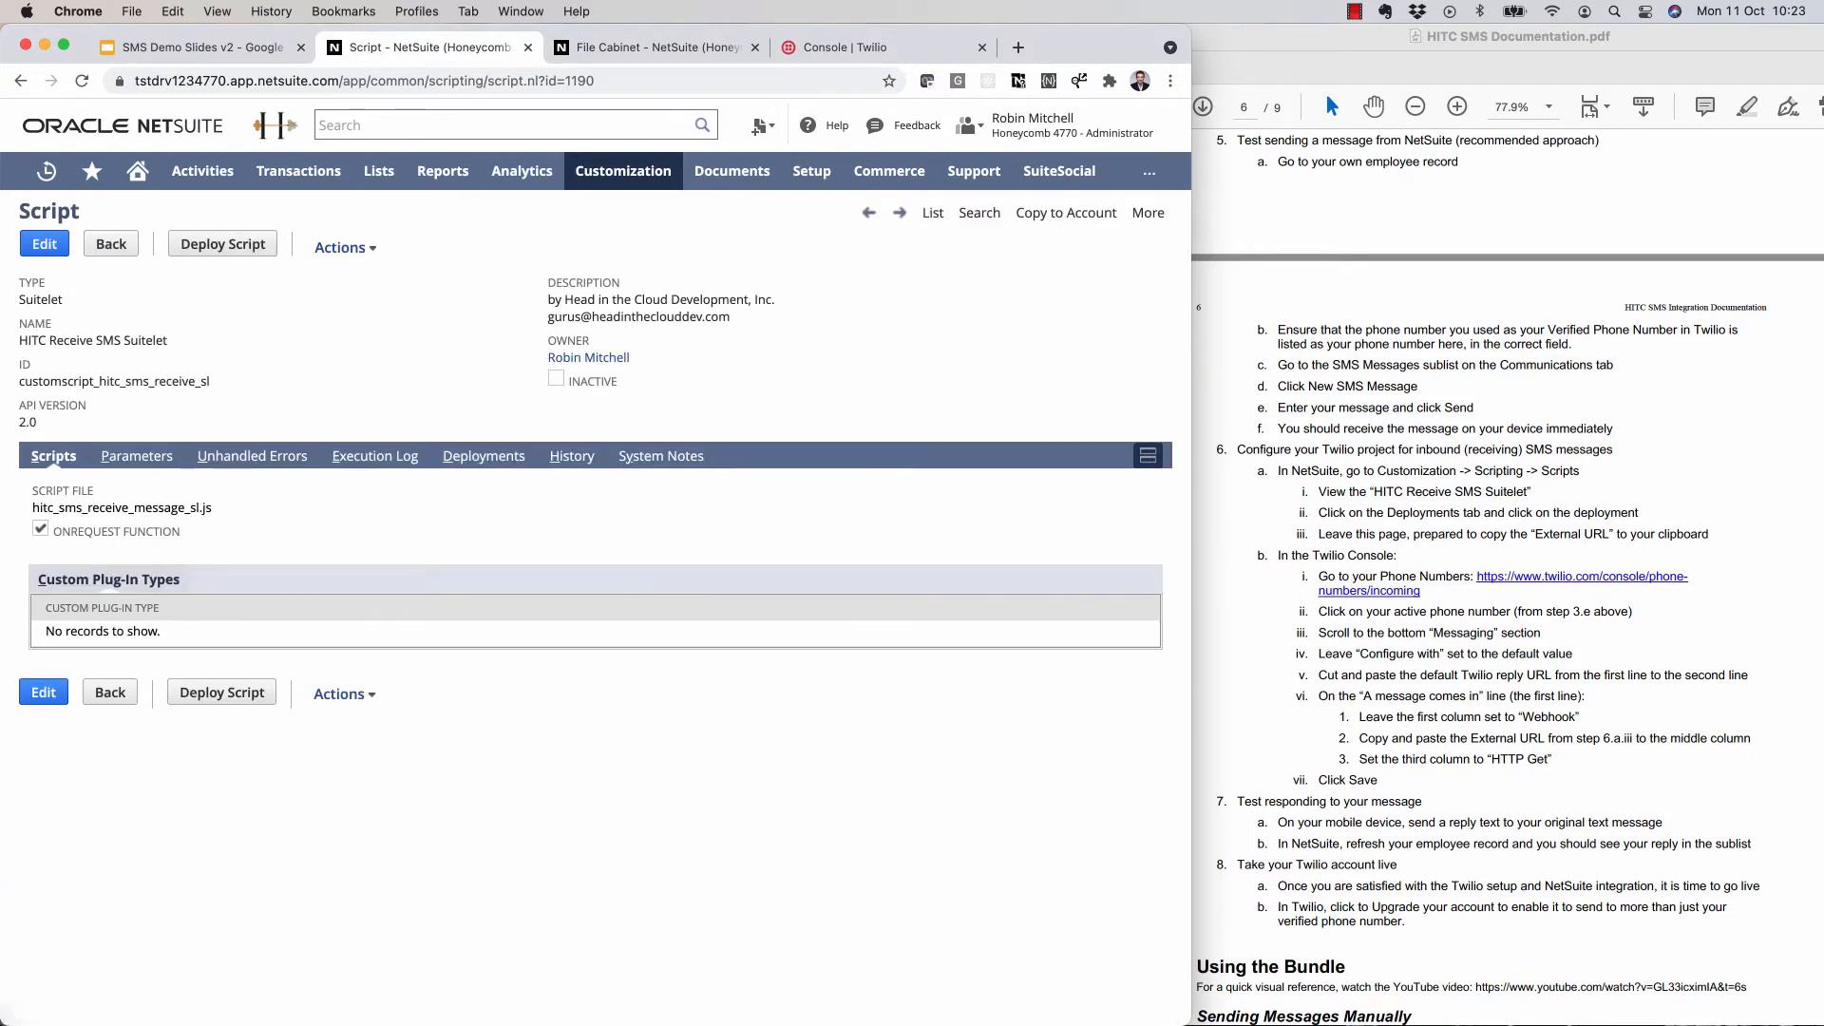
left_click(484, 456)
left_click(125, 521)
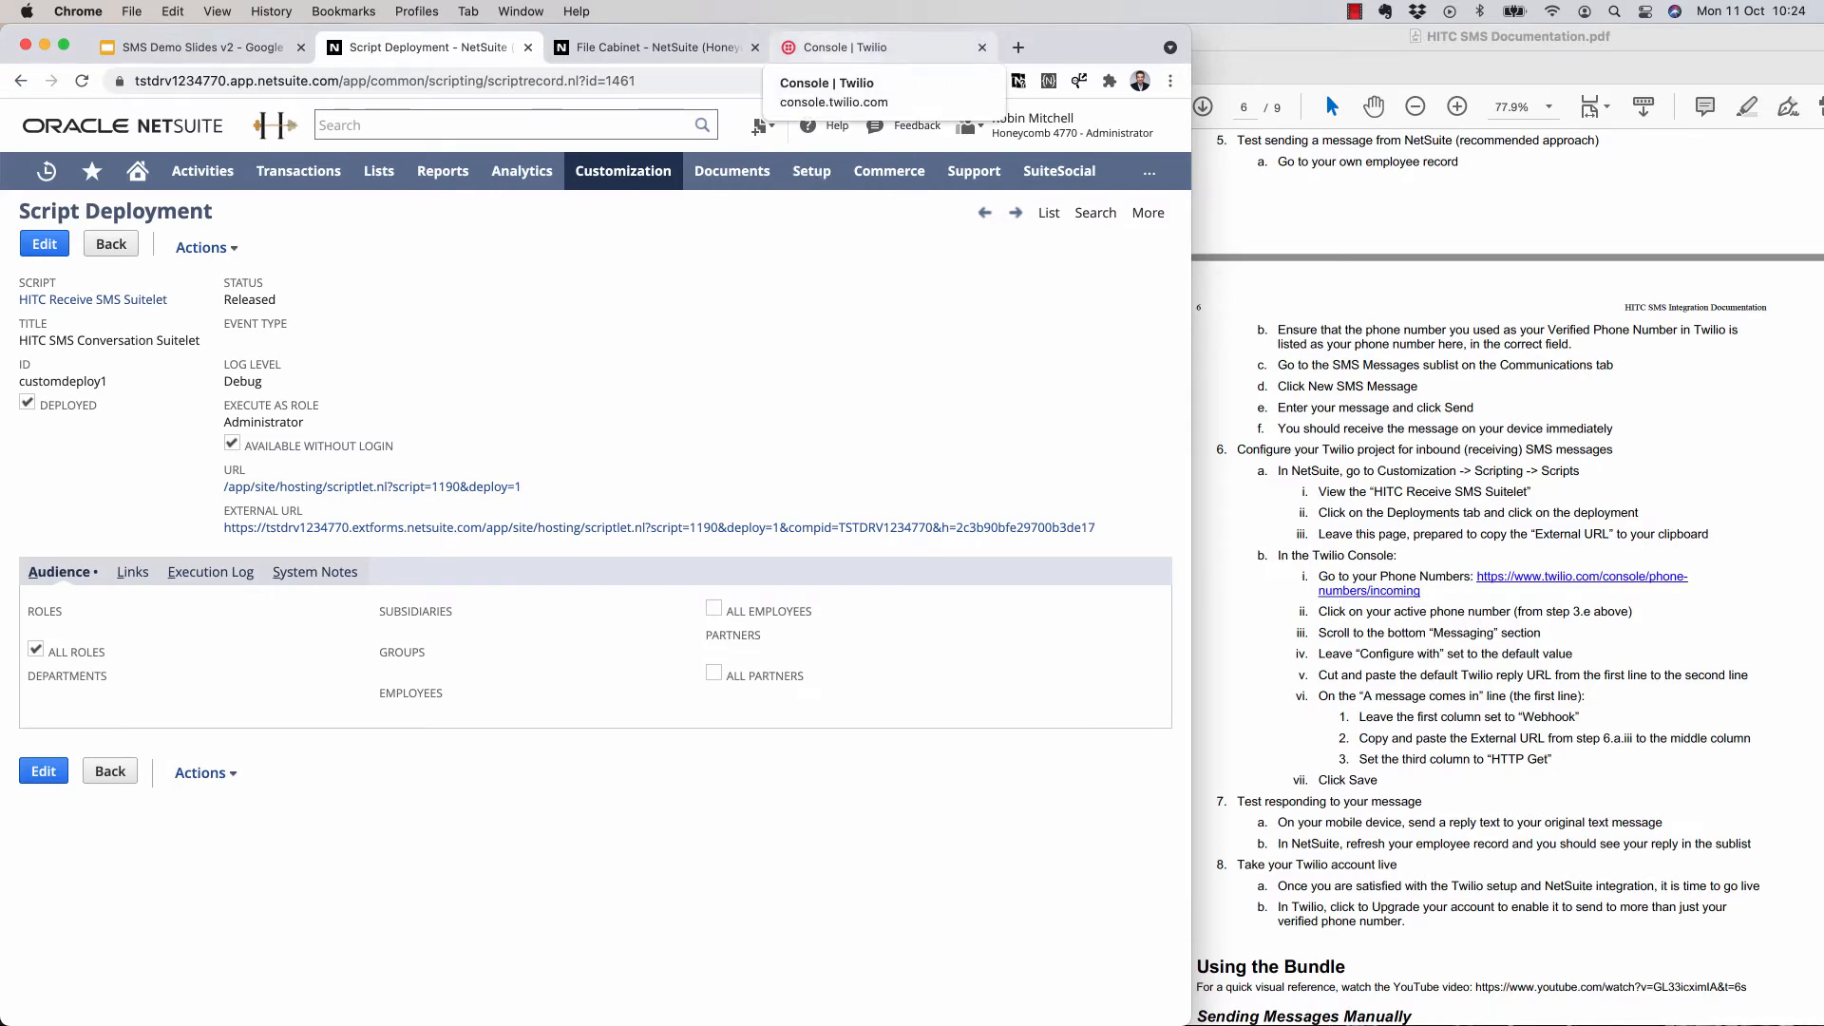
- In Twilio, open the trial number's configuration page from Phone Numbers > Manage > Active numbers
left_click(836, 47)
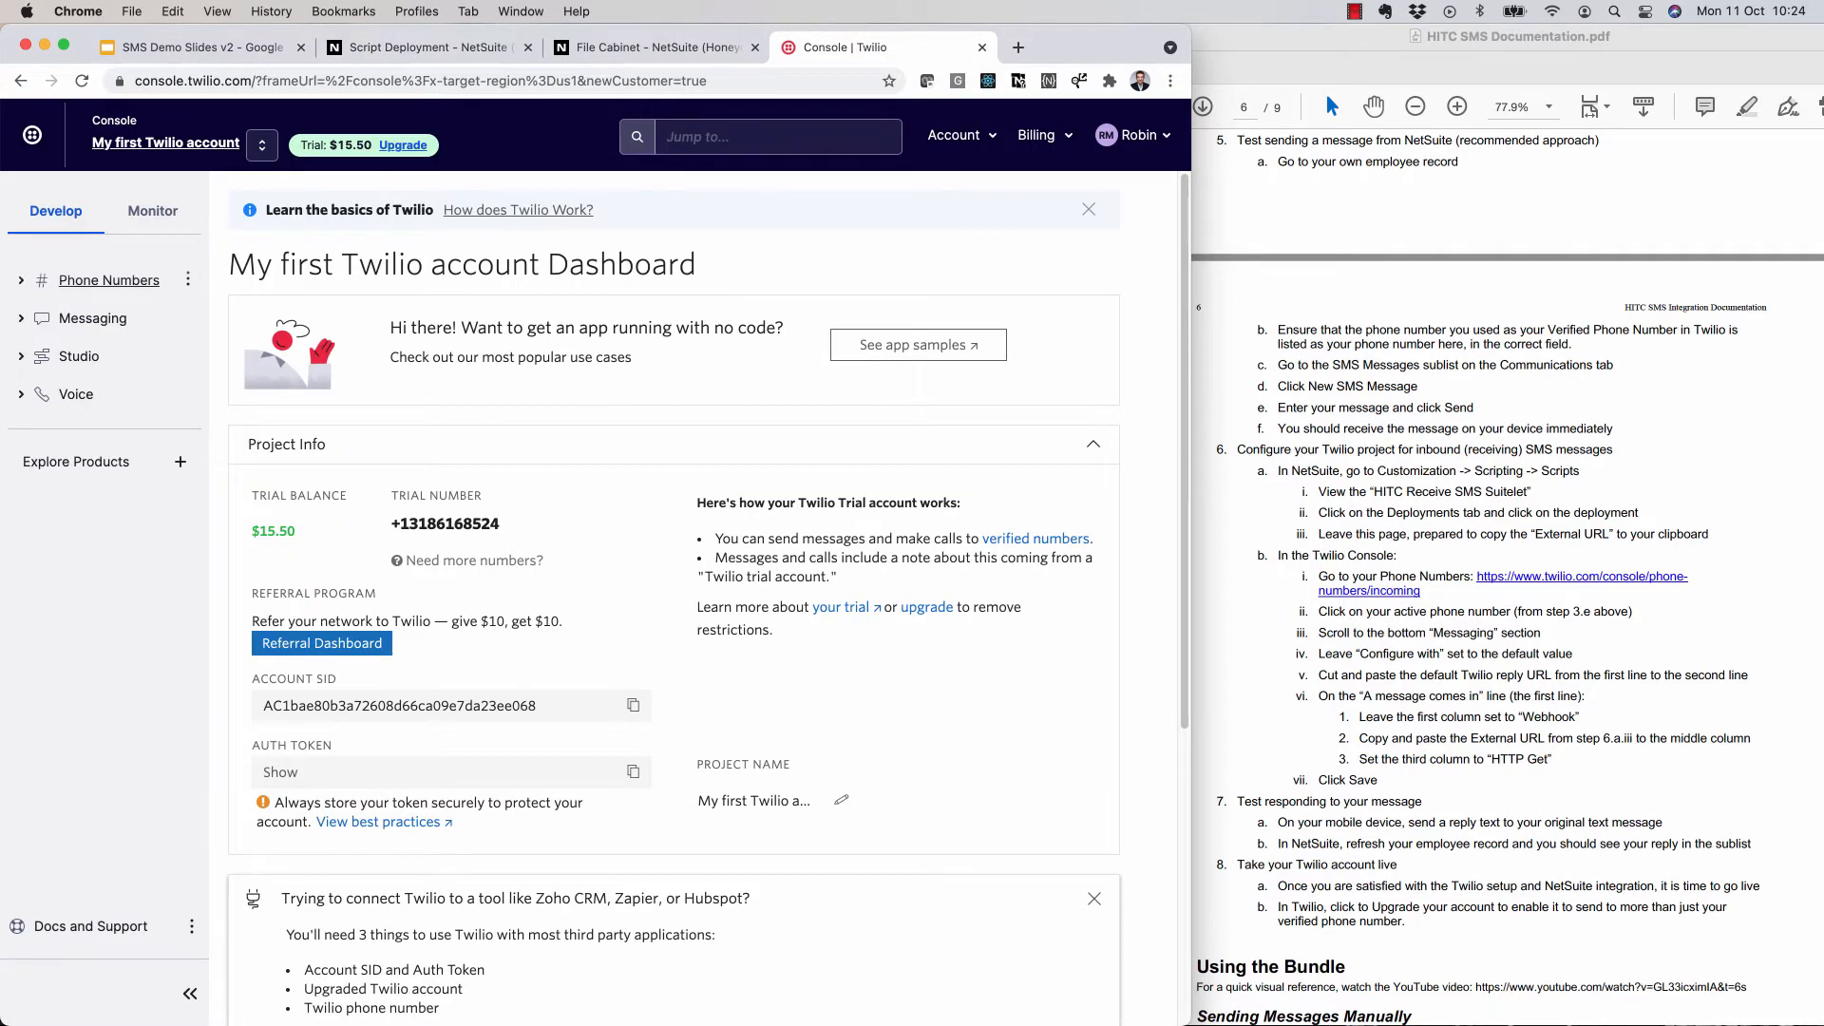
left_click(110, 279)
left_click(93, 316)
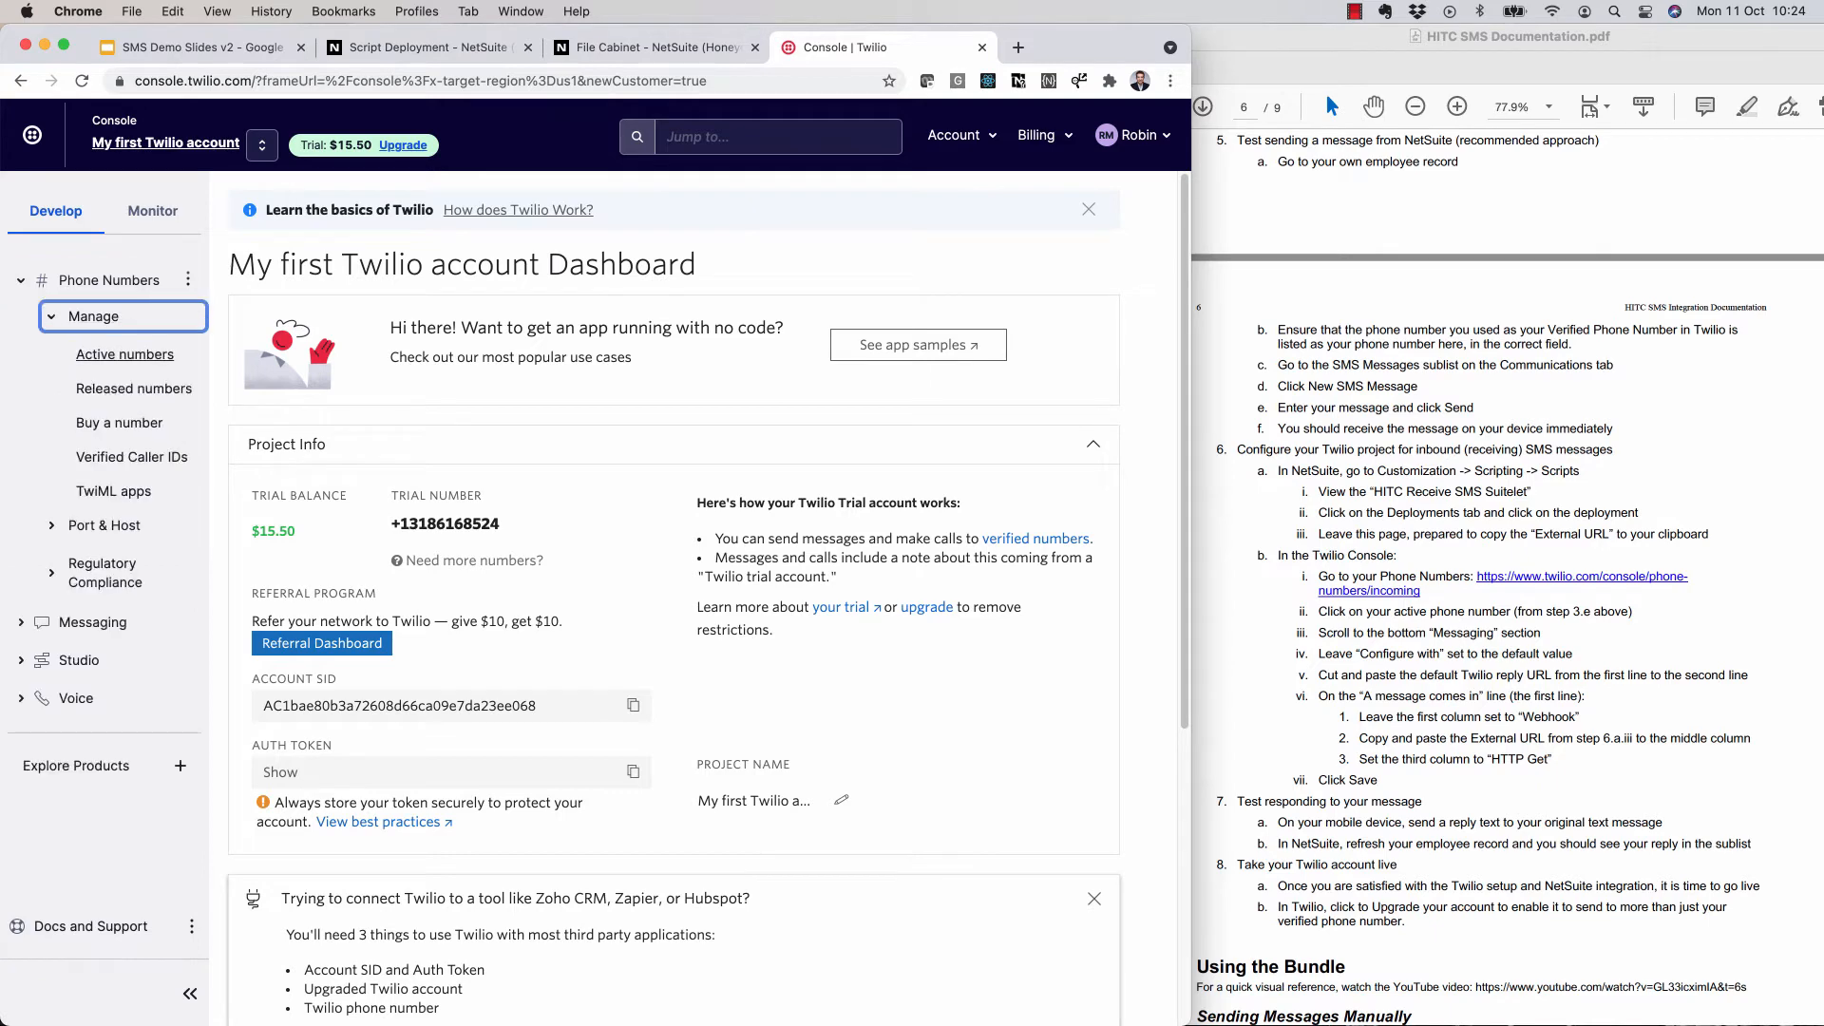
left_click(124, 354)
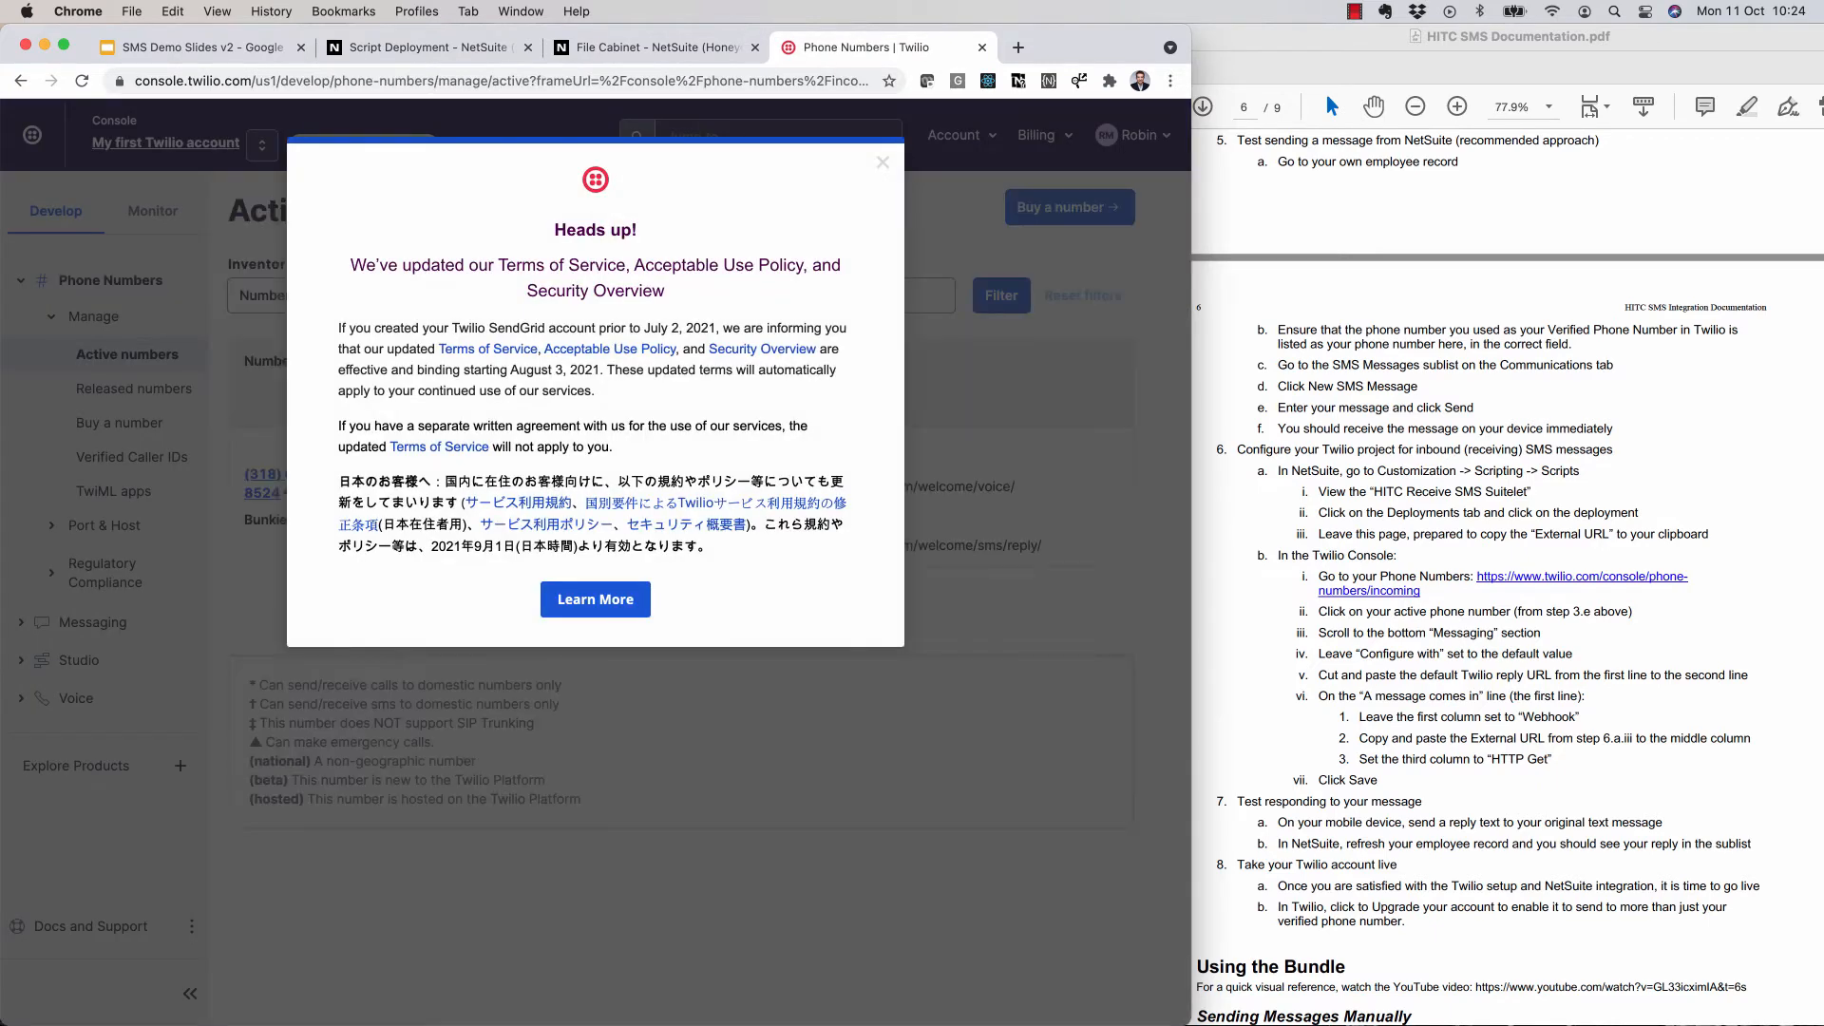
left_click(882, 162)
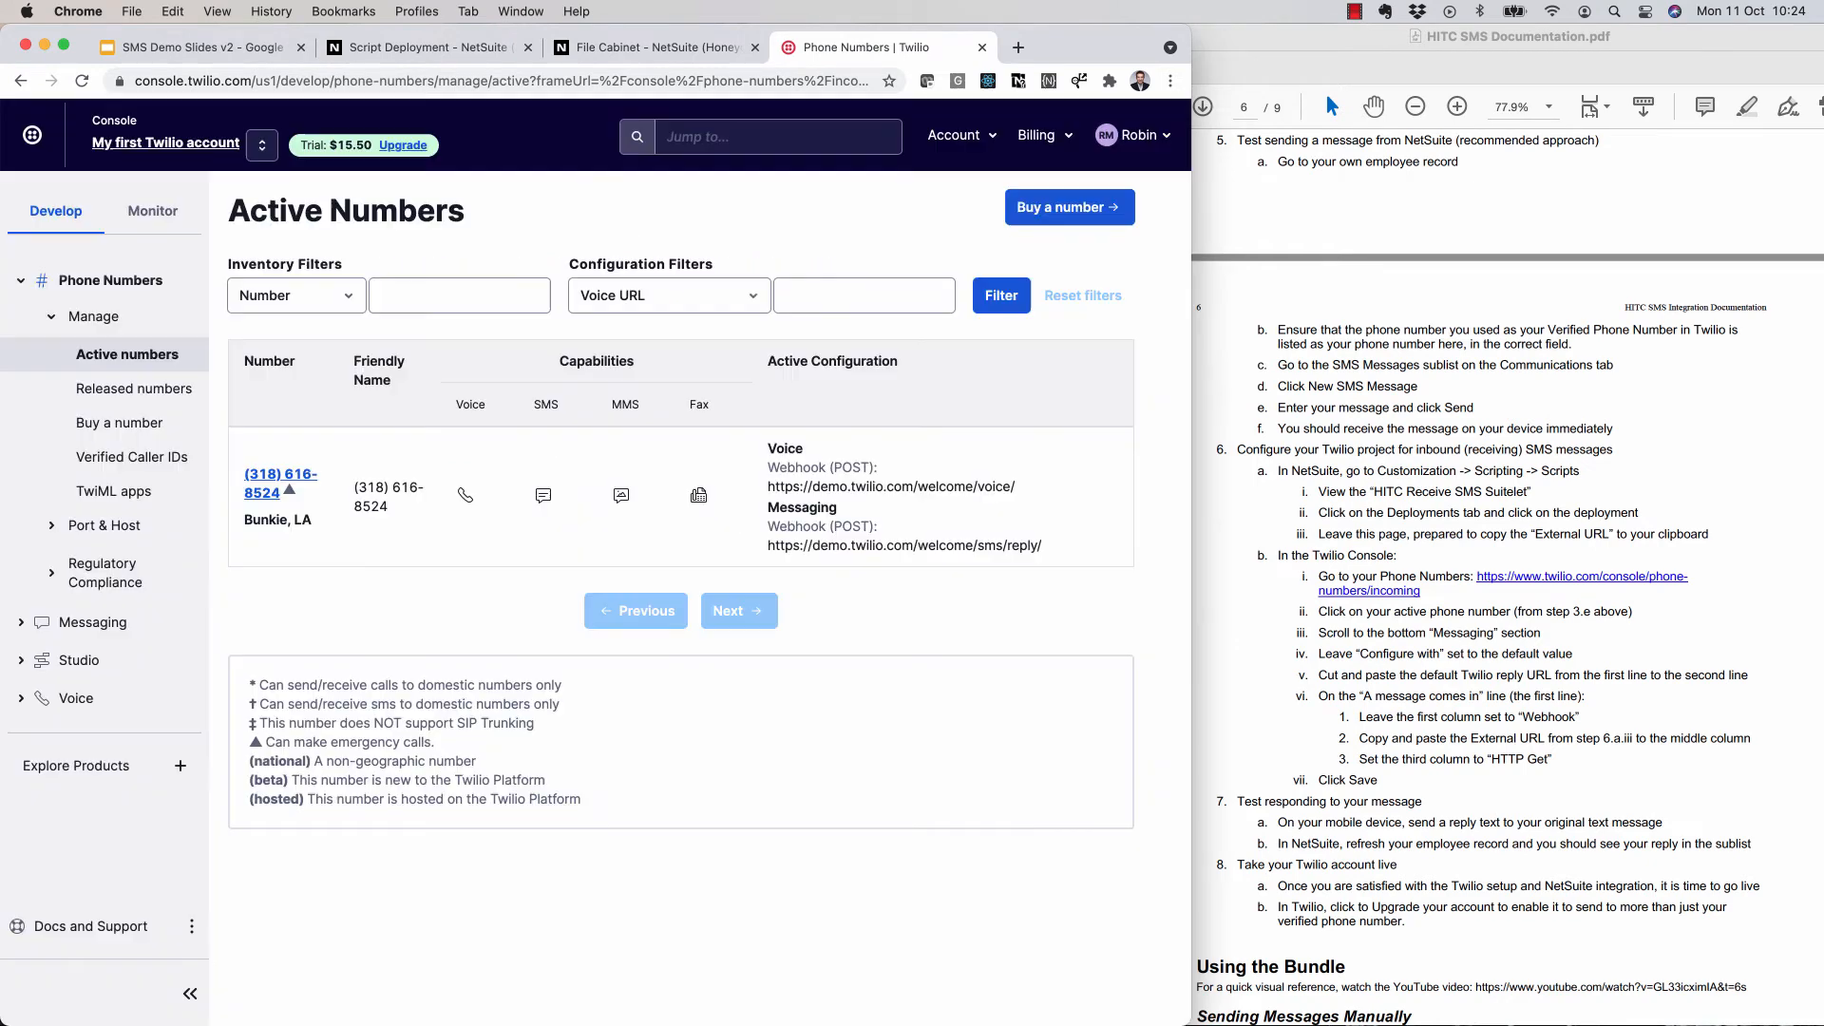
left_click(281, 483)
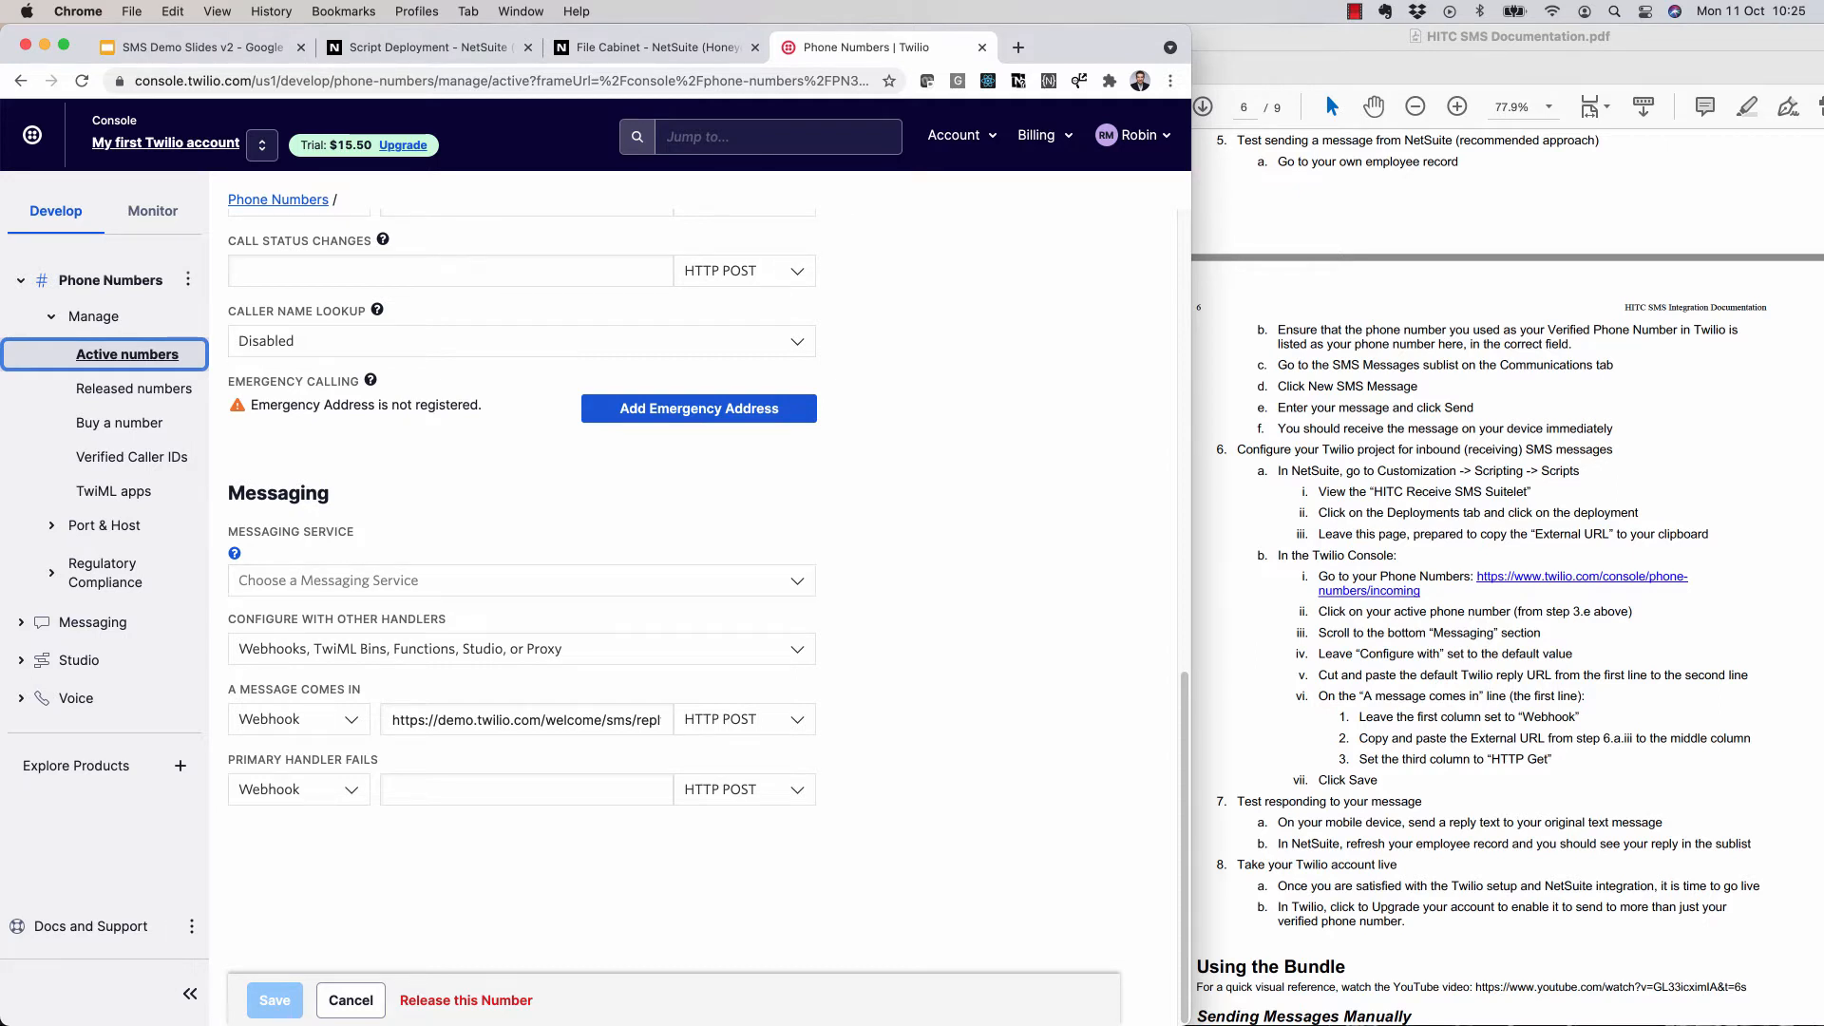
- Move the demo reply URL from 'A message comes in' to the 'Primary handler fails' field
triple_click(527, 720)
key("super+x")
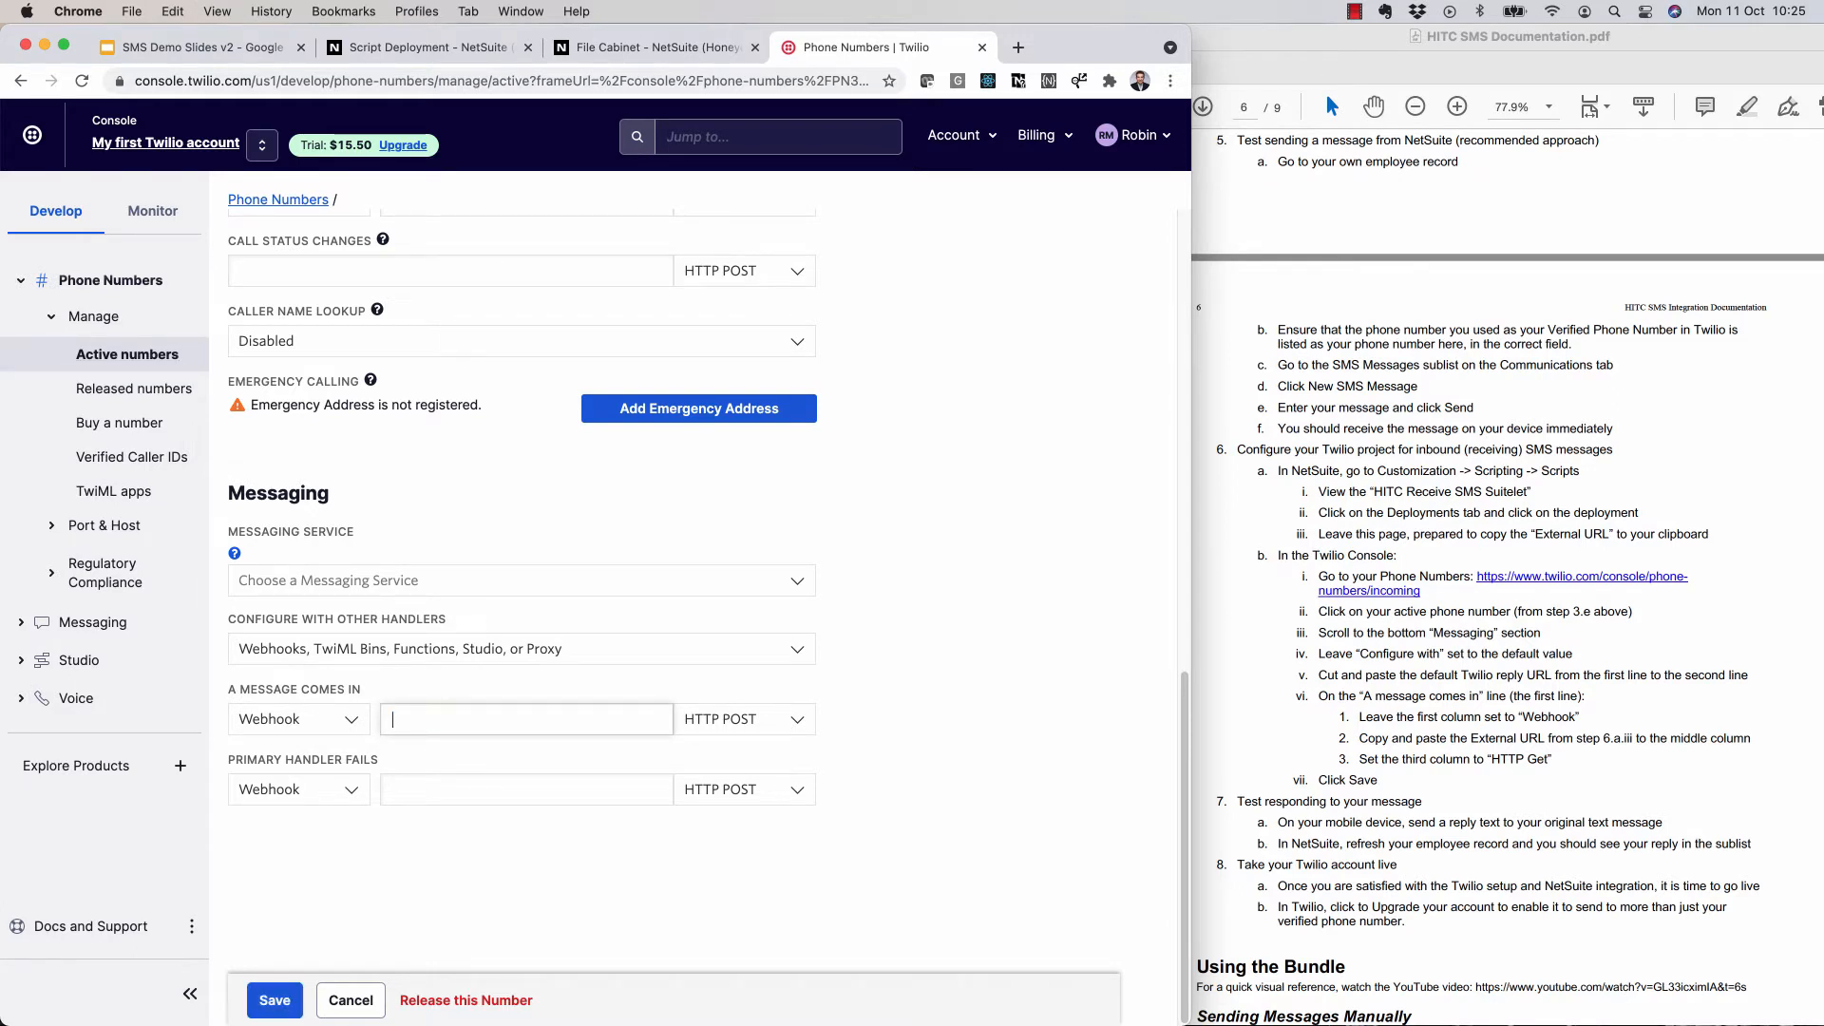
left_click(526, 790)
key("super+v")
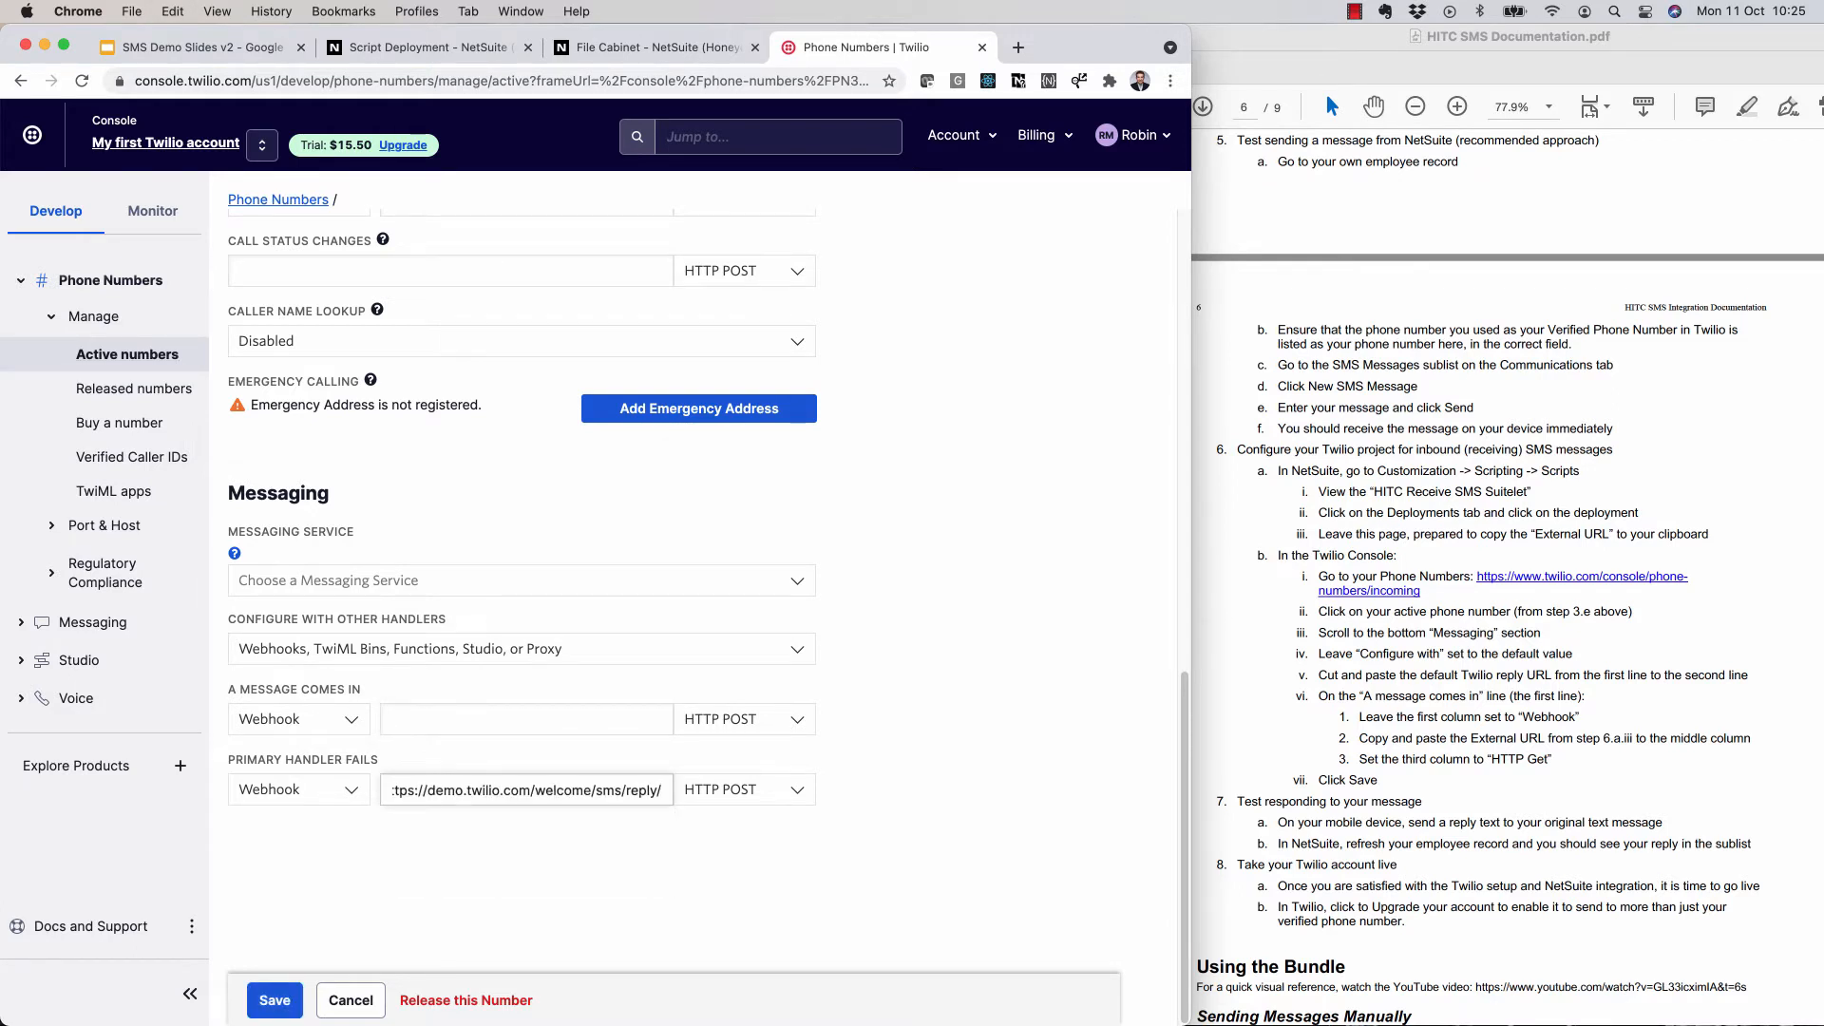
left_click(913, 779)
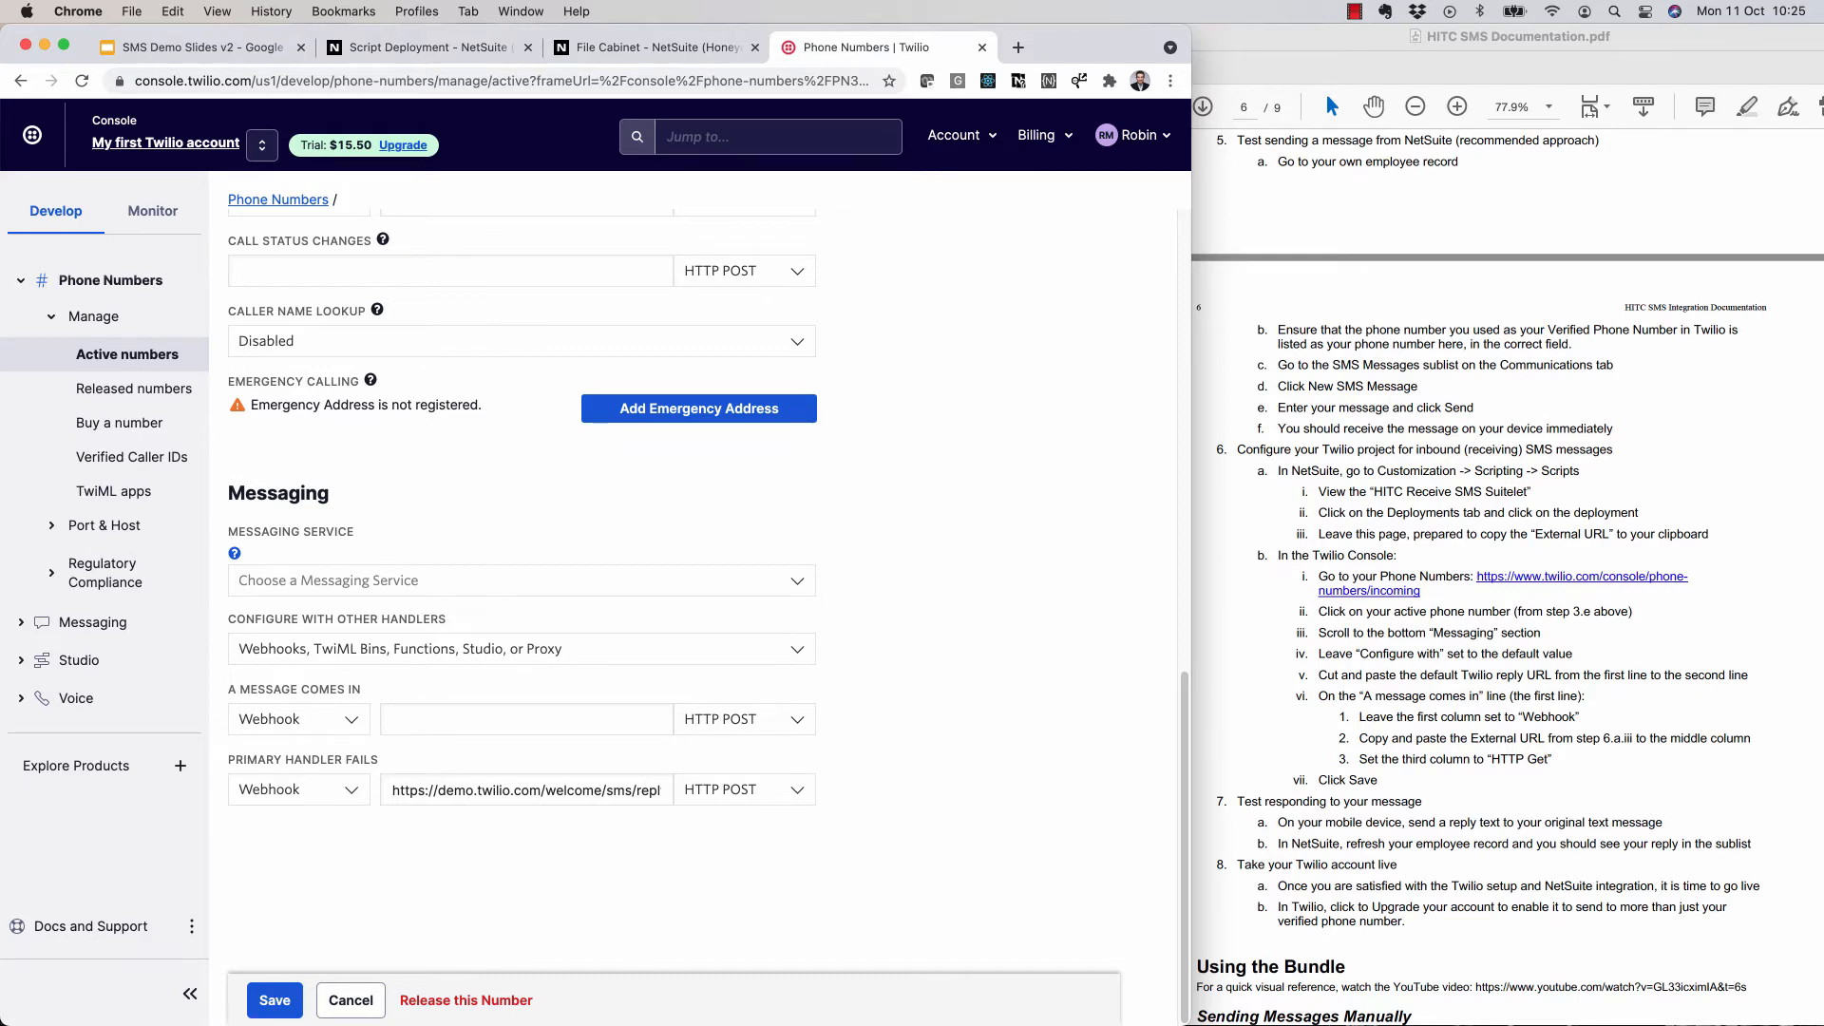
- Set the NetSuite suitelet External URL as the incoming-message webhook with HTTP GET, and save
left_click(430, 48)
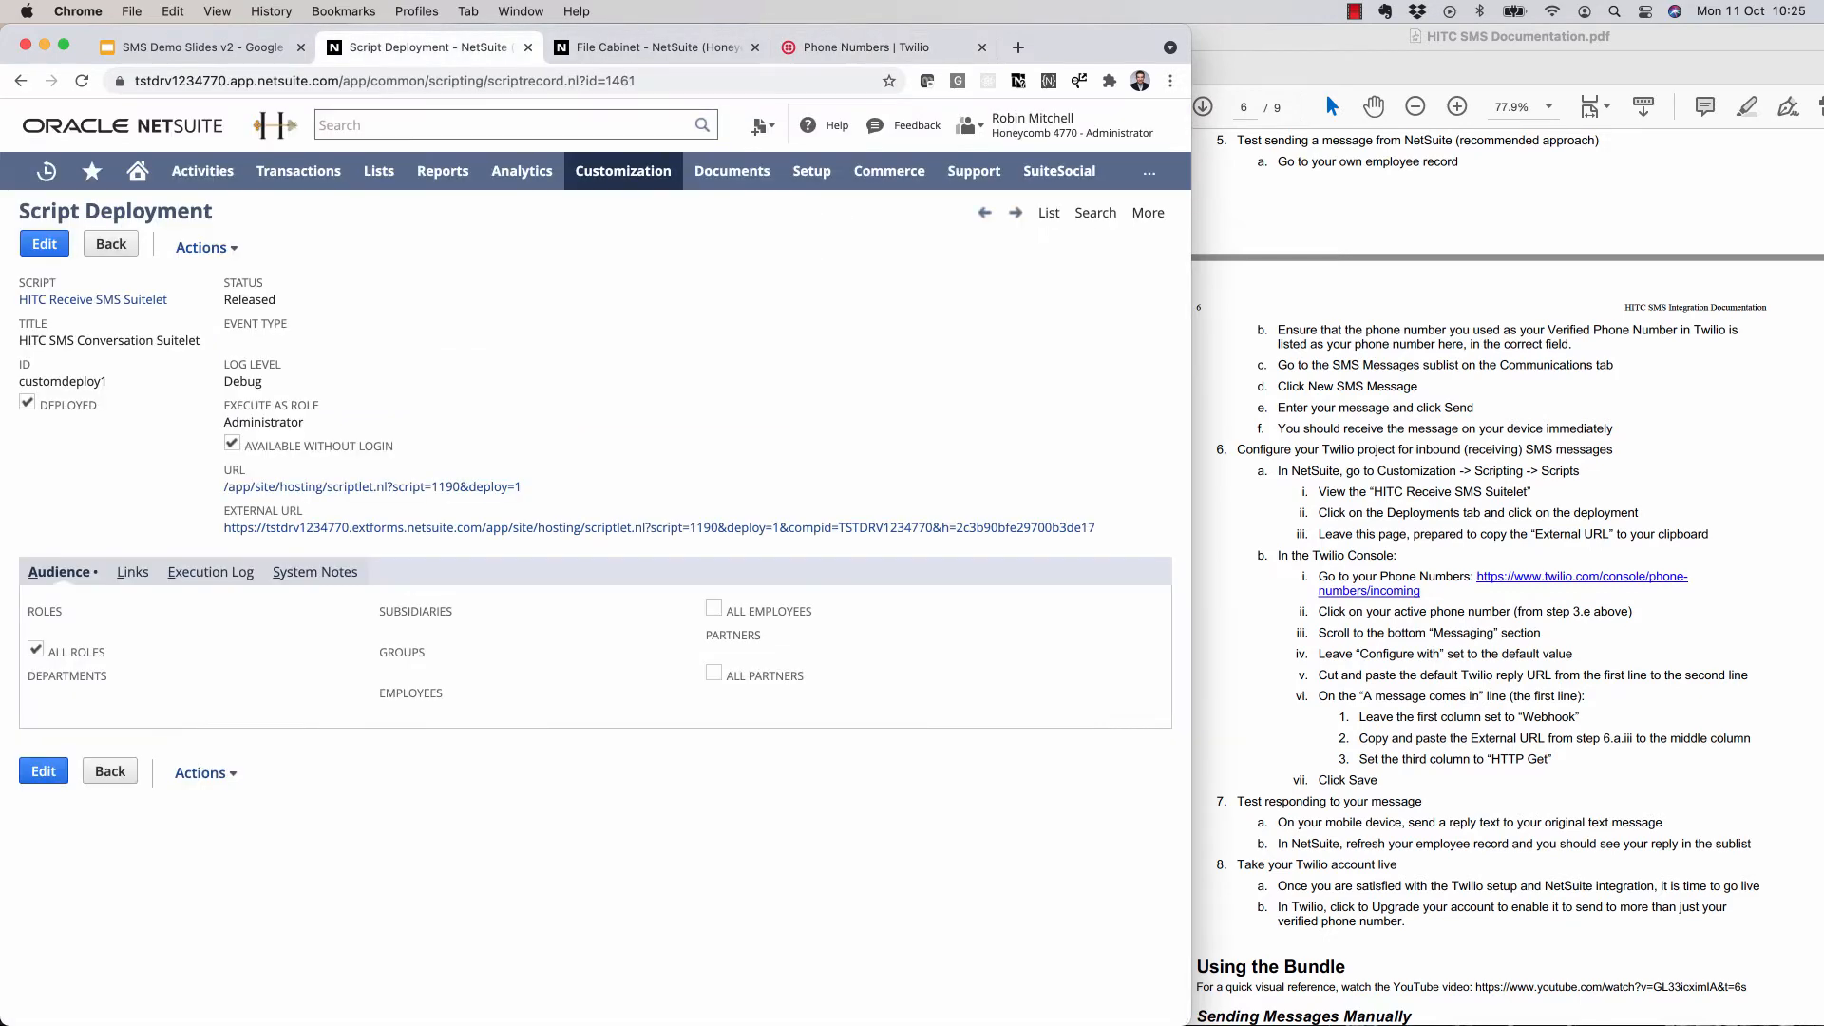
left_click_drag(1097, 528, 224, 529)
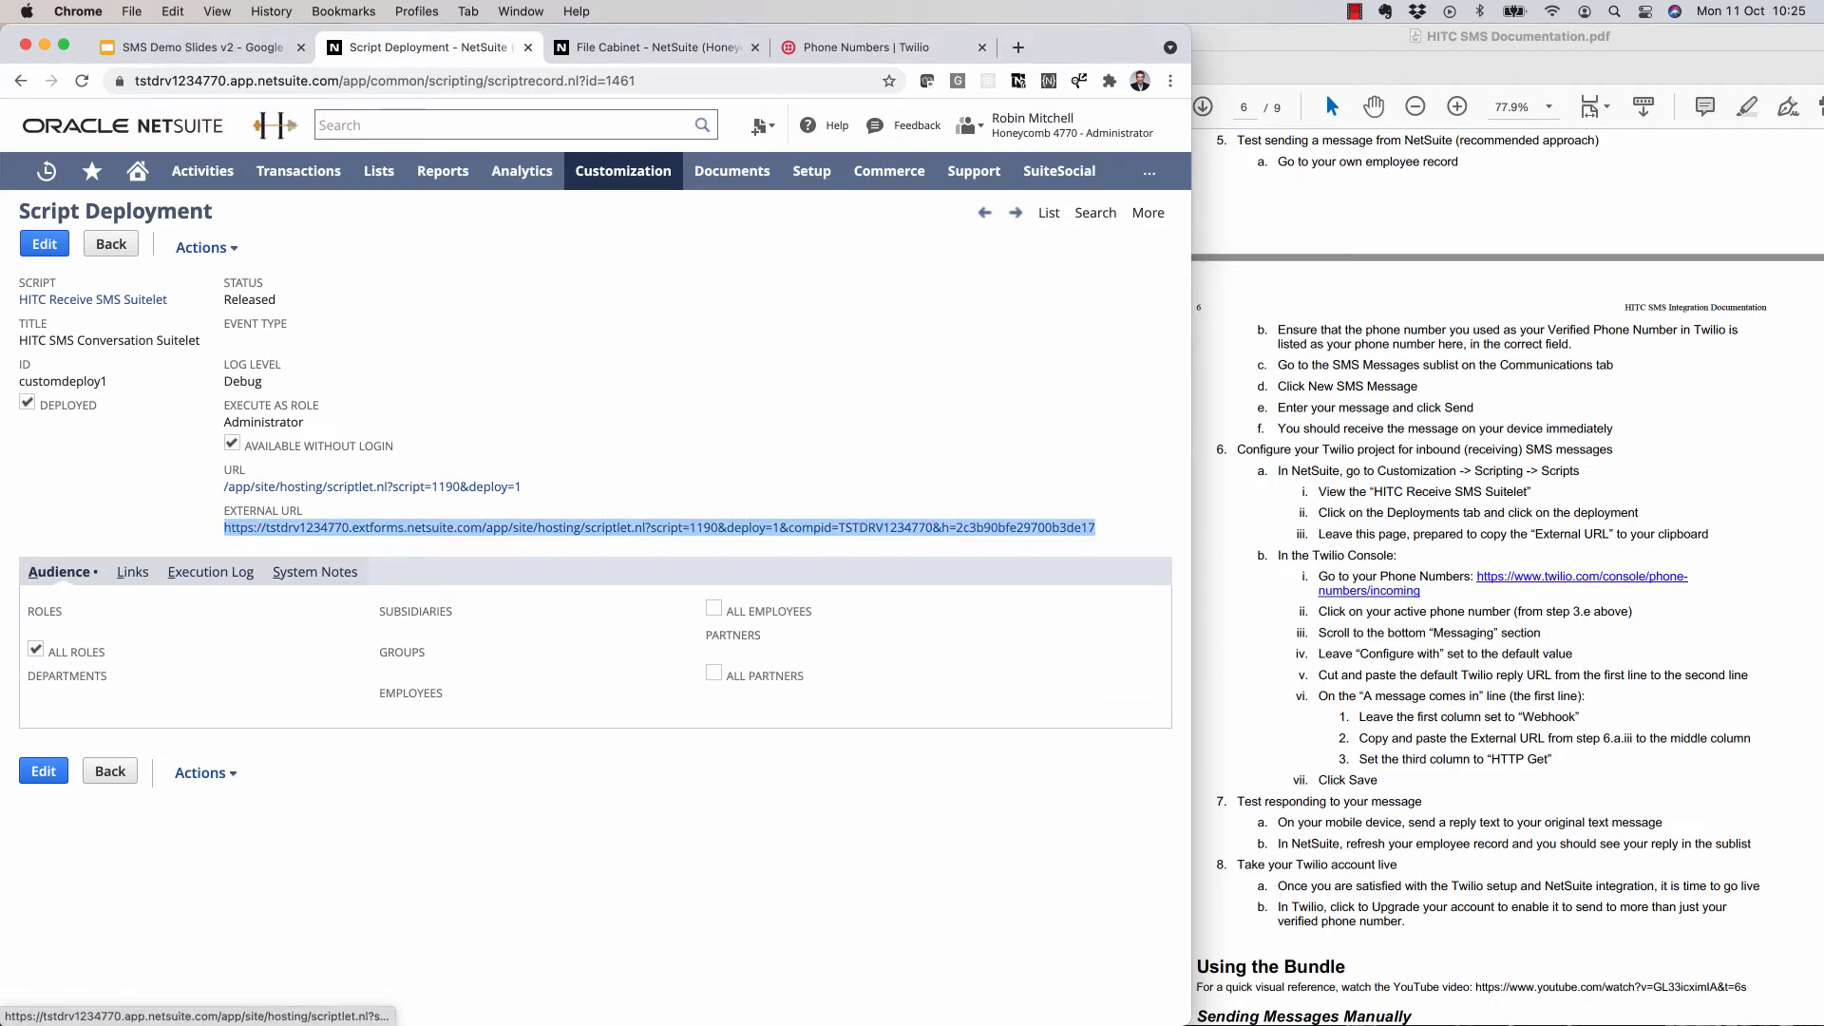
left_click(866, 48)
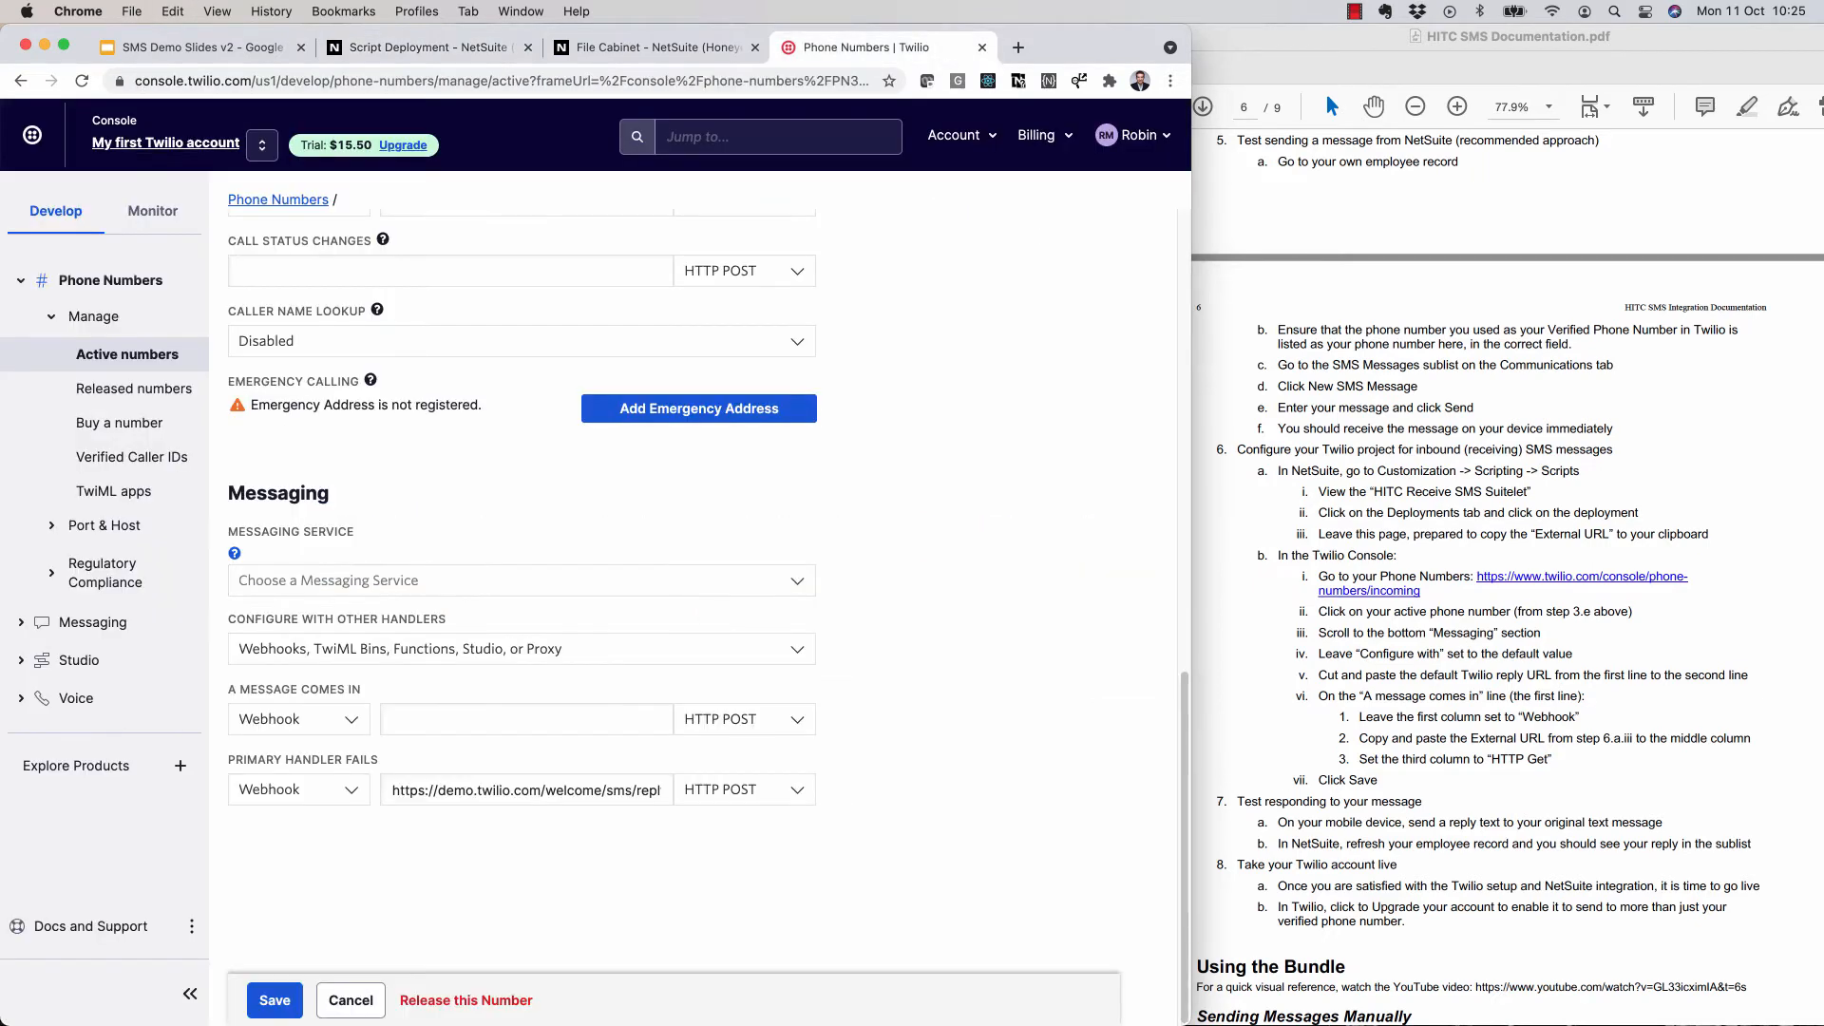
left_click(526, 719)
key("super+v")
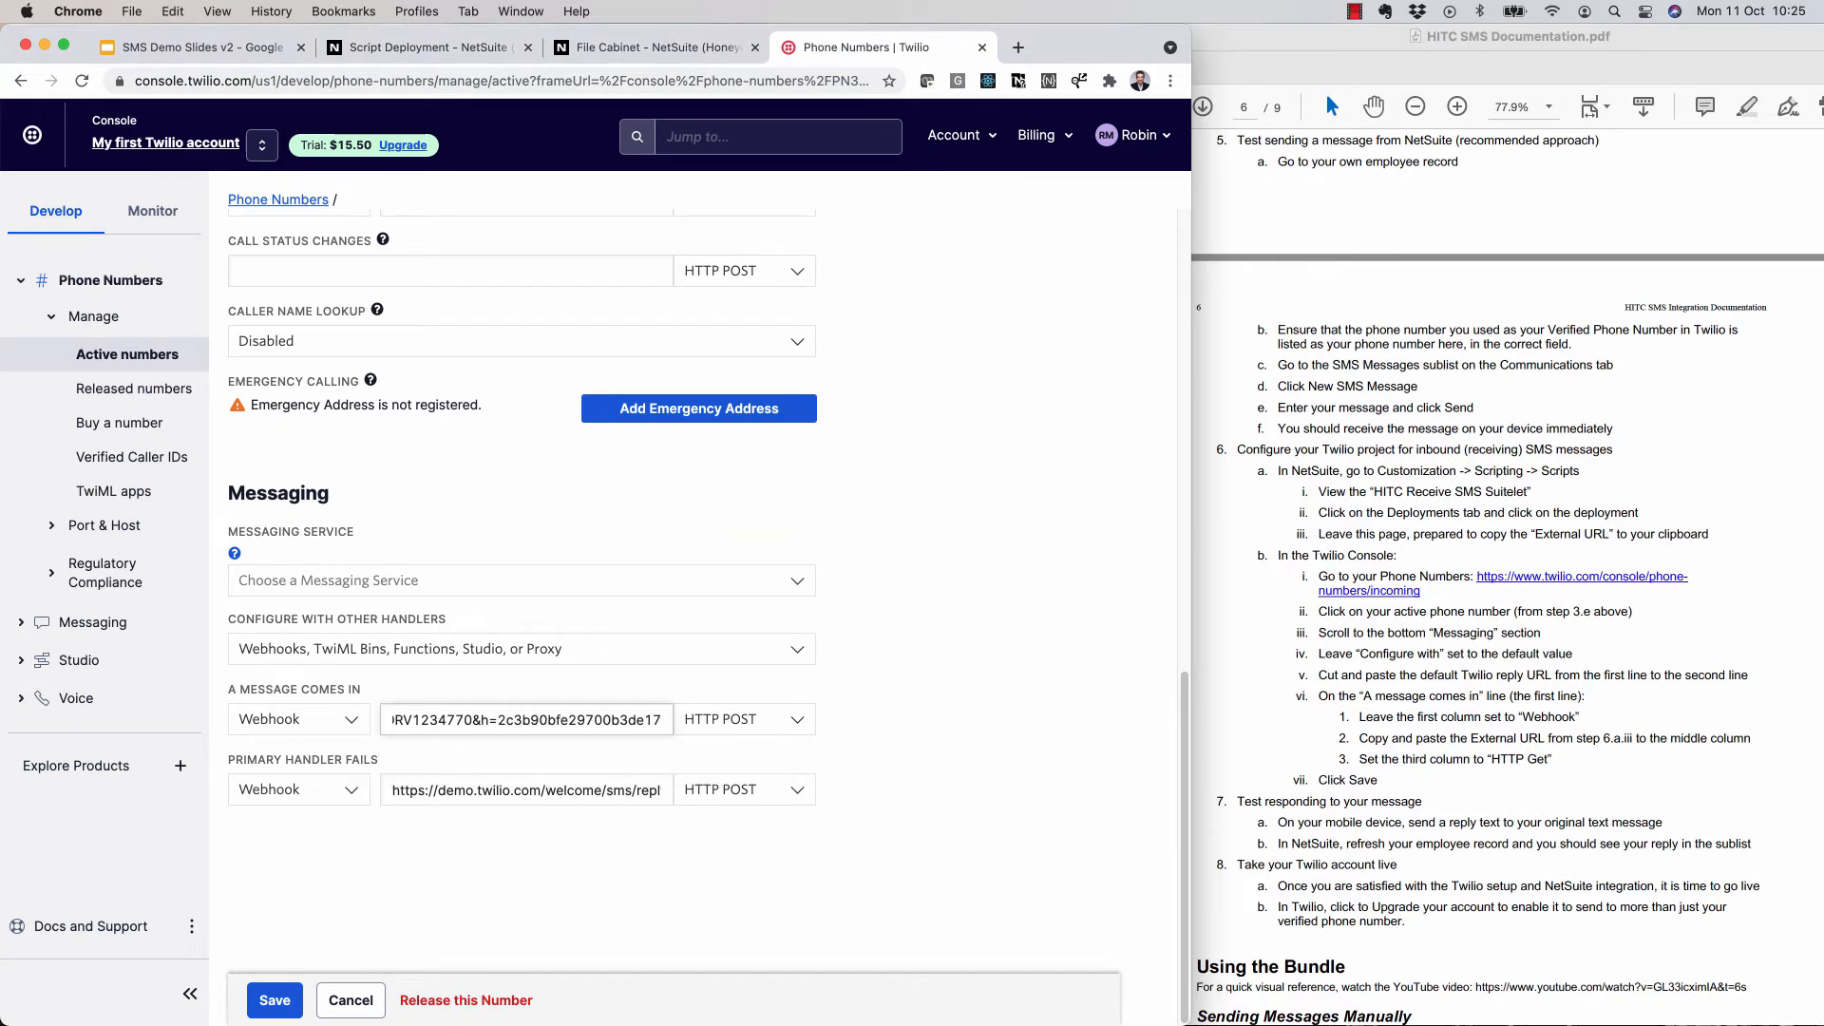
key("Tab")
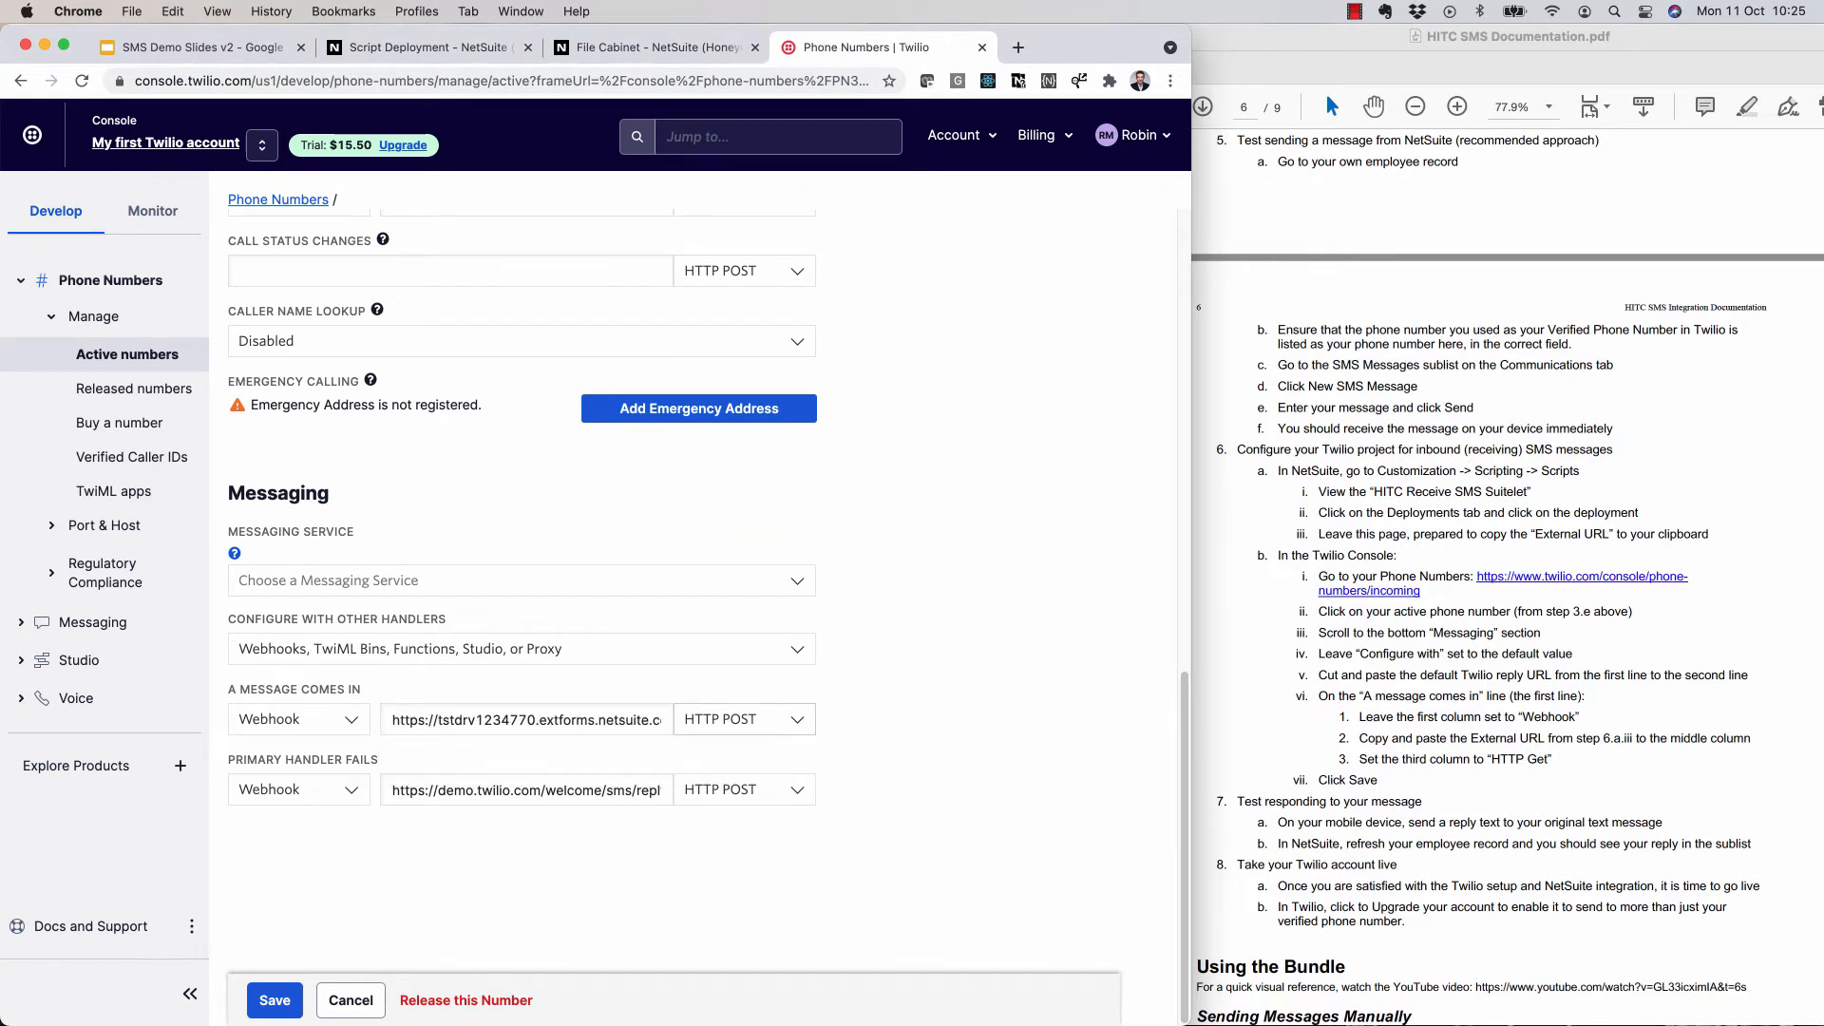
left_click(745, 719)
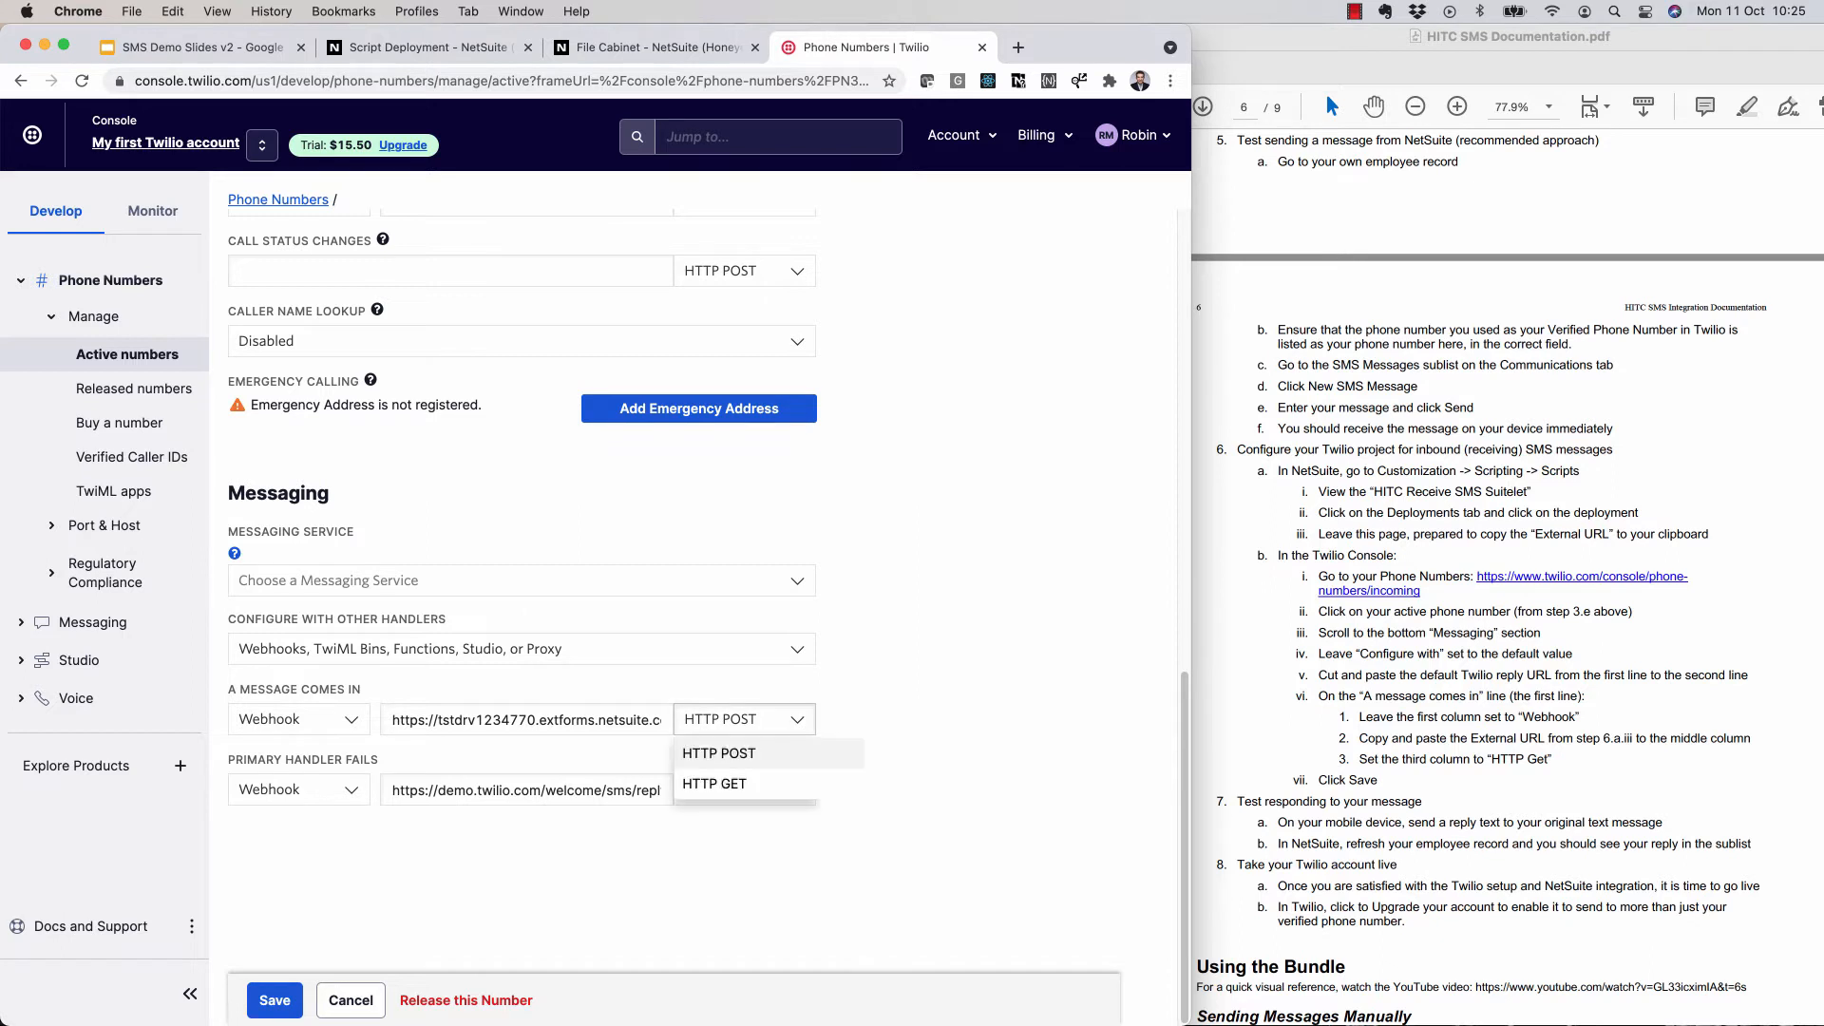
key("Return")
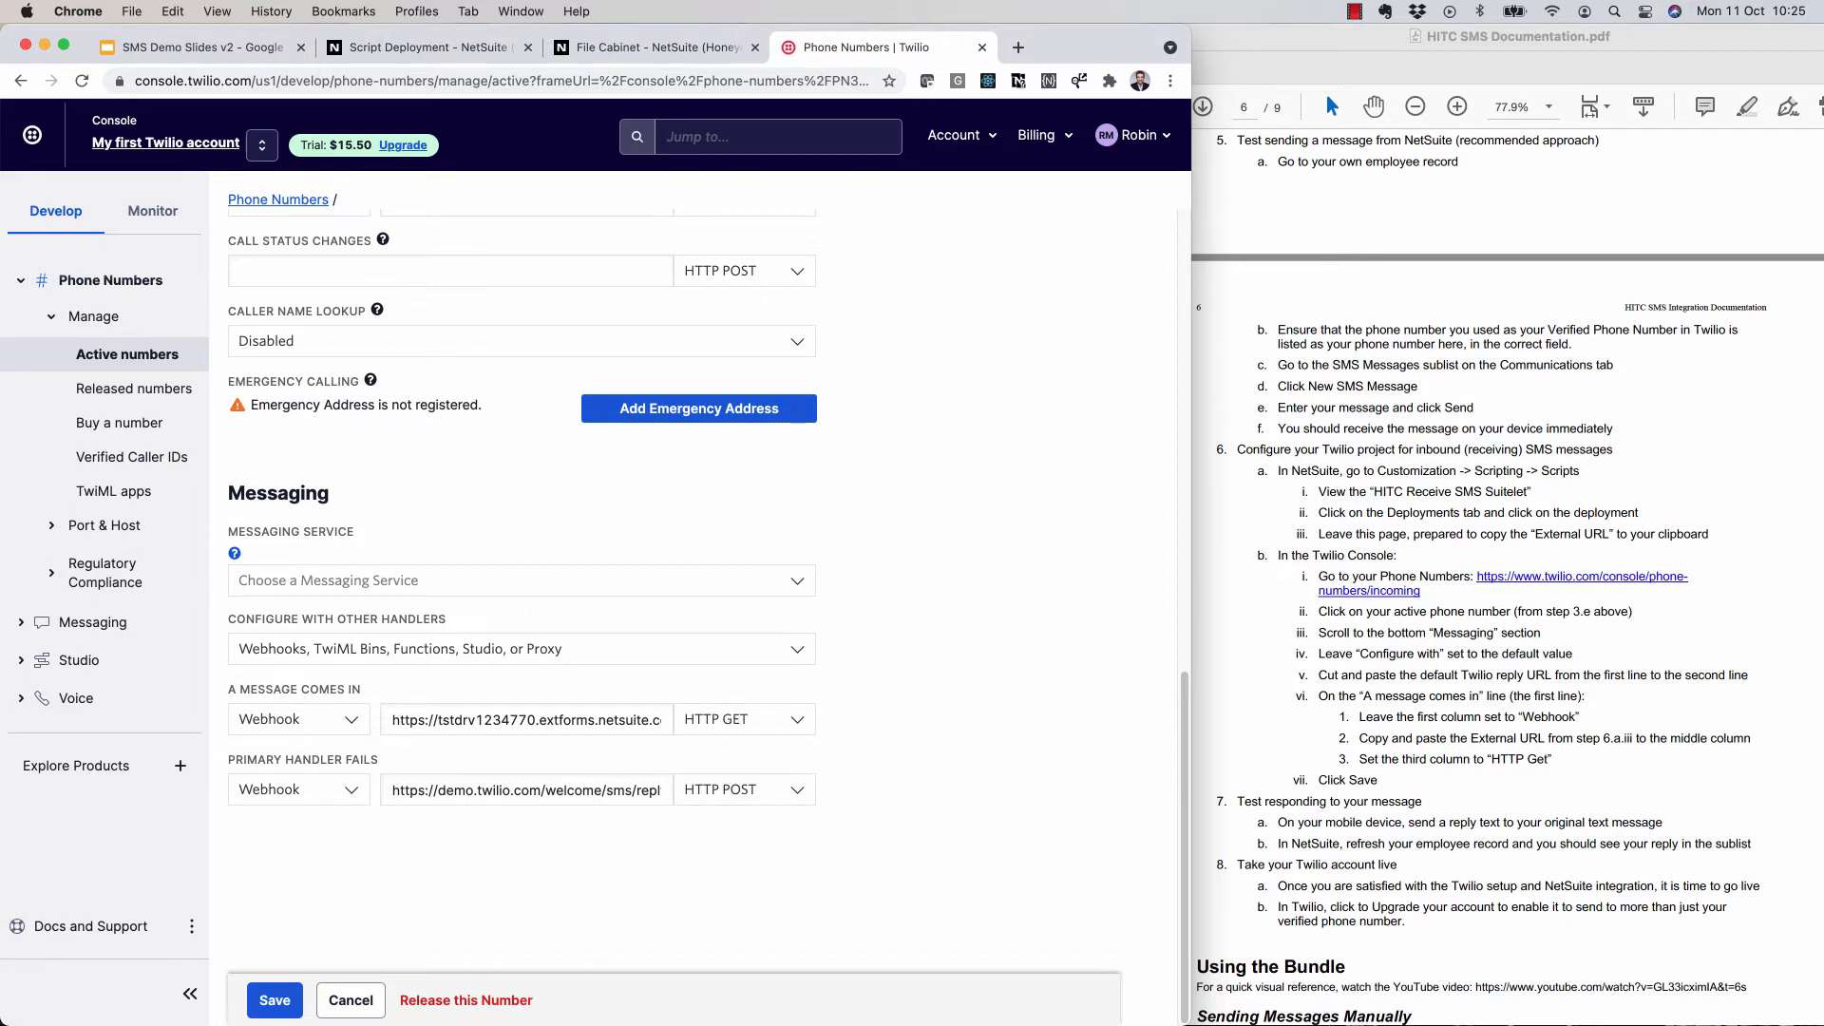
left_click(275, 1001)
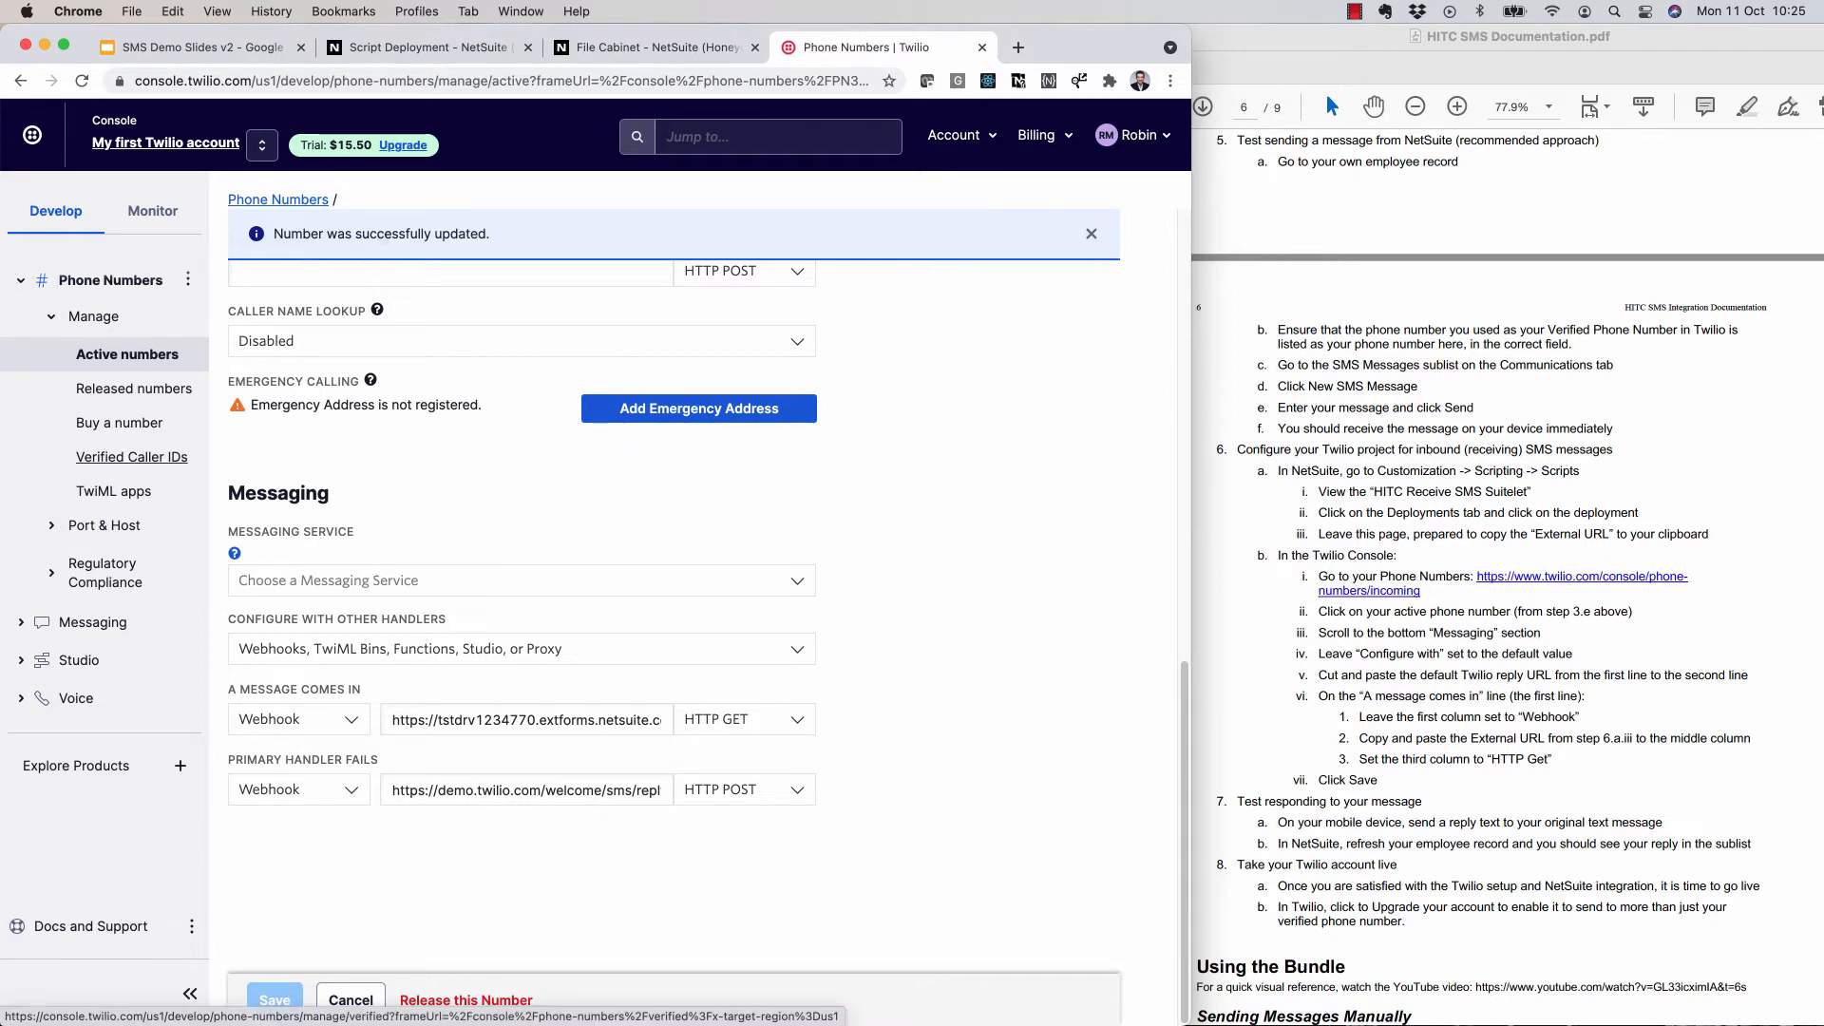
- Open the Verified Caller IDs page in the Twilio Console
left_click(132, 457)
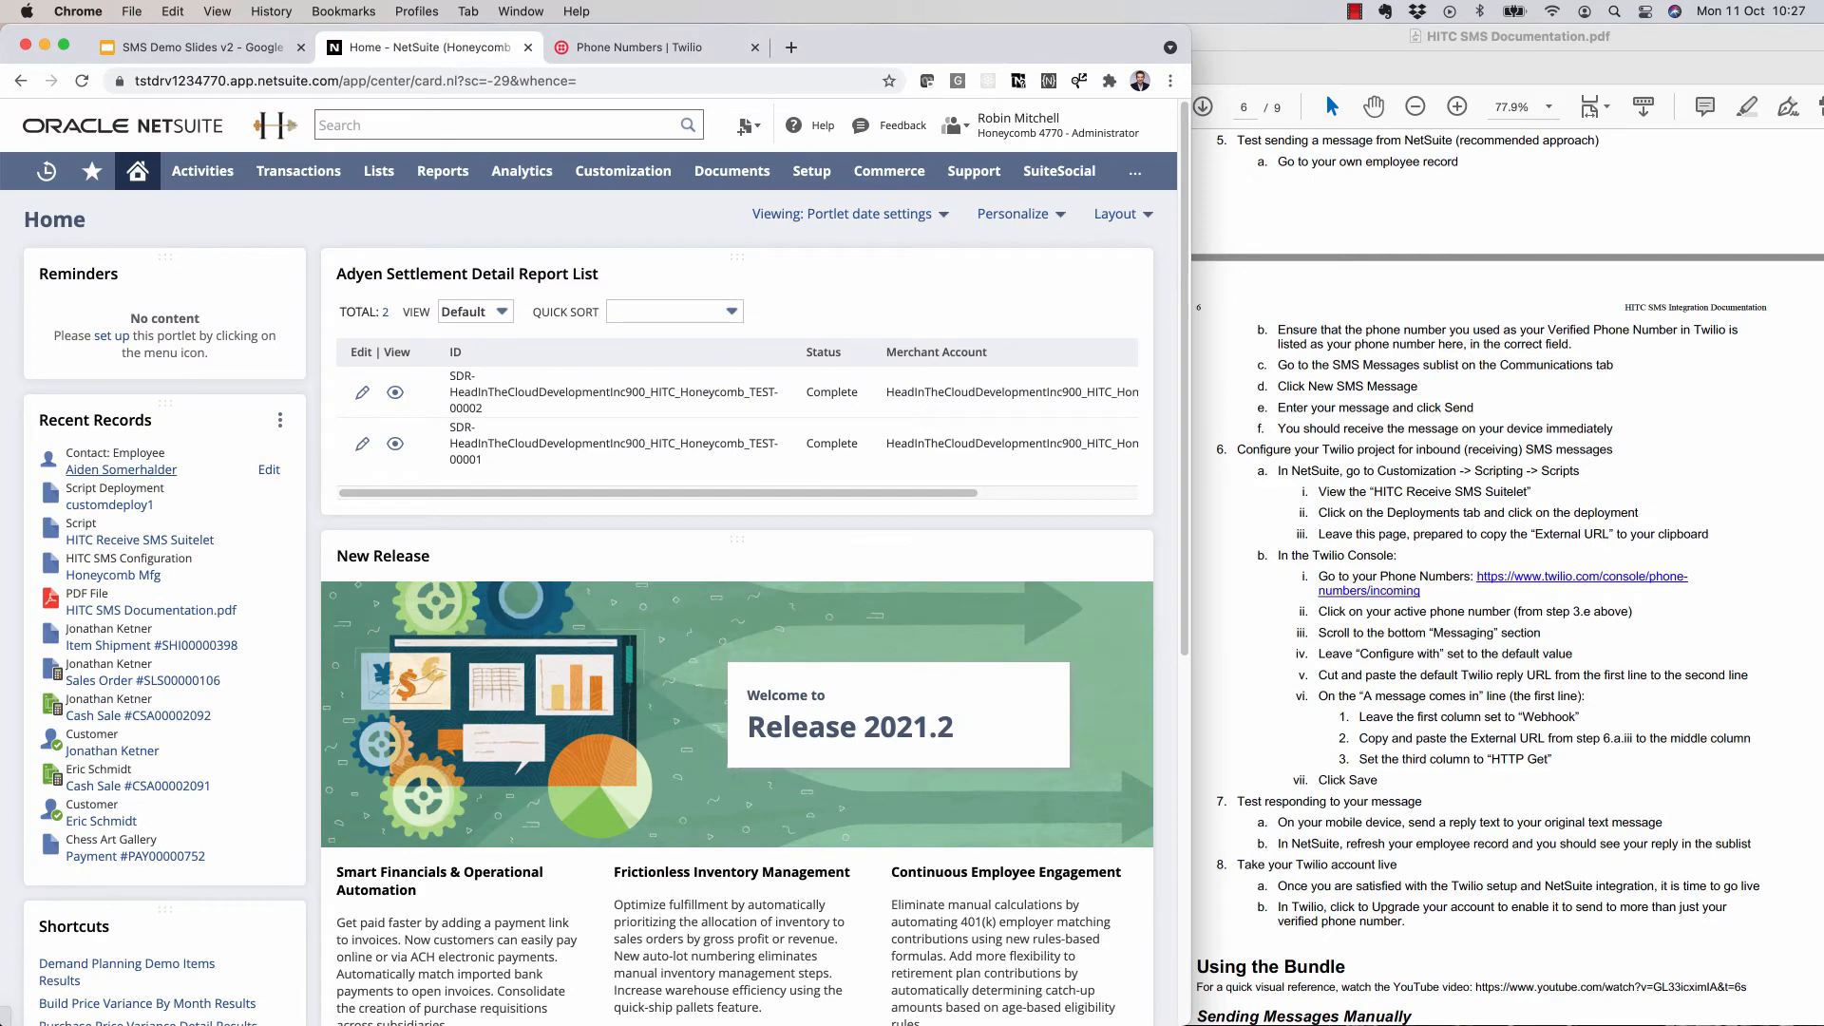
- Start a new SMS message from the employee contact's Communication > SMS Message list
left_click(120, 470)
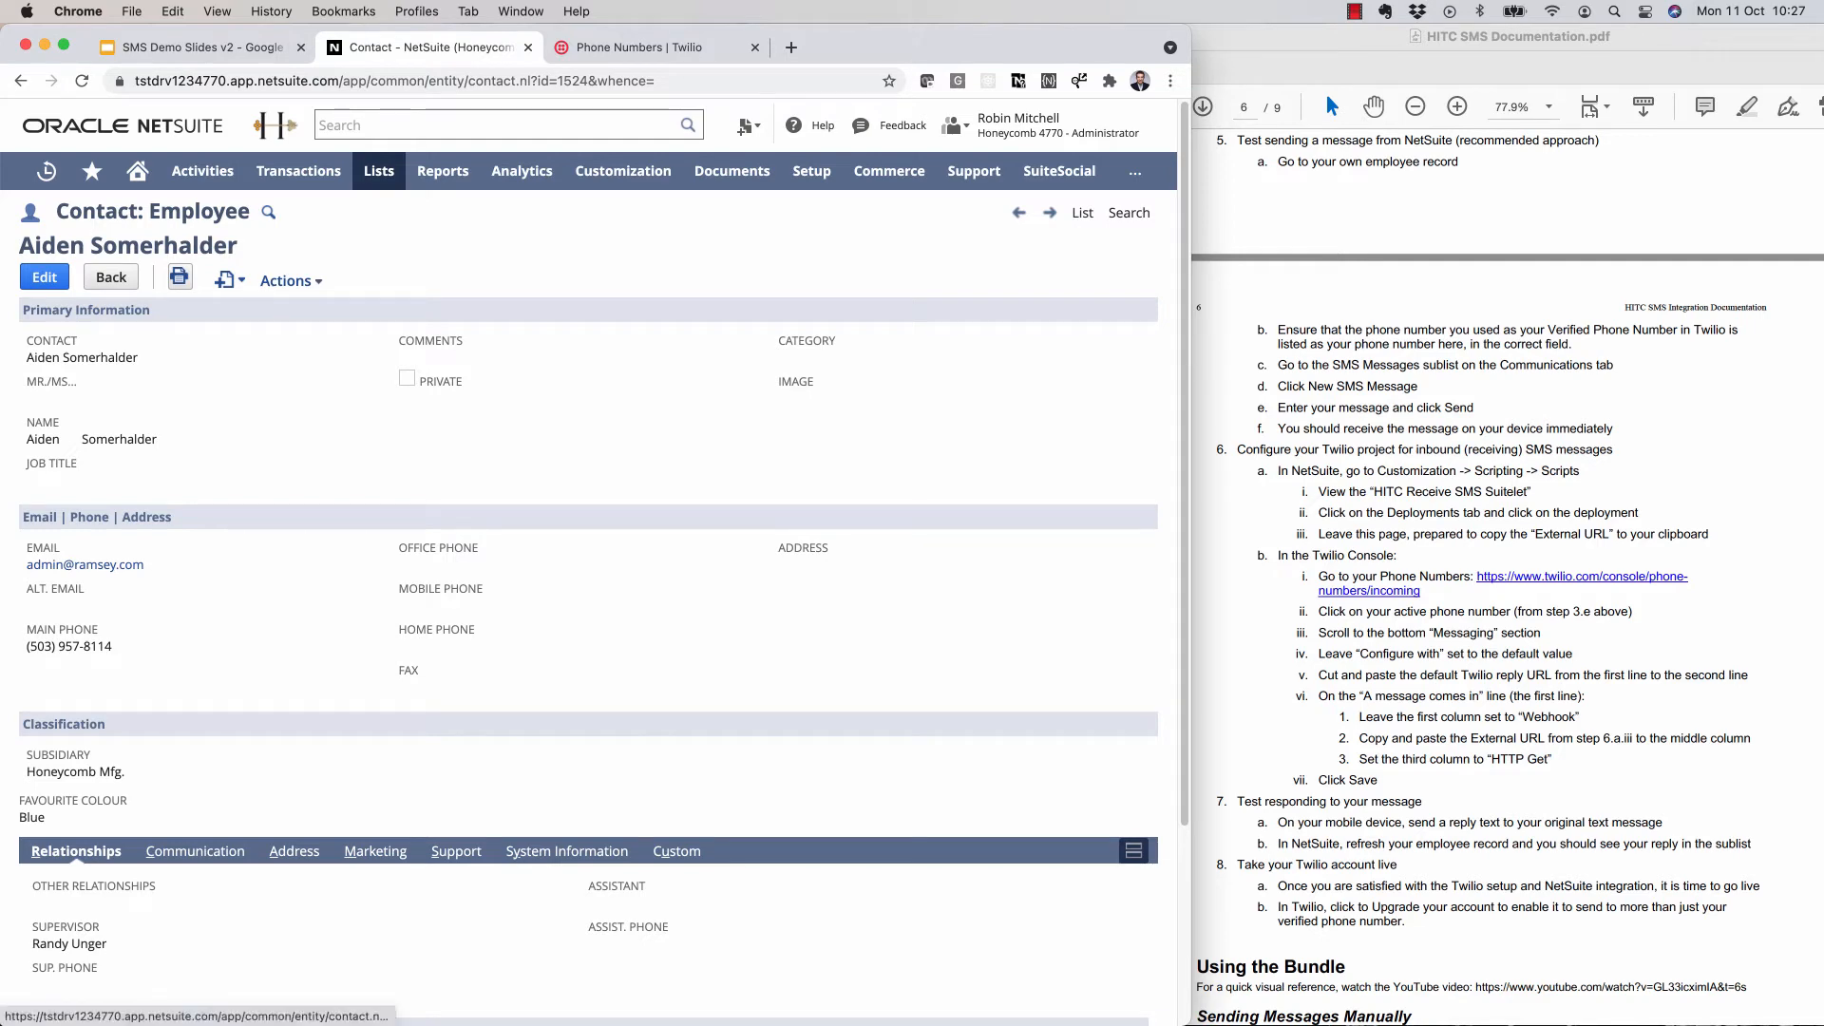
left_click(195, 851)
scroll(195, 851, "down", 2)
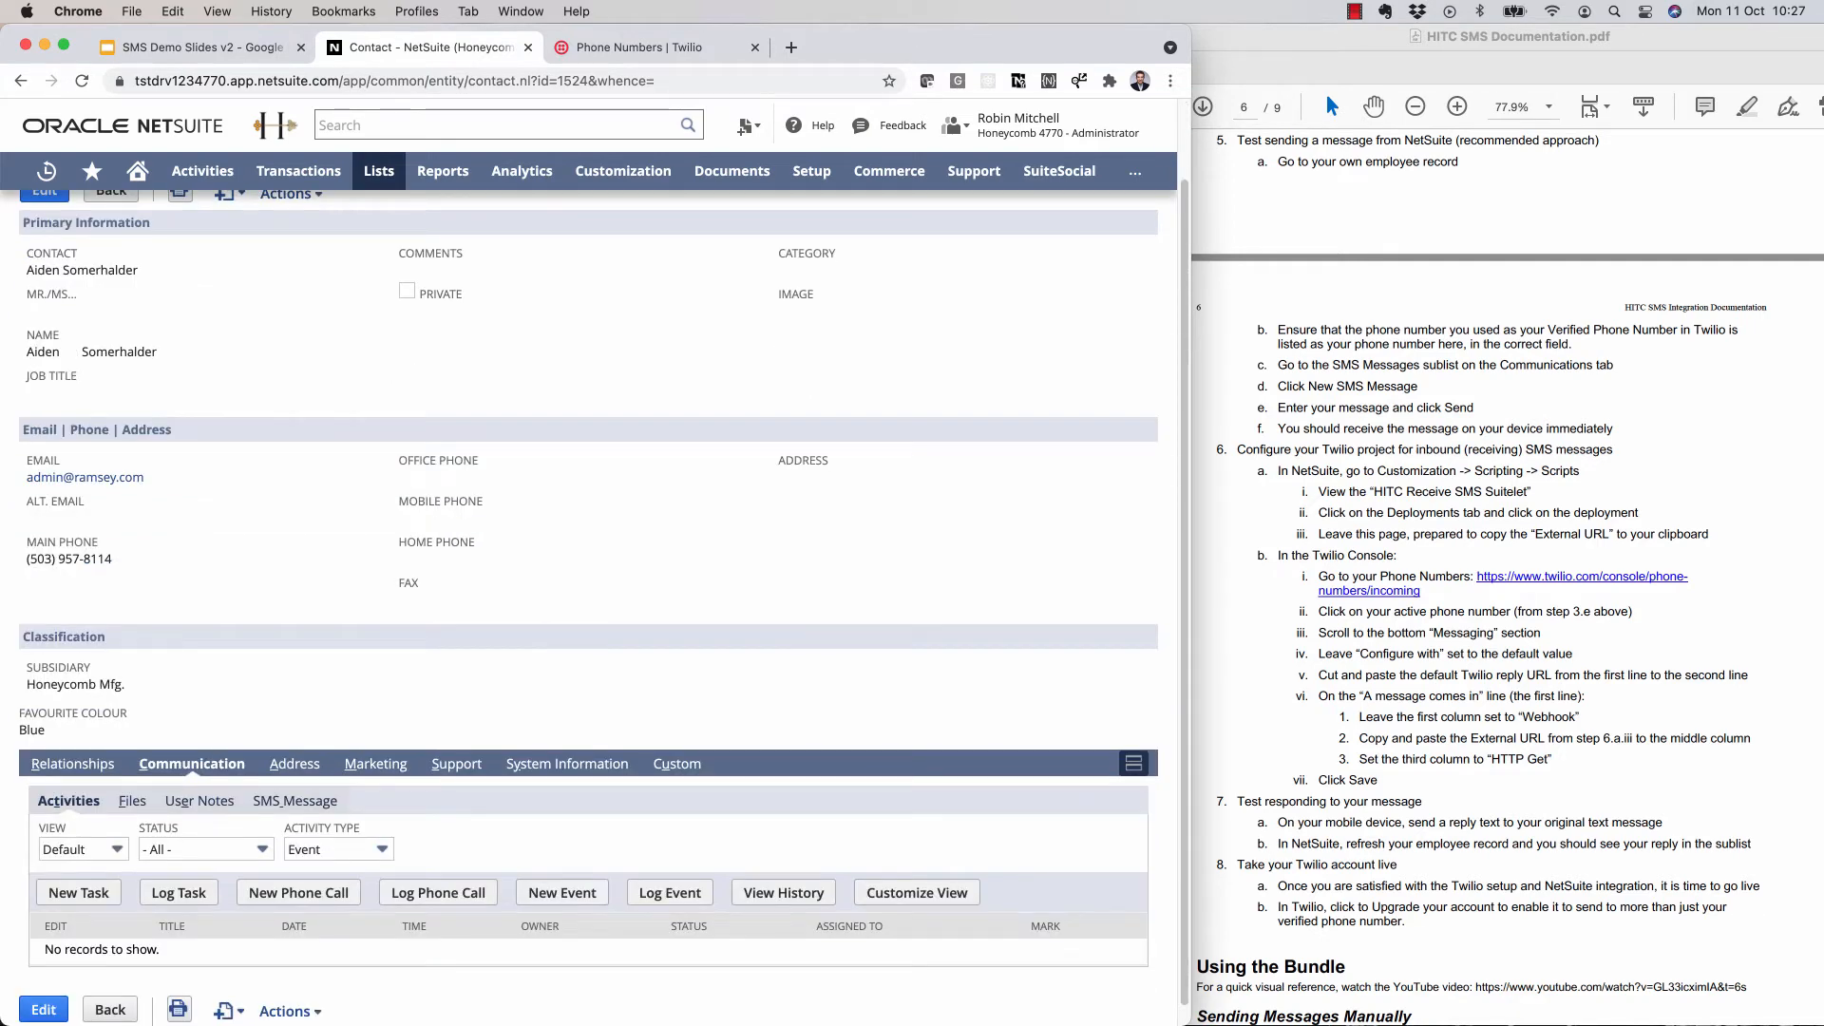
left_click(294, 801)
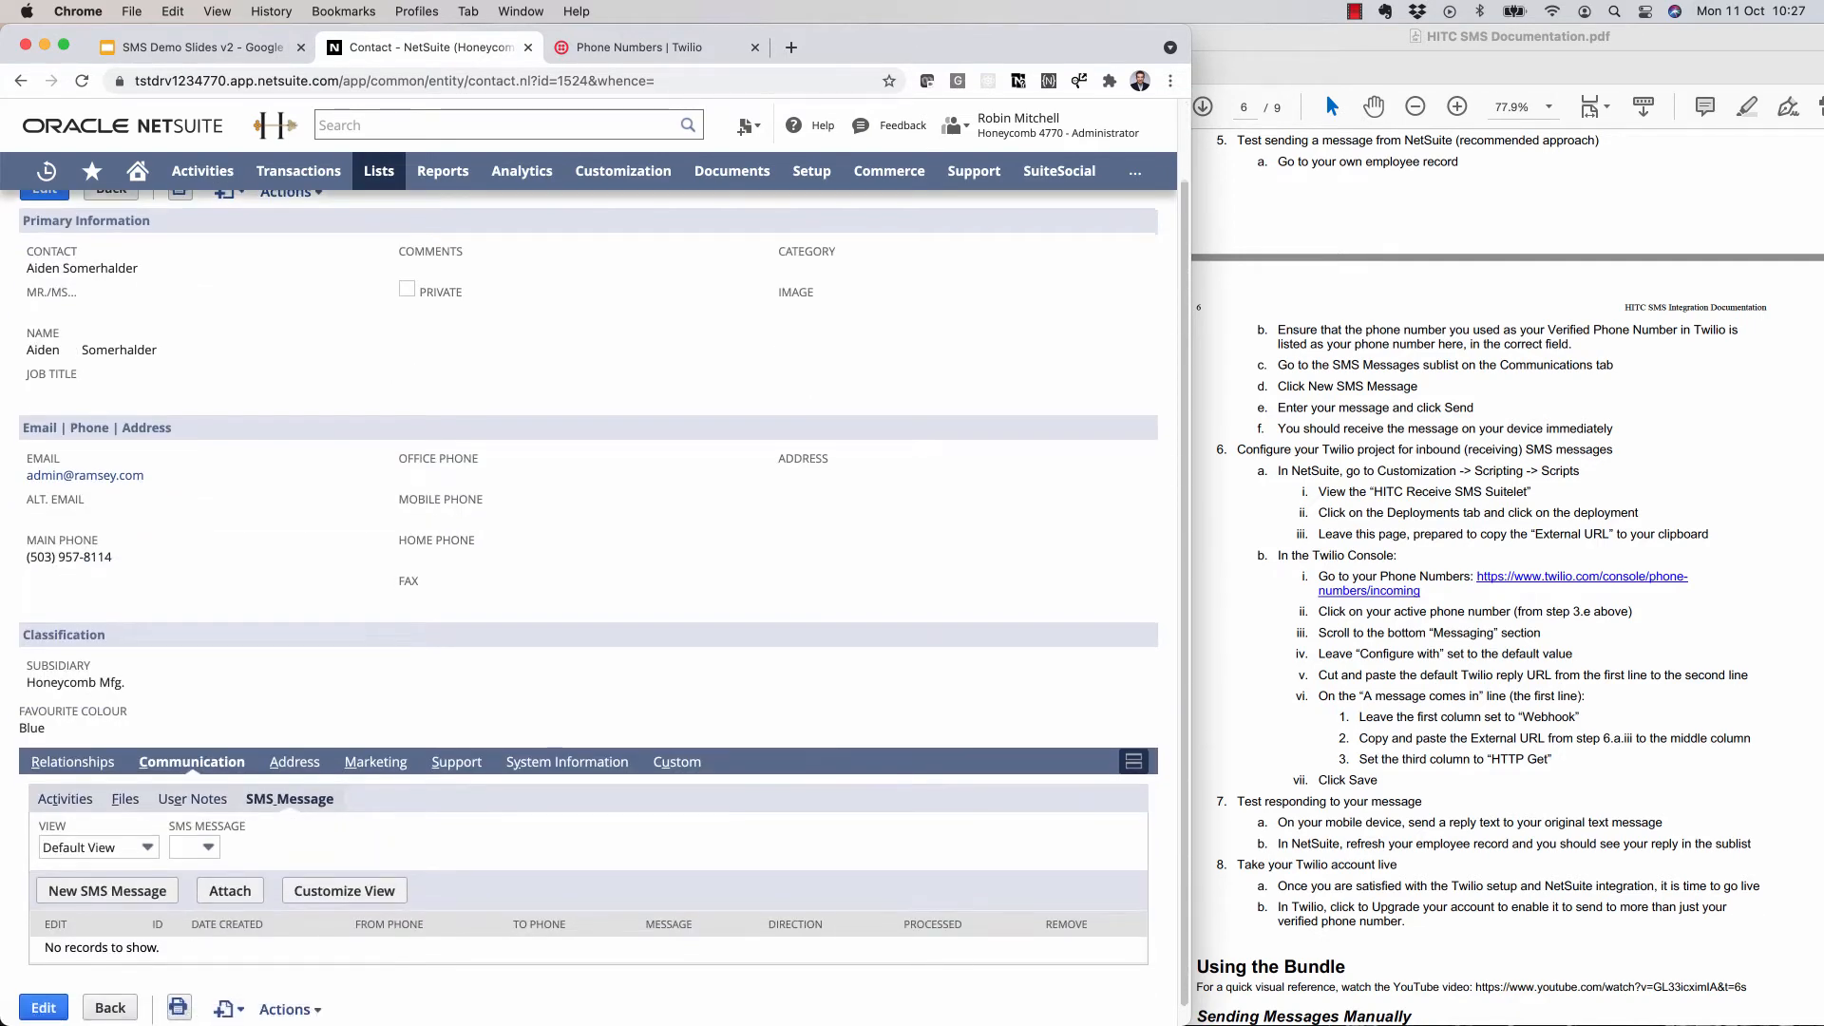
scroll(589, 608, "down", 1)
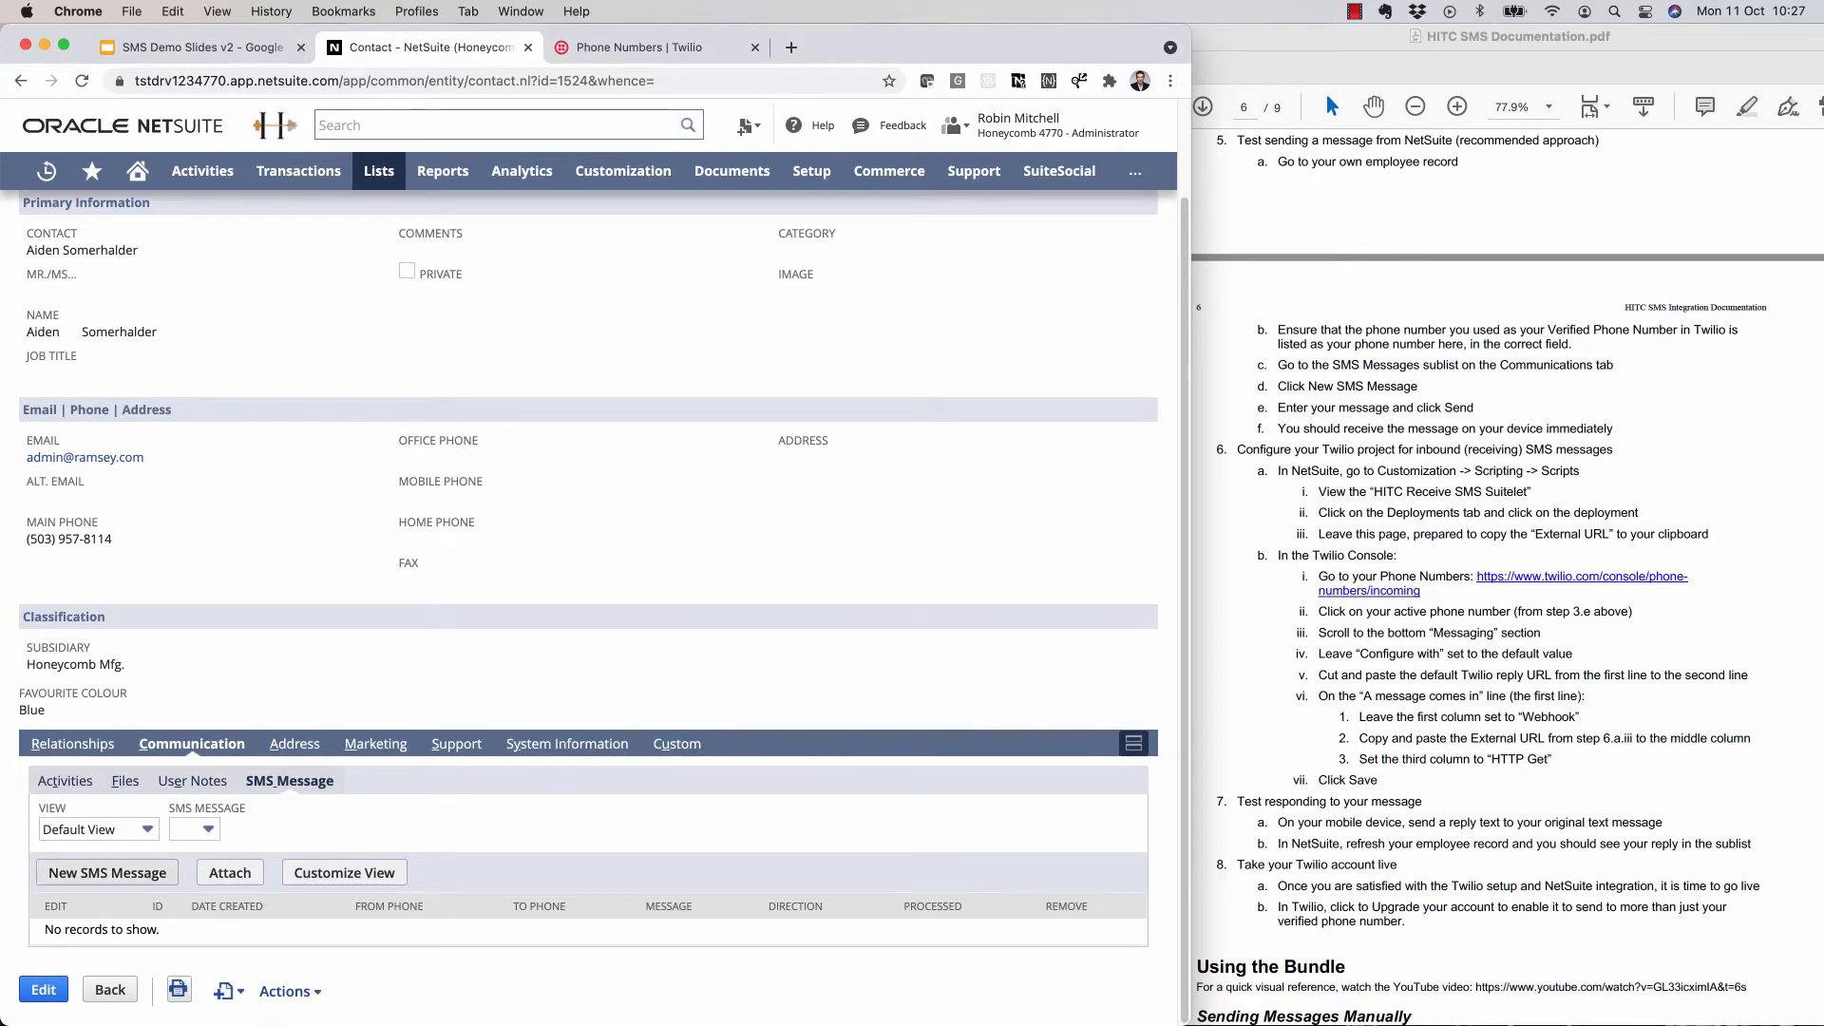
left_click(107, 873)
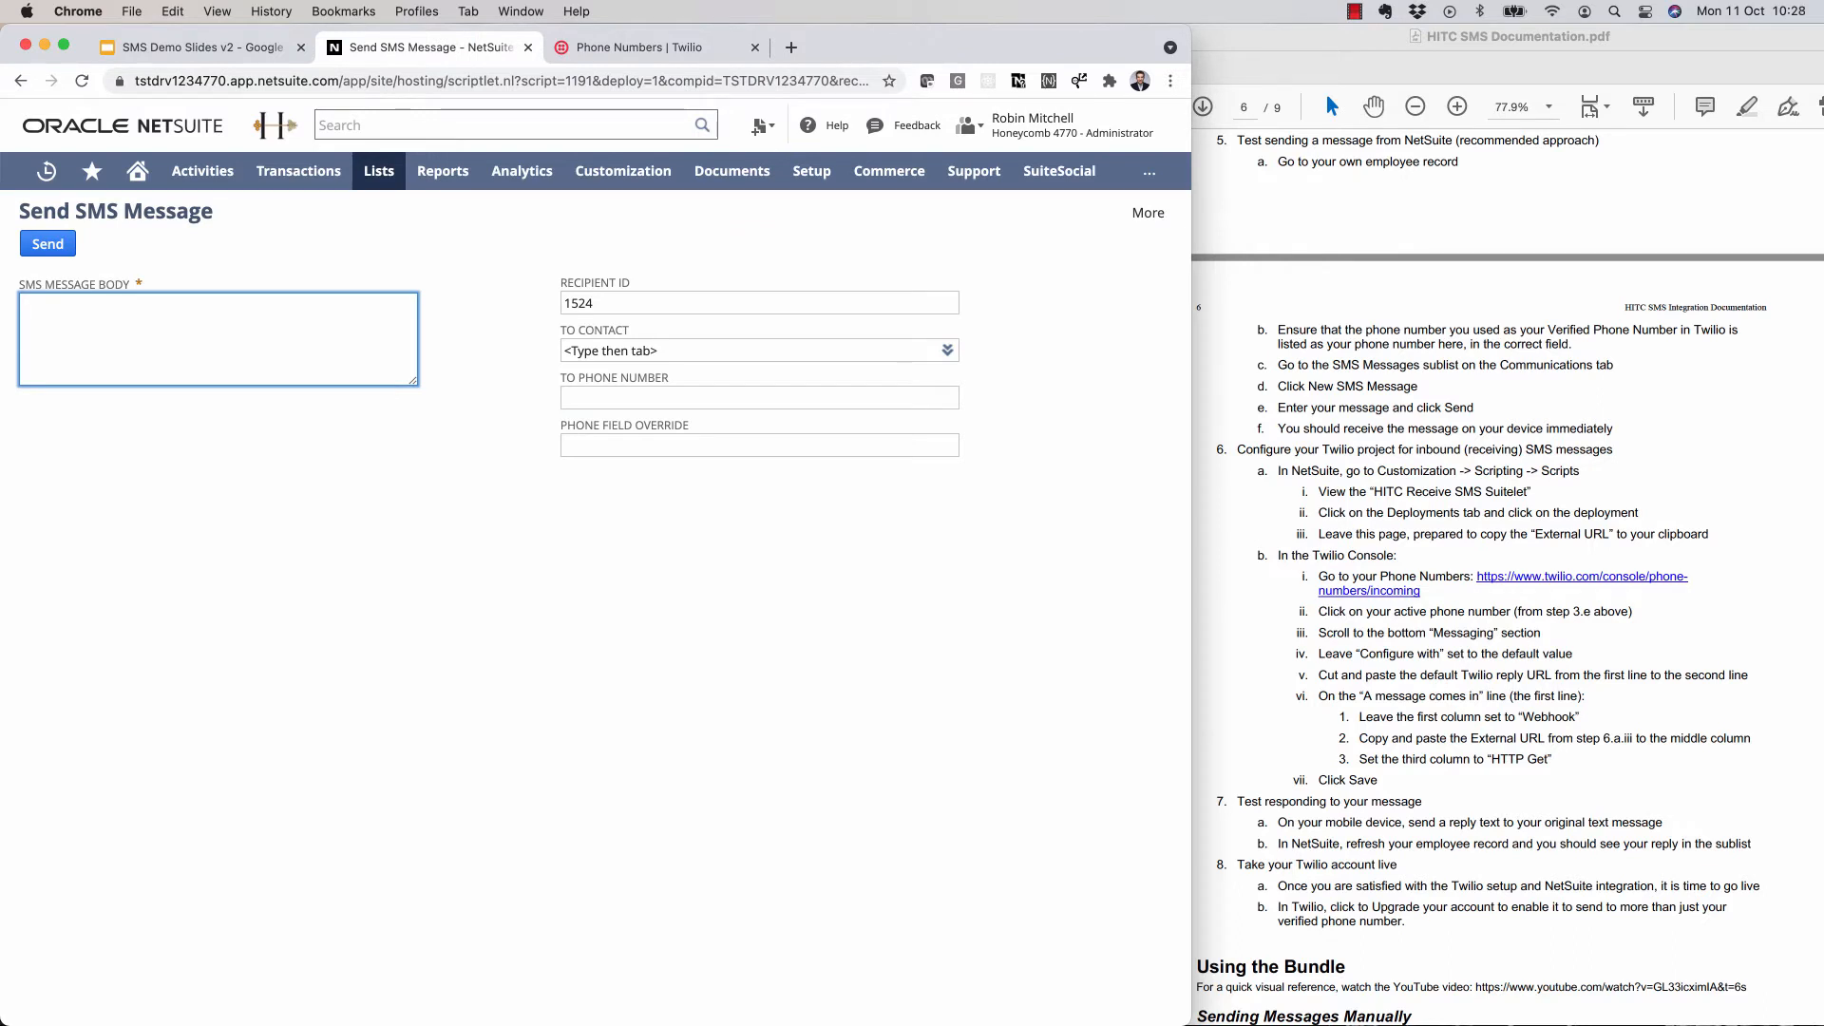
- Send a text saying you look forward to the 11:00 meeting, then bring Google Voice alongside
type("Hey Aiden, looking forward to our meeting at 11:00")
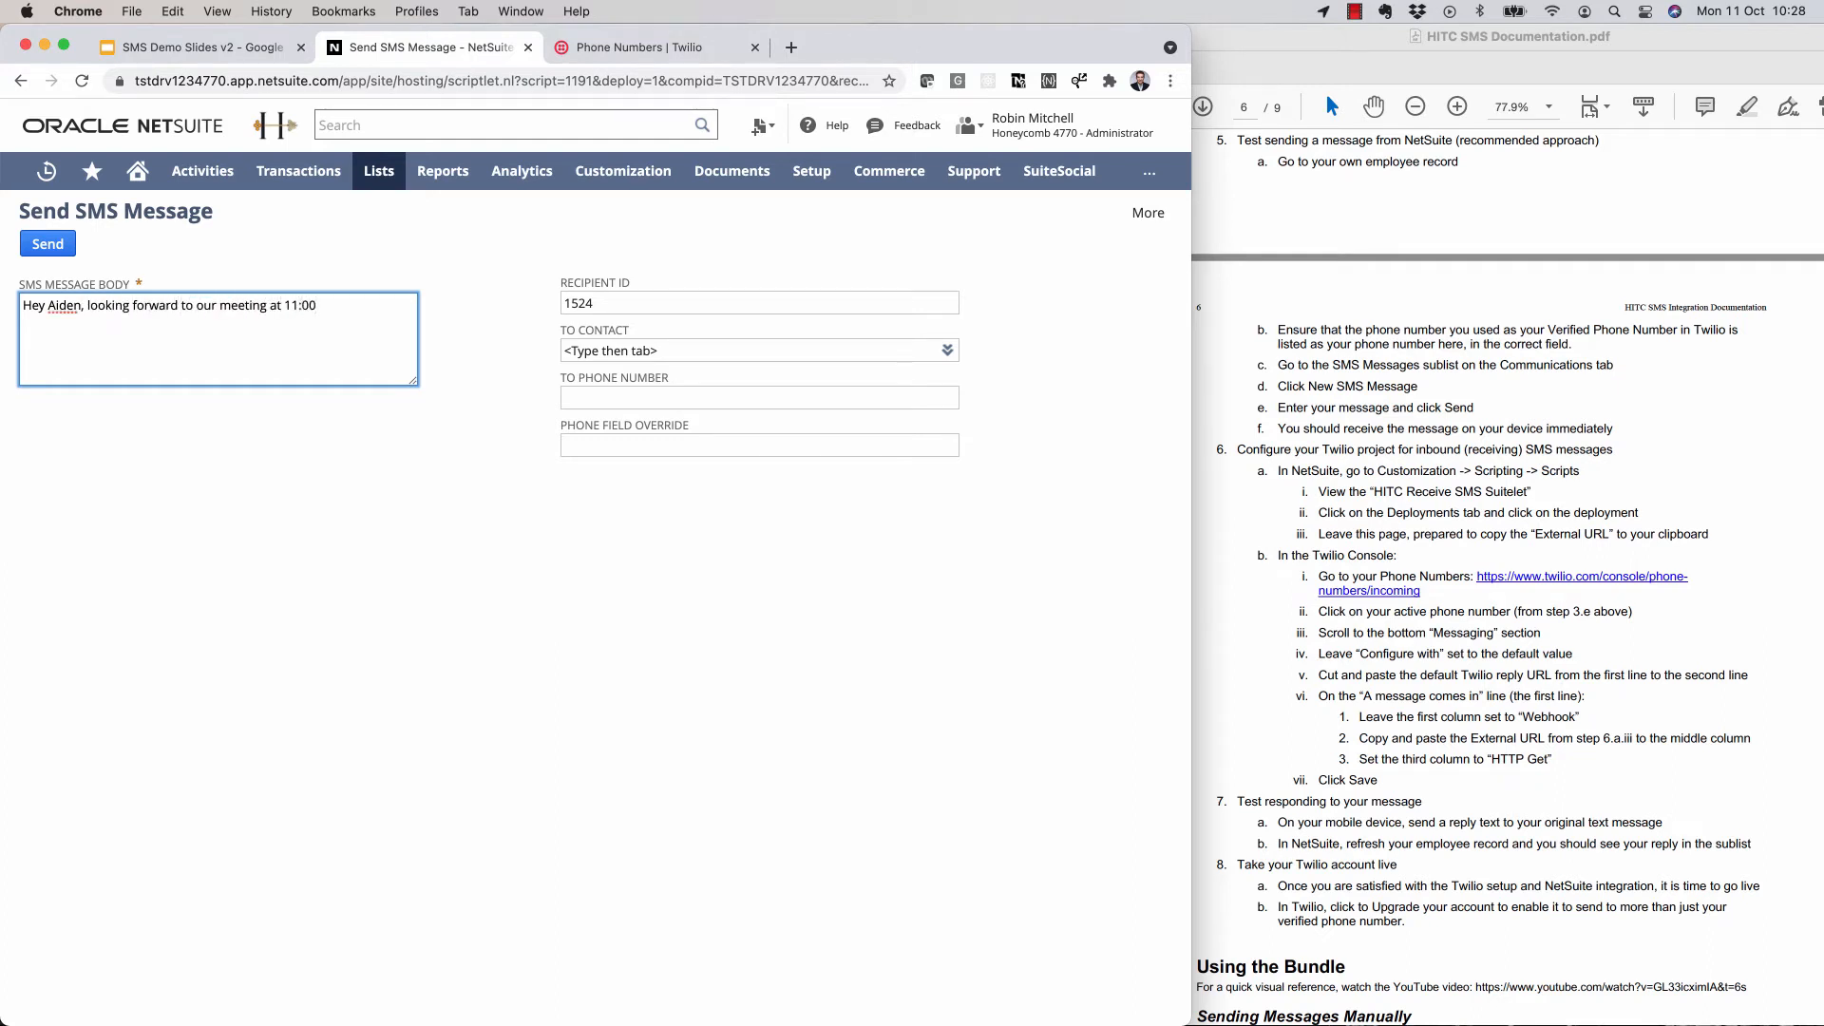
left_click(48, 244)
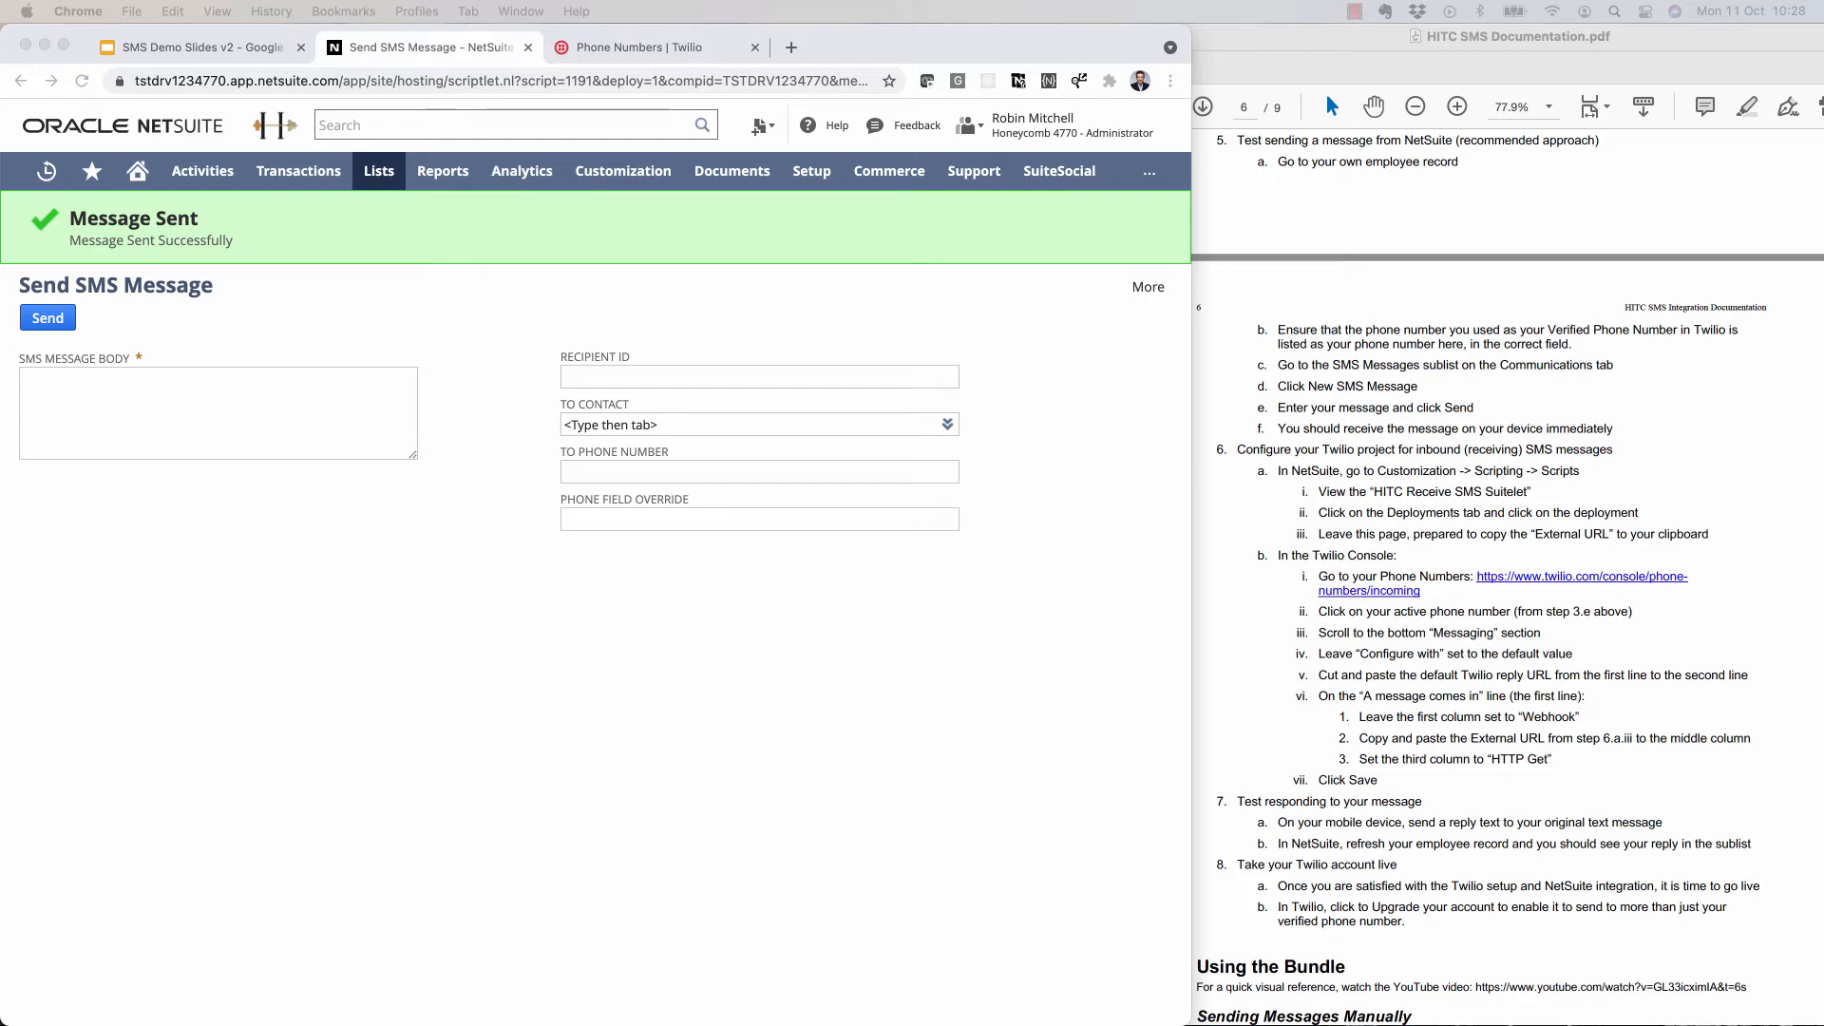
left_click_drag(1330, 418, 1144, 48)
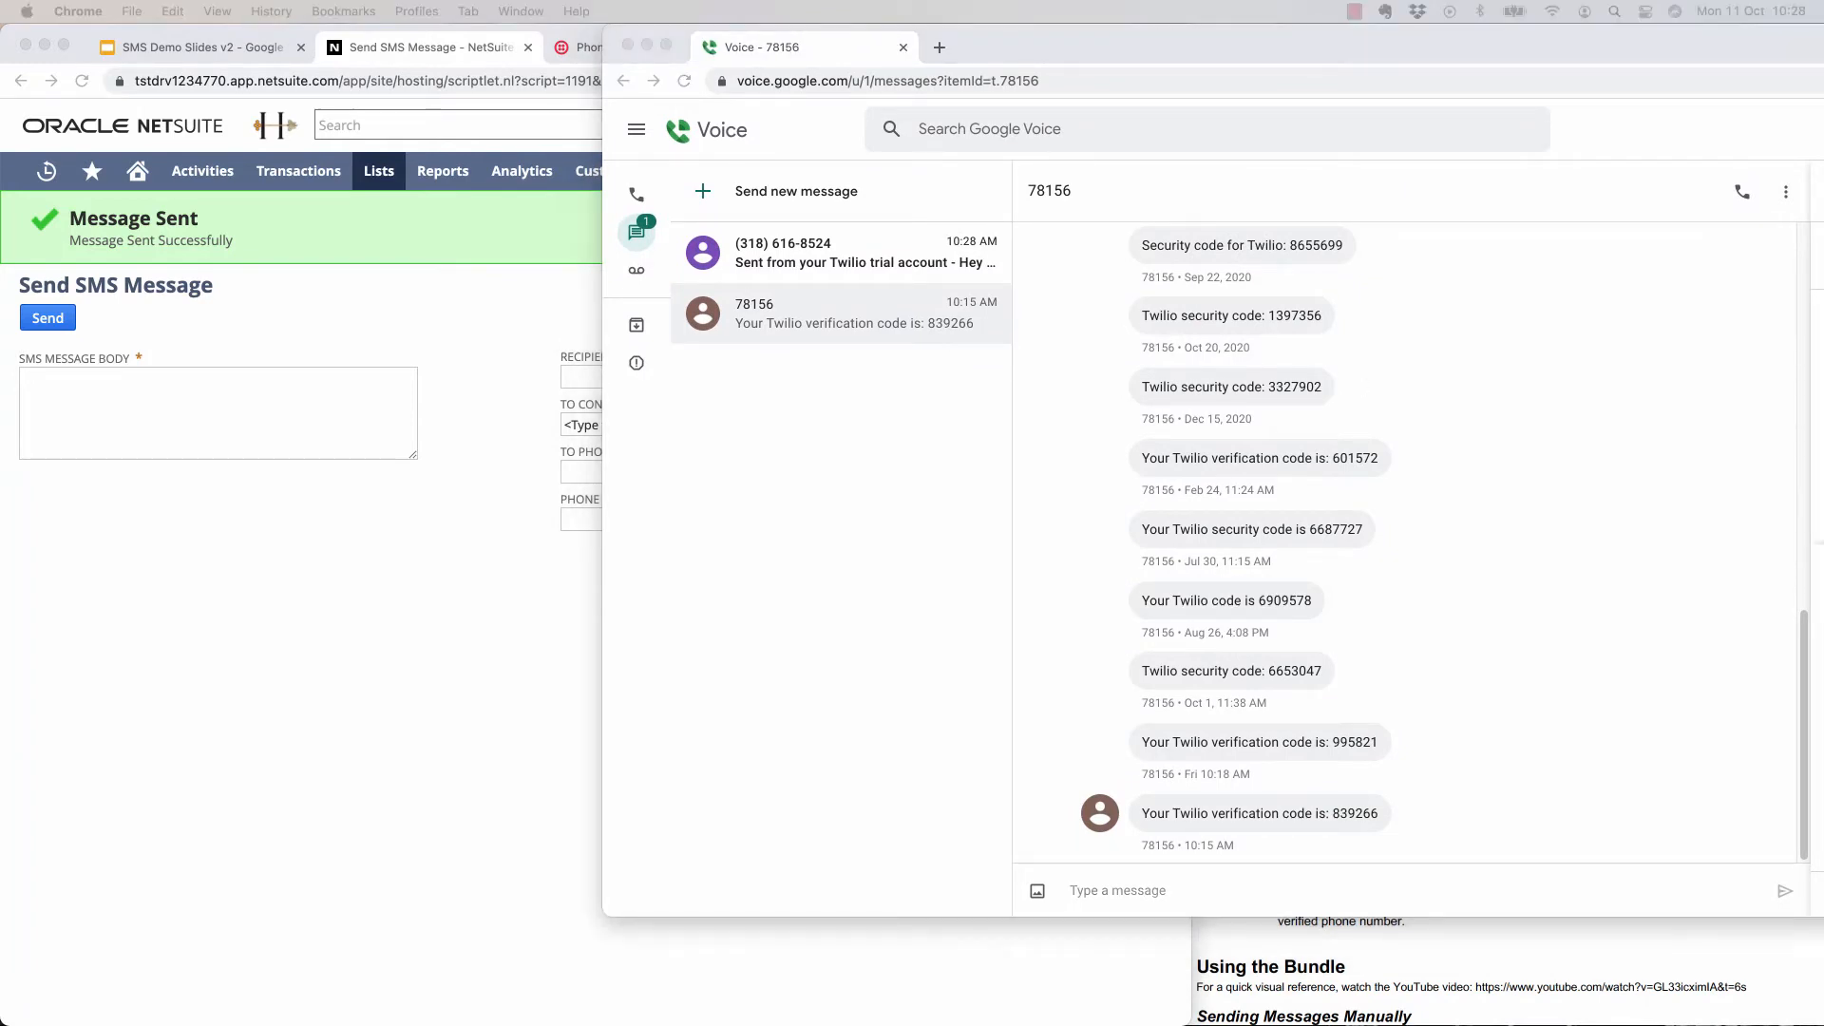
- Reply 'Great, see you soon' in the Twilio number's Google Voice thread, then return to NetSuite
left_click(838, 255)
left_click(838, 255)
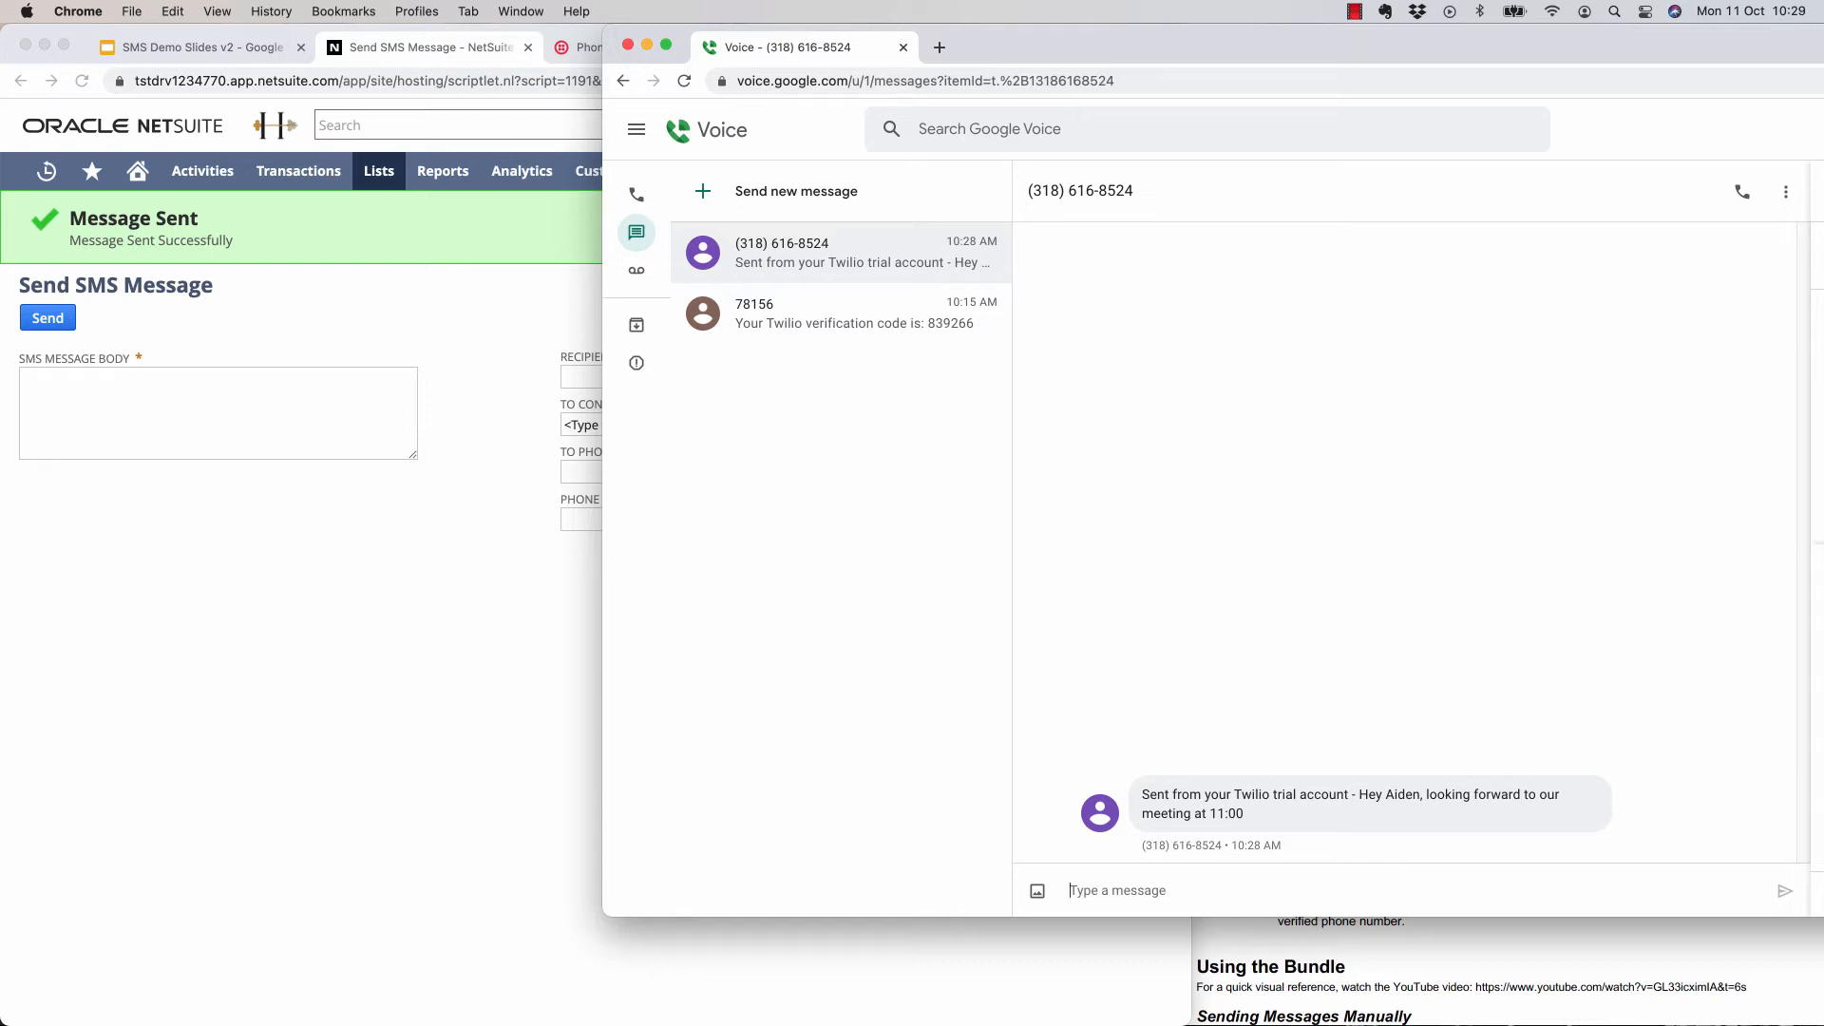
type("Great, see you soon!")
key("Return")
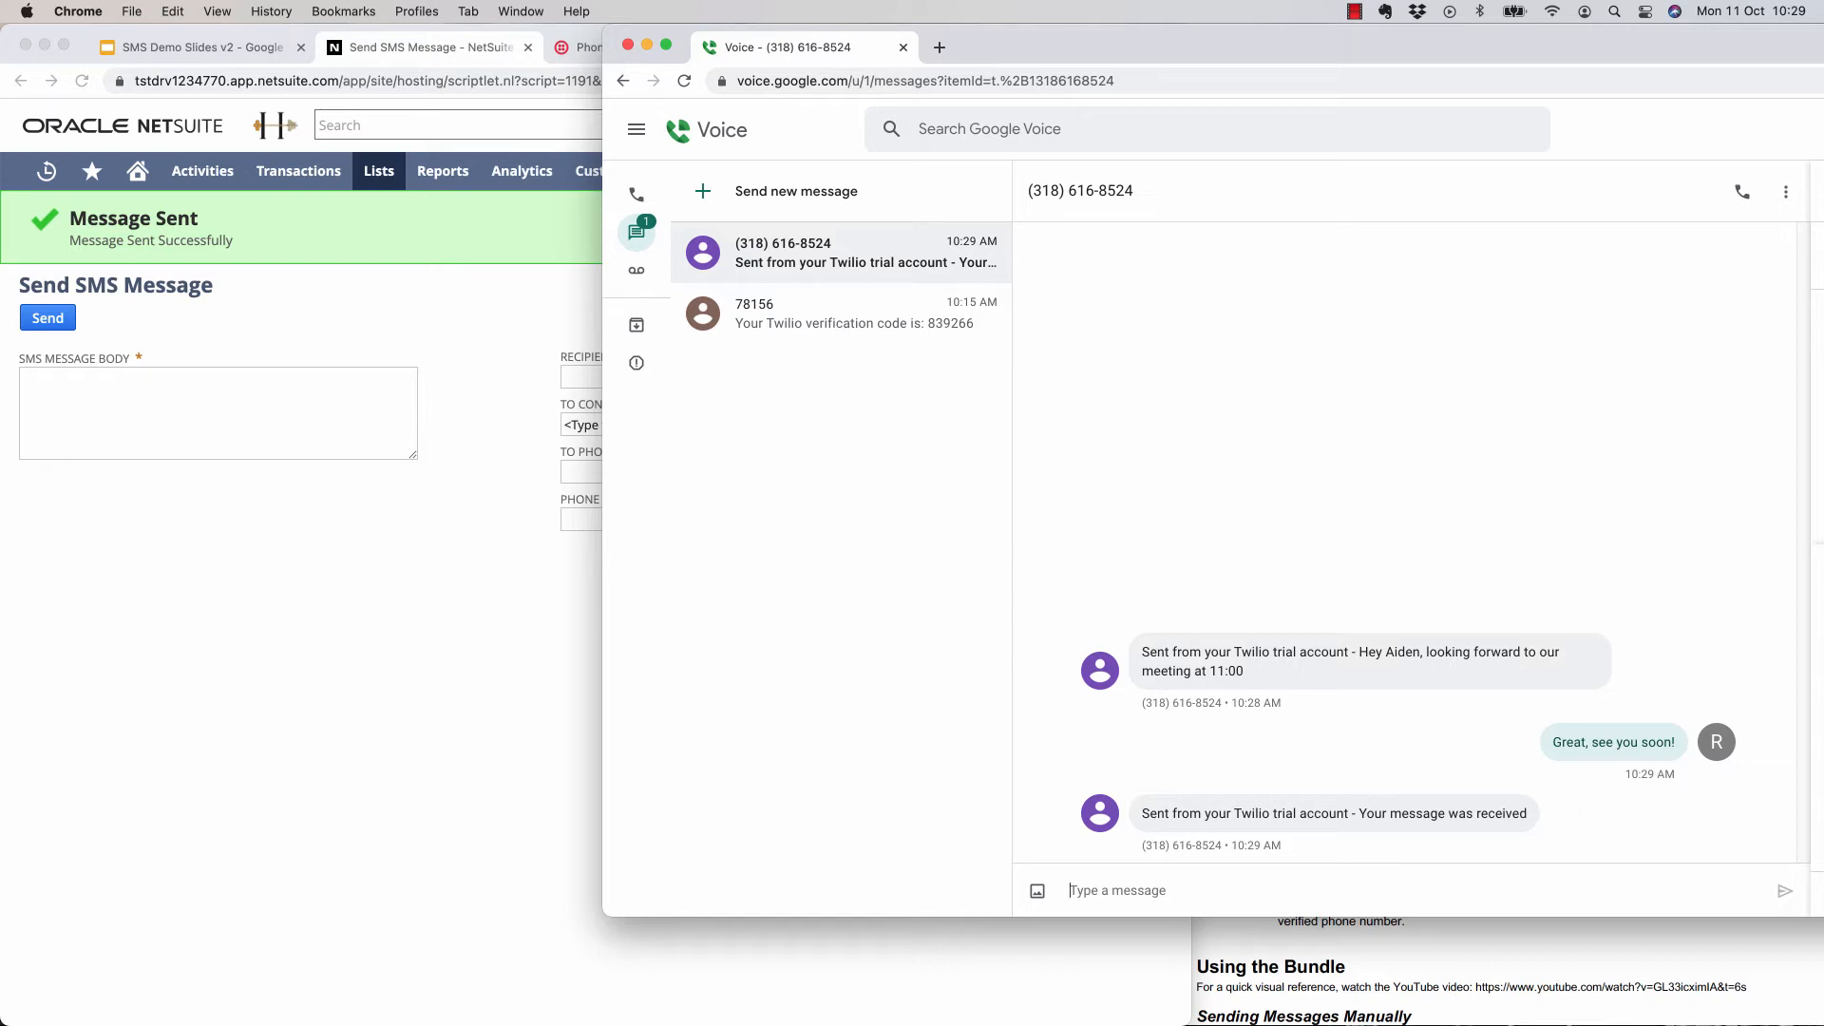
left_click(219, 413)
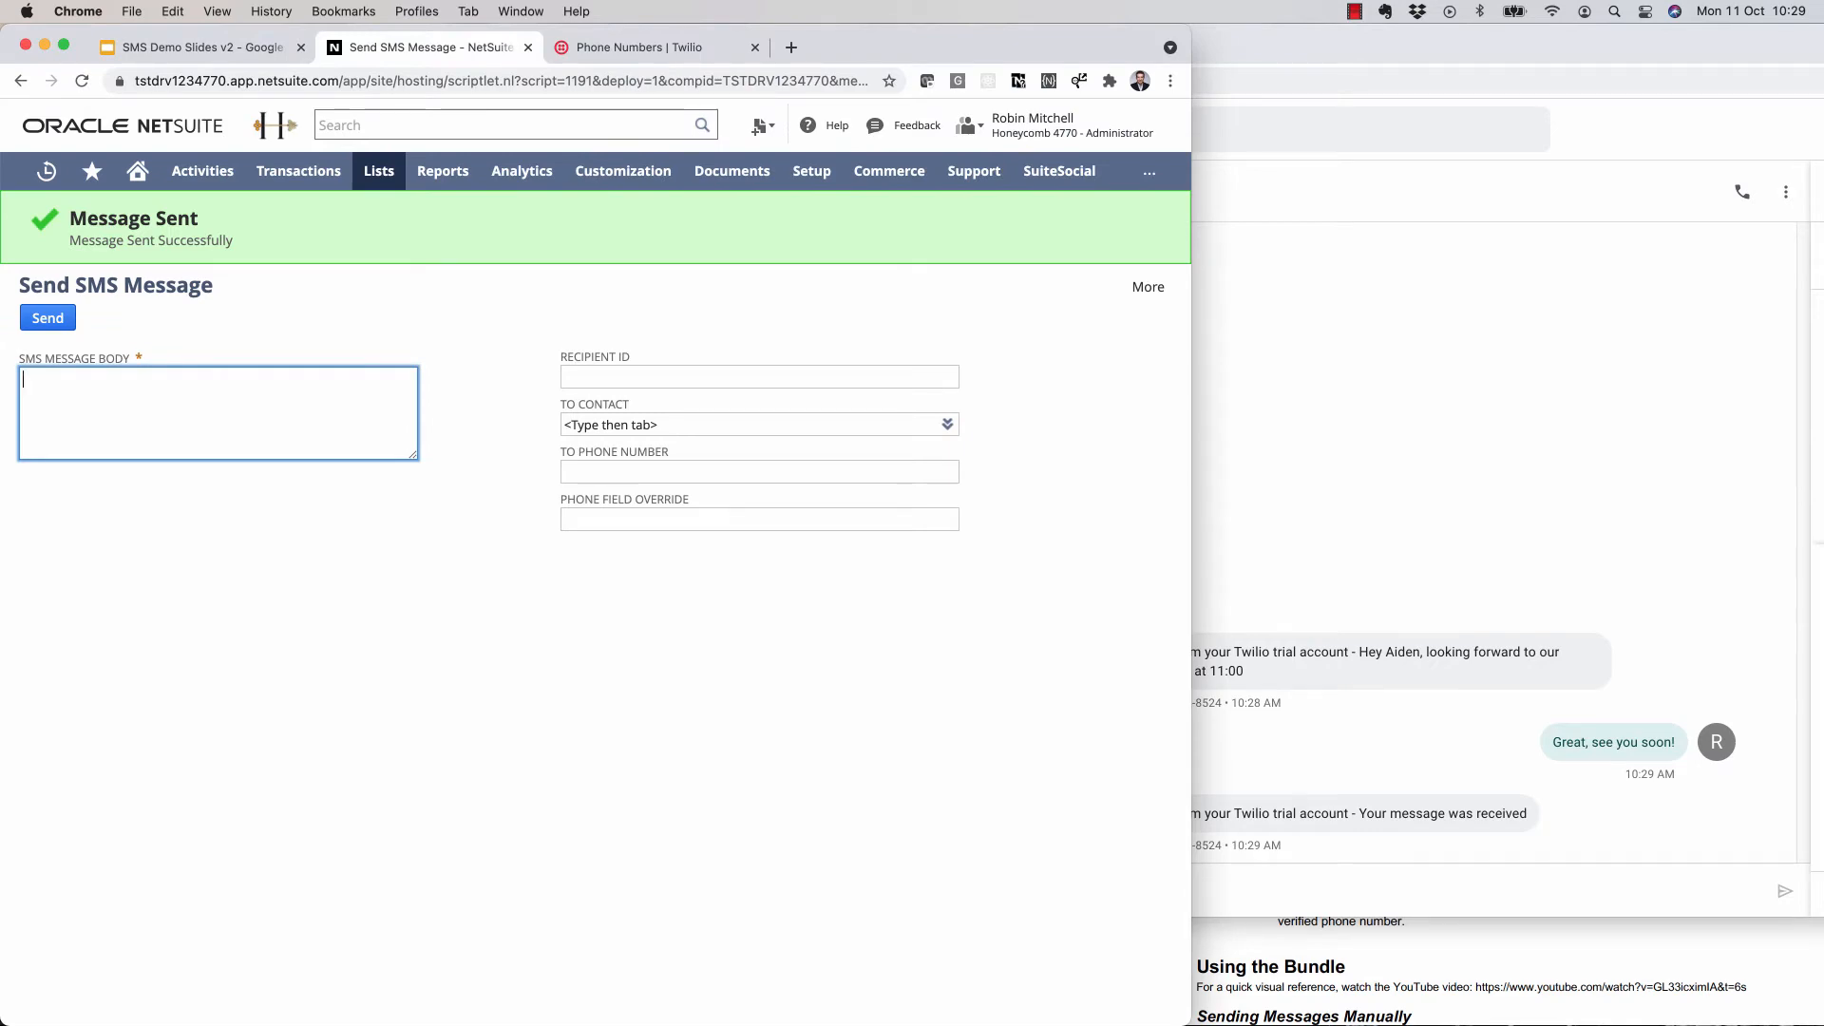
- Add SMS Messages to Process to the Home dashboard's Reminders portlet and save the selection
left_click(138, 171)
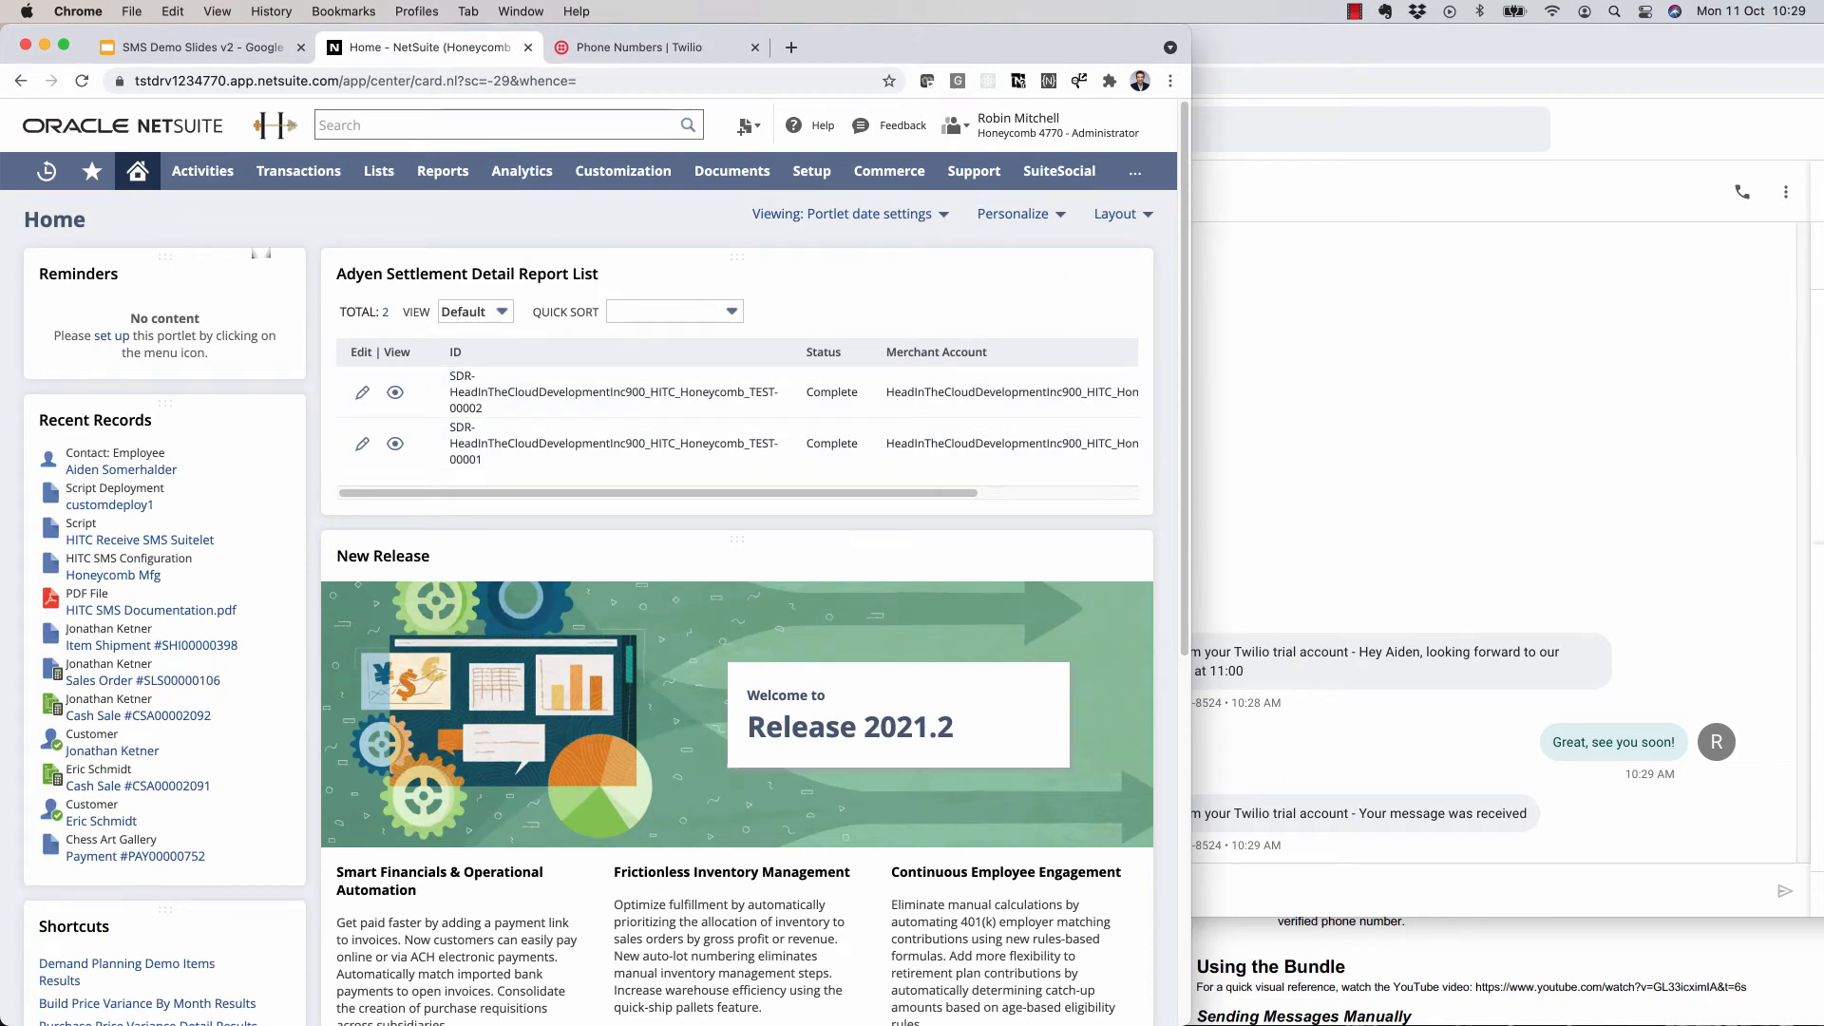
left_click(111, 337)
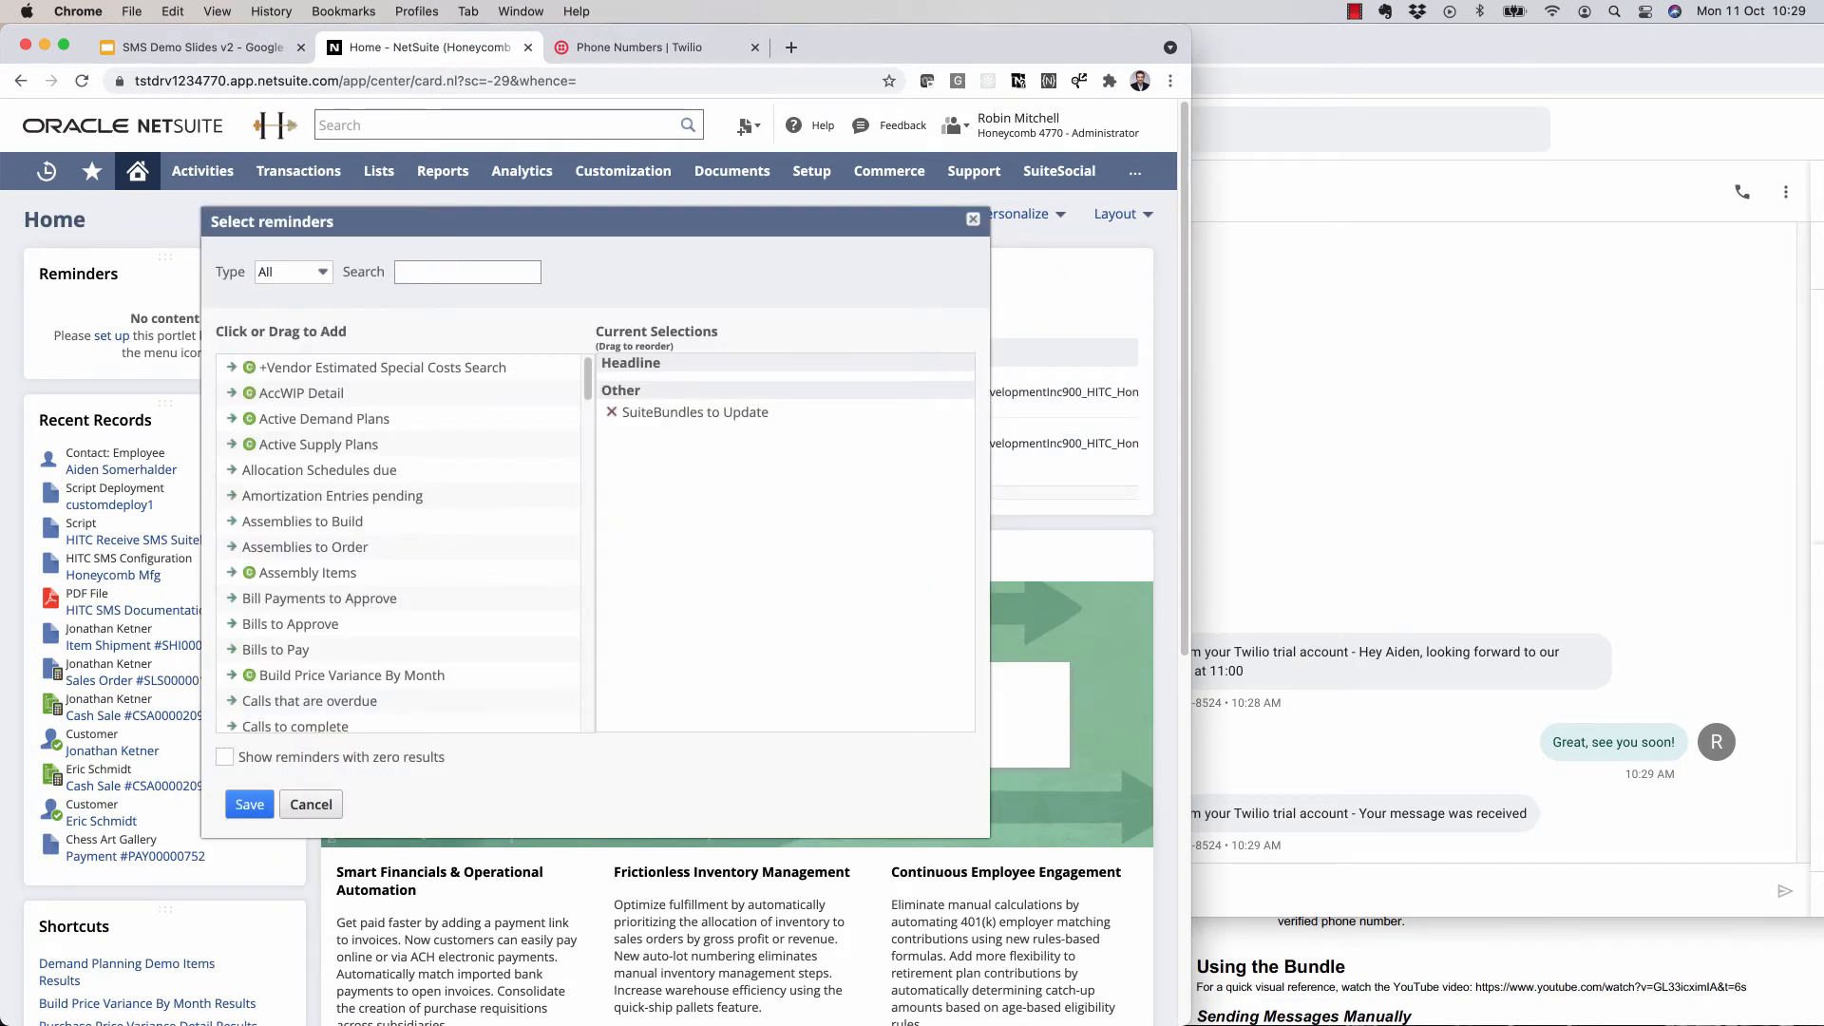
type("sms")
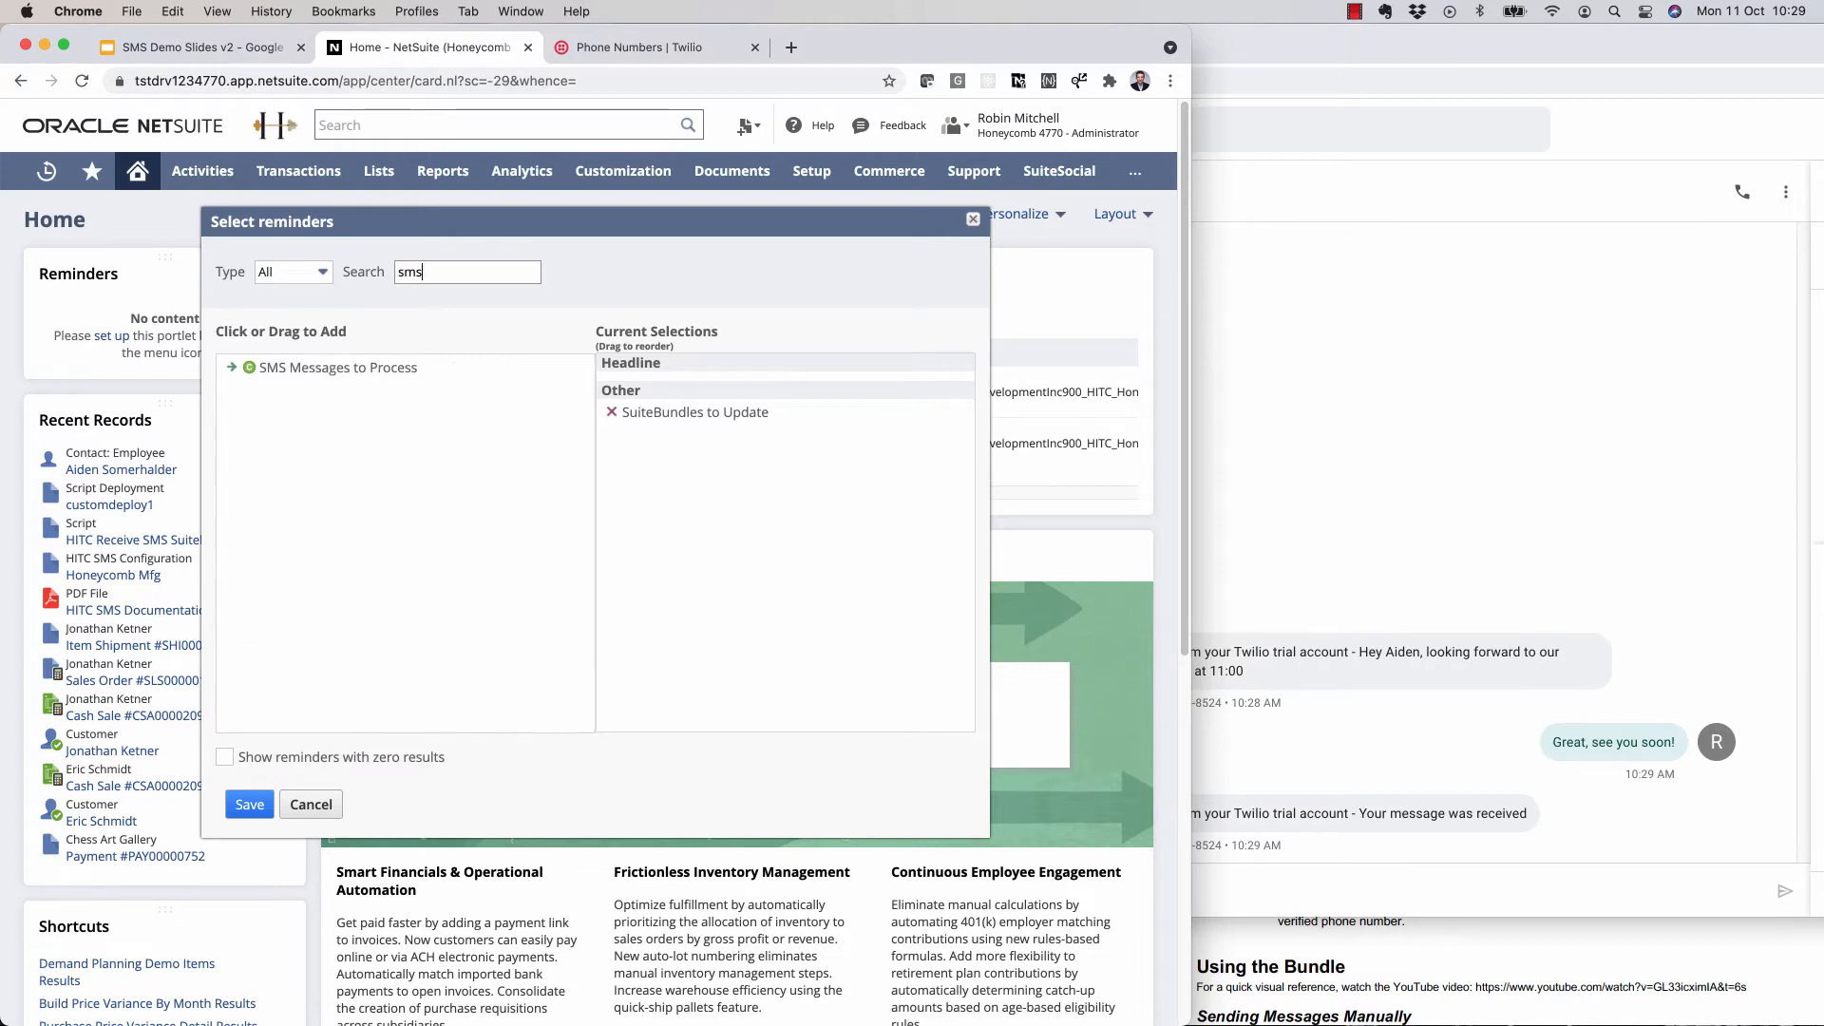
left_click(339, 367)
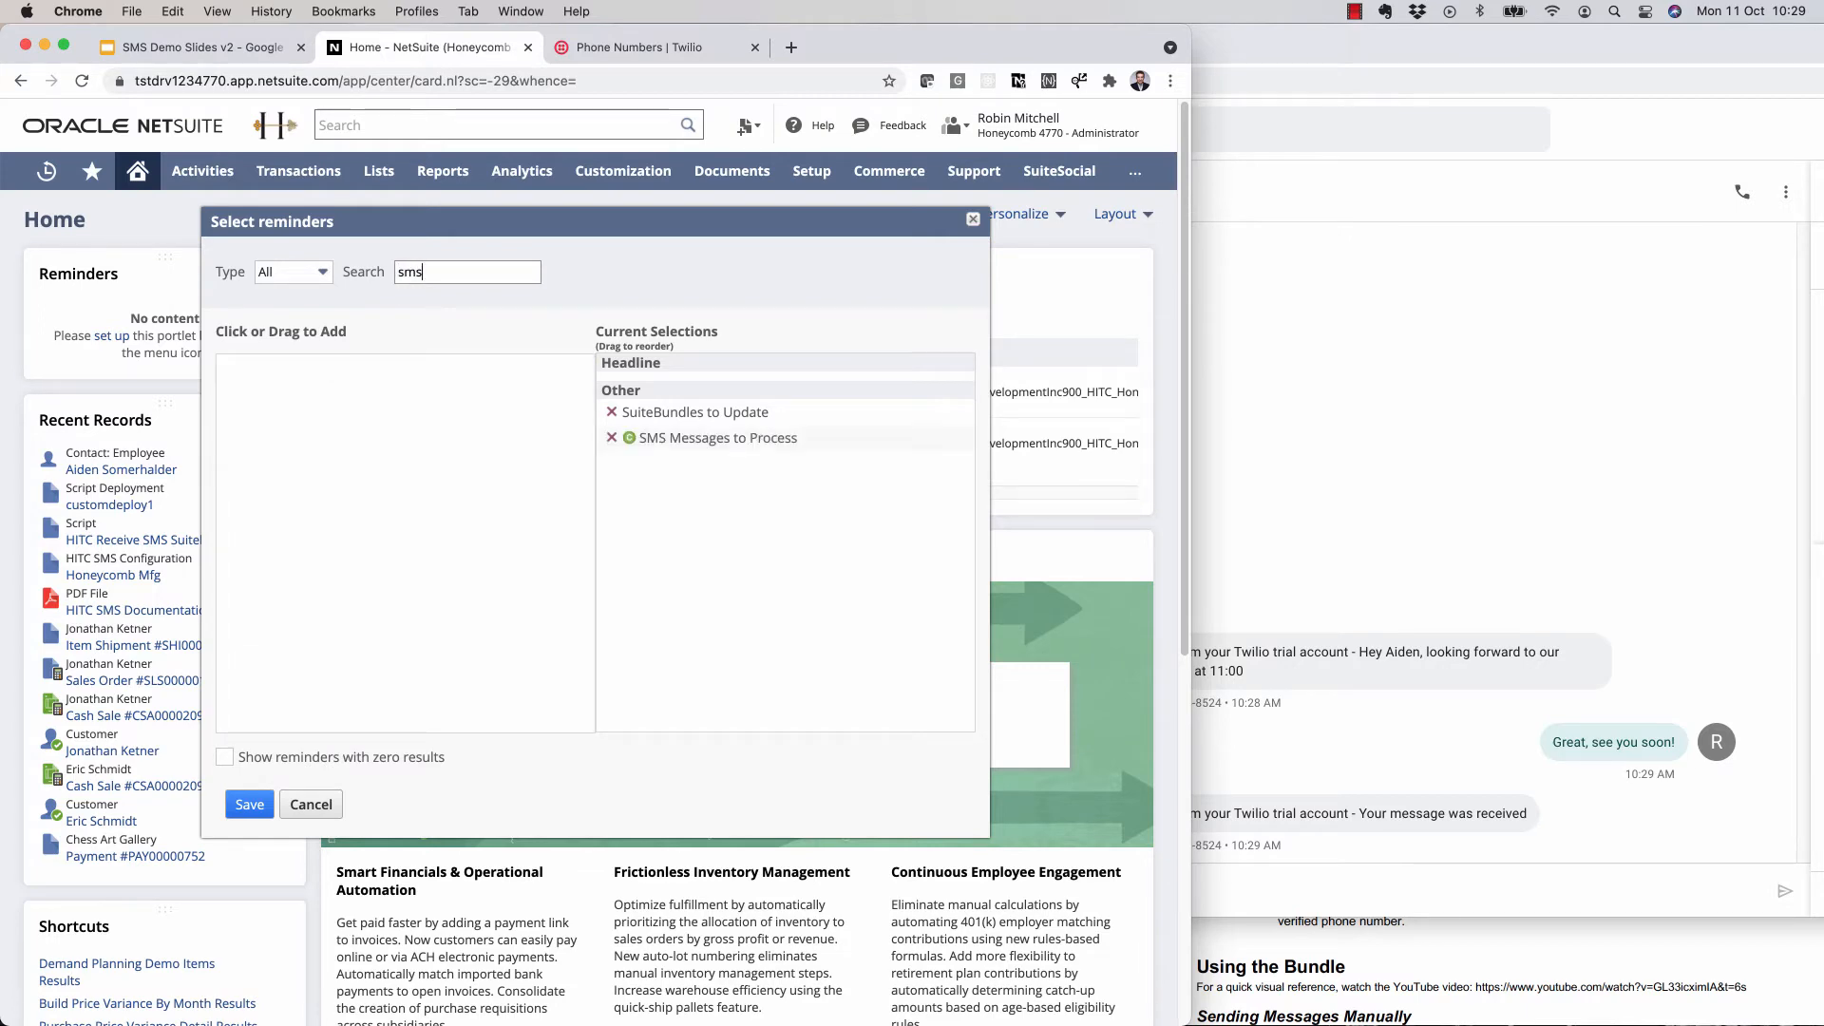
left_click(249, 804)
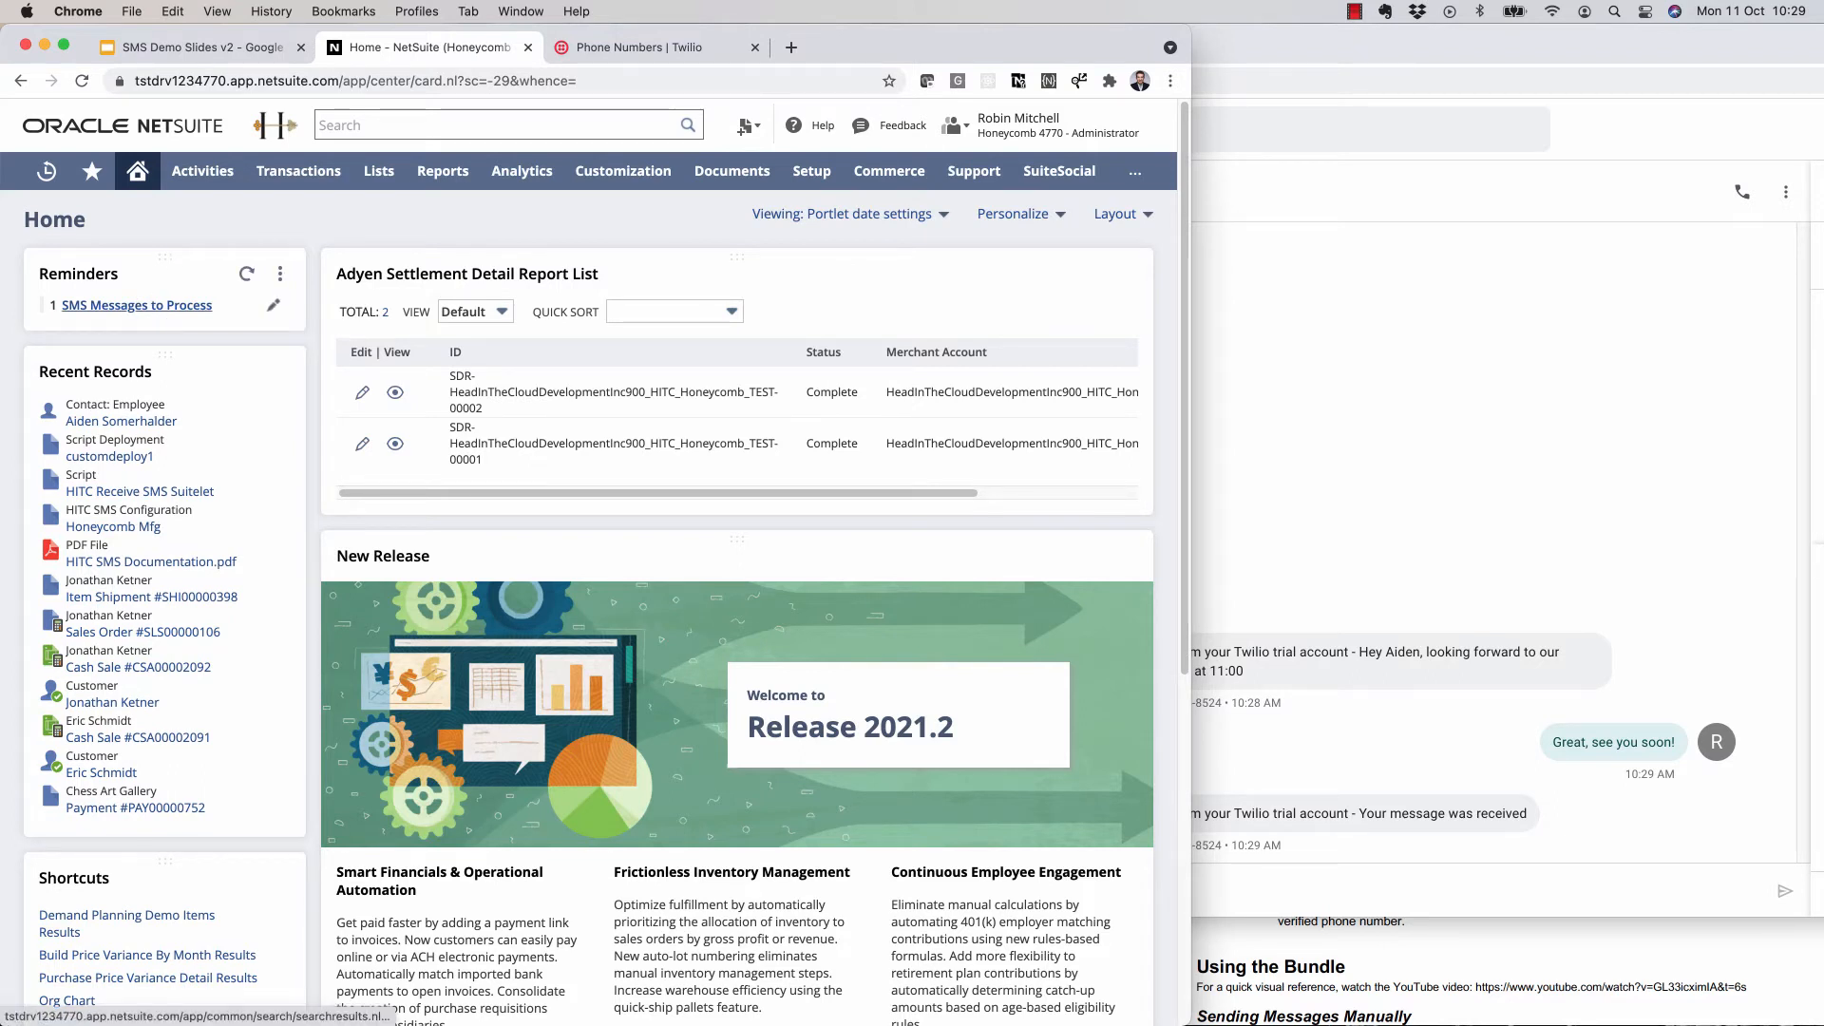
- Mark the reply in the SMS Messages to Process list as processed
left_click(137, 305)
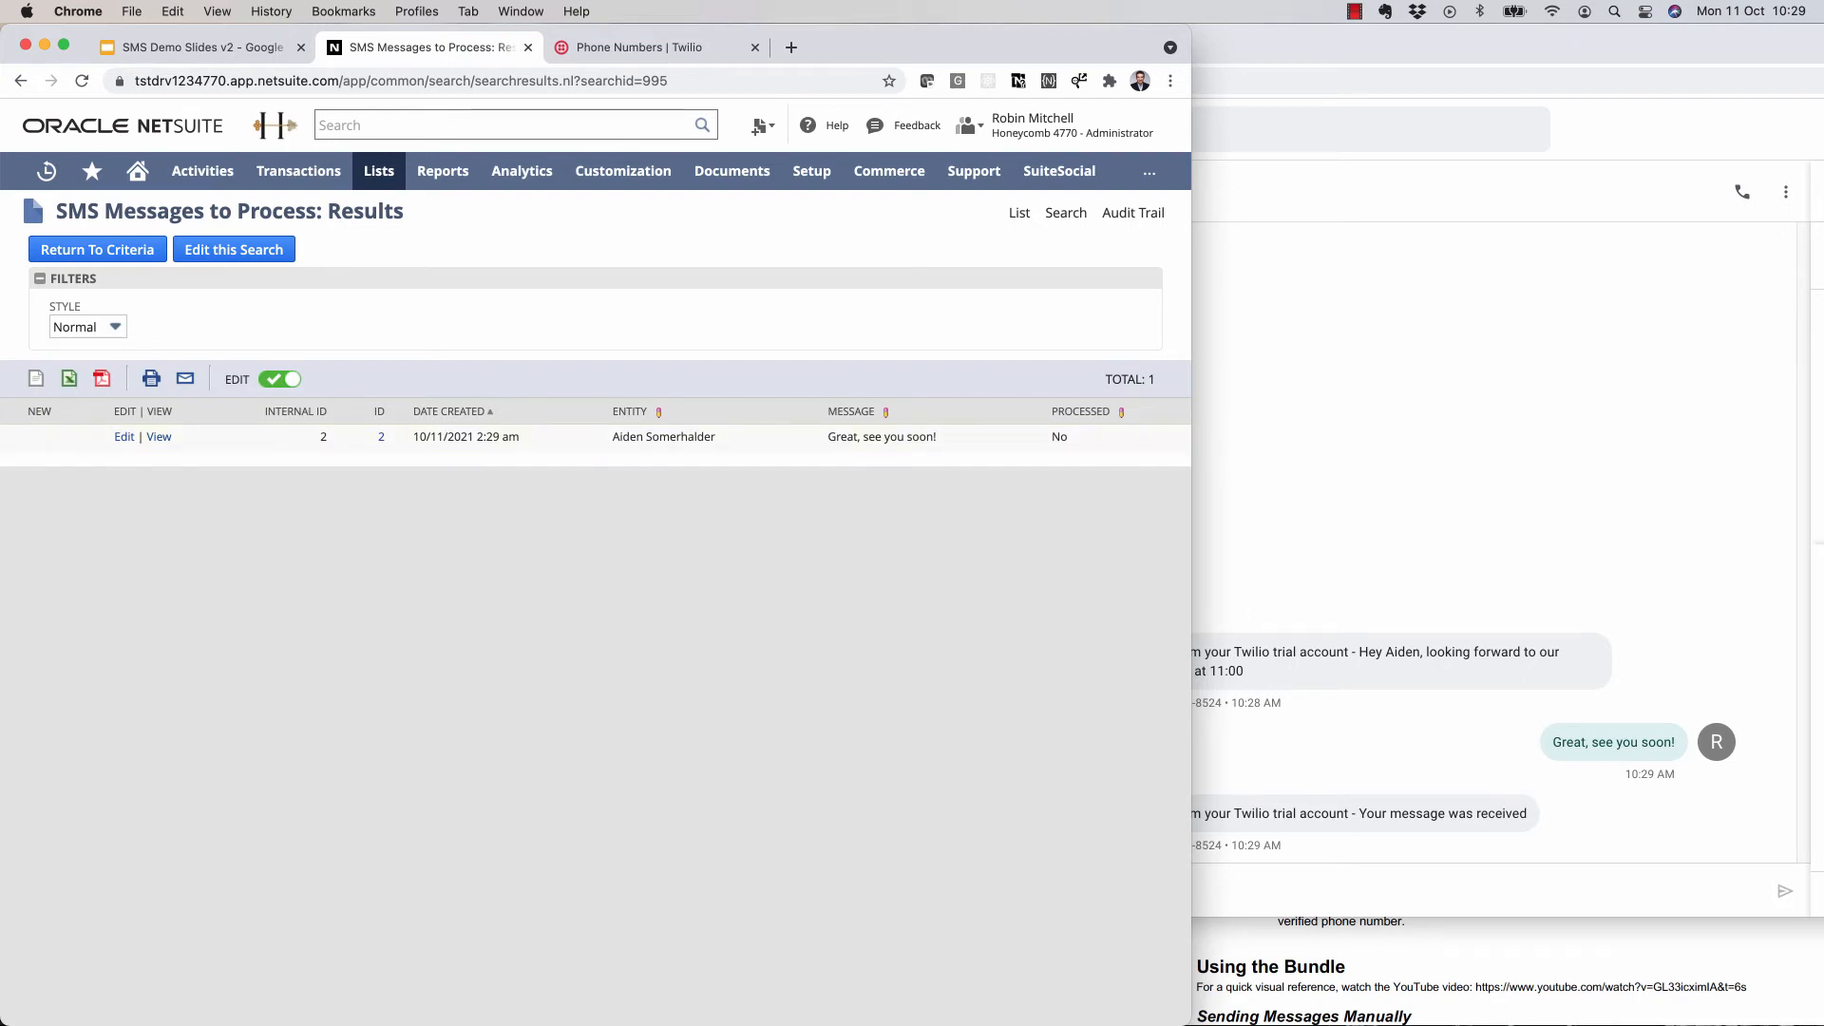
left_click(1060, 437)
left_click(1059, 437)
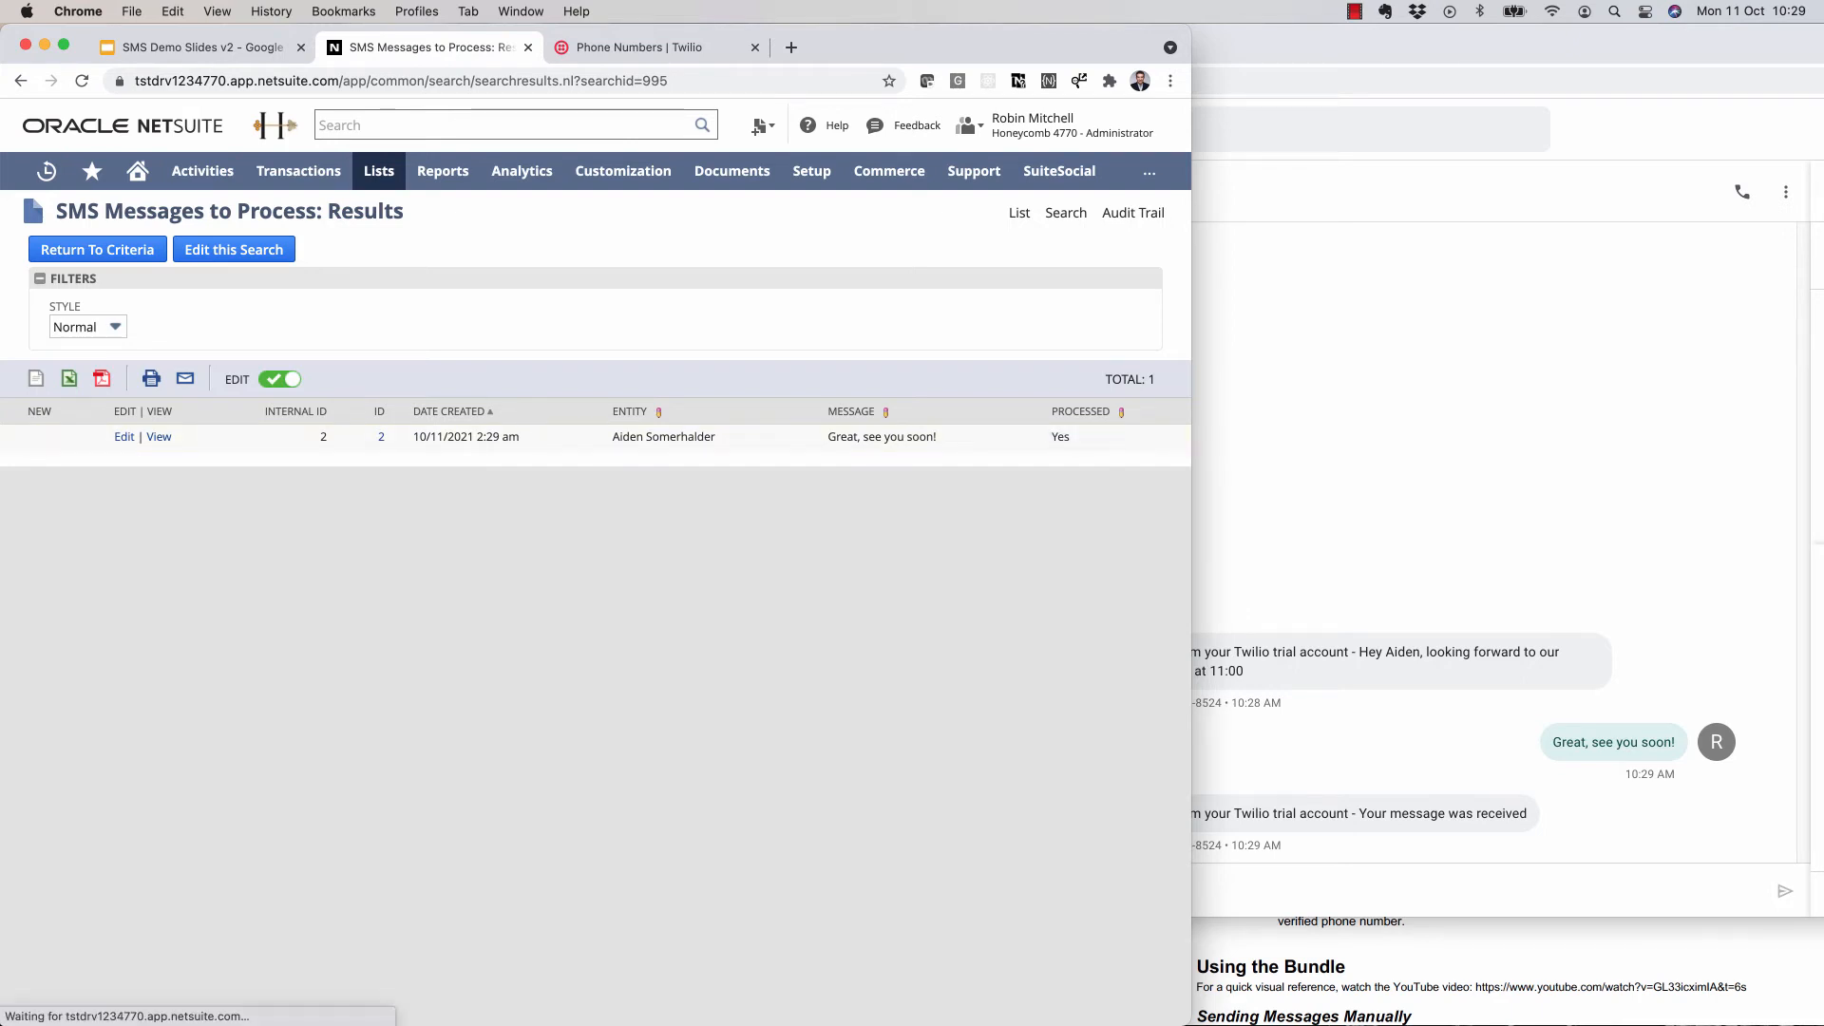
- From the Home dashboard, go to Customization > Workflow > Workflows
left_click(137, 171)
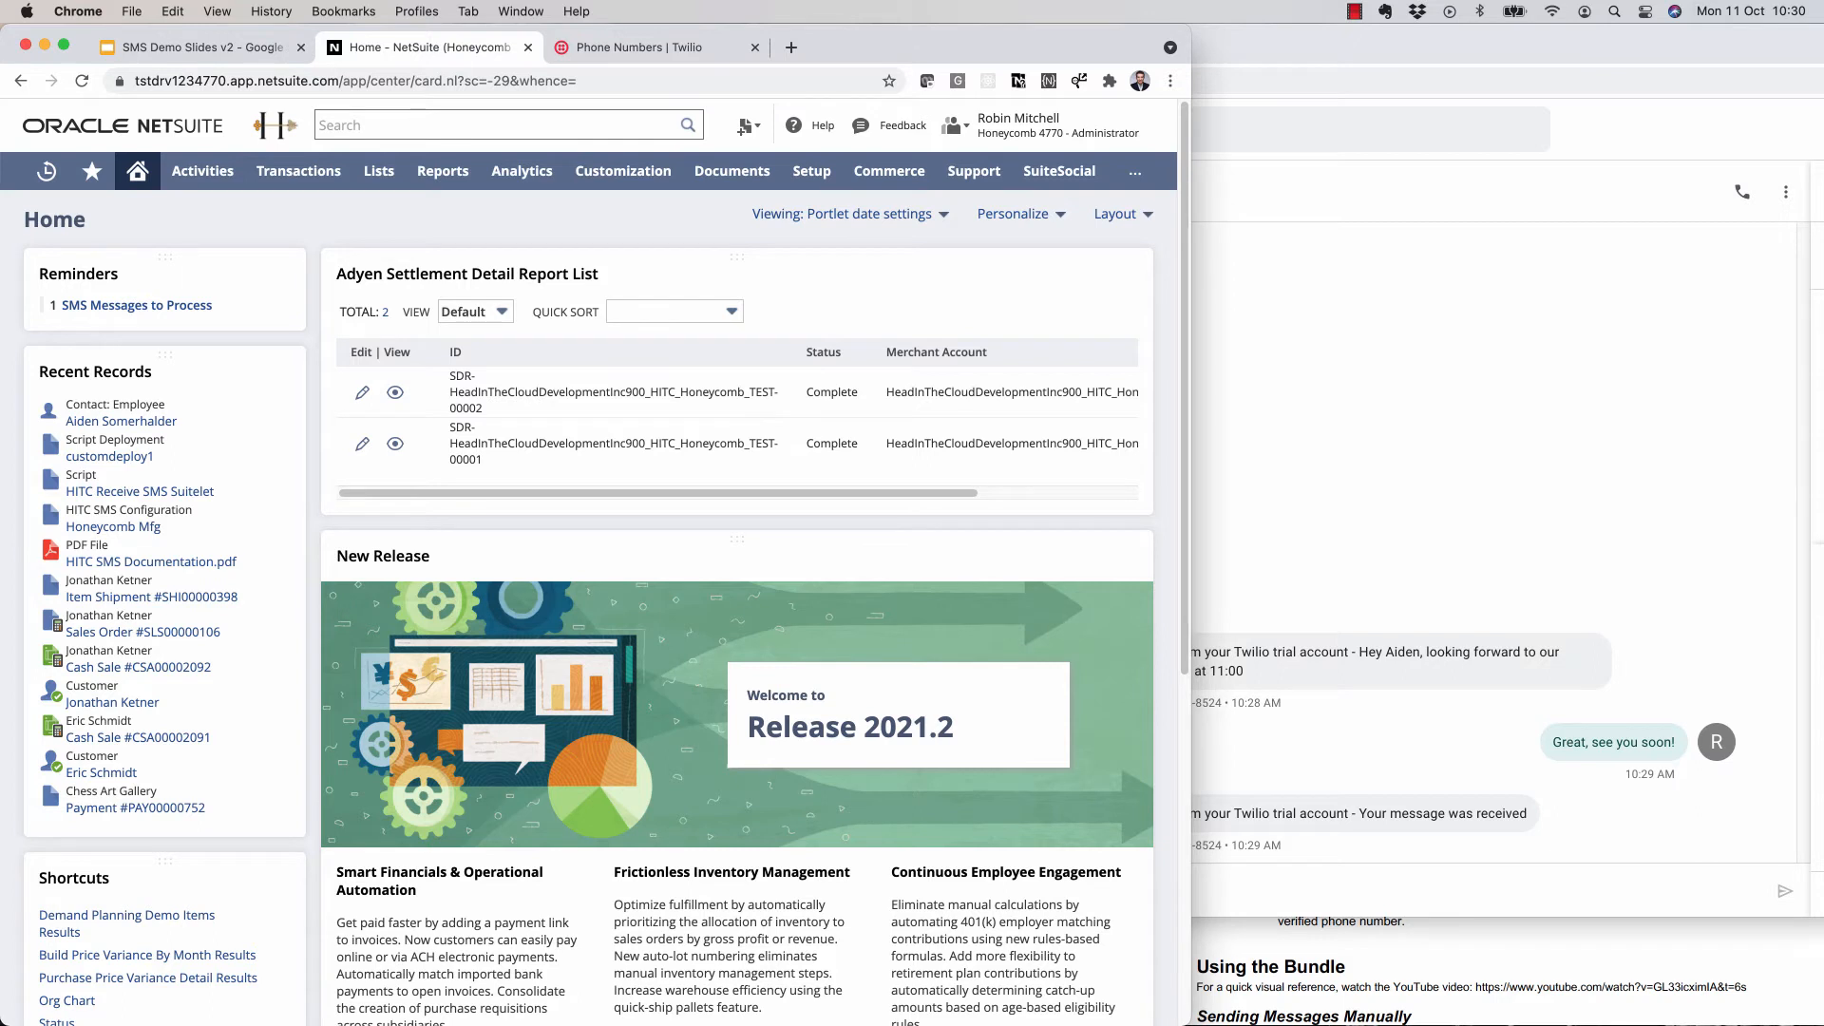
mouse_move(623, 171)
mouse_move(662, 361)
left_click(809, 361)
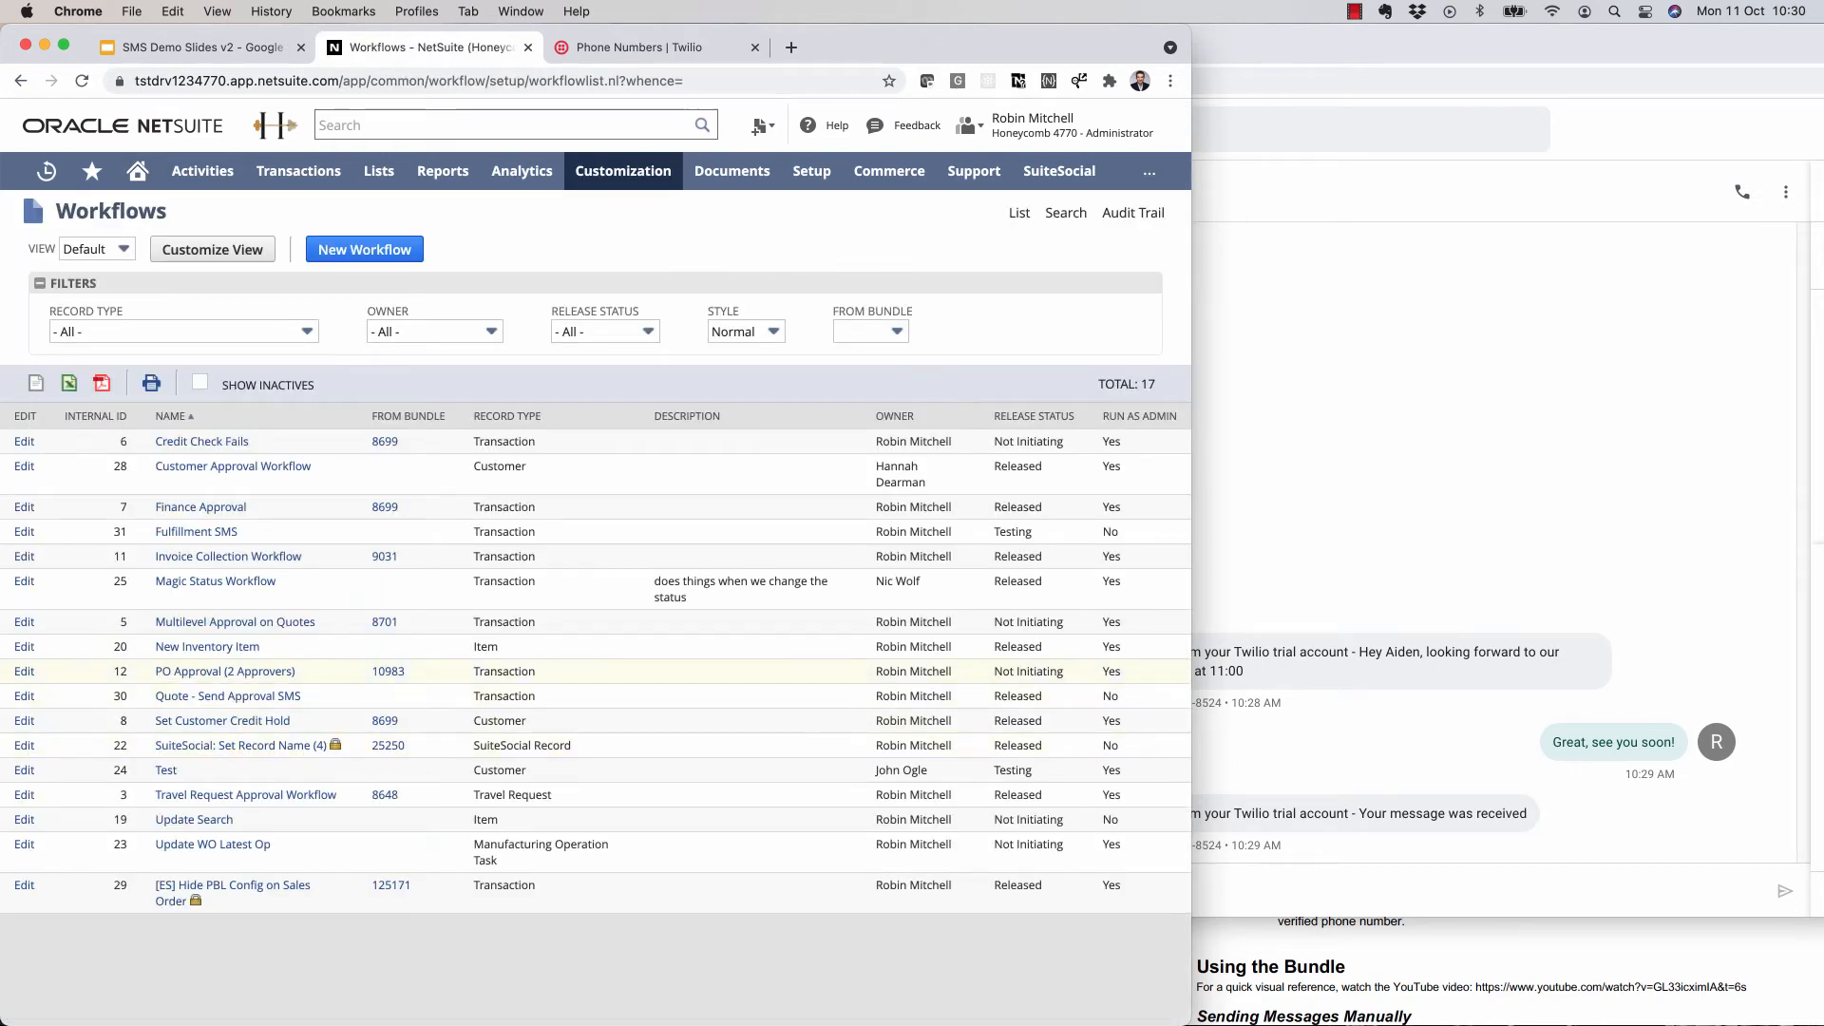
- Edit Quote - Send Approval SMS and start a new action on its Send SMS state
left_click(24, 696)
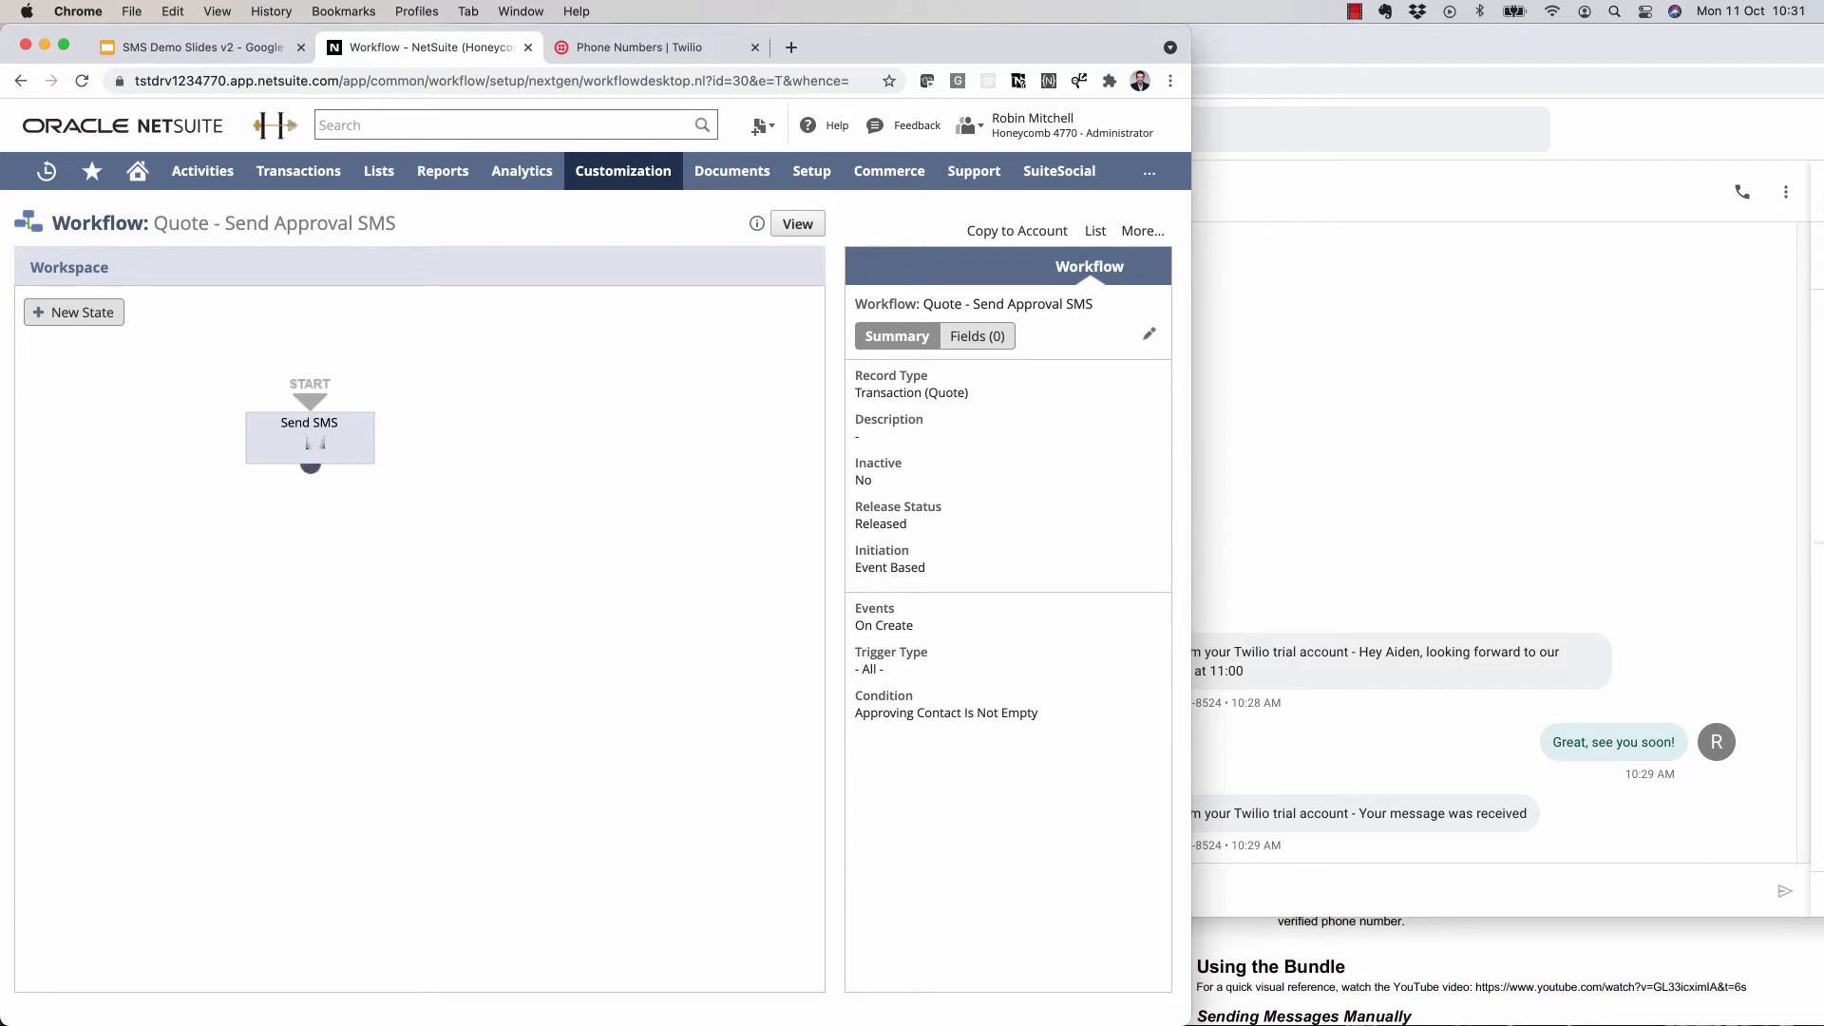
left_click(313, 444)
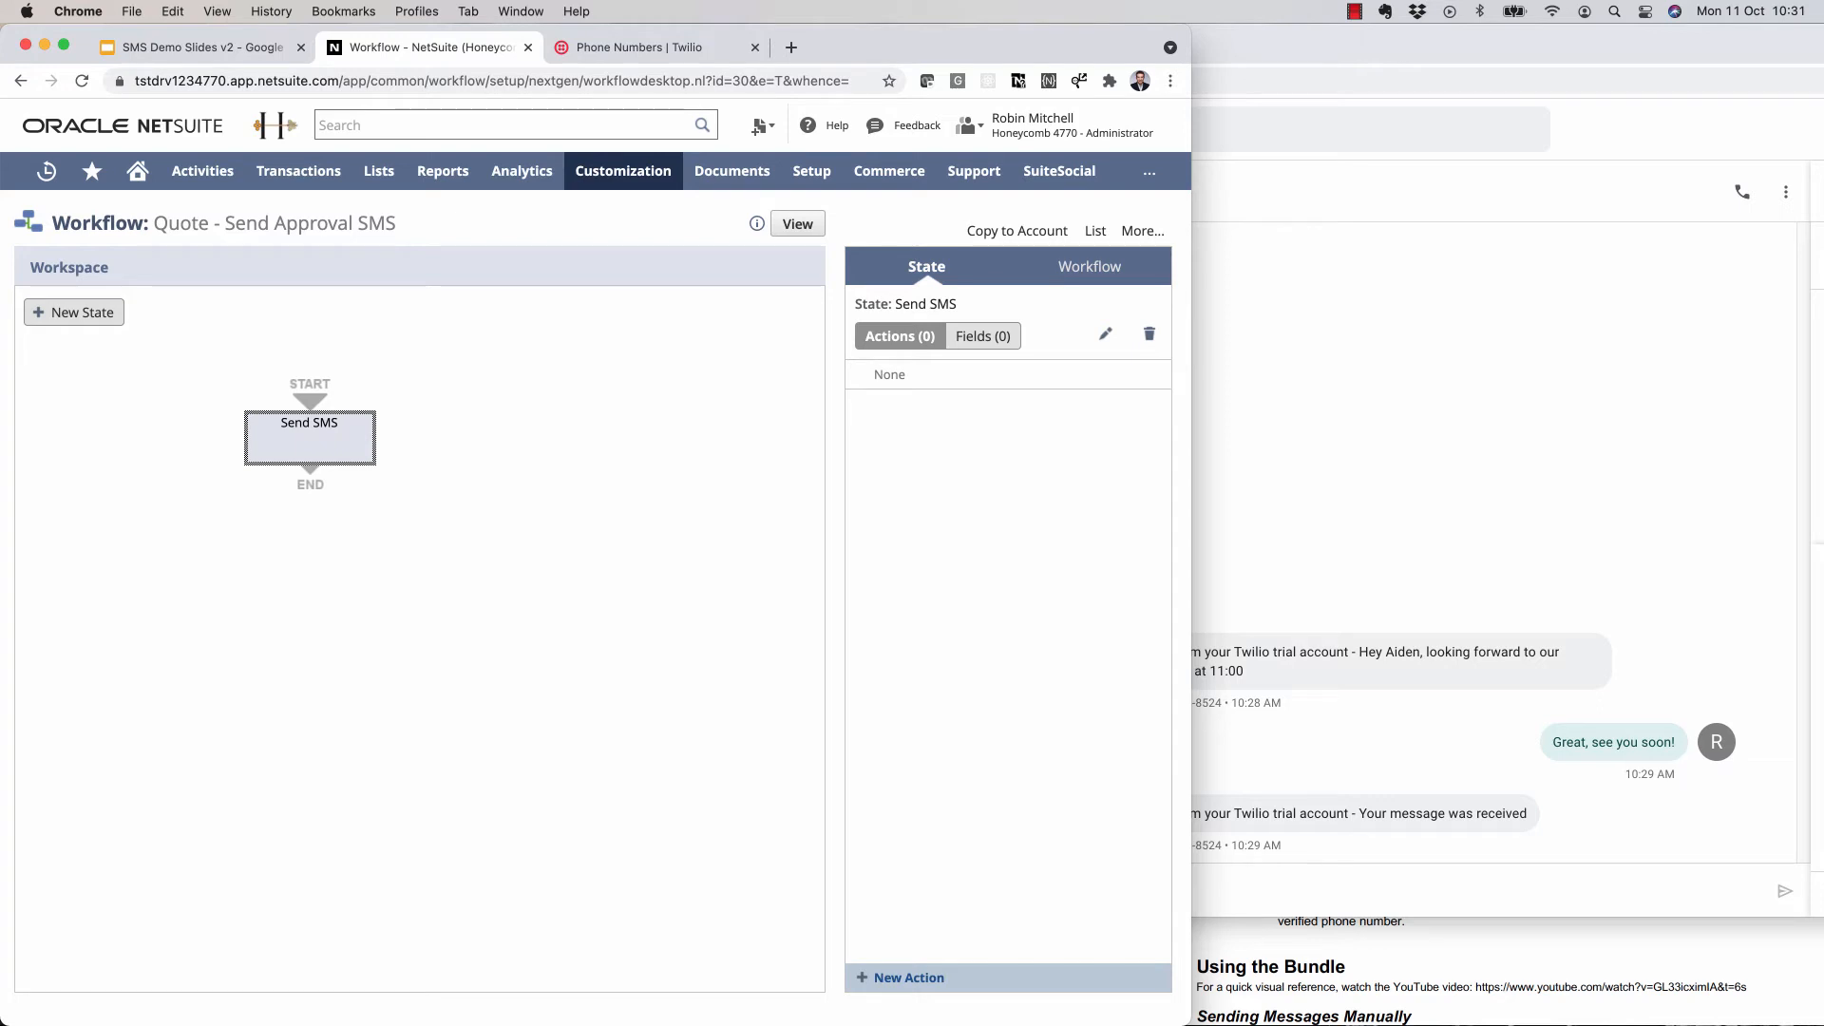
left_click(908, 978)
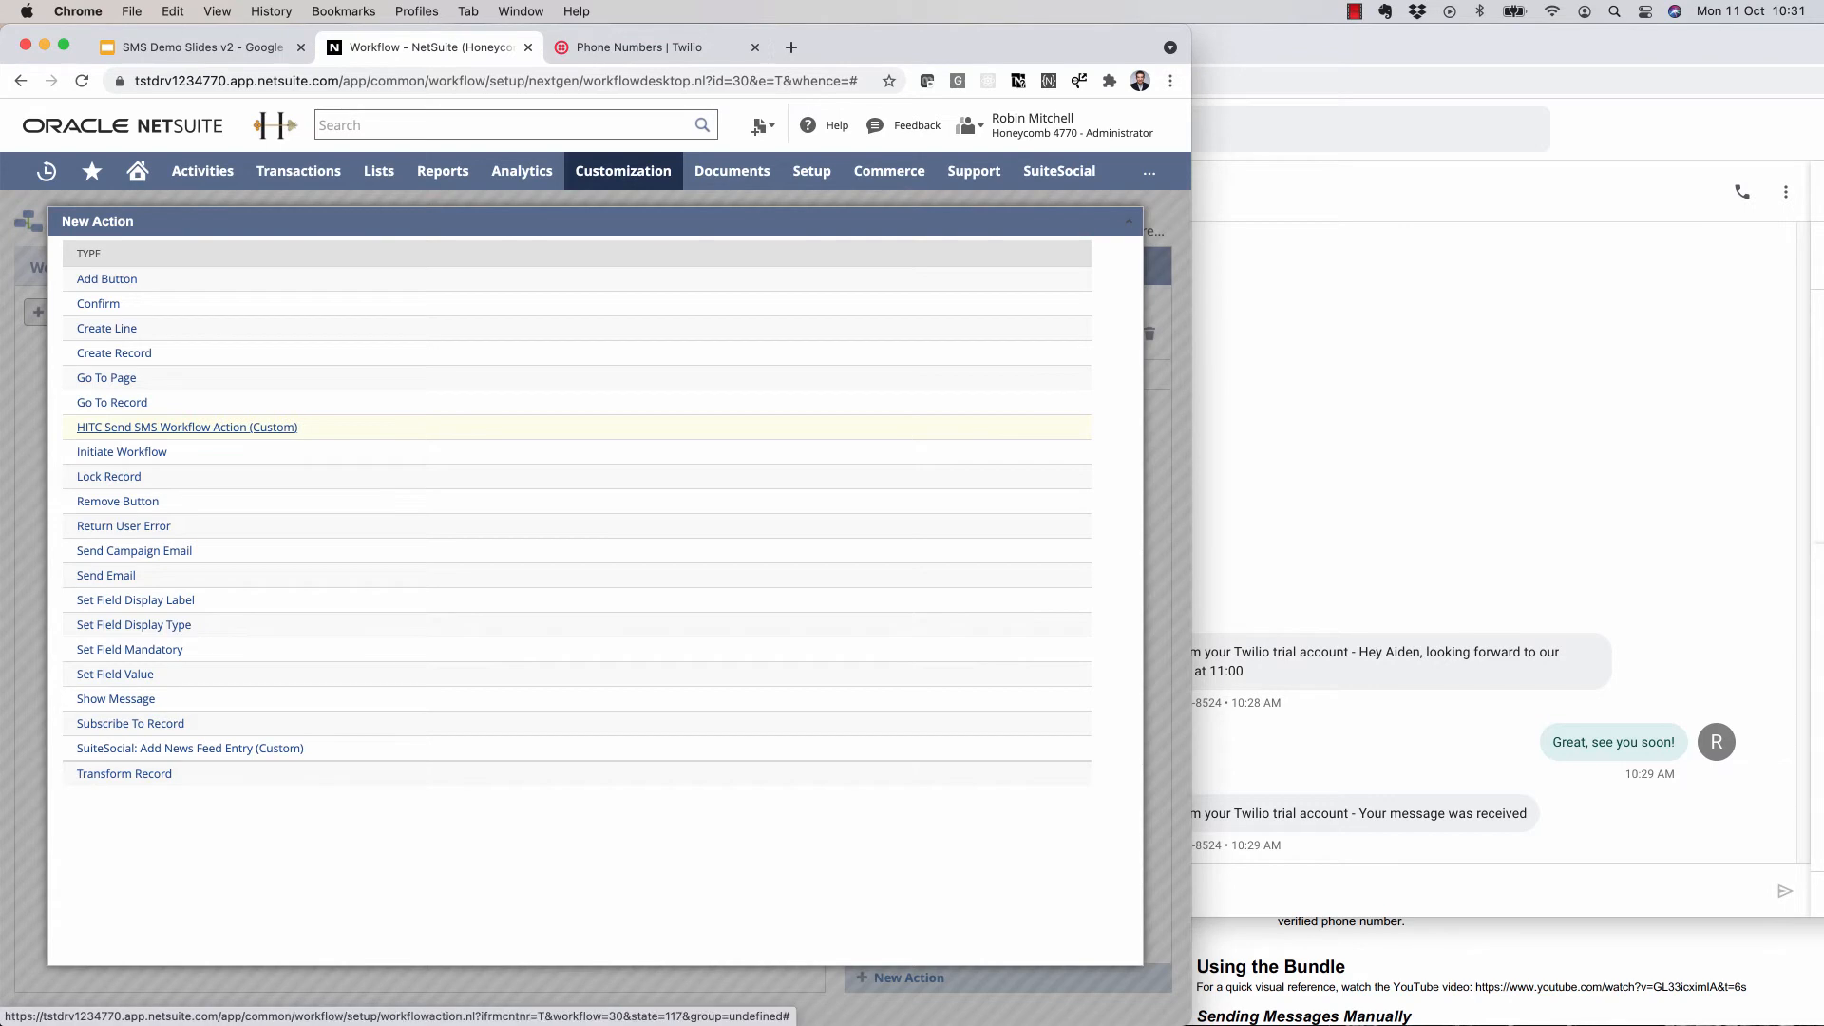
- Choose HITC Send SMS Workflow Action, trigger After Record Submit, and paste the quote approval message
left_click(187, 427)
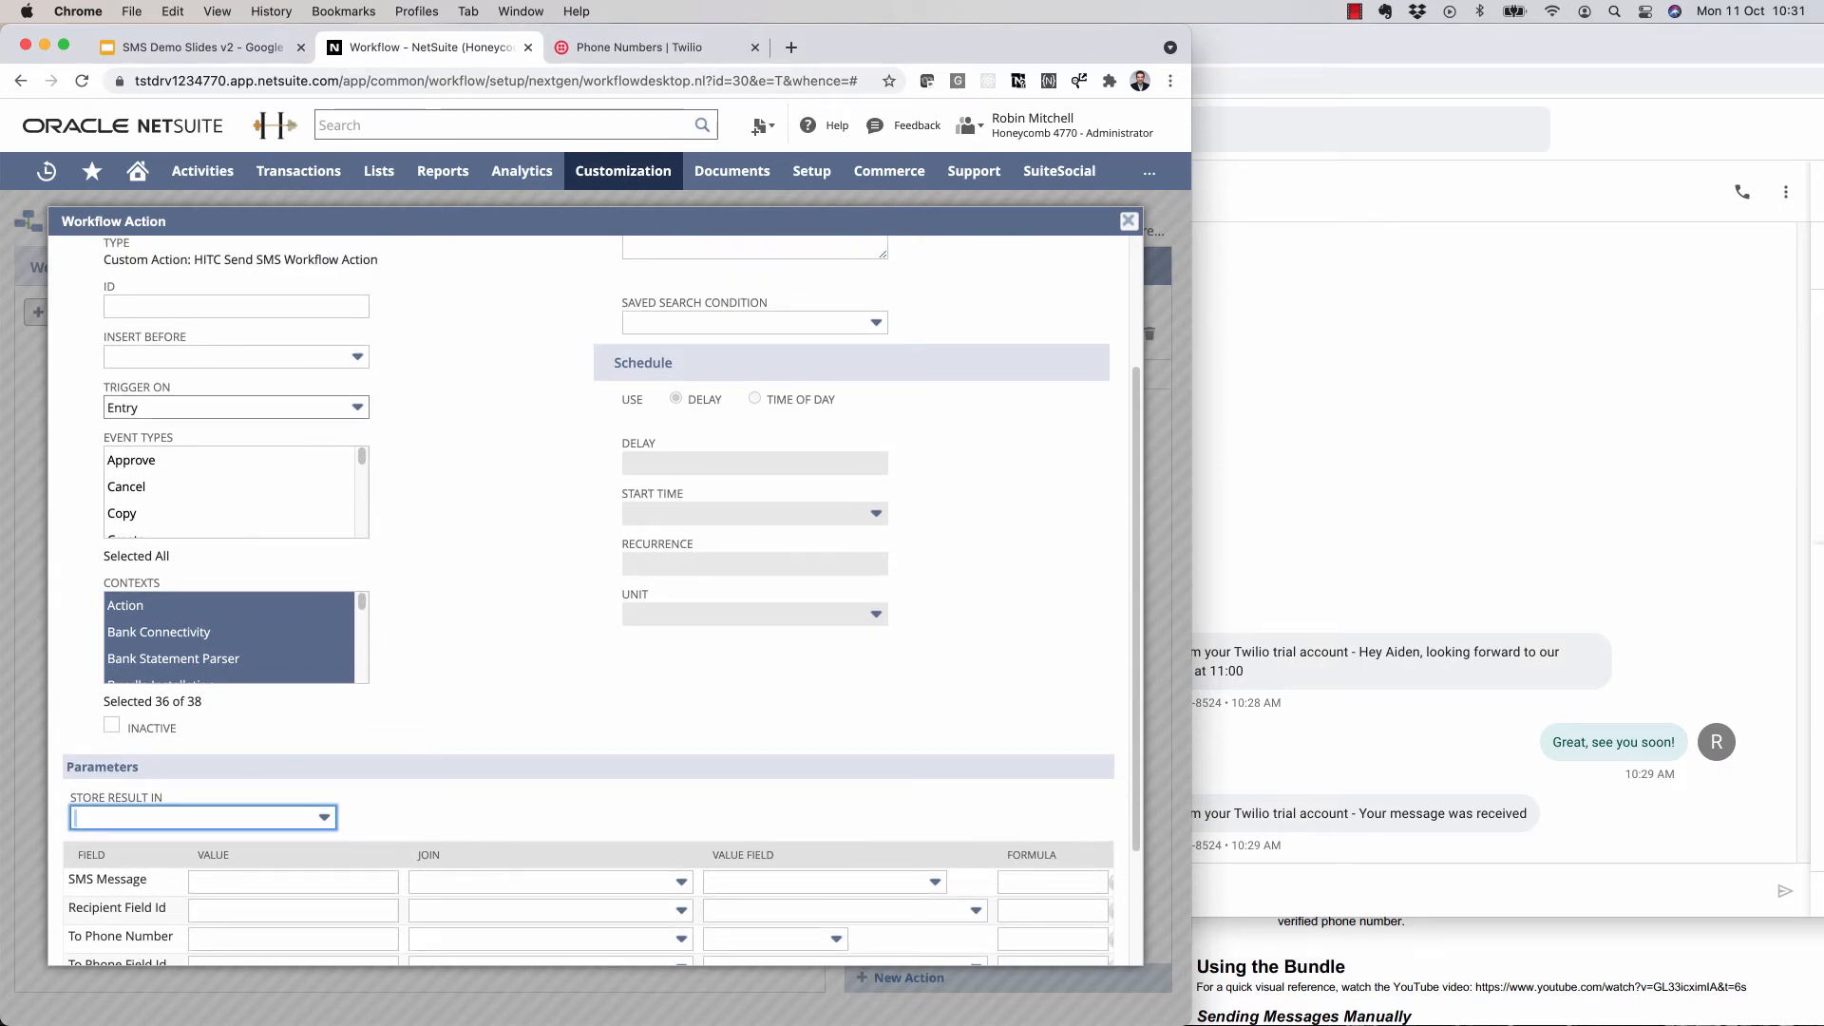
left_click(357, 407)
left_click(166, 539)
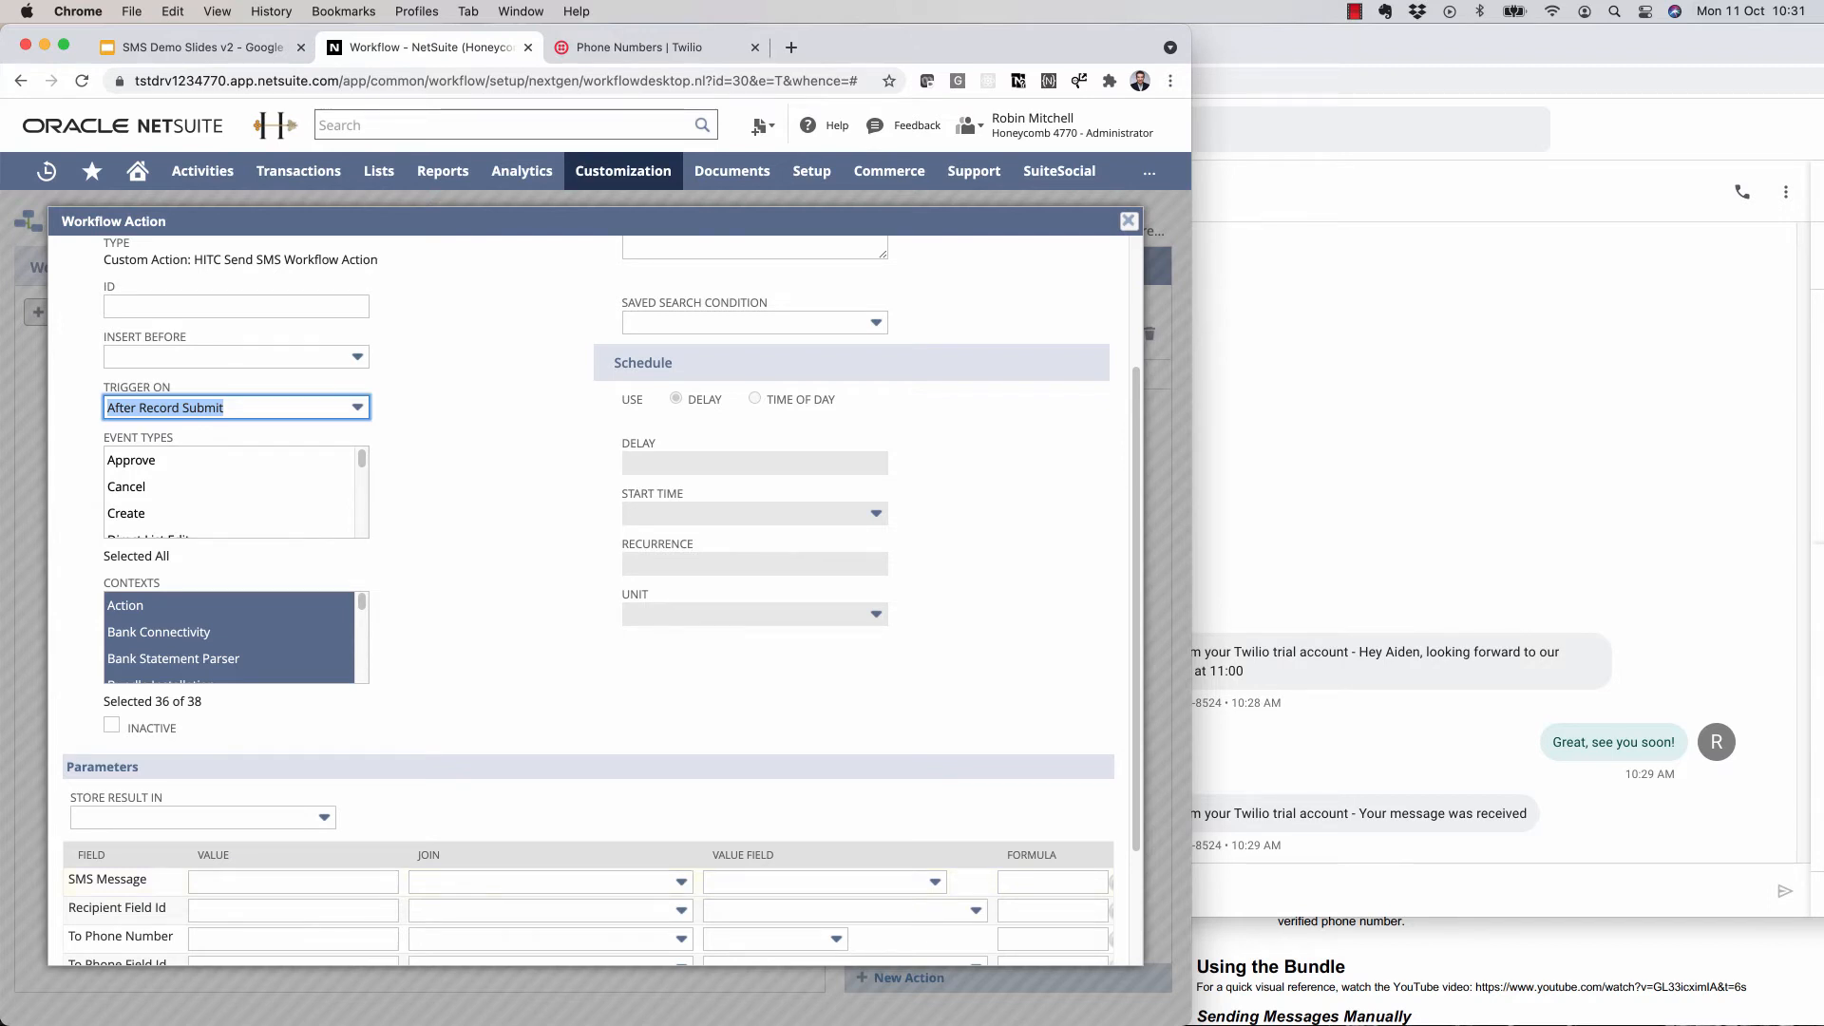
left_click(293, 882)
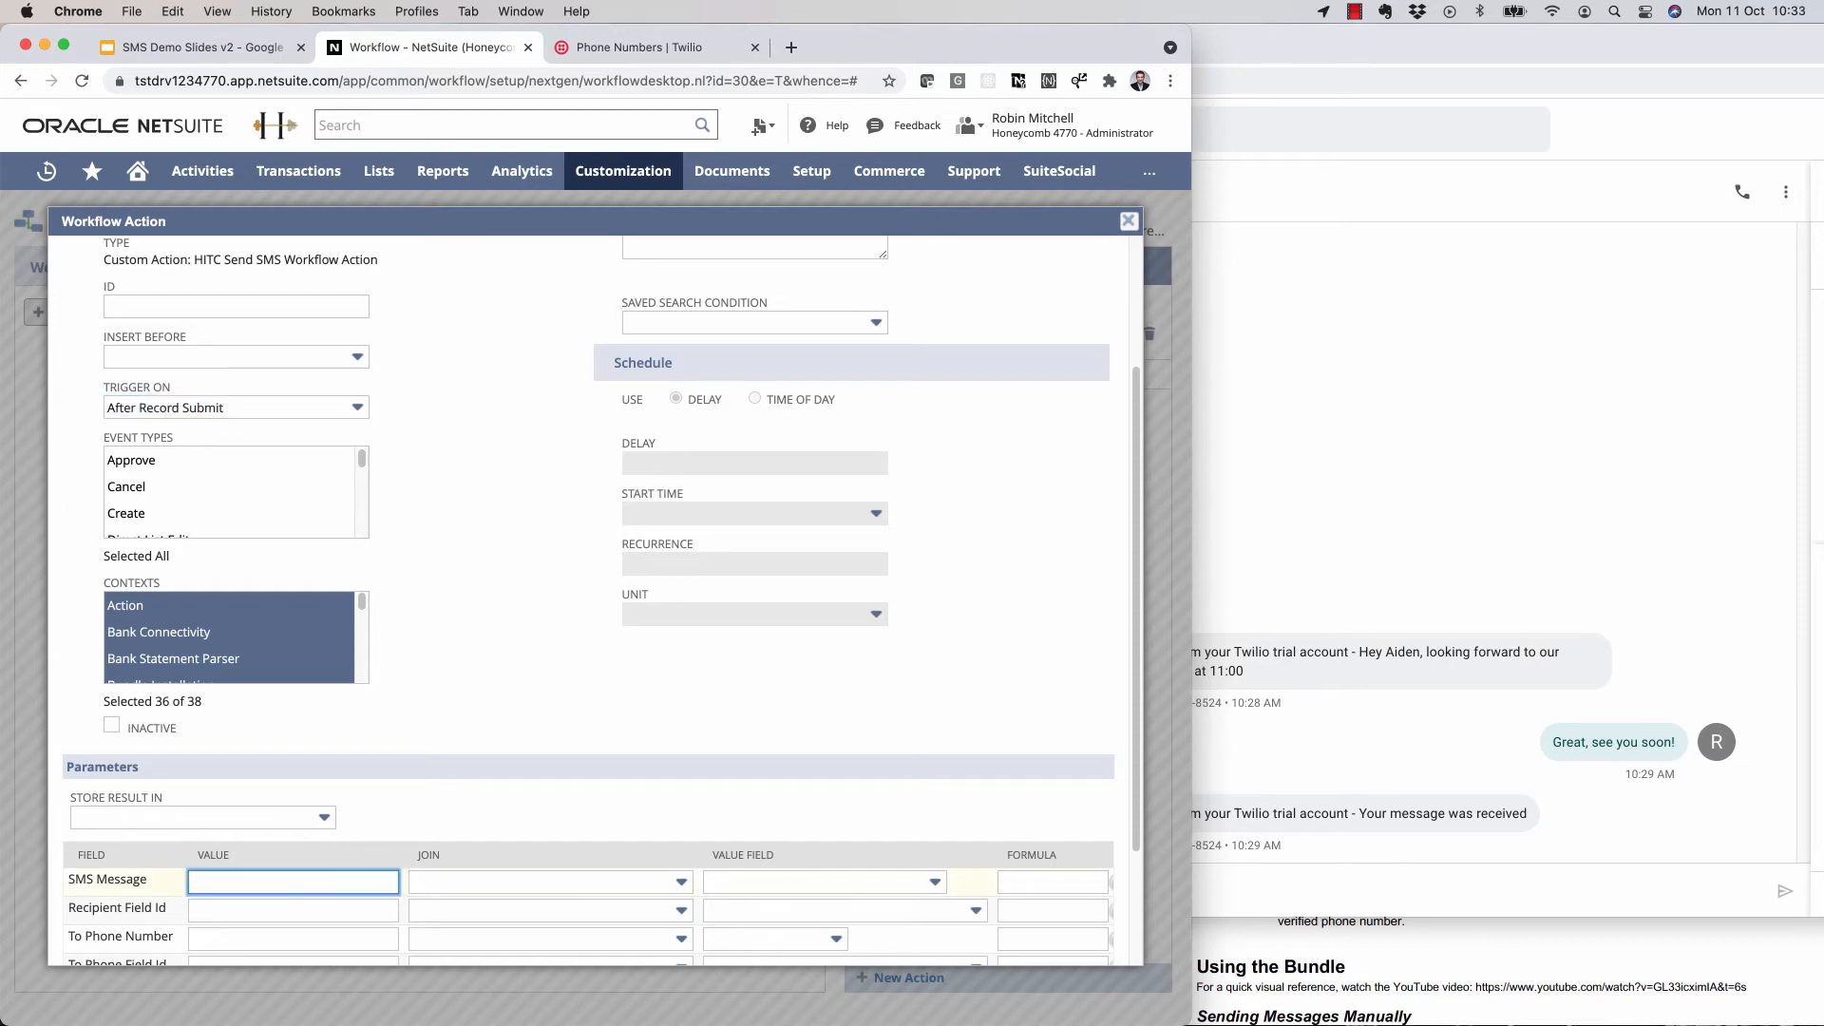
key("super+v")
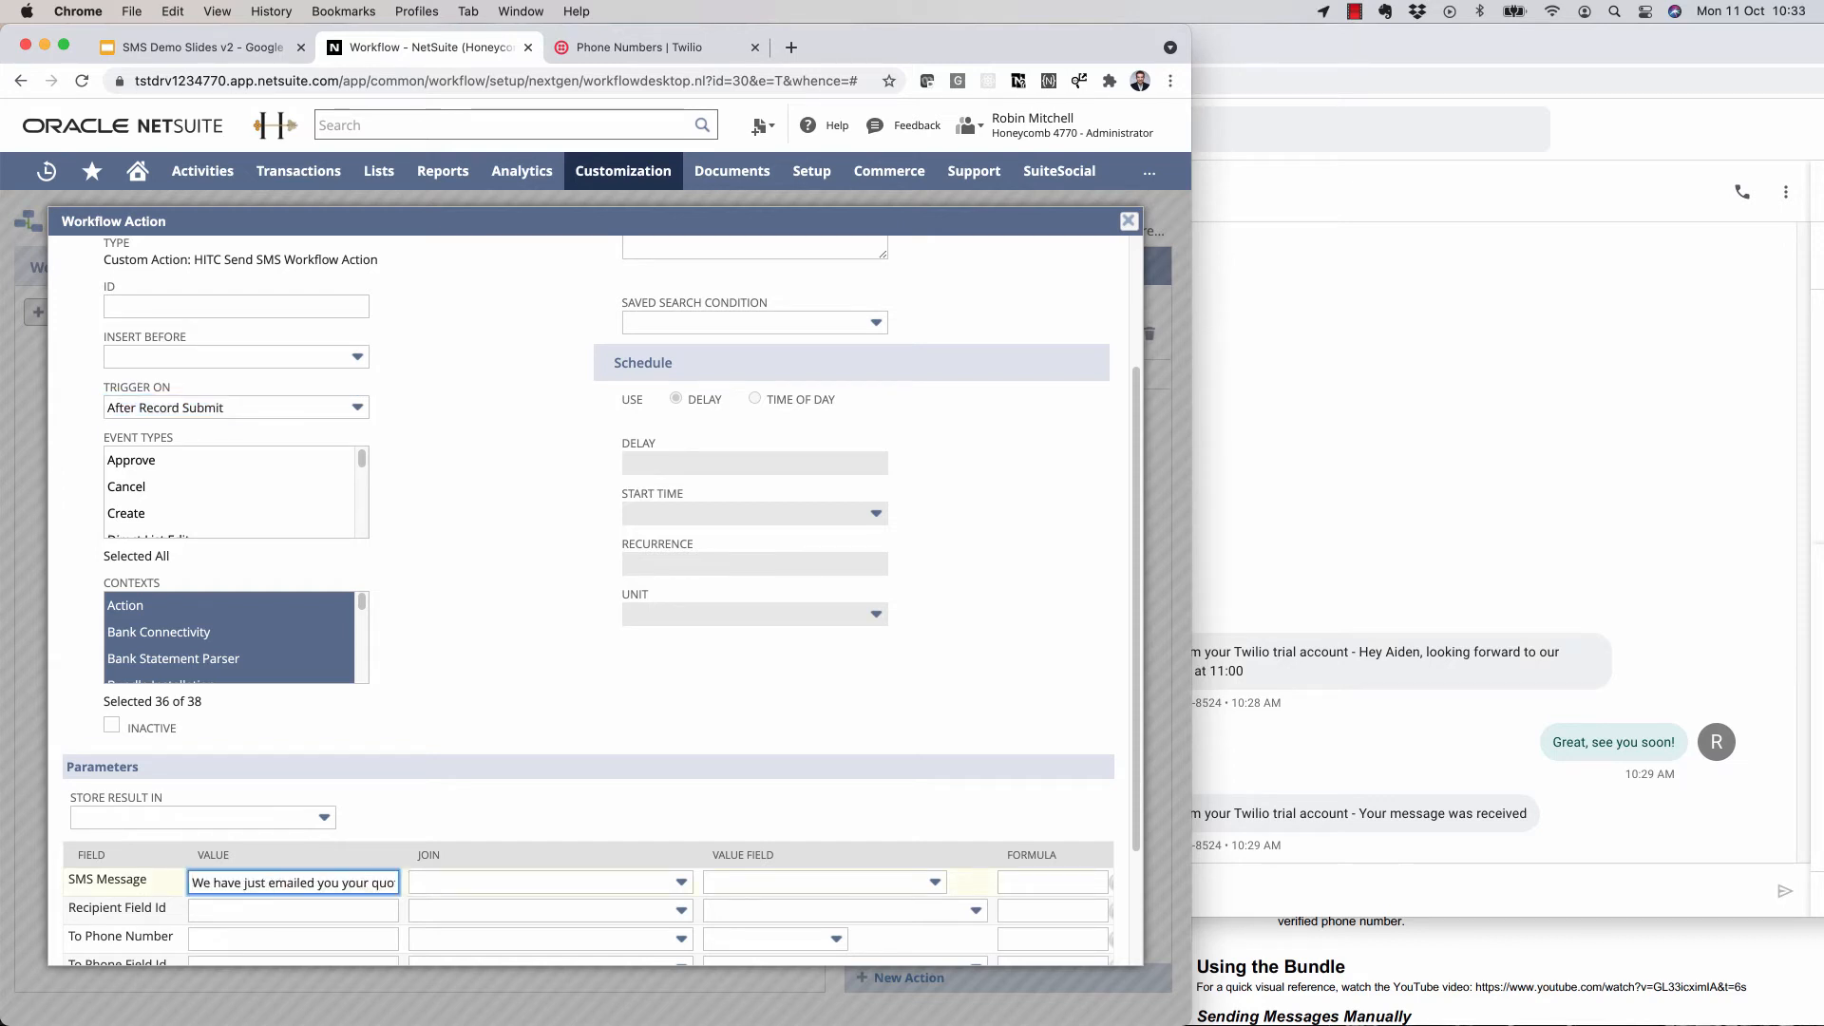
key("Right")
key("Right")
key("Right")
key("Right")
key("Right")
key("Right")
key("Right")
key("Right")
key("Right")
key("Right")
key("Right")
key("Right")
key("Right")
key("Right")
key("Right")
key("Right")
key("Right")
key("Right")
key("Right")
key("Right")
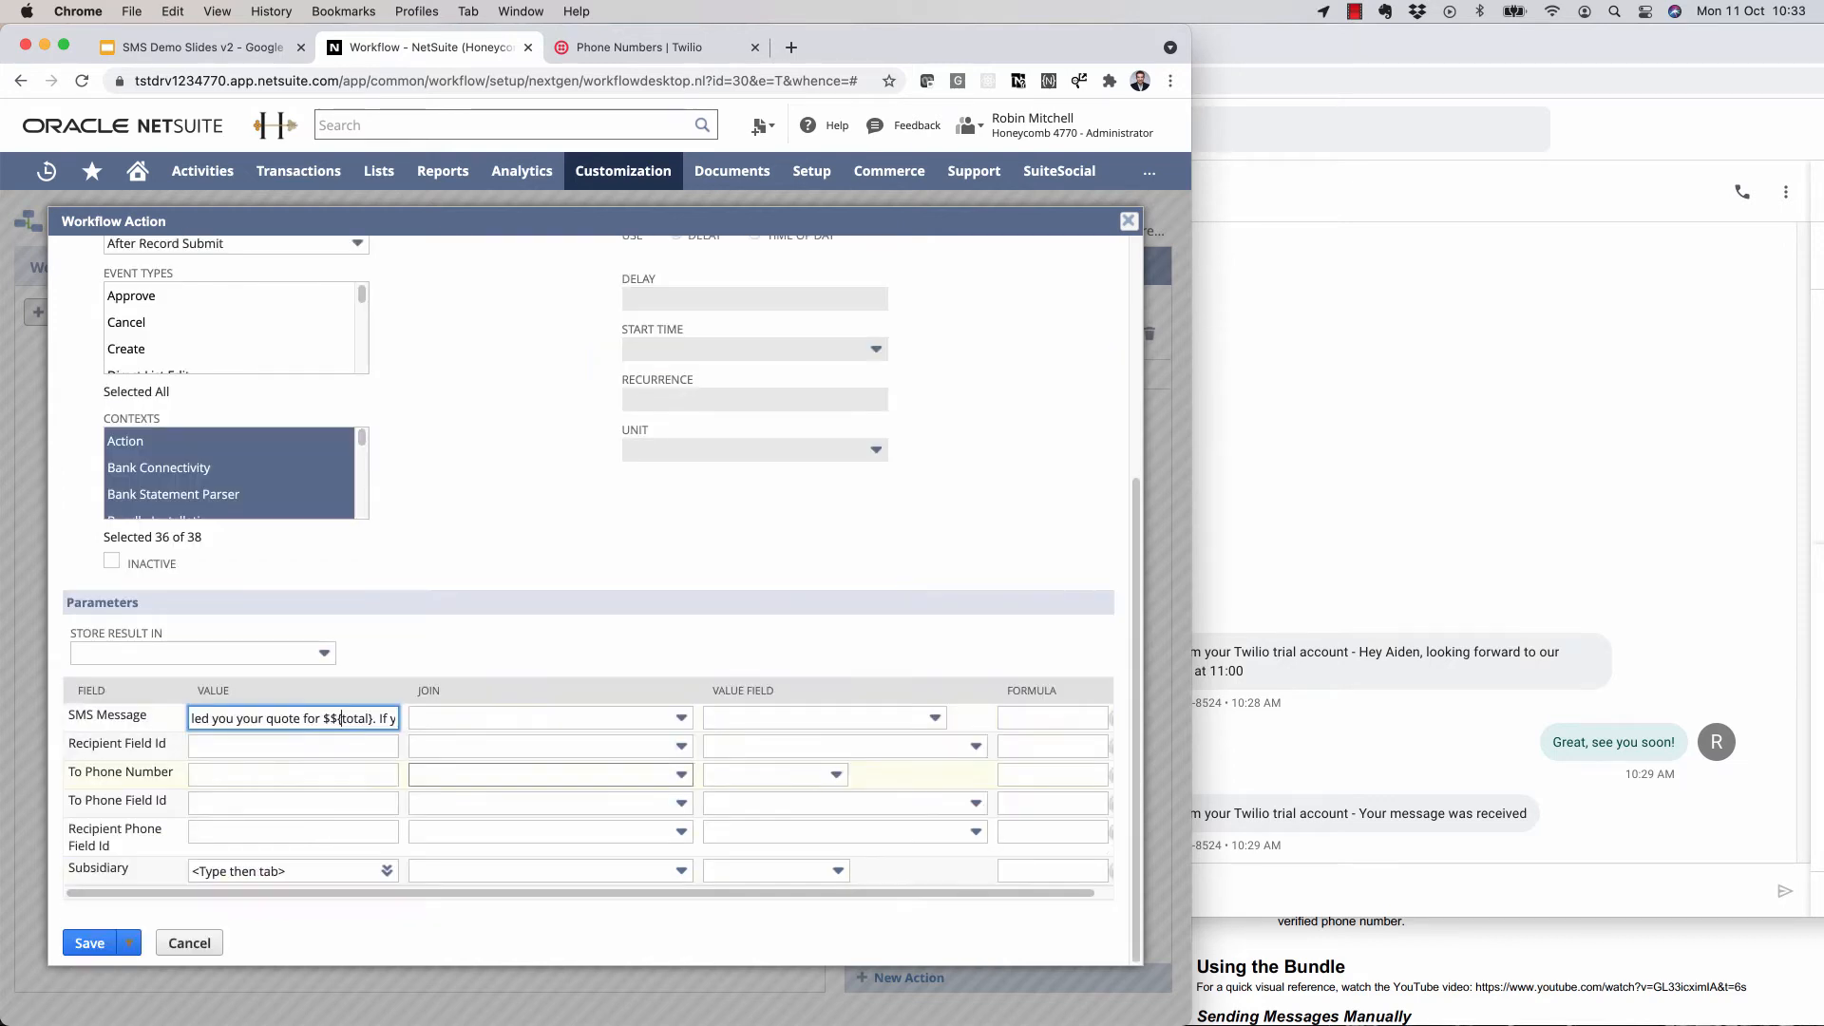
key("Right")
key("Right")
key("Right")
key("Right")
key("Right")
key("Right")
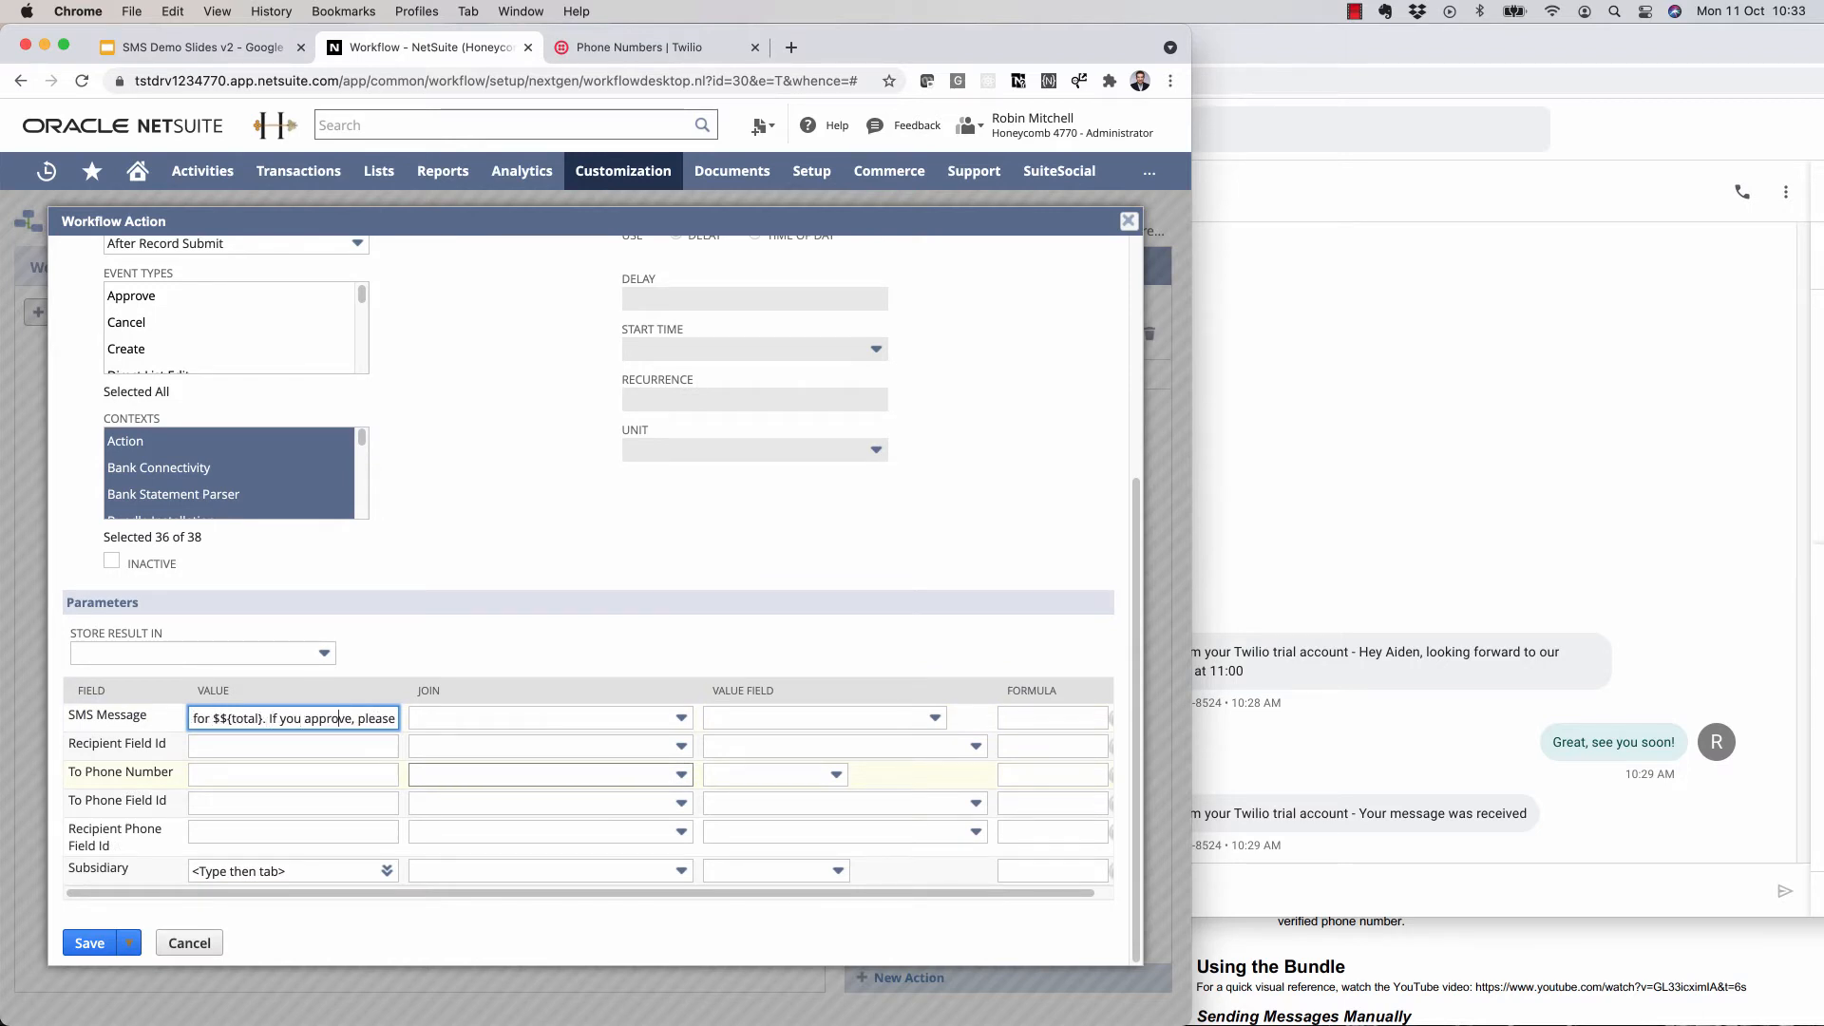
key("Right")
key("Right")
key("Right")
key("Right")
key("Right")
key("Right")
key("Right")
key("Right")
key("Right")
key("Right")
key("Right")
key("Right")
key("Right")
key("Right")
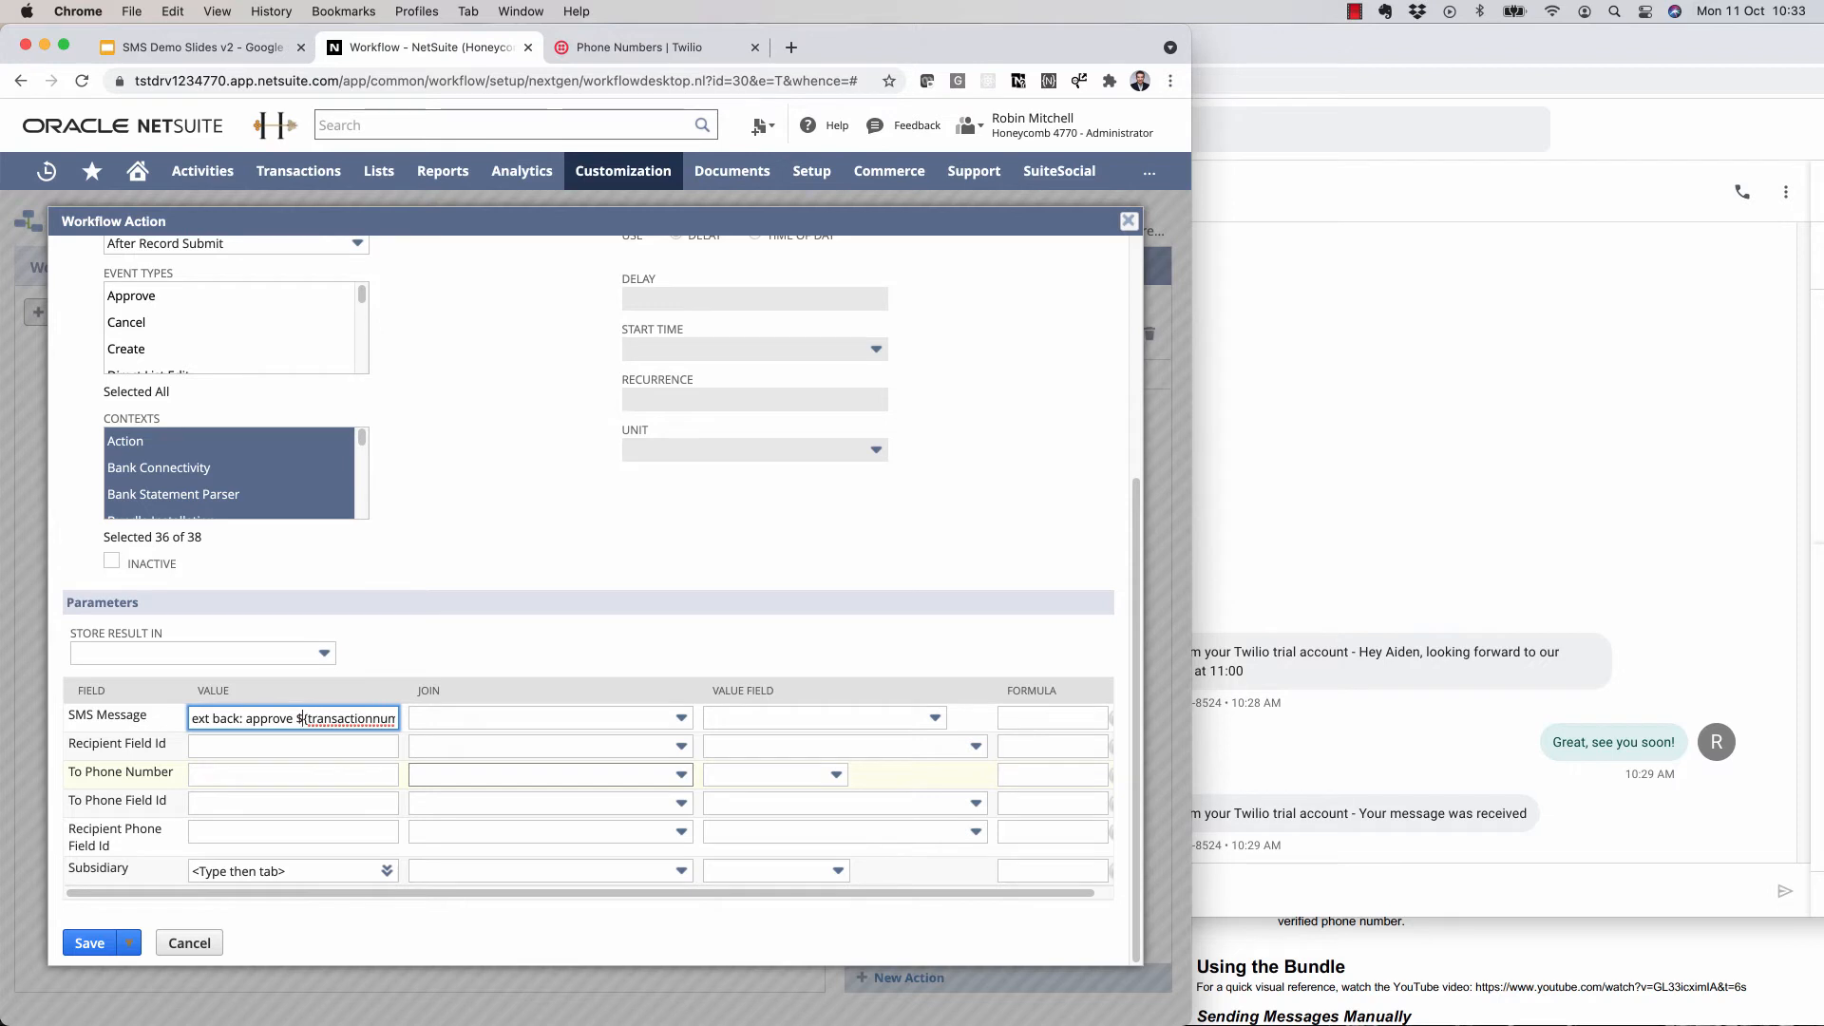
key("Right")
key("Right")
key("Right")
key("Right")
key("Right")
key("Right")
key("Right")
key("Right")
key("Right")
key("Right")
key("Right")
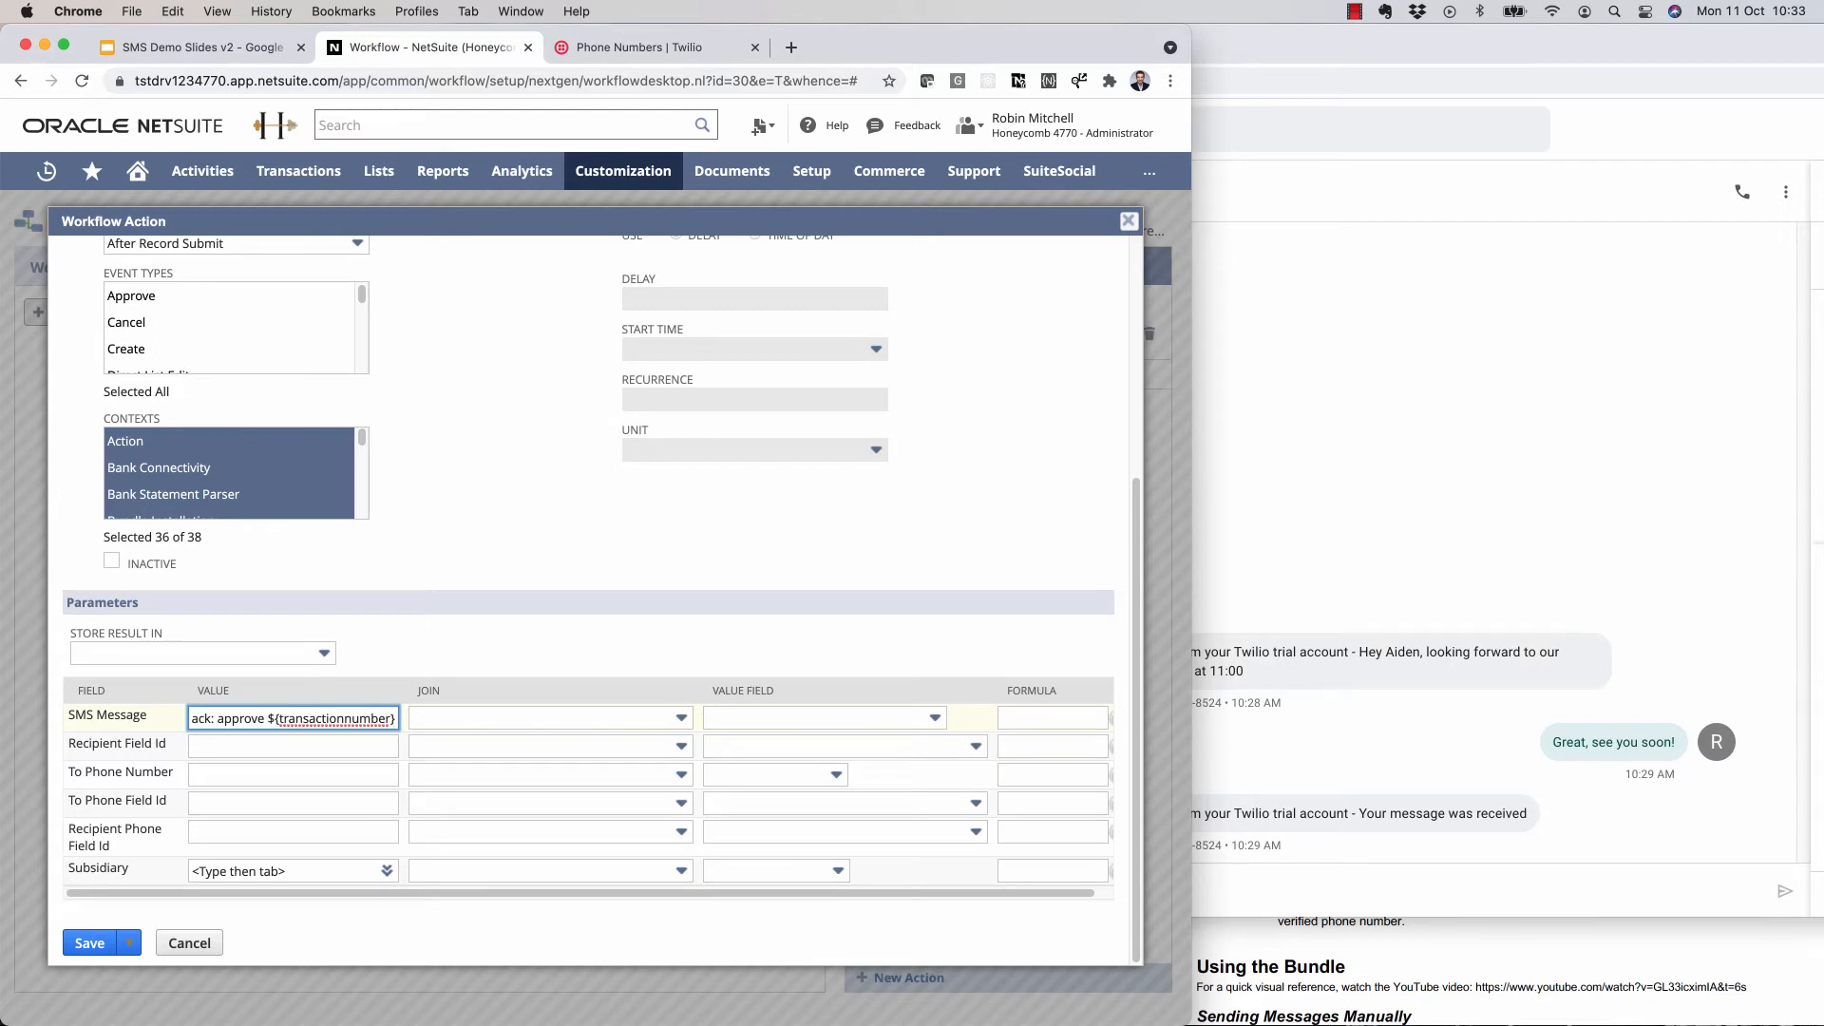
- Set Recipient Field Id to custbody_approving_contact and Subsidiary (Main), then save the action
key("super+Tab")
key("super+Tab")
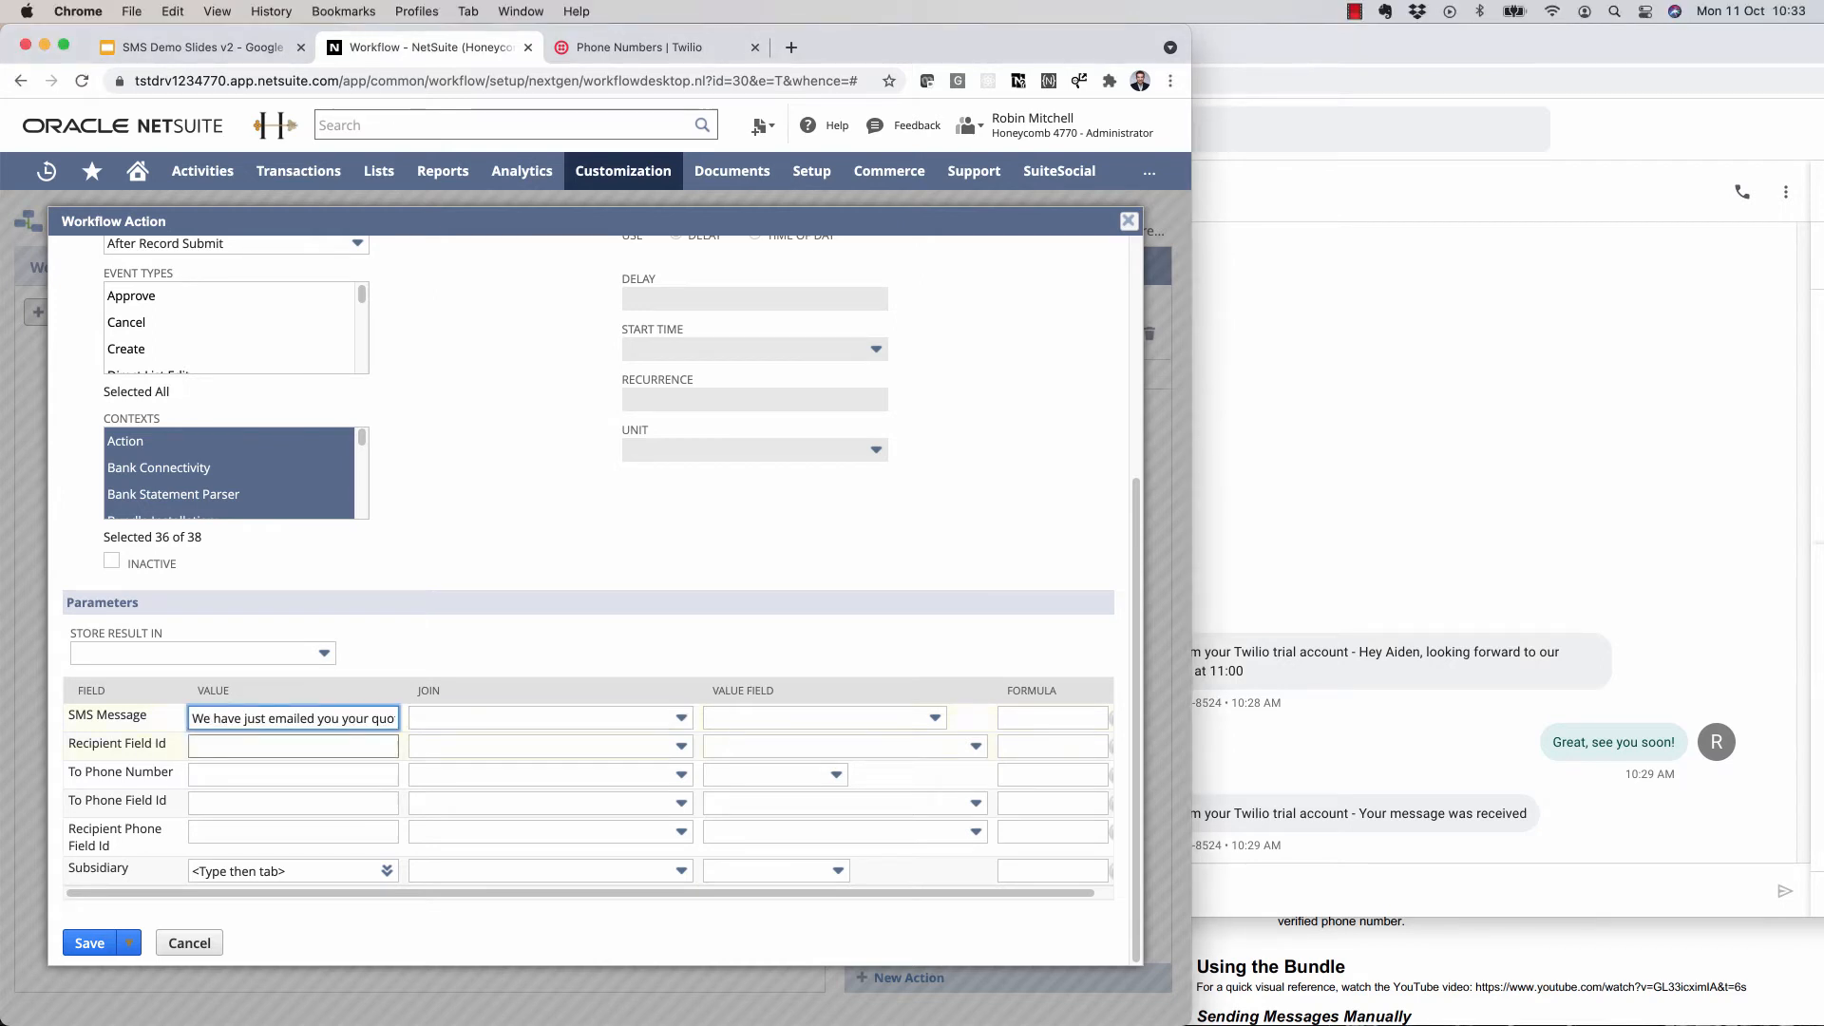
left_click(292, 746)
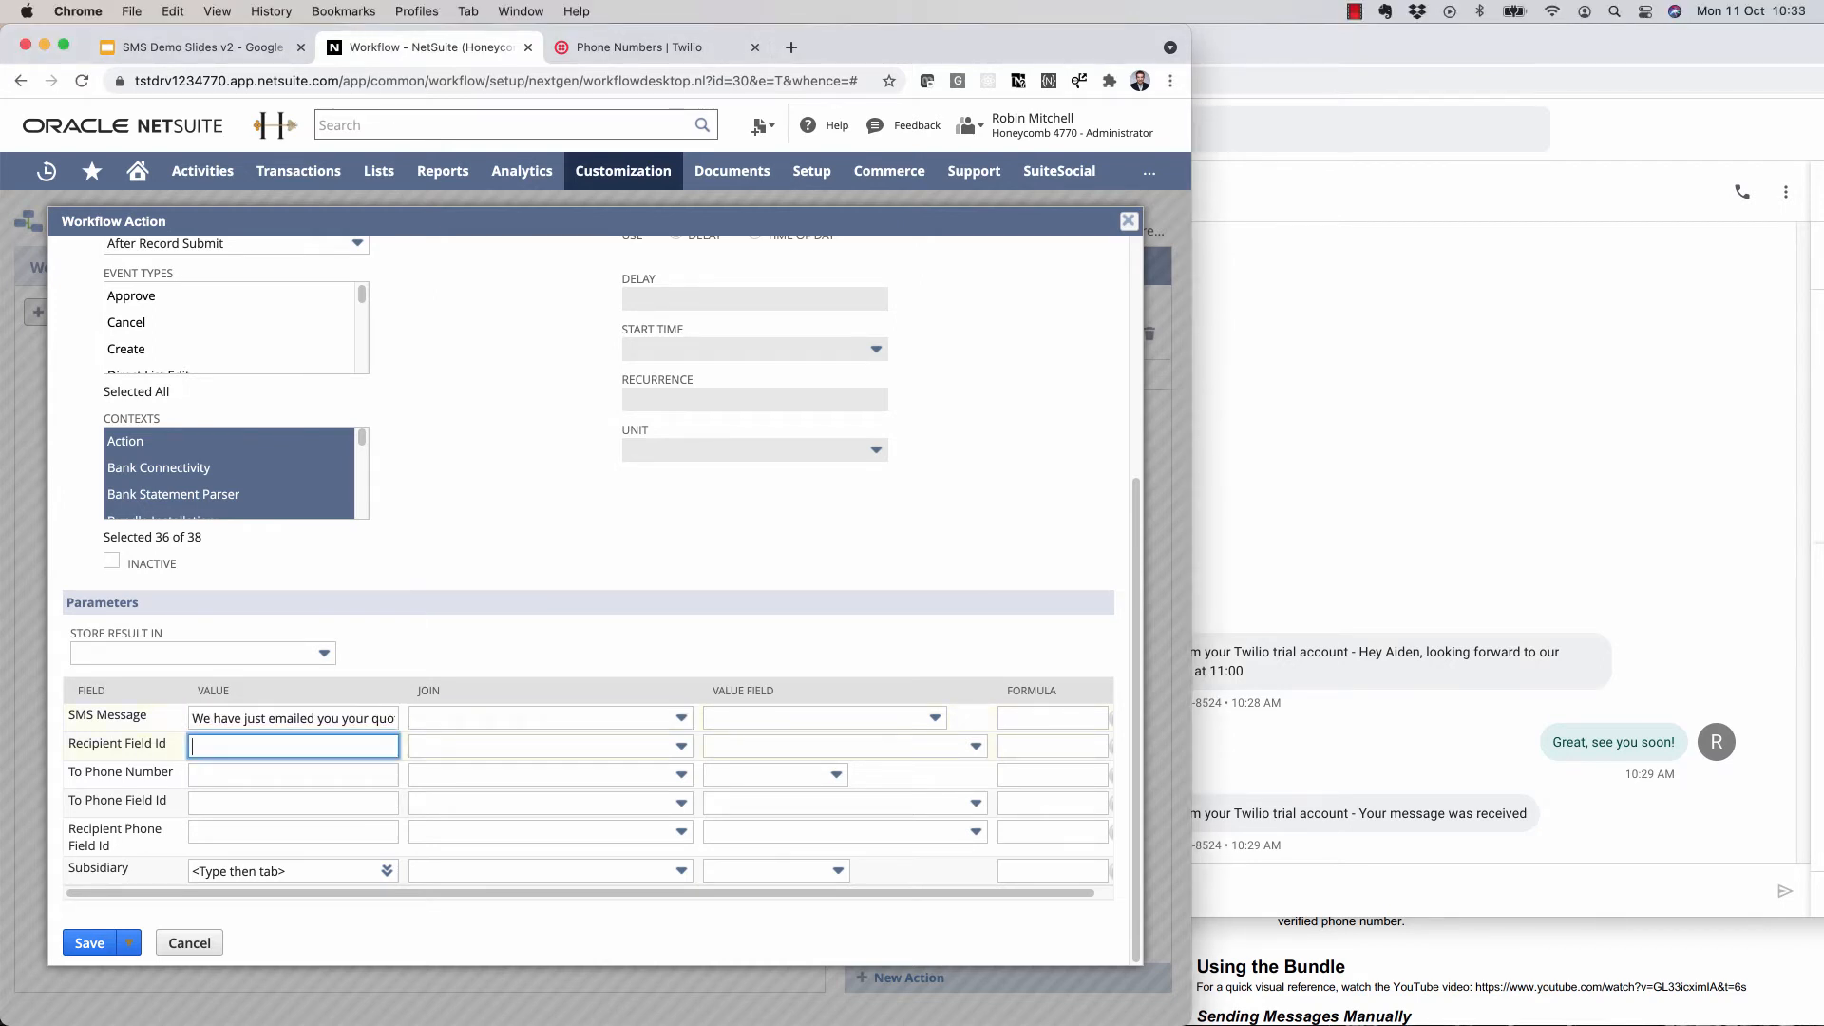
type("custbody_approving_contact")
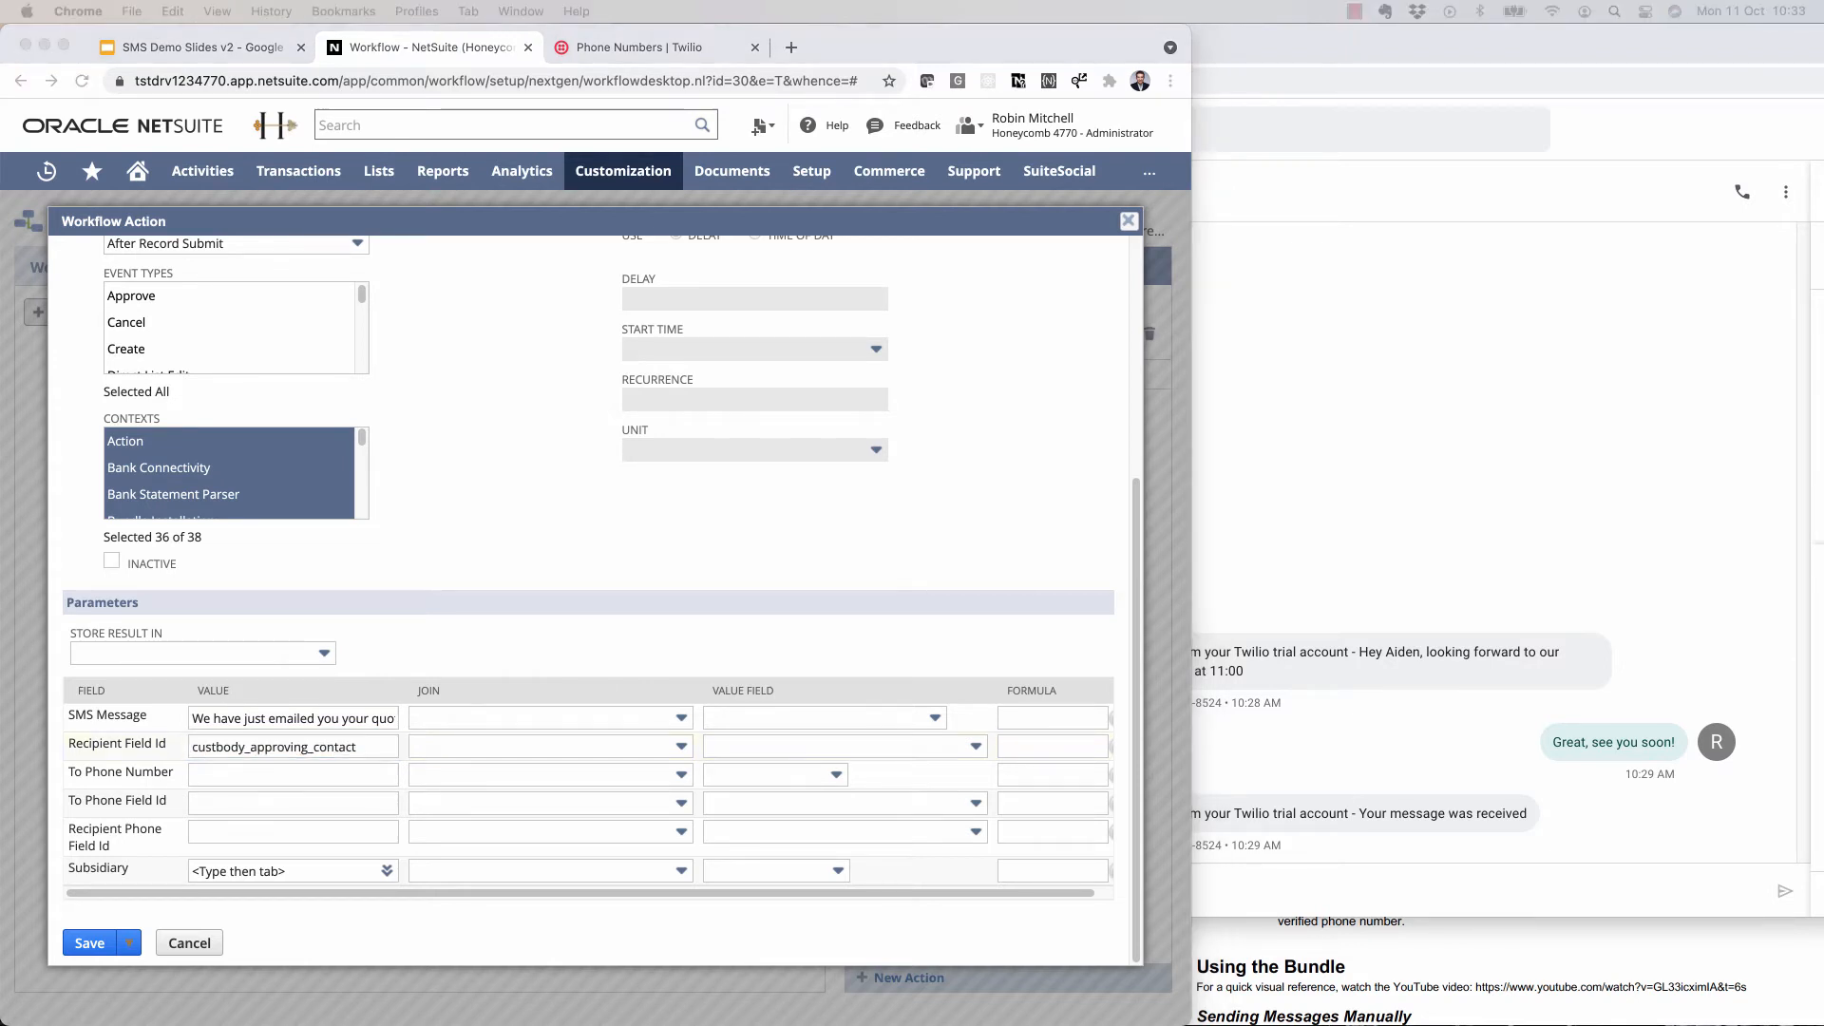
left_click(838, 871)
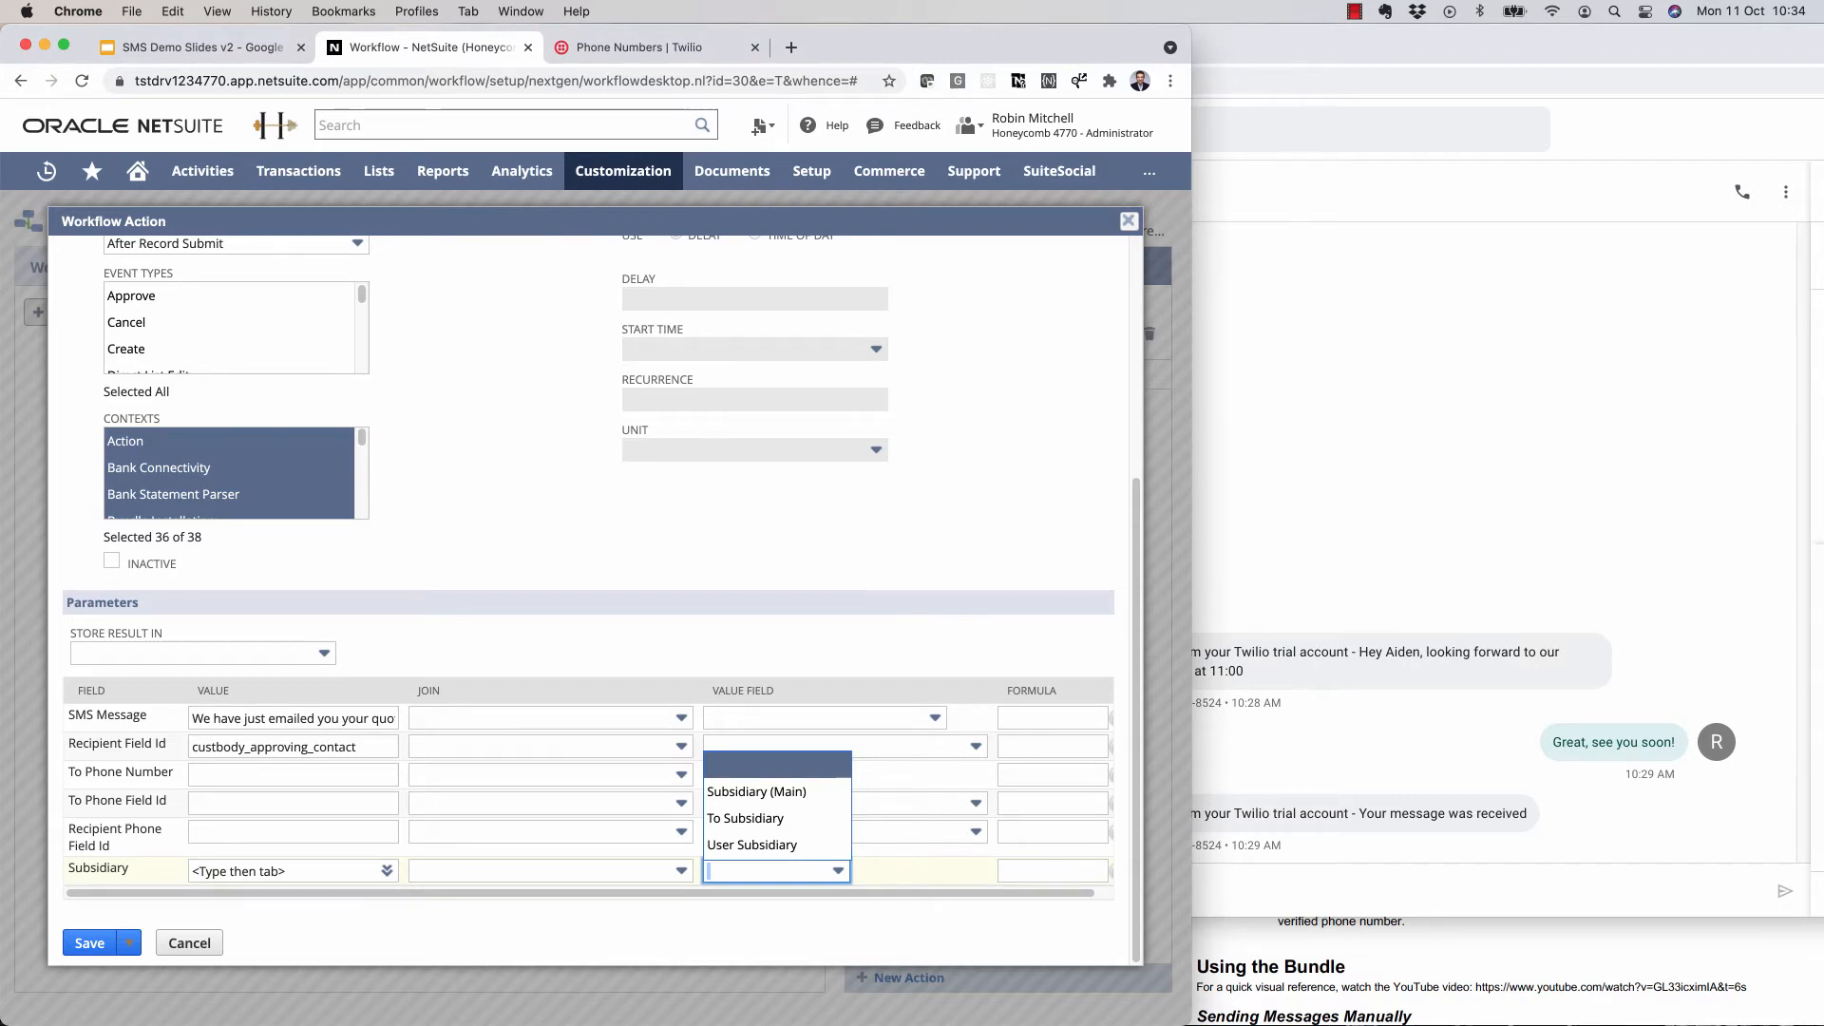
key("Down")
key("Return")
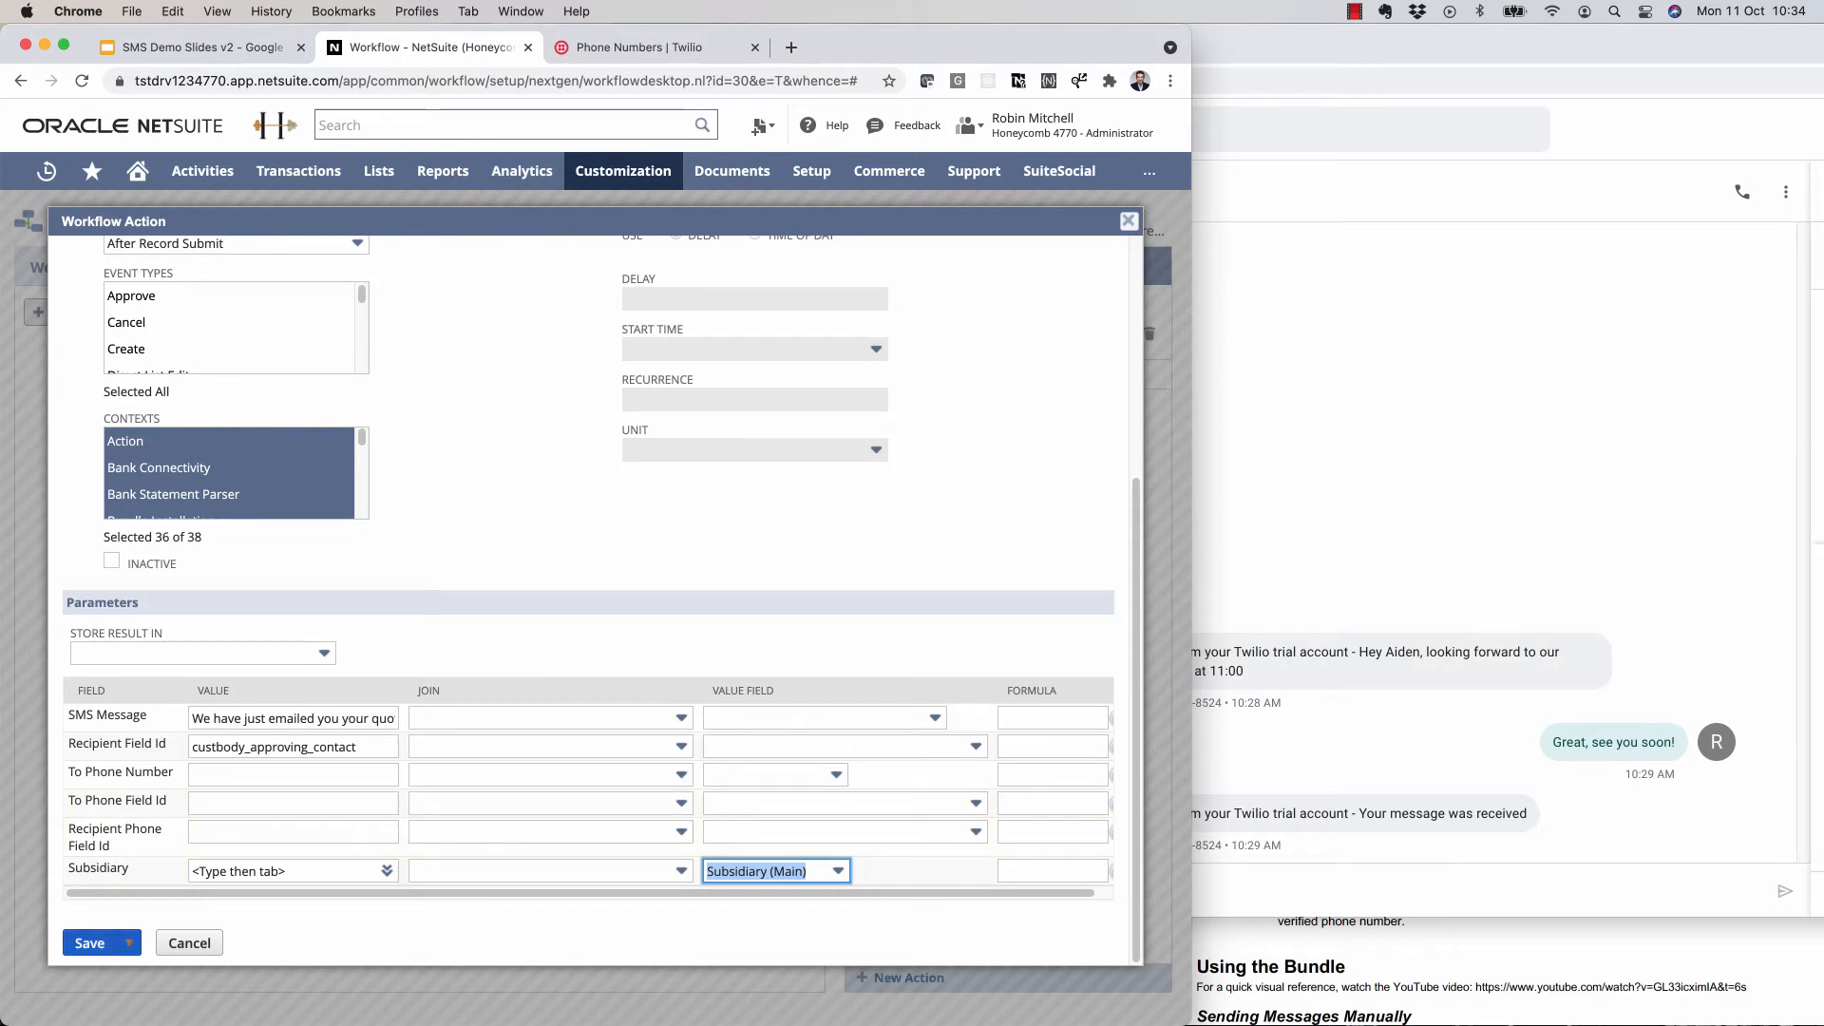
left_click(89, 943)
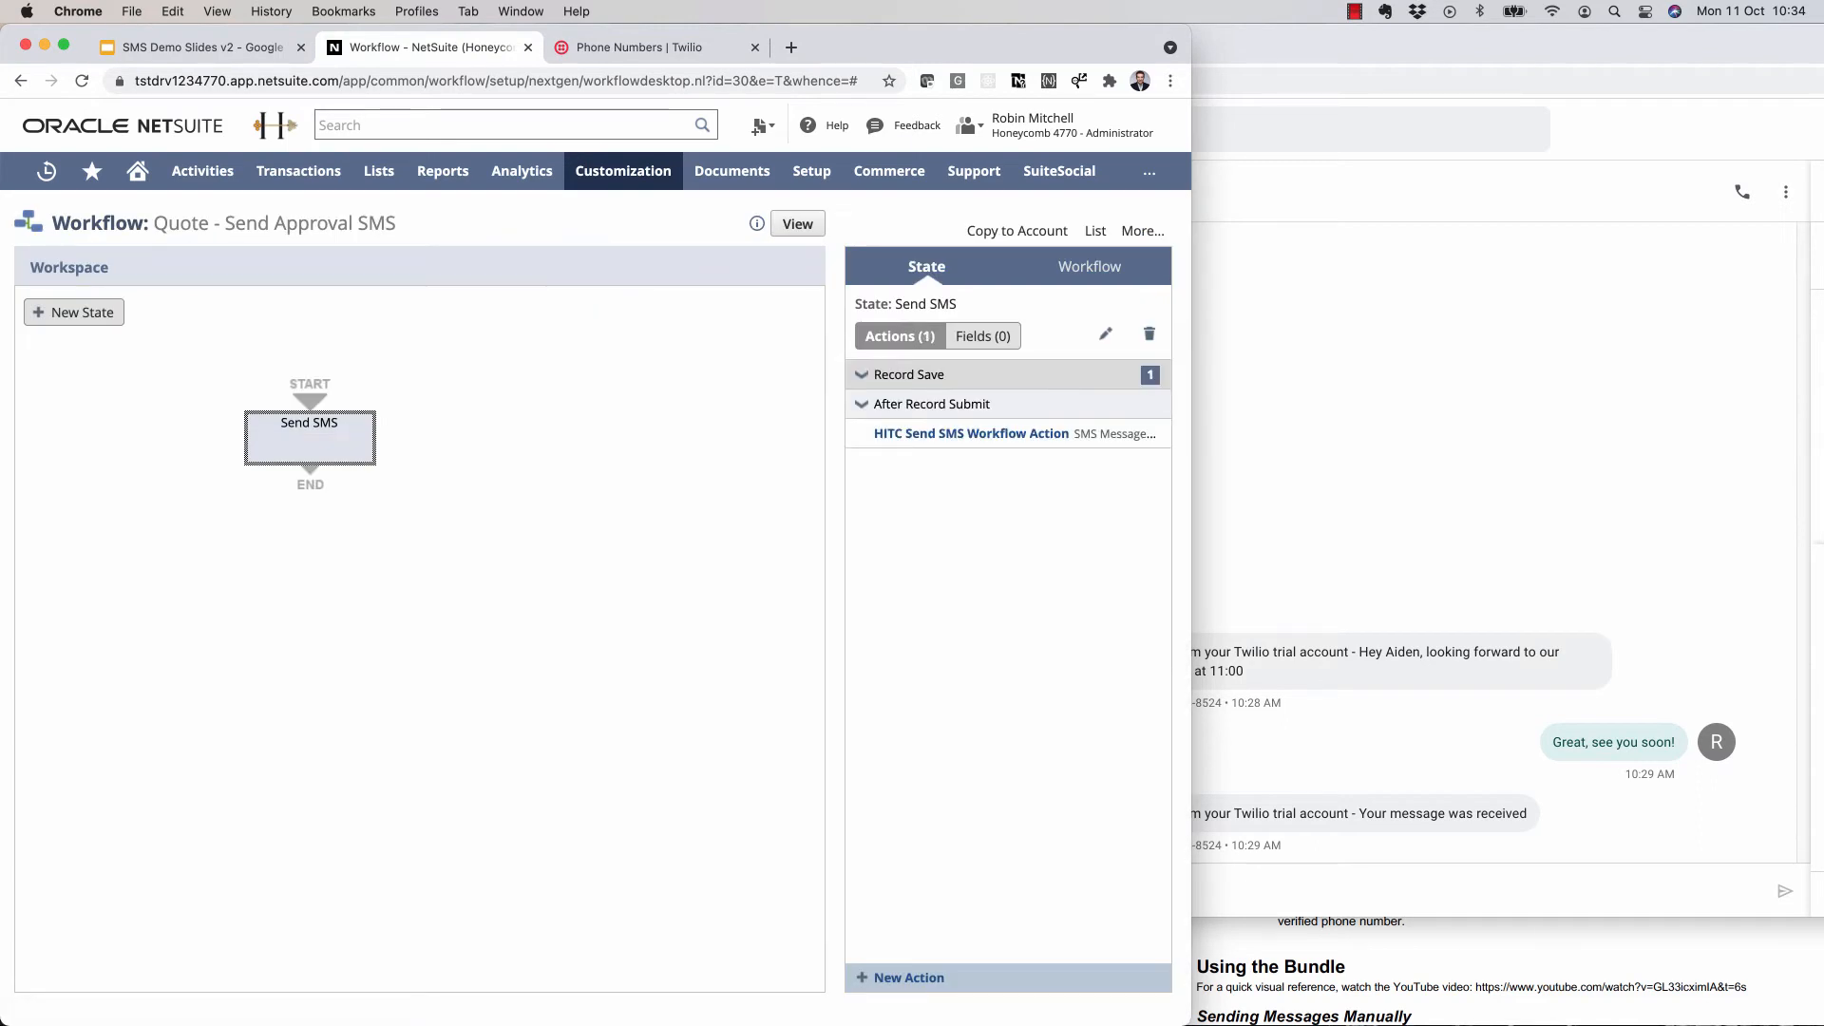
- Open the Williams Wireless World customer record and start a new quote
mouse_move(47, 171)
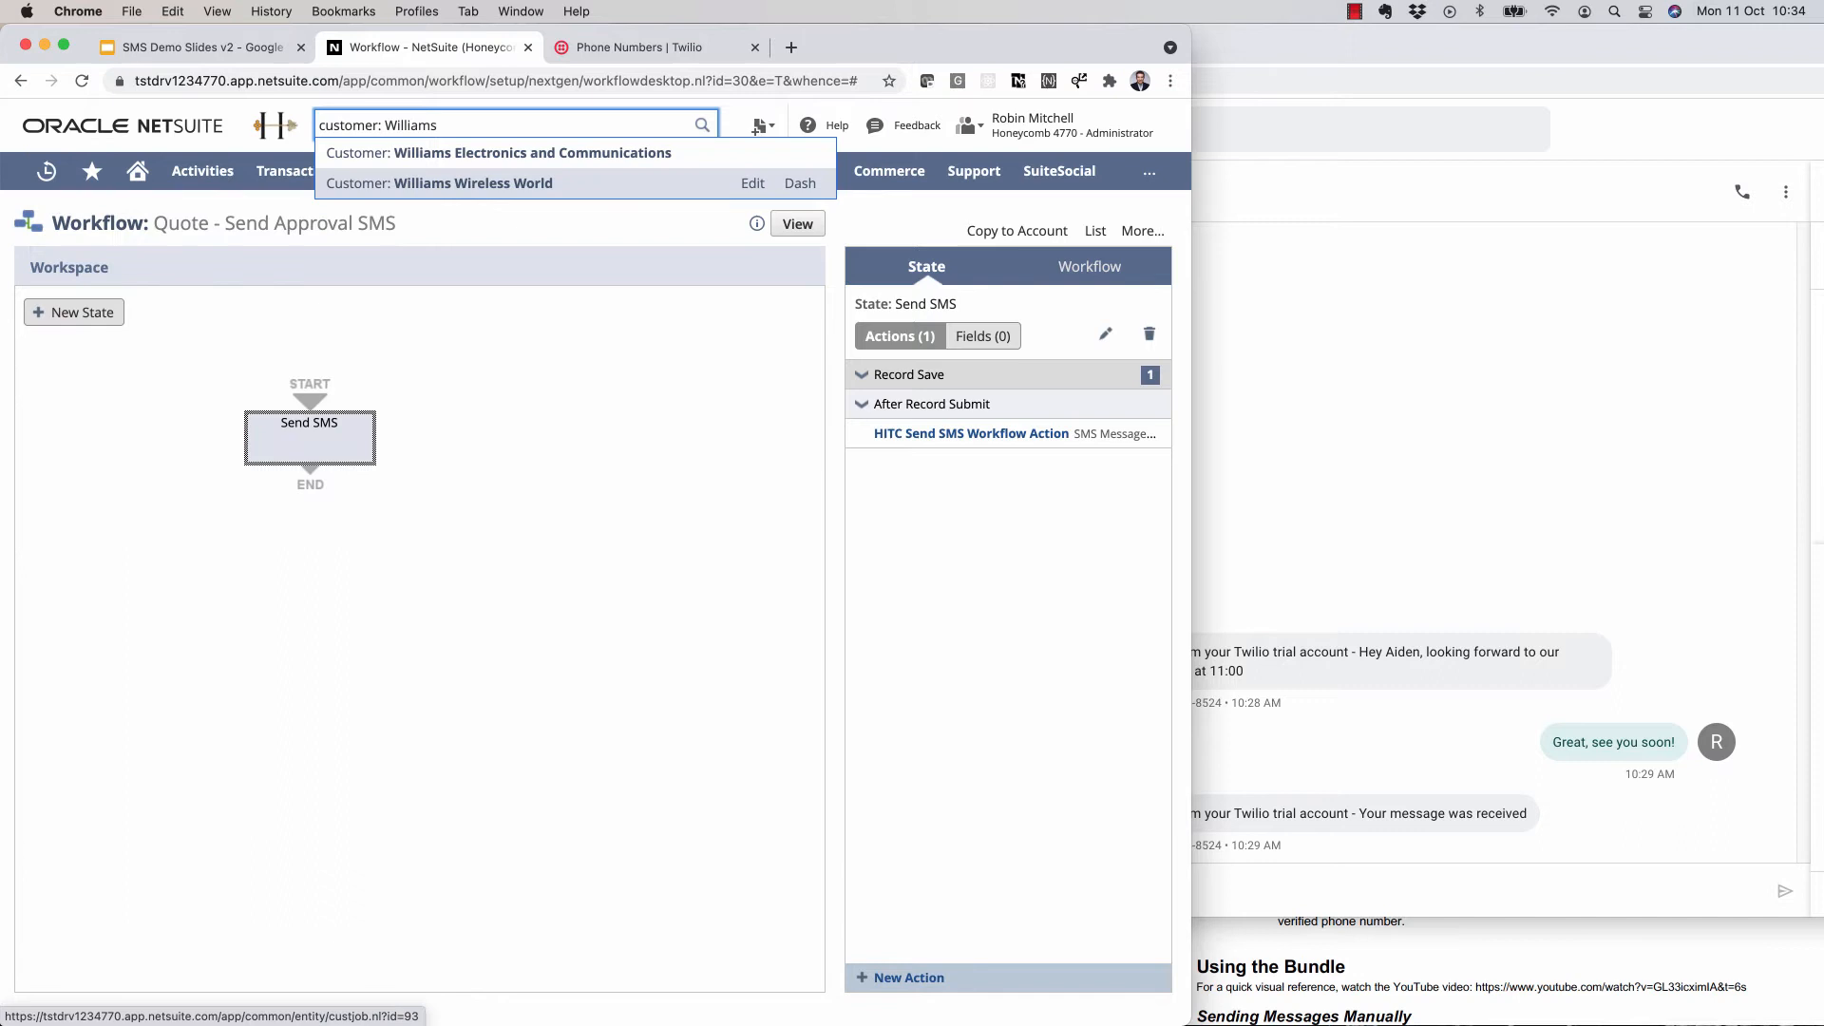
left_click(439, 183, "super")
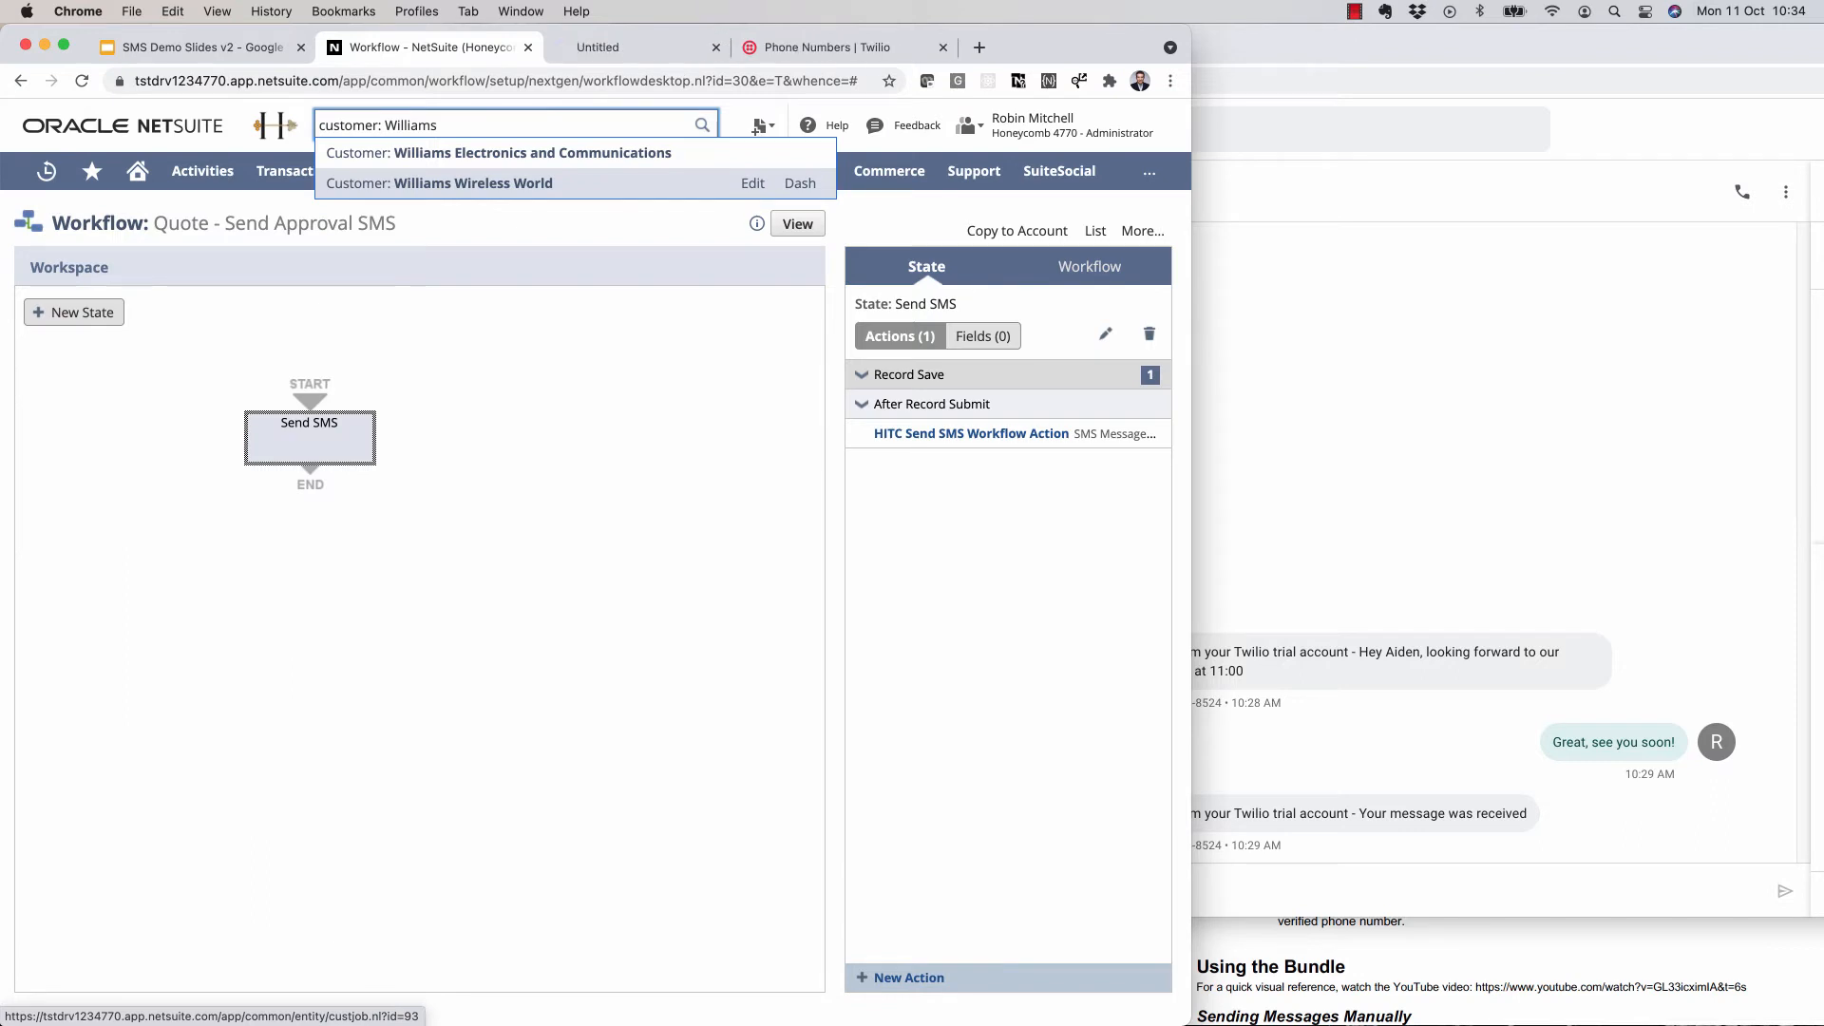
left_click(627, 47)
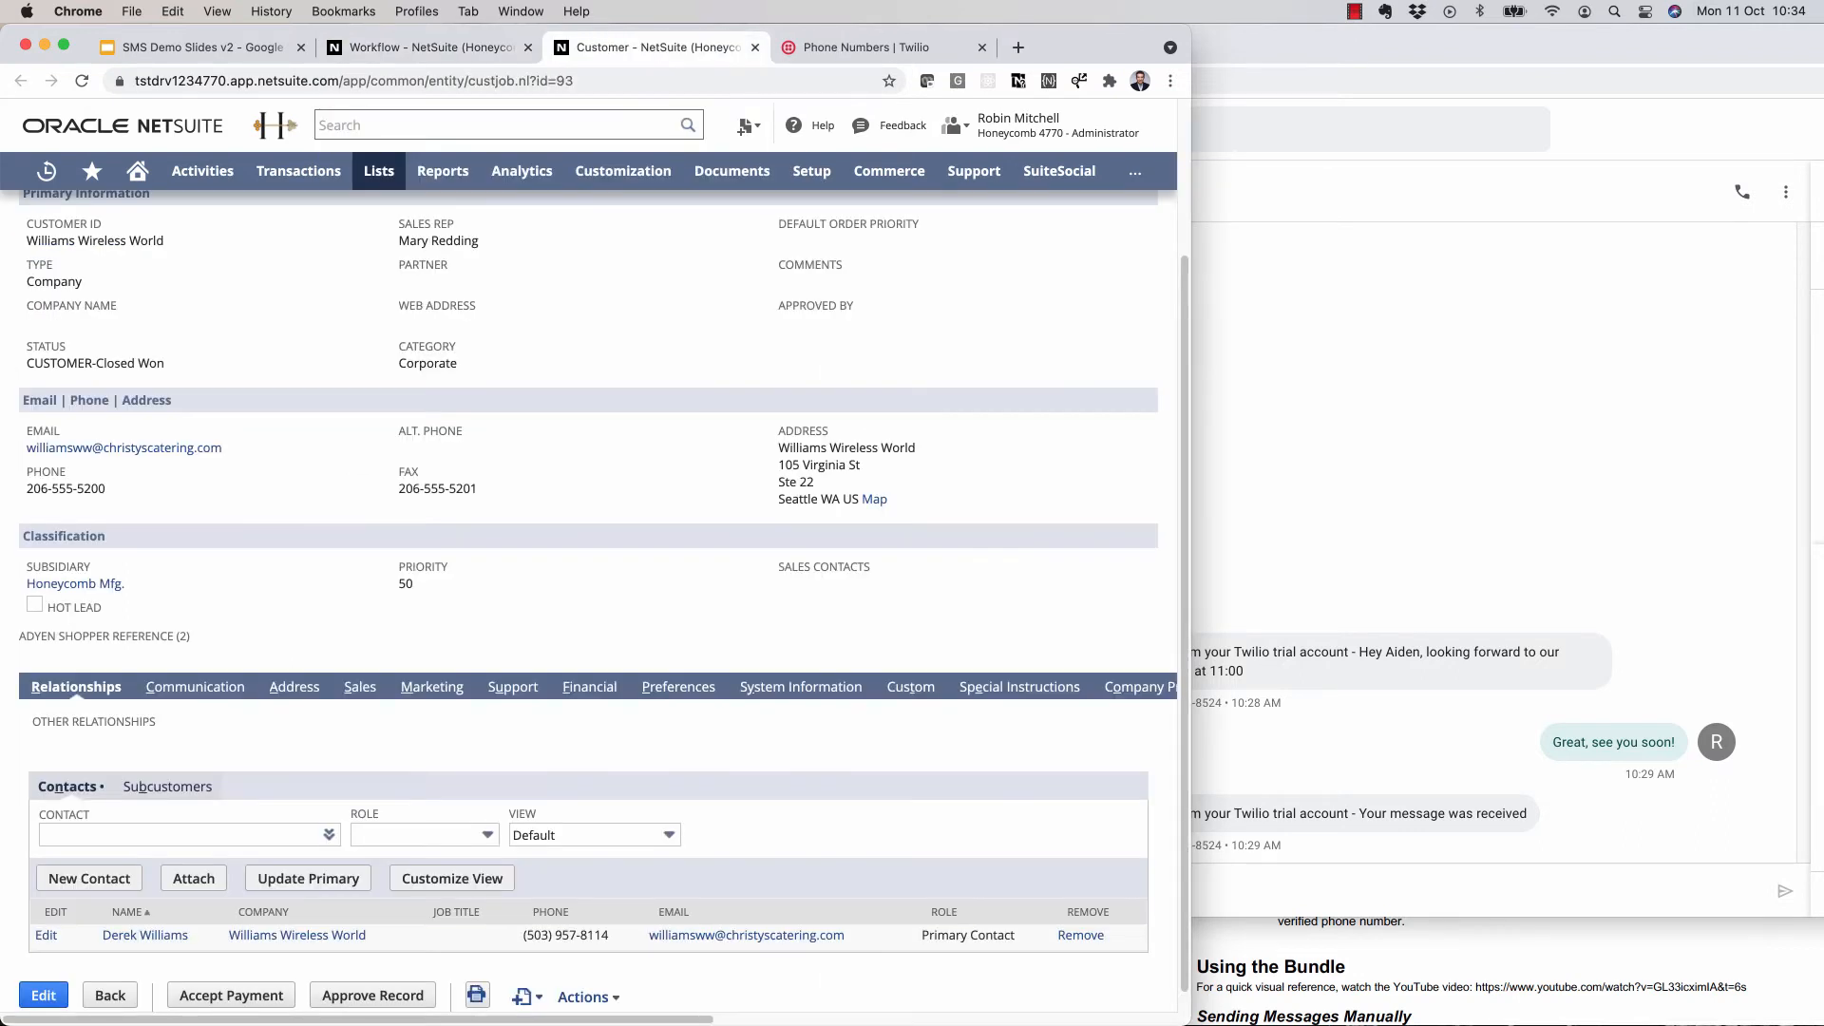
scroll(597, 608, "up", 1)
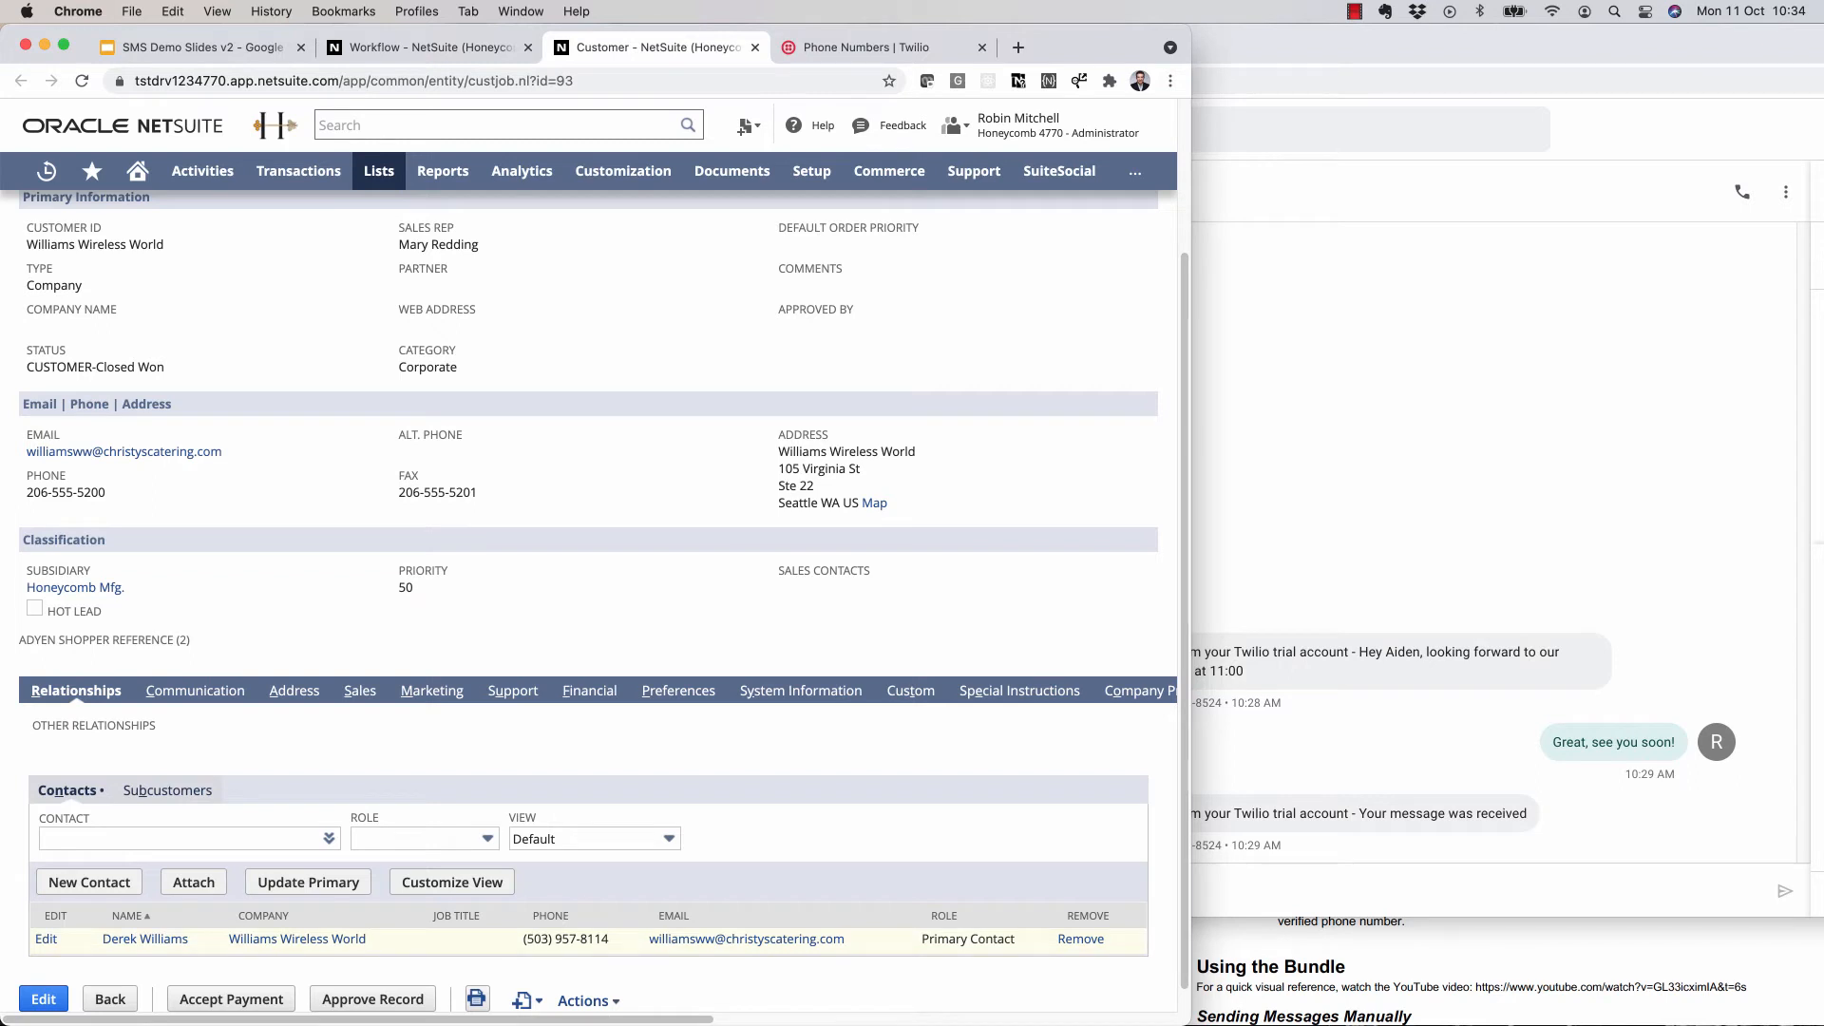
left_click(43, 1000)
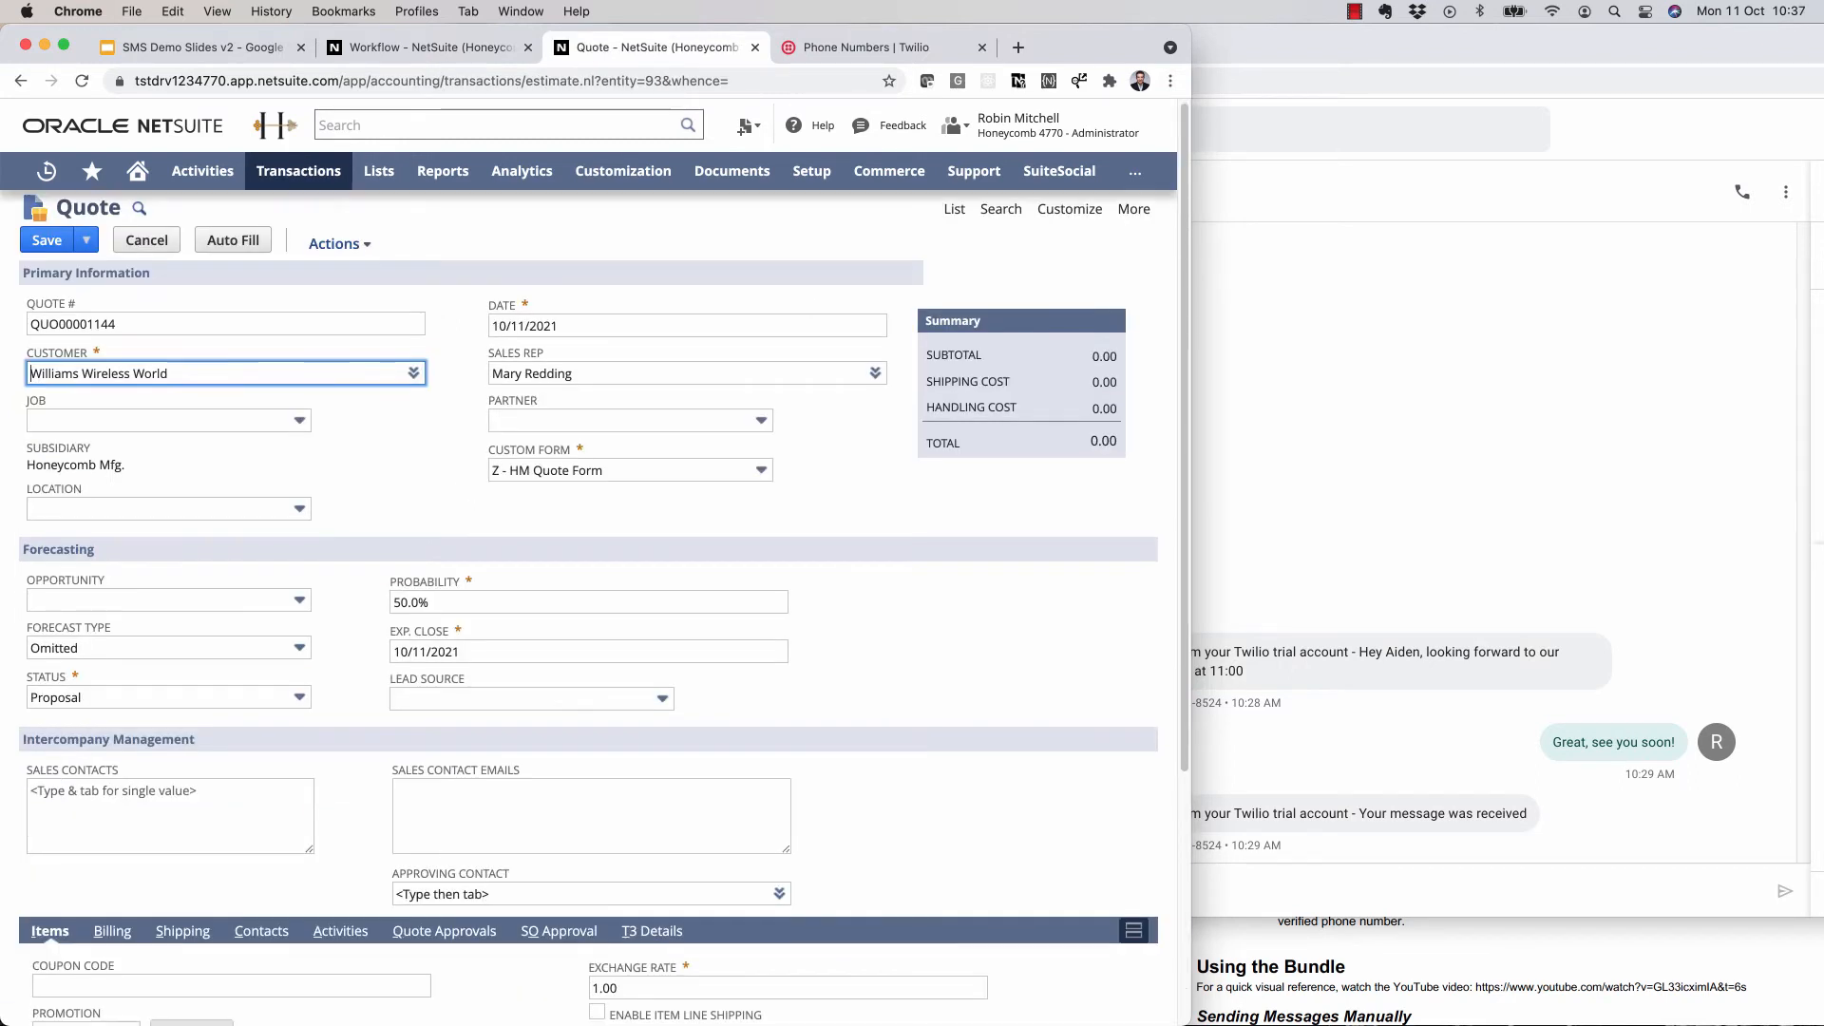
- Set the approving contact, add item ACC00001 (400 Watt Power Supply), and save the quote
scroll(598, 570, "down", 5)
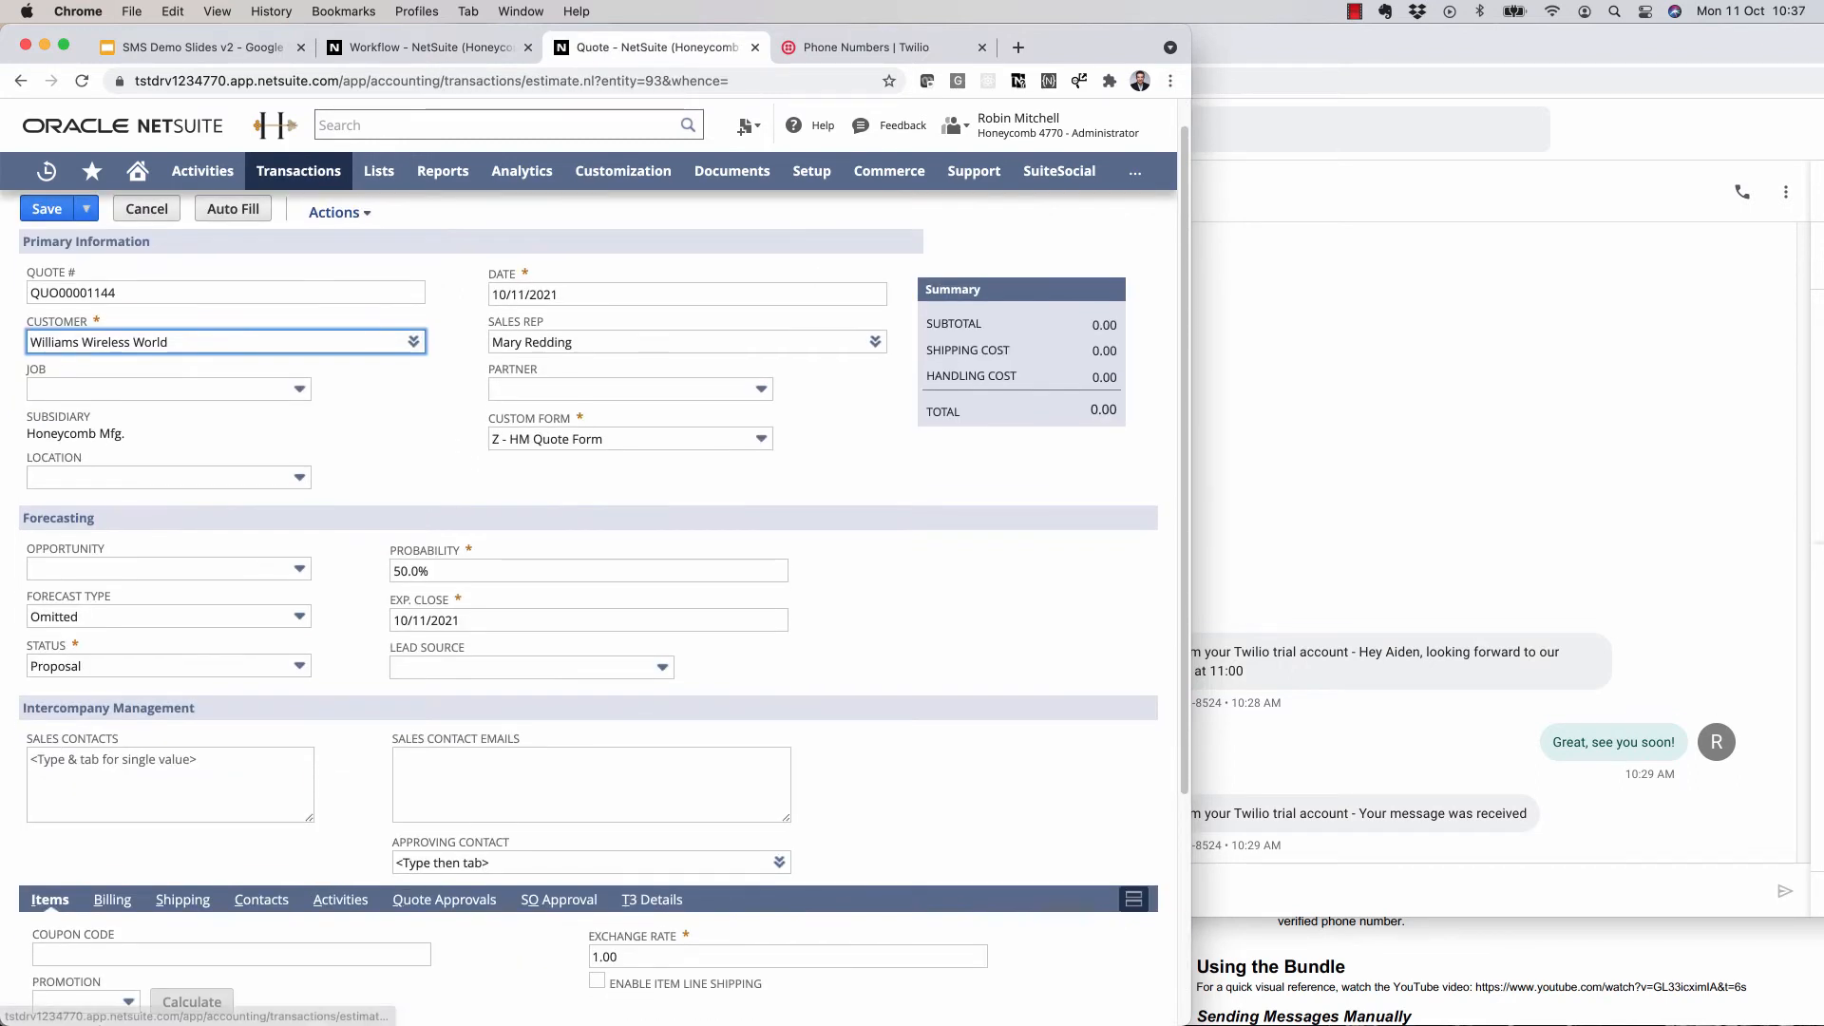
left_click(490, 695)
type("derek")
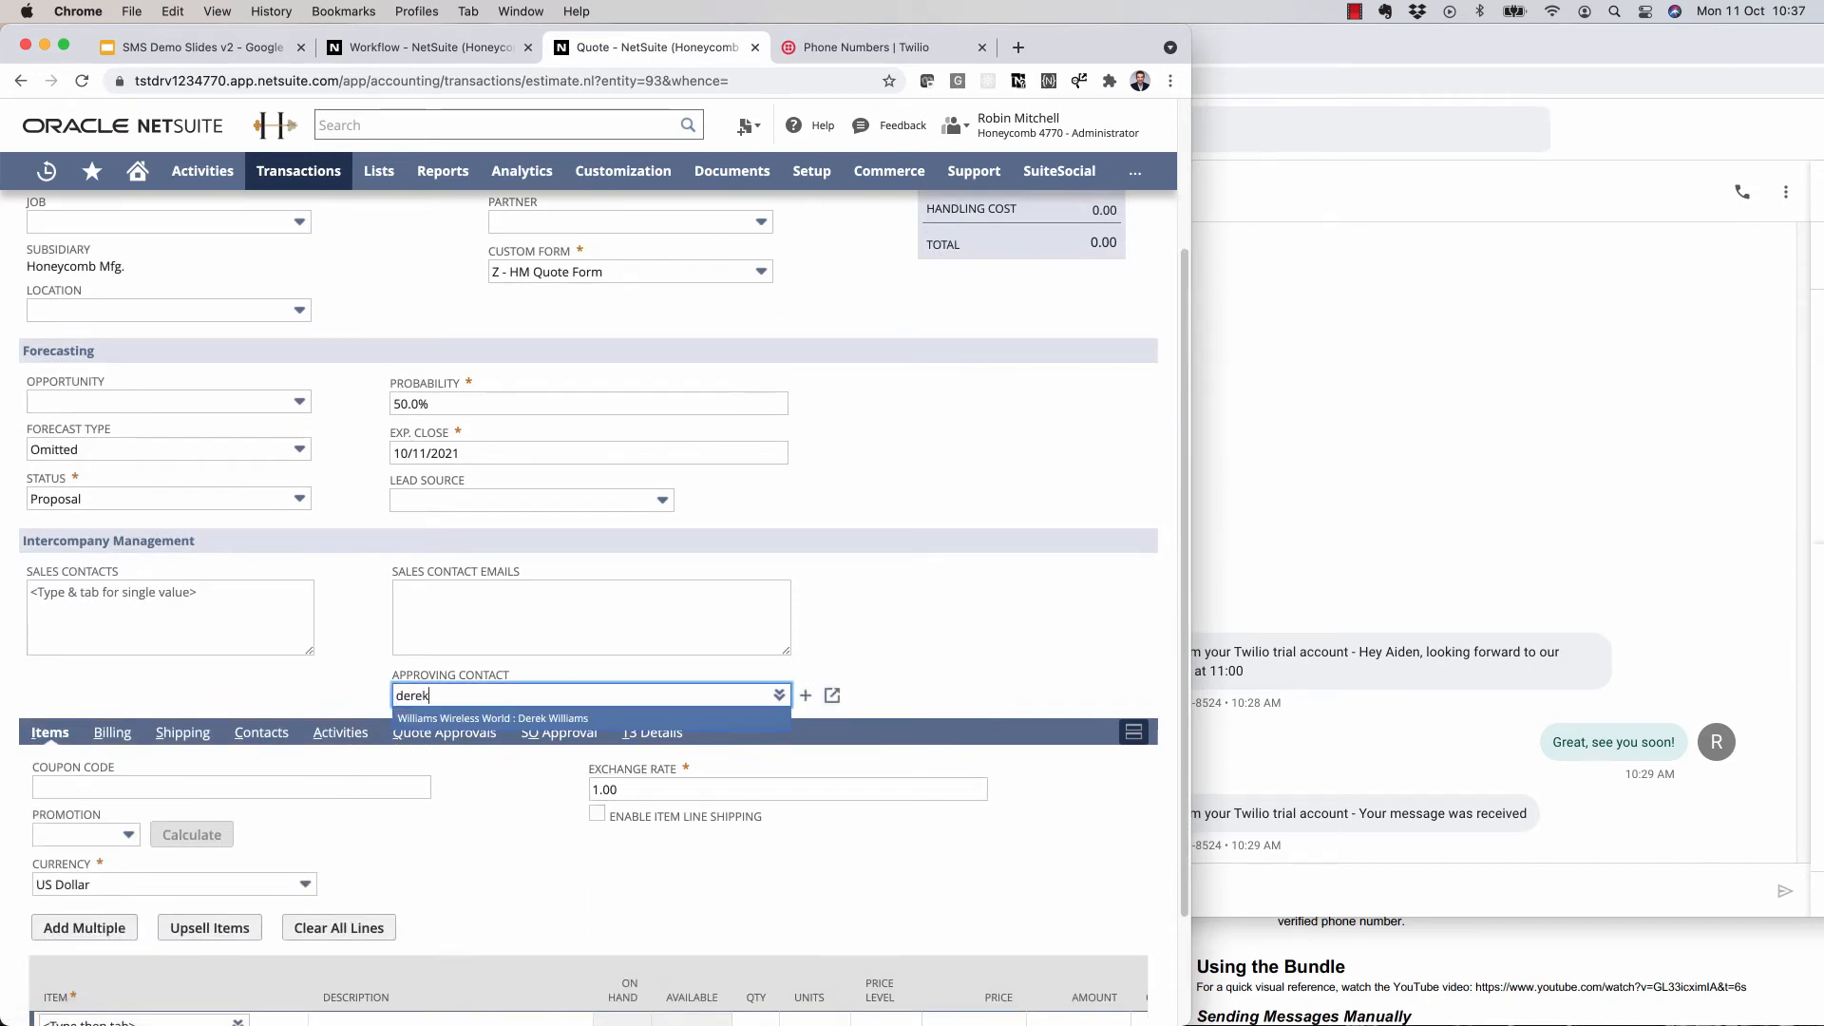
key("Tab")
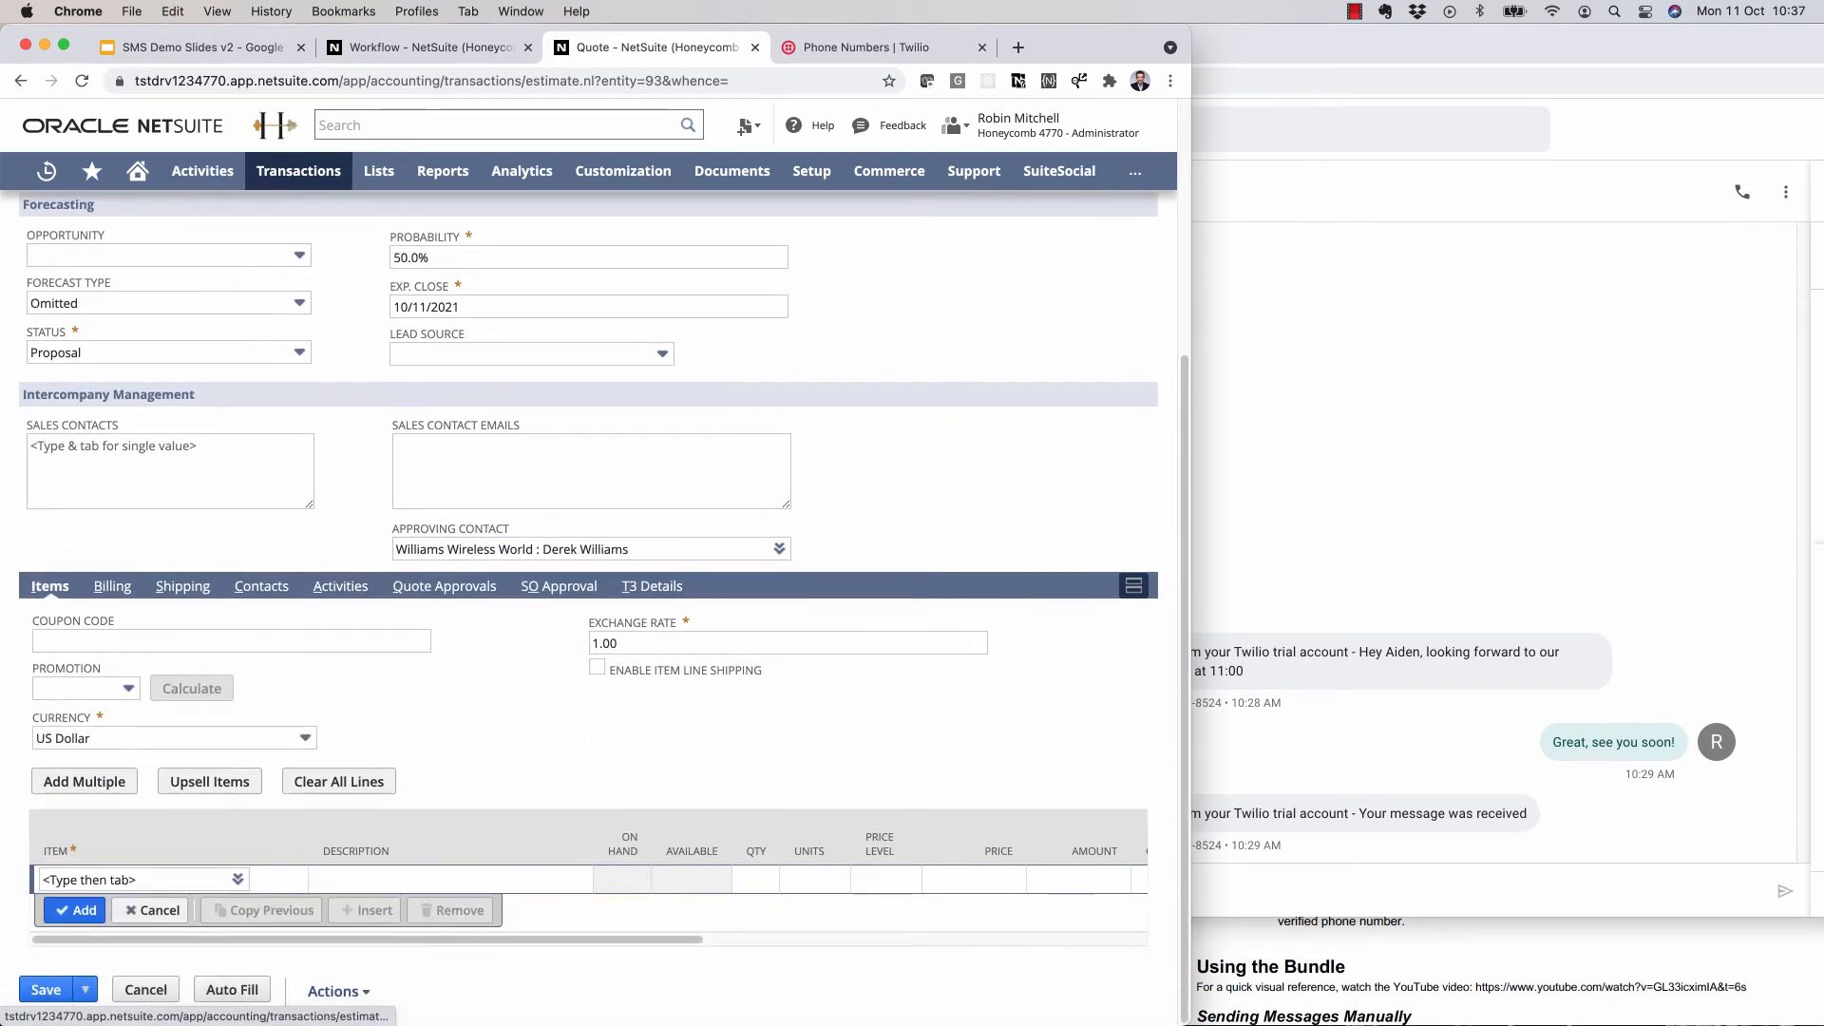
left_click(133, 880)
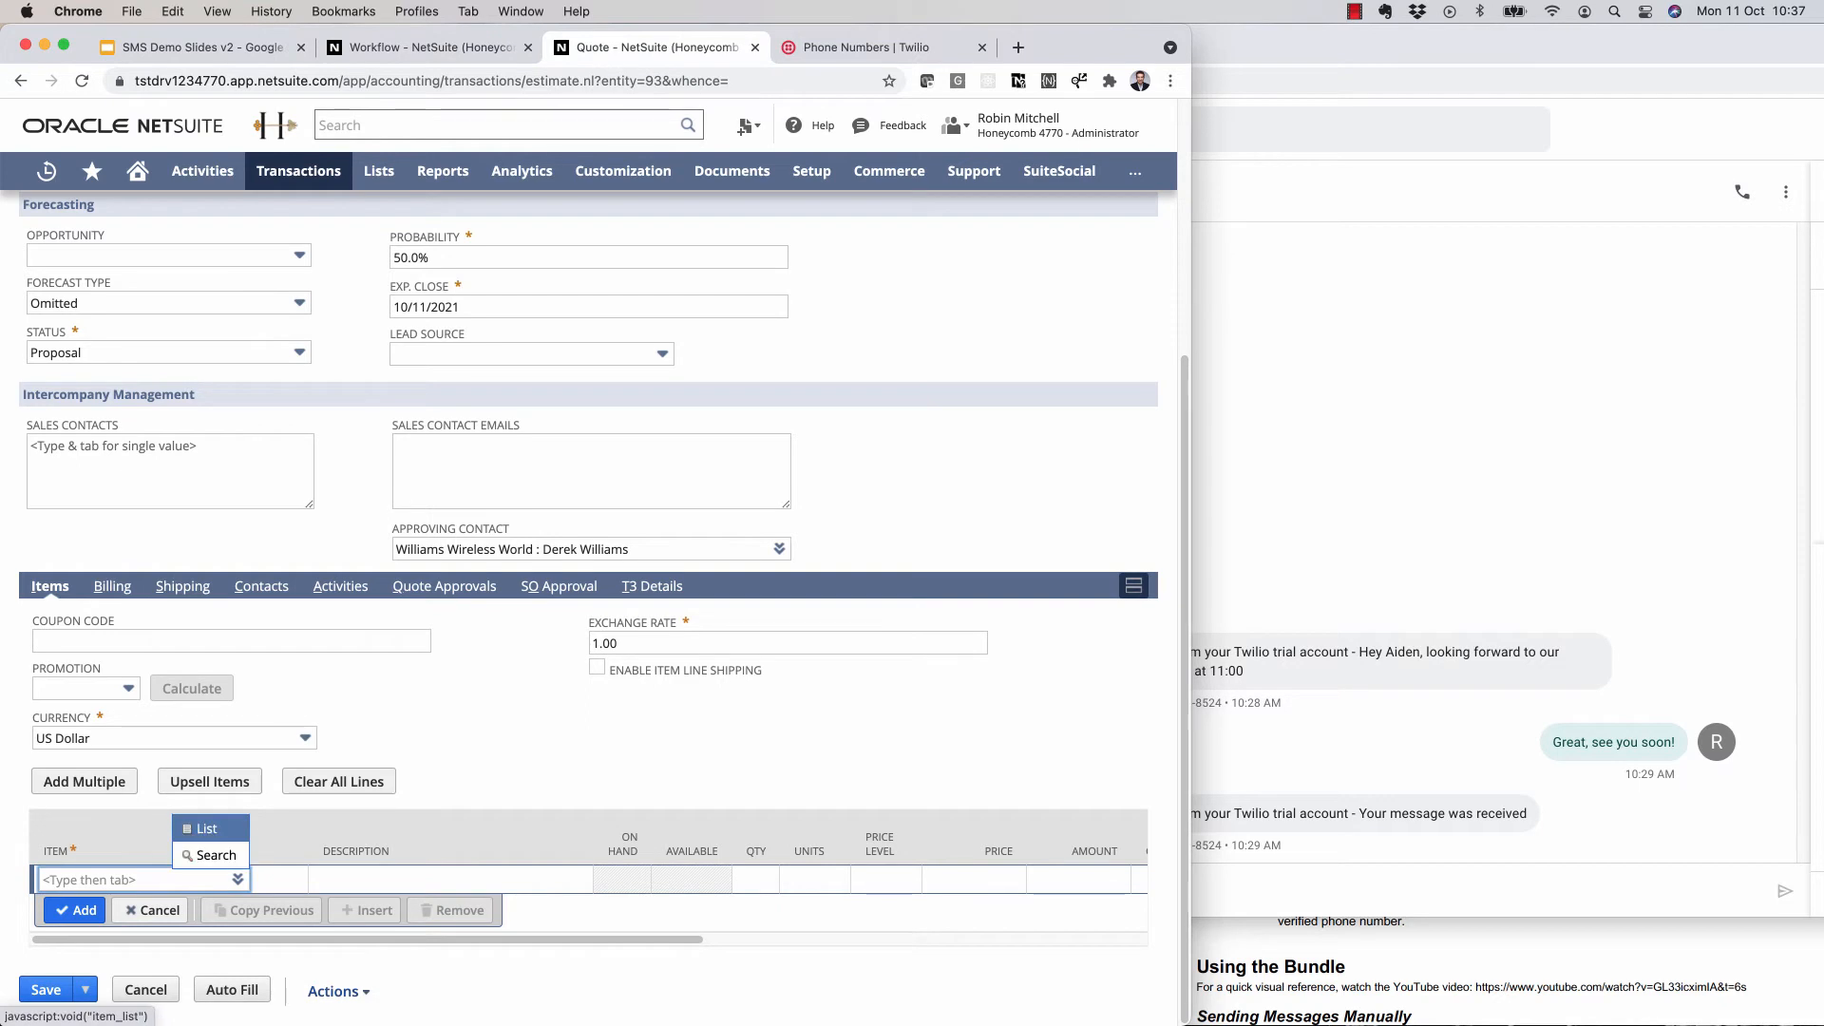
left_click(204, 829)
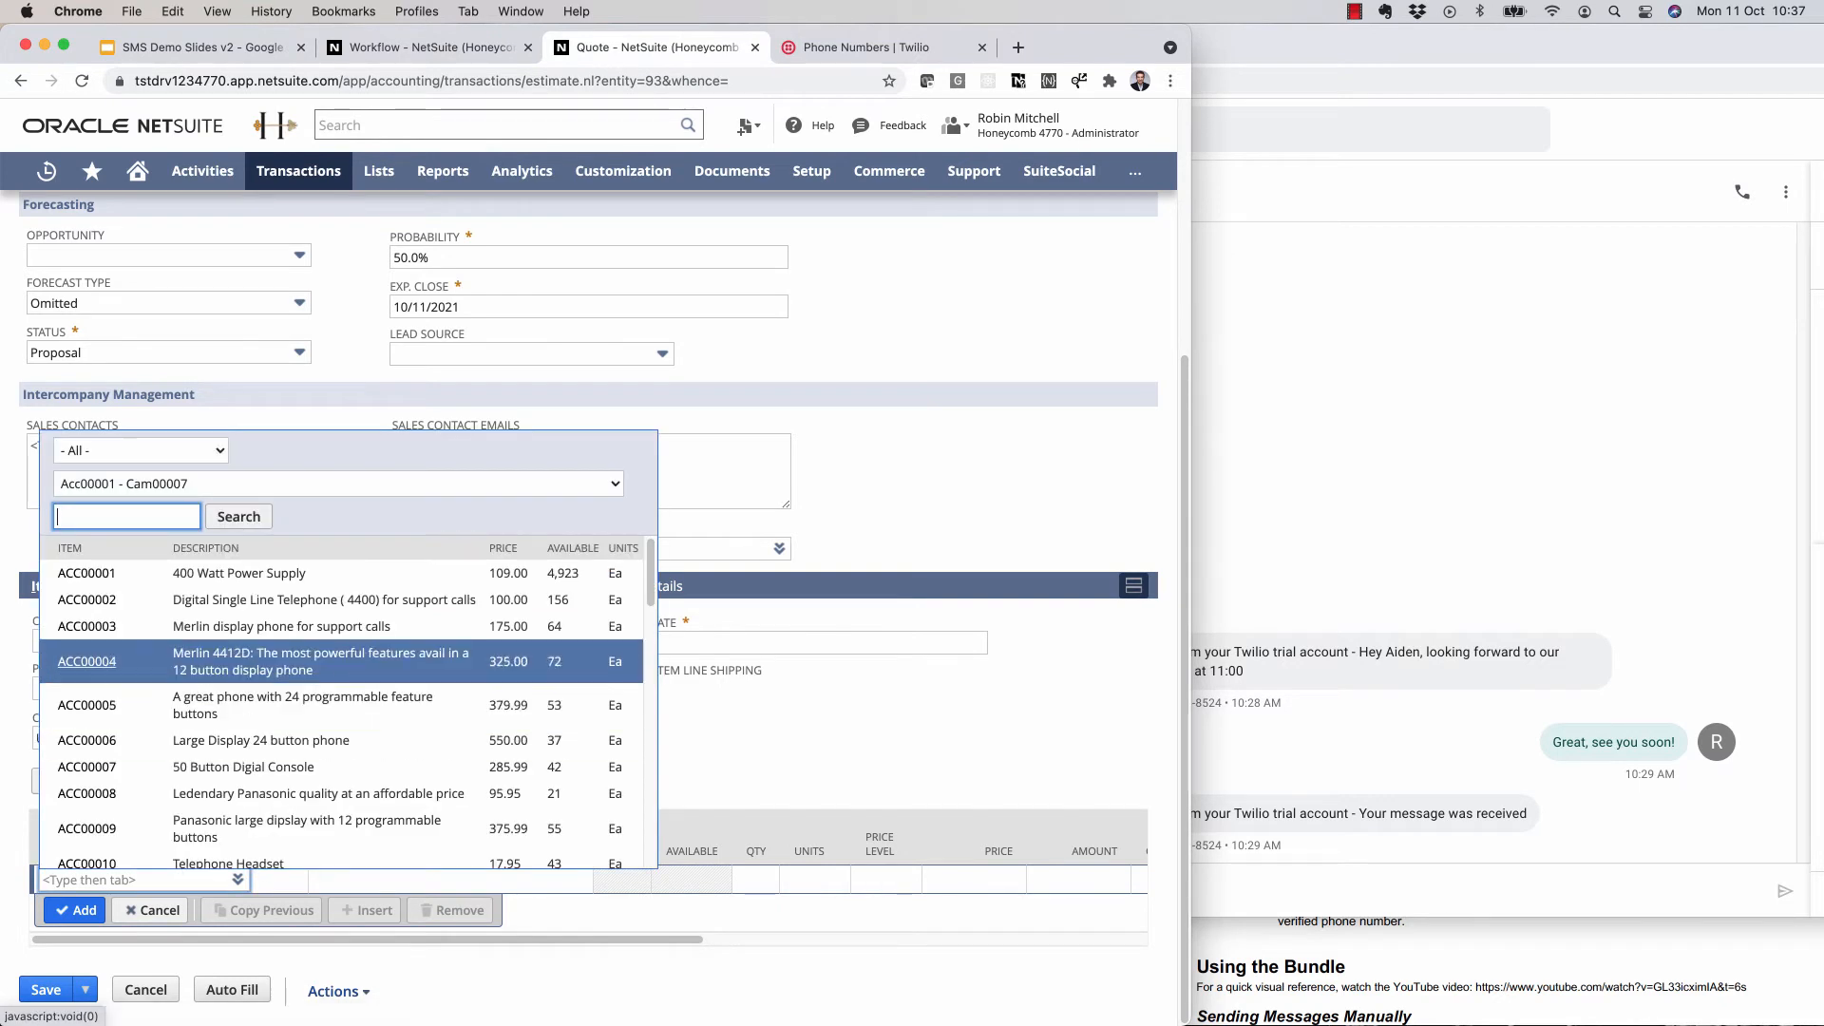
left_click(237, 573)
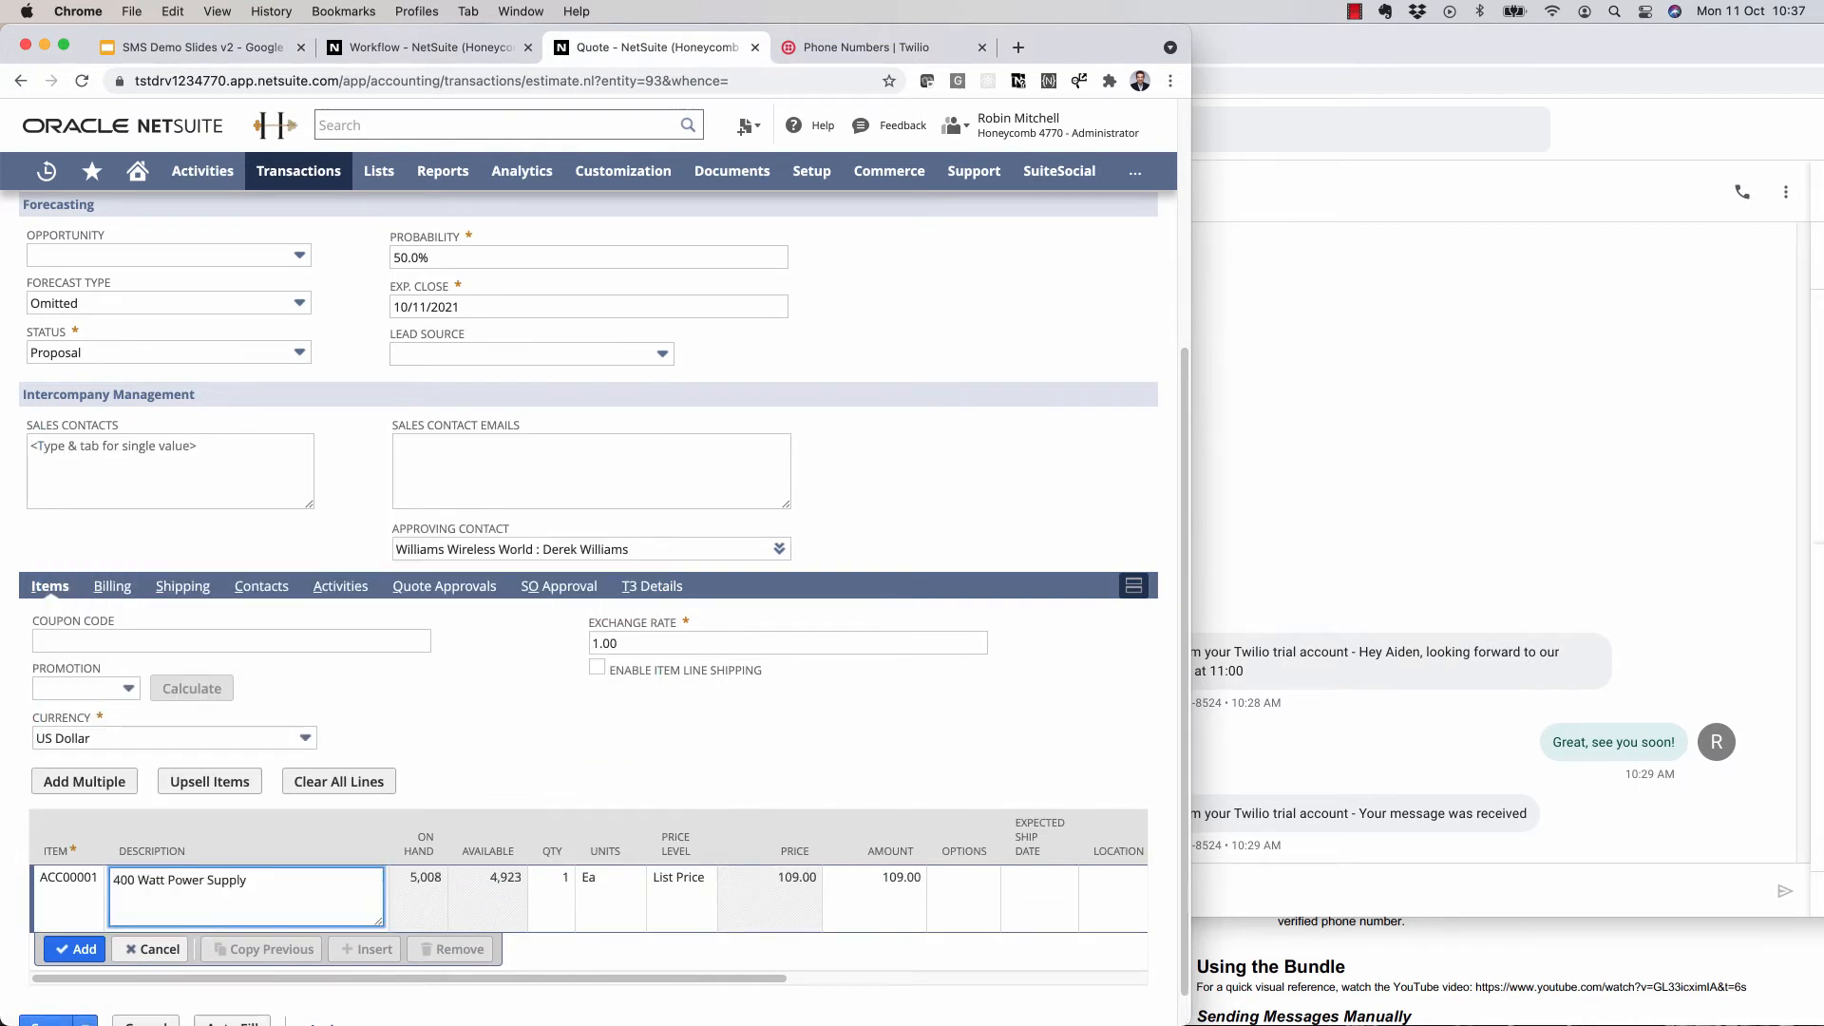
left_click(74, 910)
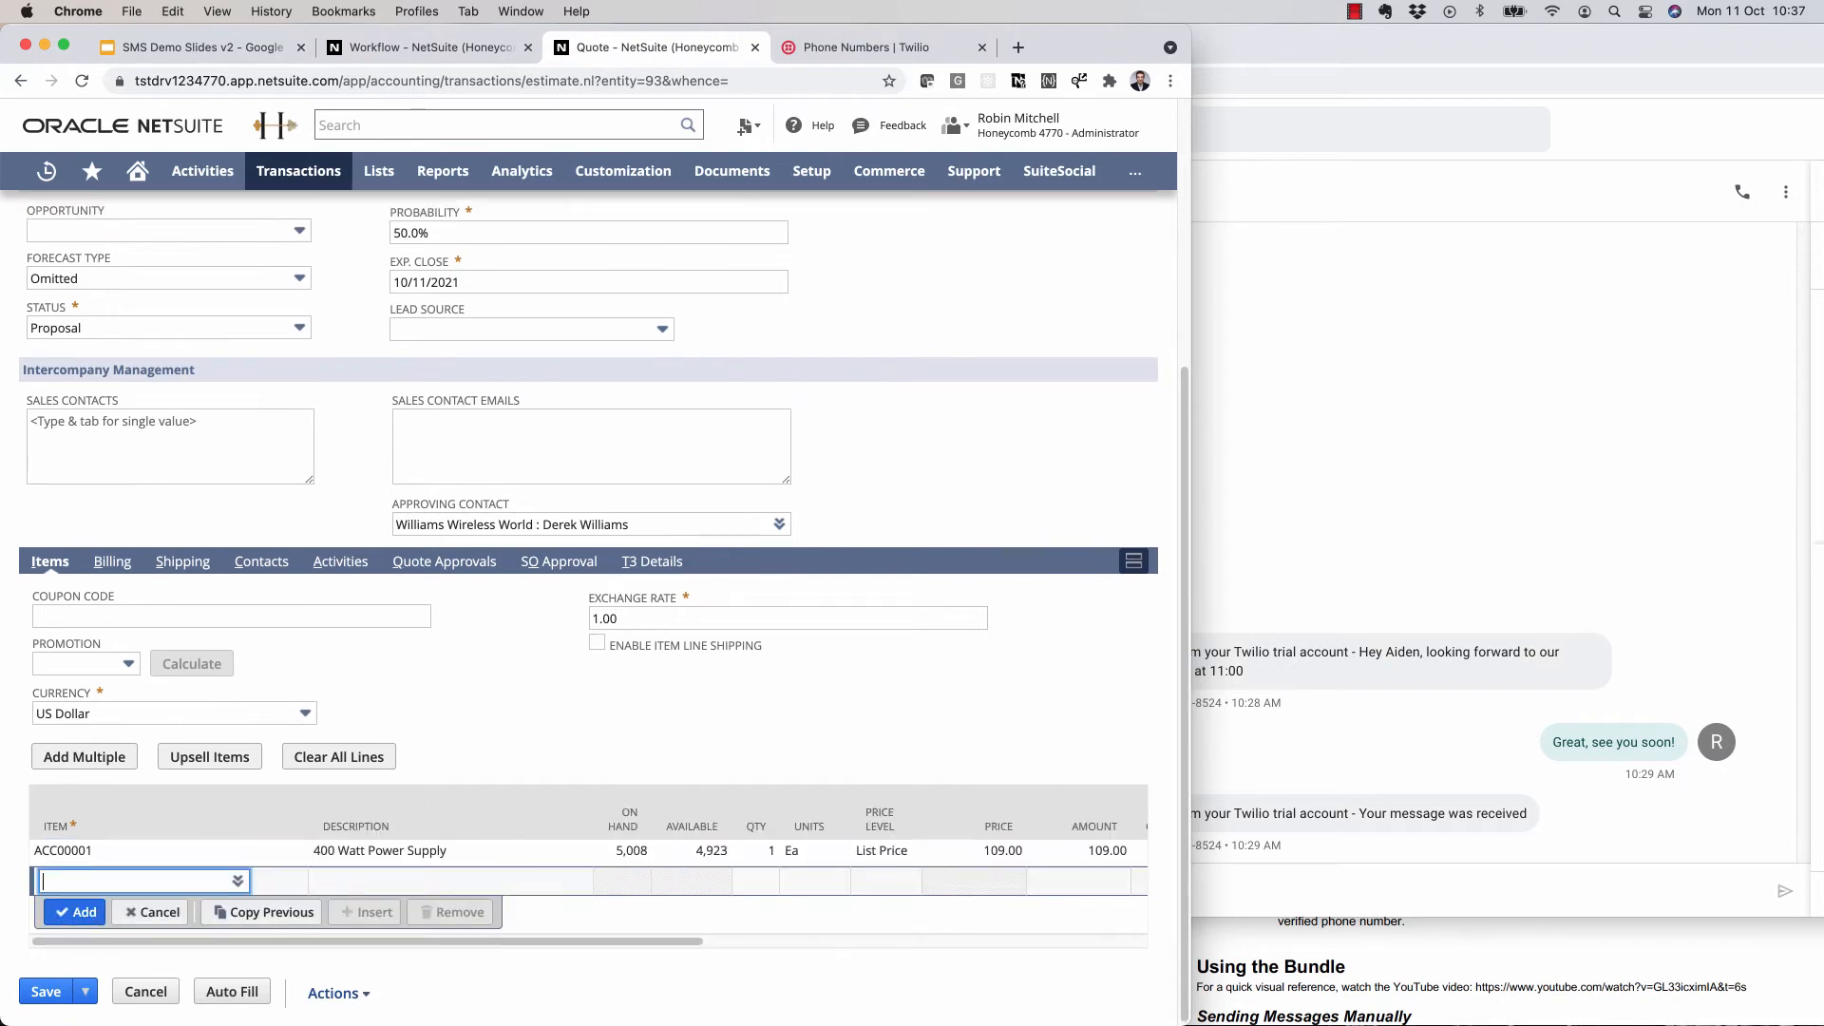
left_click(46, 990)
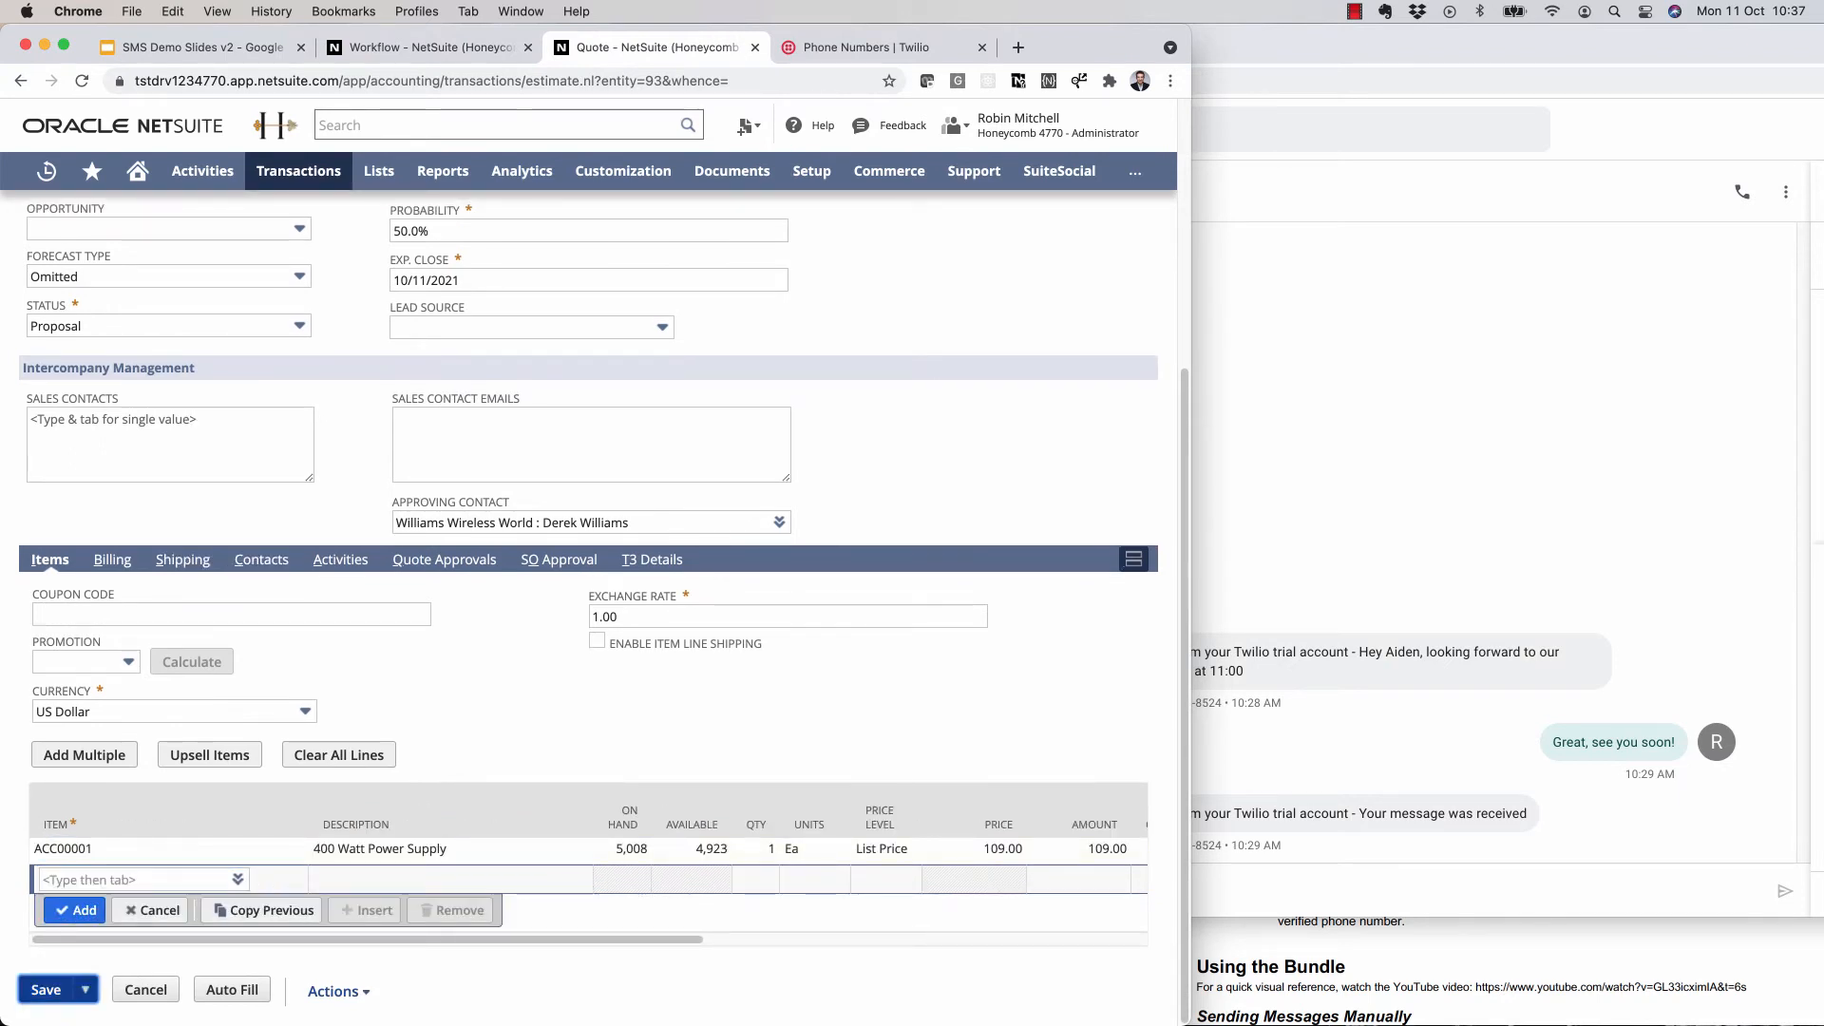
key("super+grave")
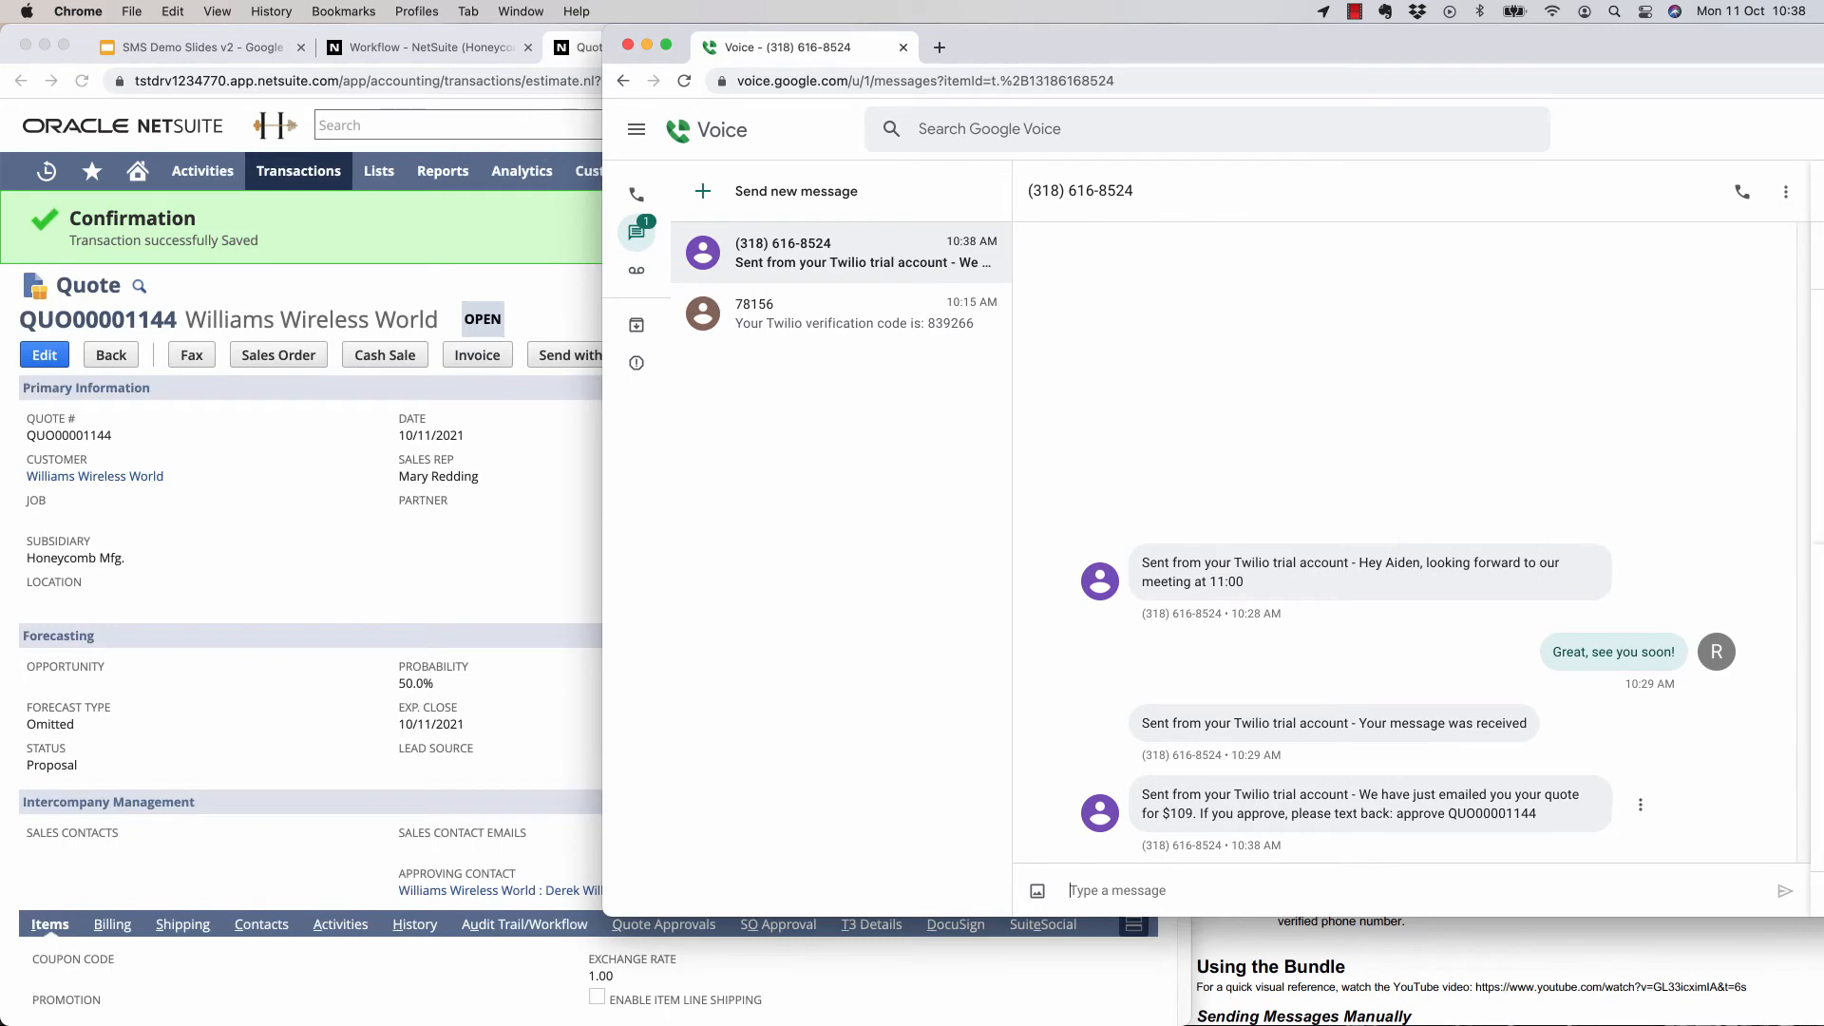
- Check the approving contact's SMS Message subtab for the outgoing $109 quote text
left_click(539, 869)
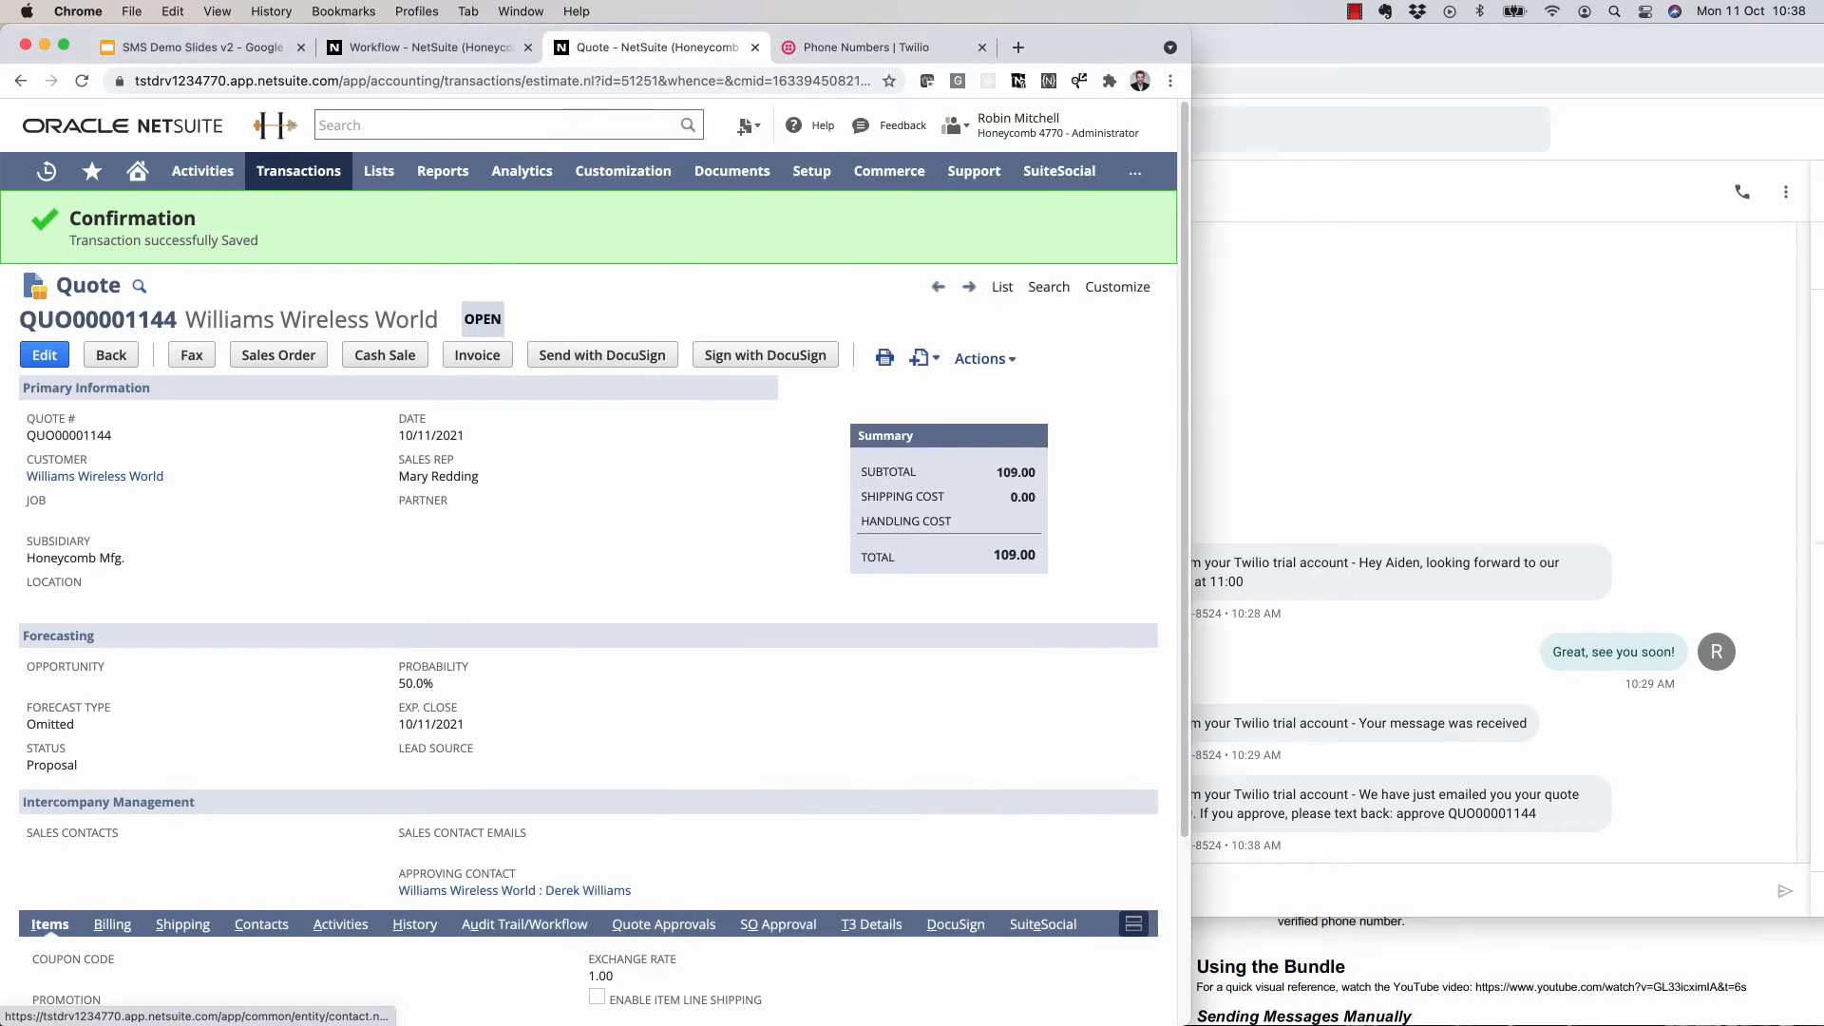
left_click(532, 890)
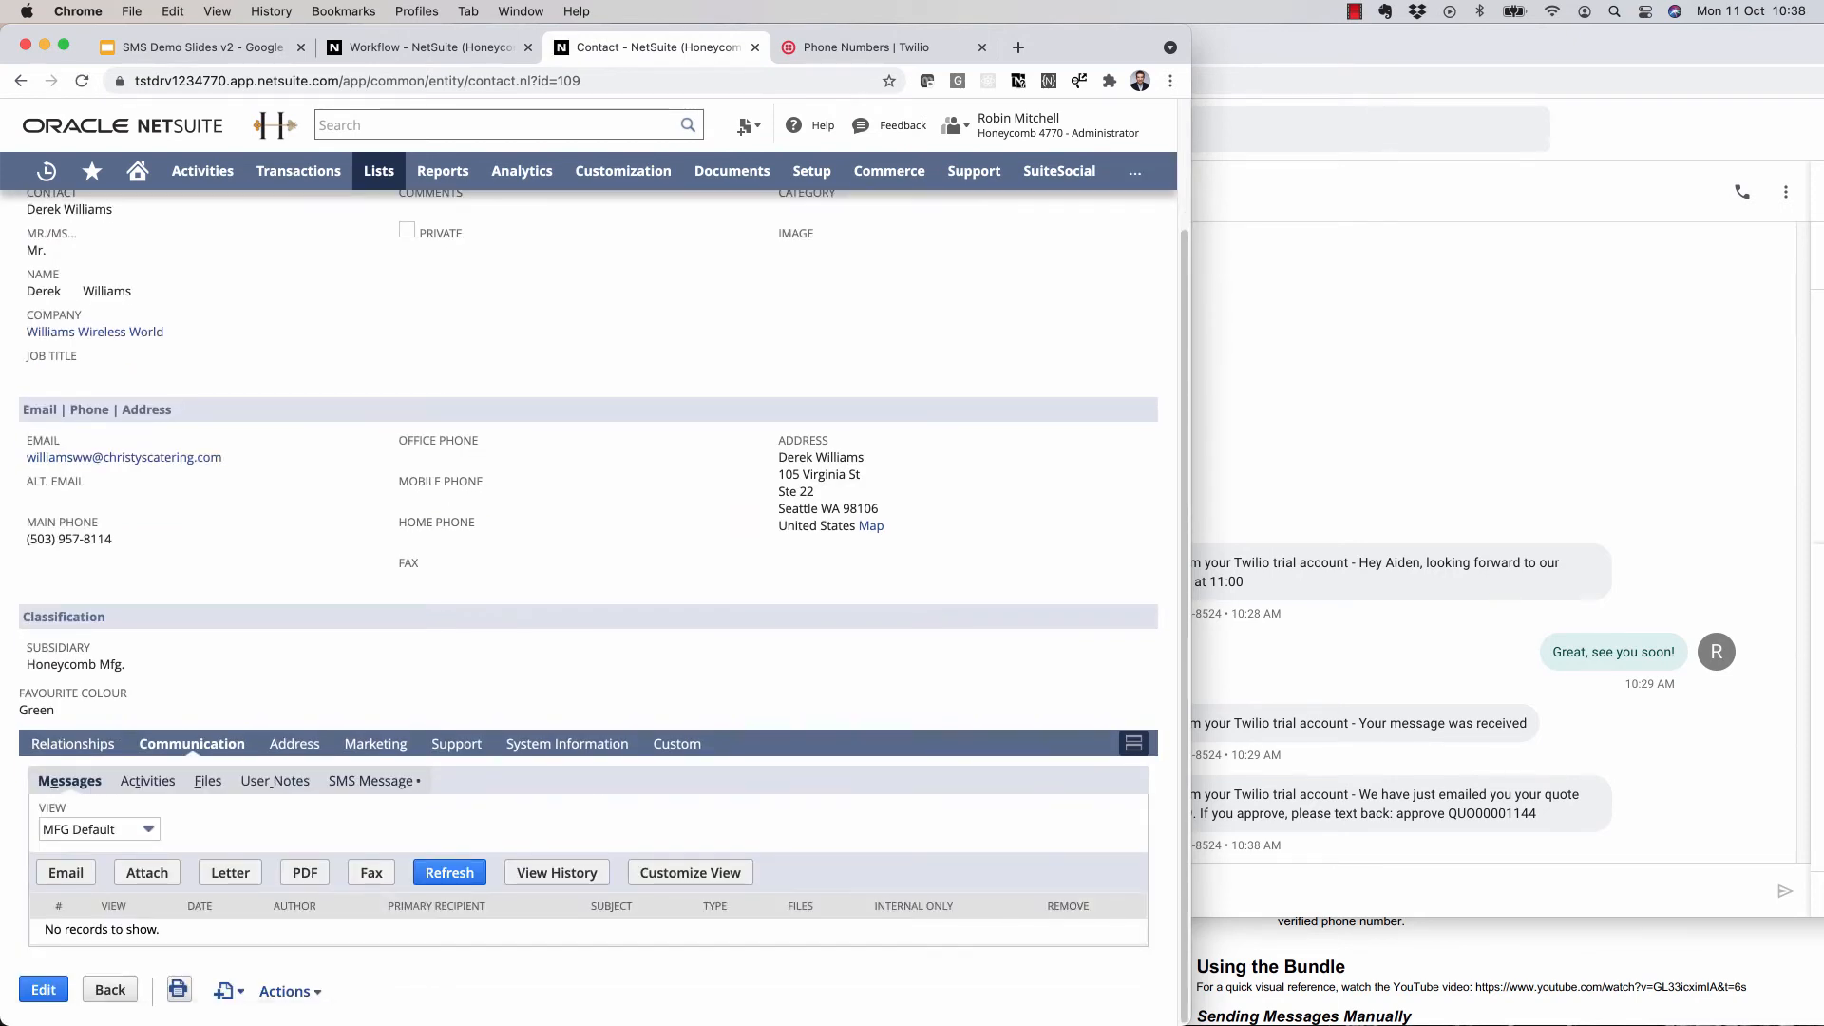
left_click(374, 781)
left_click(1406, 808)
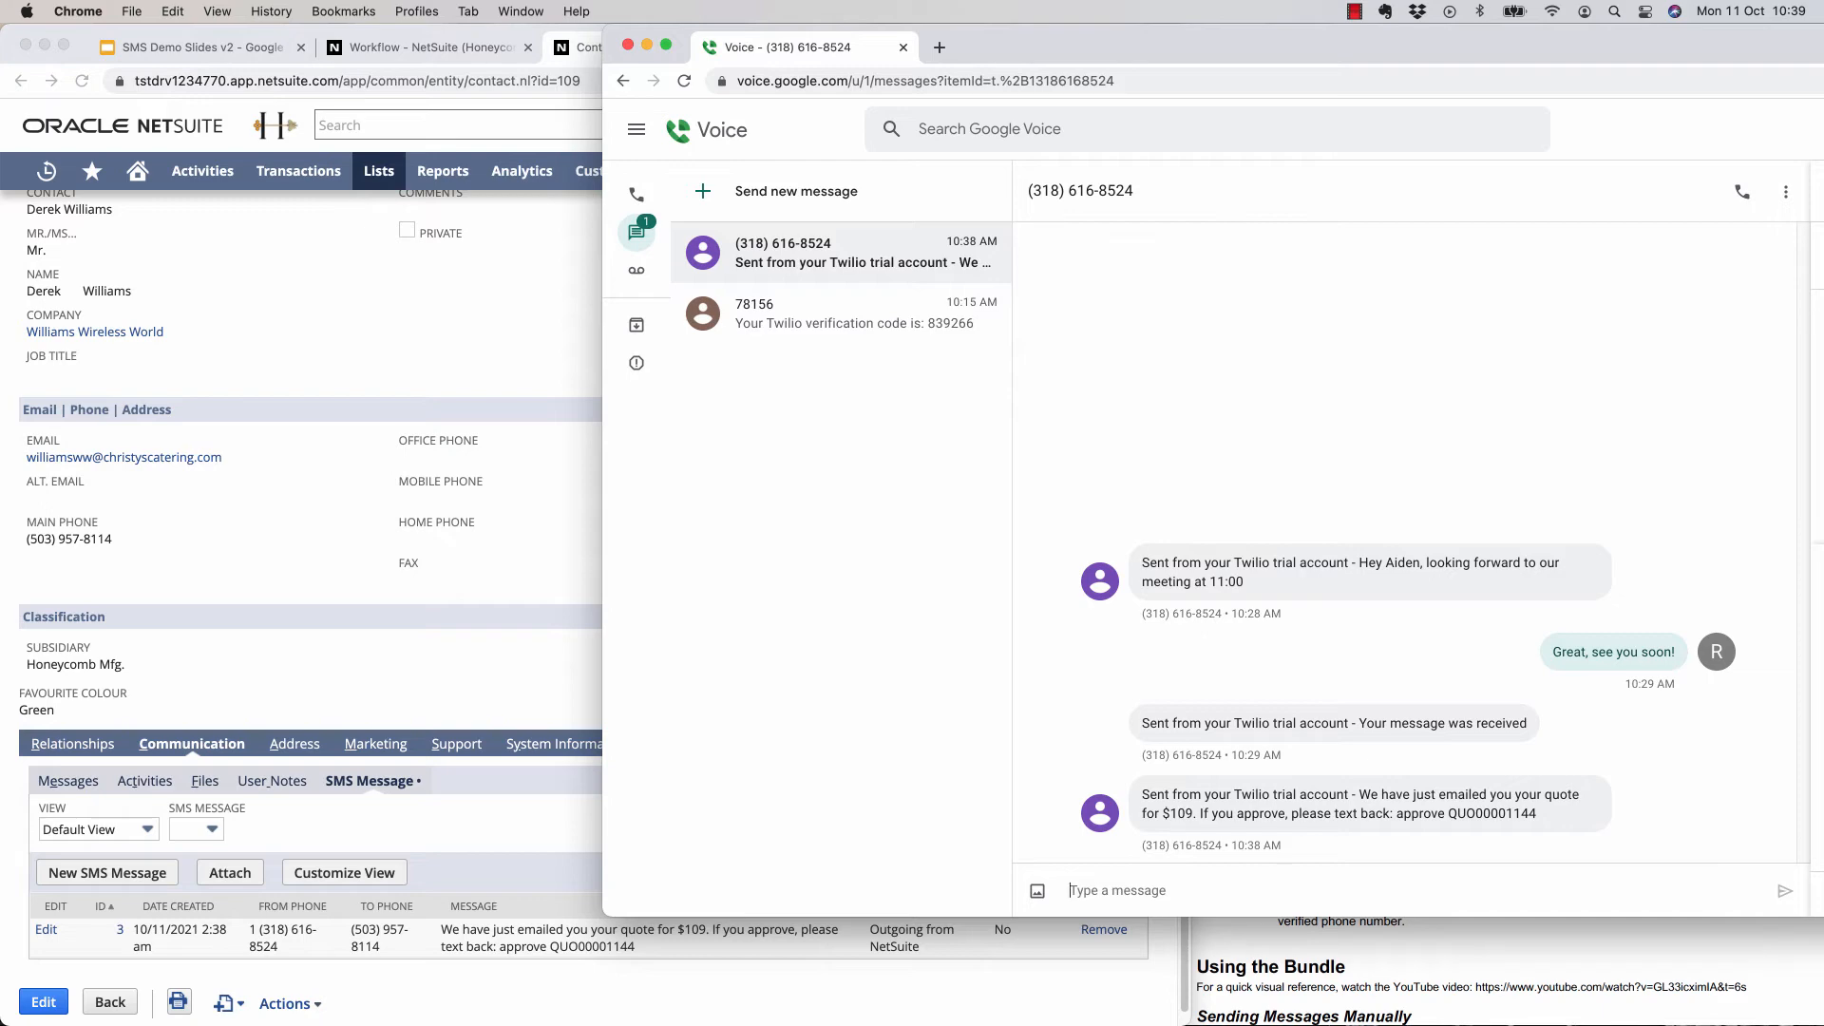
key("super+Tab")
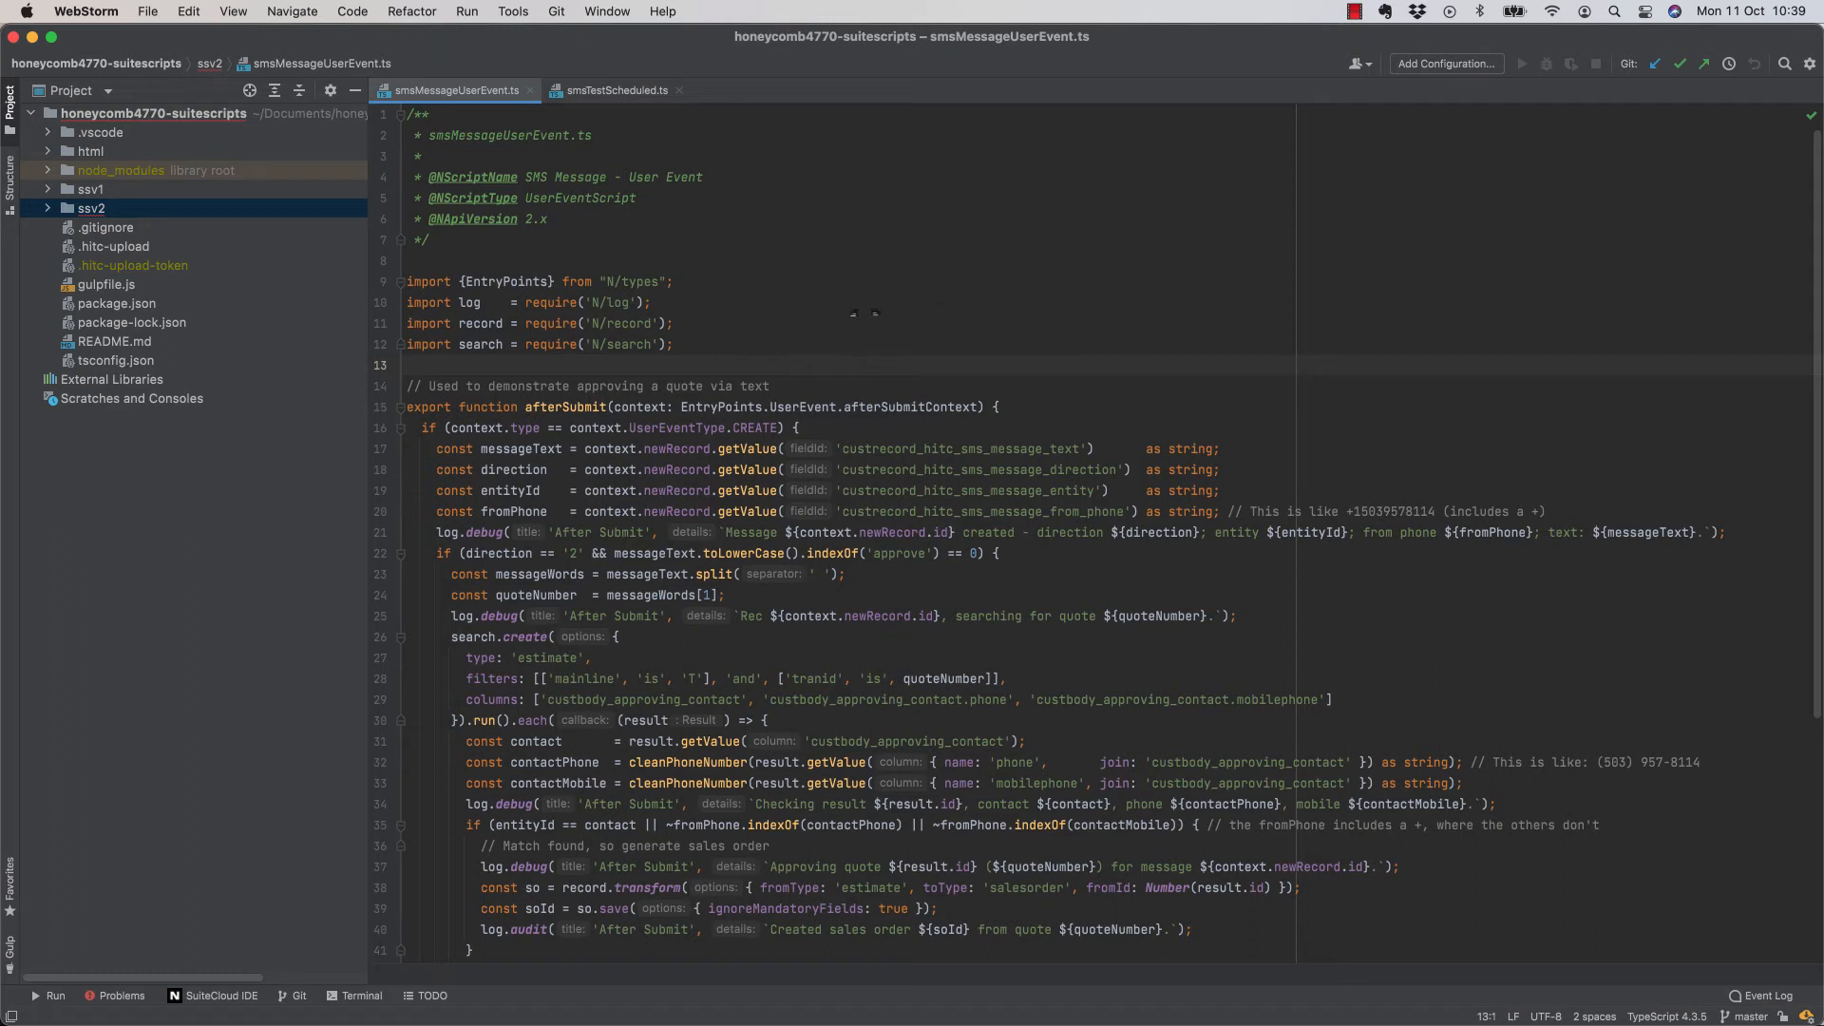
- Review afterSubmit's messageText, direction check, 'approve' condition and quoteNumber filter in smsMessageUserEvent.ts
scroll(864, 313, "down", 3)
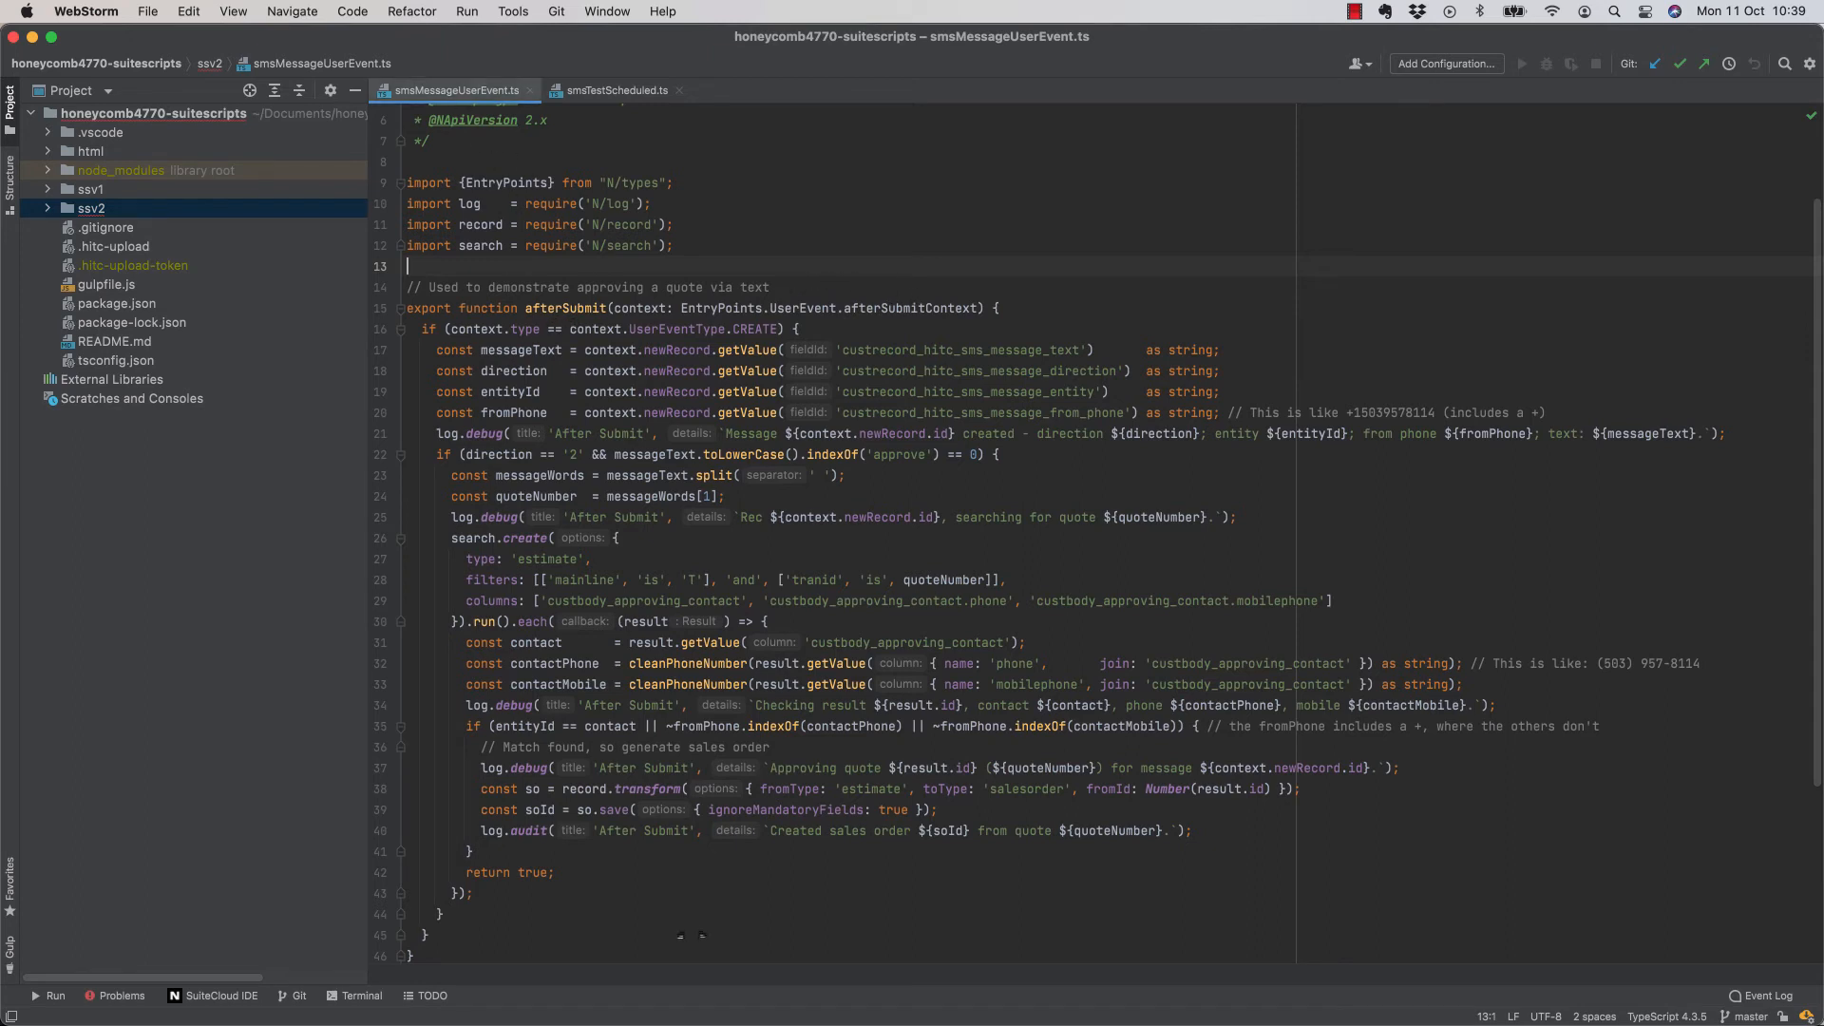
double_click(521, 350)
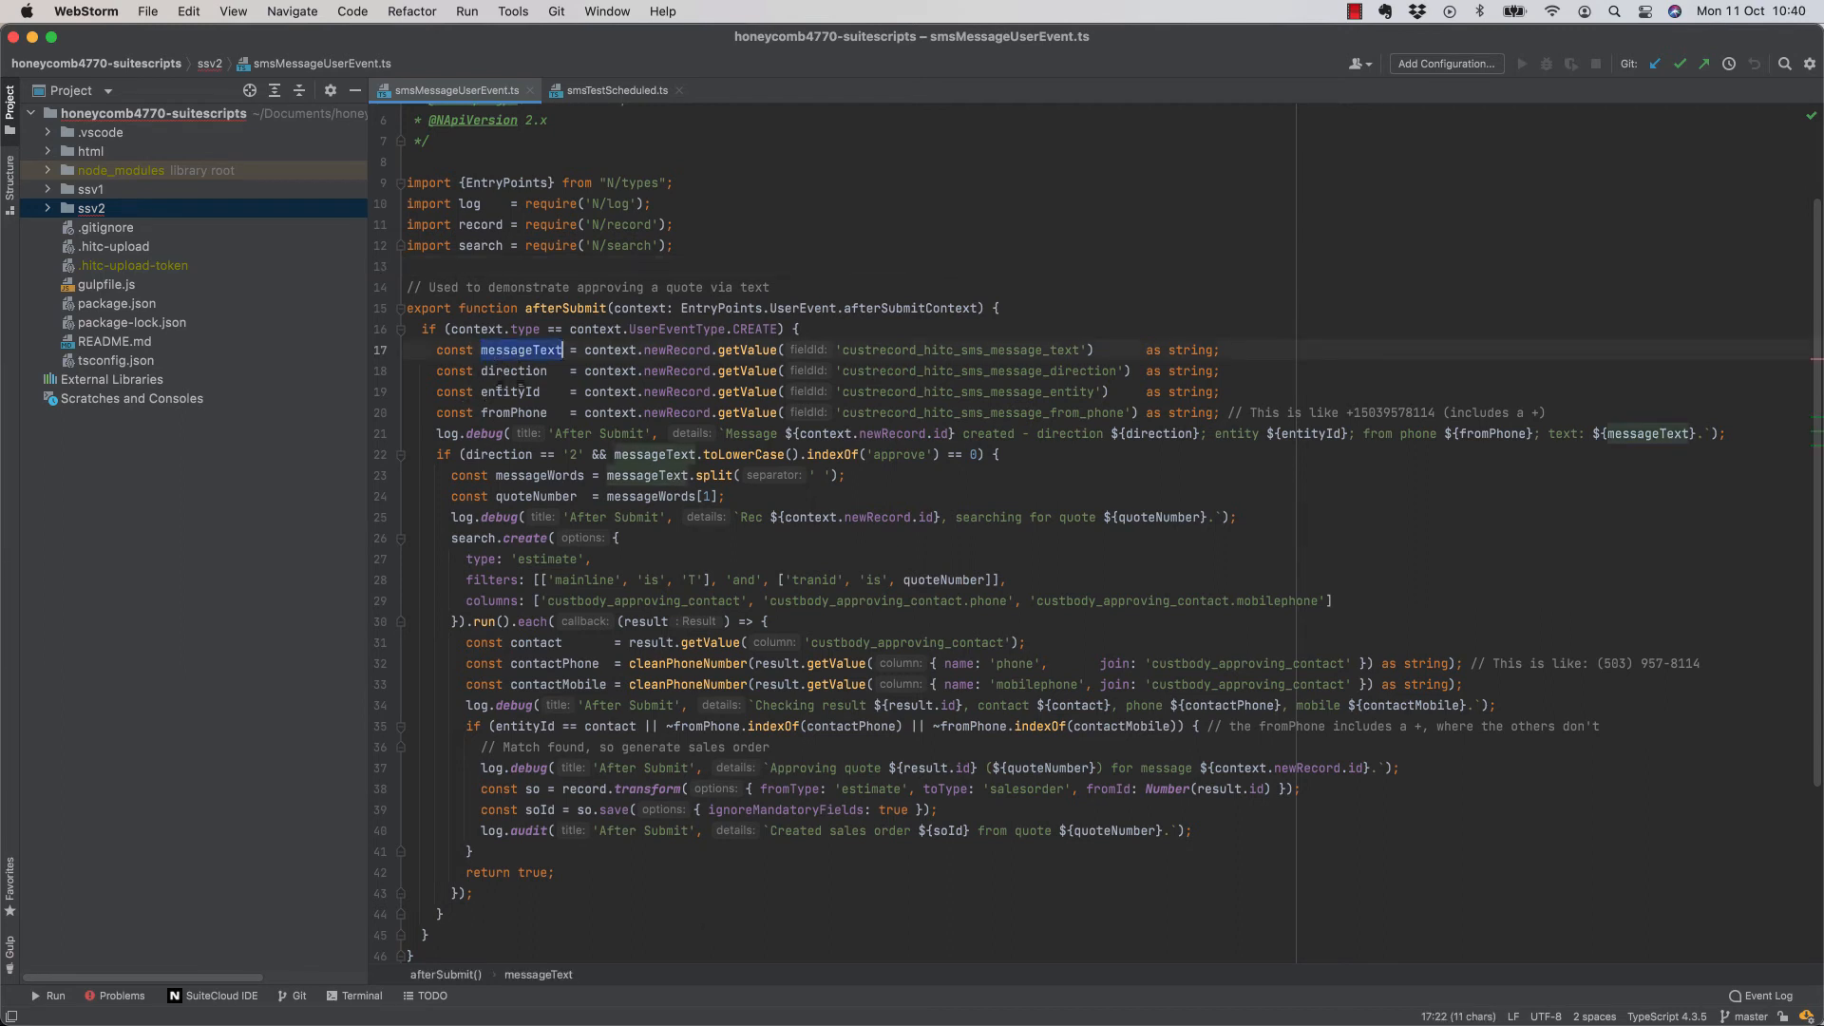
double_click(520, 456)
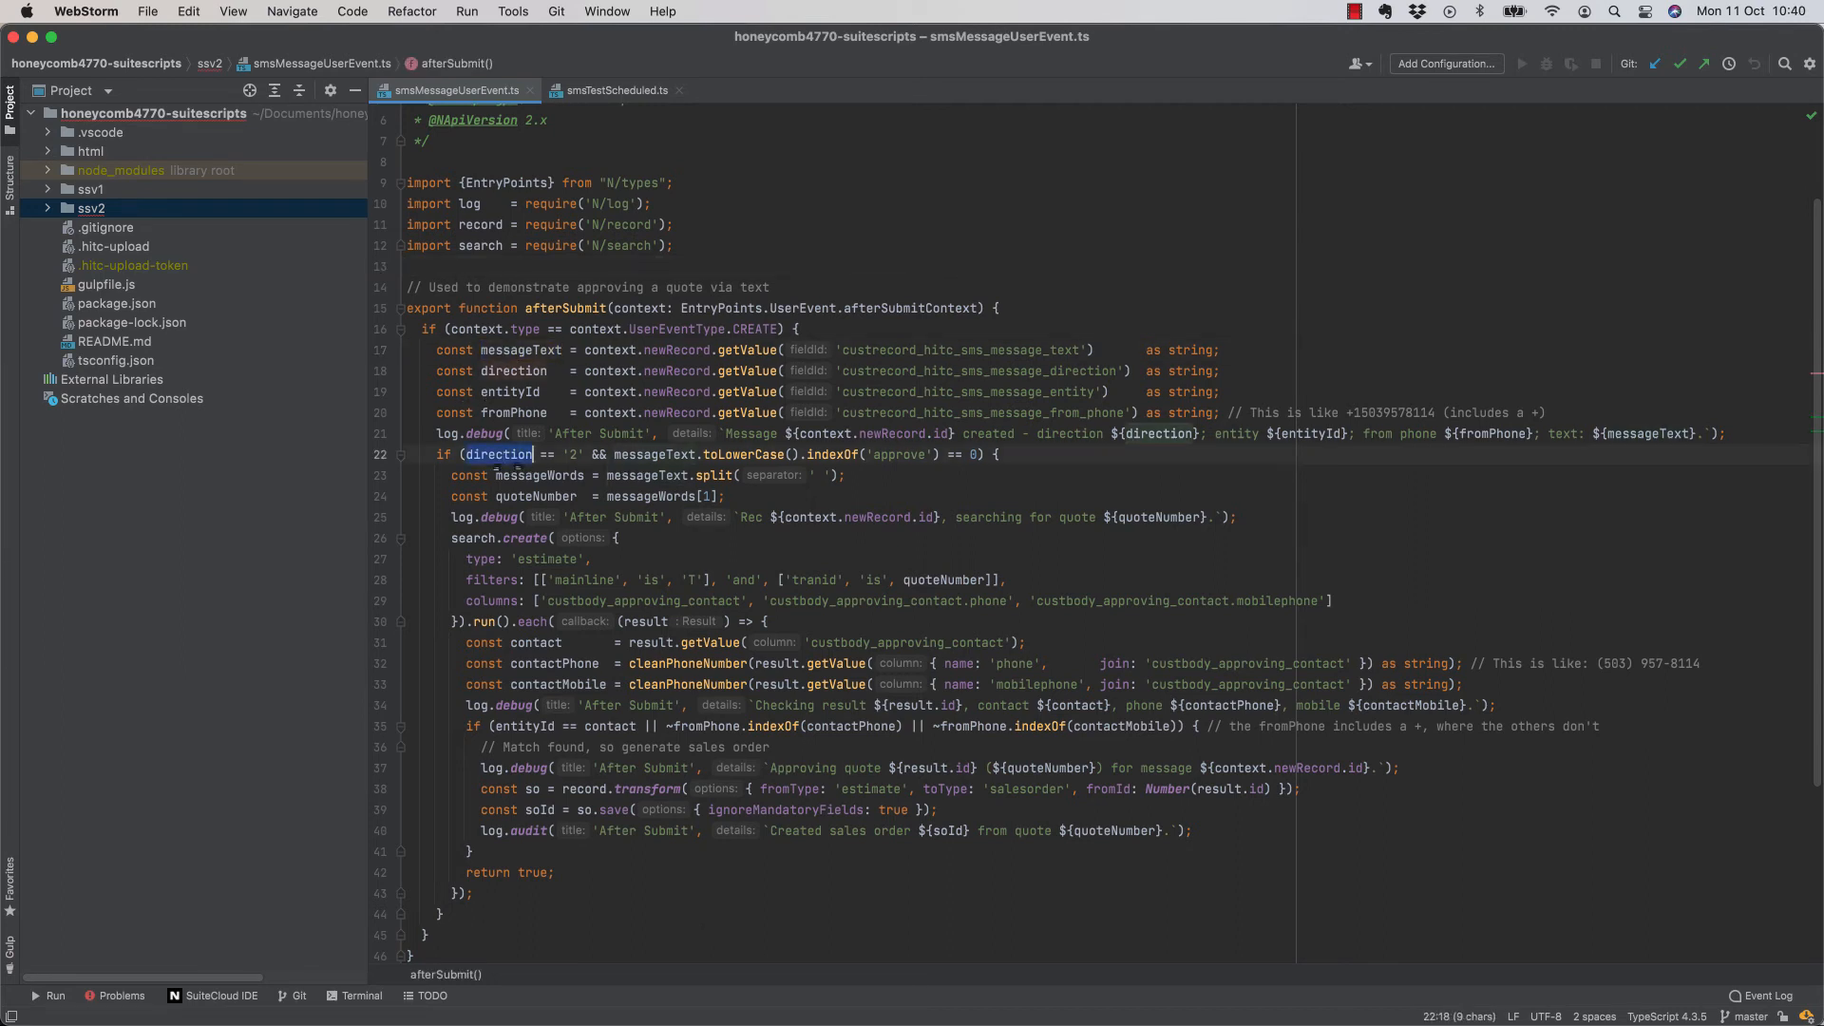
key("End")
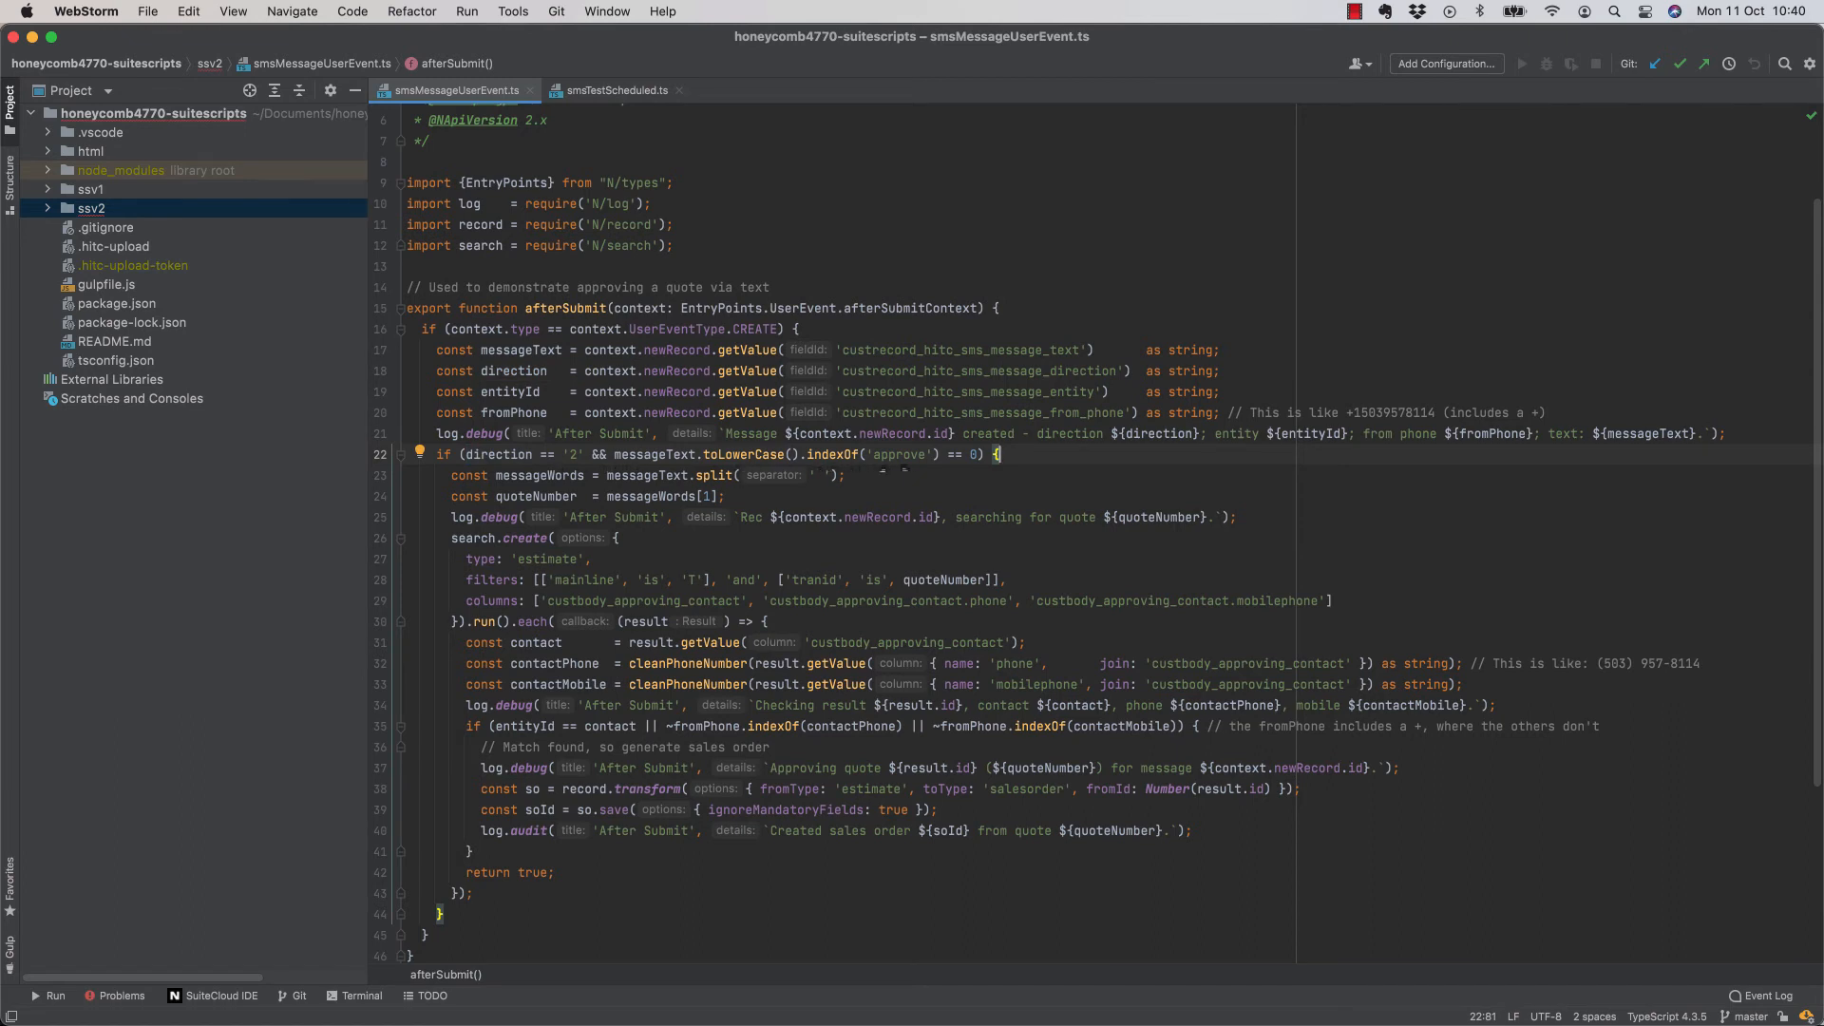
double_click(898, 455)
key("Down")
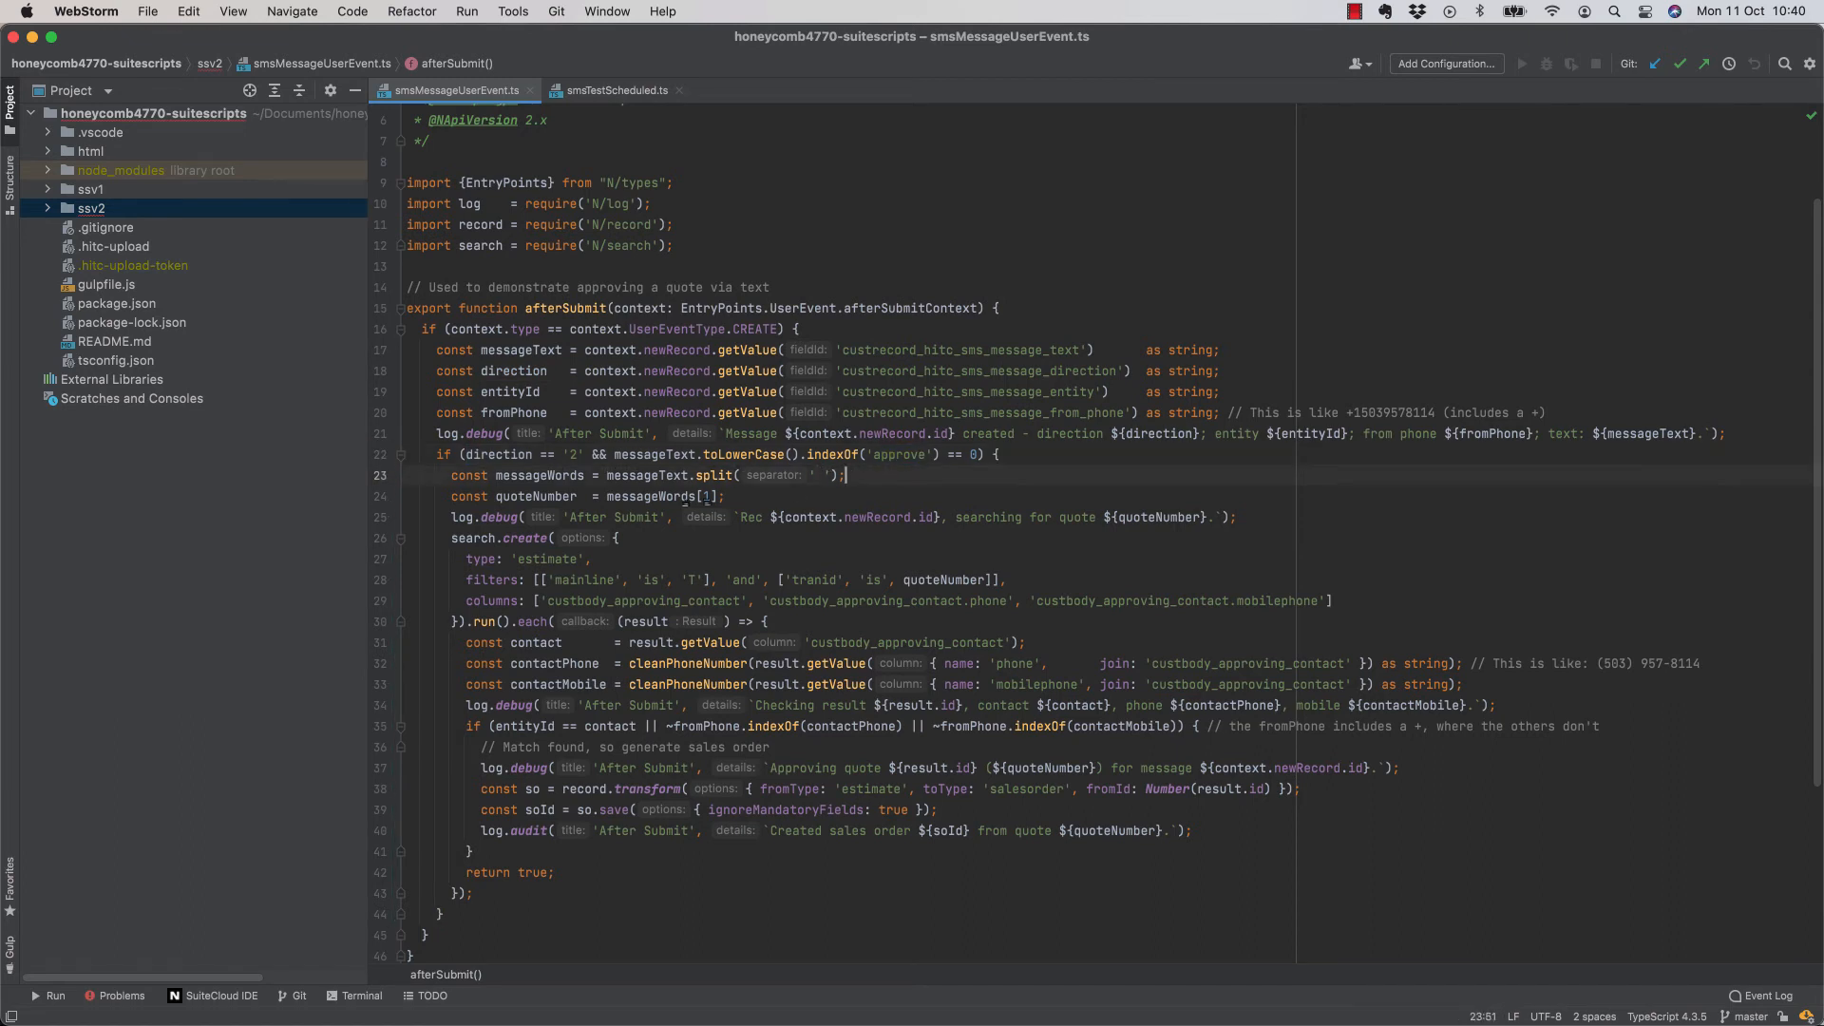
key("Down")
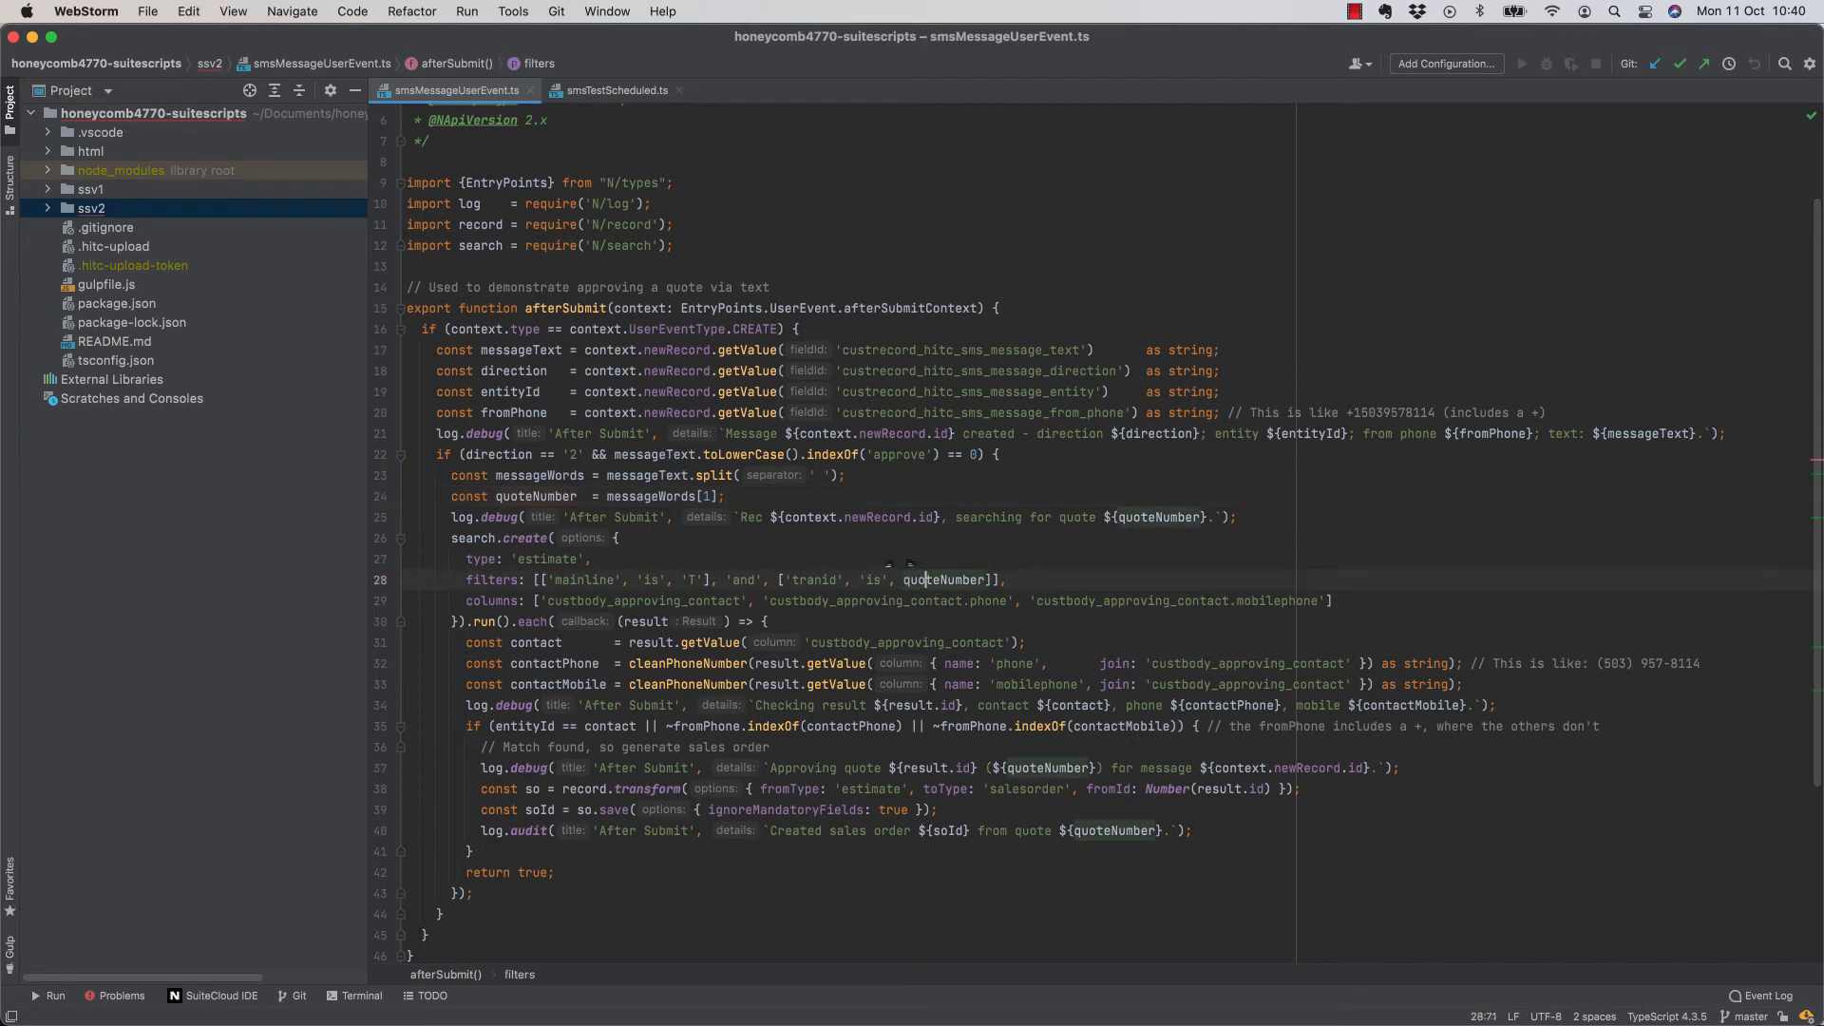
left_click(926, 580)
key("Down")
key("Down")
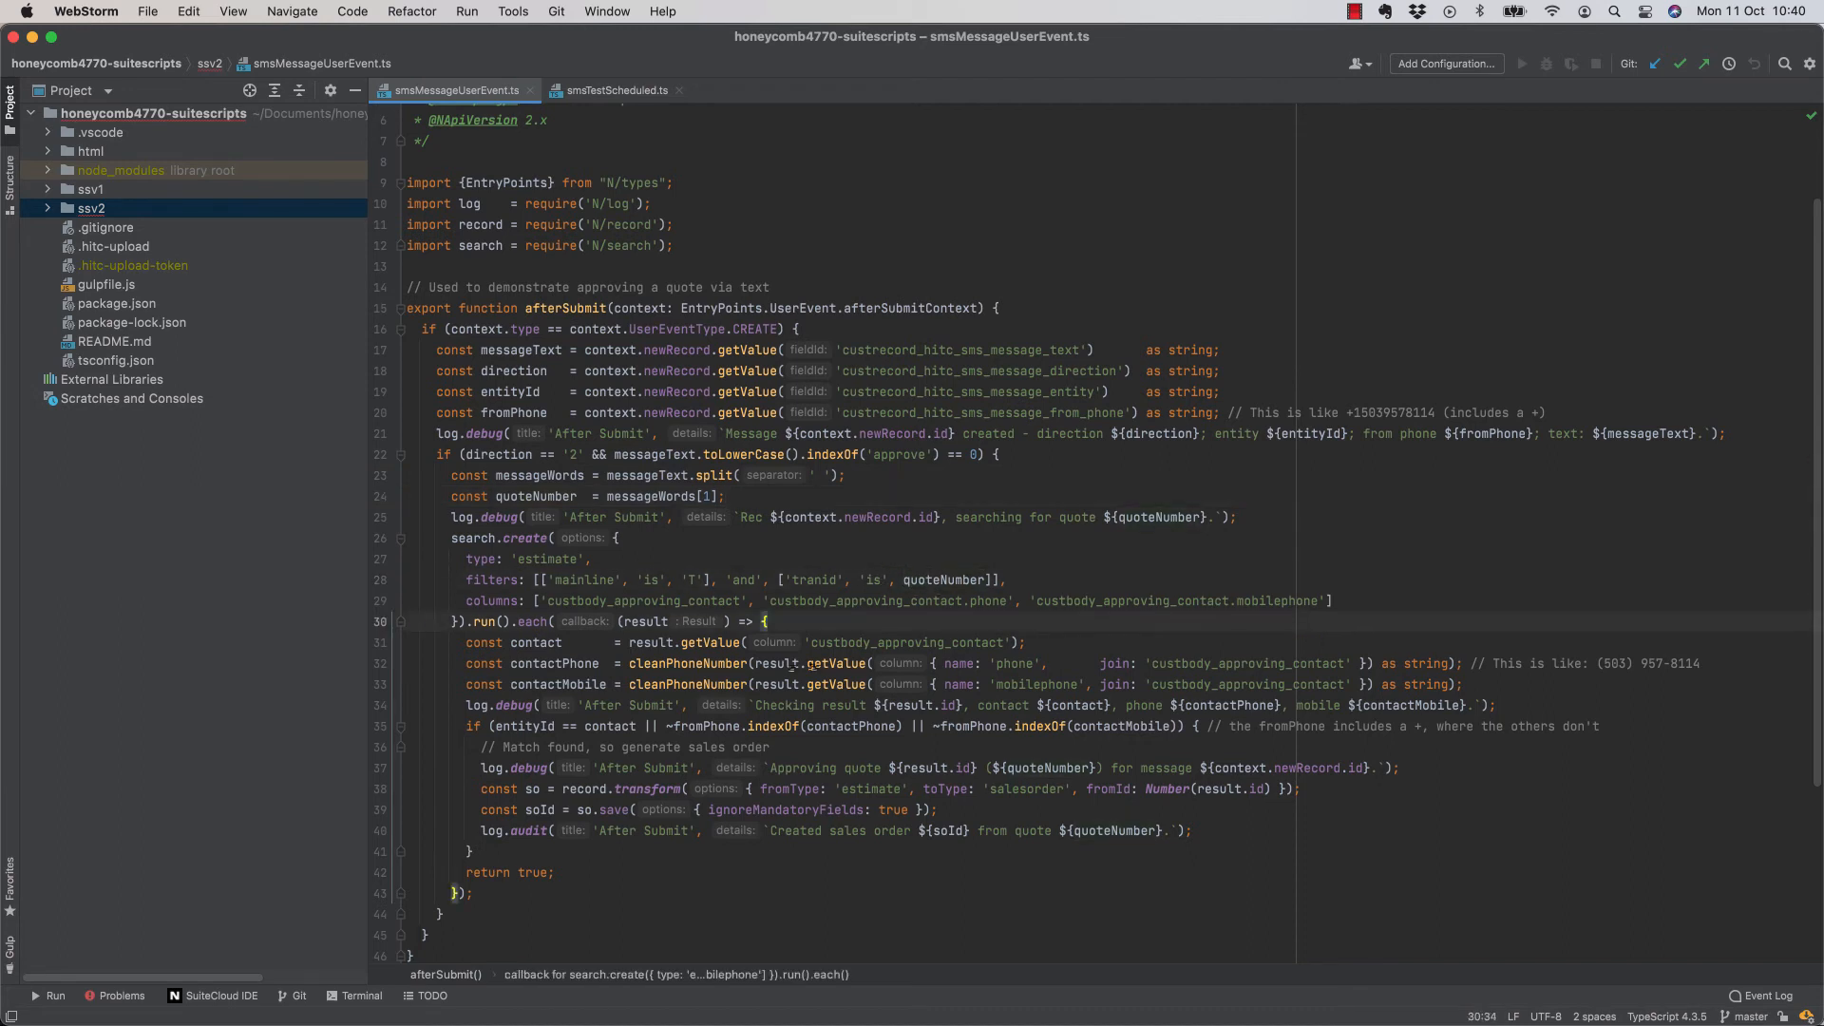
- Review the contactPhone/contactMobile matching and quote-to-sales-order transform, then return to Chrome
double_click(582, 664)
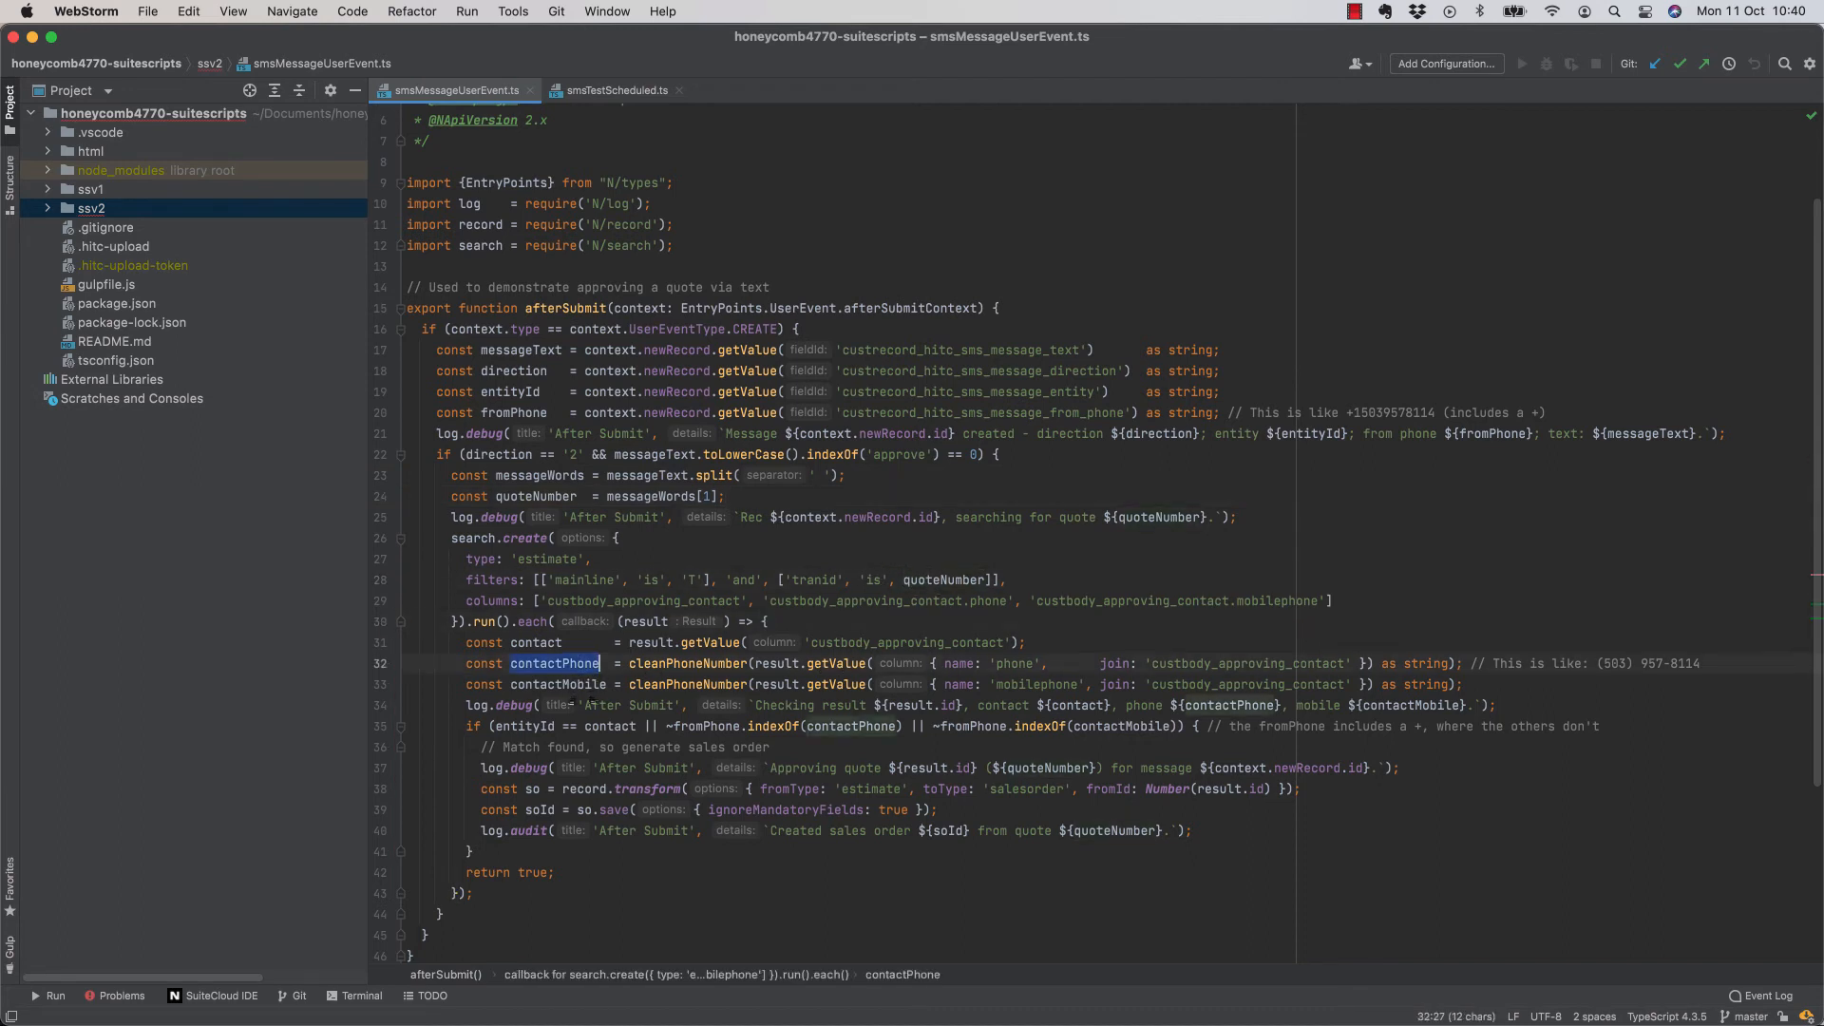
double_click(580, 685)
key("End")
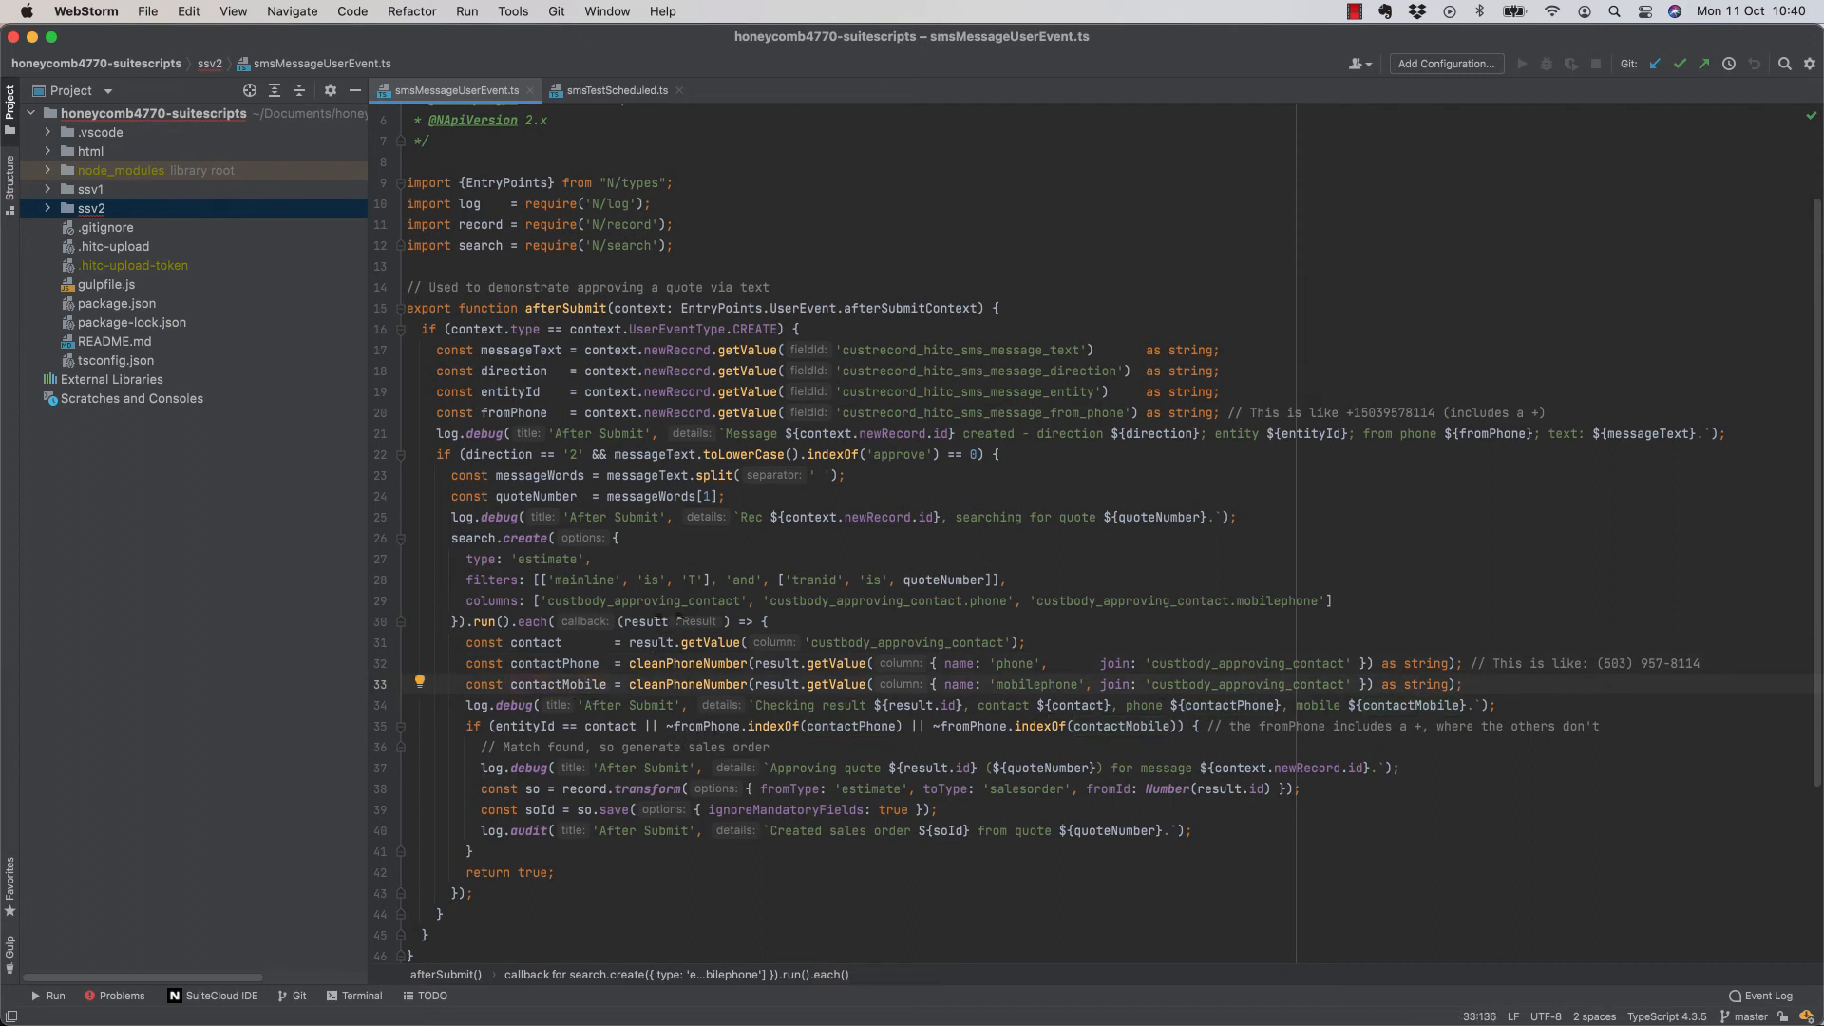
key("Down")
key("Down")
key("Down")
left_click_drag(1307, 789, 571, 791)
left_click(571, 791)
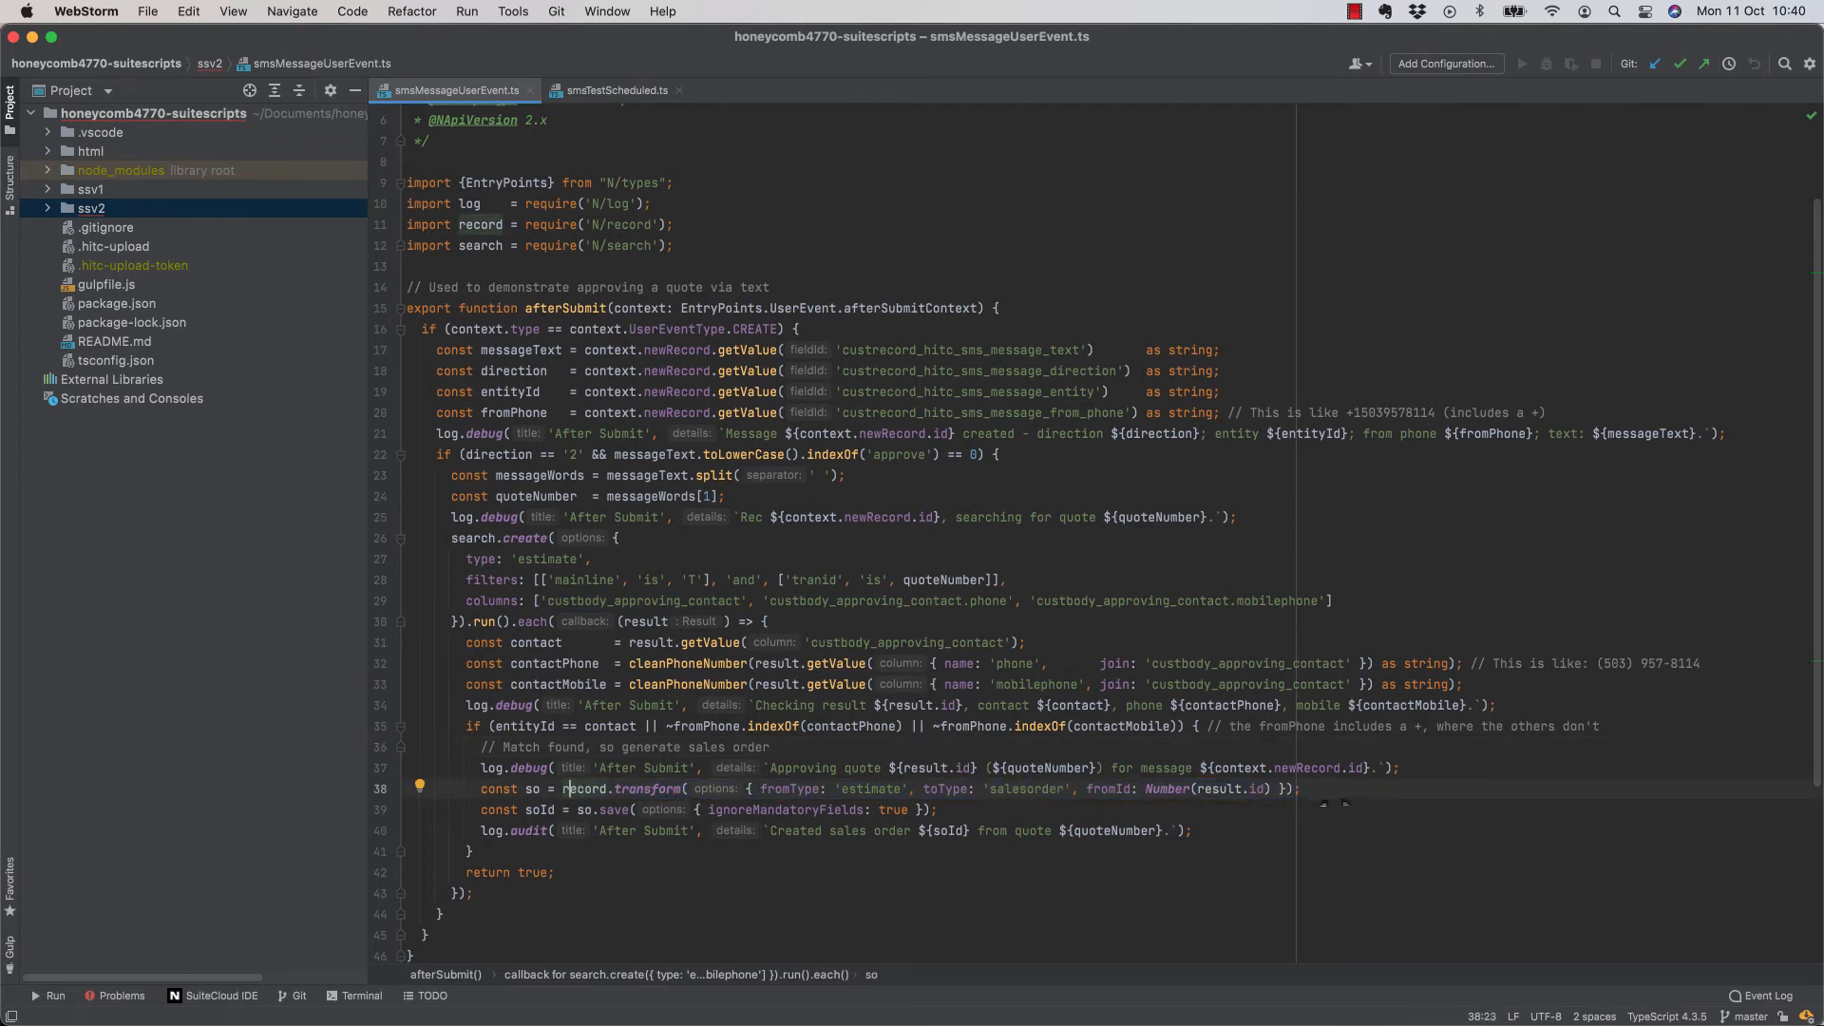
left_click(1312, 789)
scroll(1312, 775, "down", 1)
key("super+Tab")
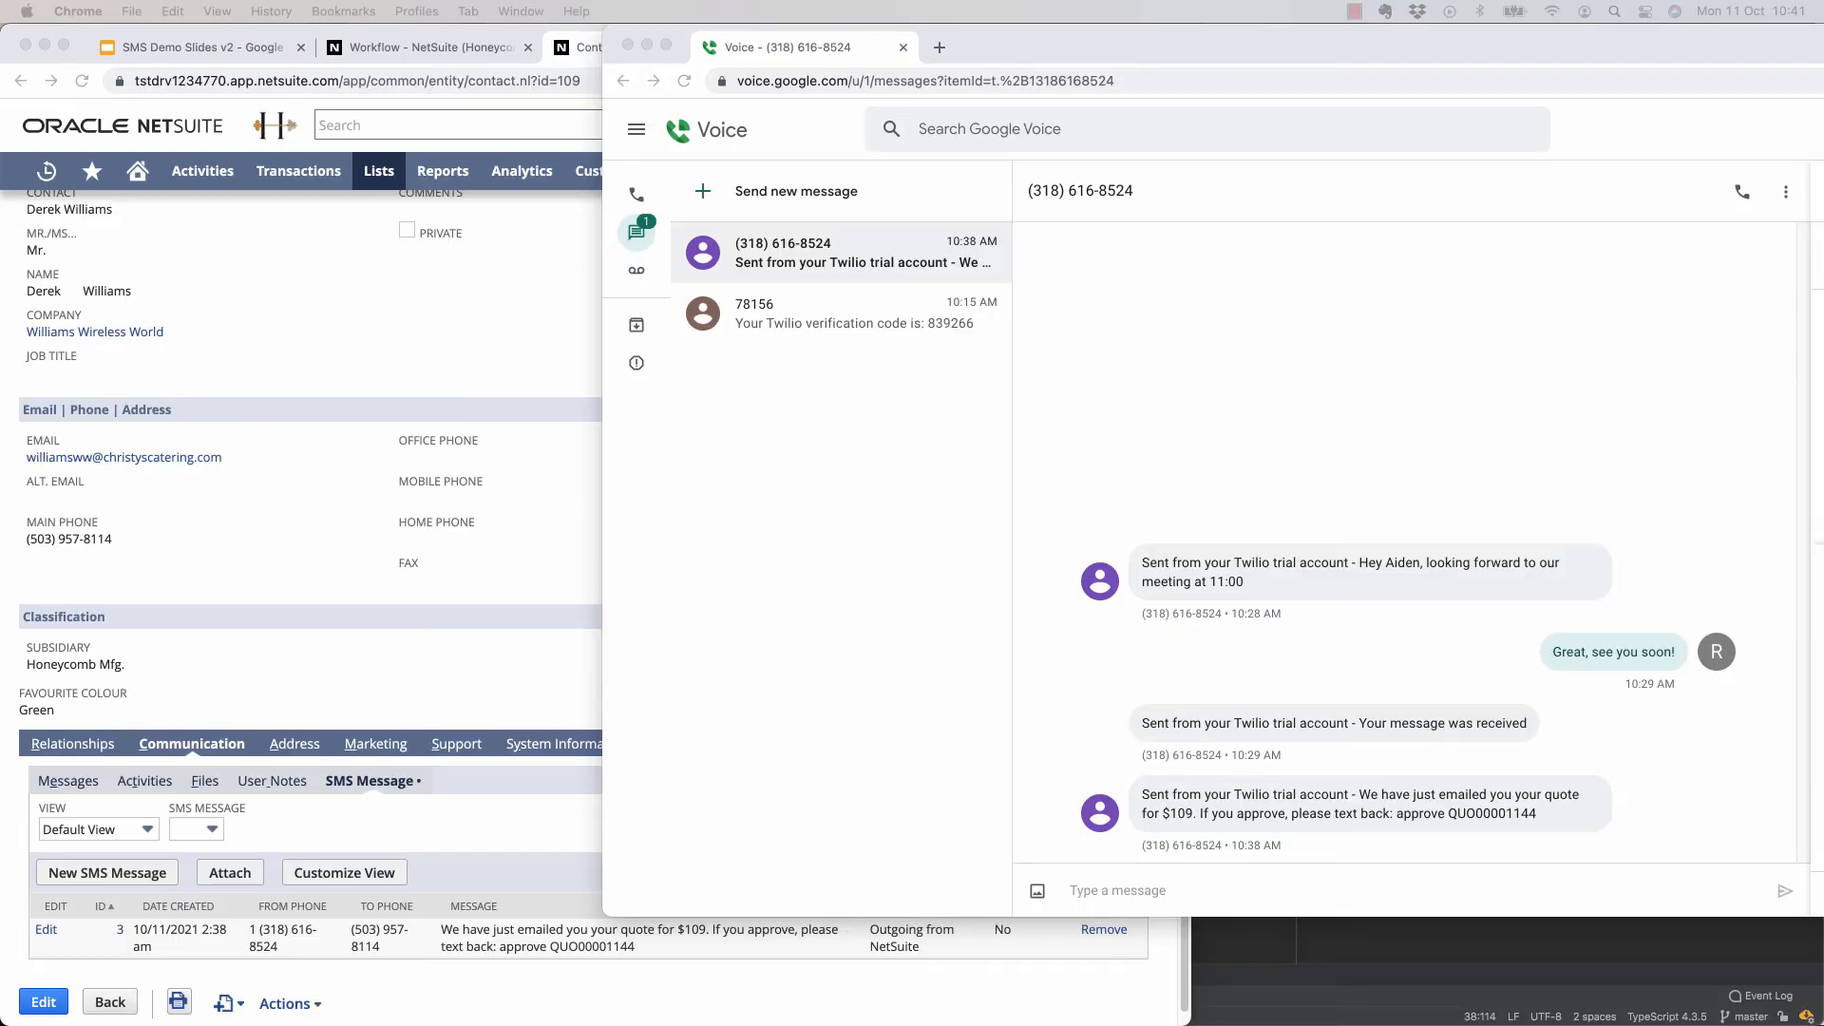
- Filter the Scripts list to User Event and open SMS Message - User Event
key("super+grave")
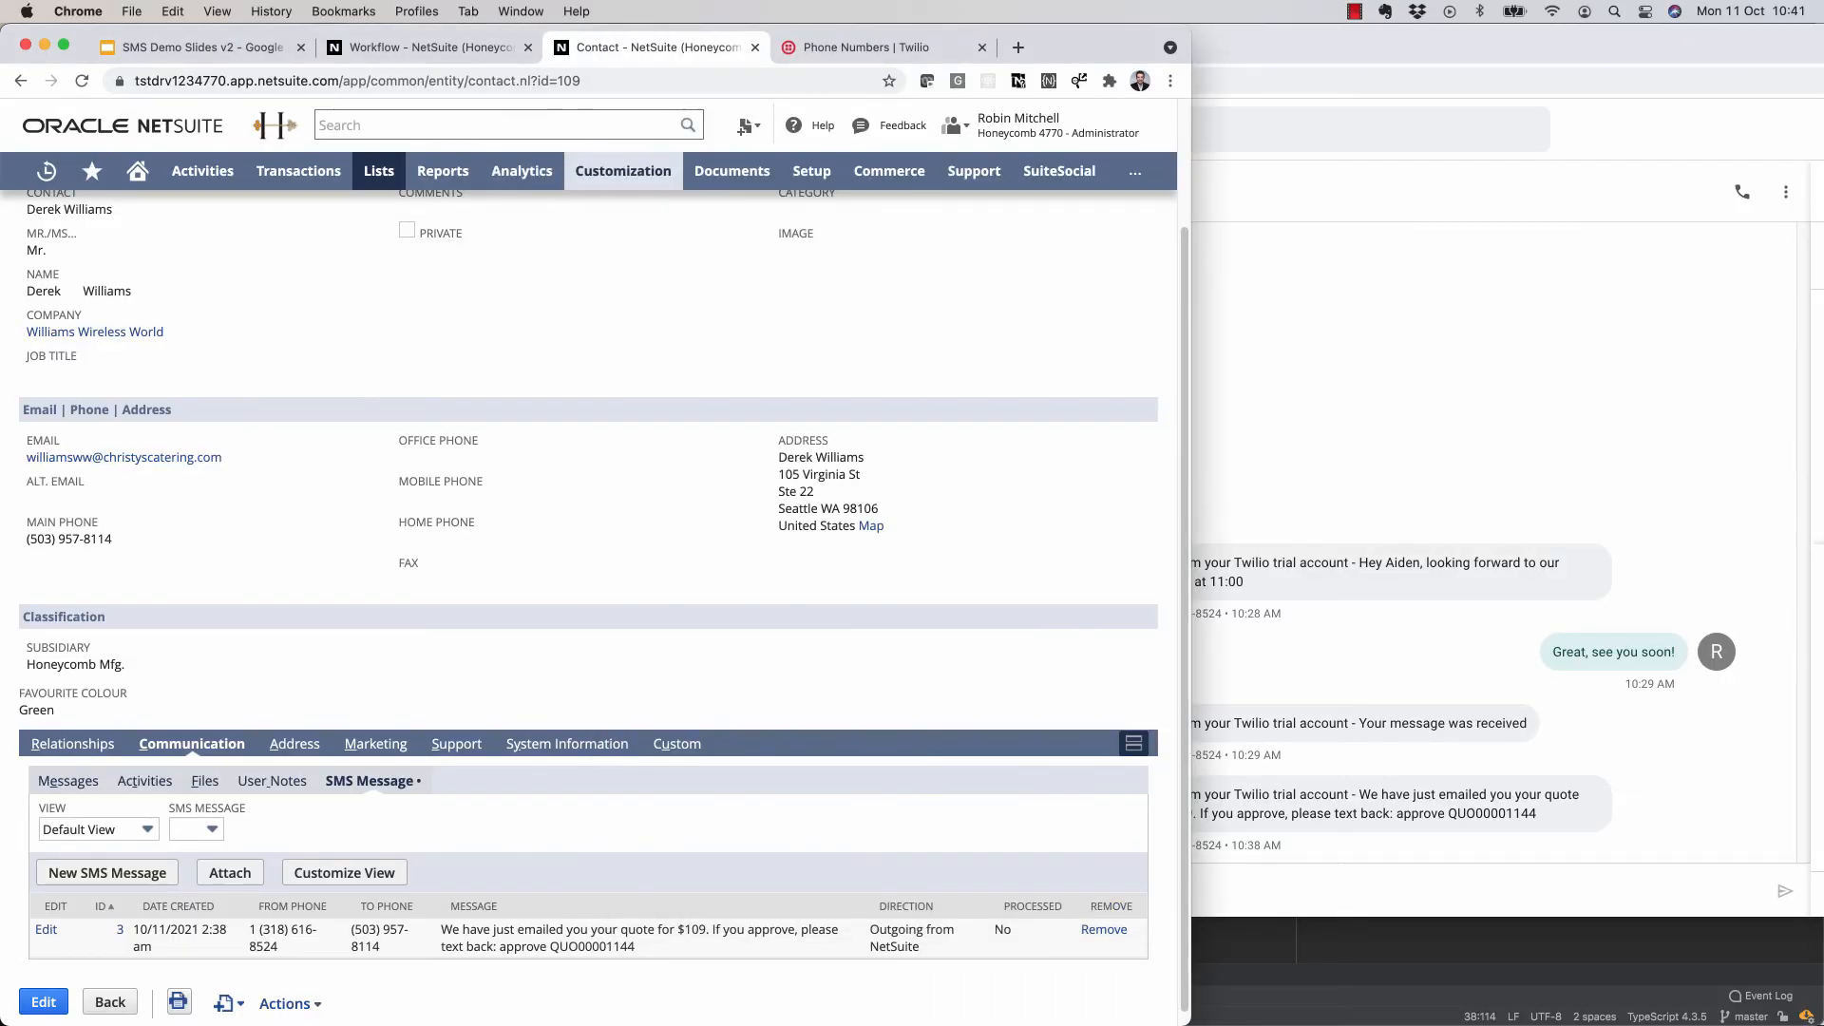
mouse_move(624, 171)
mouse_move(599, 323)
left_click(798, 323, "super")
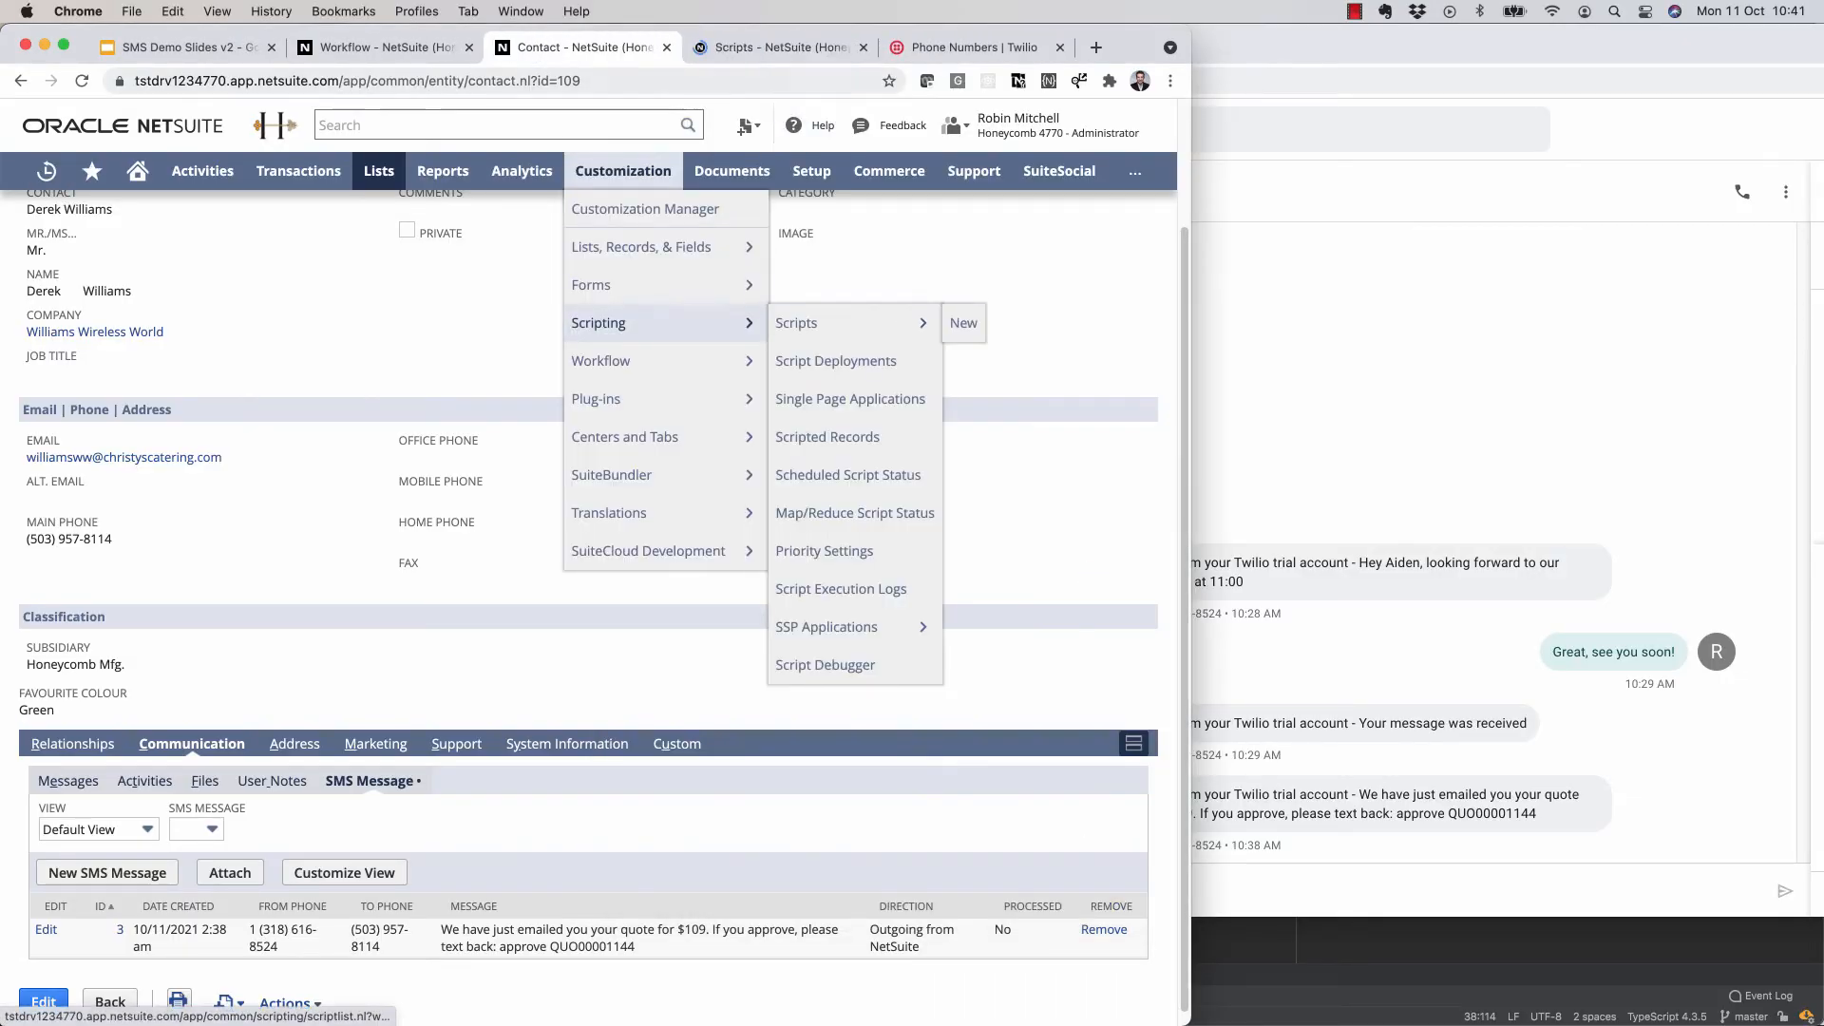
left_click(779, 46)
left_click(114, 326)
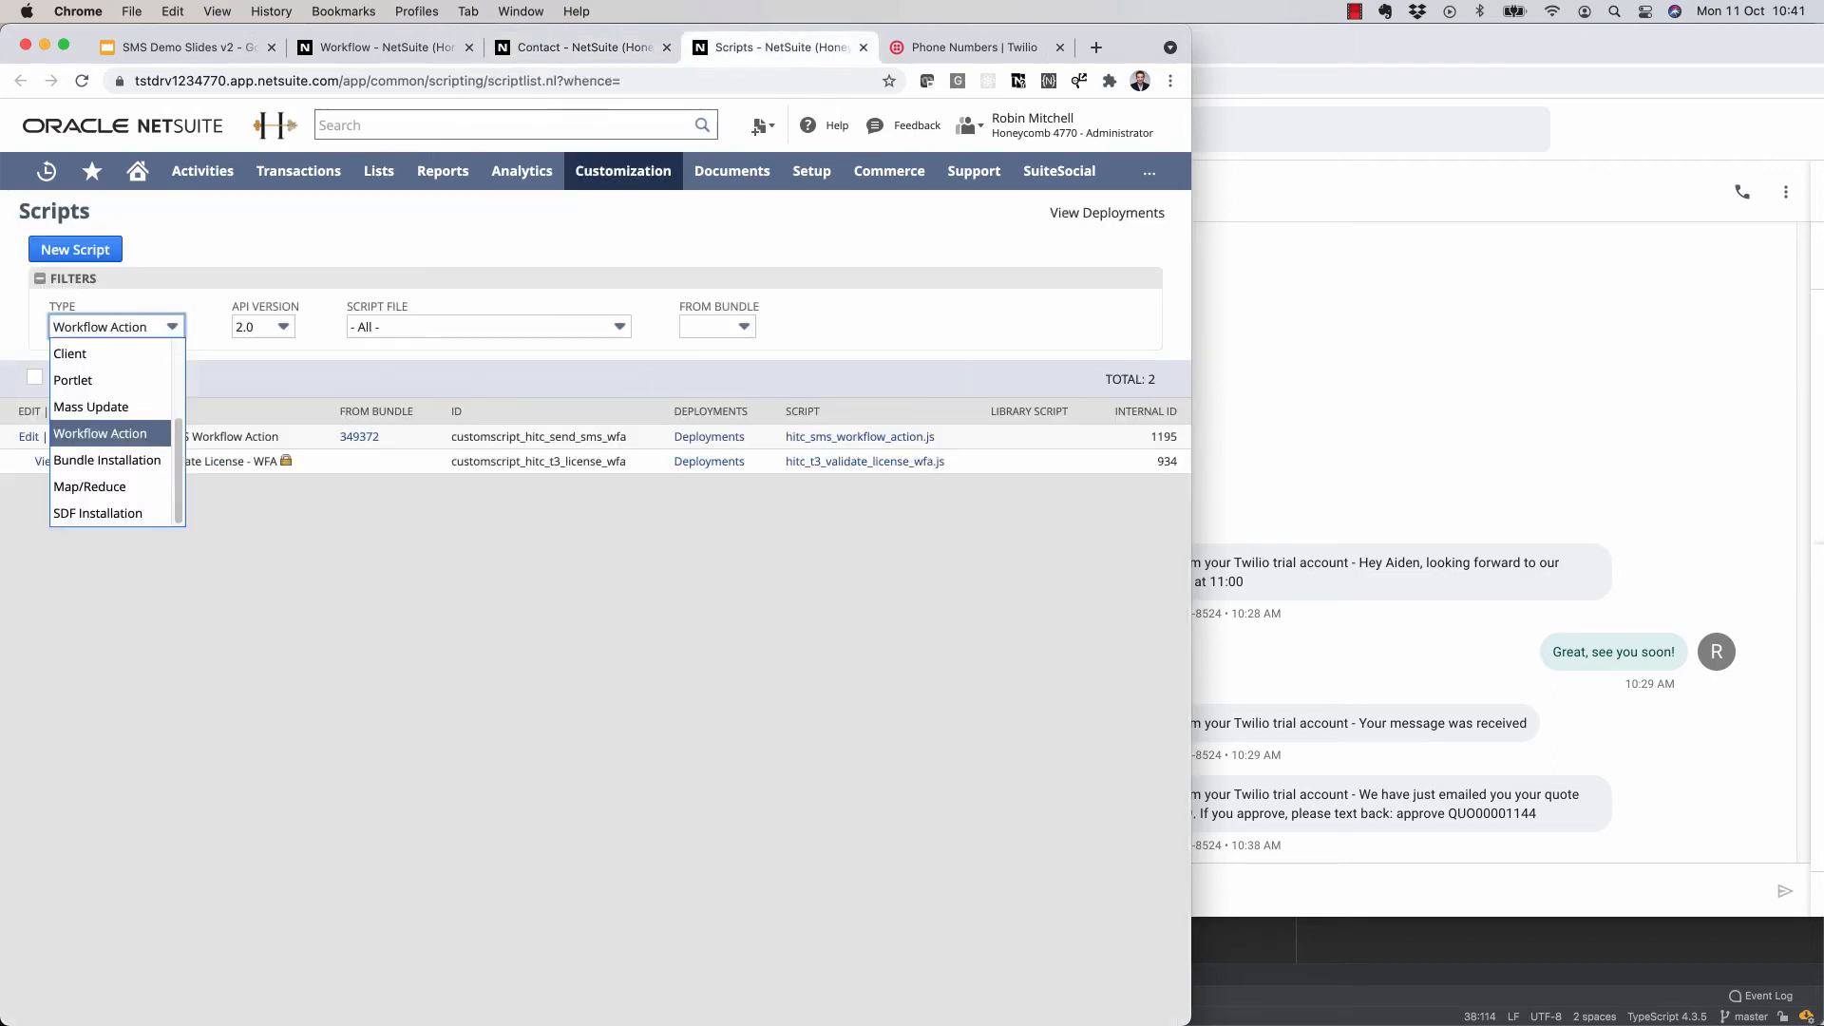
scroll(109, 433, "up", 3)
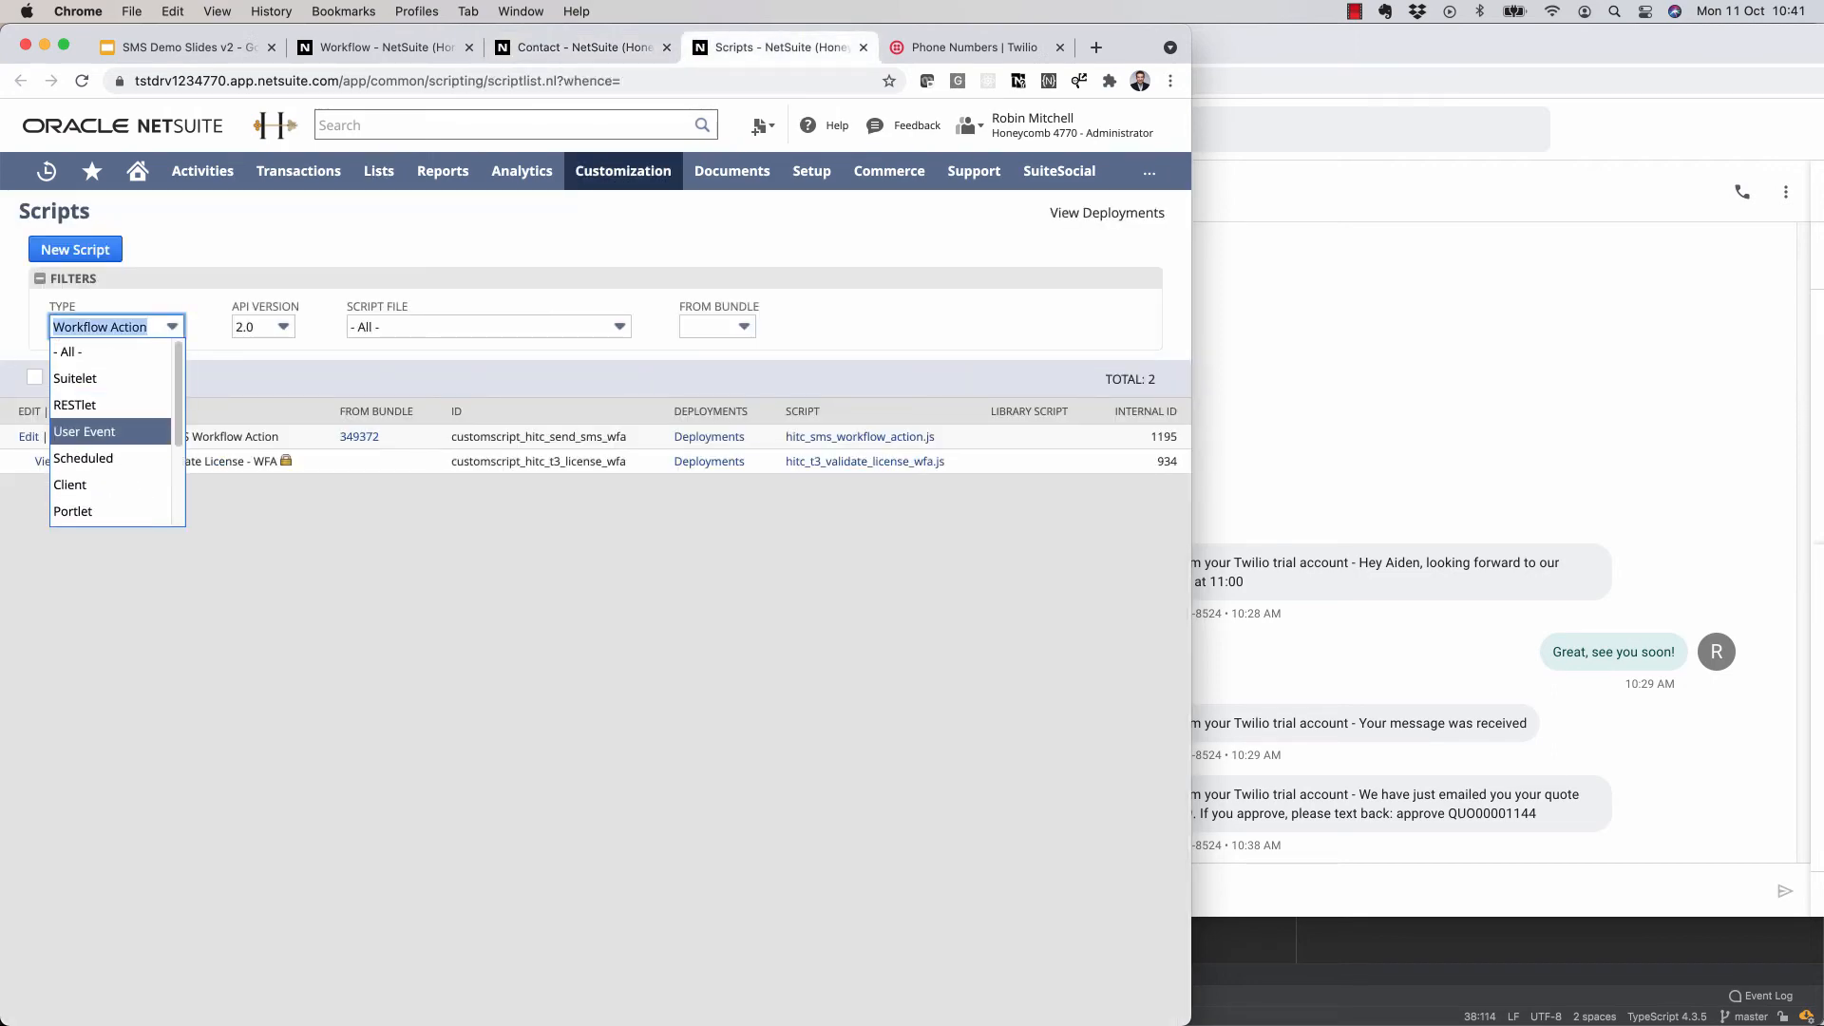
left_click(109, 431)
scroll(589, 722, "down", 5)
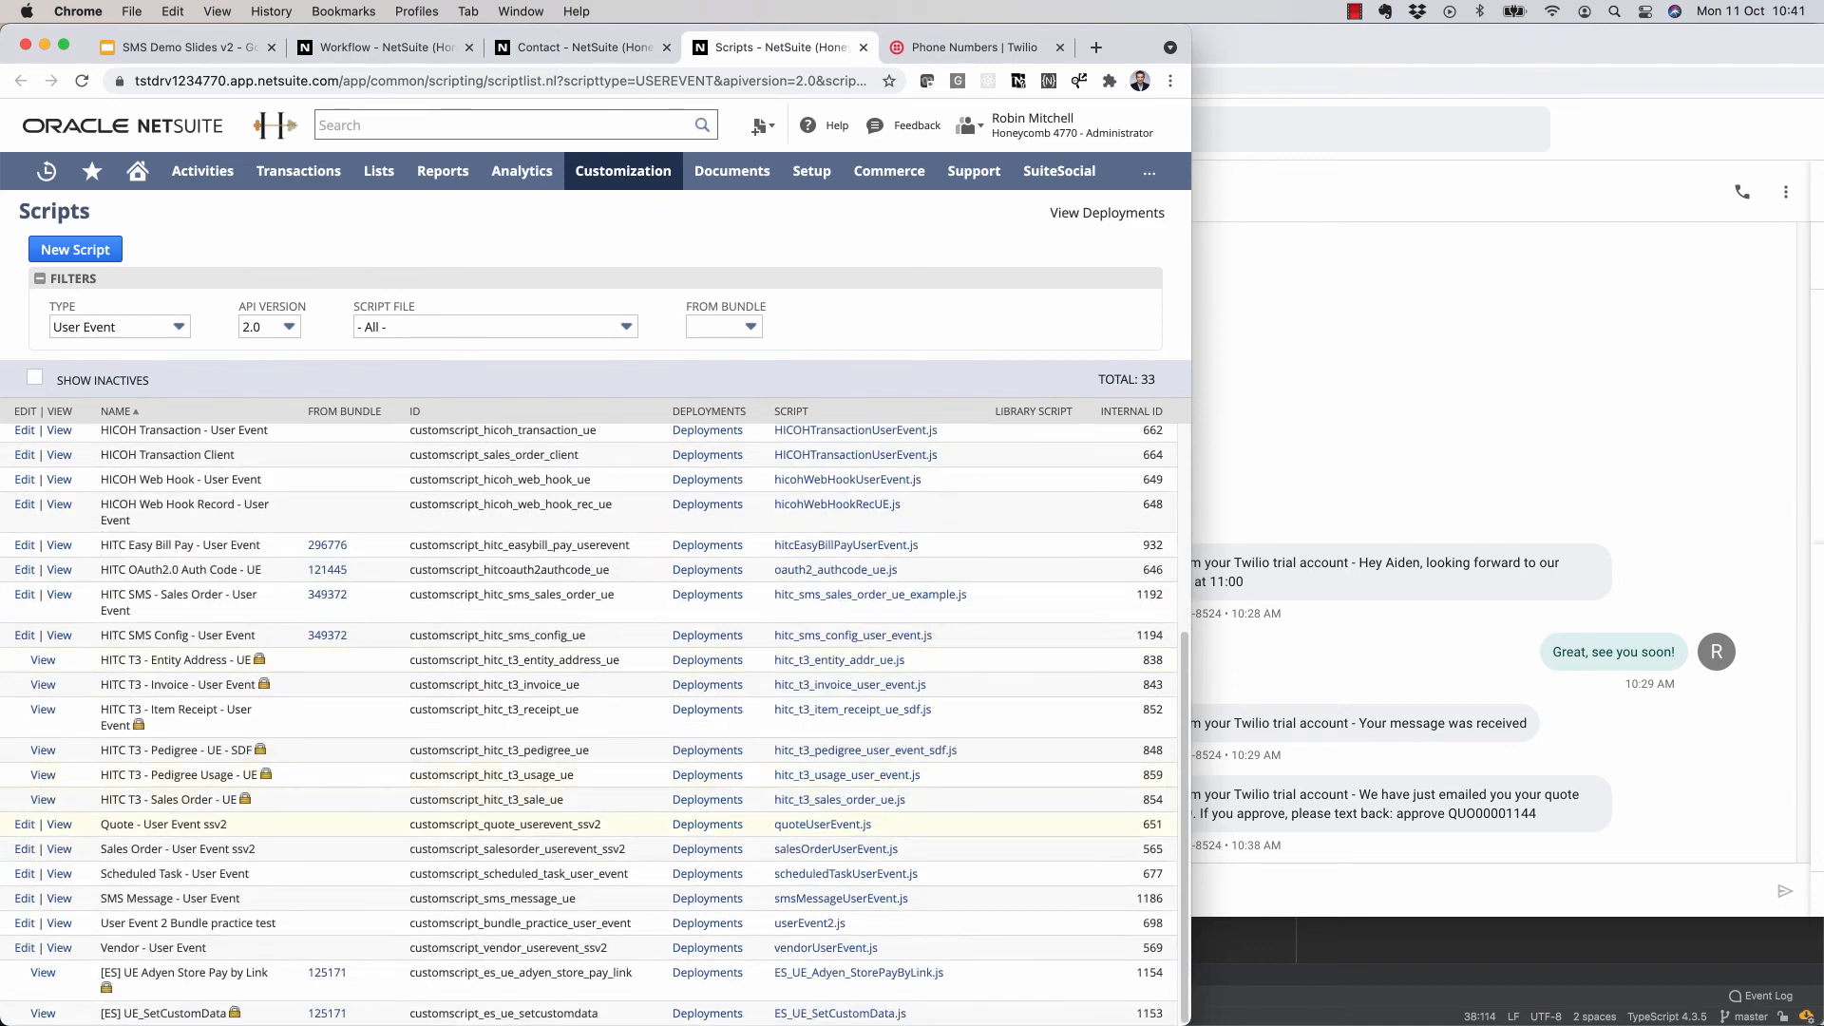
left_click(59, 899)
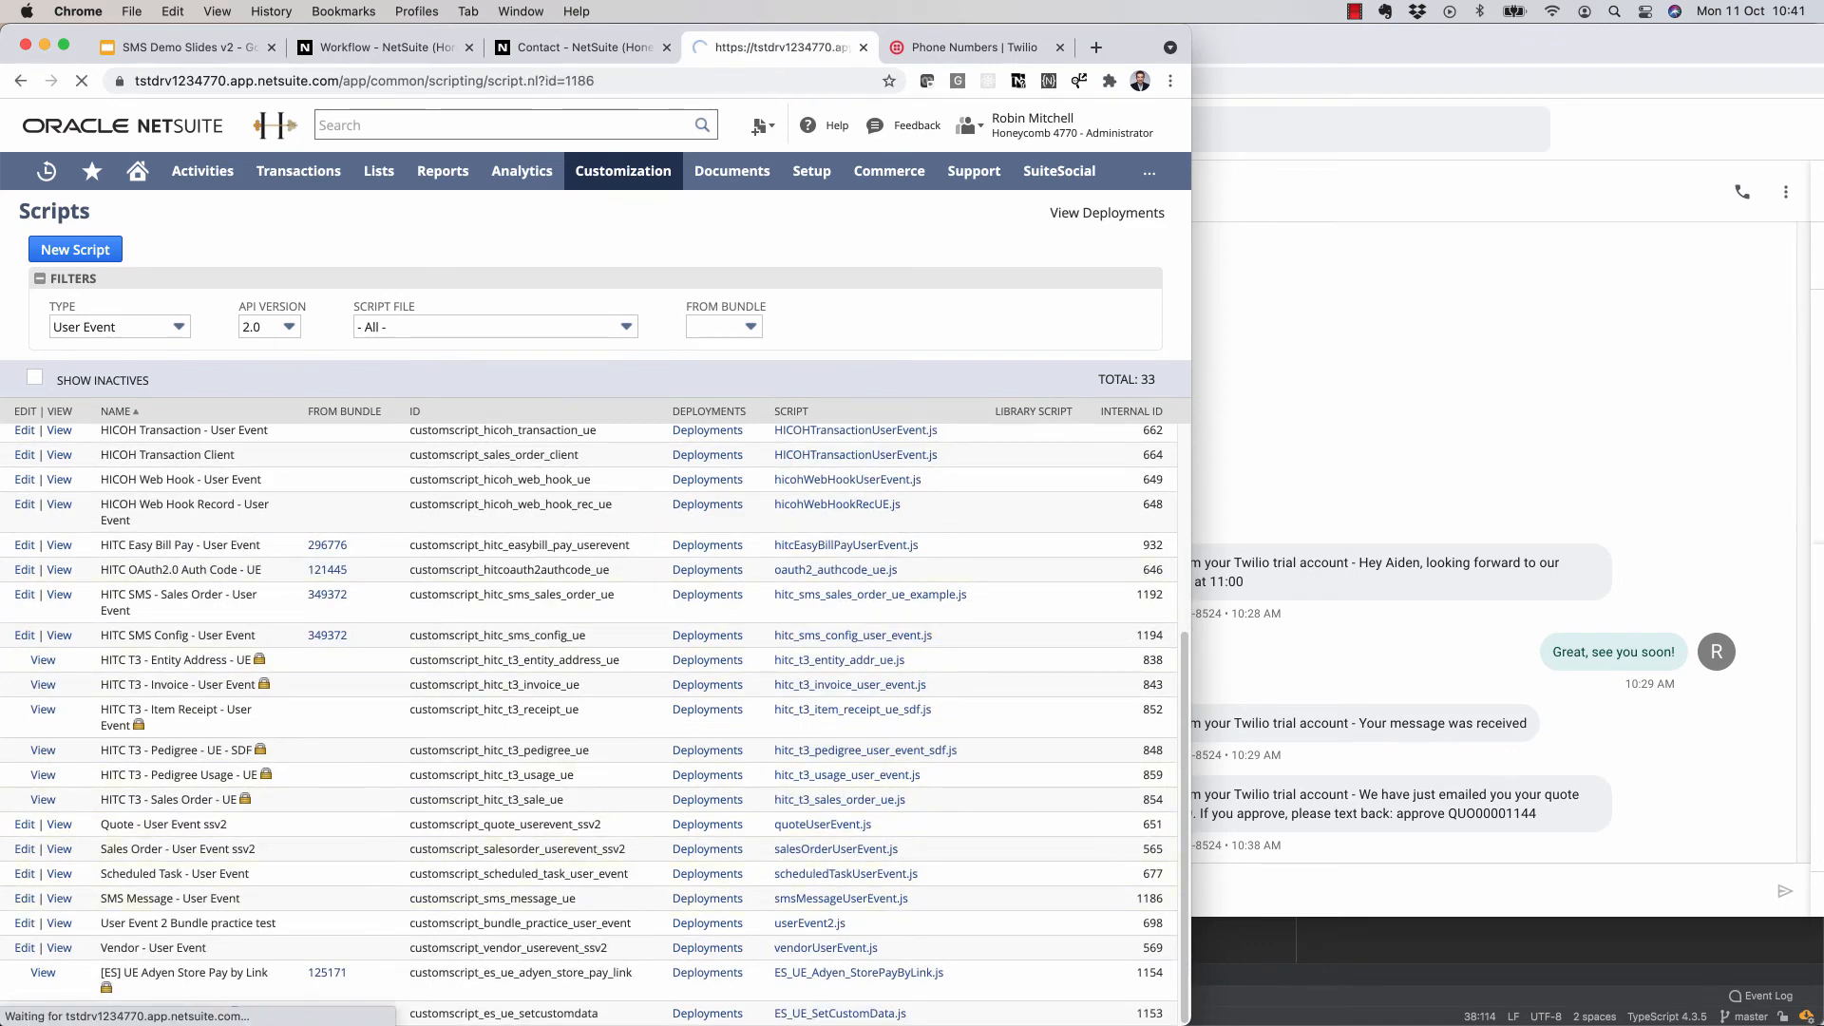
- Start a new deployment on the SMS Message record with status Released
left_click(483, 456)
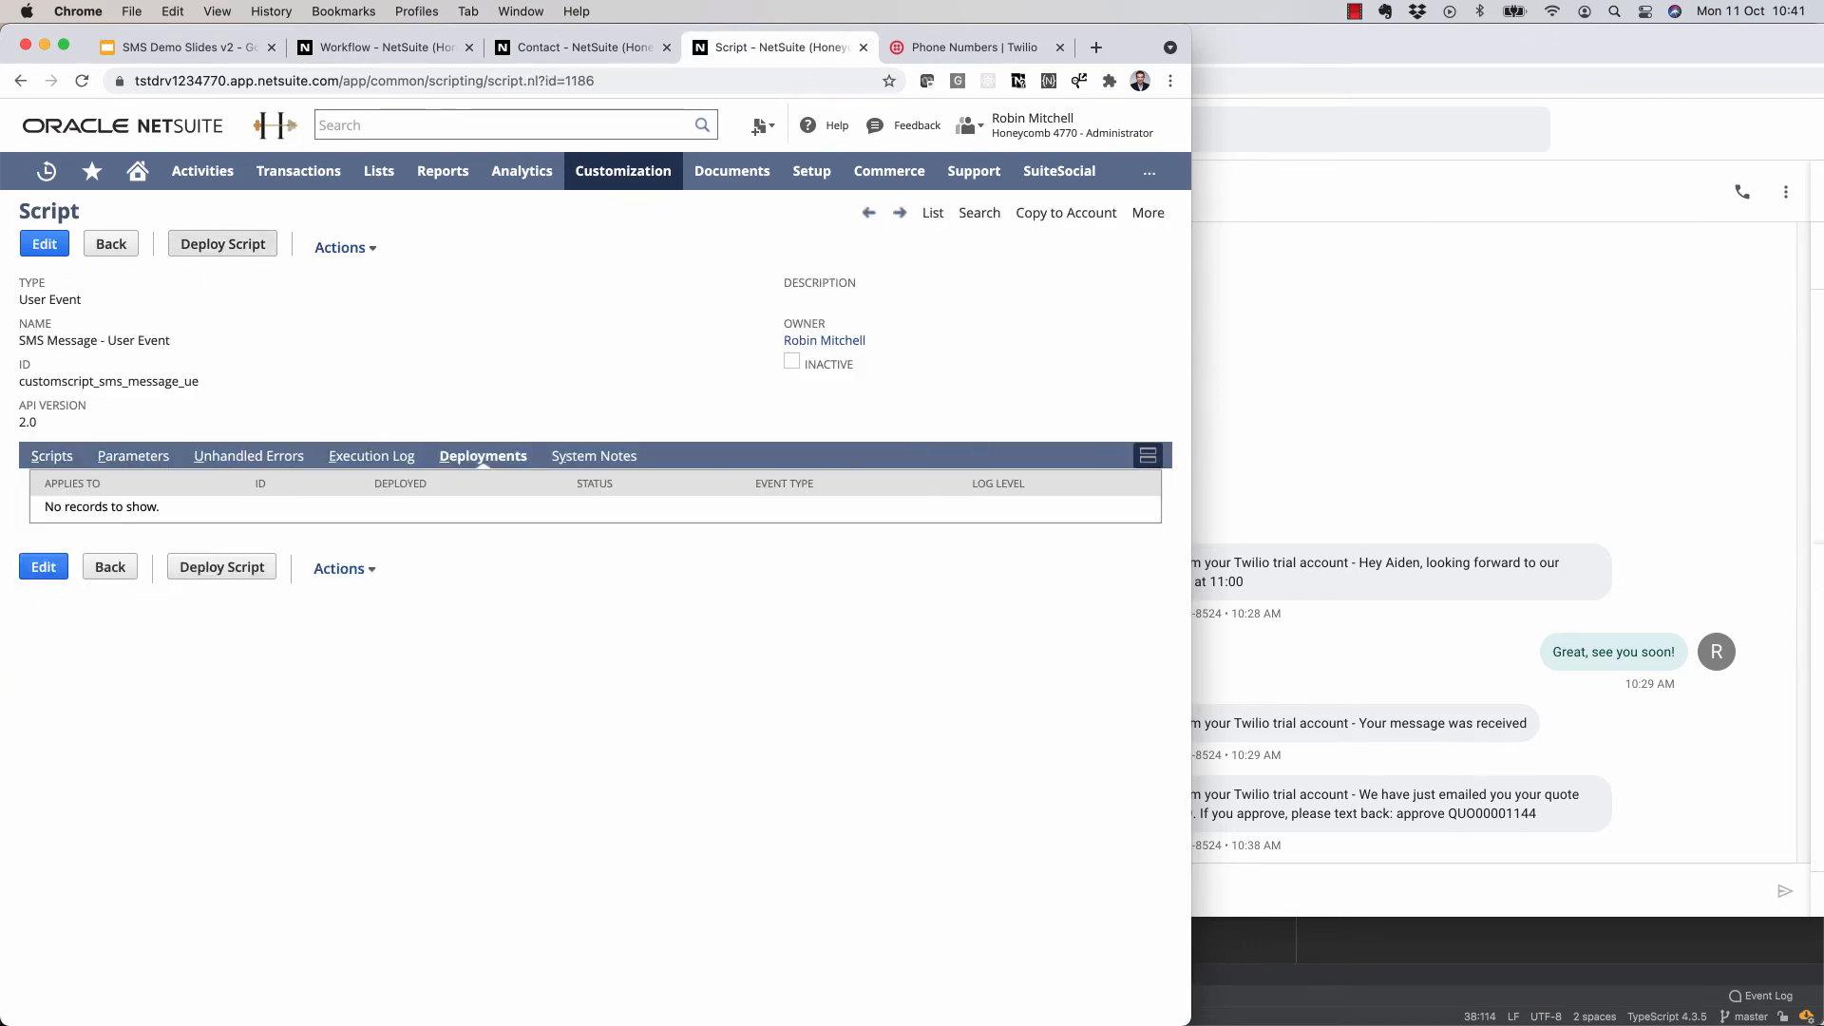
left_click(222, 244)
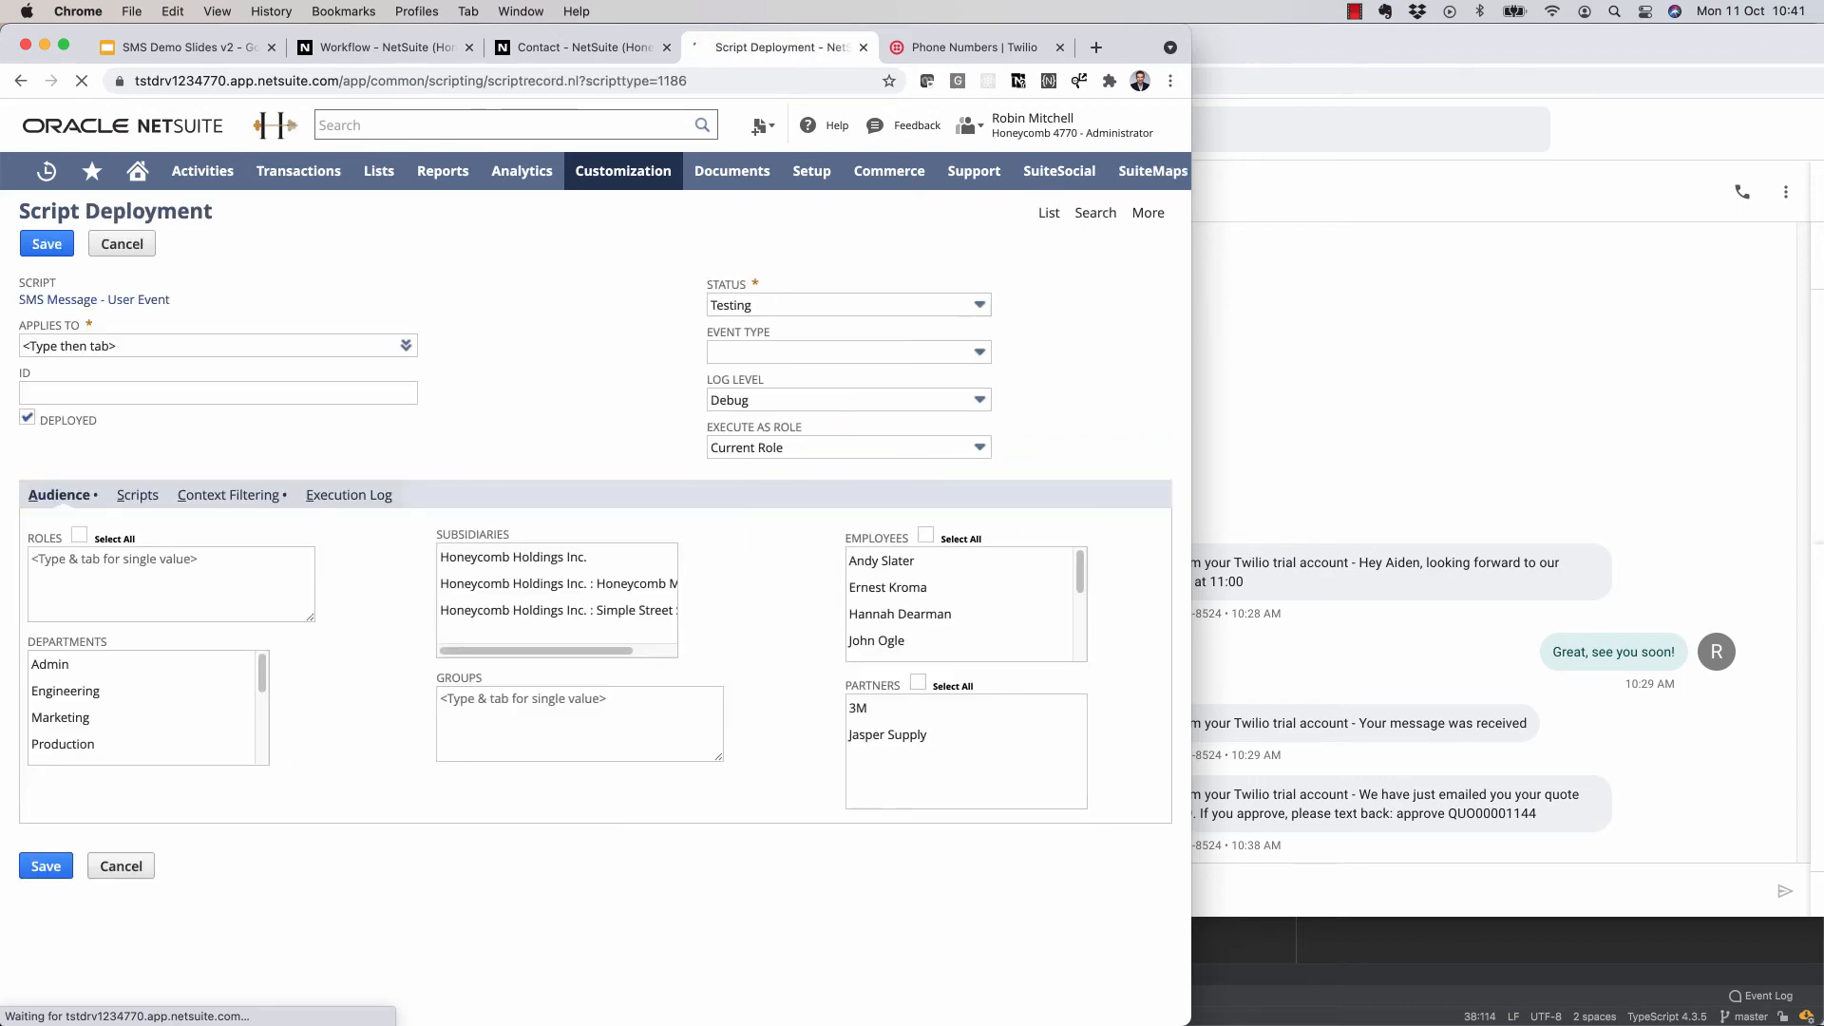
type("sms")
key("Tab")
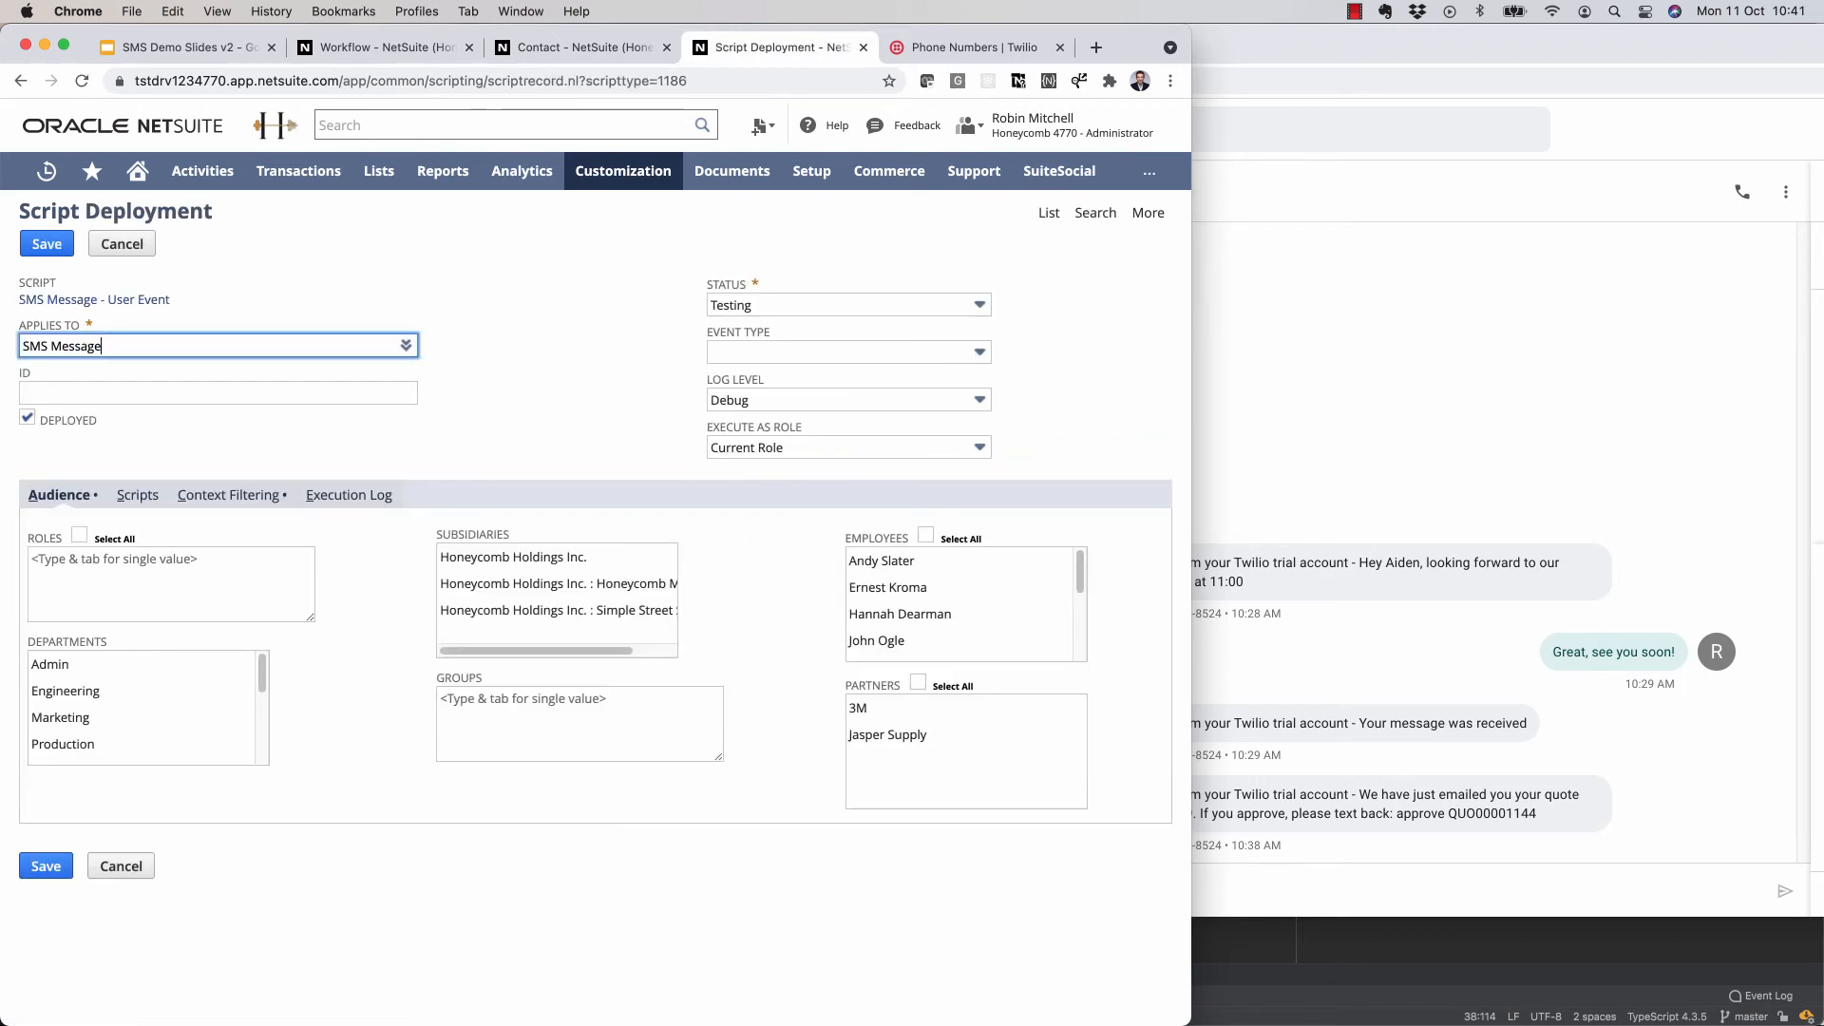
key("Tab")
key("Tab")
key("Tab")
key("r")
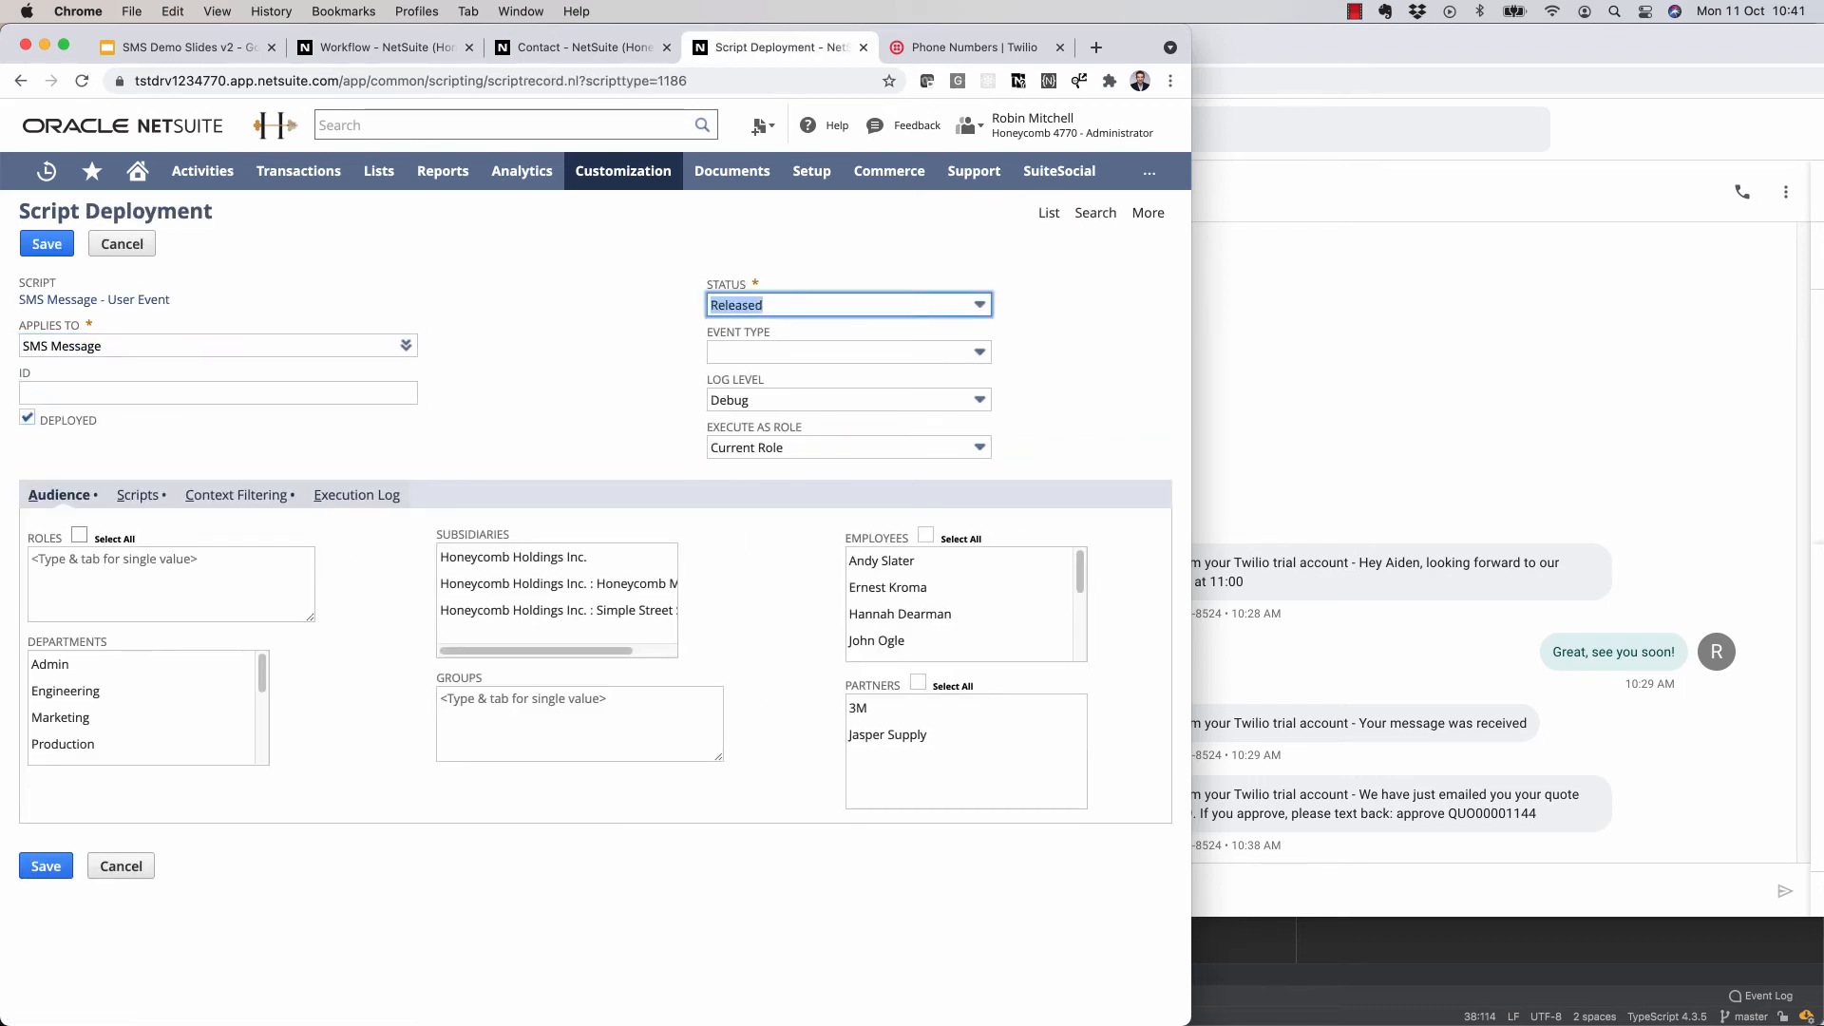
- Set the deployment to All Roles, Debug logging, executing as Administrator, and save it
left_click(79, 535)
left_click(832, 400)
left_click(798, 426)
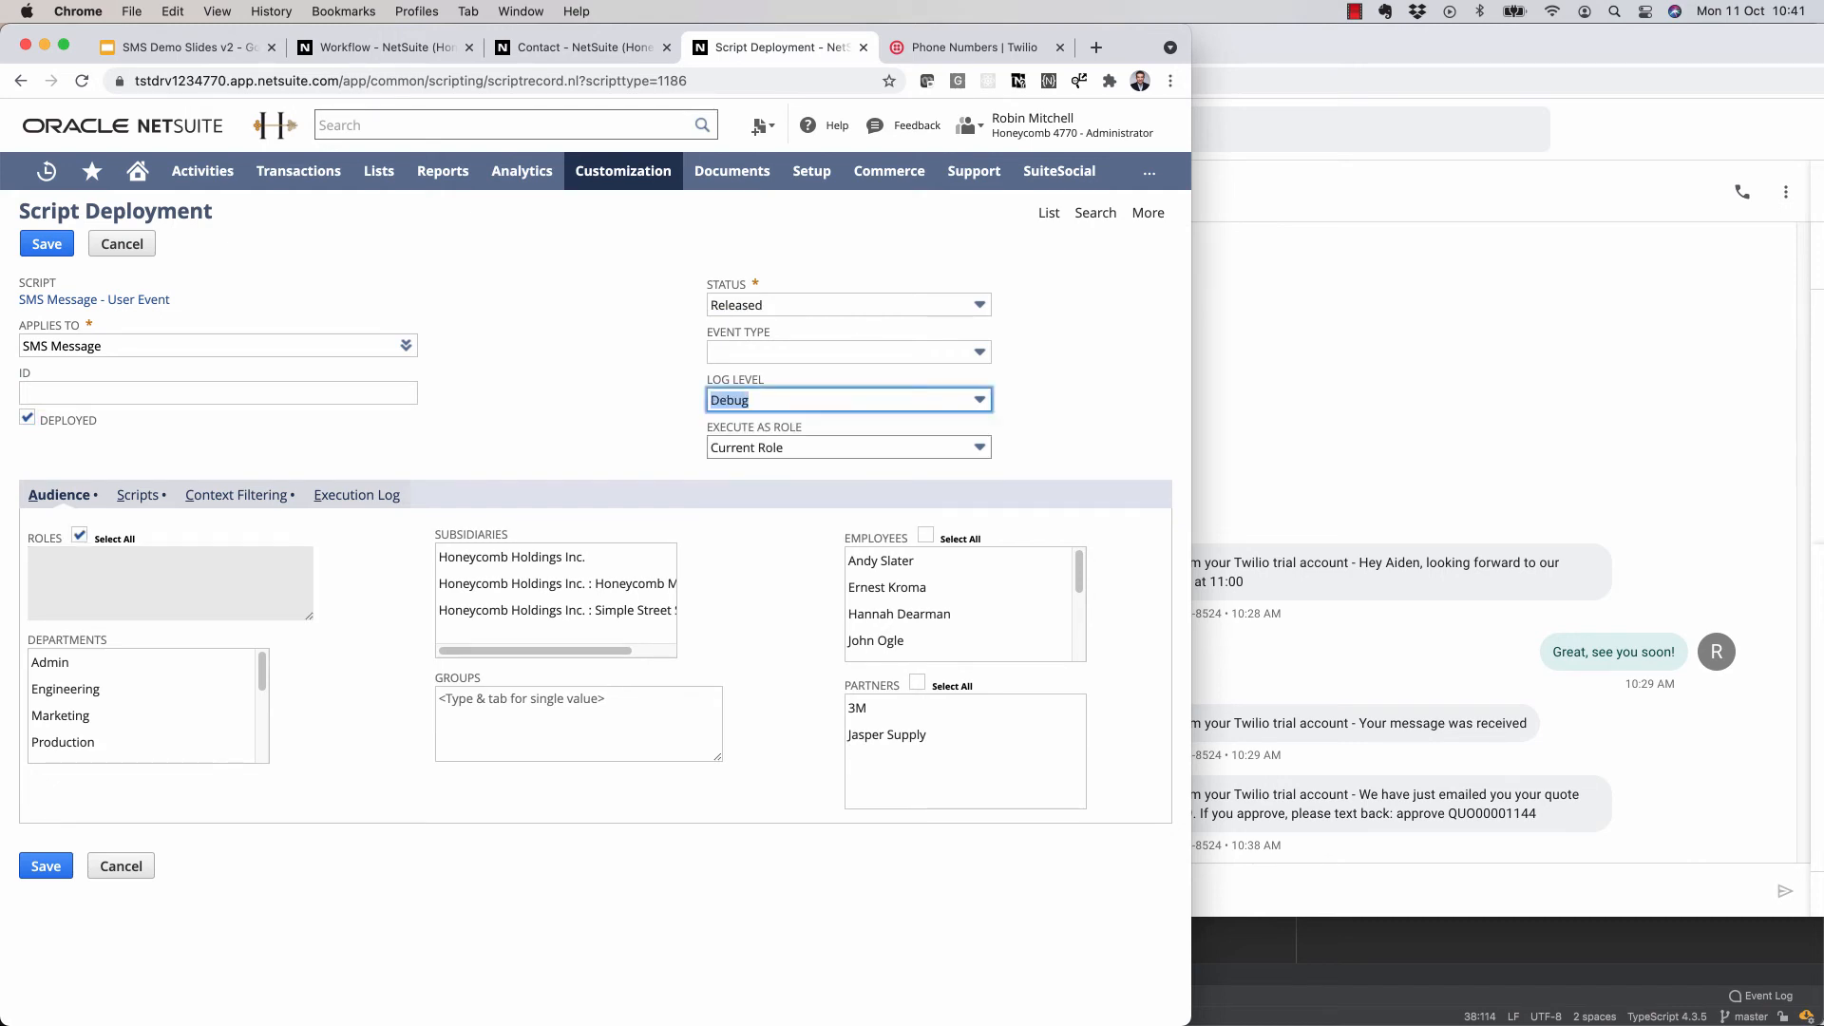
left_click(836, 448)
type("adm")
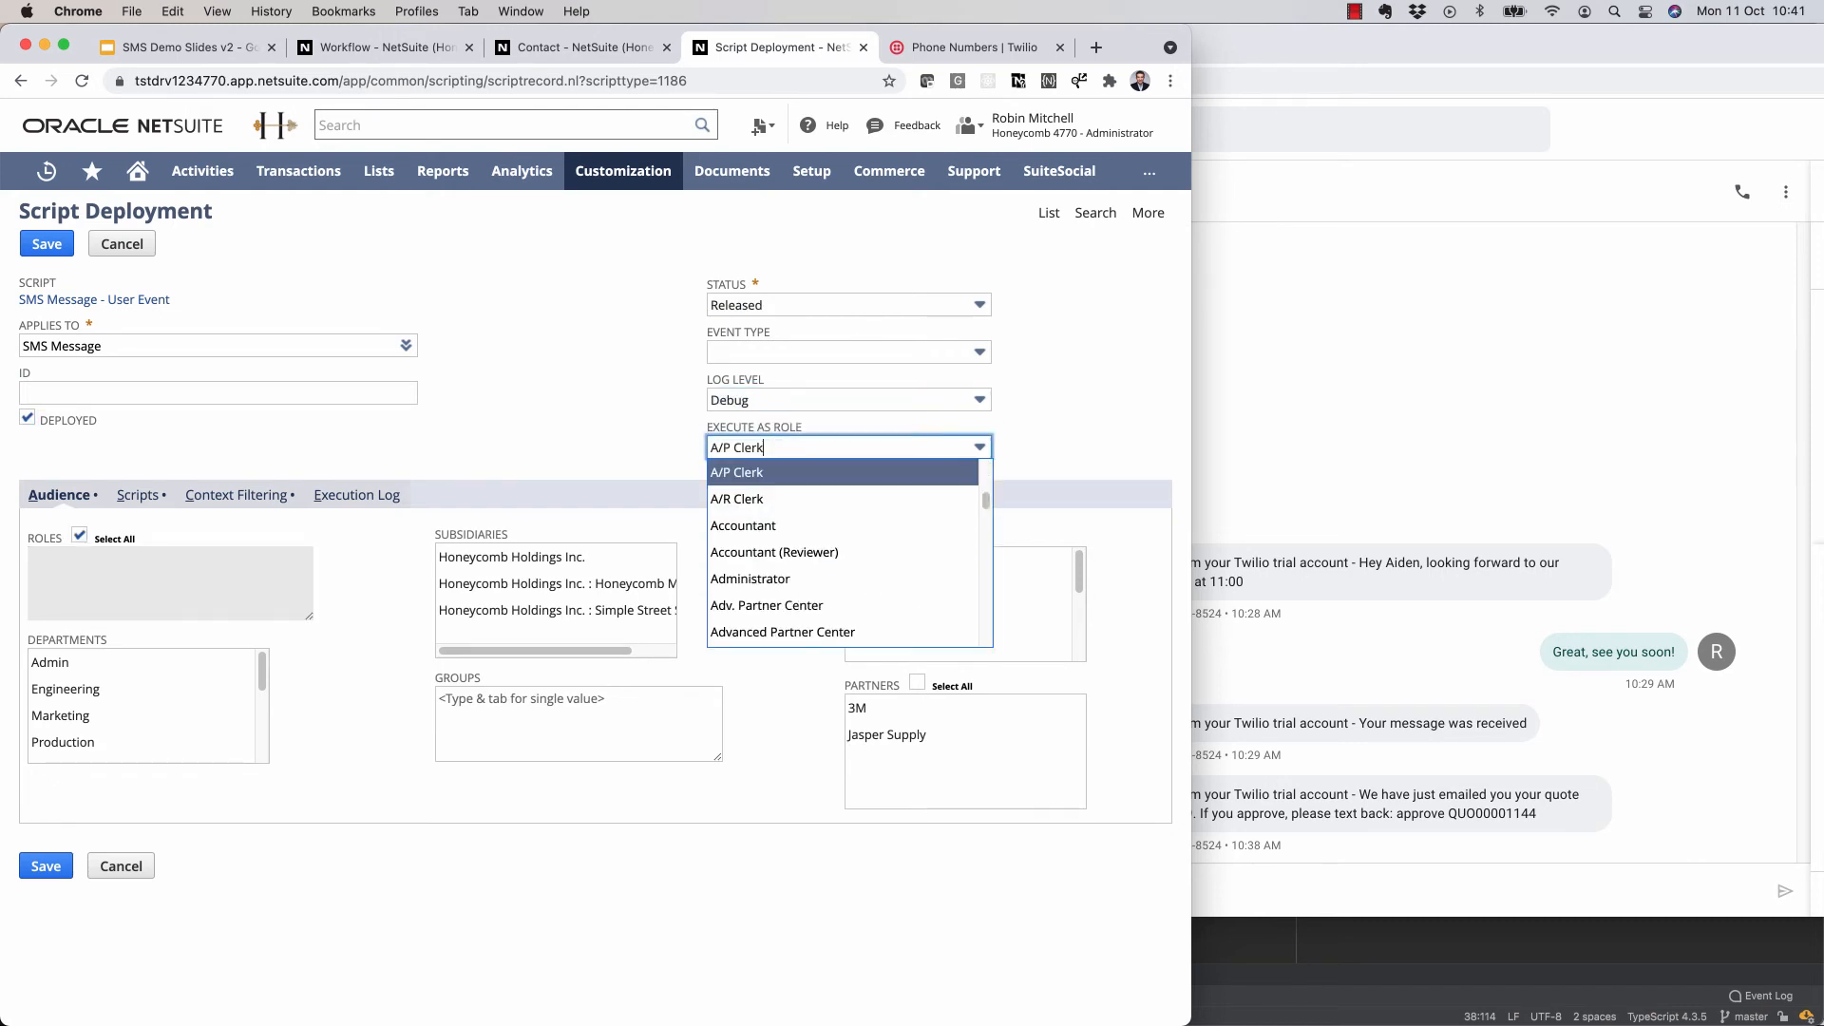
key("Tab")
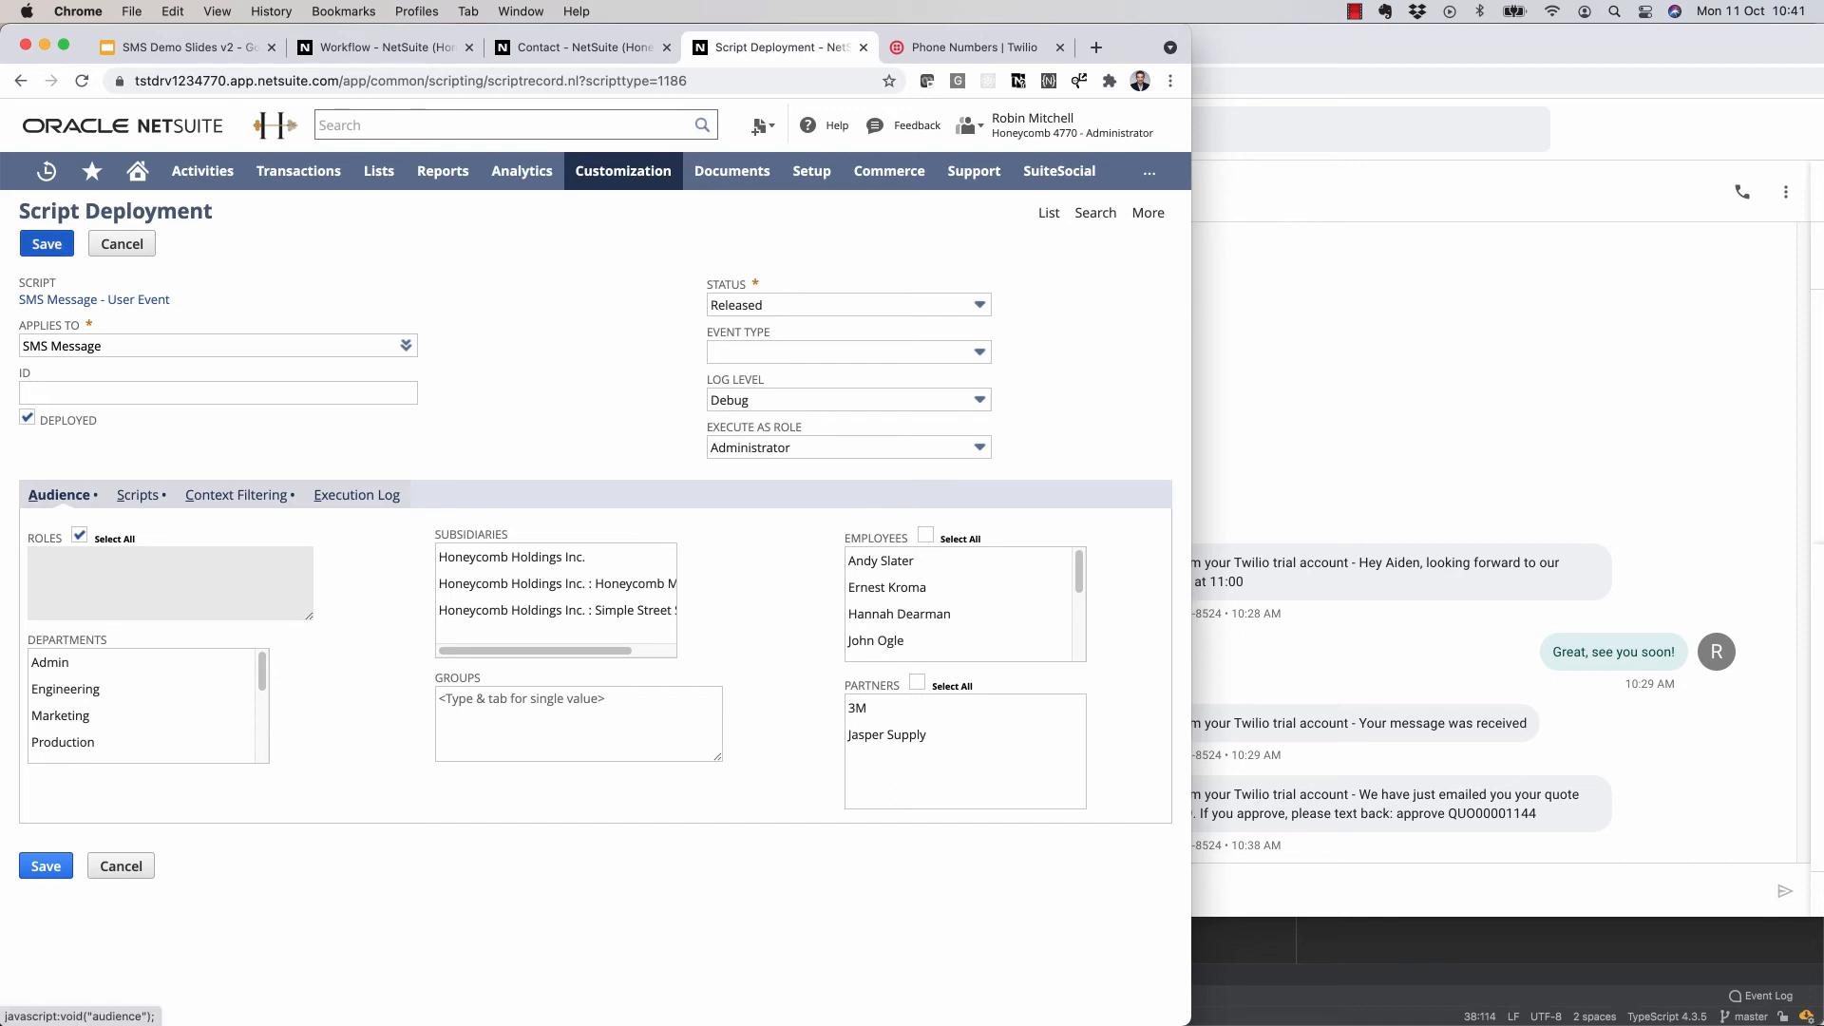
left_click(47, 243)
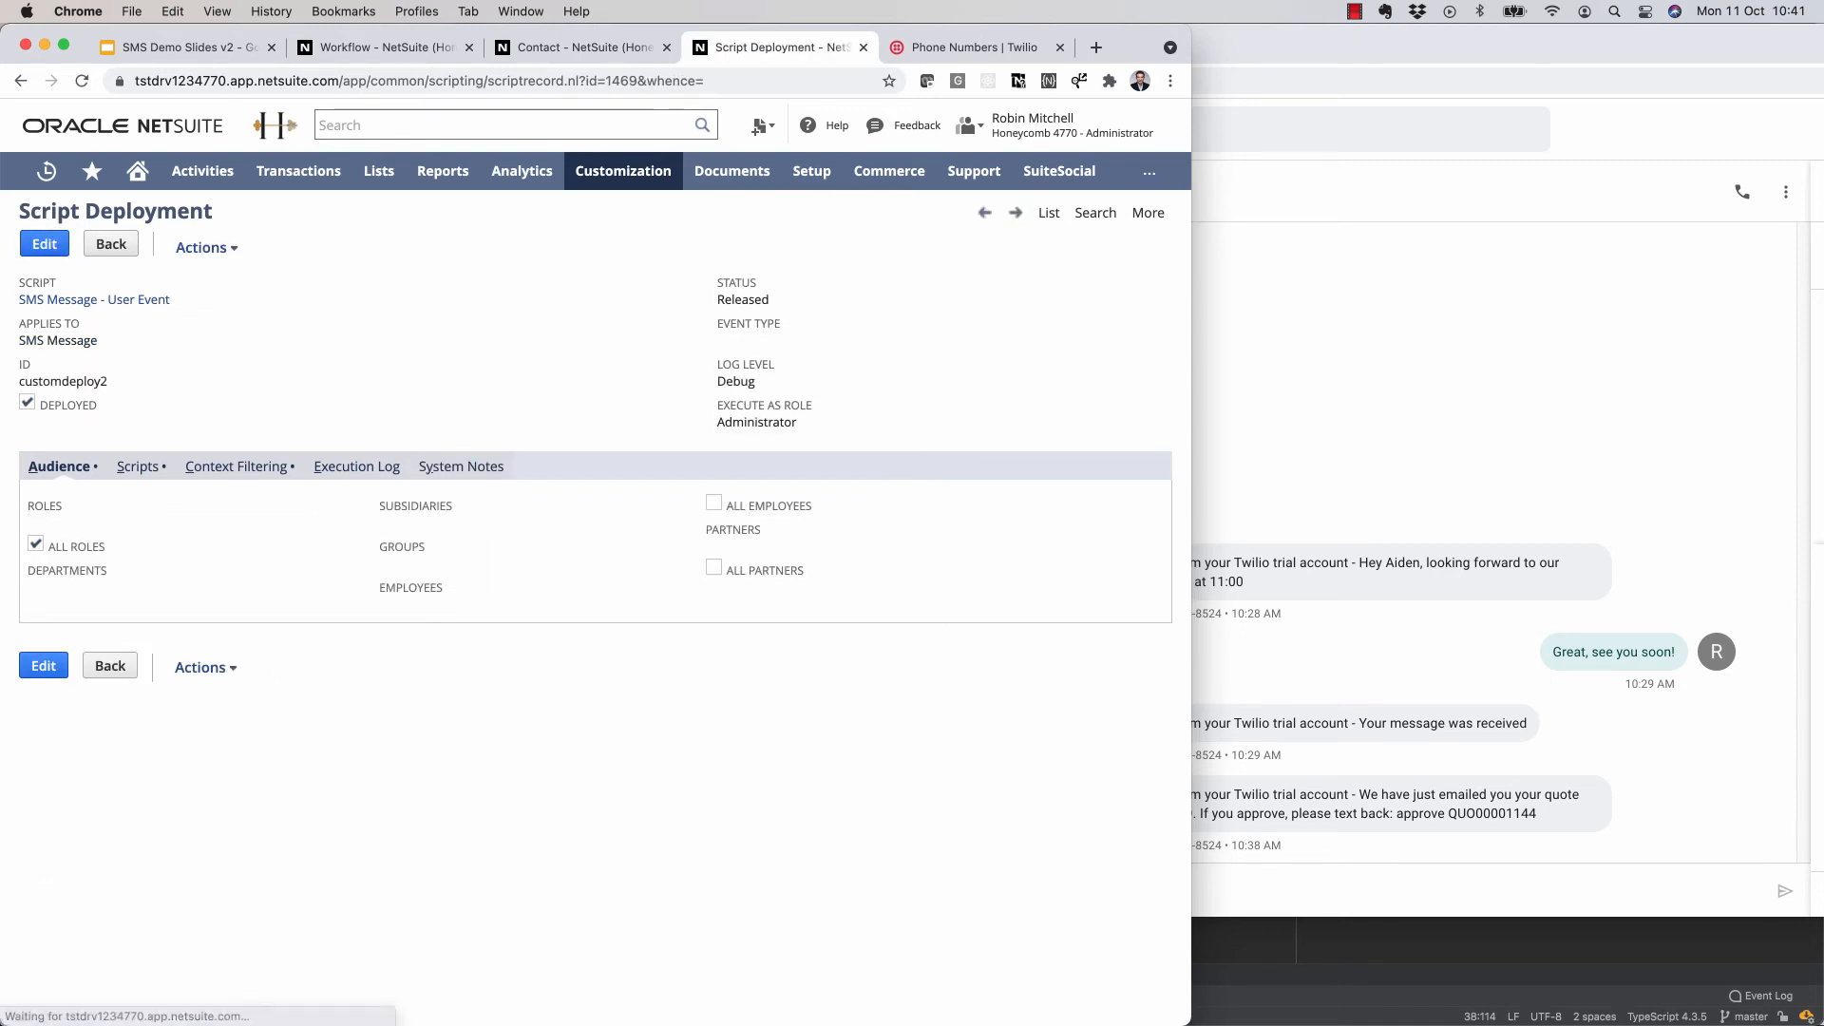
left_click(1406, 890)
- Copy 'approve QUO00001144' from the Twilio message and send it back as the reply
left_click(1425, 805)
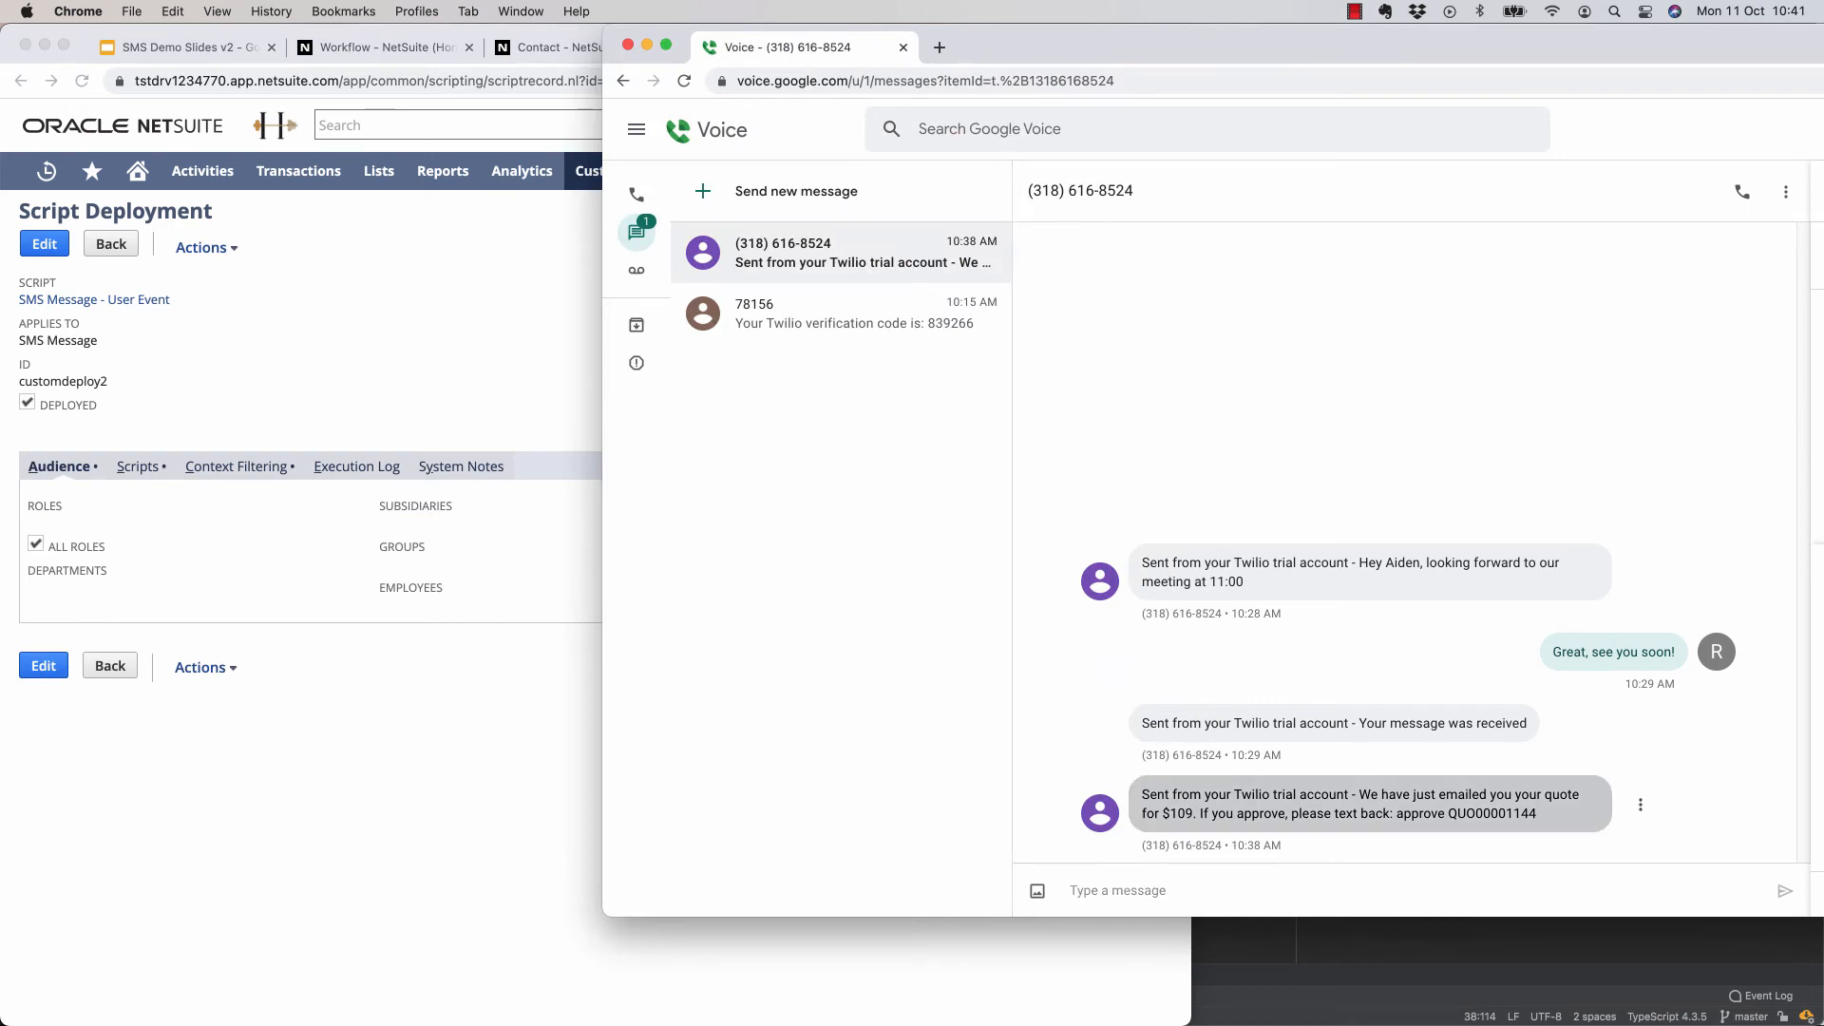
left_click_drag(1536, 814, 1391, 813)
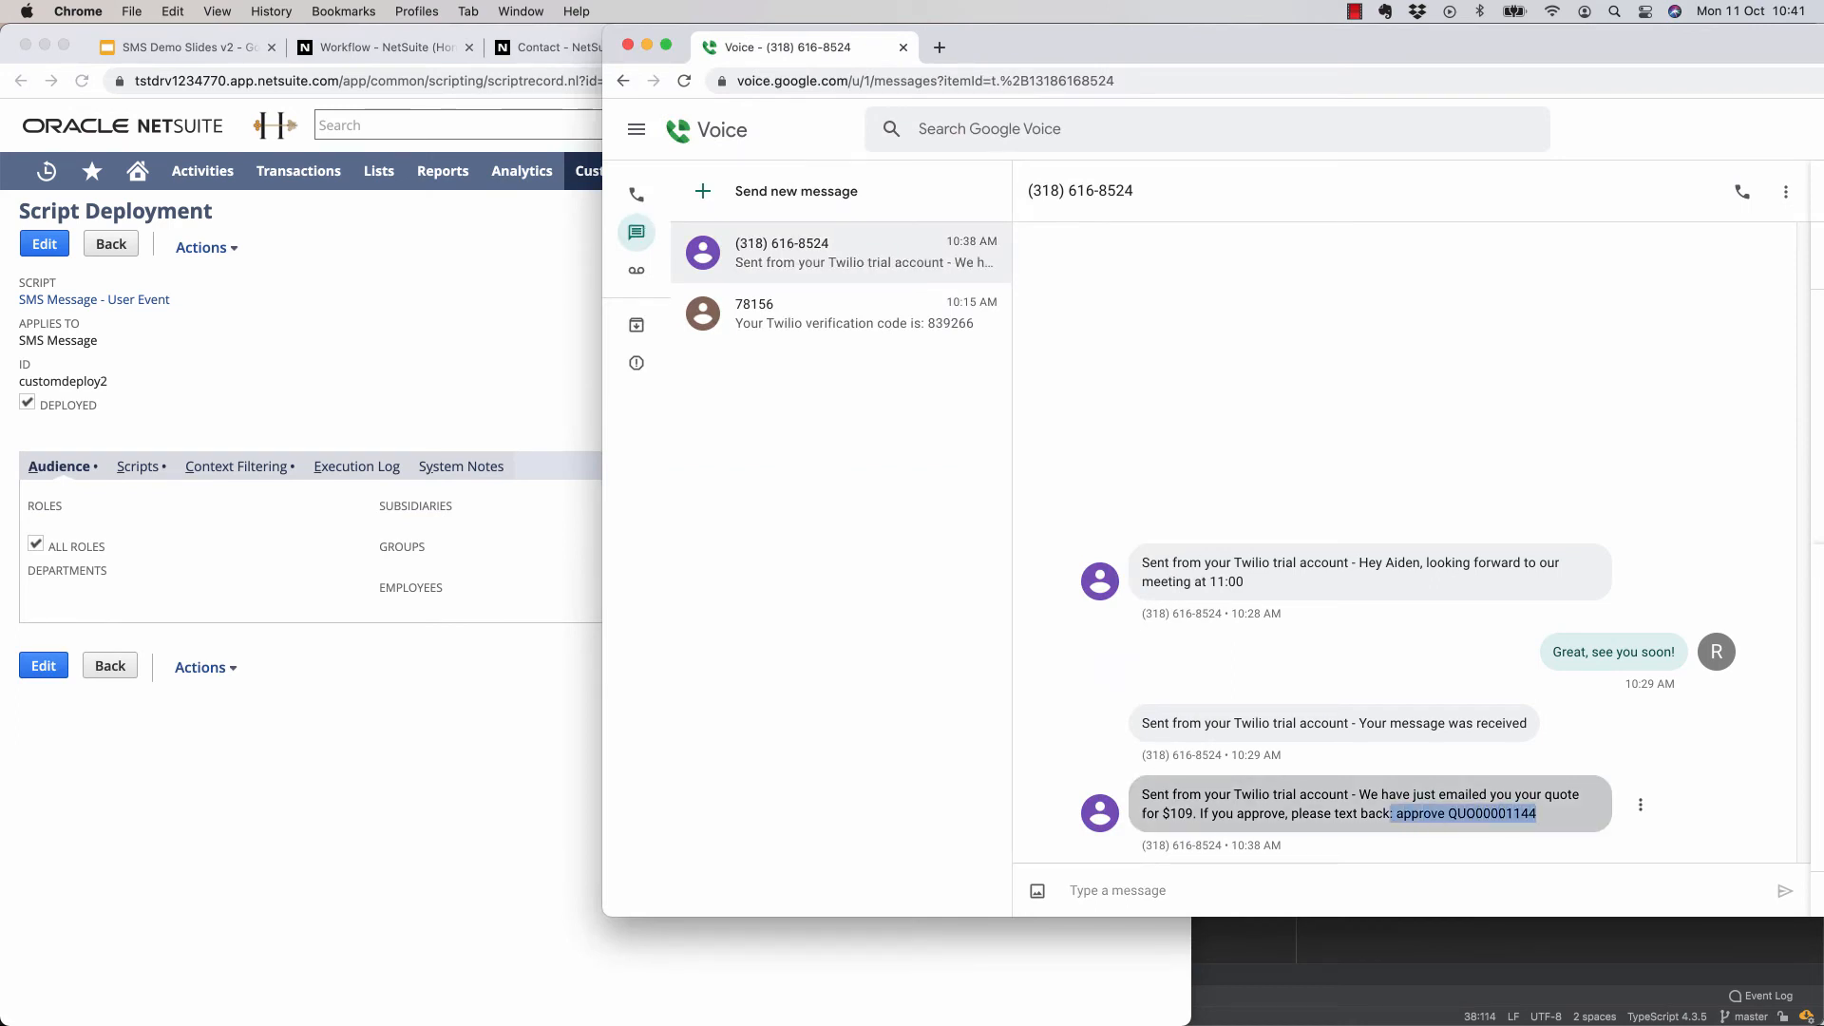
left_click(1396, 815)
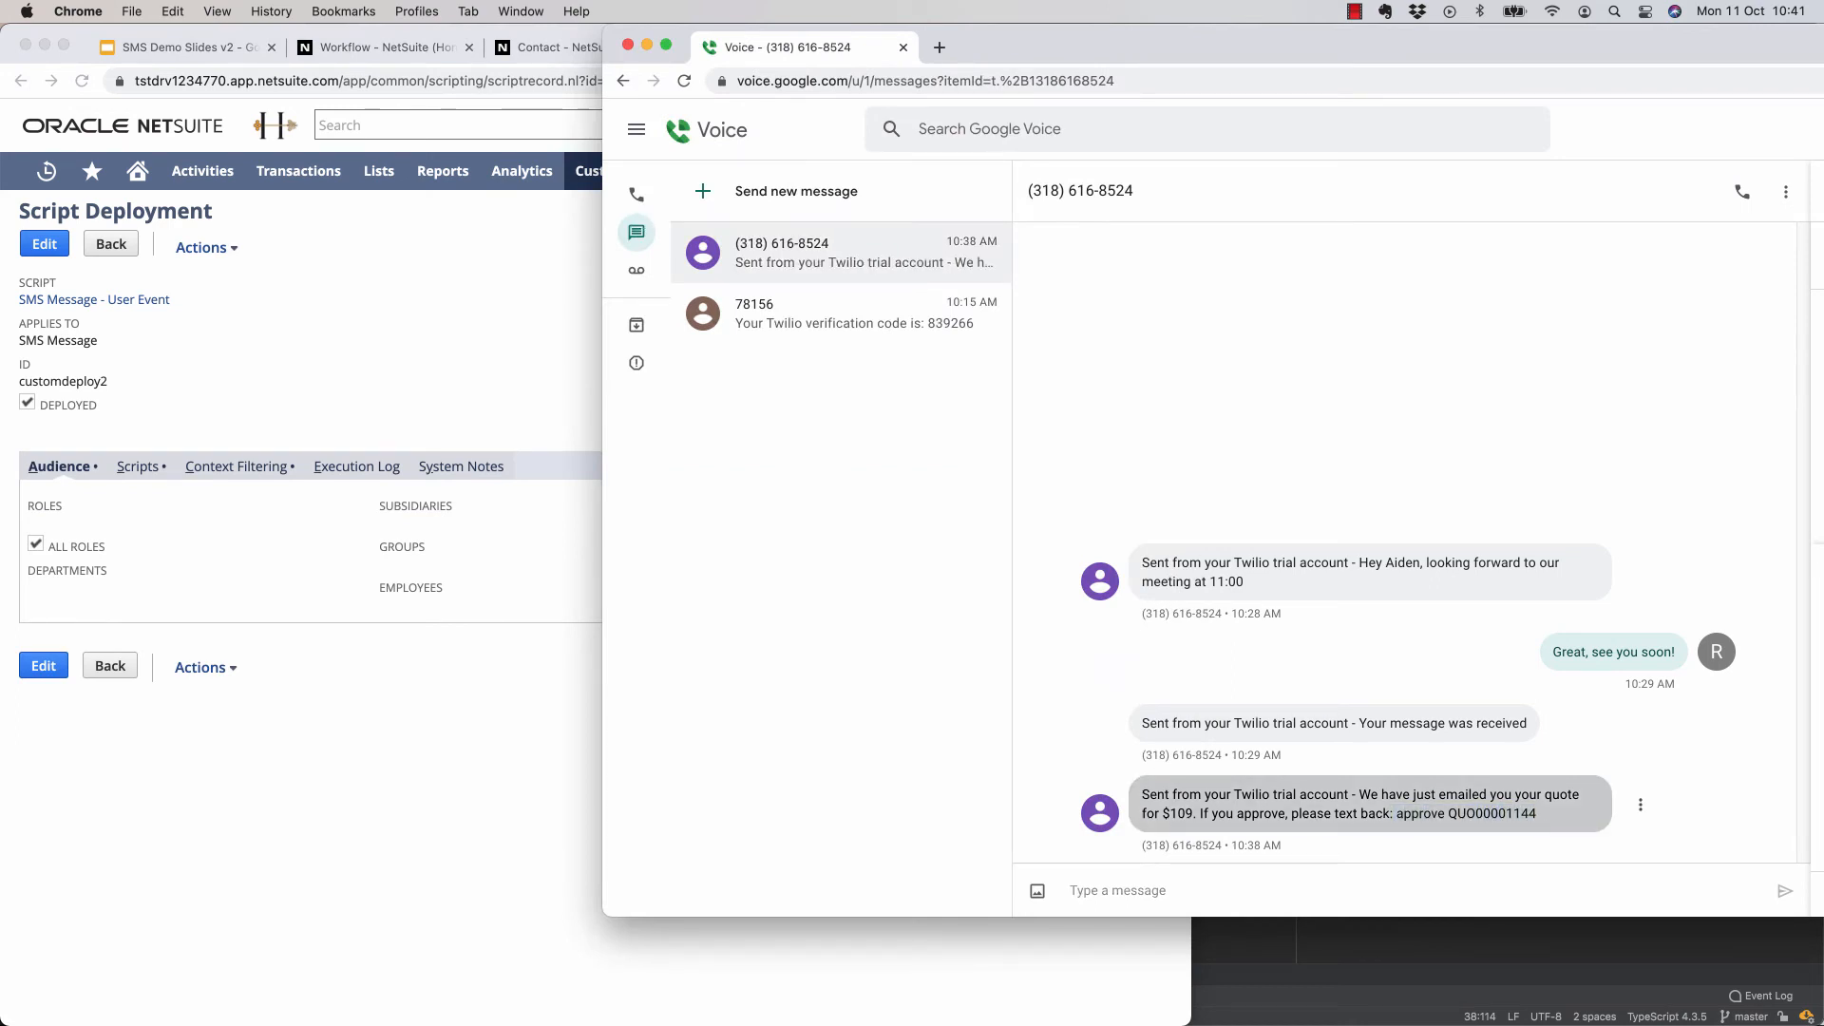
left_click_drag(1397, 815, 1536, 815)
right_click(1484, 810)
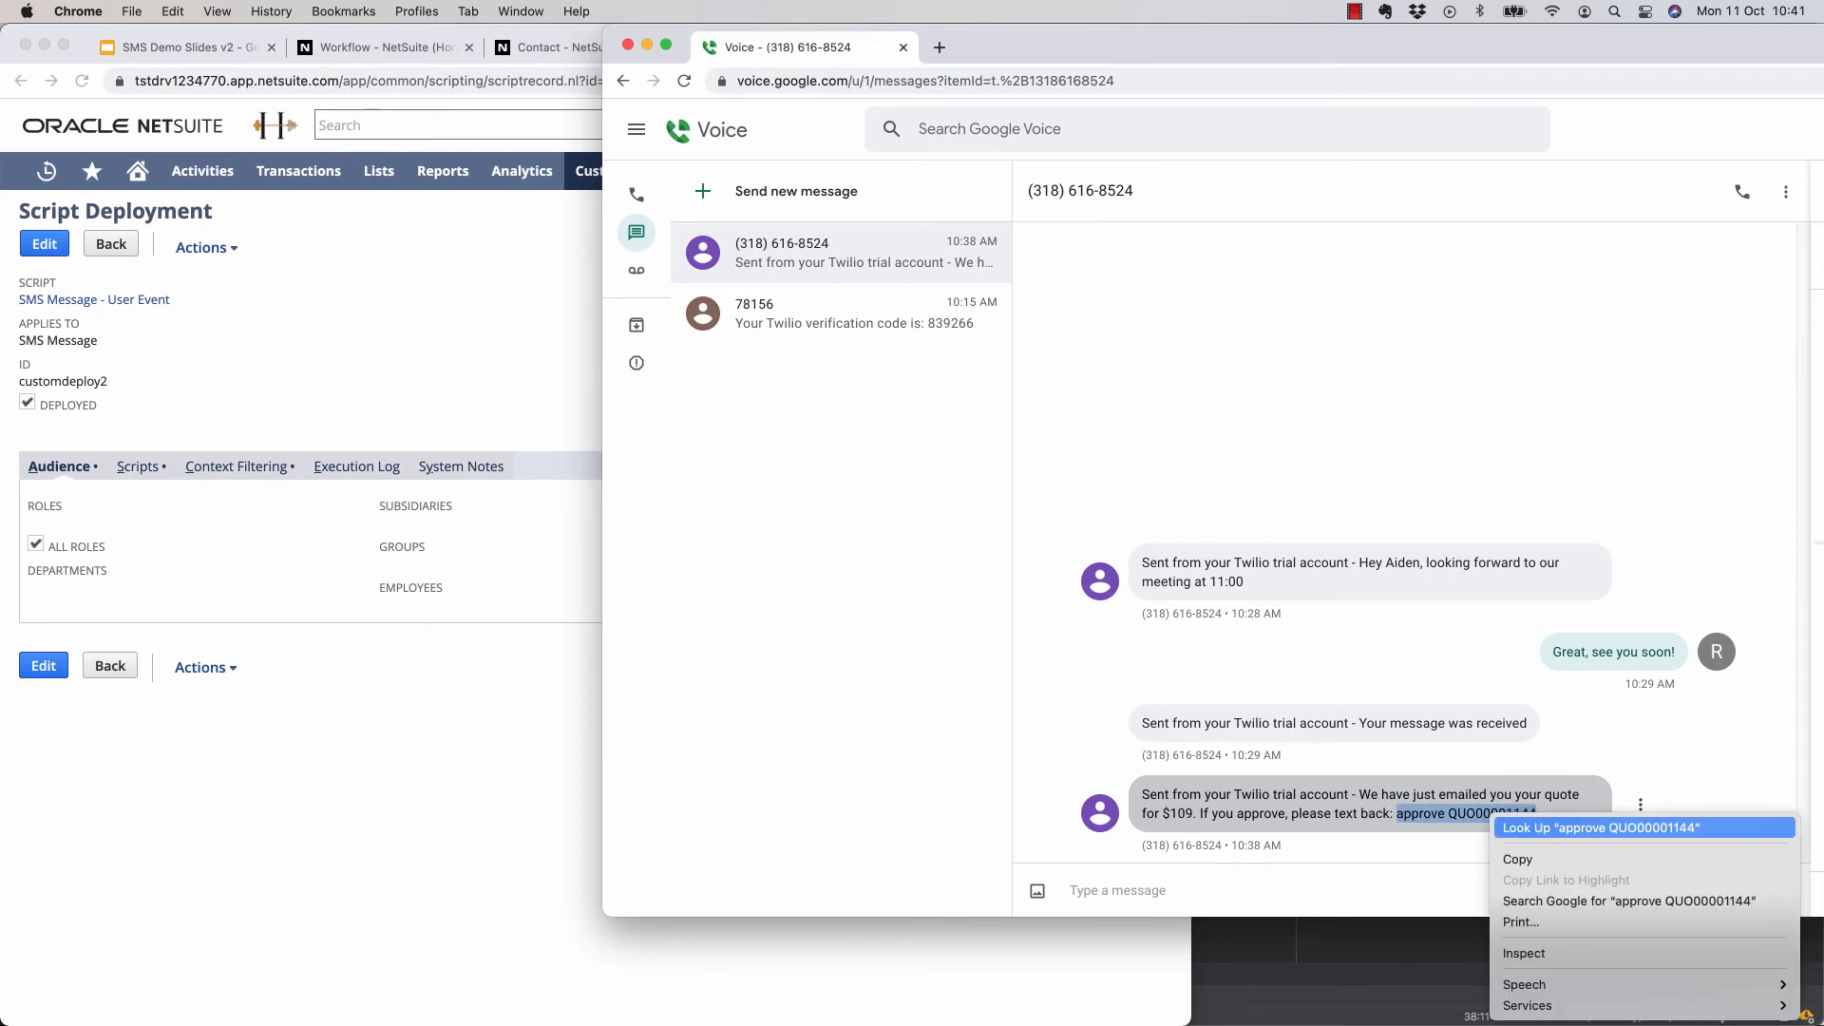
left_click(1529, 858)
left_click(1140, 891)
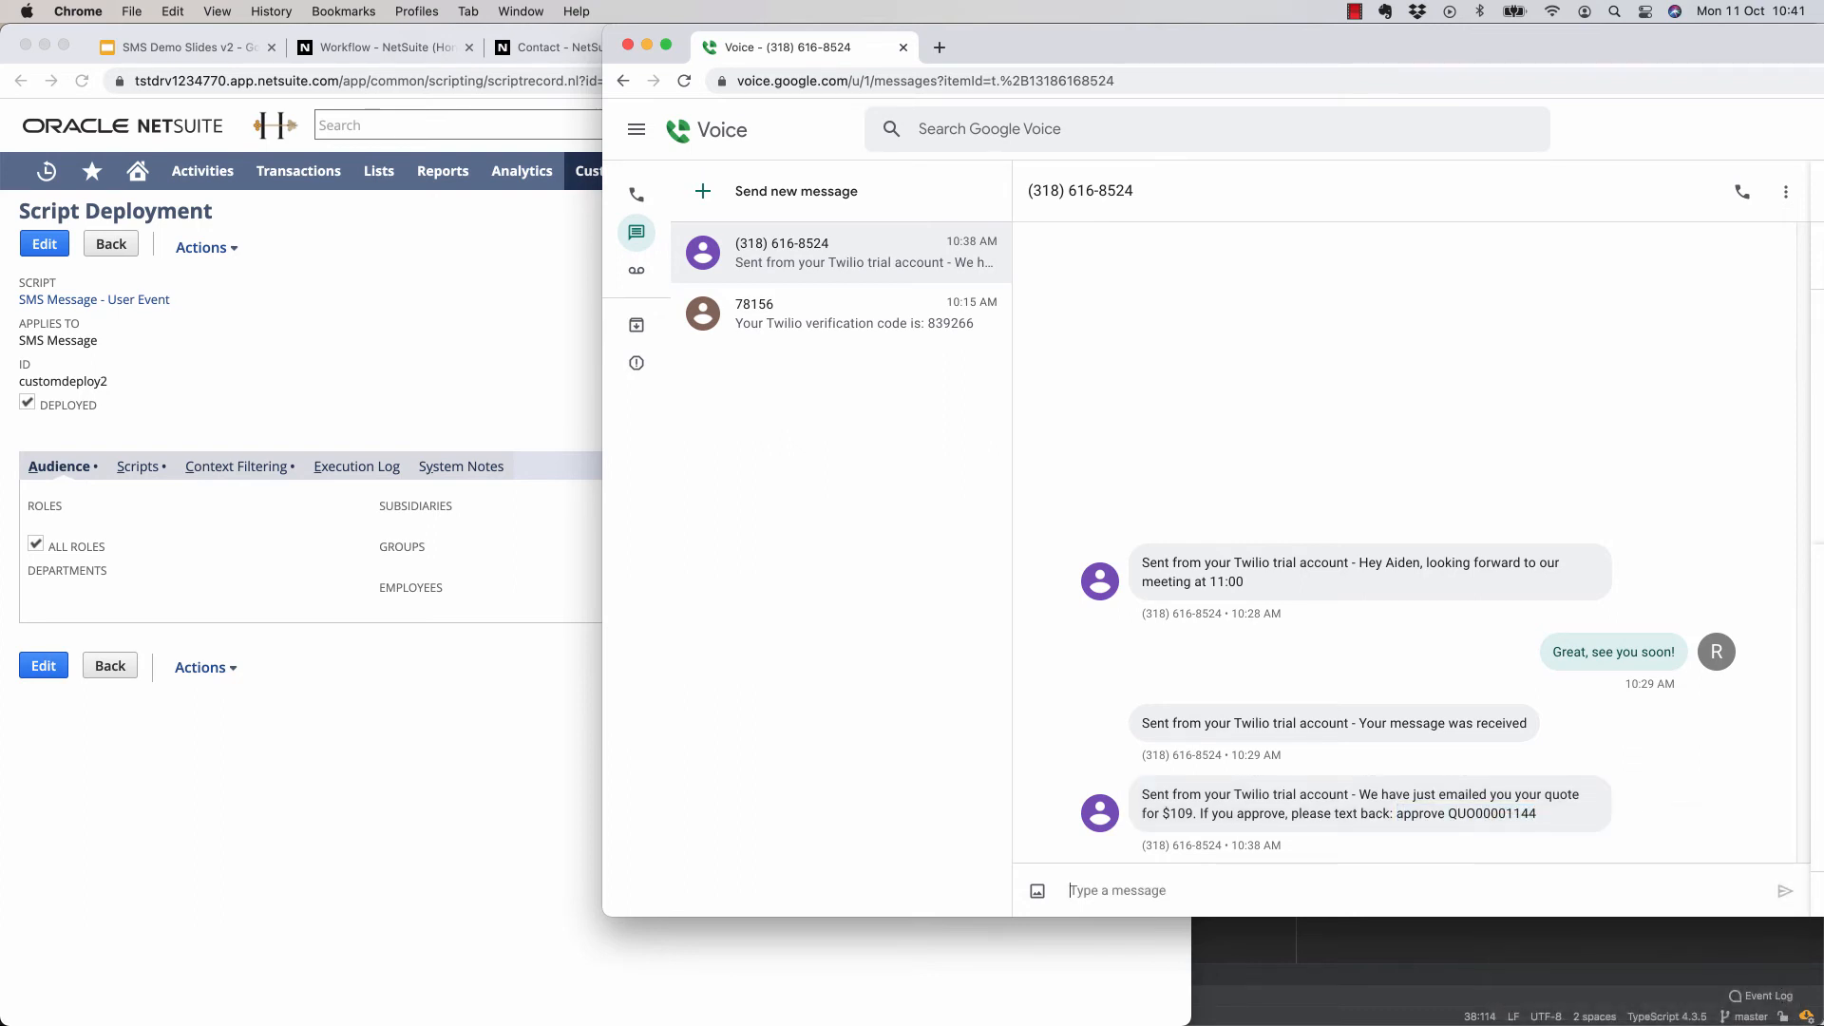
key("super+v")
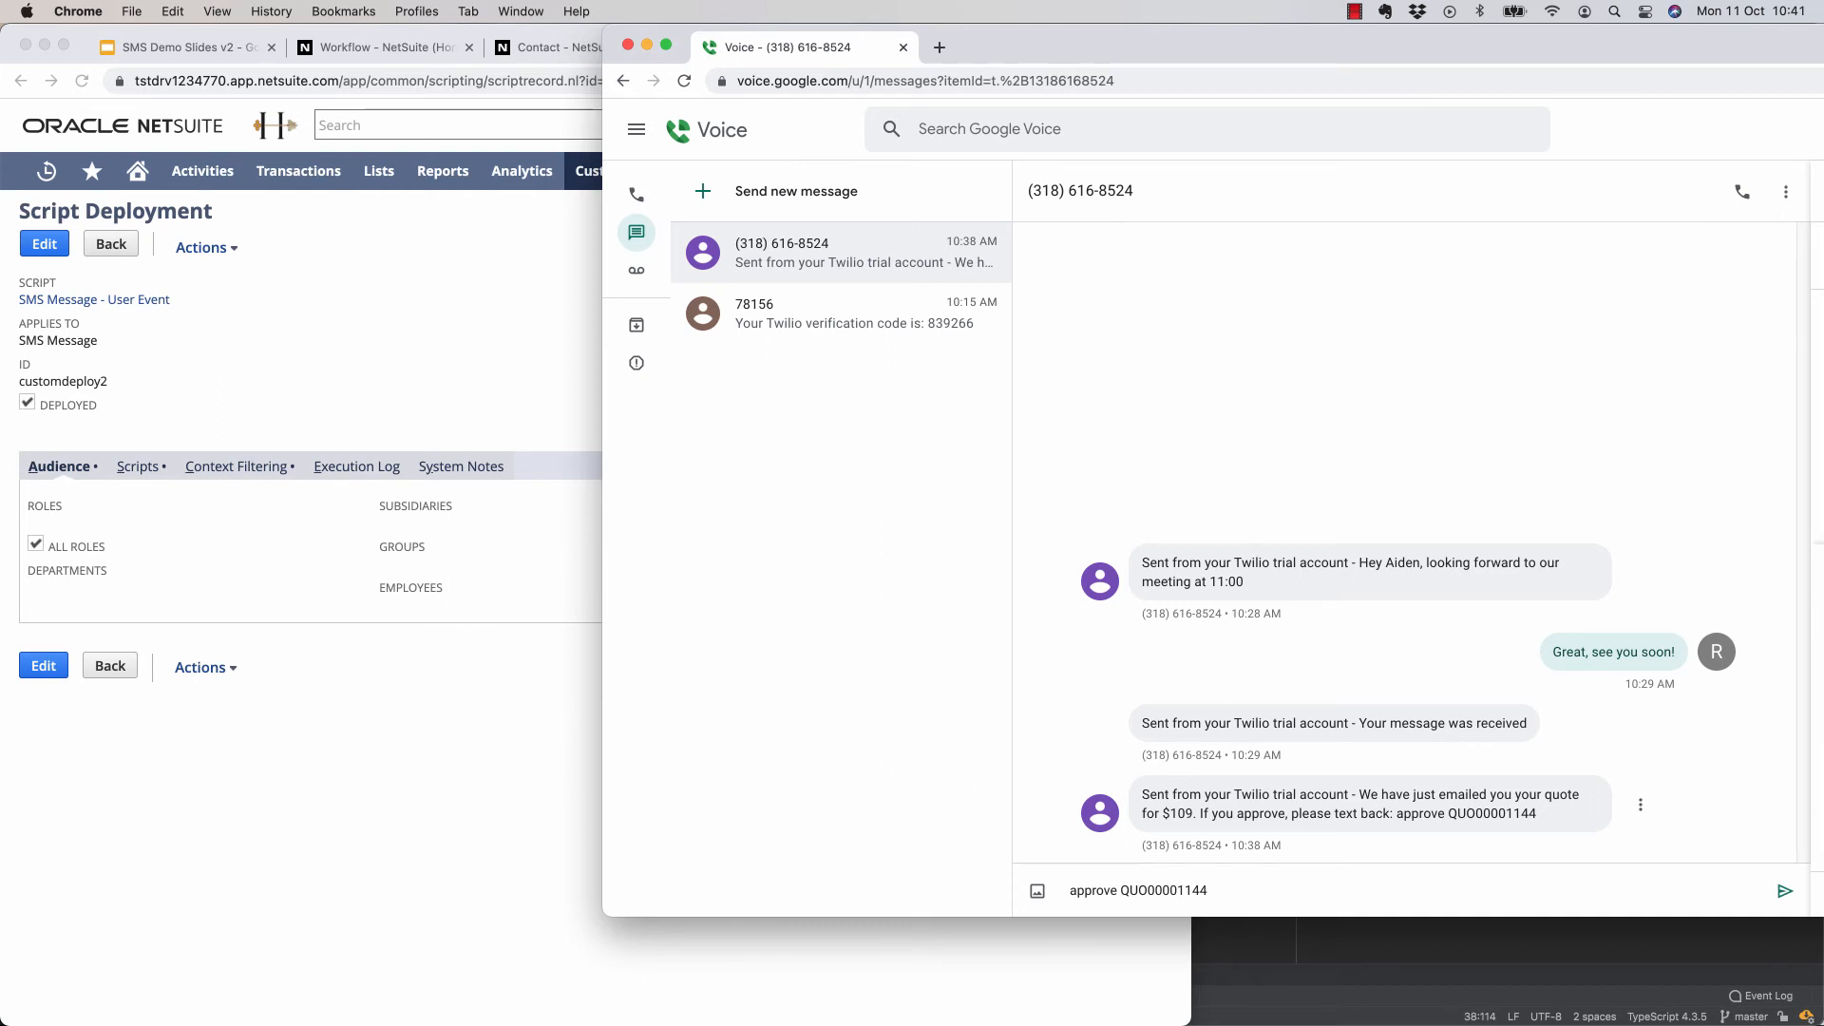
key("Return")
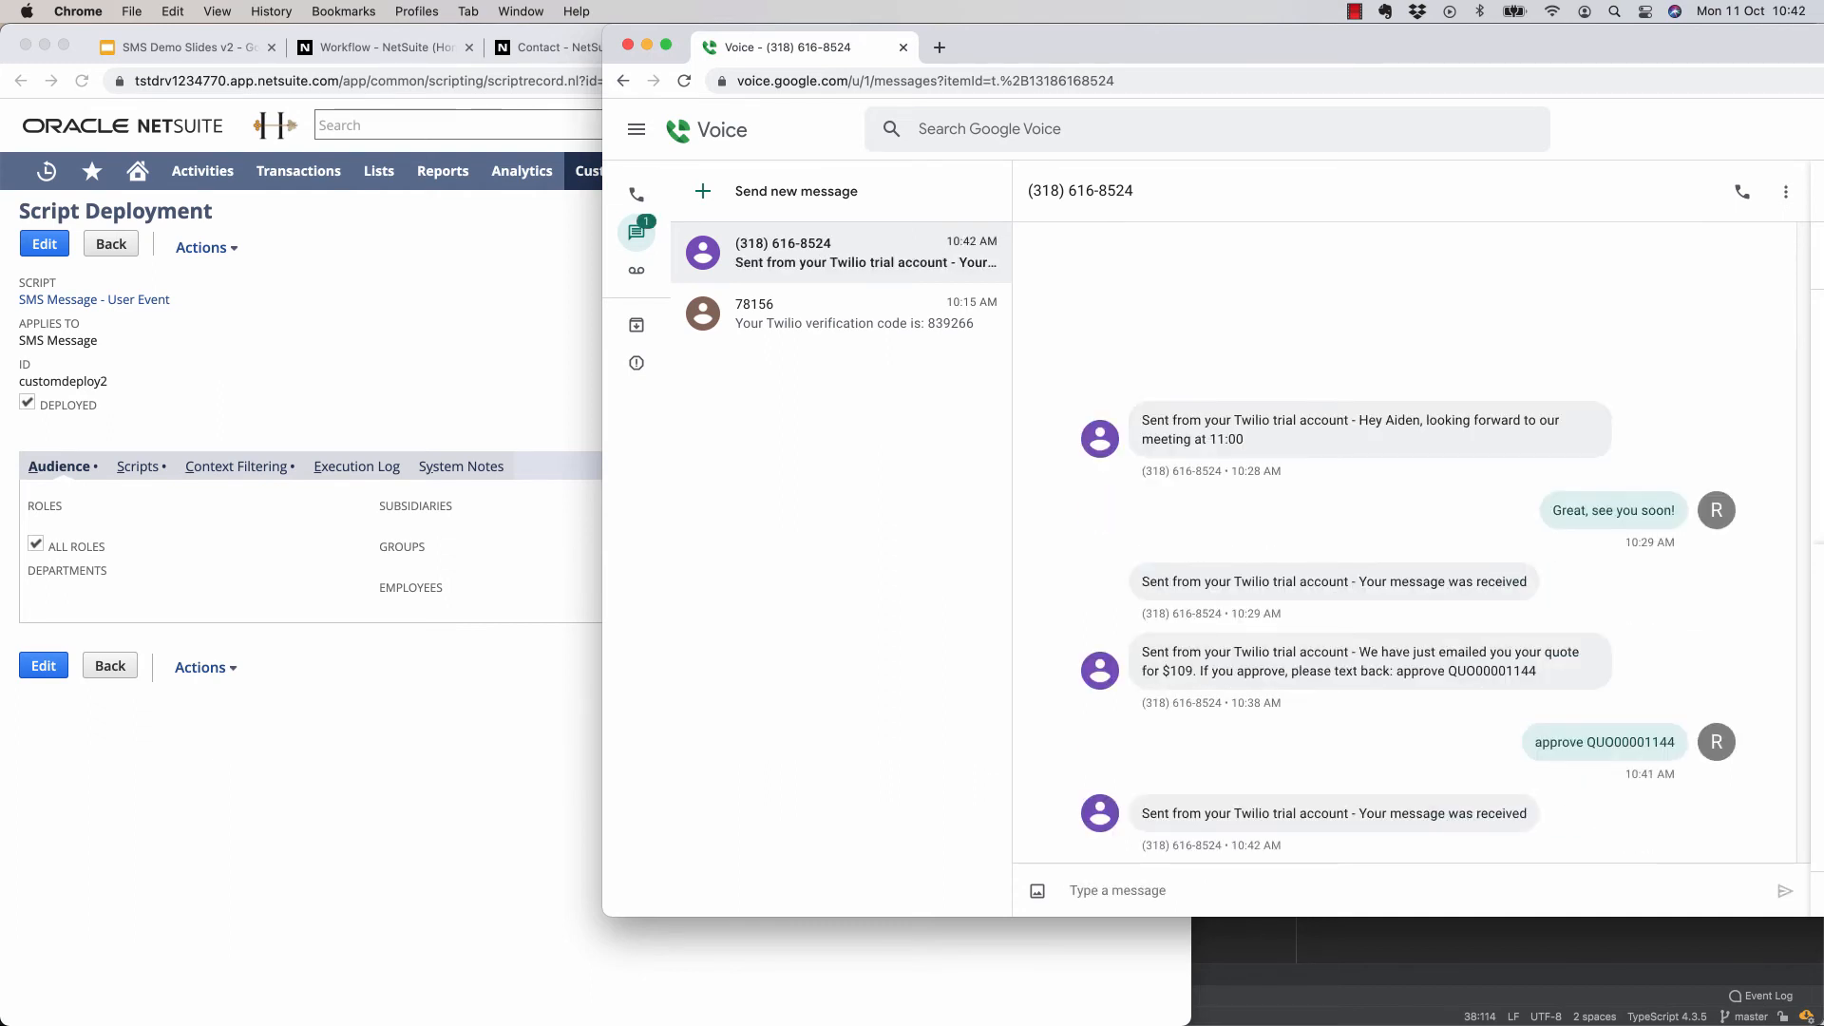
left_click(517, 300)
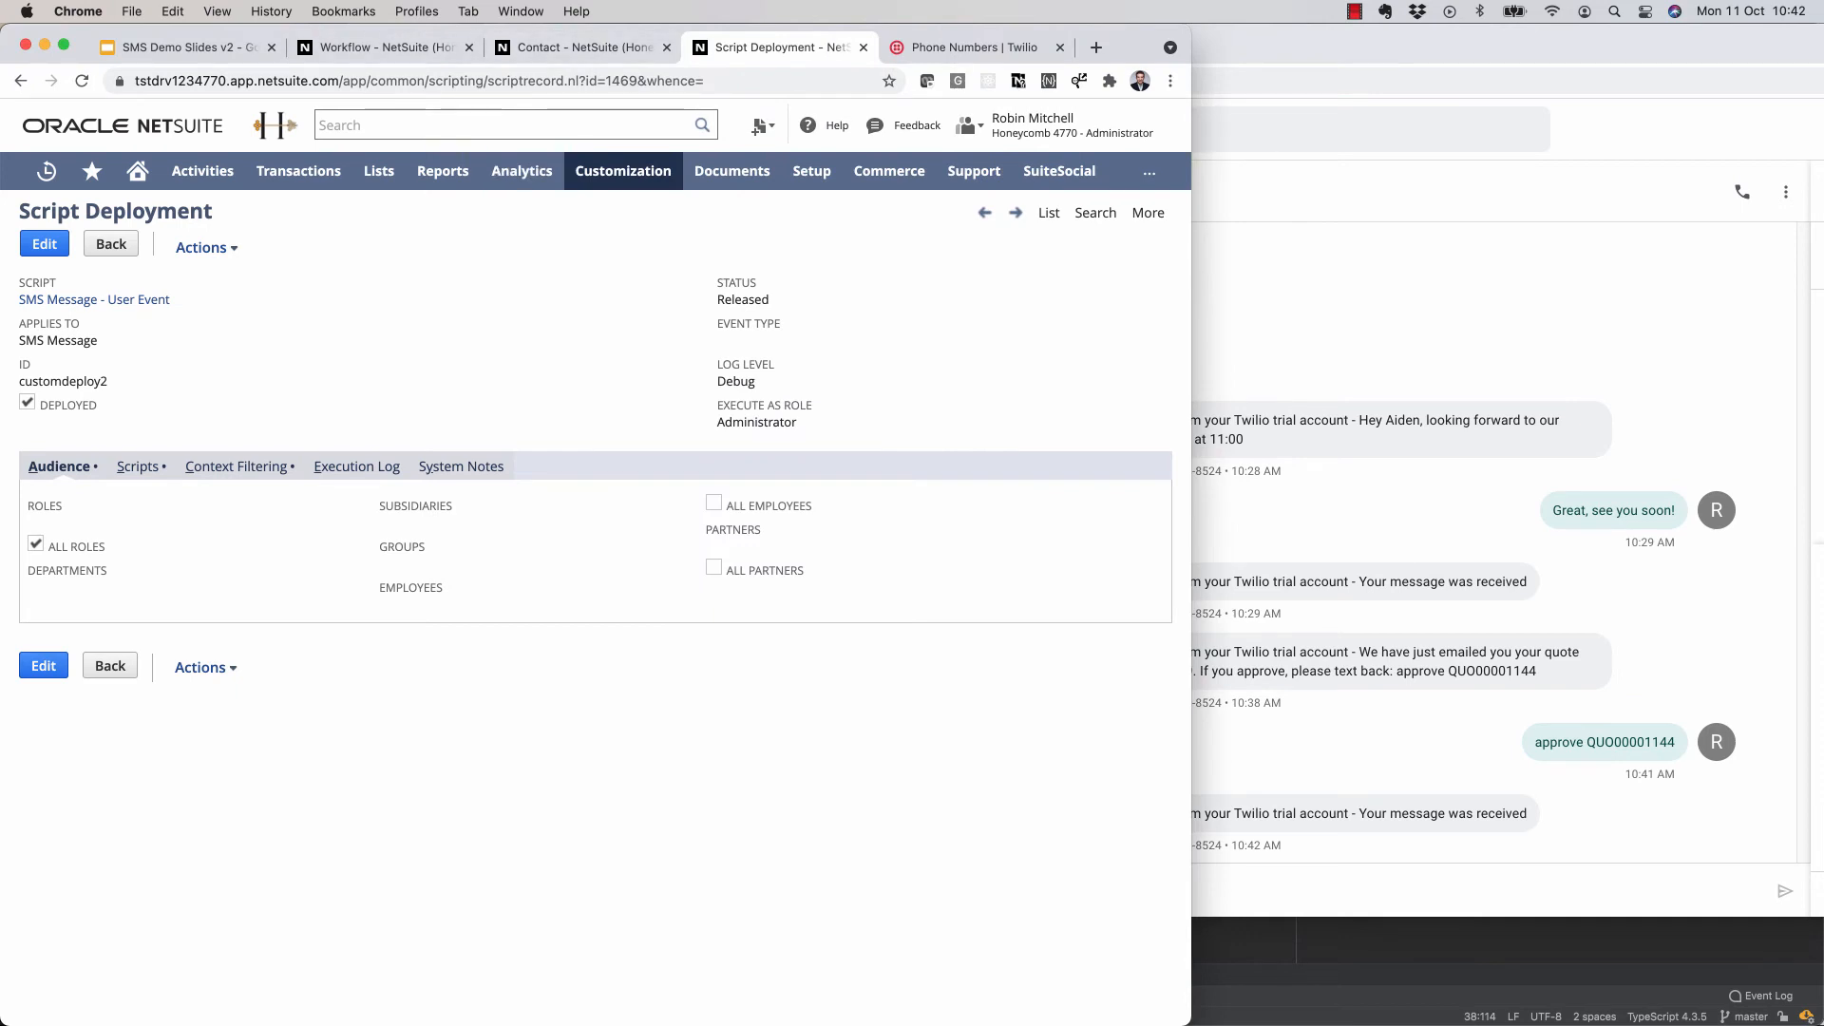
- Confirm quote QUO00001144 is Processed, then return to Workflows and close the Contact and Quote tabs
mouse_move(46, 173)
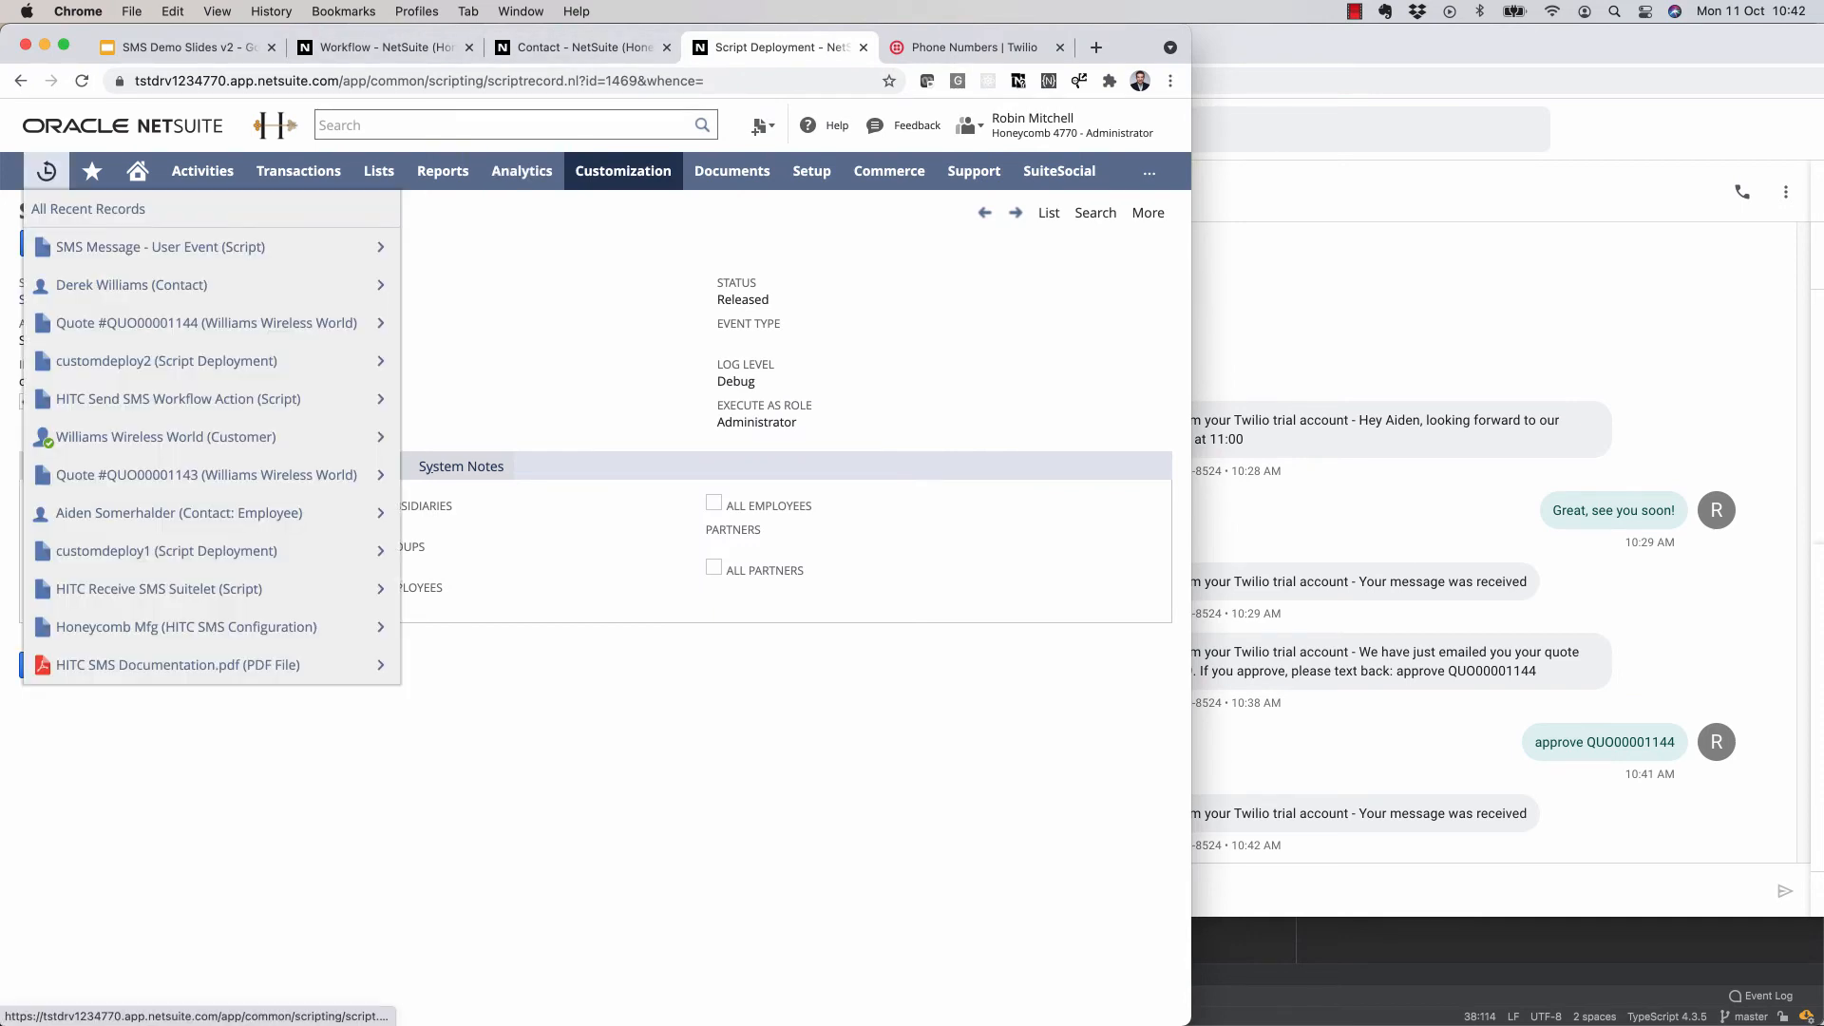
left_click(206, 324)
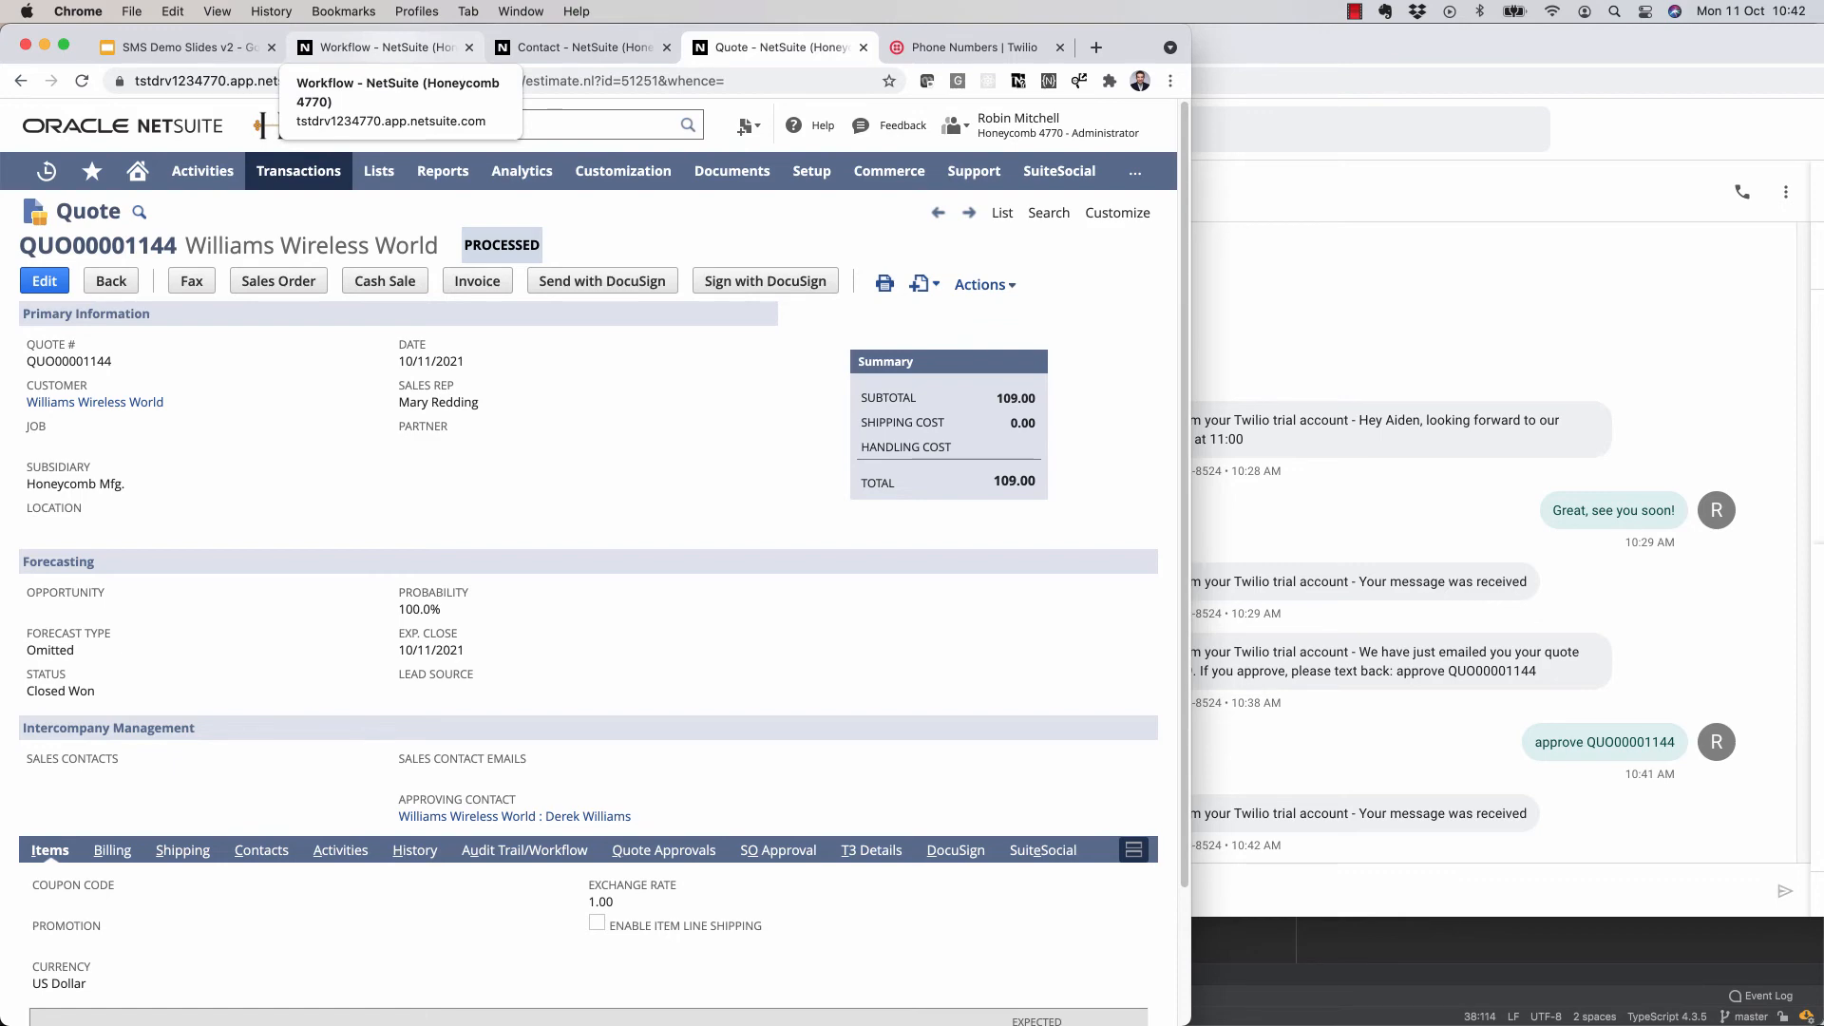
left_click(381, 47)
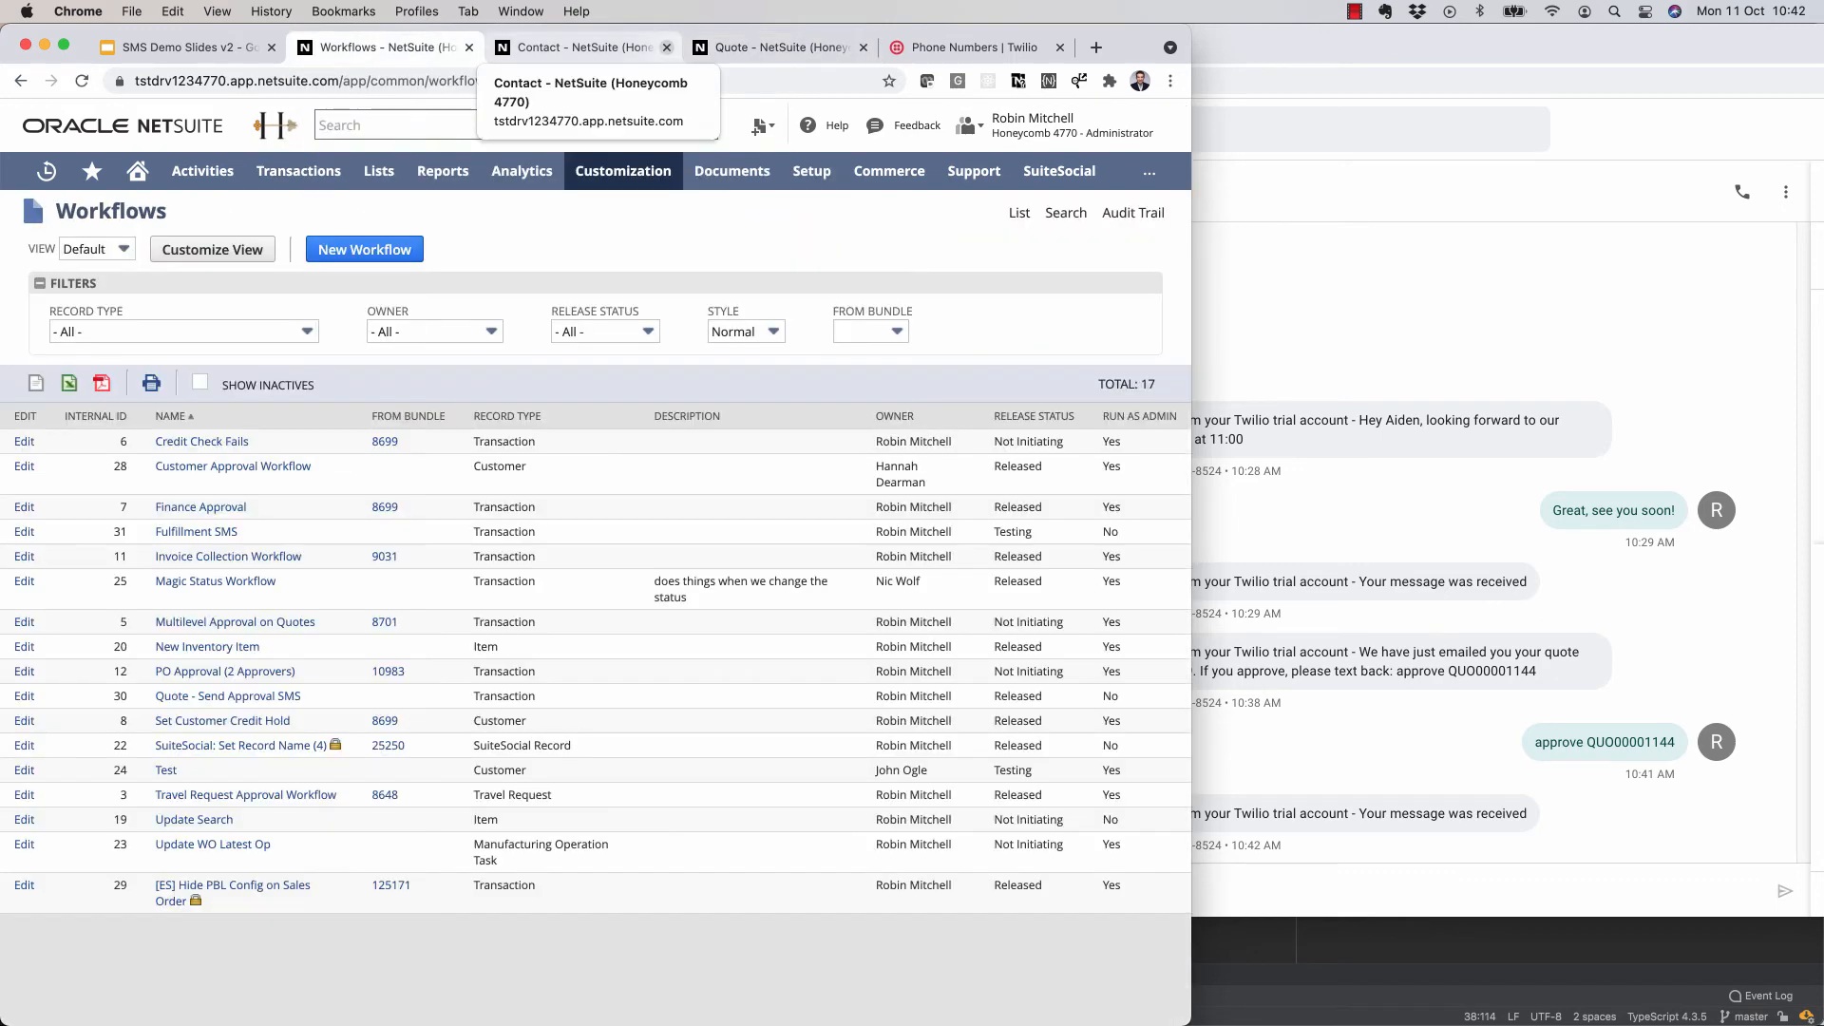
left_click(667, 46)
left_click(667, 46)
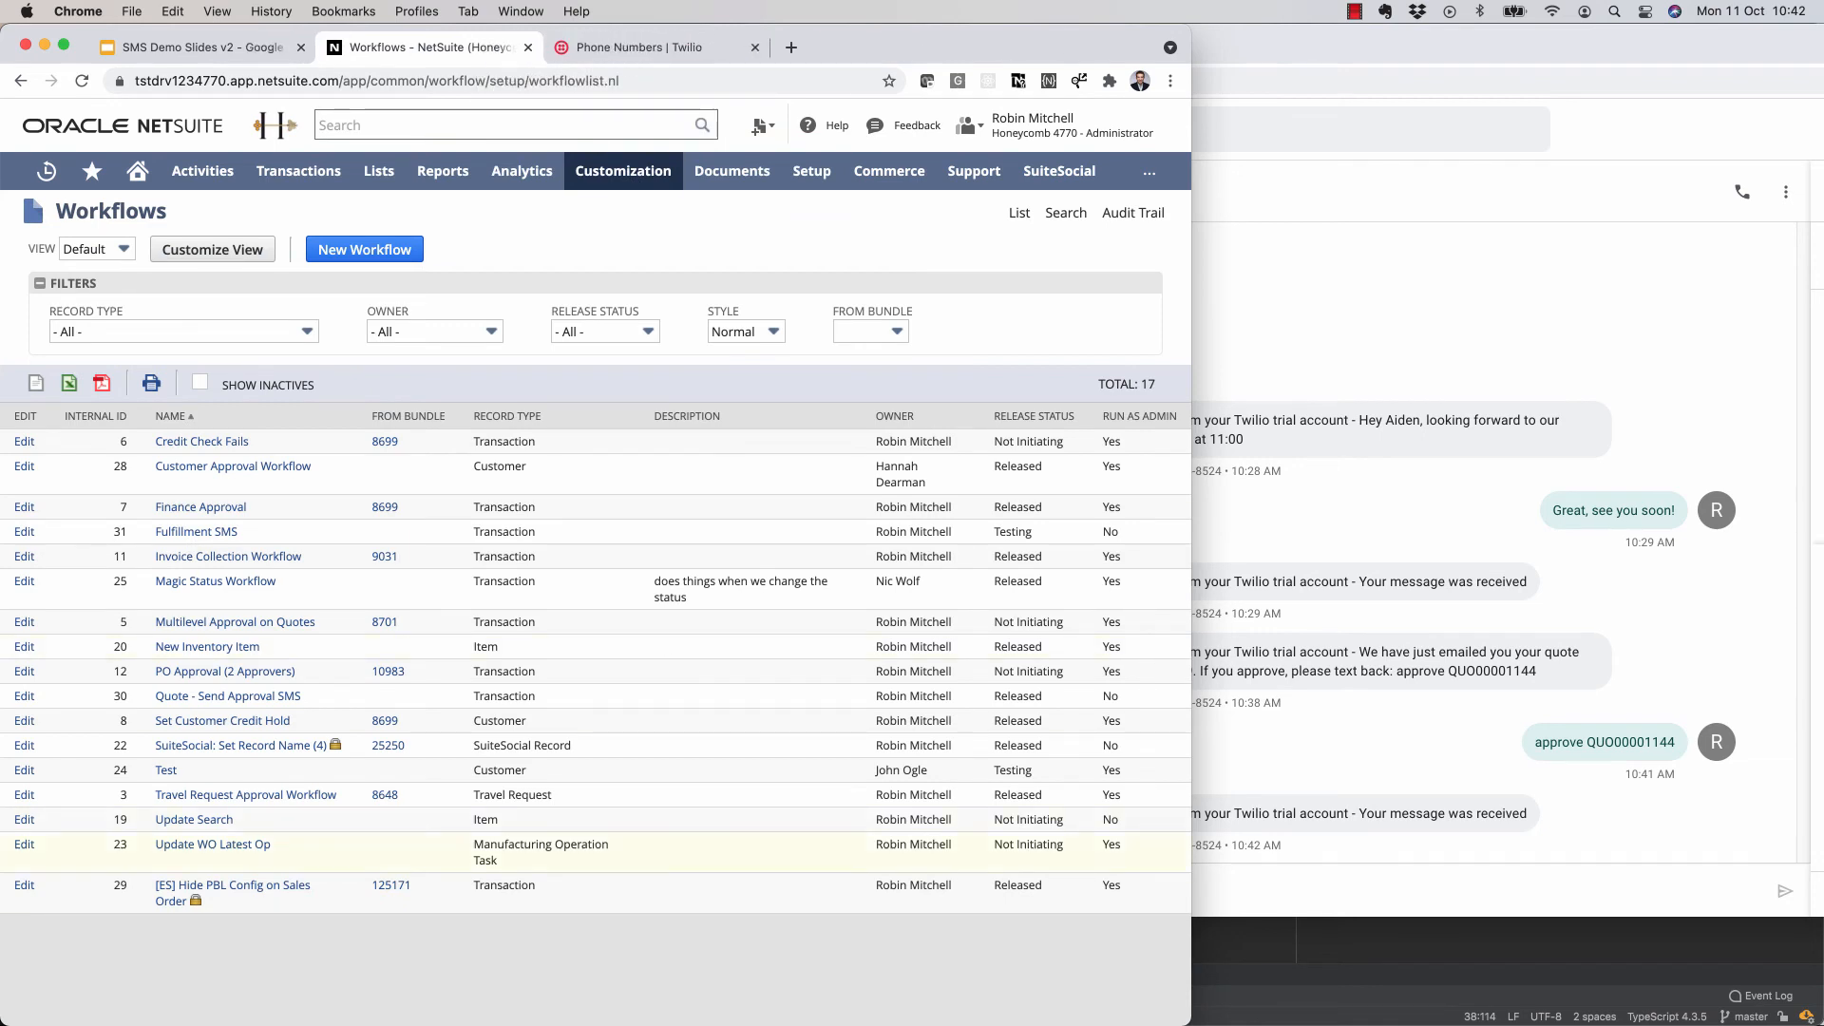
- Add a HITC Send SMS Workflow Action to Fulfillment SMS's Send SMS state, triggering After Record Submit
left_click(196, 531)
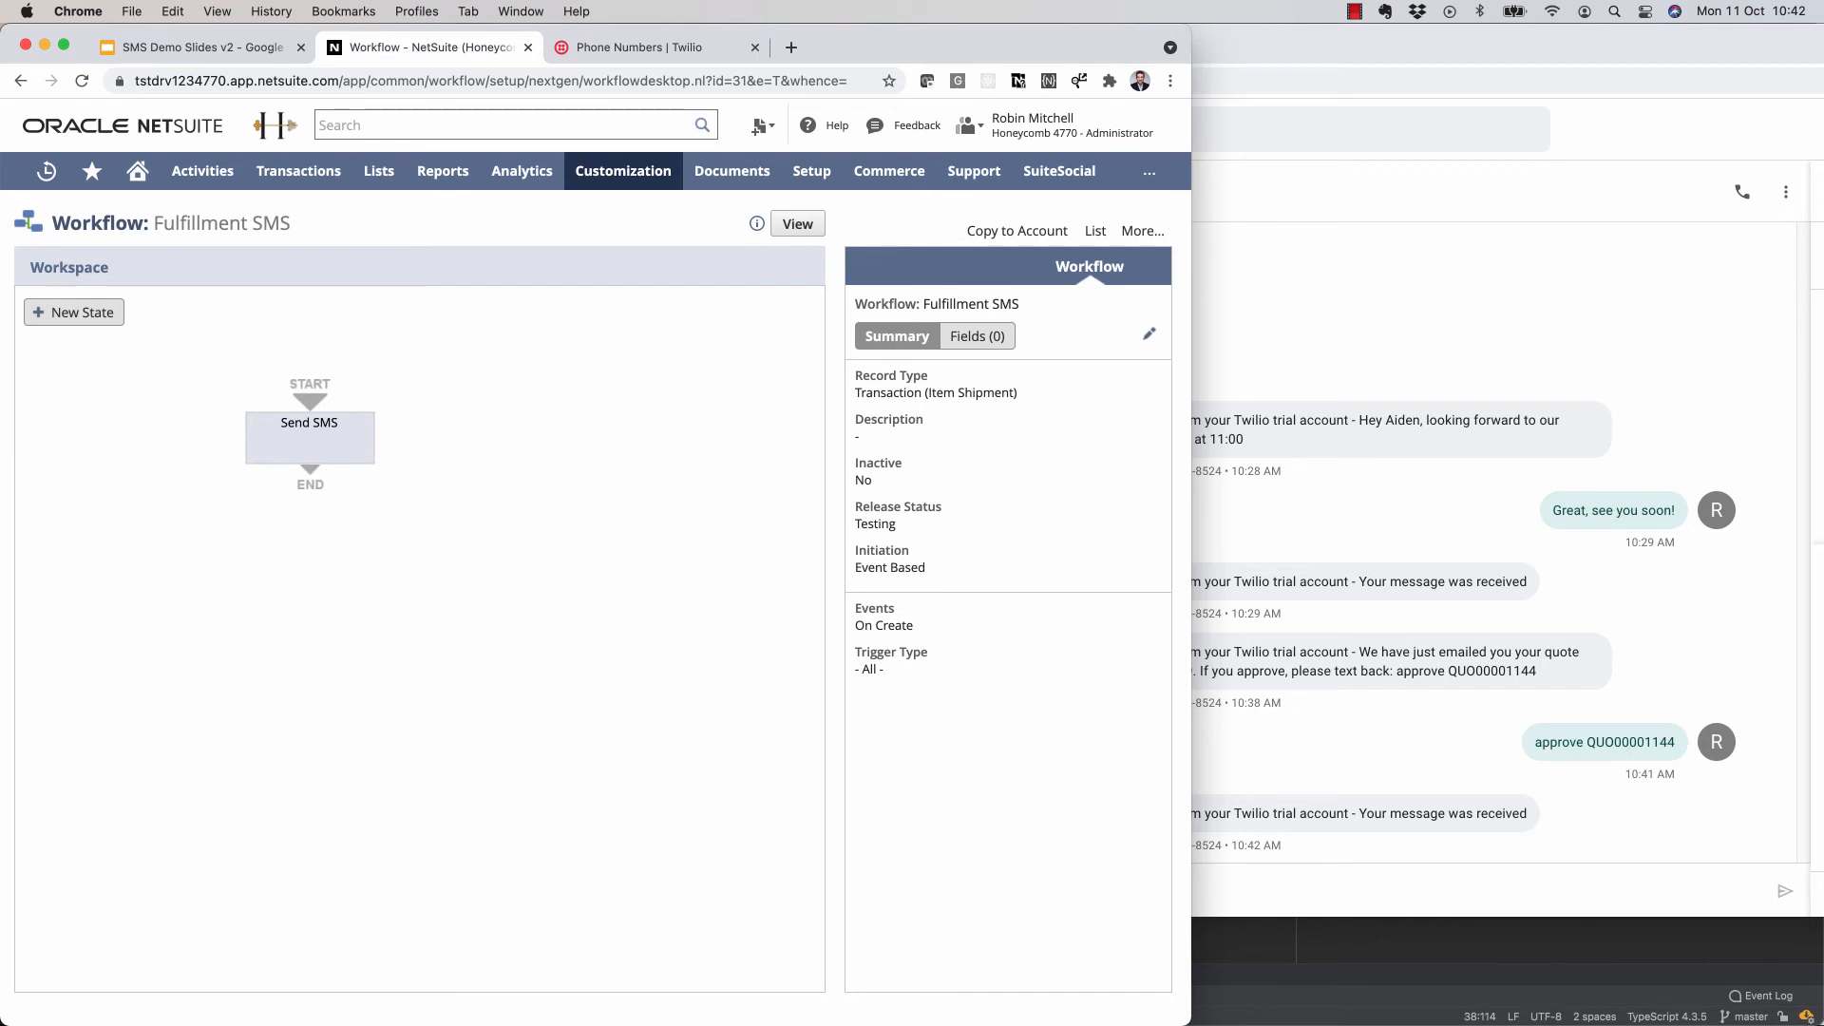
left_click(317, 446)
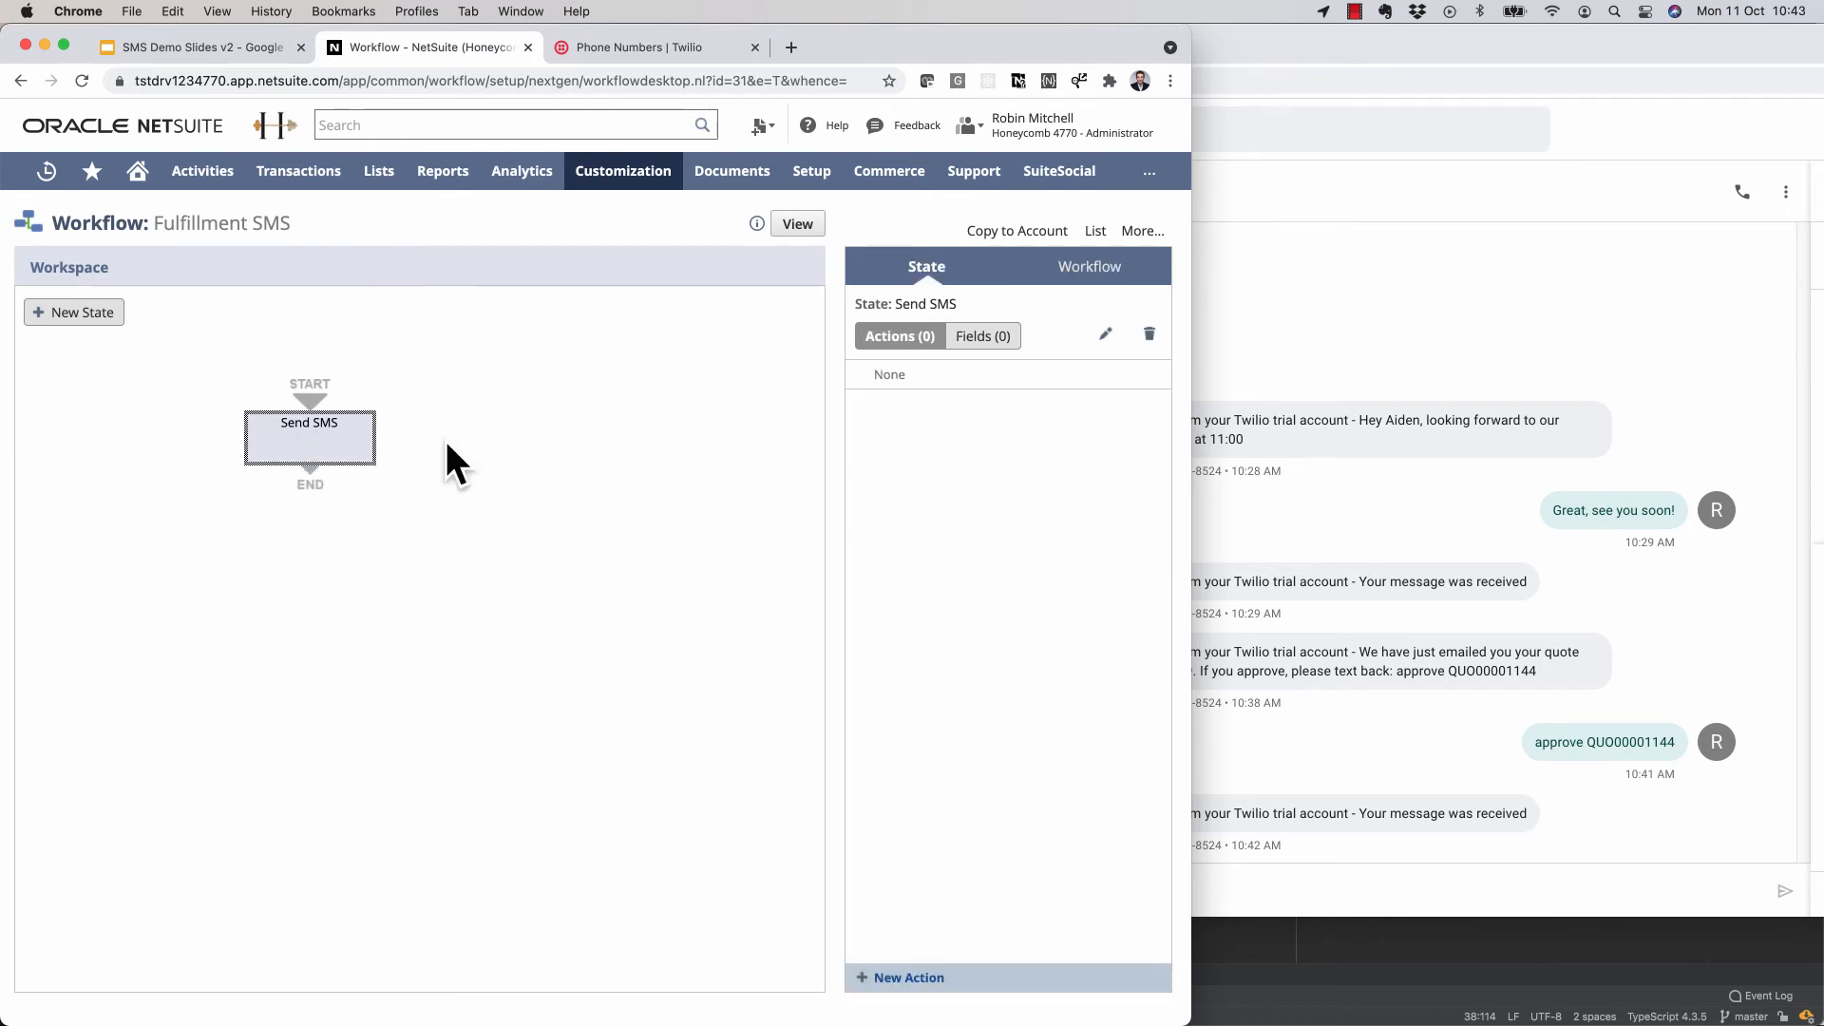
left_click(908, 978)
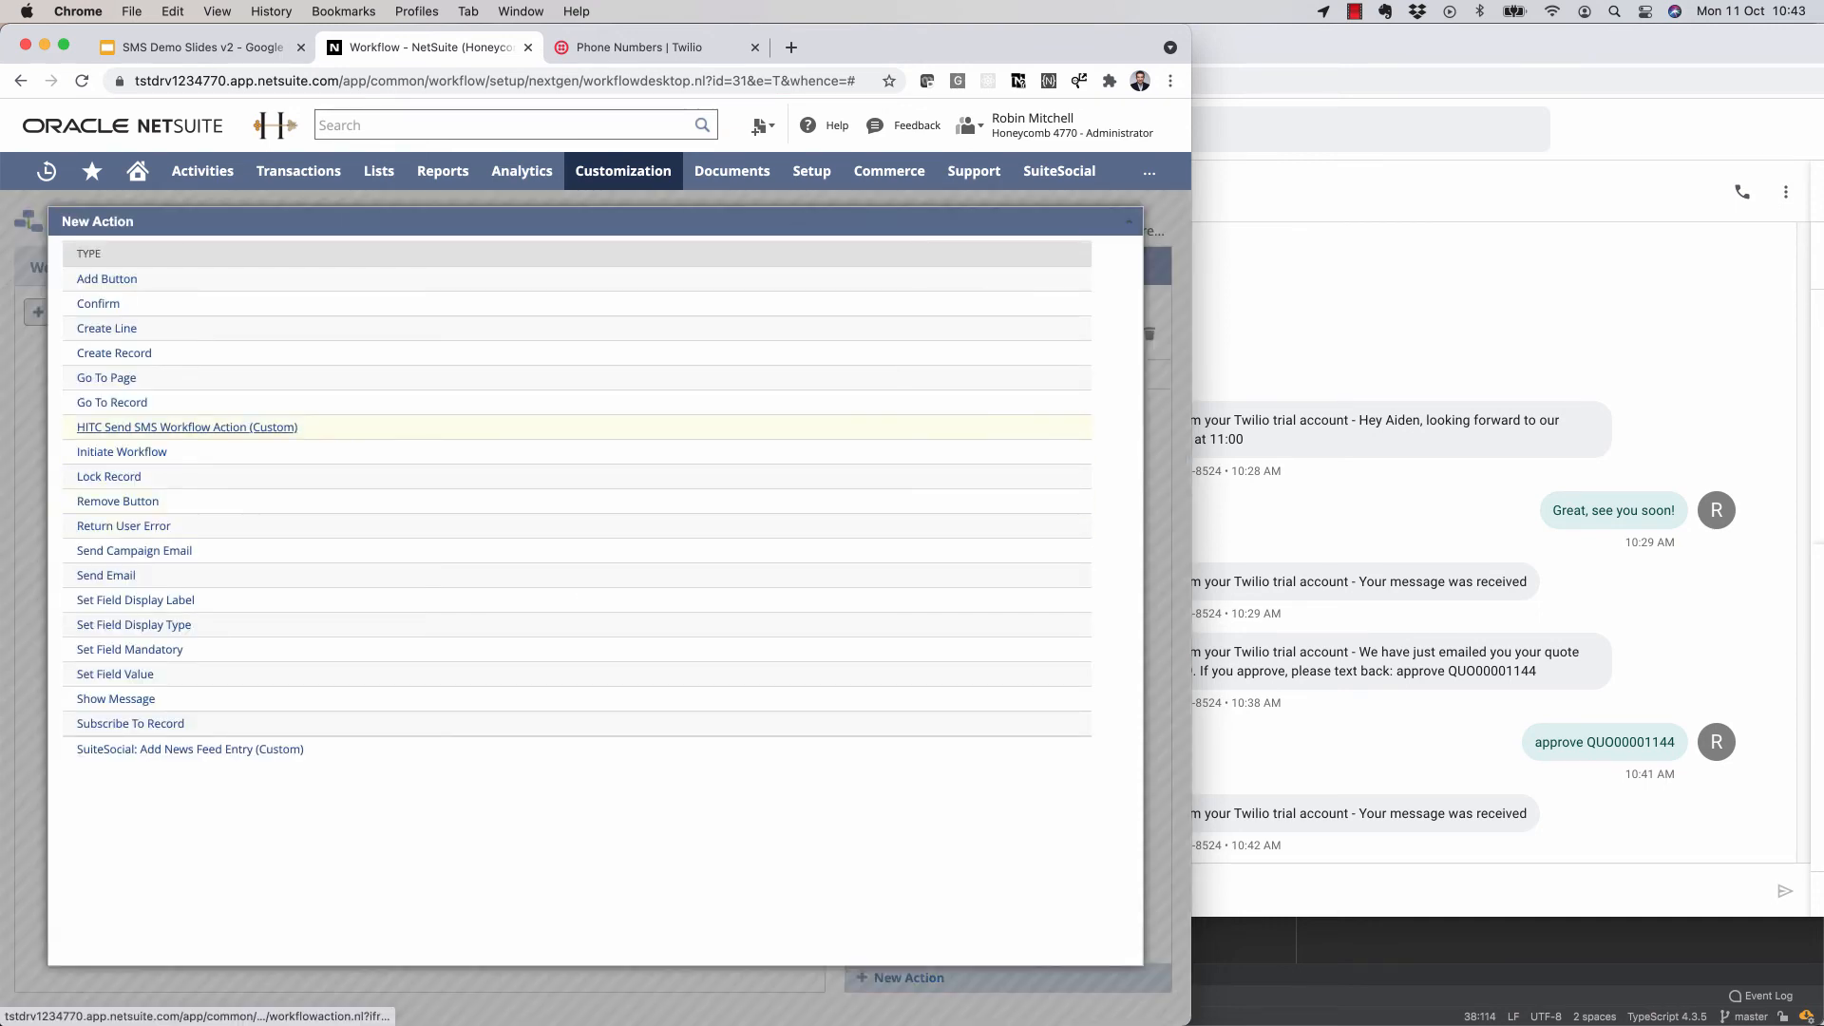
left_click(187, 426)
left_click(214, 412)
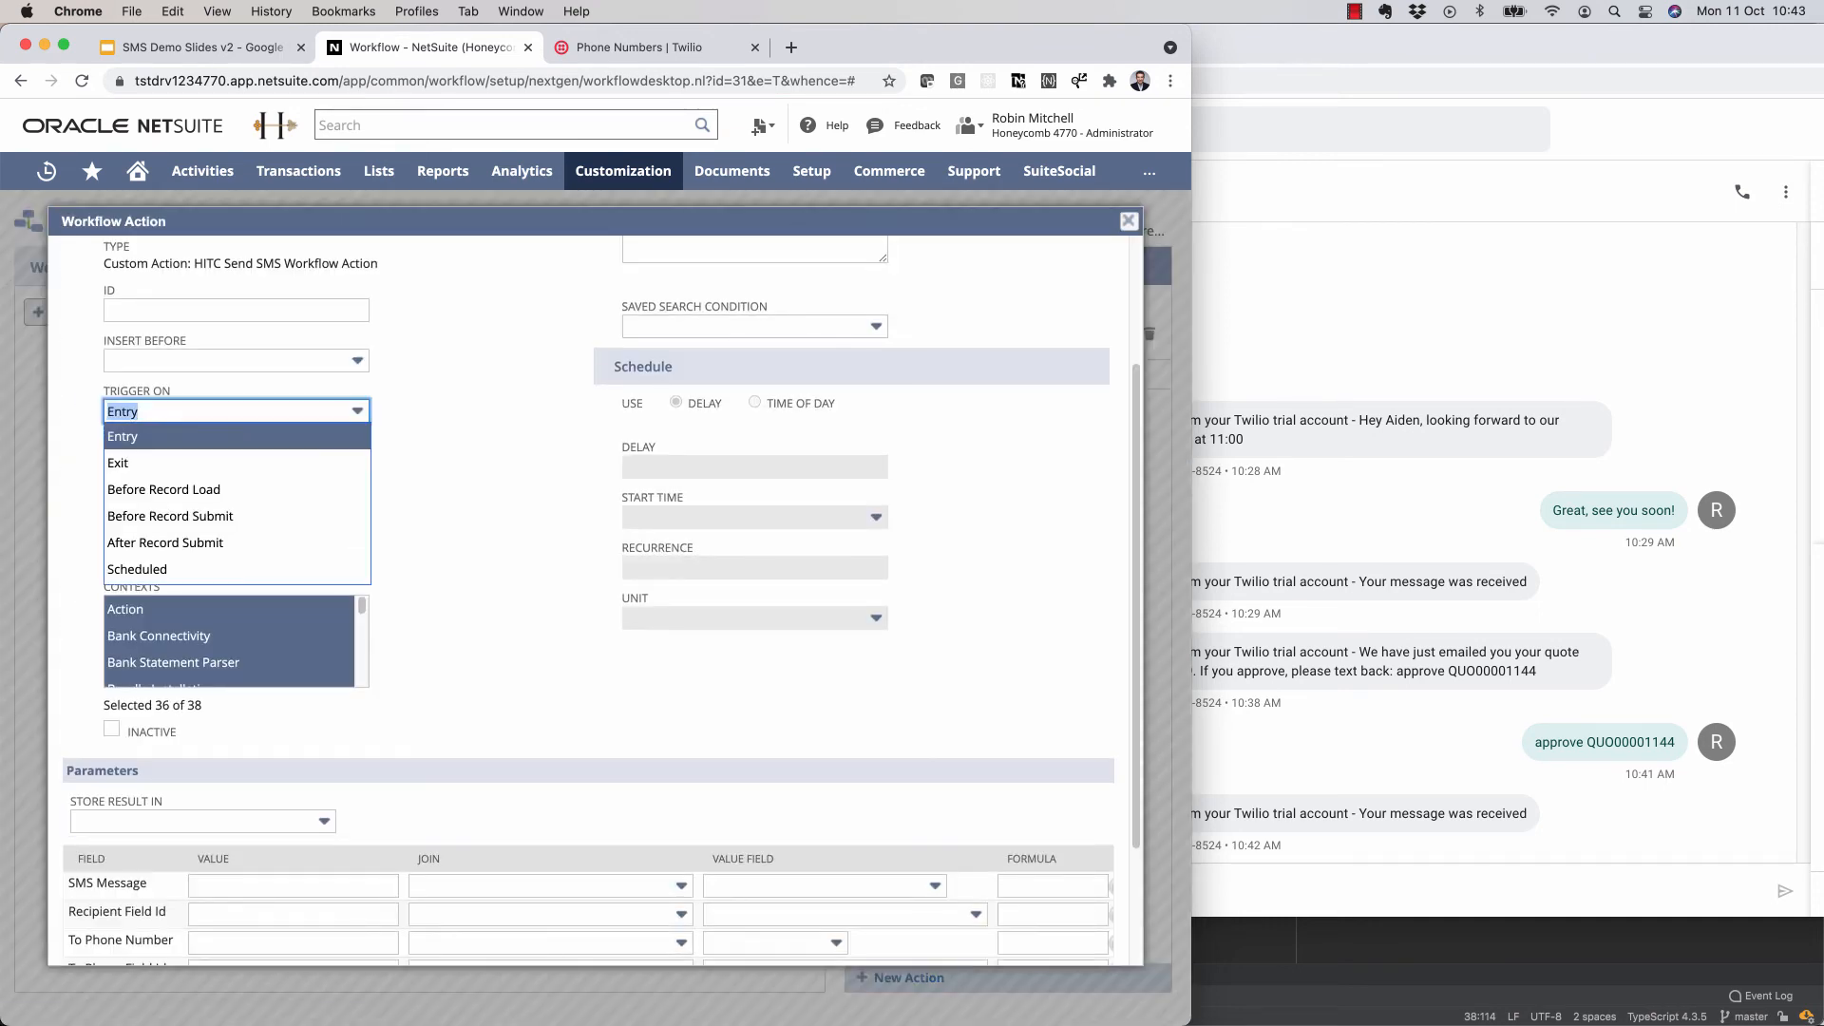
scroll(213, 513, "down", 1)
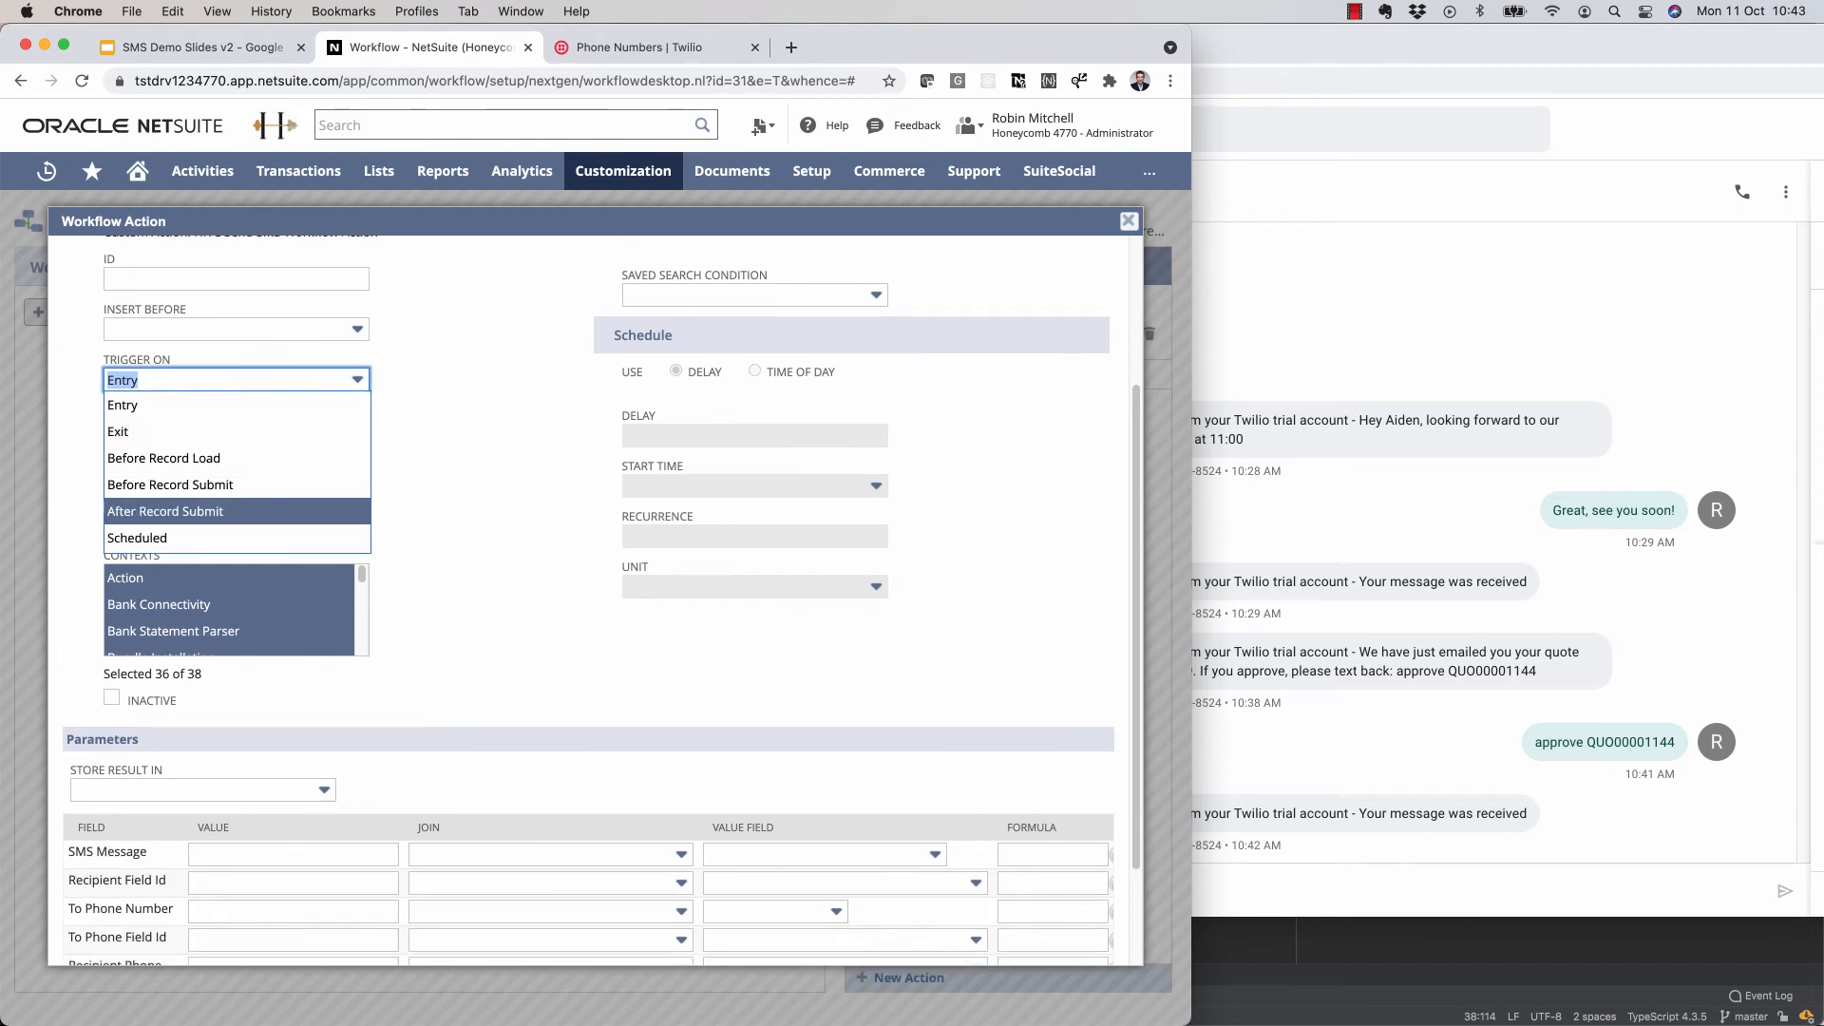
left_click(214, 511)
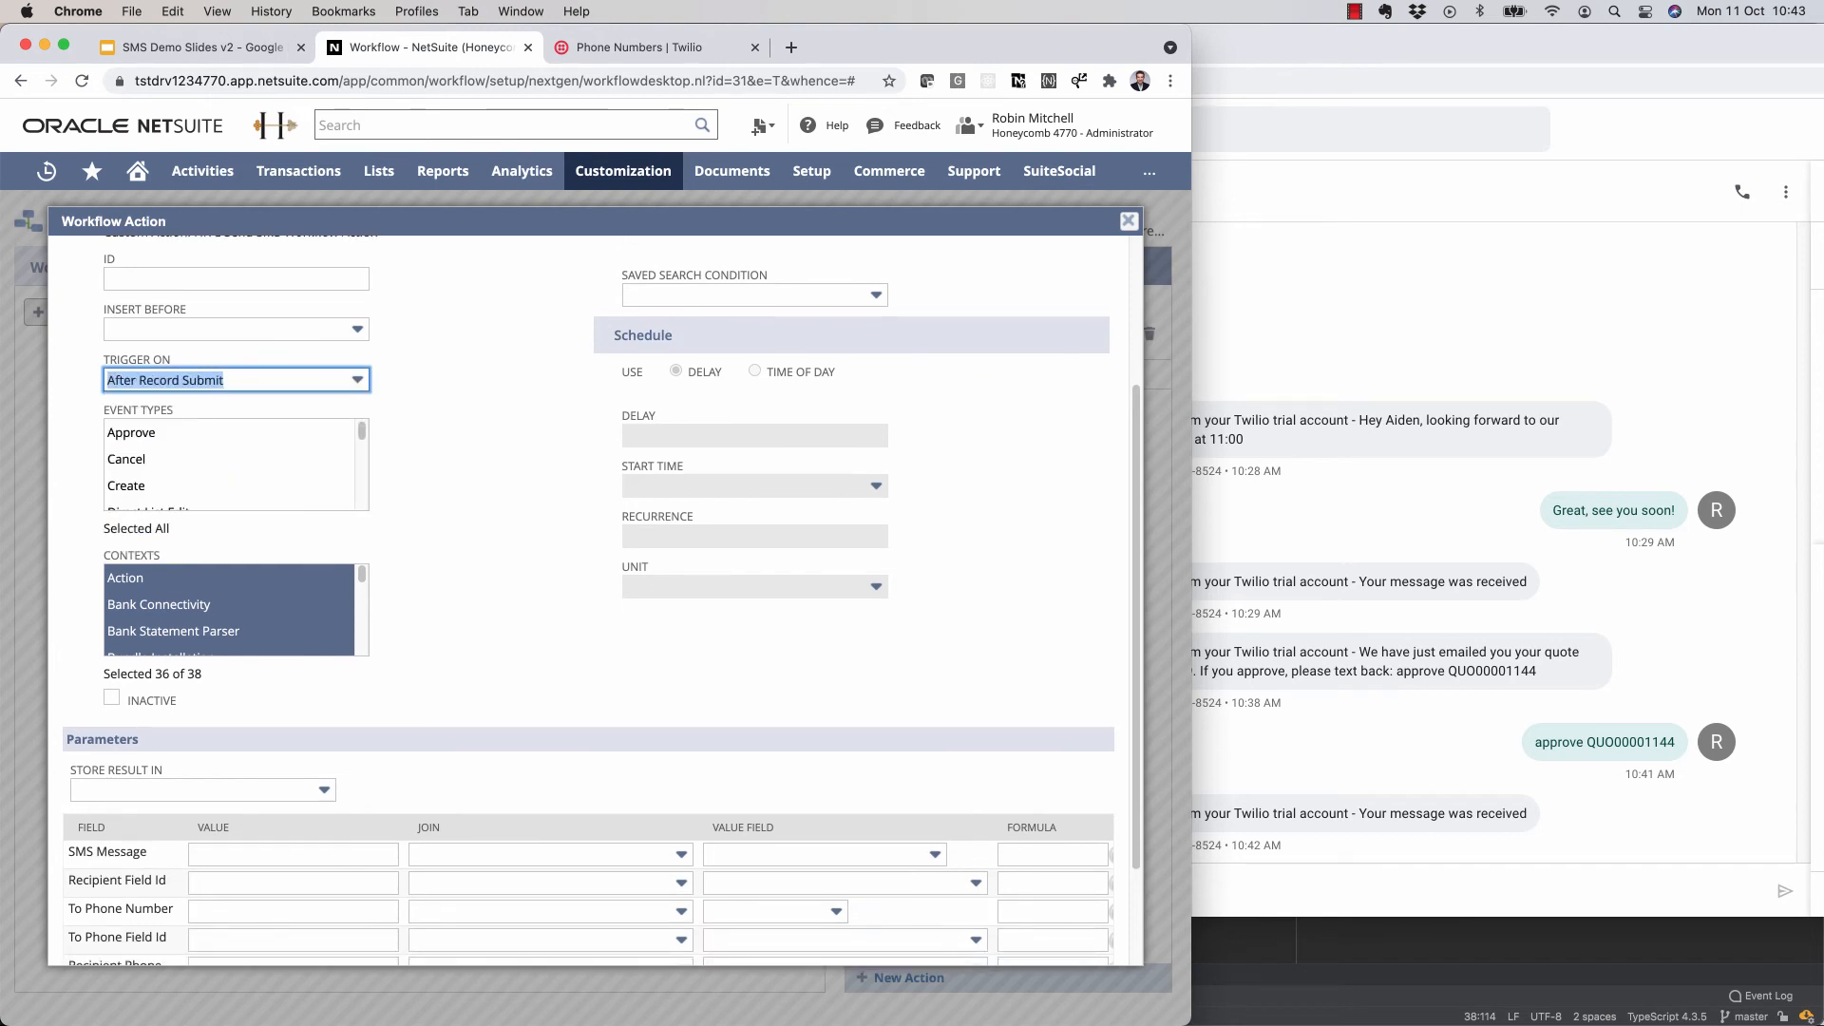
scroll(292, 784, "down", 1)
left_click(293, 784)
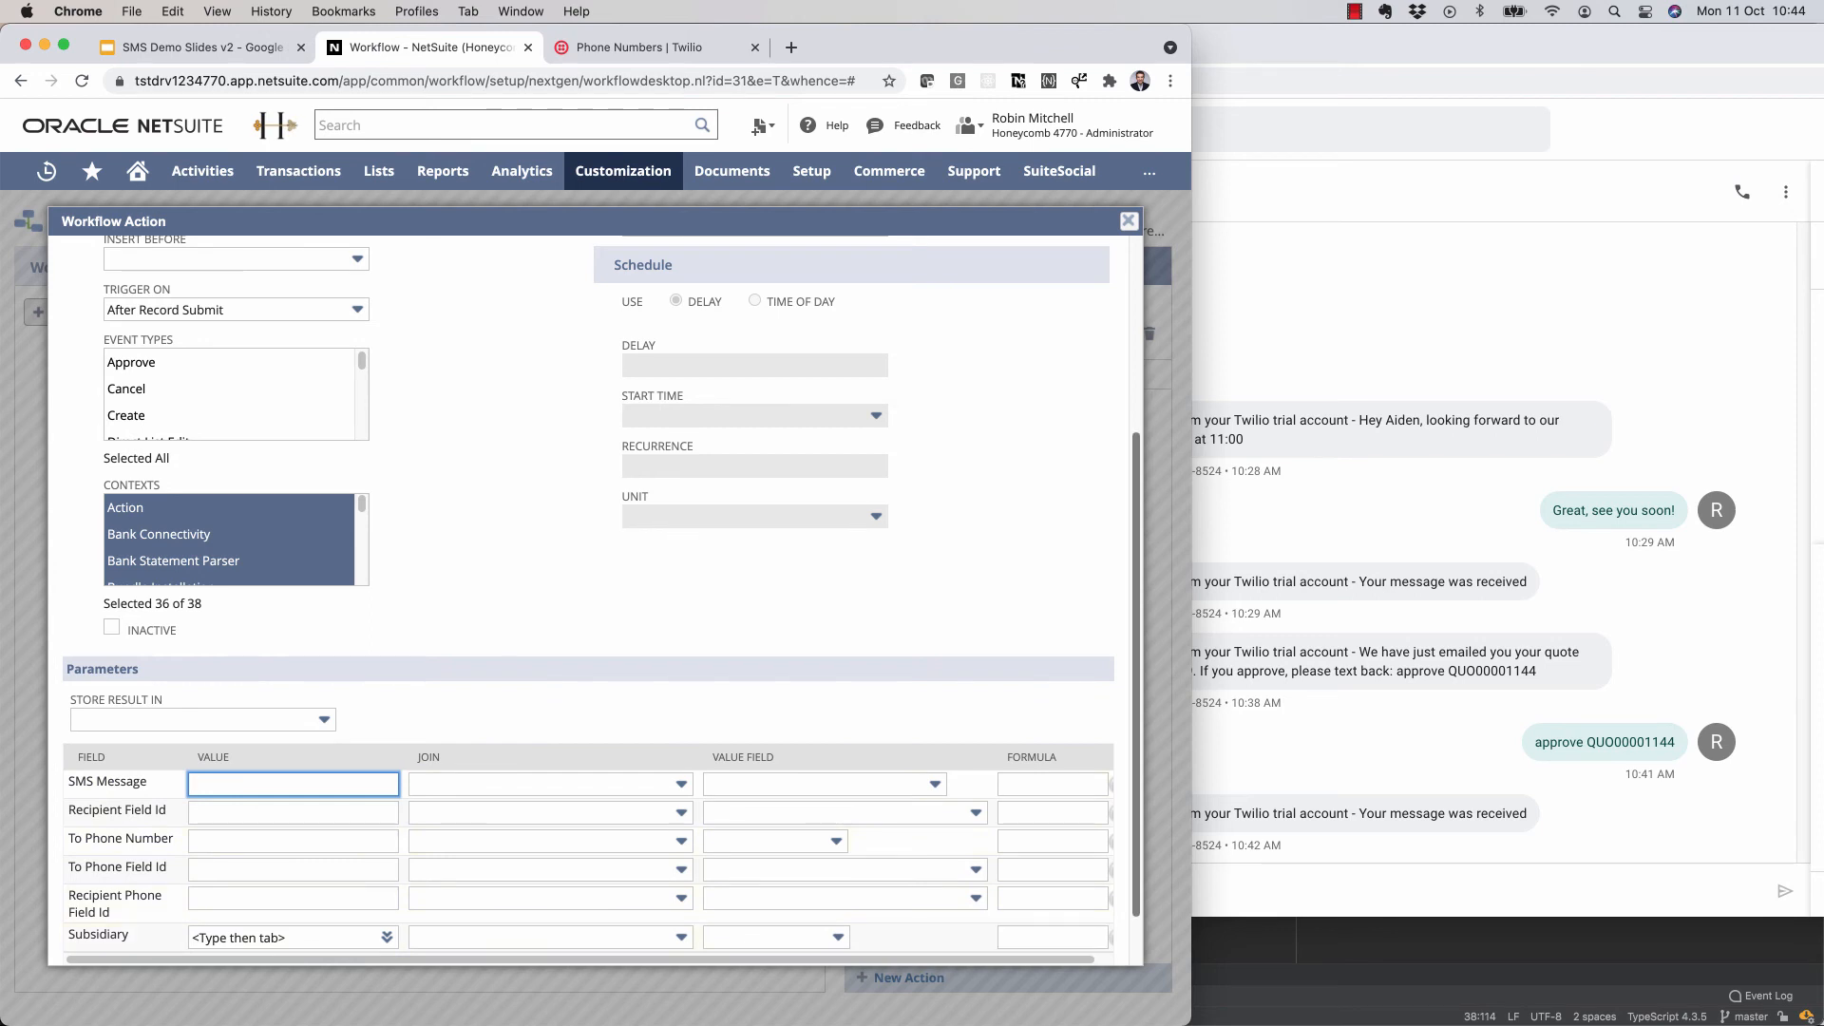
- Paste and edit the 'Your order … has shipped. Woohoo!' formula as the SMS Message
left_click(1052, 785)
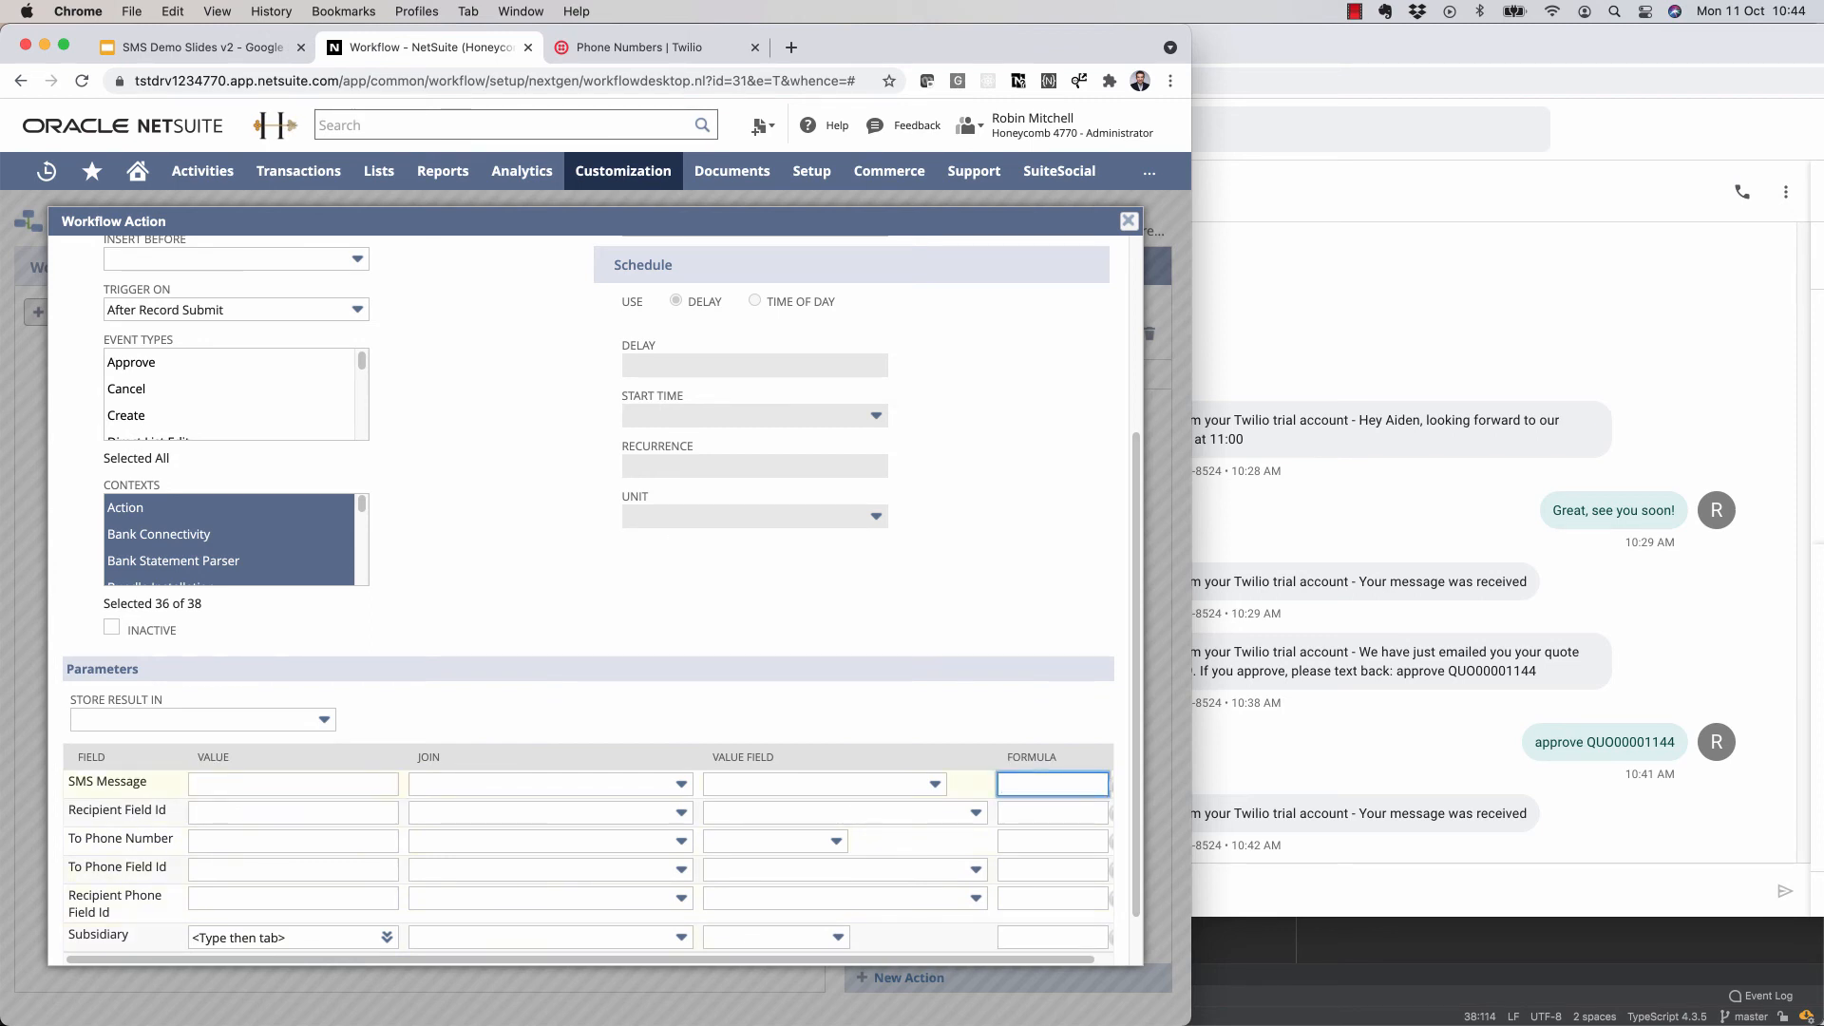
key("super+v")
key("super+Left")
key("Right")
key("Right")
key("Right")
key("Right")
key("Right")
key("Right")
key("Right")
key("Right")
key("Right")
key("Right")
key("Right")
key("Right")
key("Right")
key("Right")
key("Right")
key("Right")
key("Left")
key("Left")
key("Left")
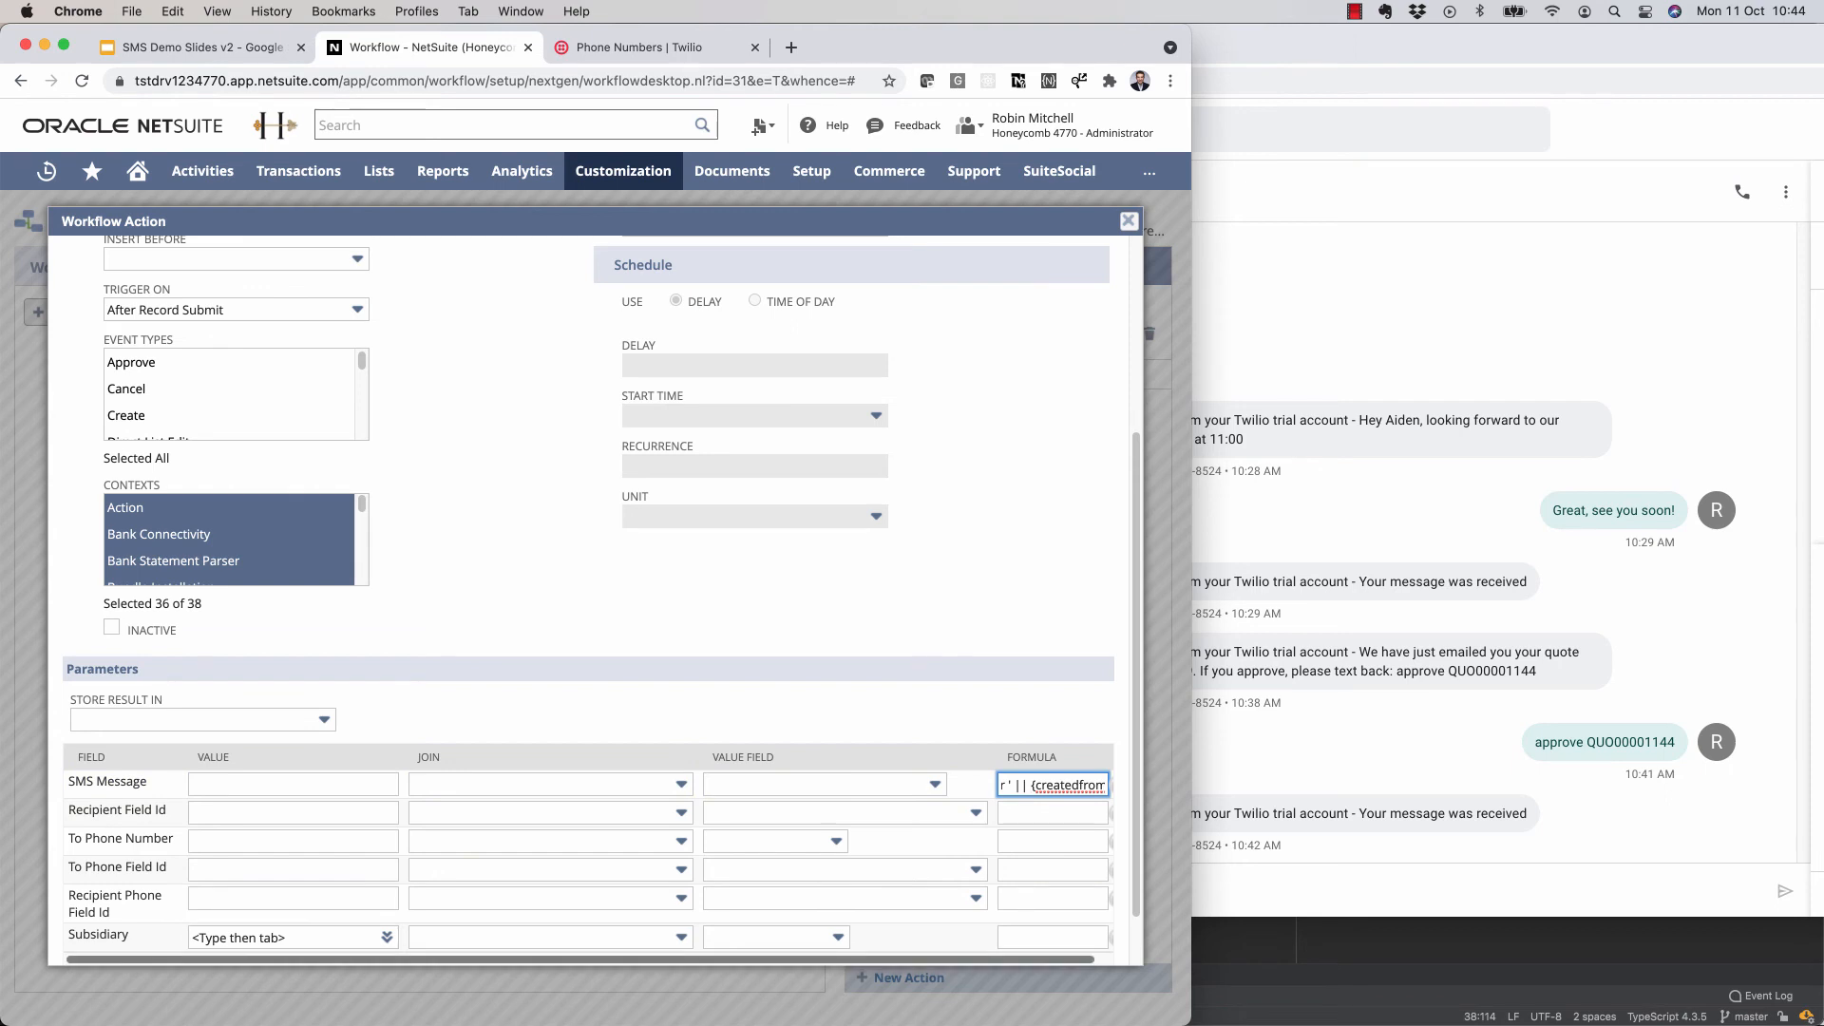
left_click_drag(1053, 959, 1071, 960)
left_click(1102, 785)
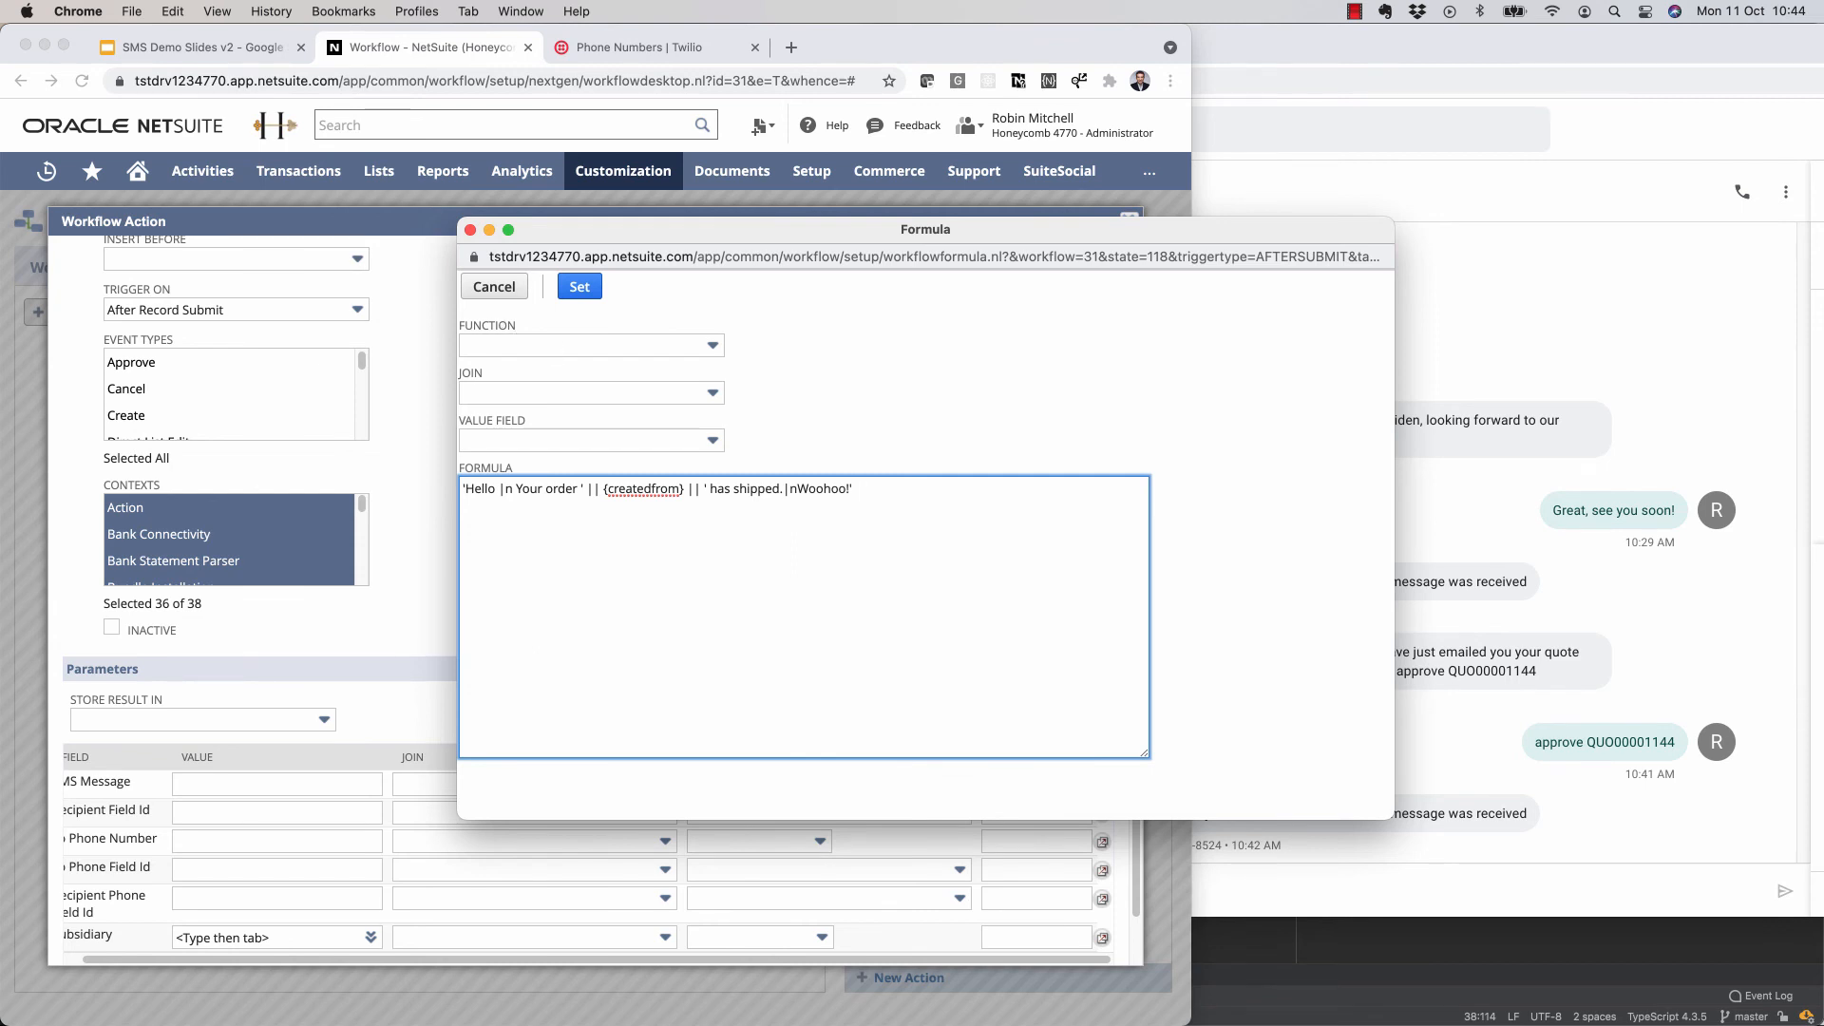
left_click(579, 287)
scroll(293, 746, "down", 2)
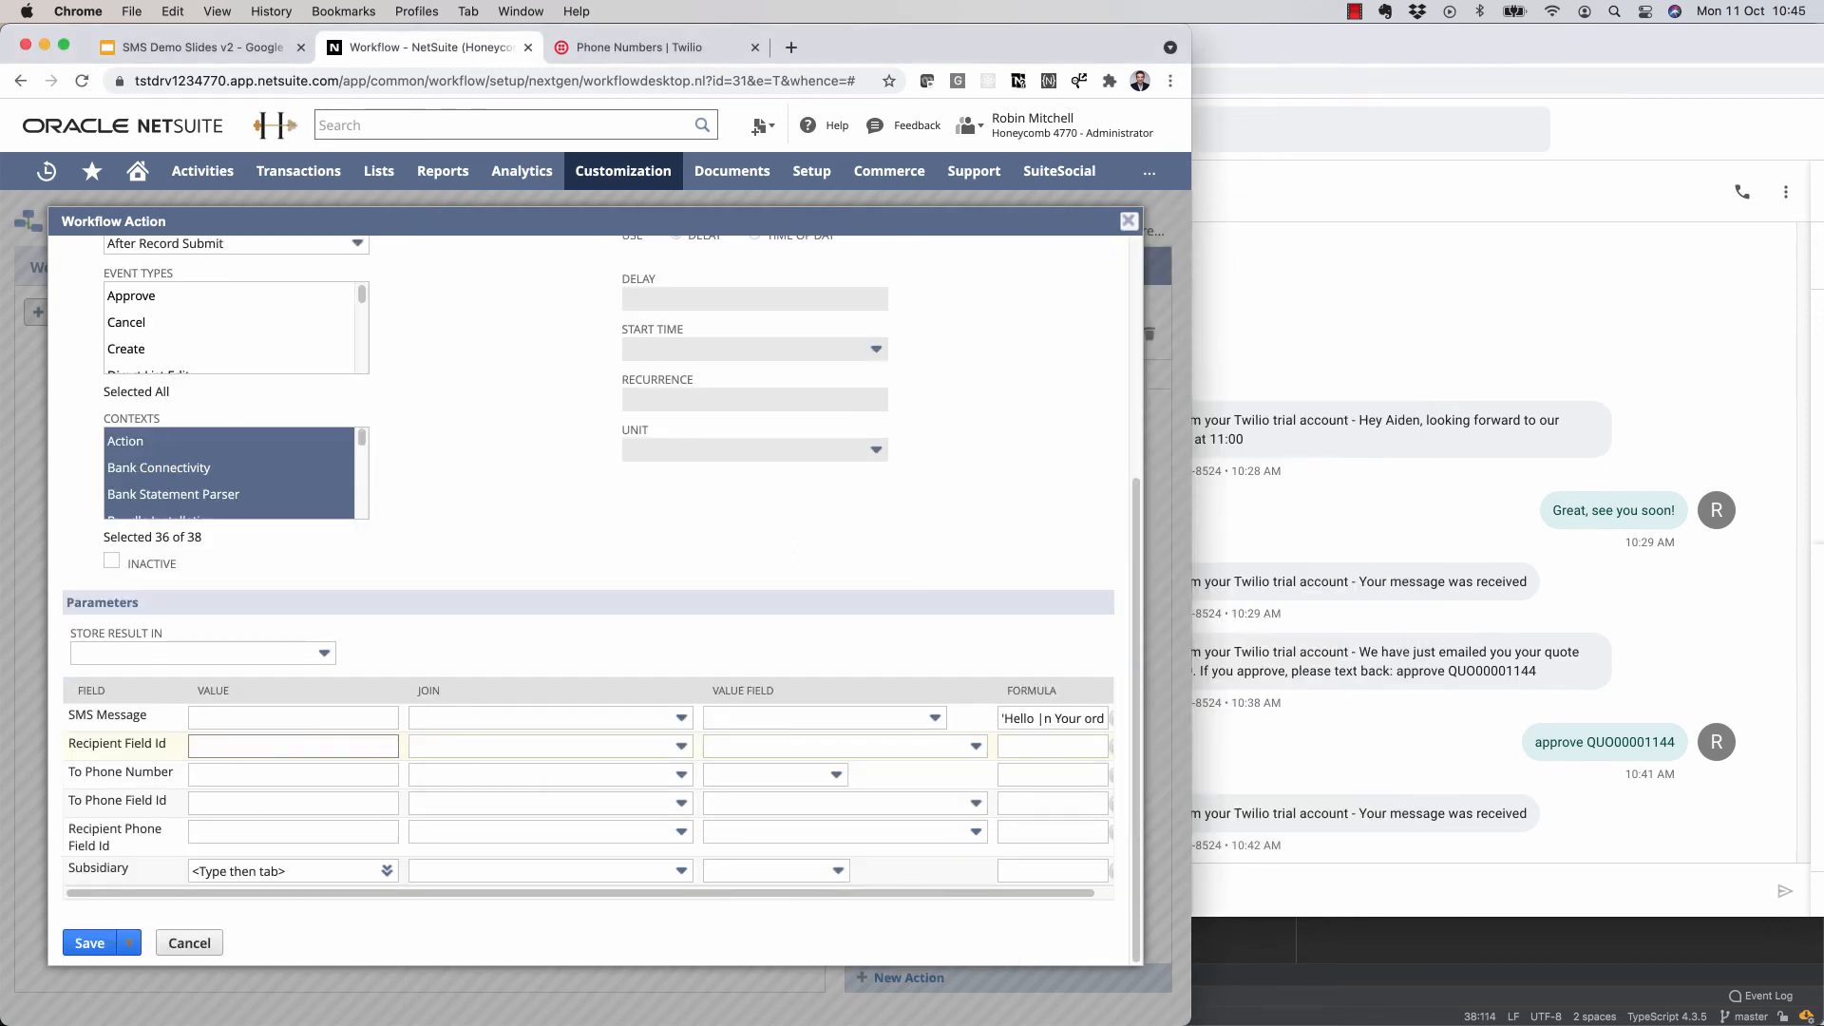
- Set Recipient Field Id to entity and Subsidiary to Subsidiary (Main), then save the action
left_click(294, 746)
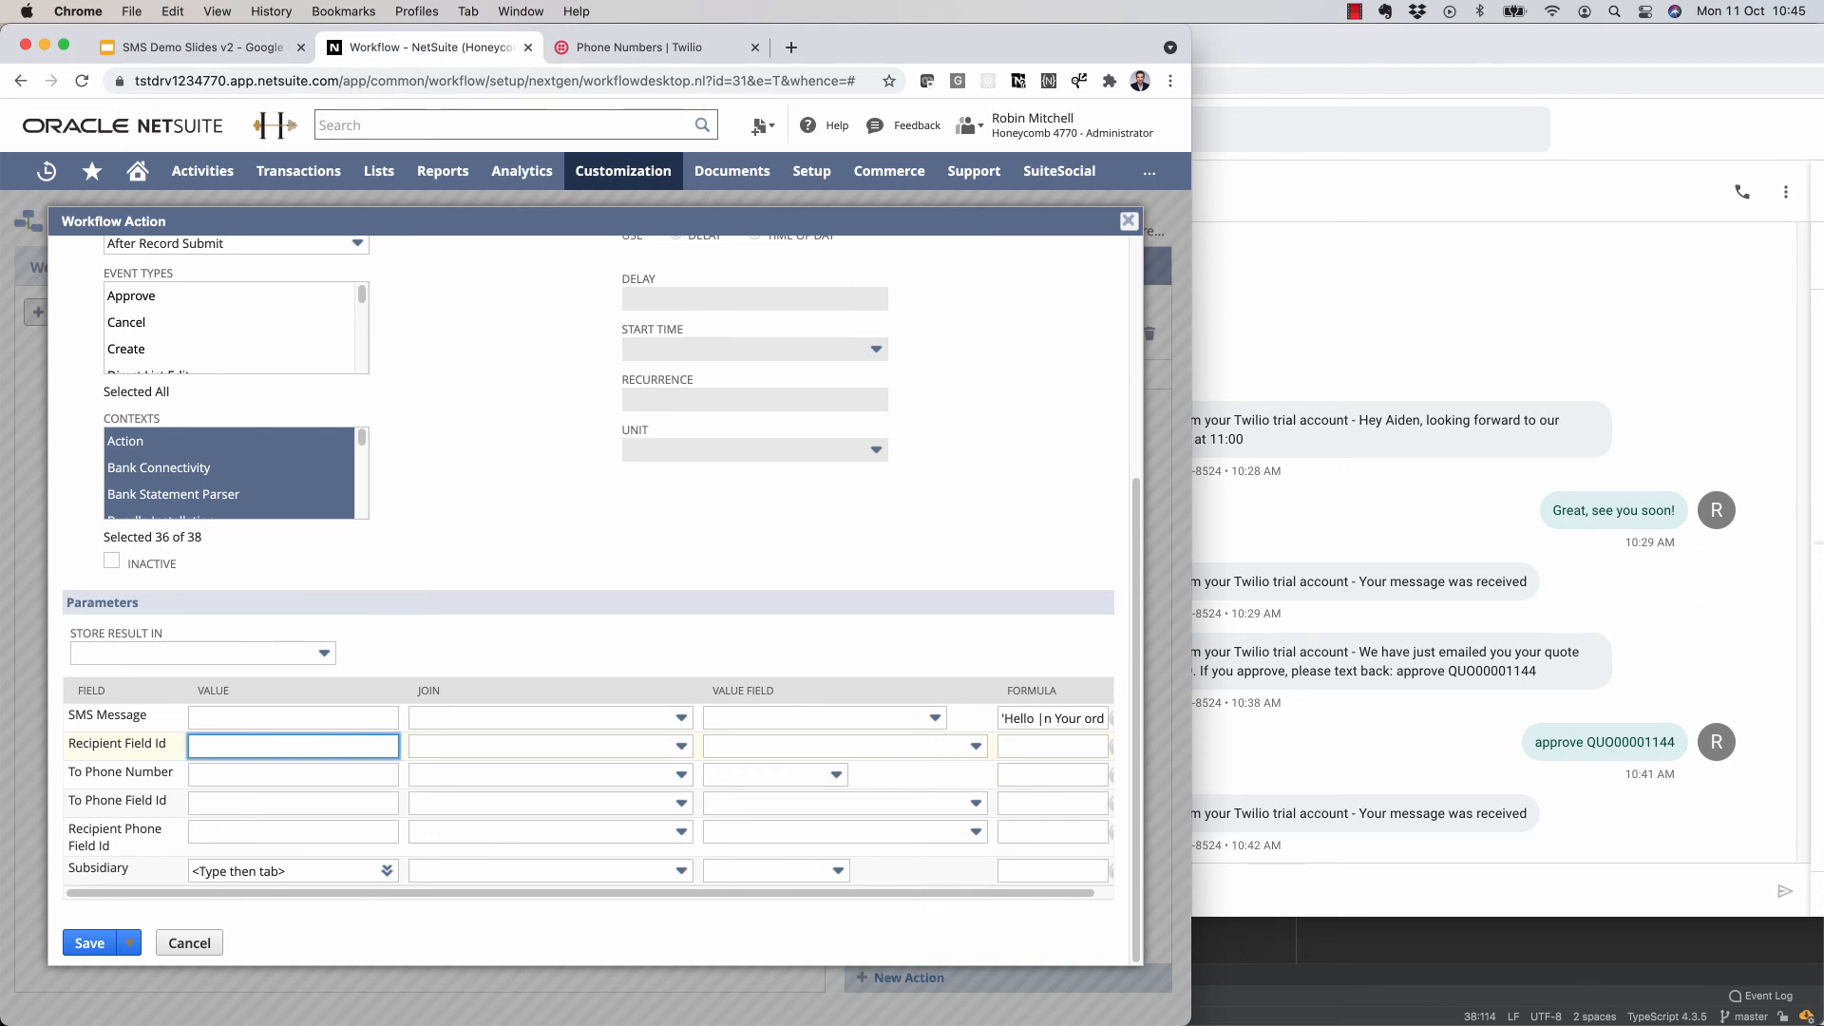
type("entity")
left_click(838, 872)
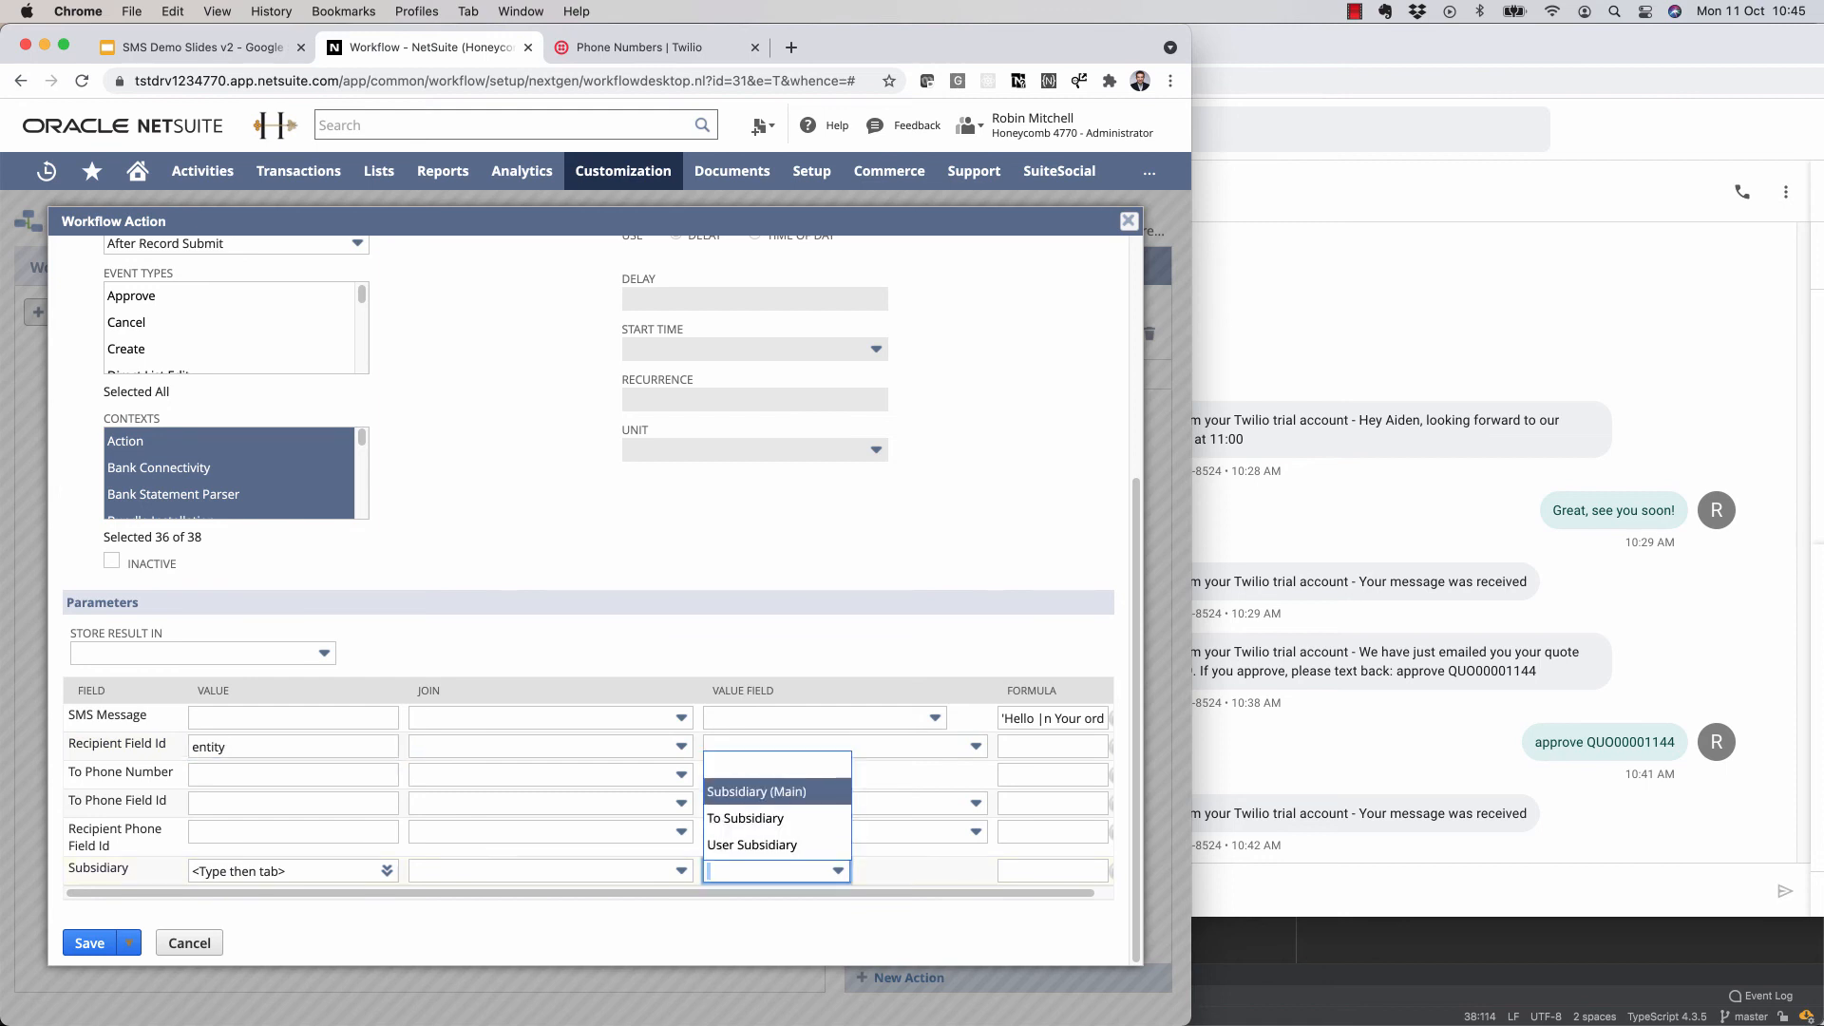
left_click(763, 793)
left_click(90, 943)
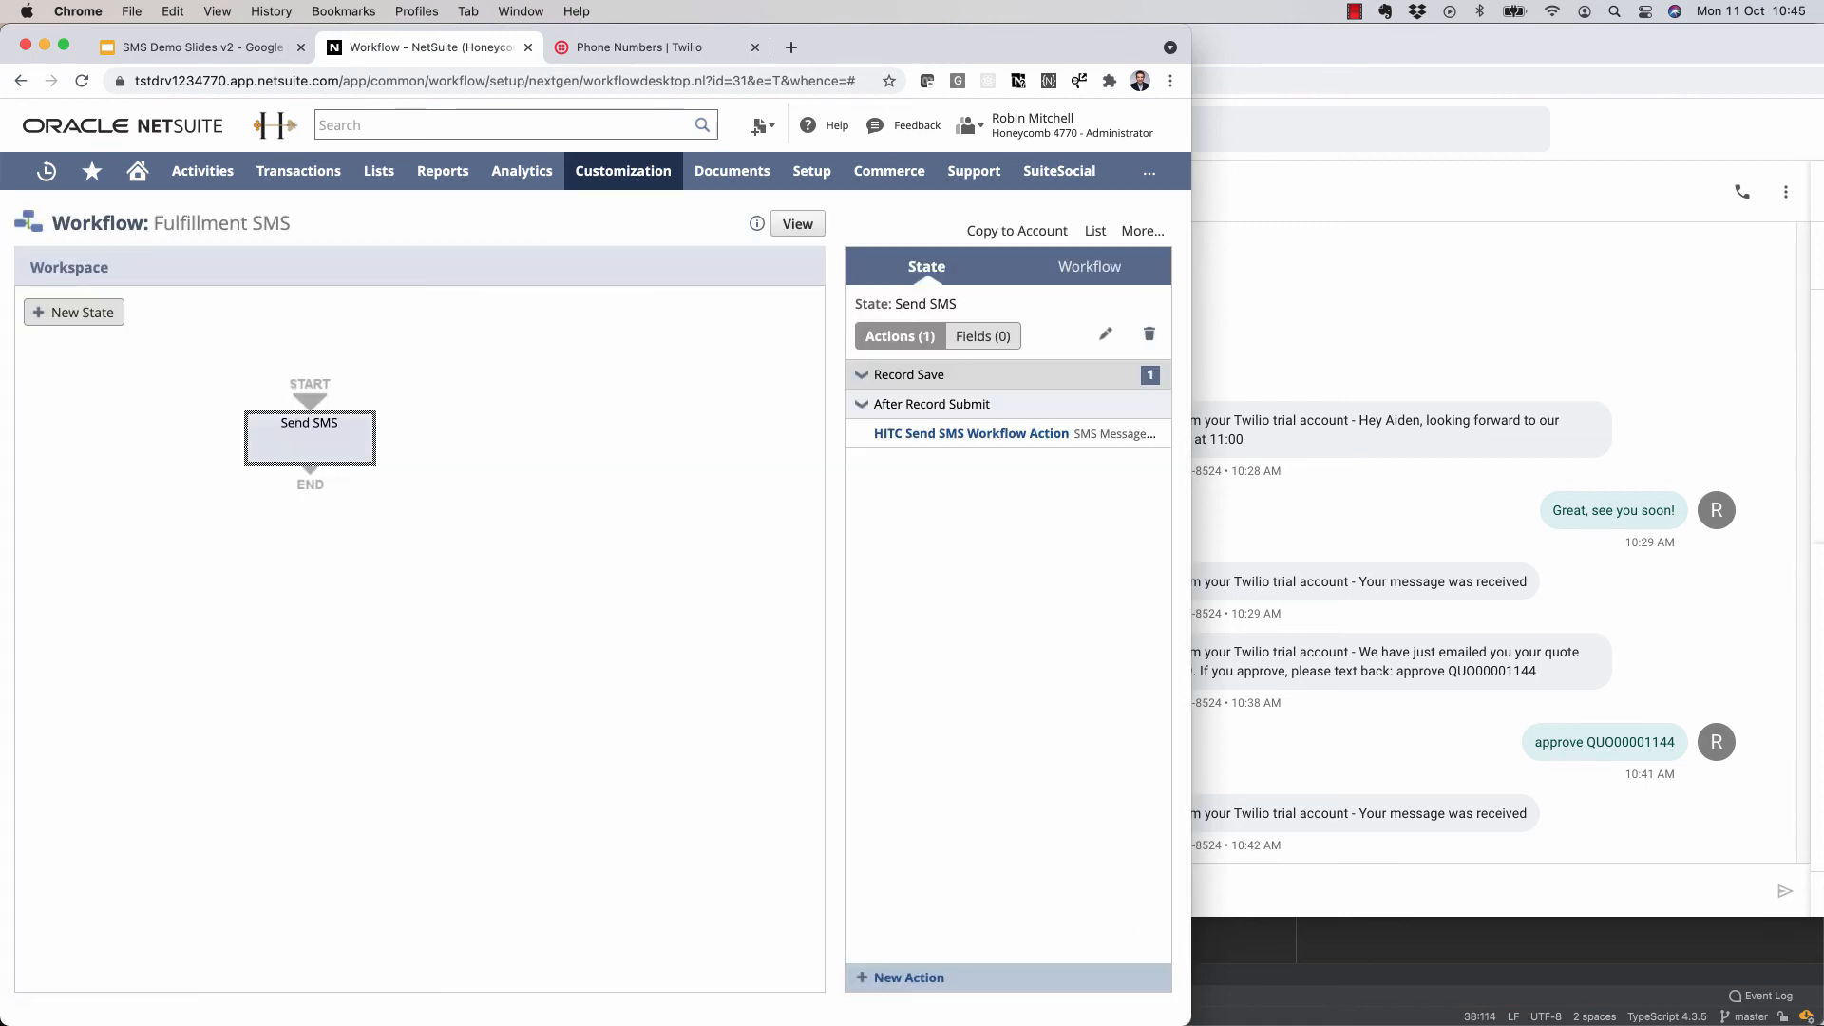
- Open Fulfill Orders in a new tab and start fulfilling the Star Structural sales order
mouse_move(298, 171)
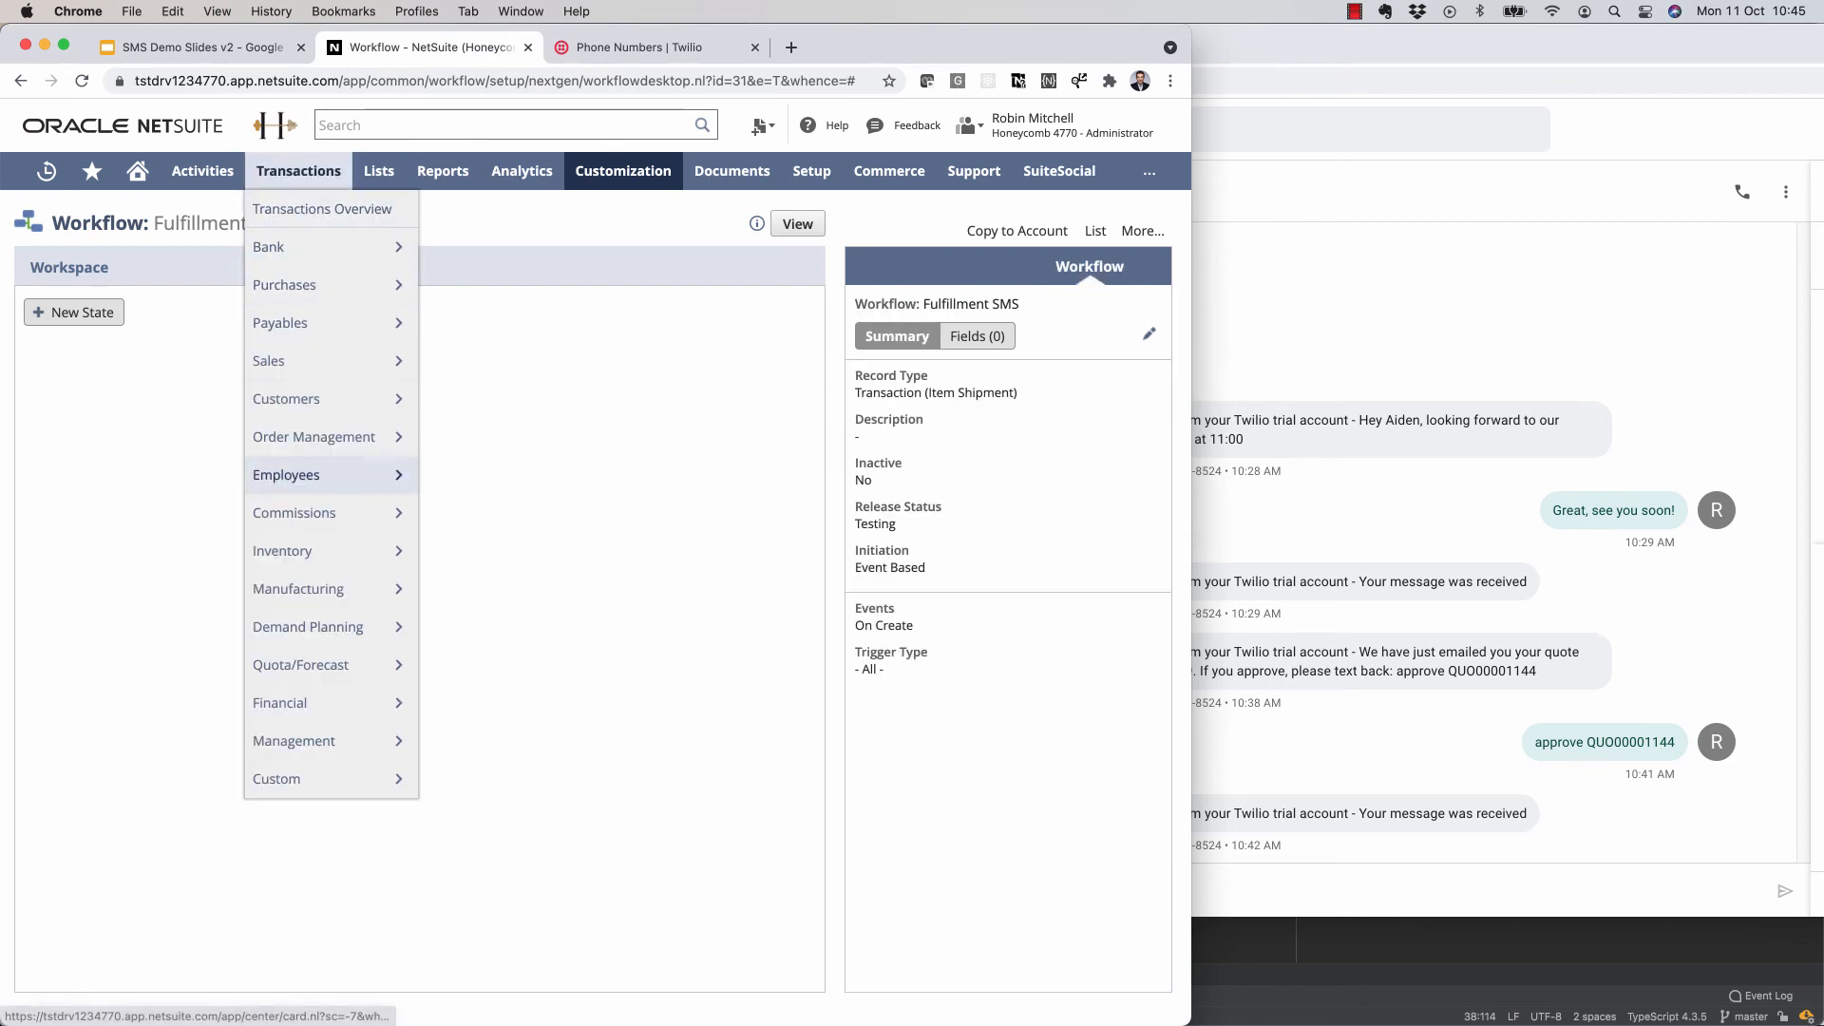
mouse_move(314, 437)
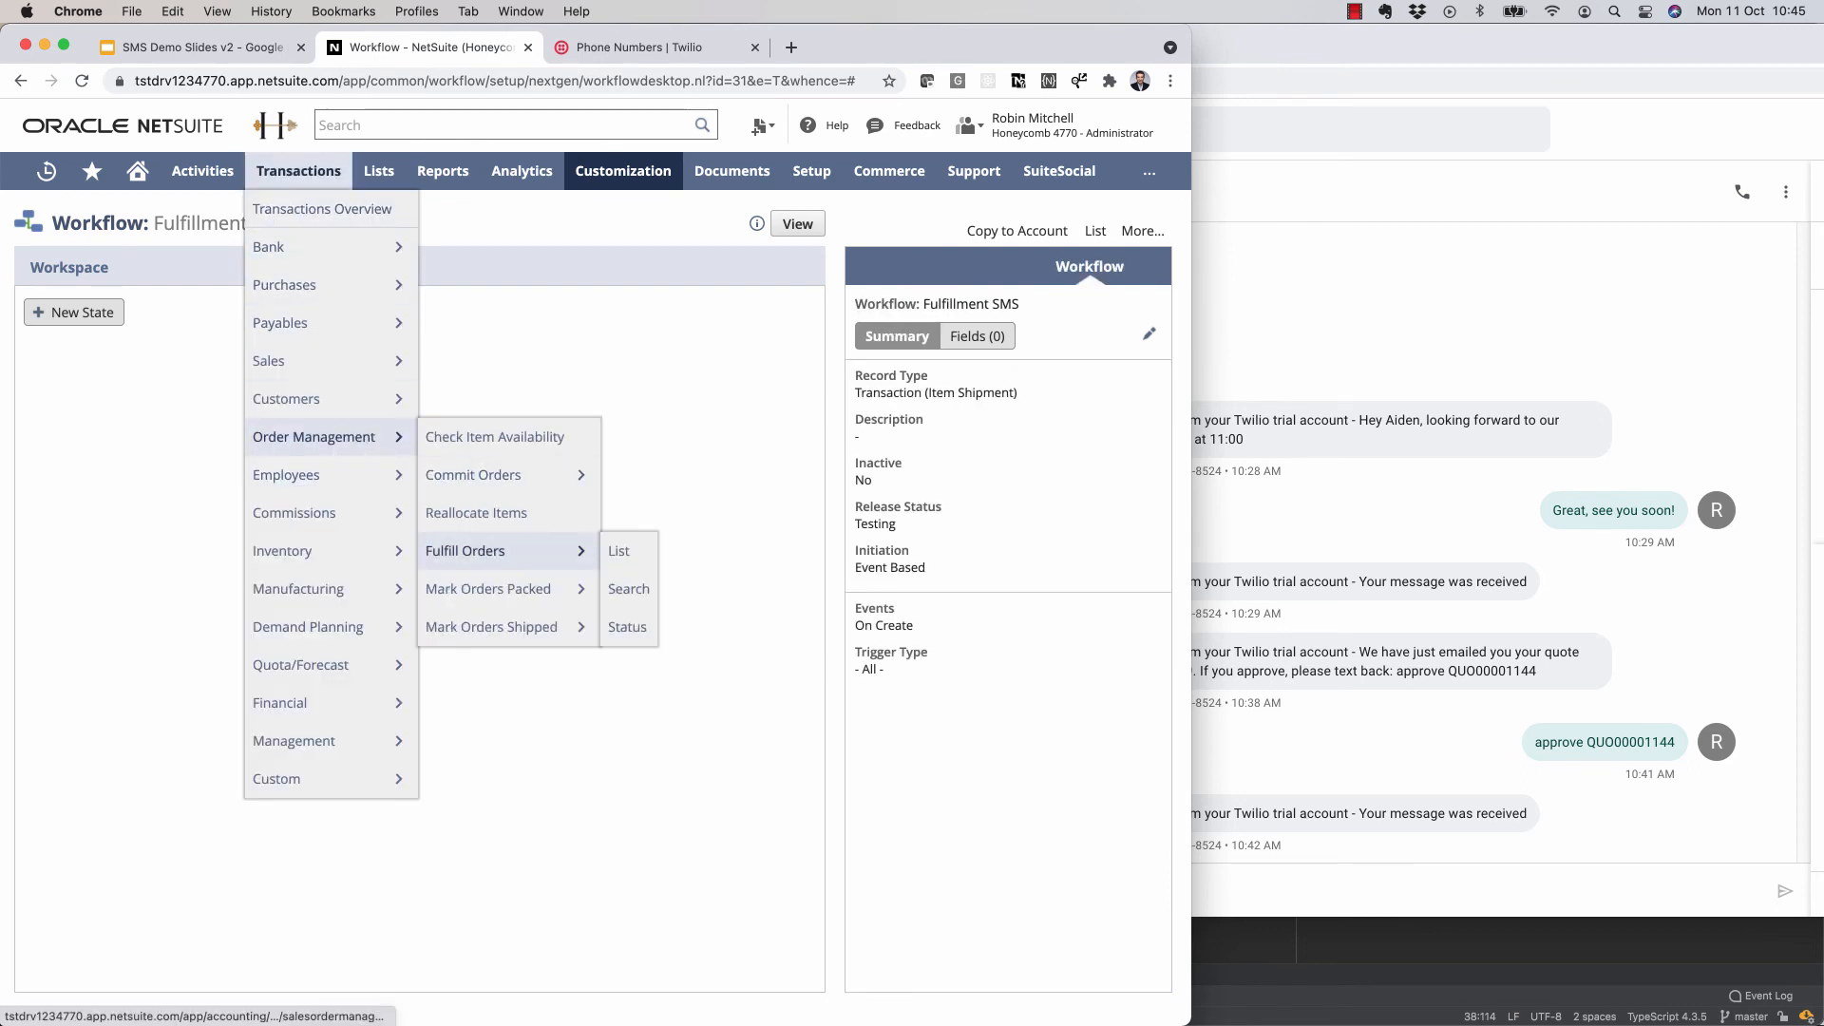
left_click(465, 551, "super")
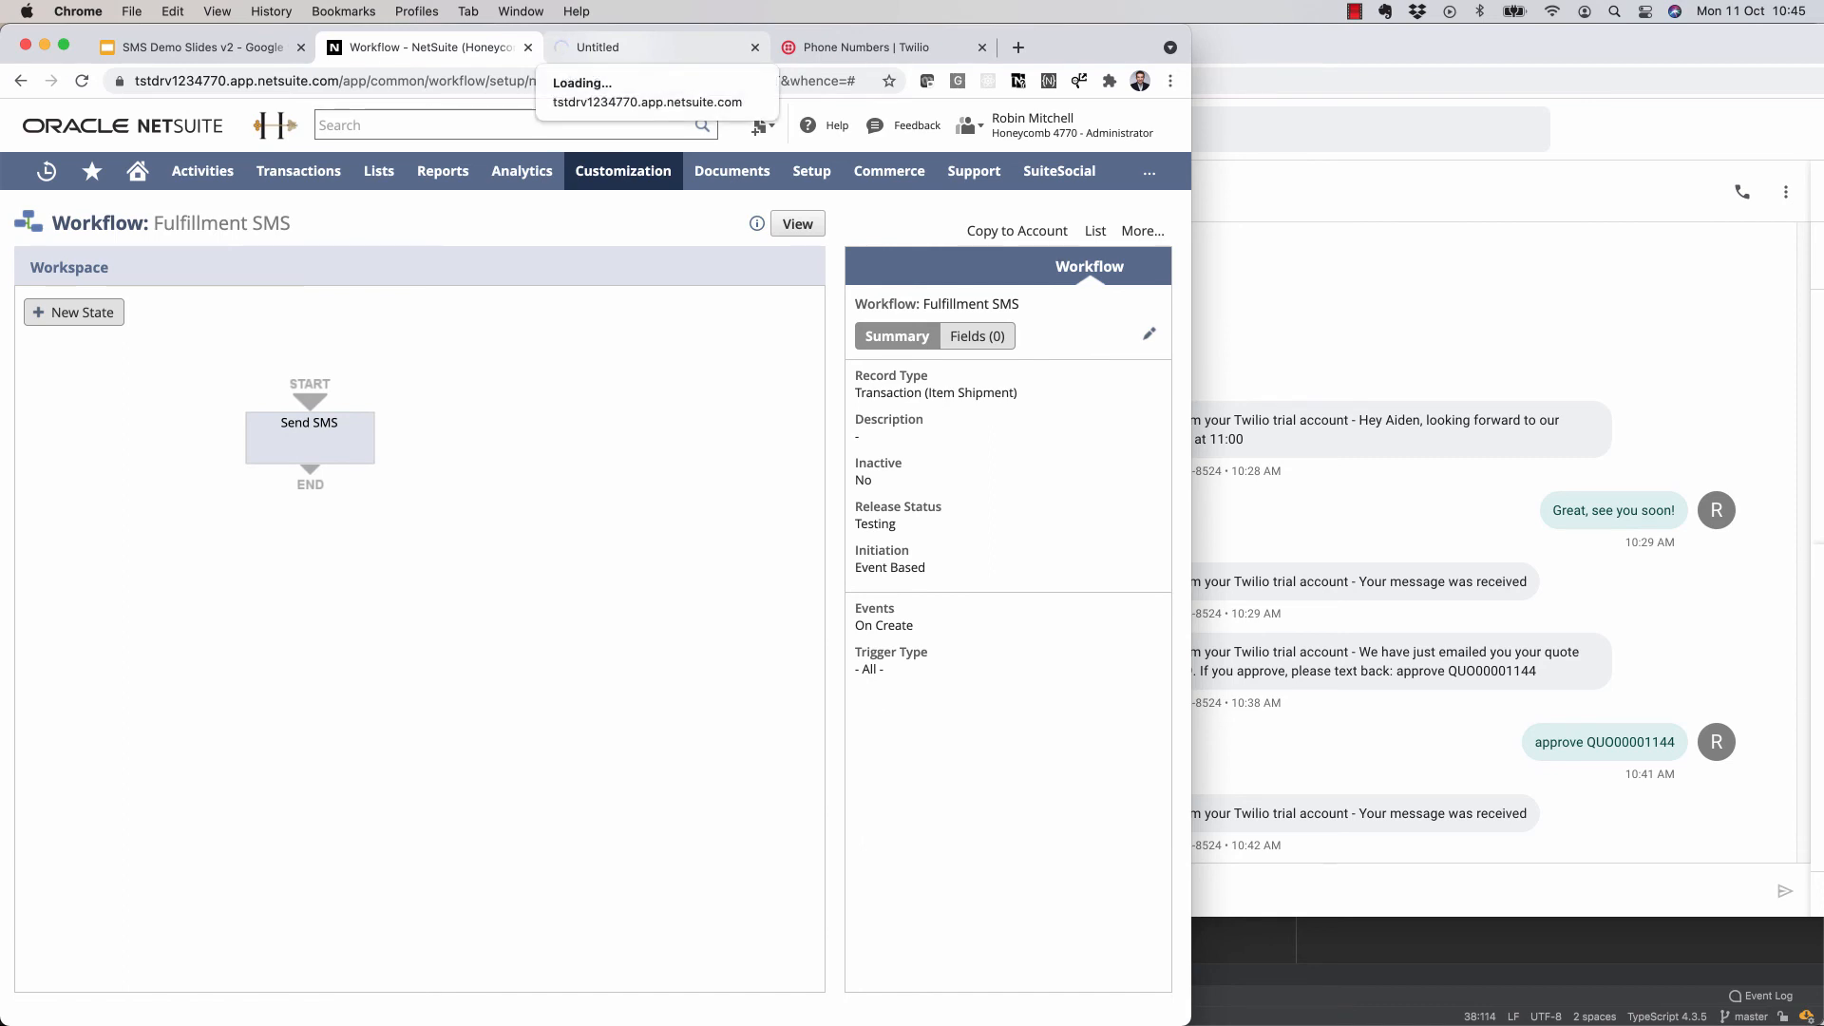
left_click(646, 47)
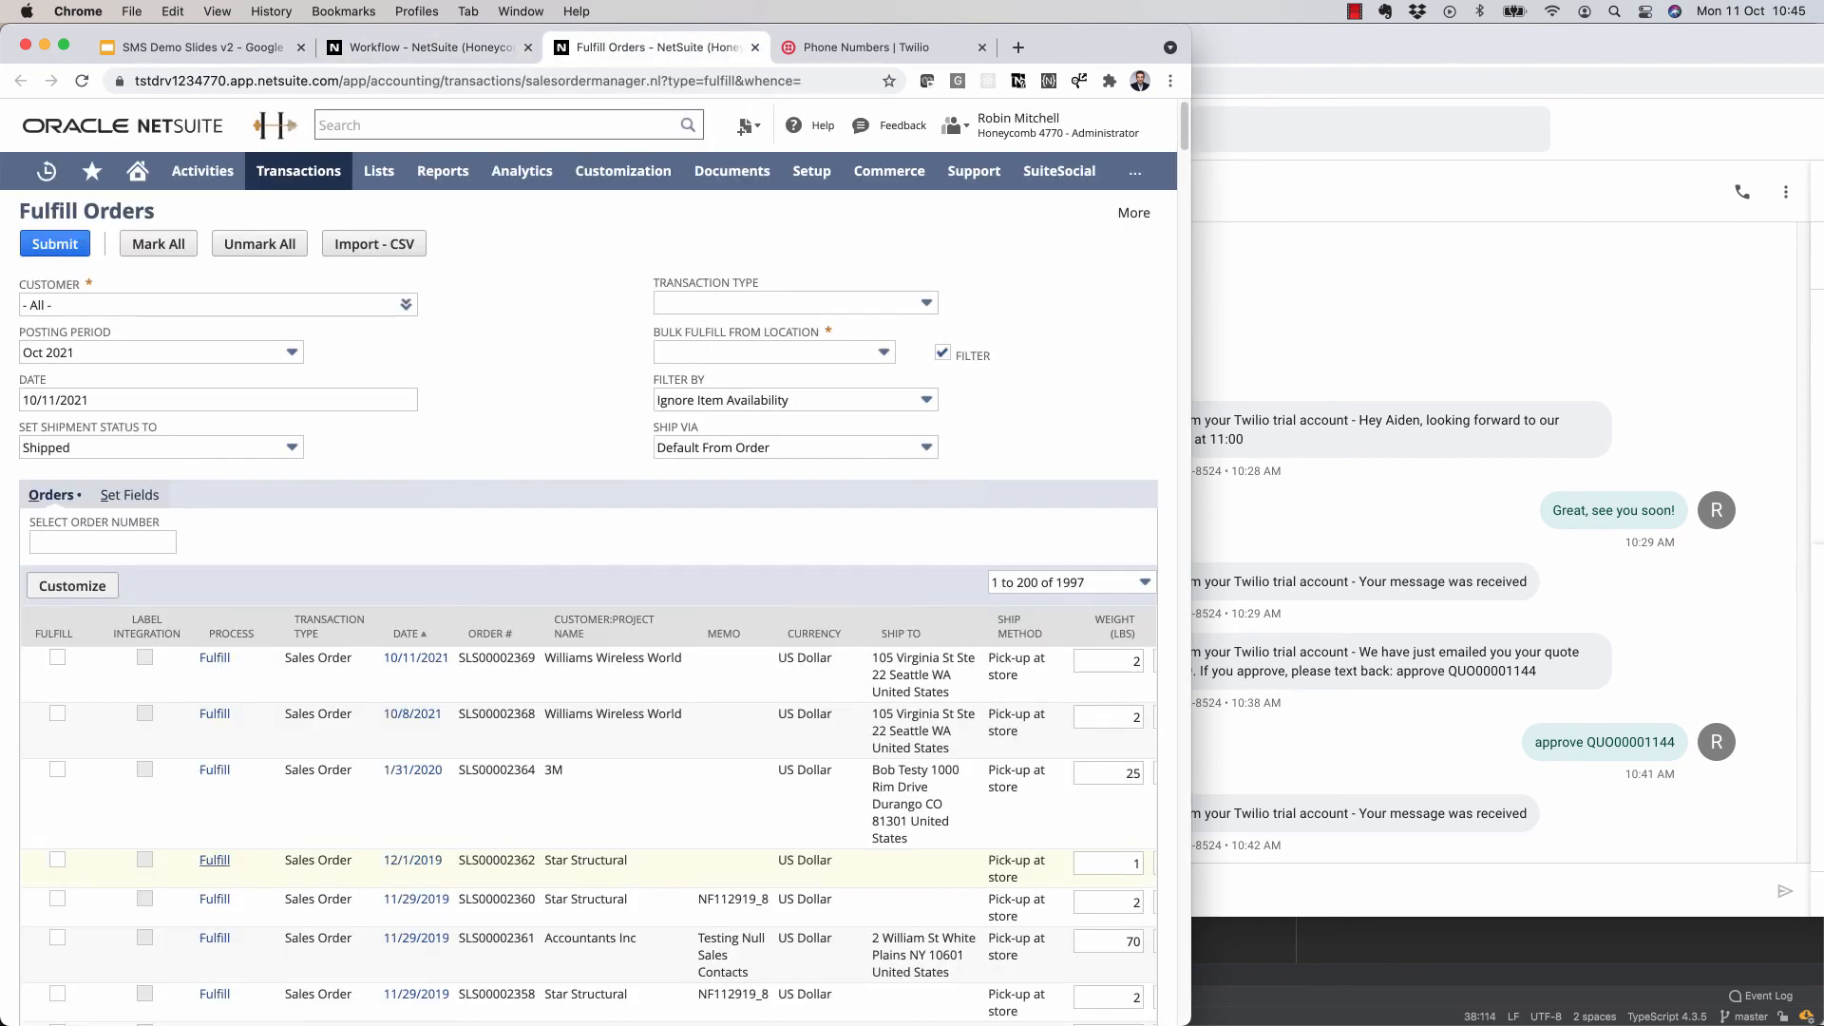
left_click(215, 860, "super")
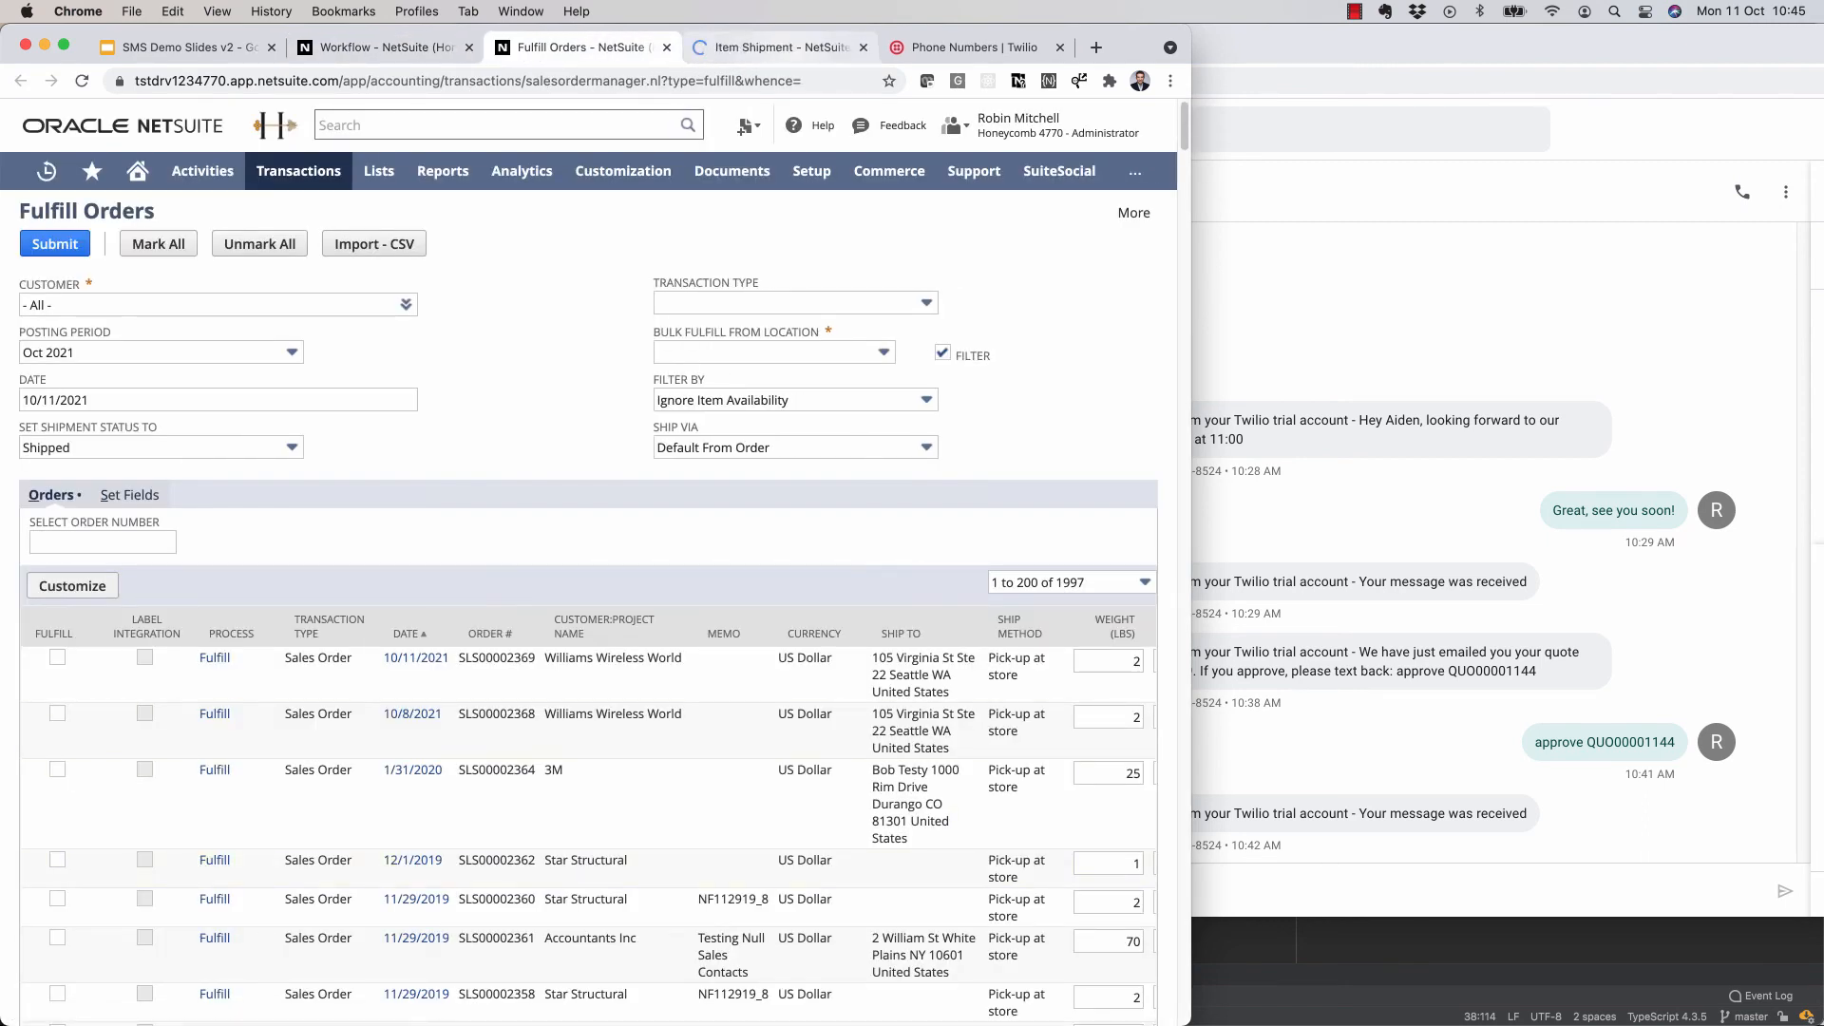
- Ship the item shipment's item from 01: San Francisco and save the shipment
left_click(779, 47)
scroll(594, 746, "right", 4)
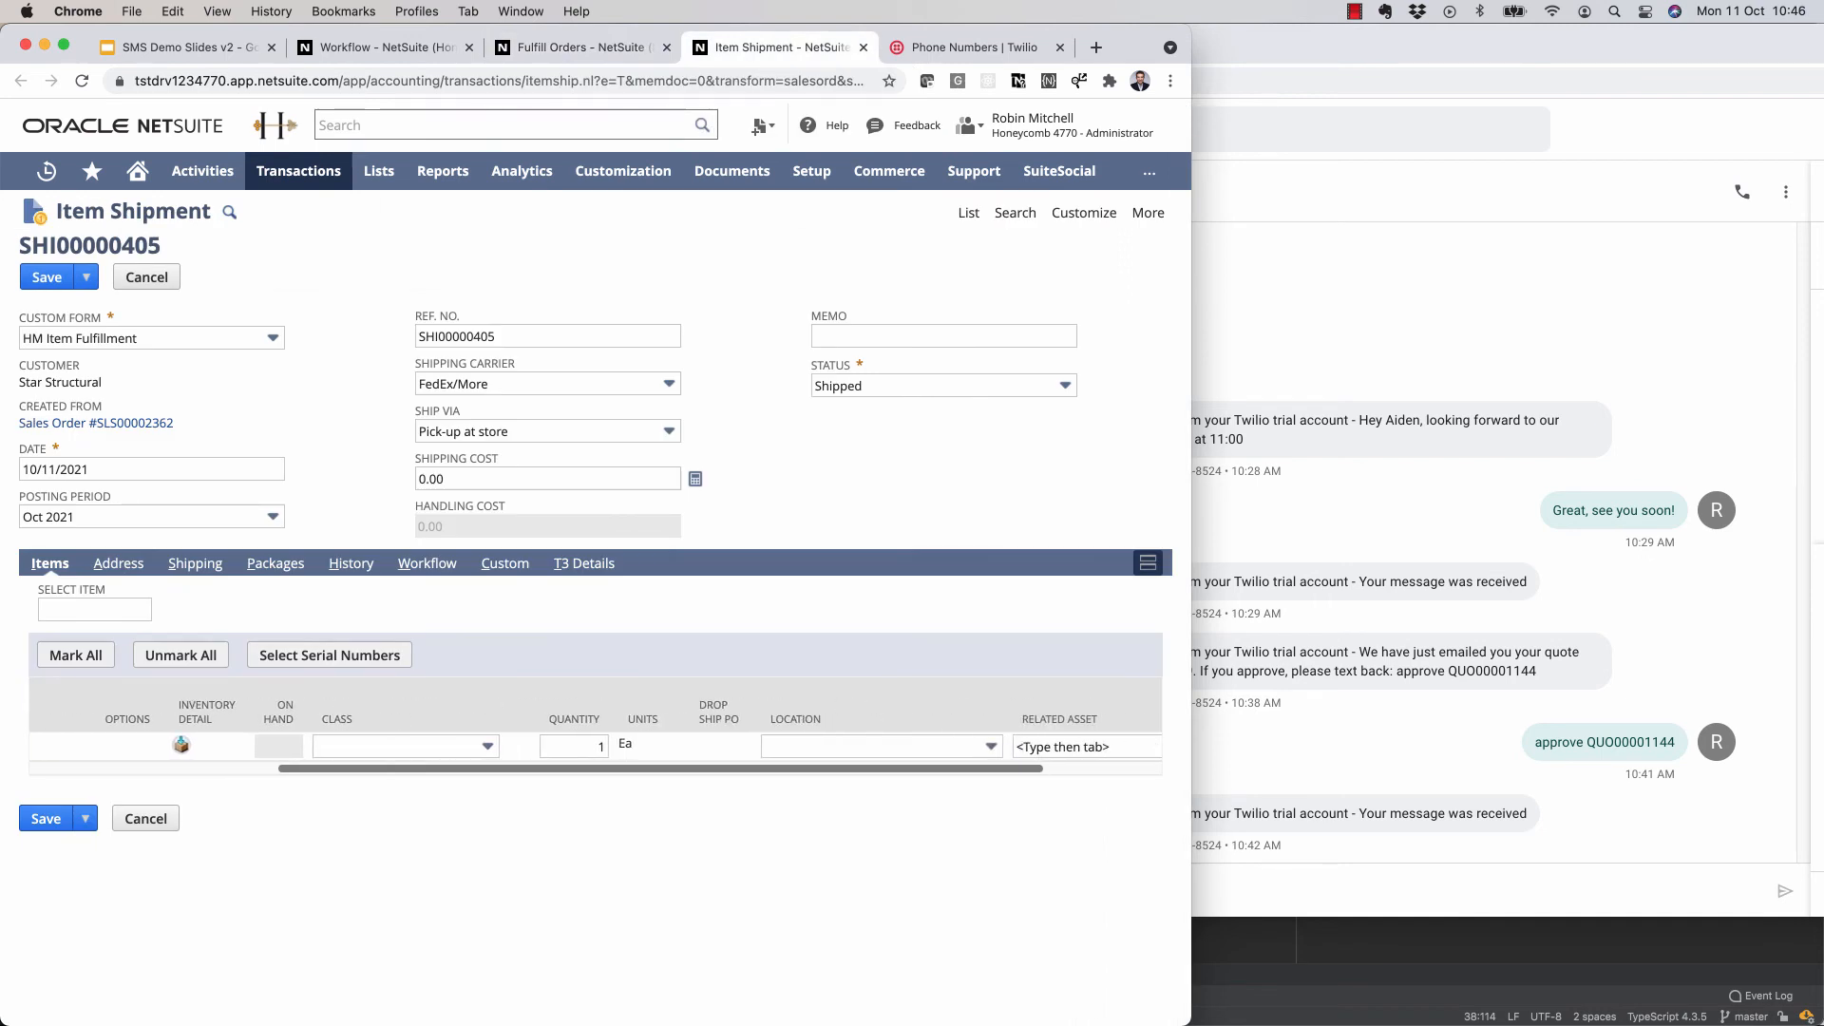
left_click(882, 747)
left_click(836, 799)
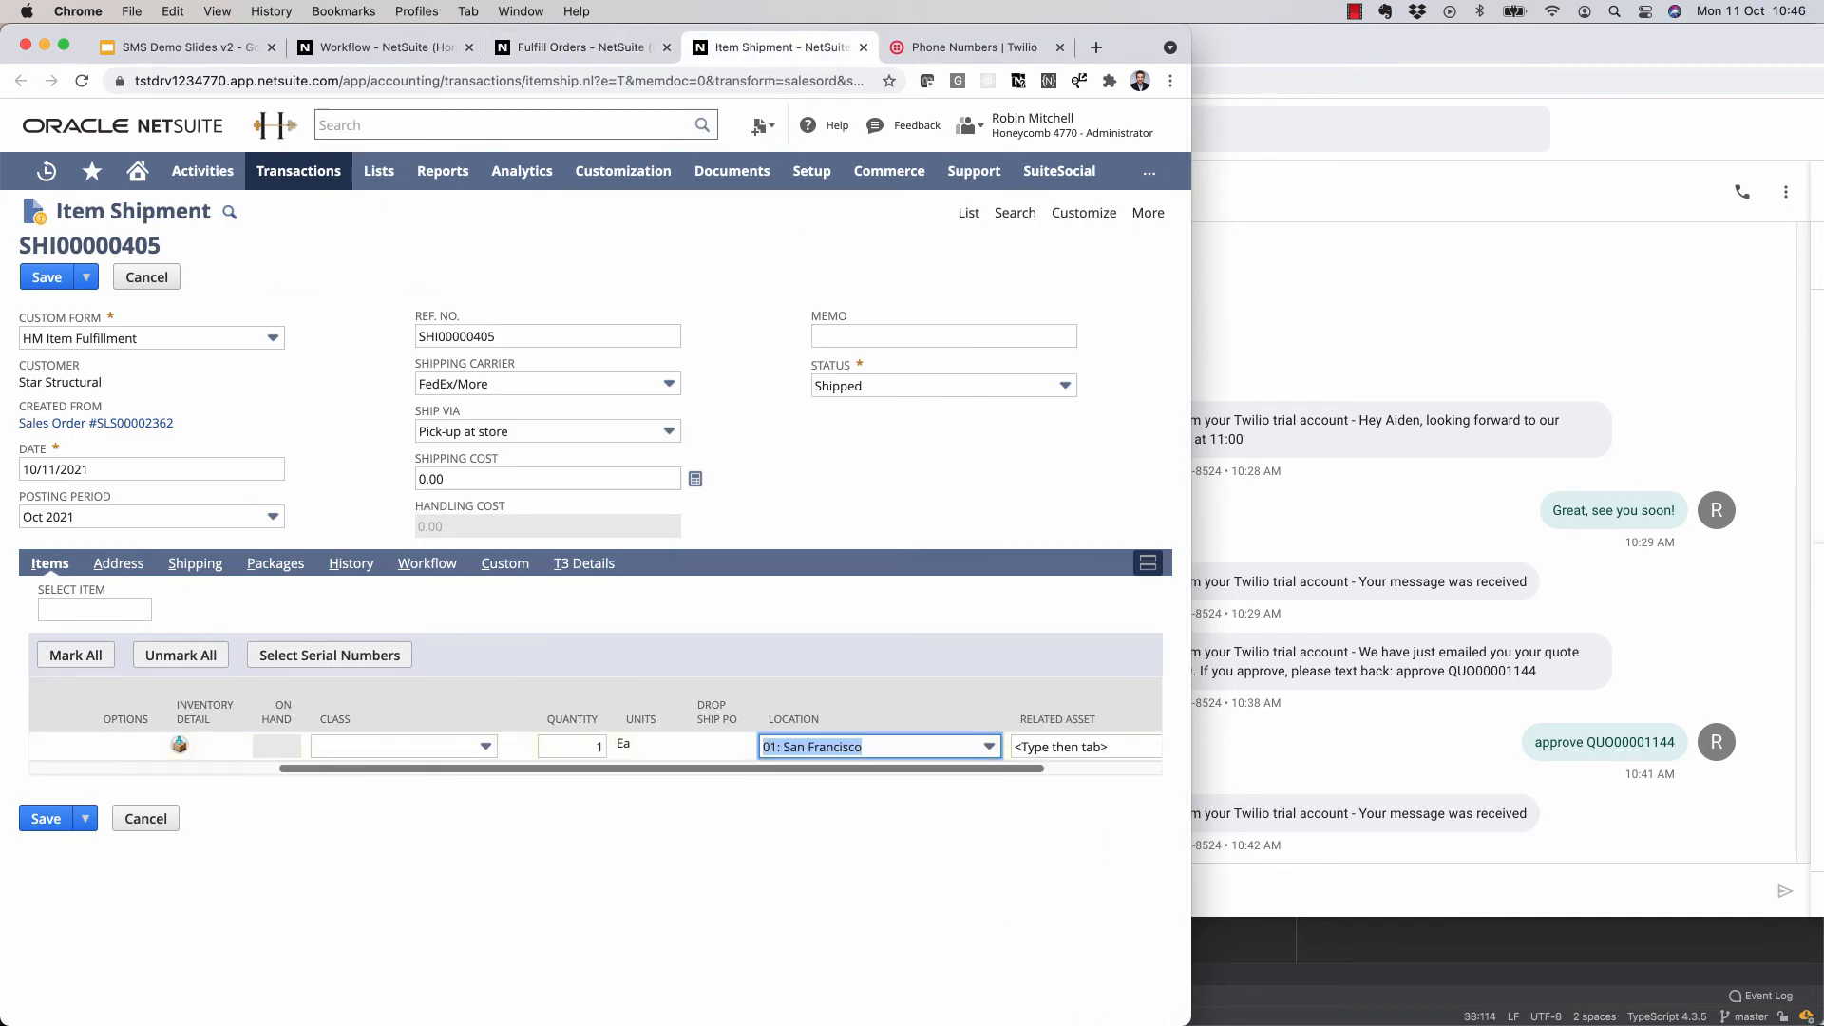
left_click_drag(817, 769, 571, 769)
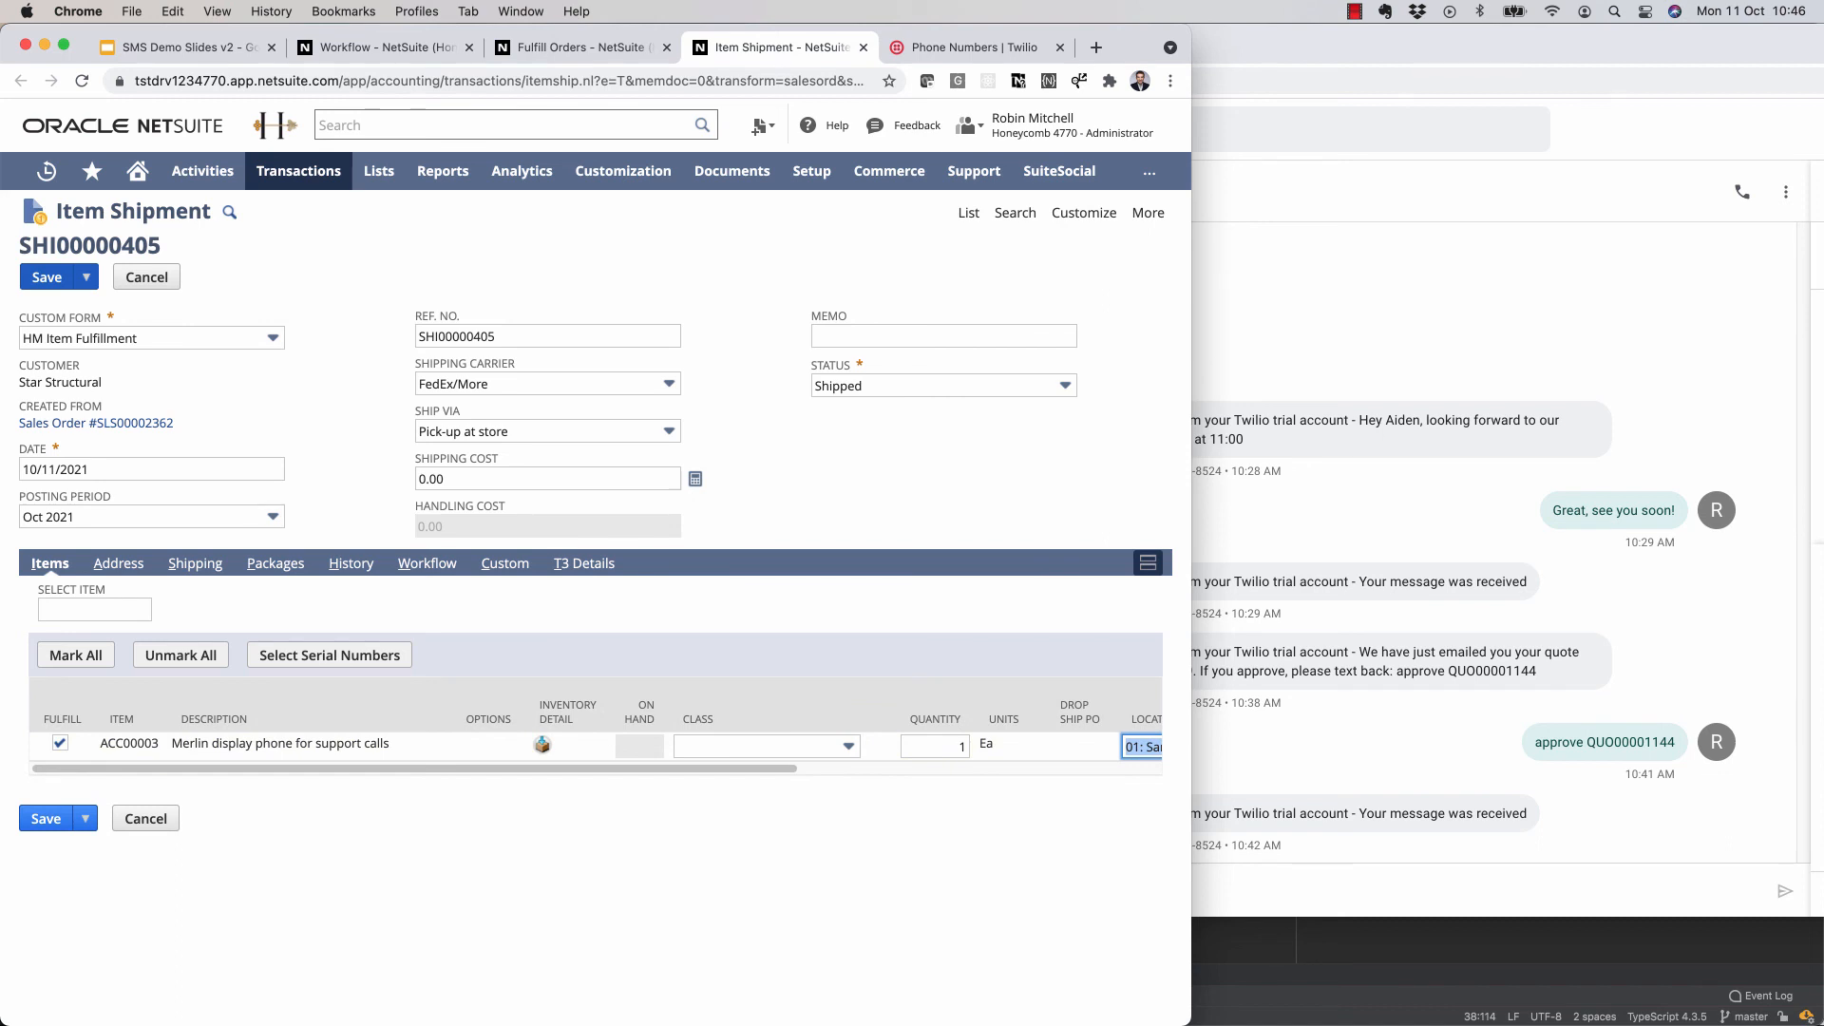
left_click(46, 277)
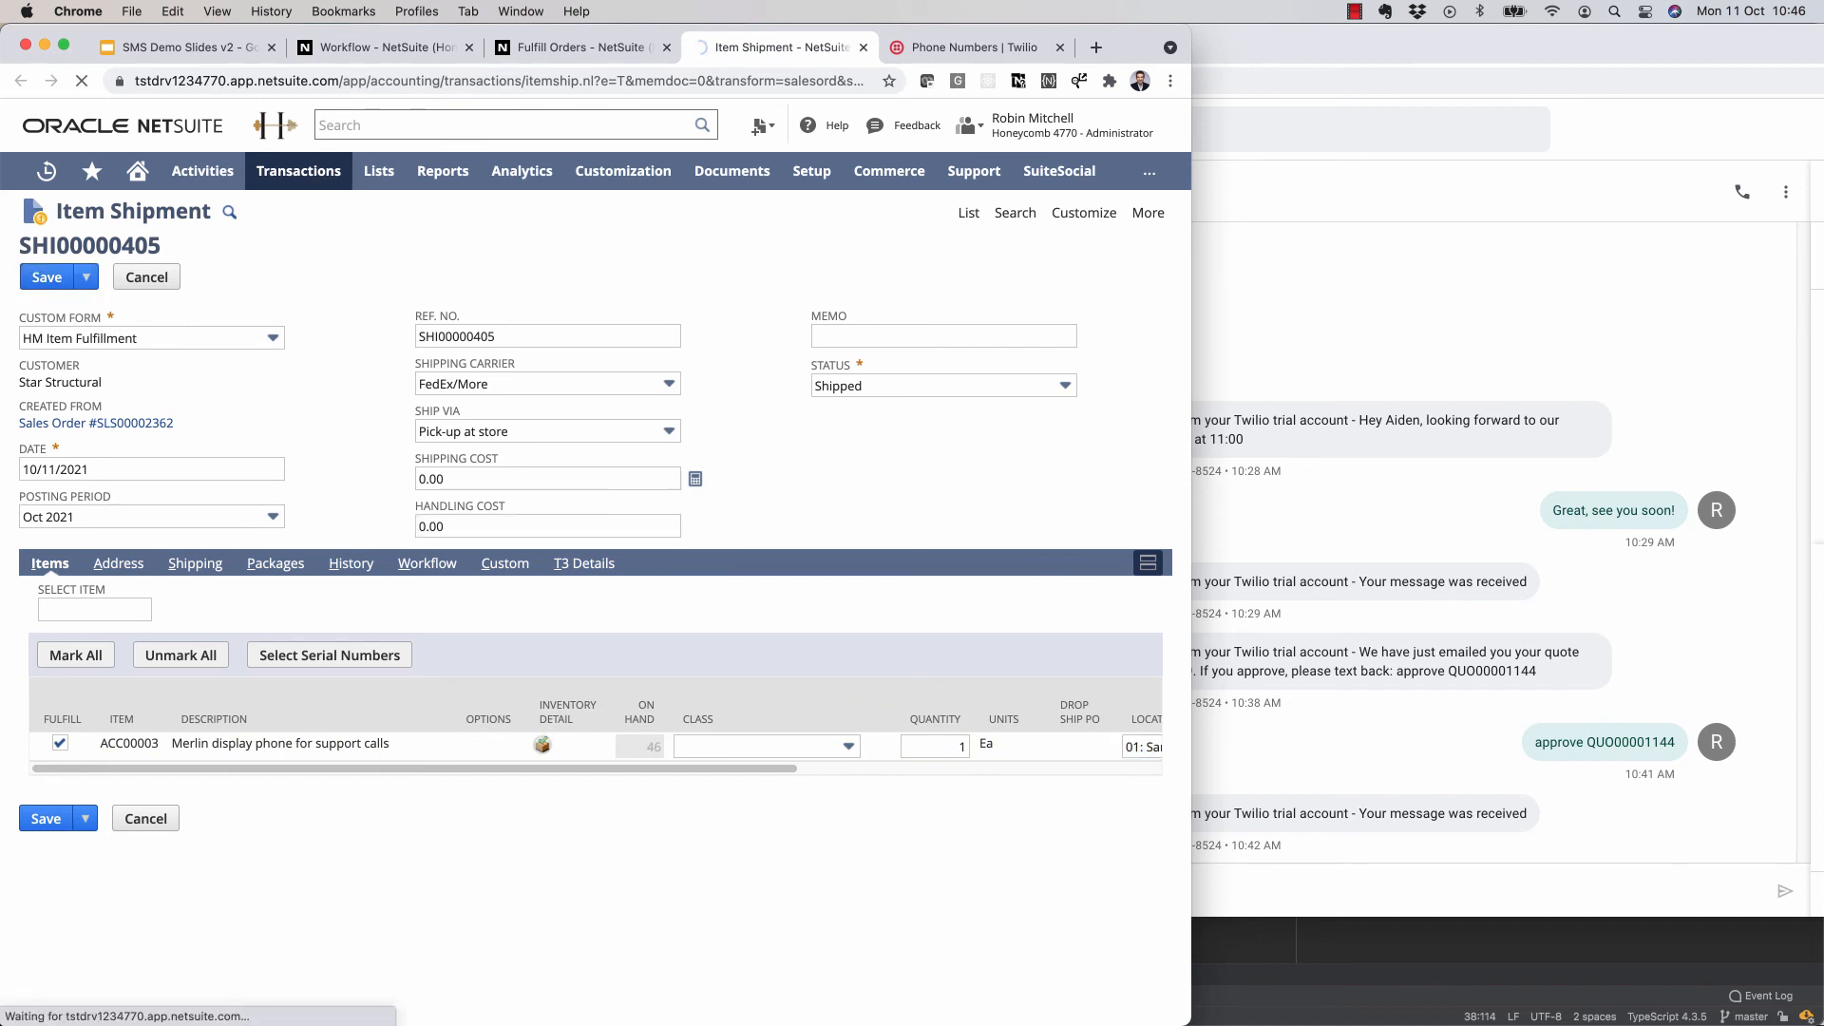
left_click(1368, 594)
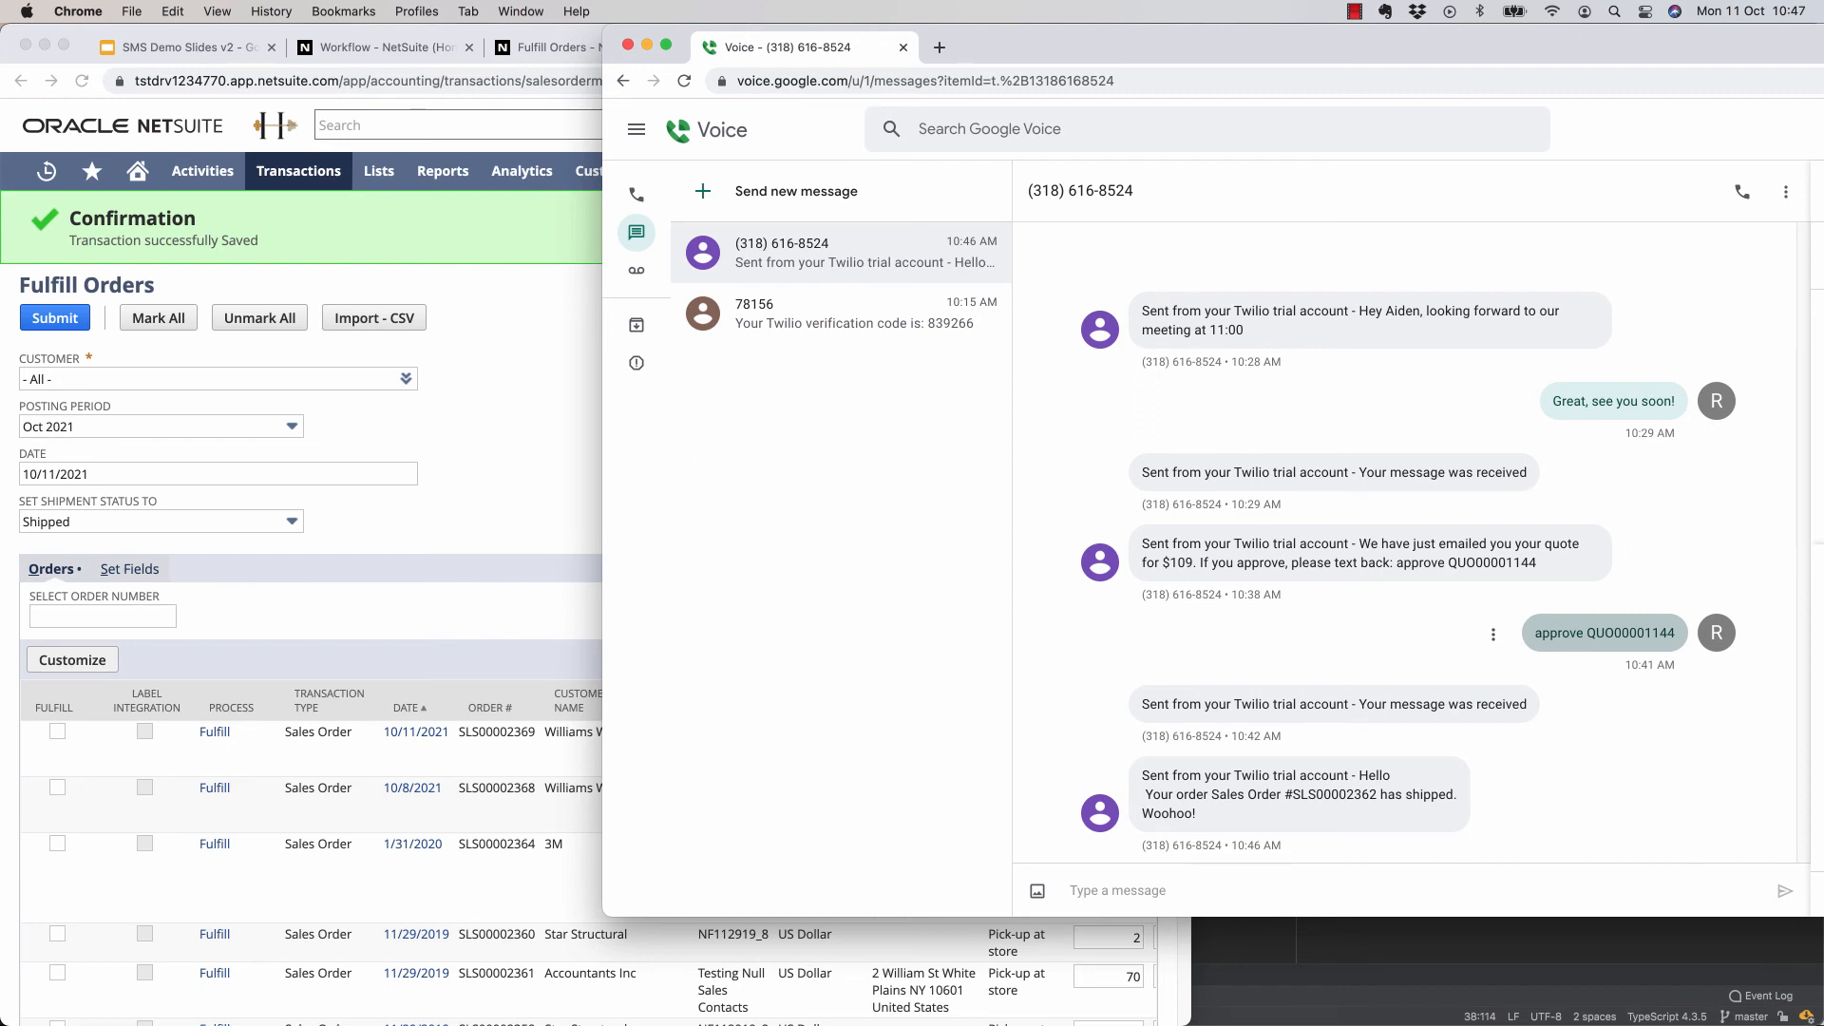
- Read the shipped text in Google Voice, then return to NetSuite's Fulfill Orders page
left_click(103, 617)
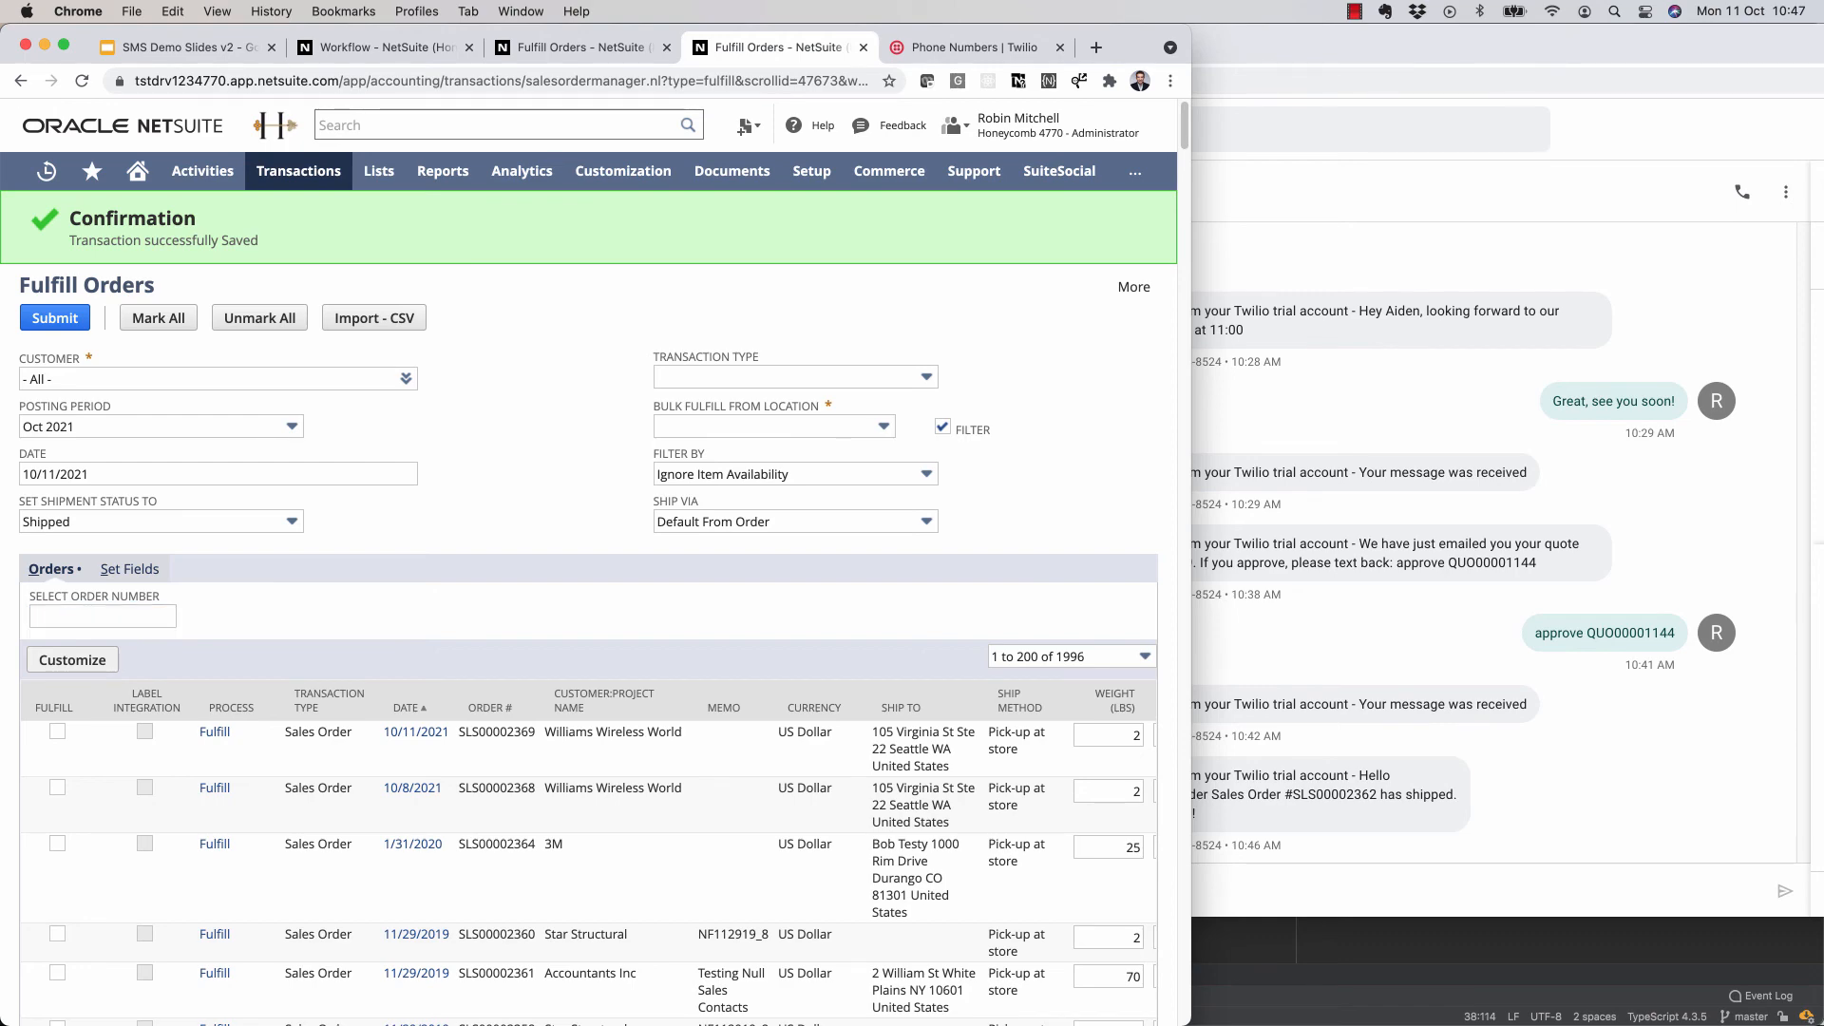
- From Home, global-search 'search: Robbie test' and open the Robbie Test Contact Search results
left_click(137, 171)
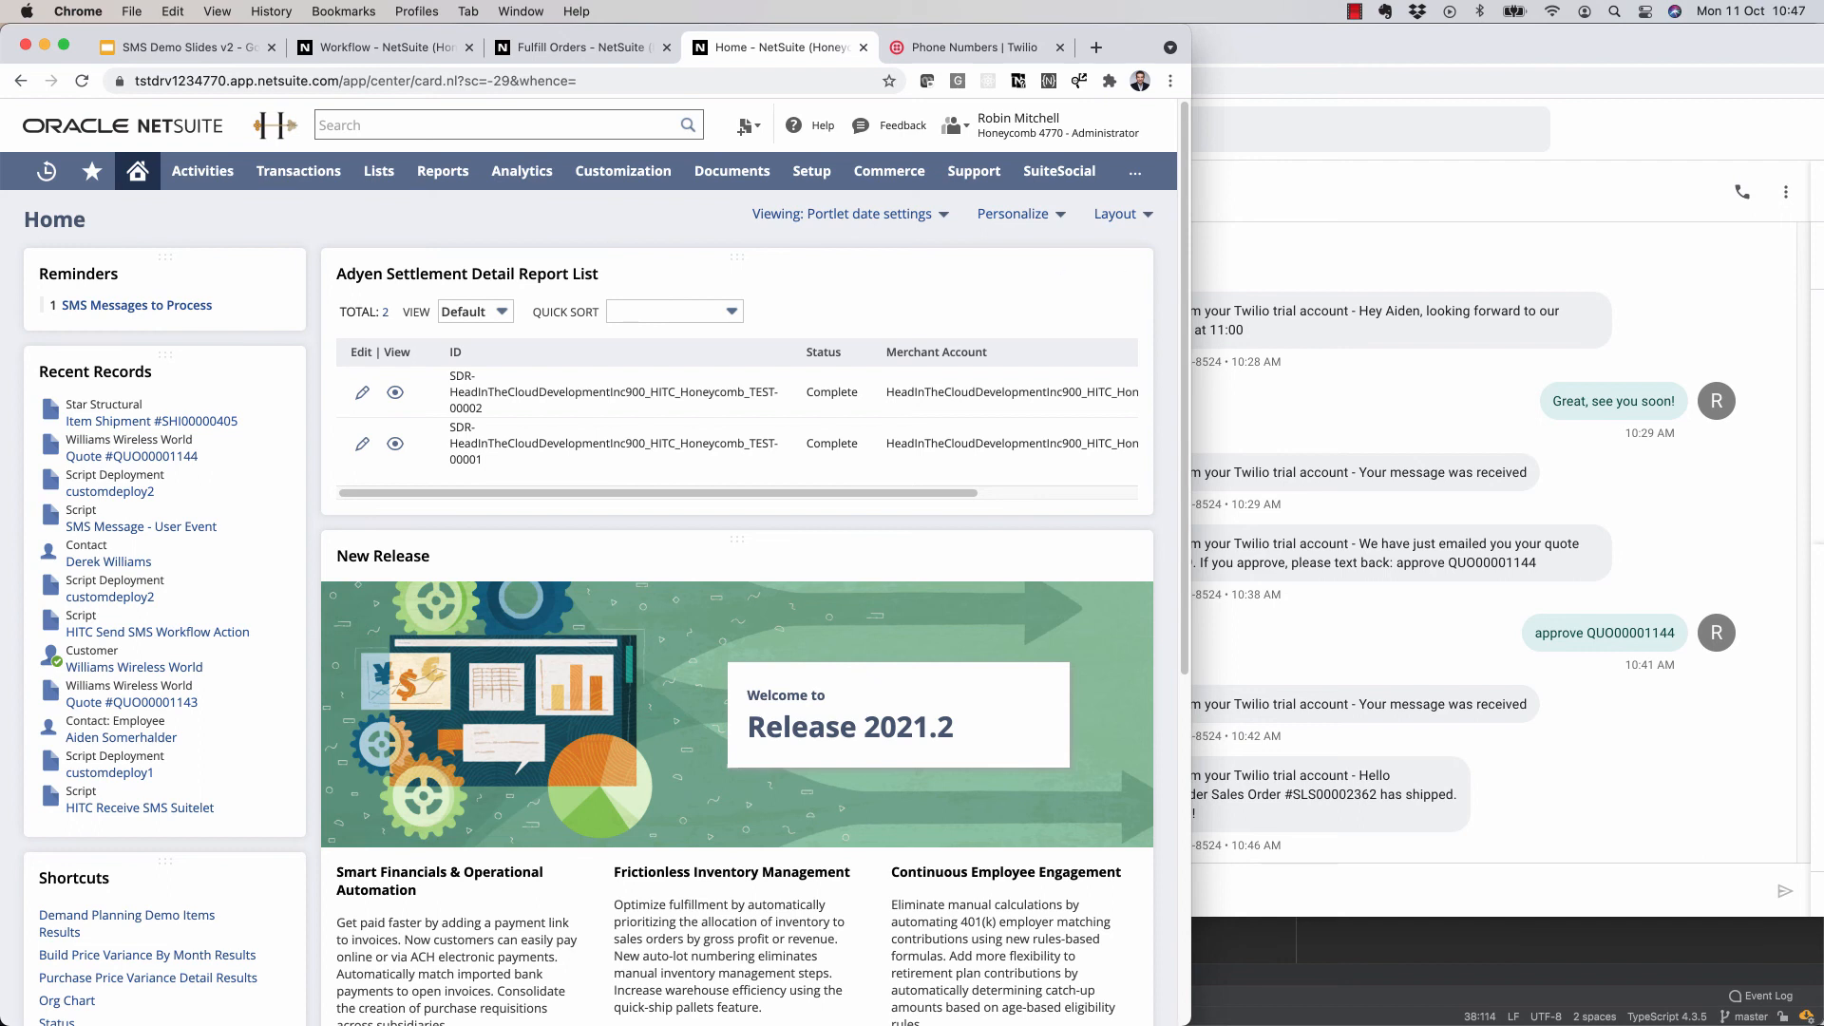
left_click(408, 126)
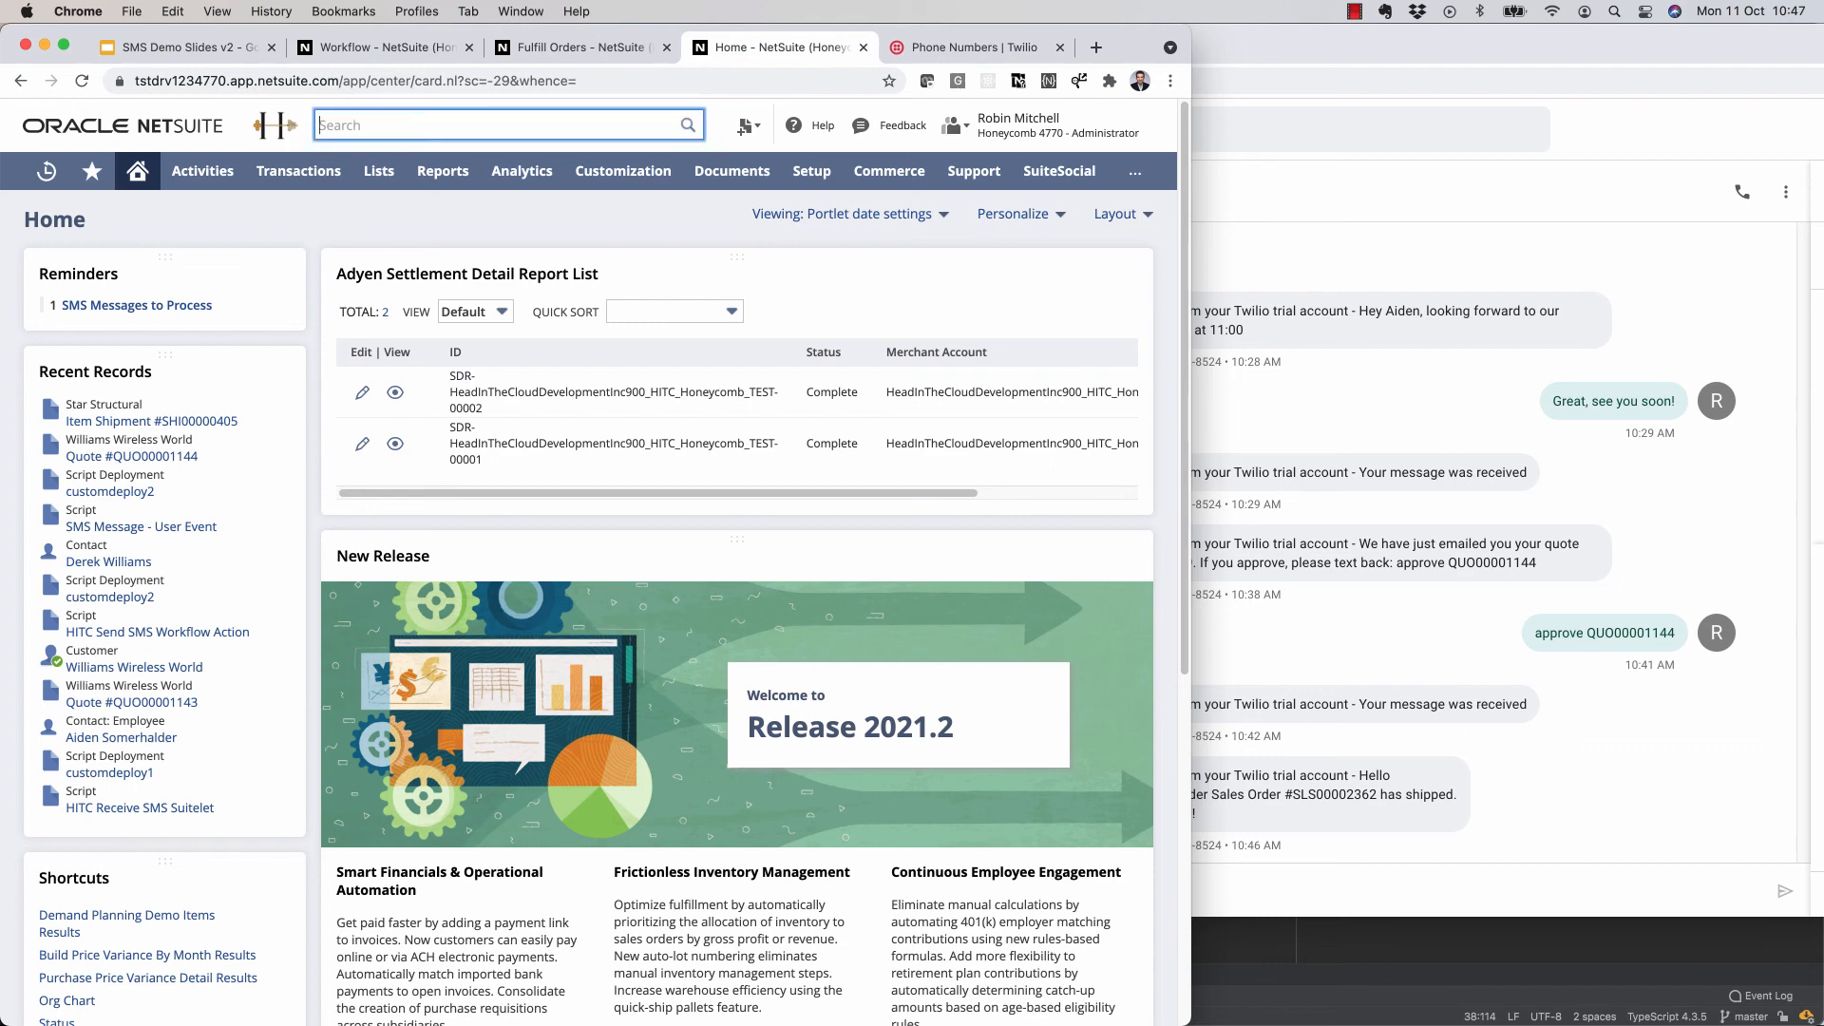
type("search: Robbie test")
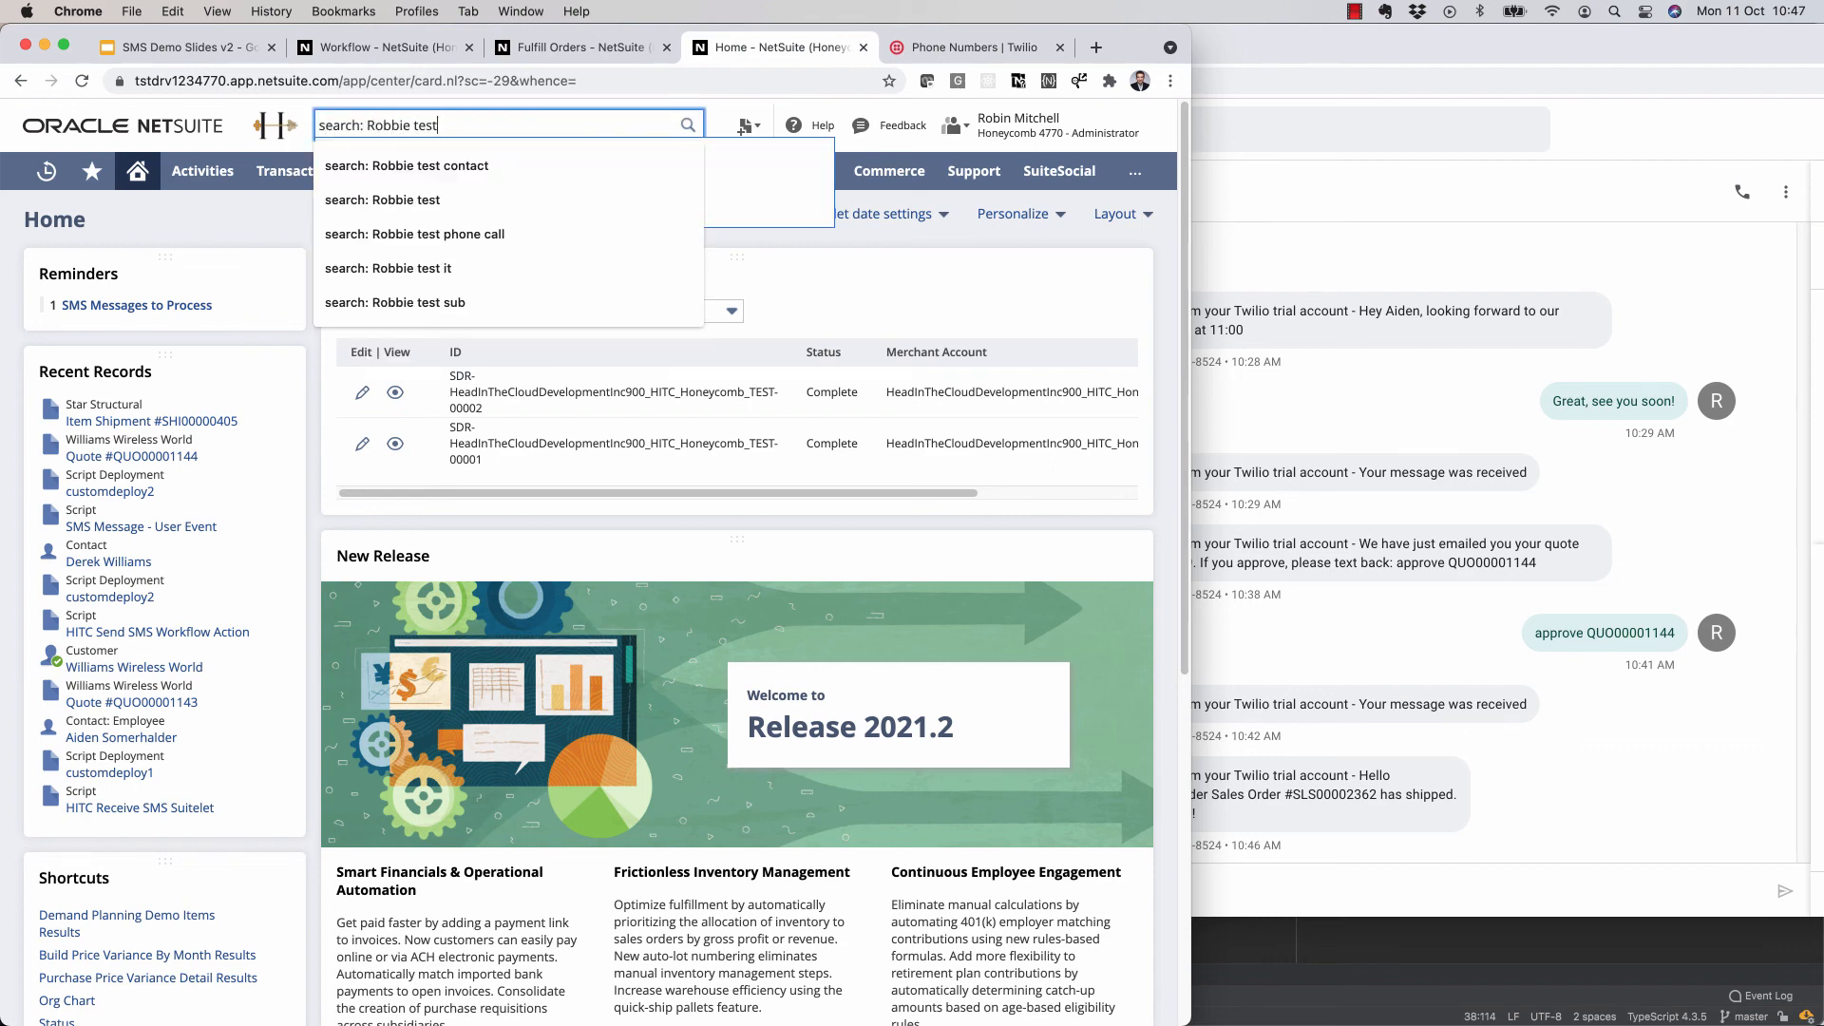
key("Return")
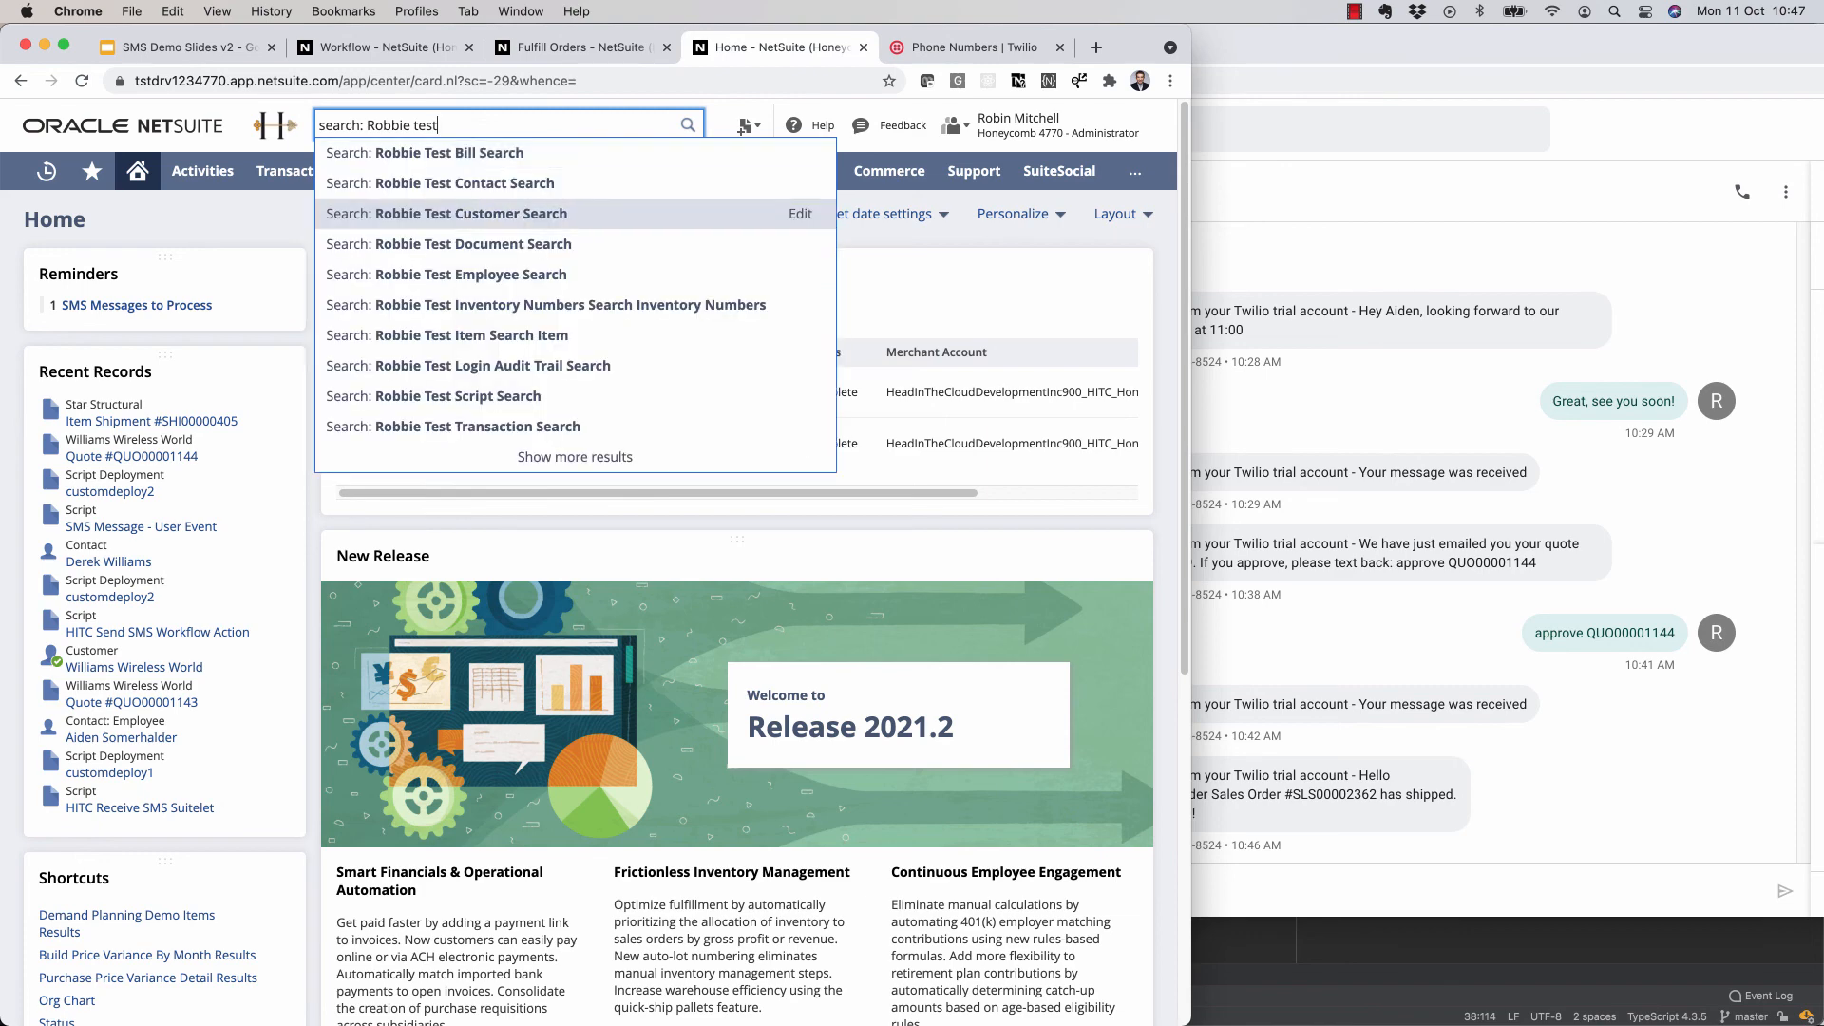
left_click(465, 183)
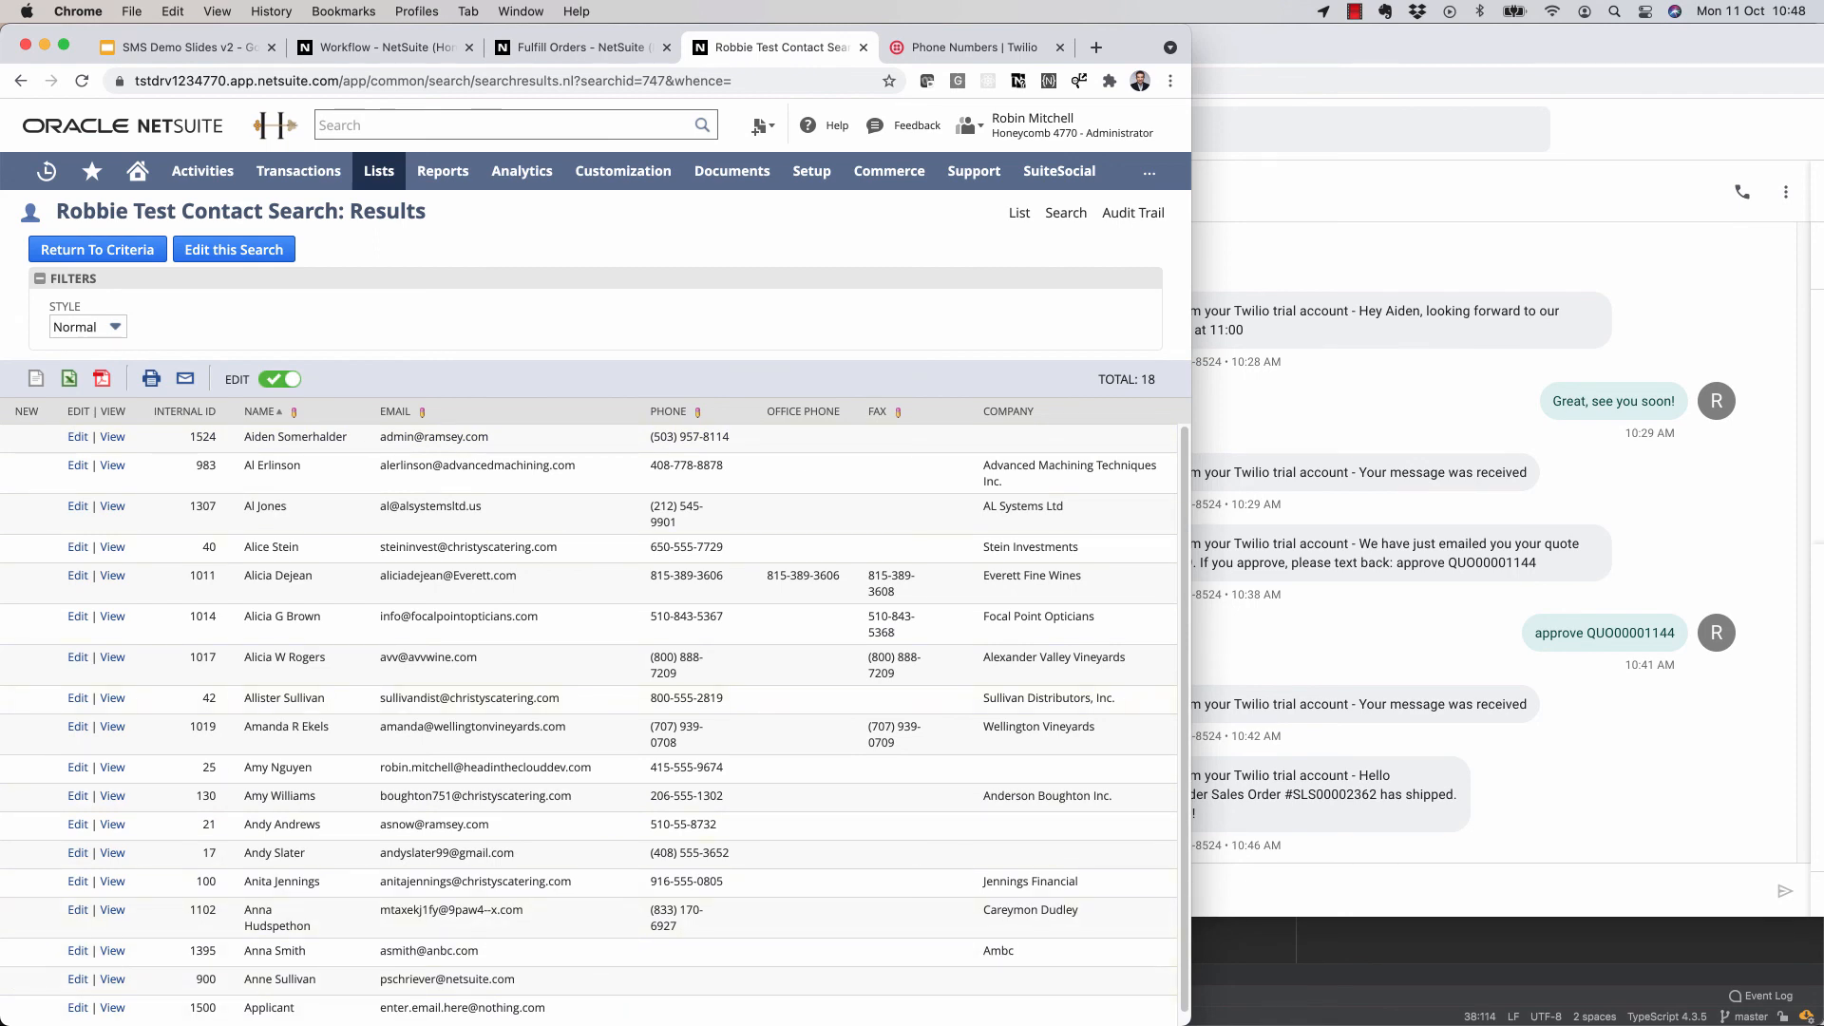
key("super+Tab")
- Review smsTestScheduled.ts, highlighting the Suitelet URL, search-747 load, and per-result SMS post code
left_click(616, 91)
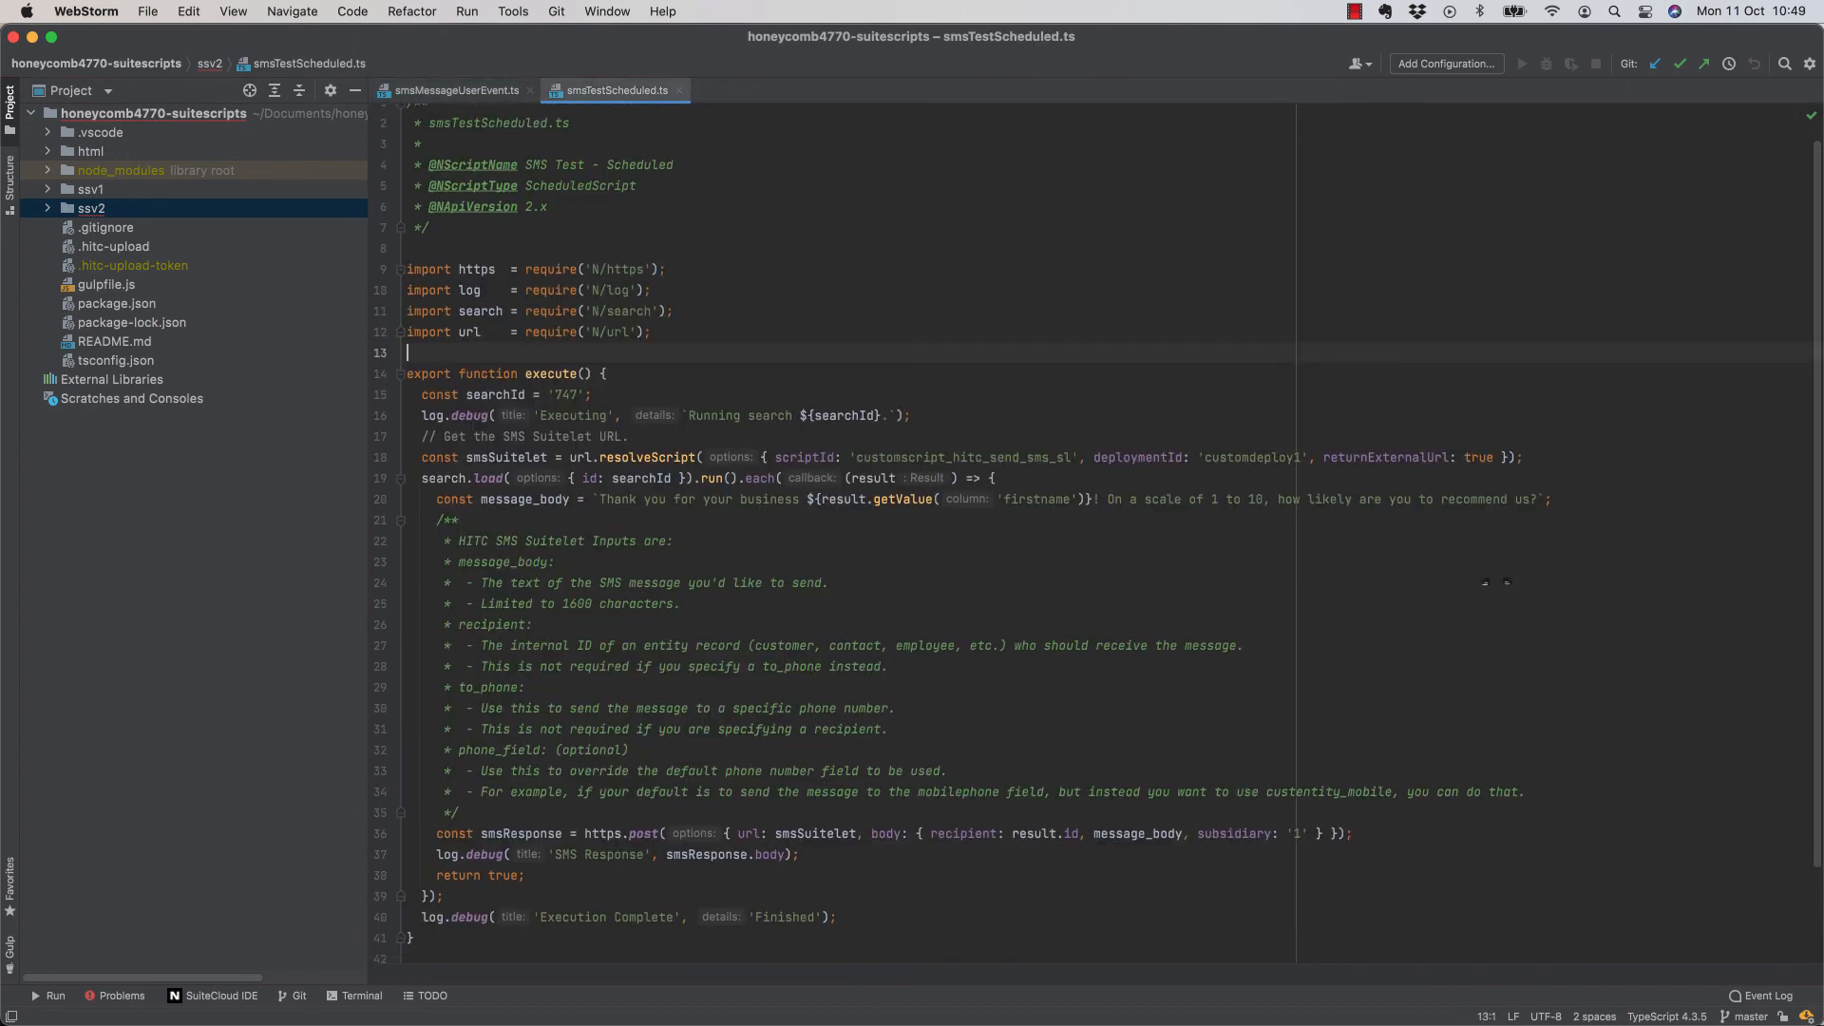
left_click(1594, 461)
left_click(1121, 483)
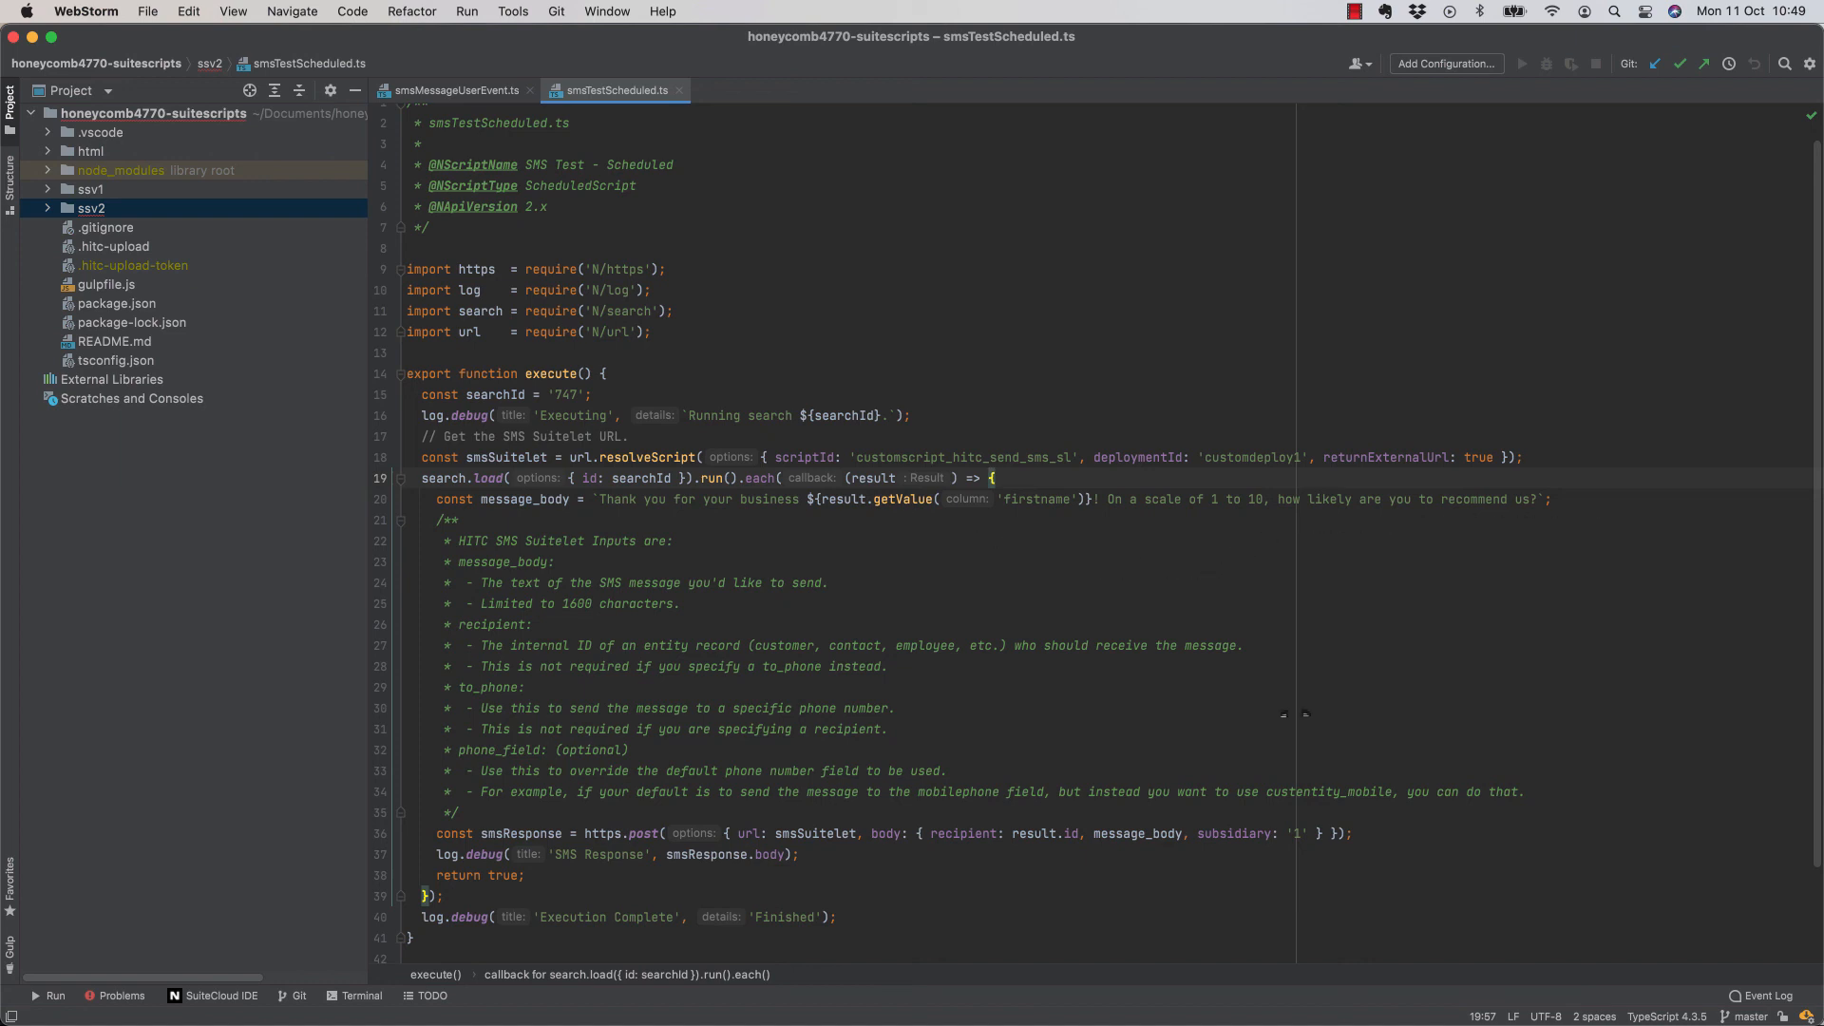
left_click(1364, 837)
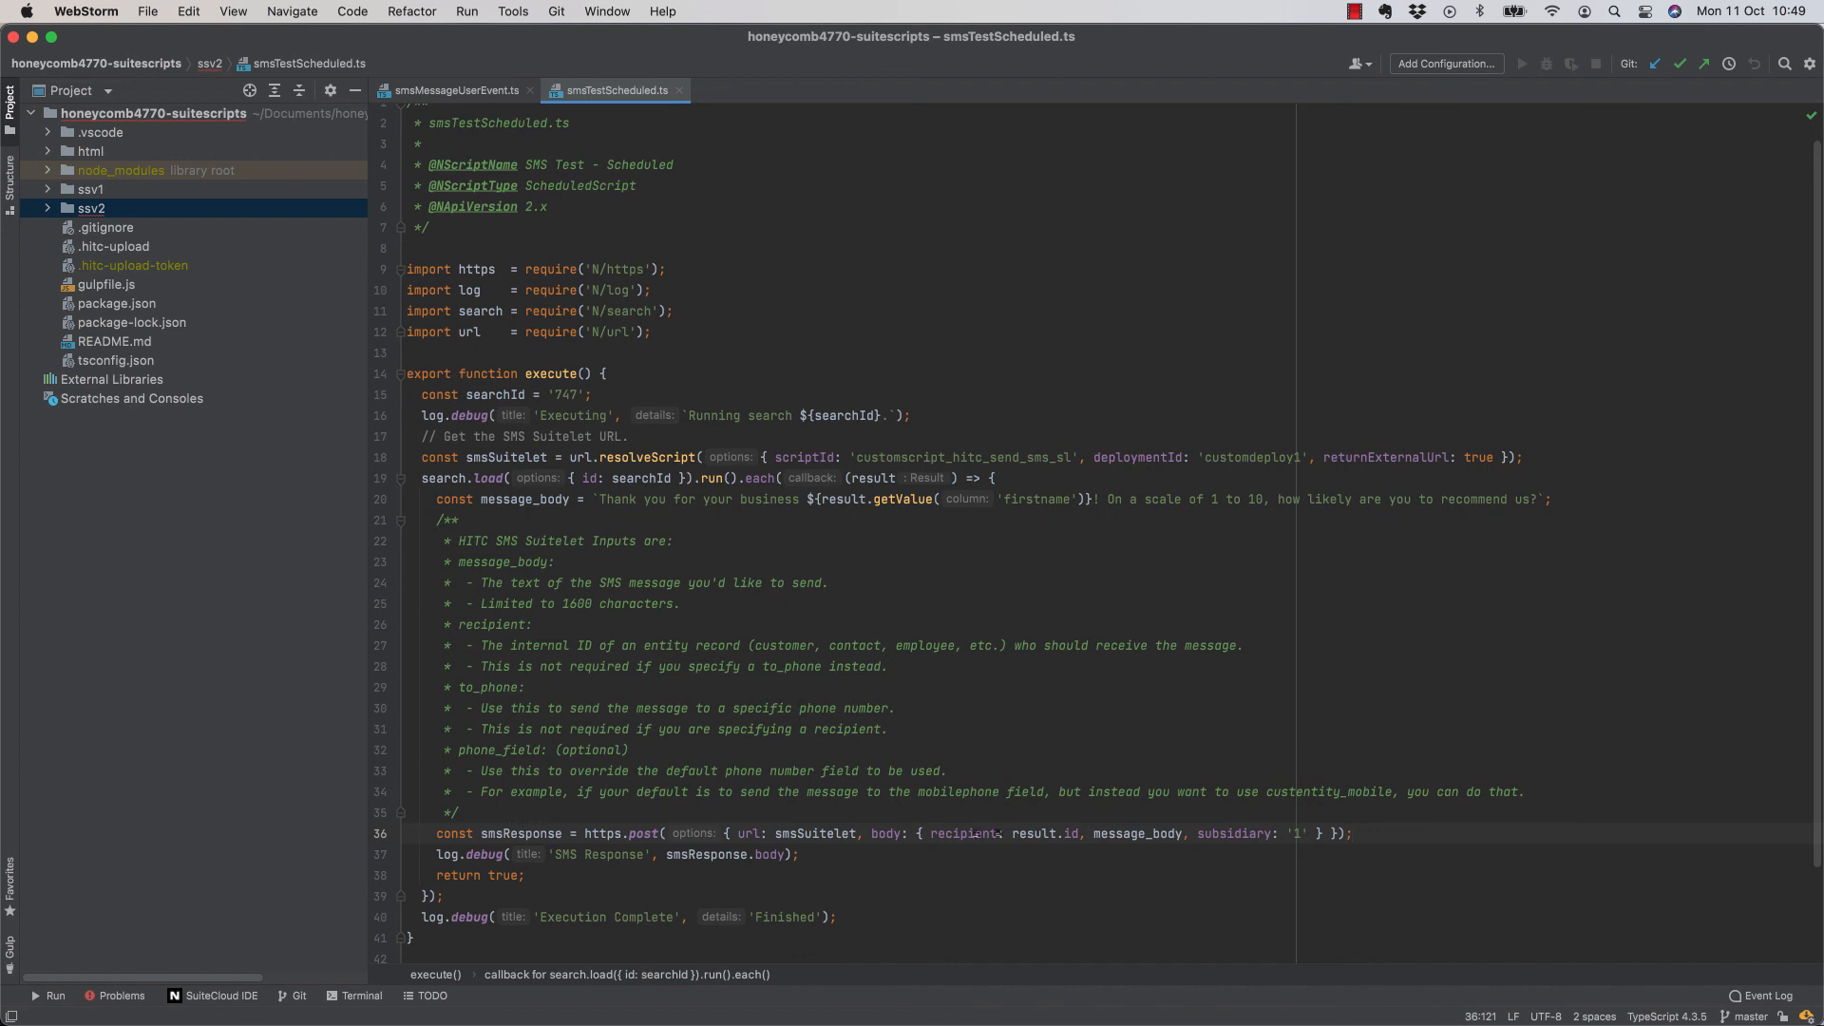
key("shift+Up")
left_click_drag(1303, 827, 430, 520)
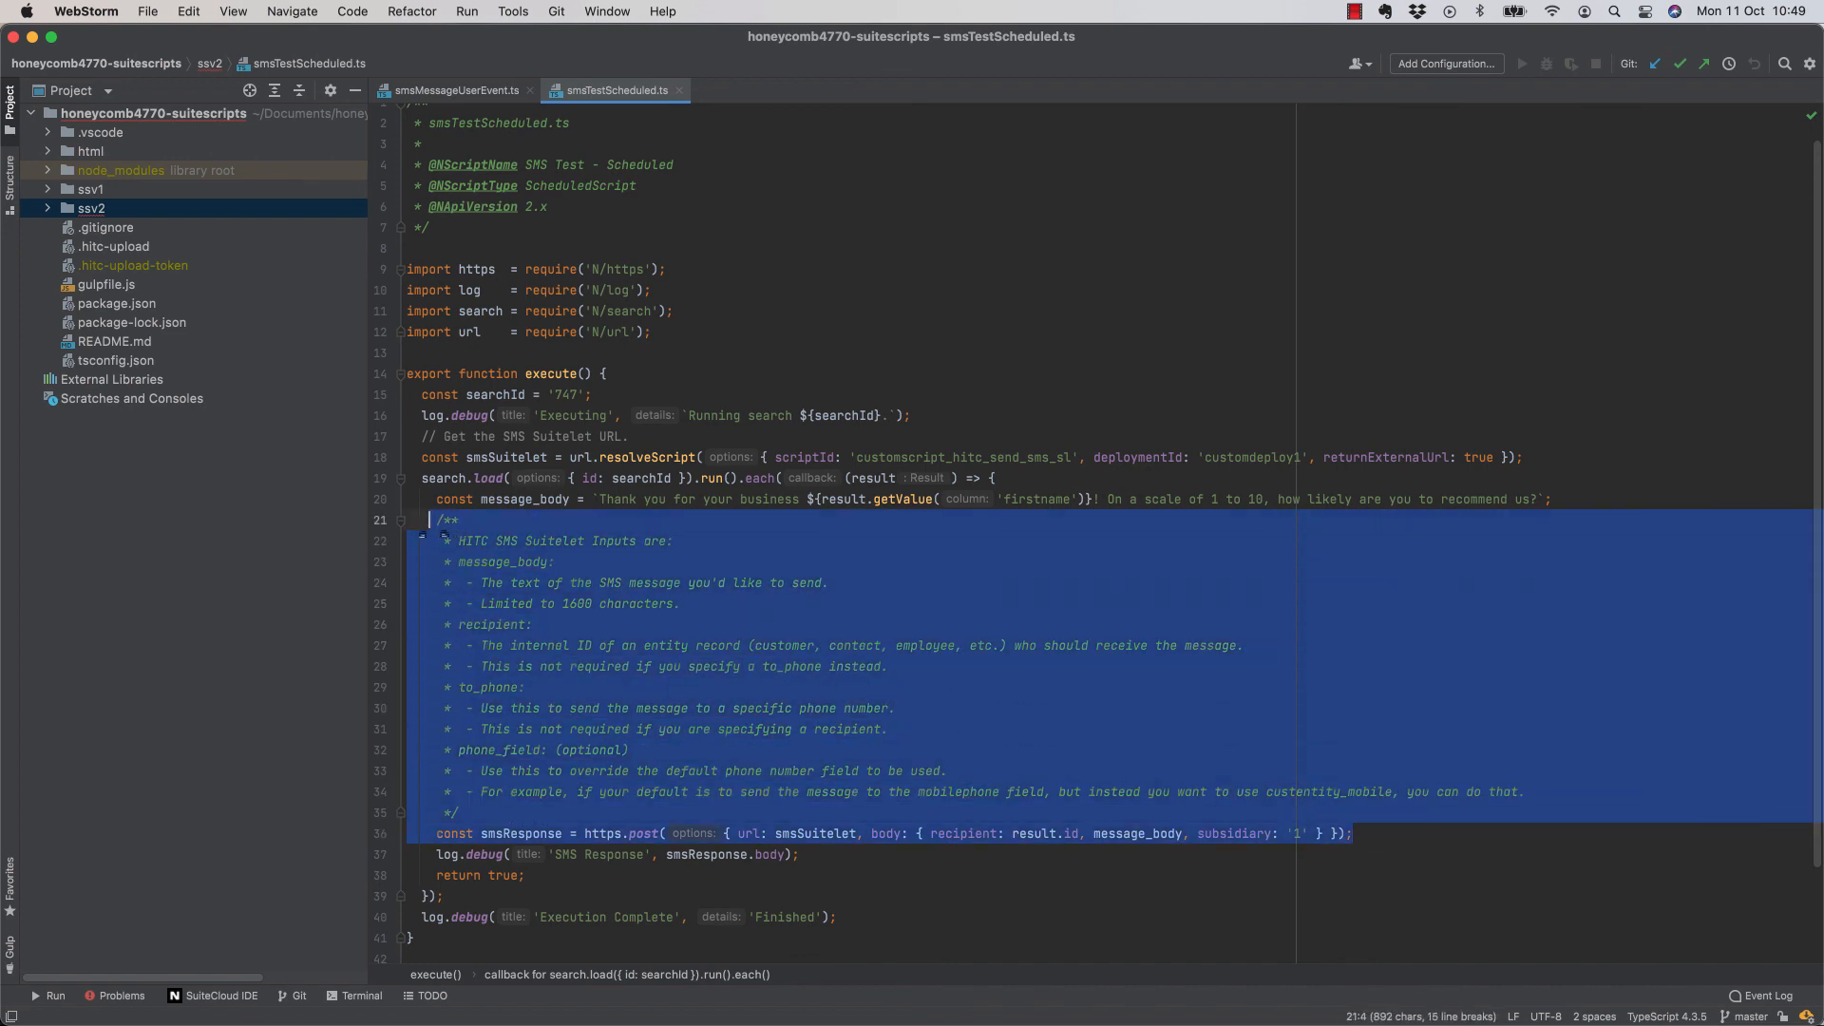
left_click(436, 520)
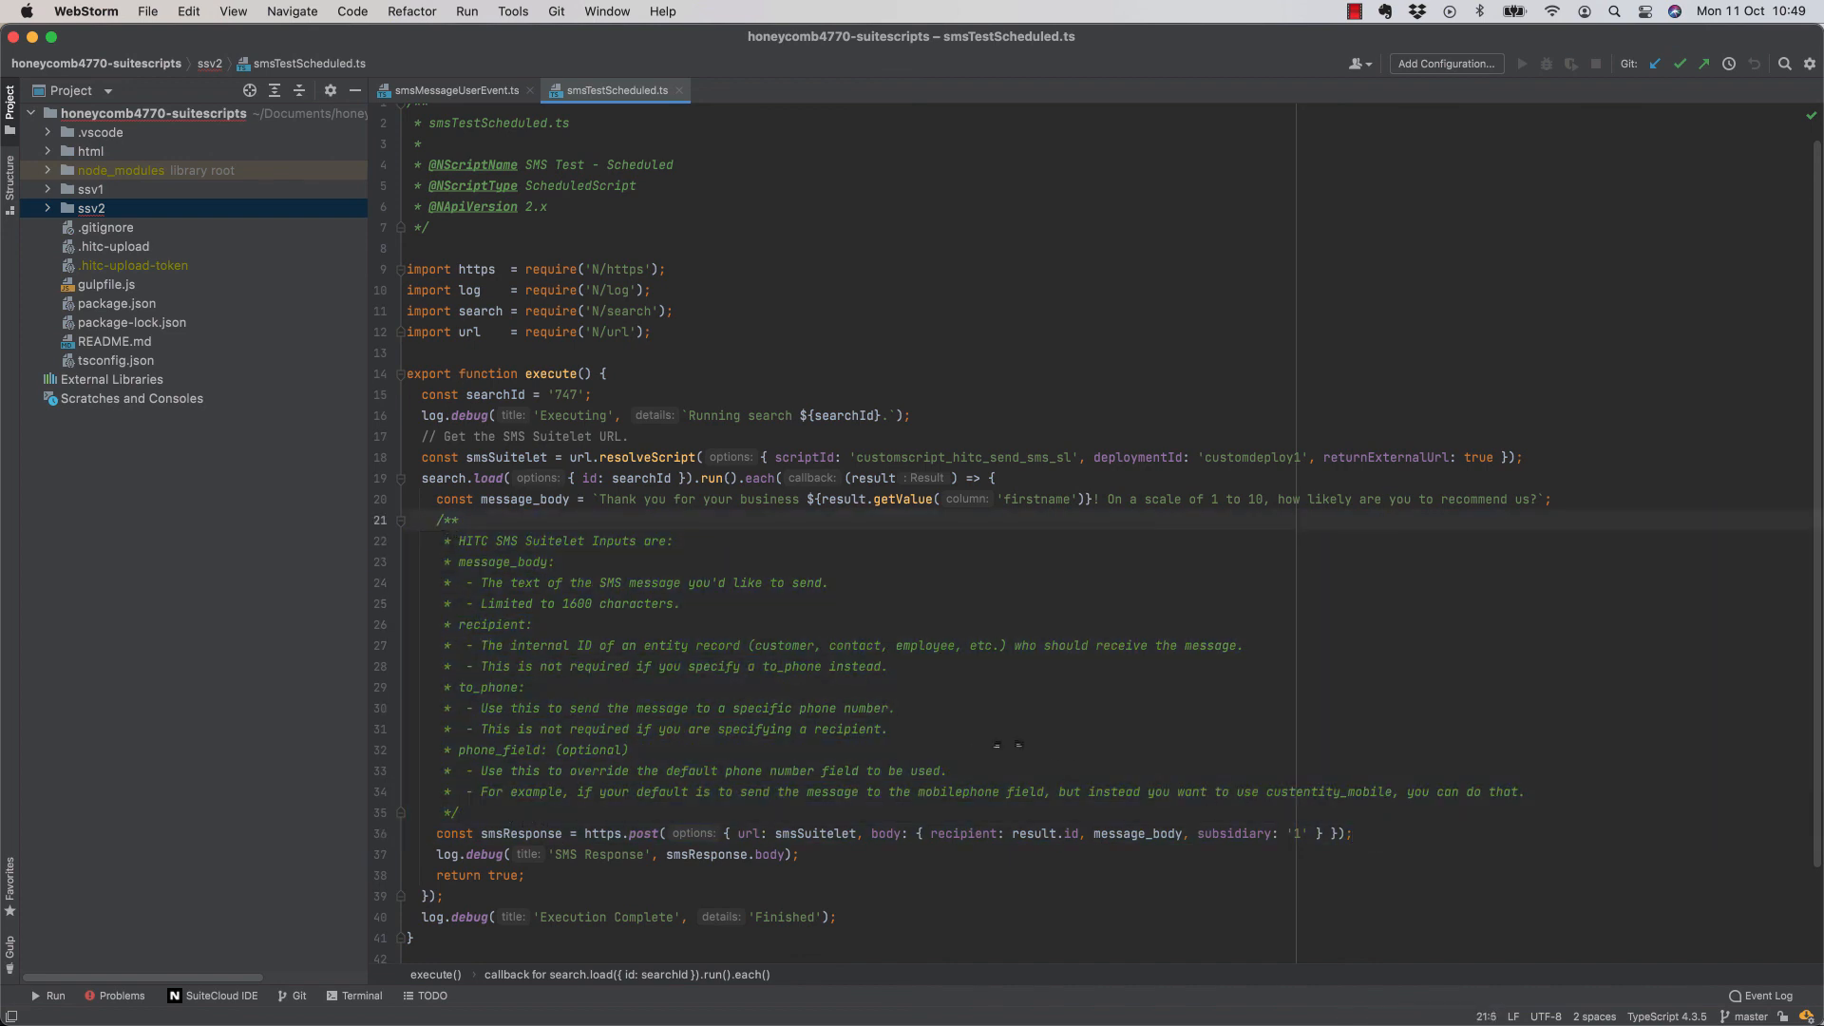
left_click_drag(464, 812, 433, 520)
left_click(459, 519)
key("super+Tab")
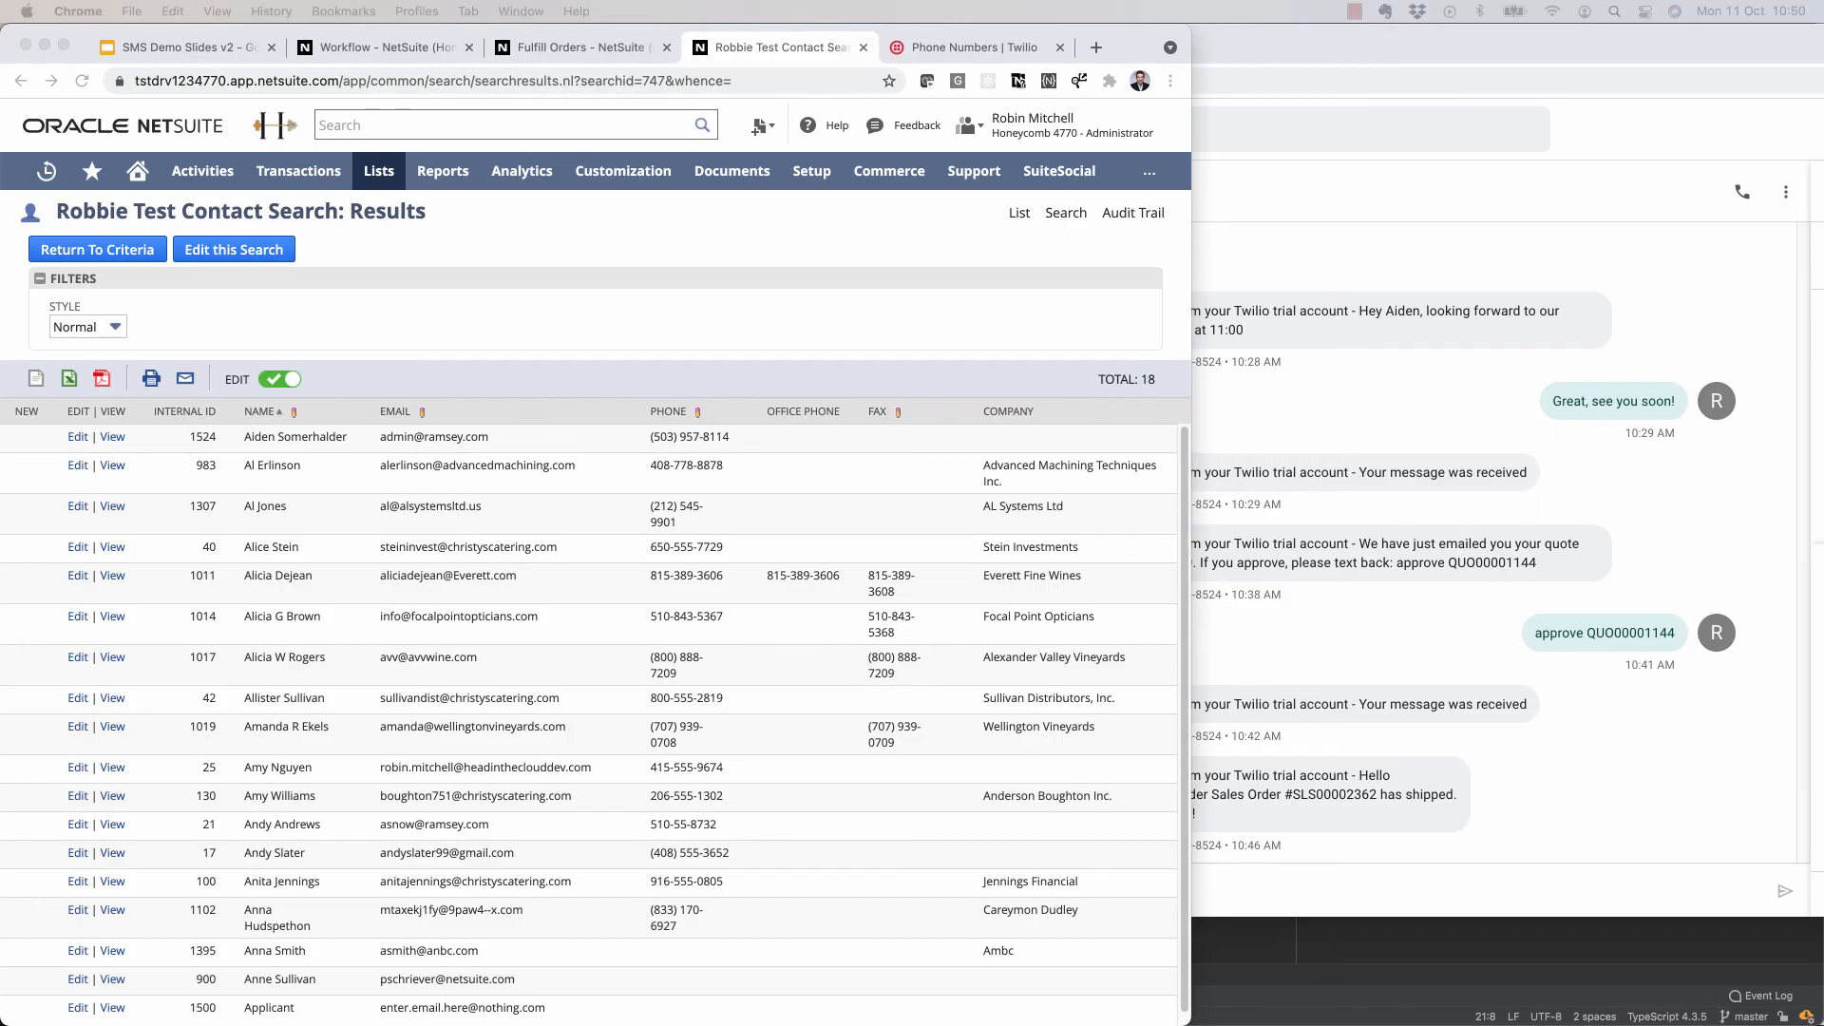
- Filter the Scripts list to Type Scheduled, From Bundle None, and open SMS Test - Scheduled
left_click(623, 172)
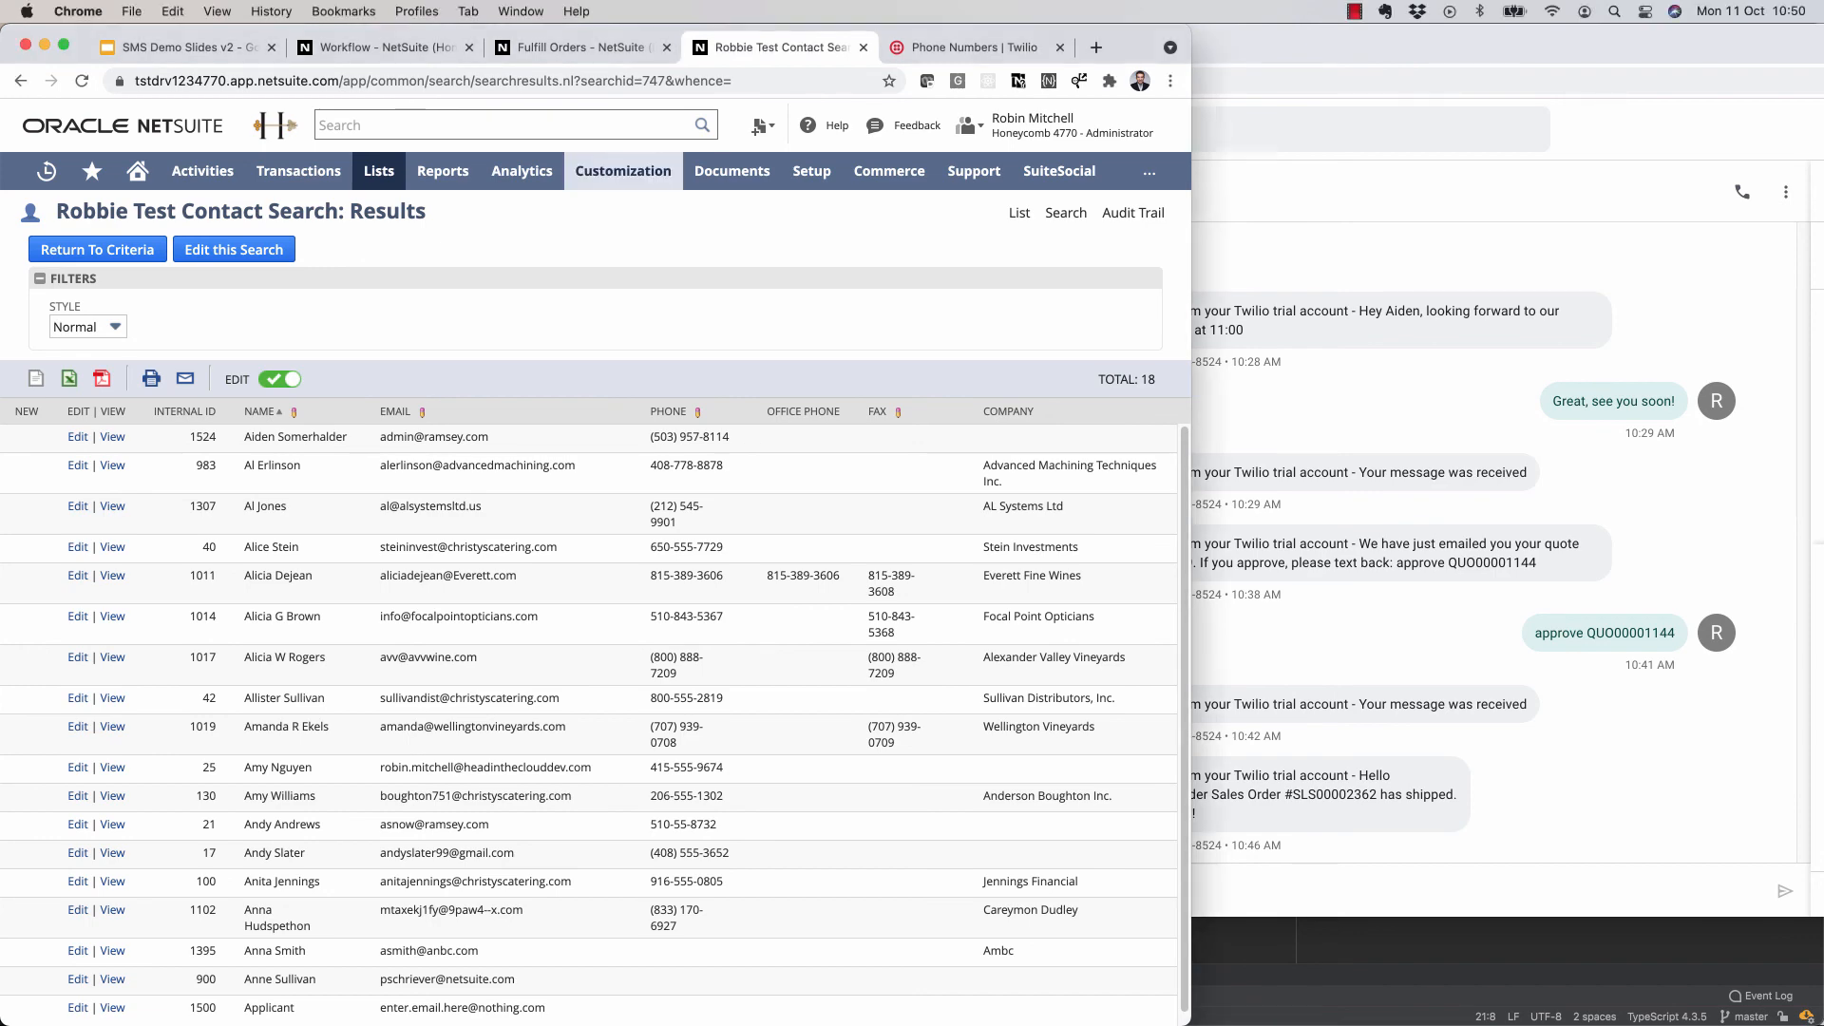
mouse_move(655, 324)
left_click(799, 324)
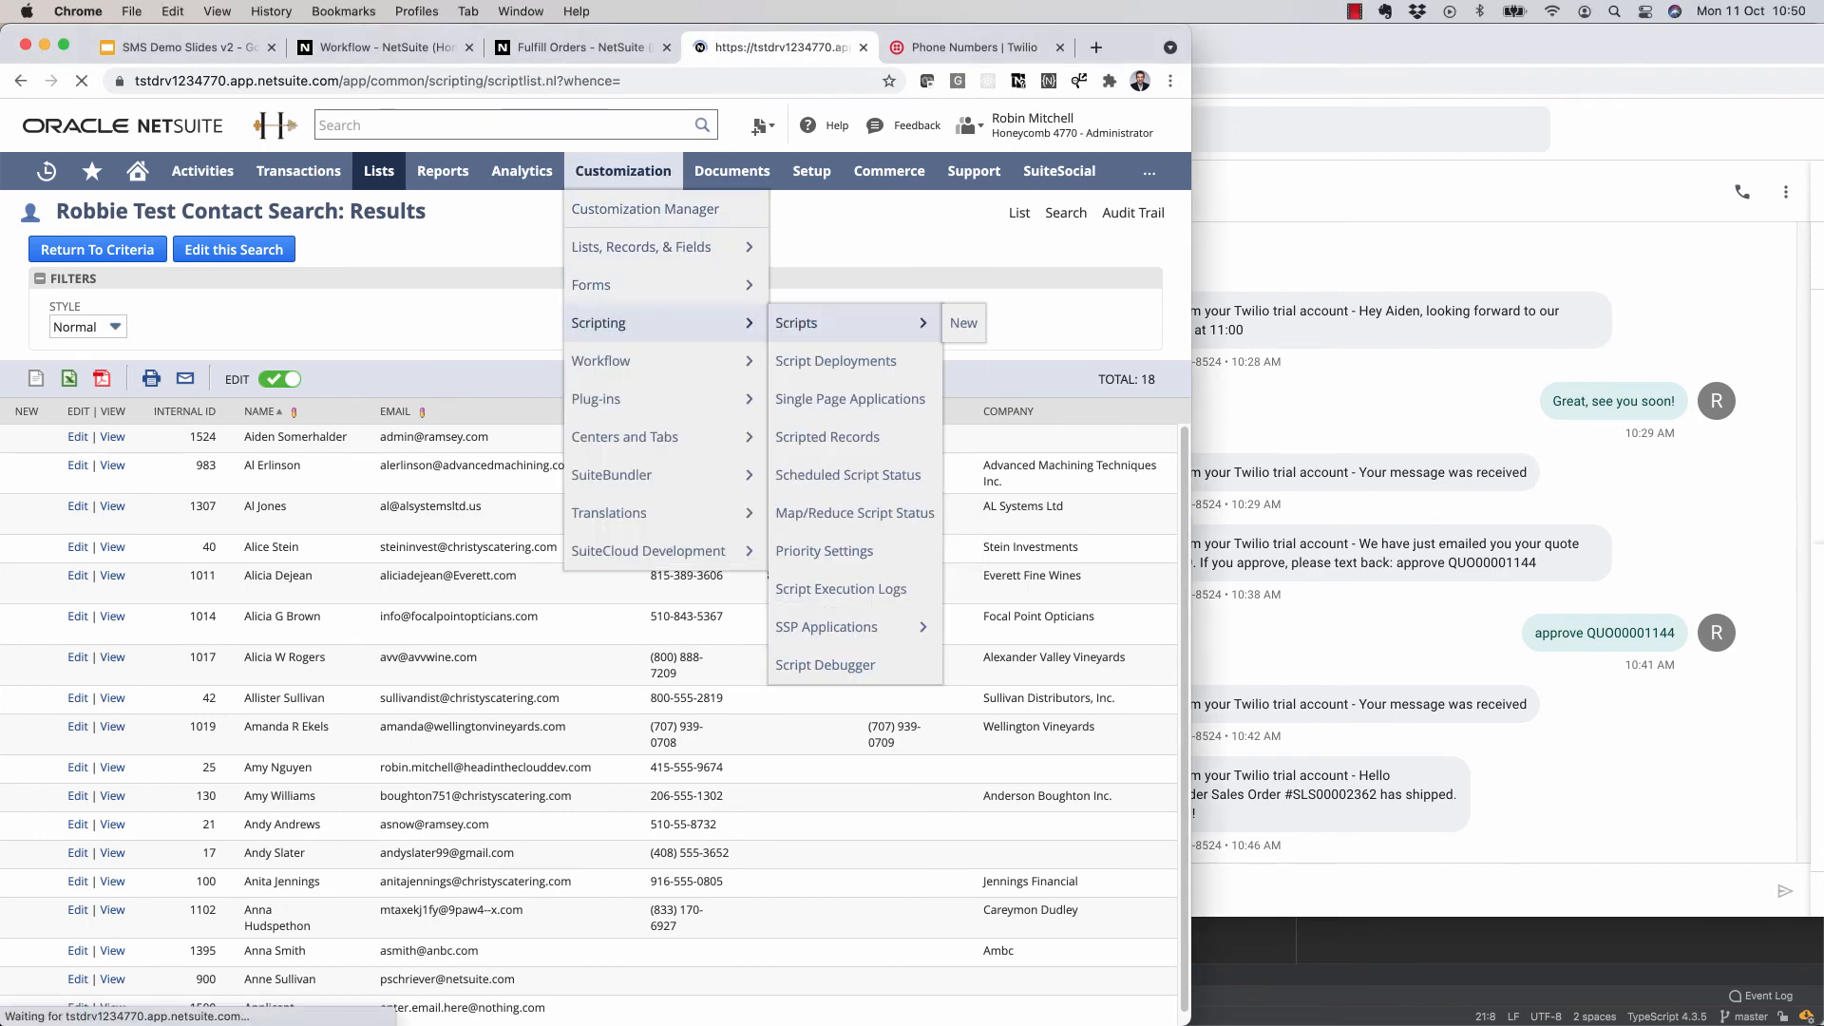
left_click(133, 327)
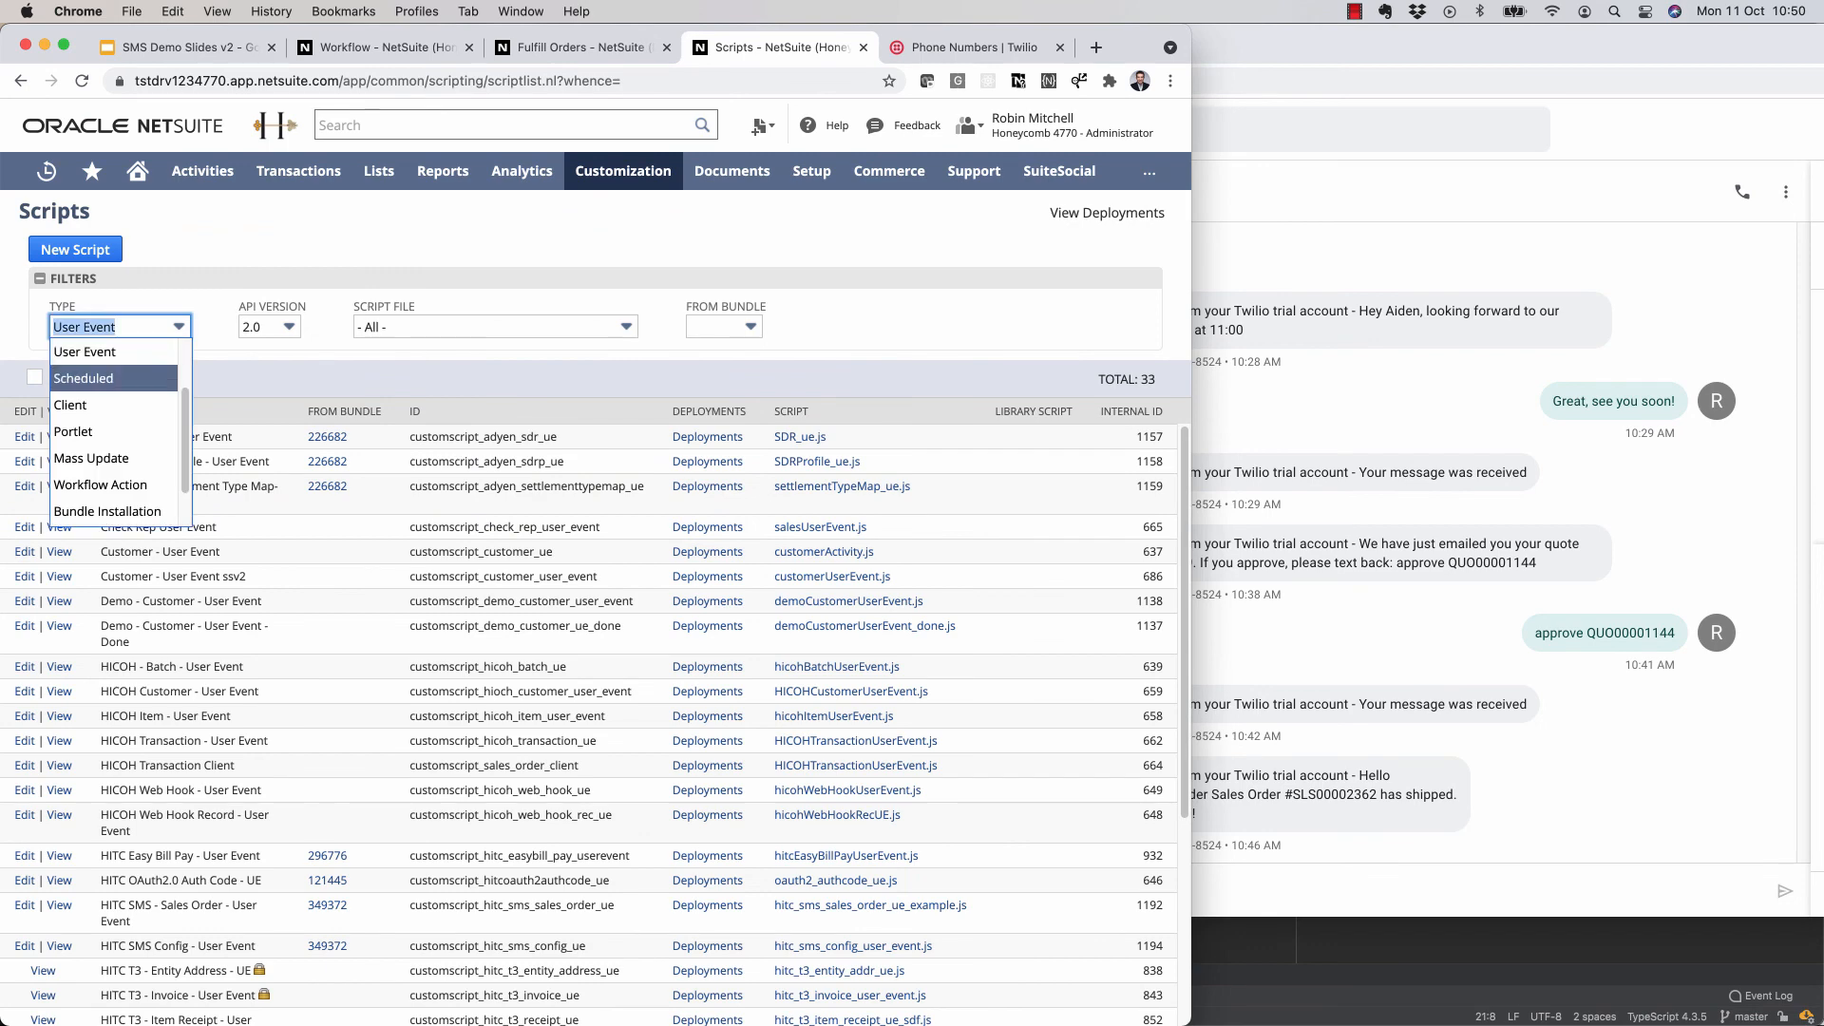
left_click(95, 376)
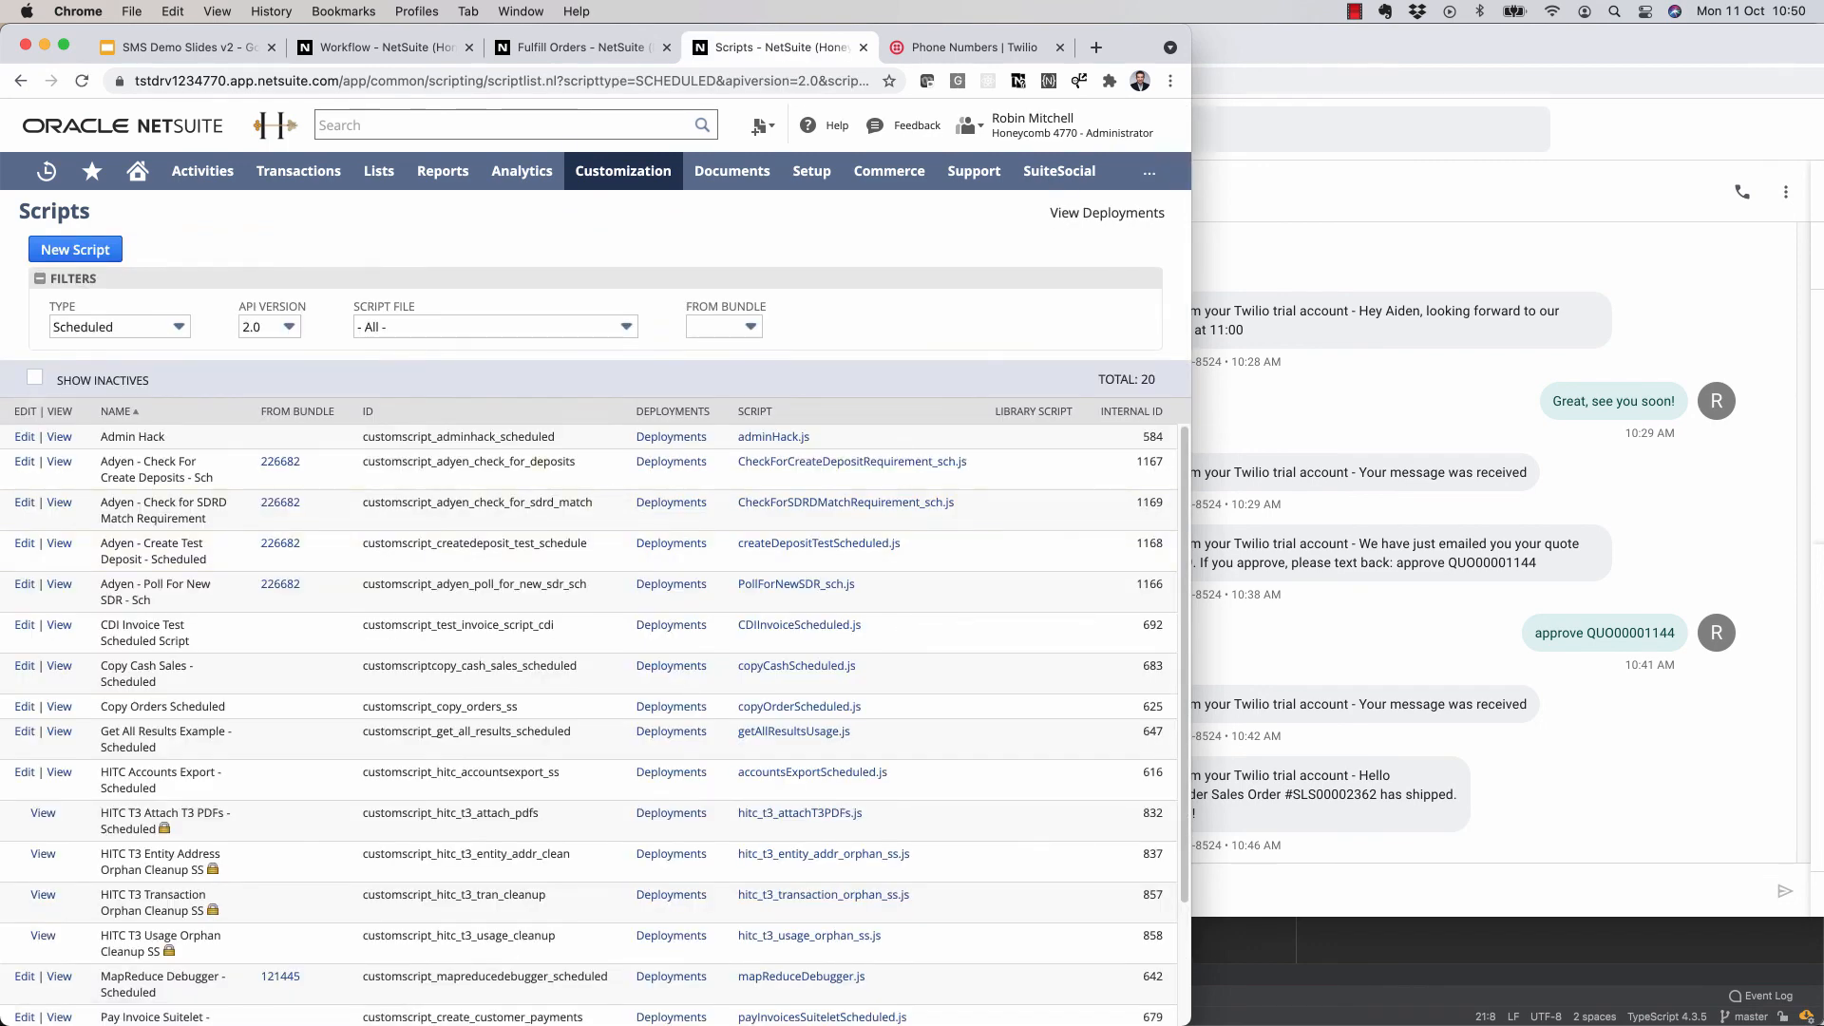
left_click(750, 326)
left_click(718, 404)
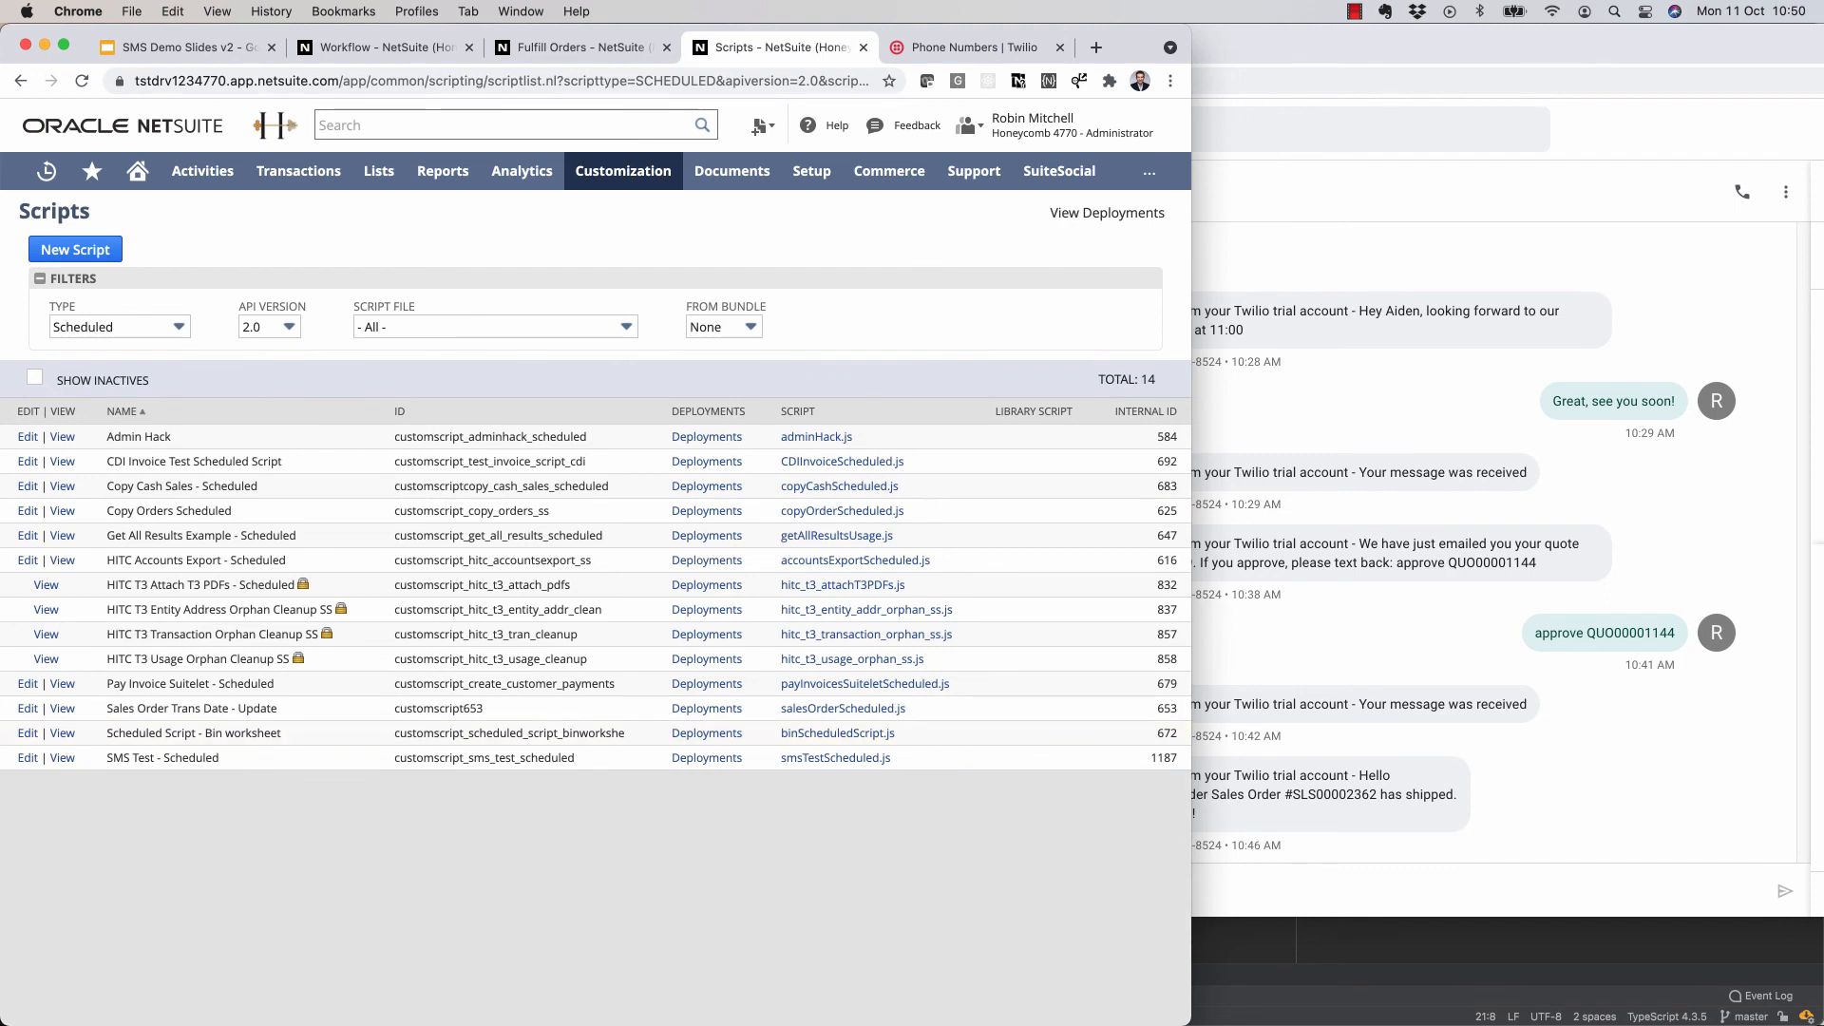
left_click(61, 758)
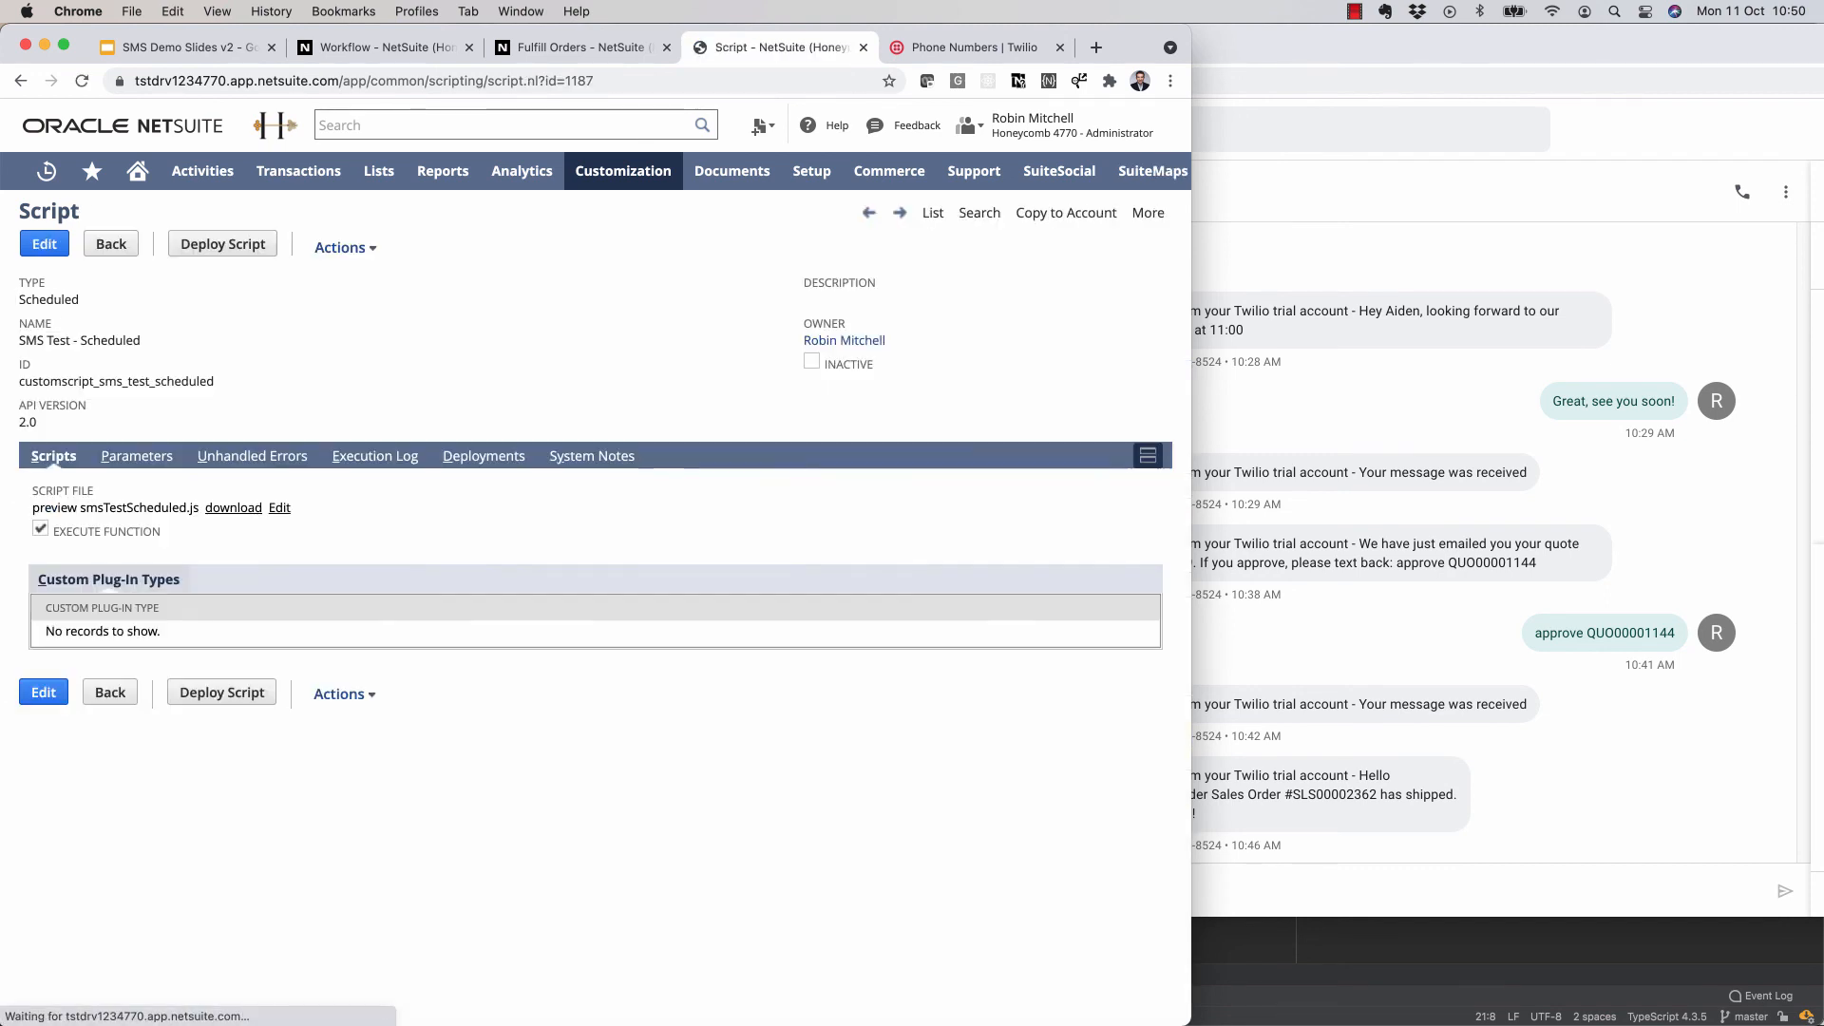
- Edit the SMS Test - Scheduled deployment and Save and Execute it
left_click(483, 456)
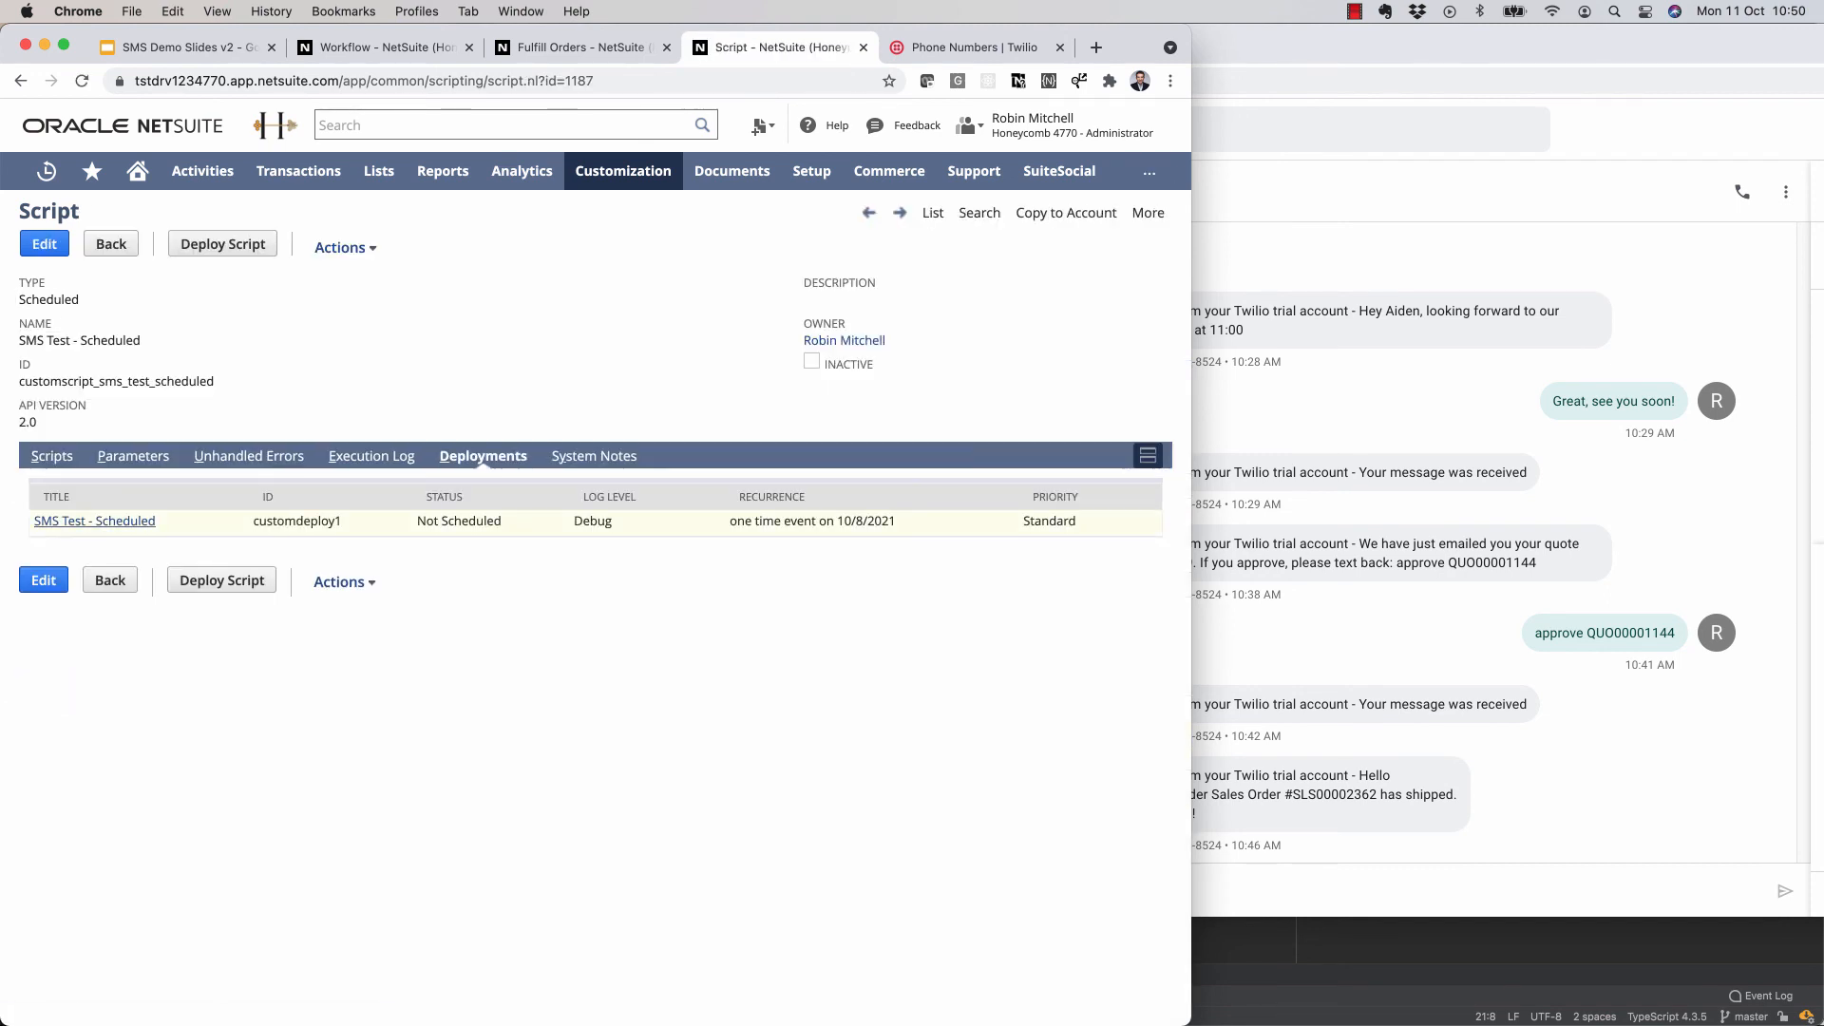
left_click(95, 521)
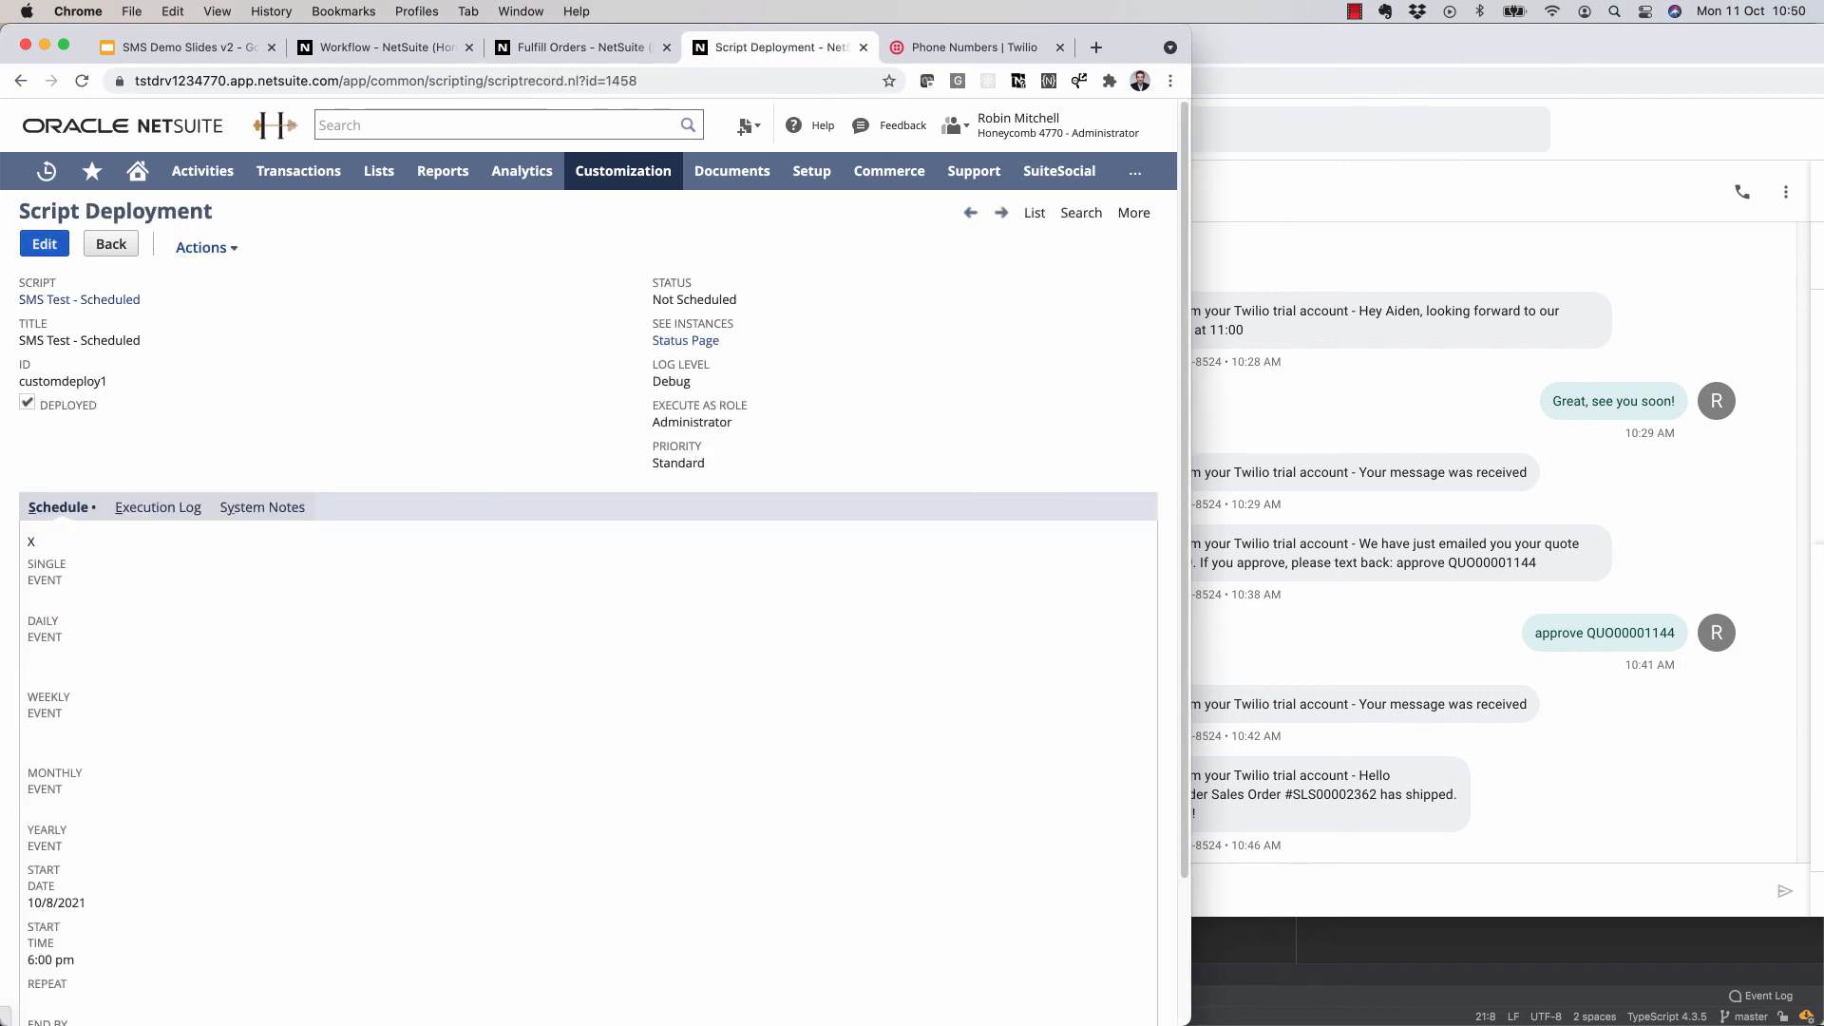
left_click(45, 244)
mouse_move(48, 245)
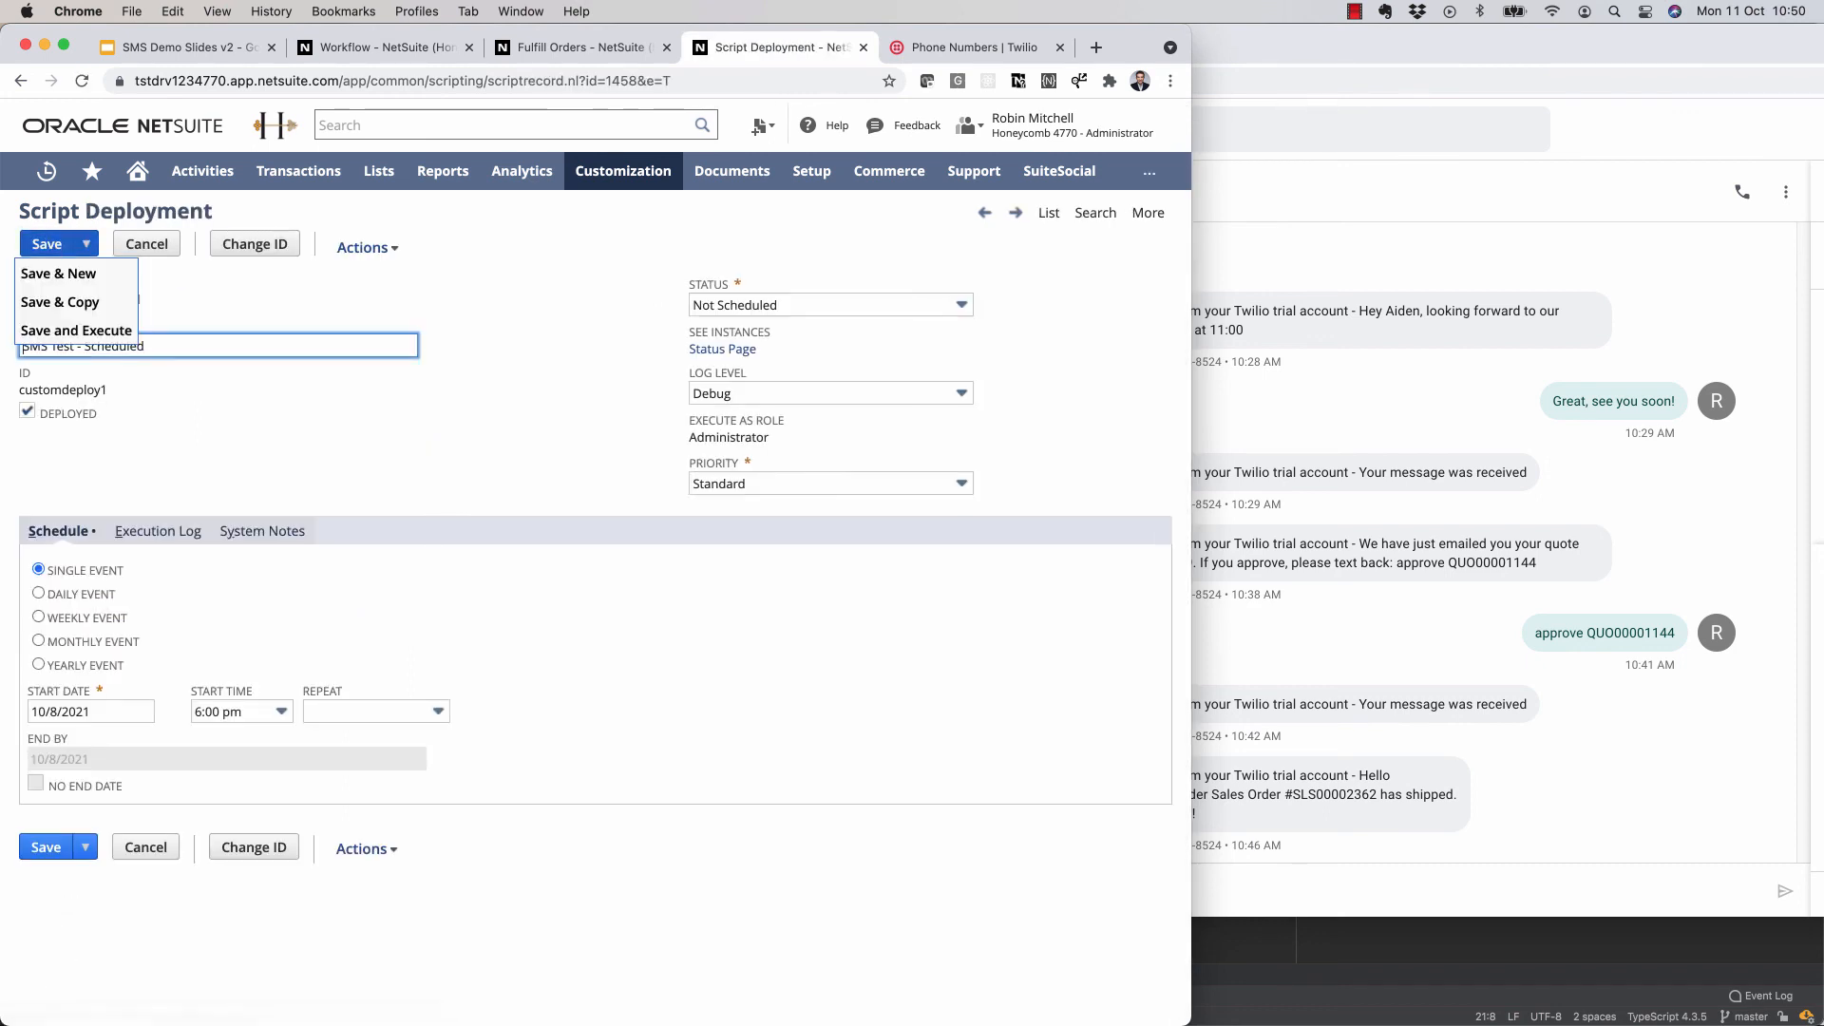
left_click(76, 329)
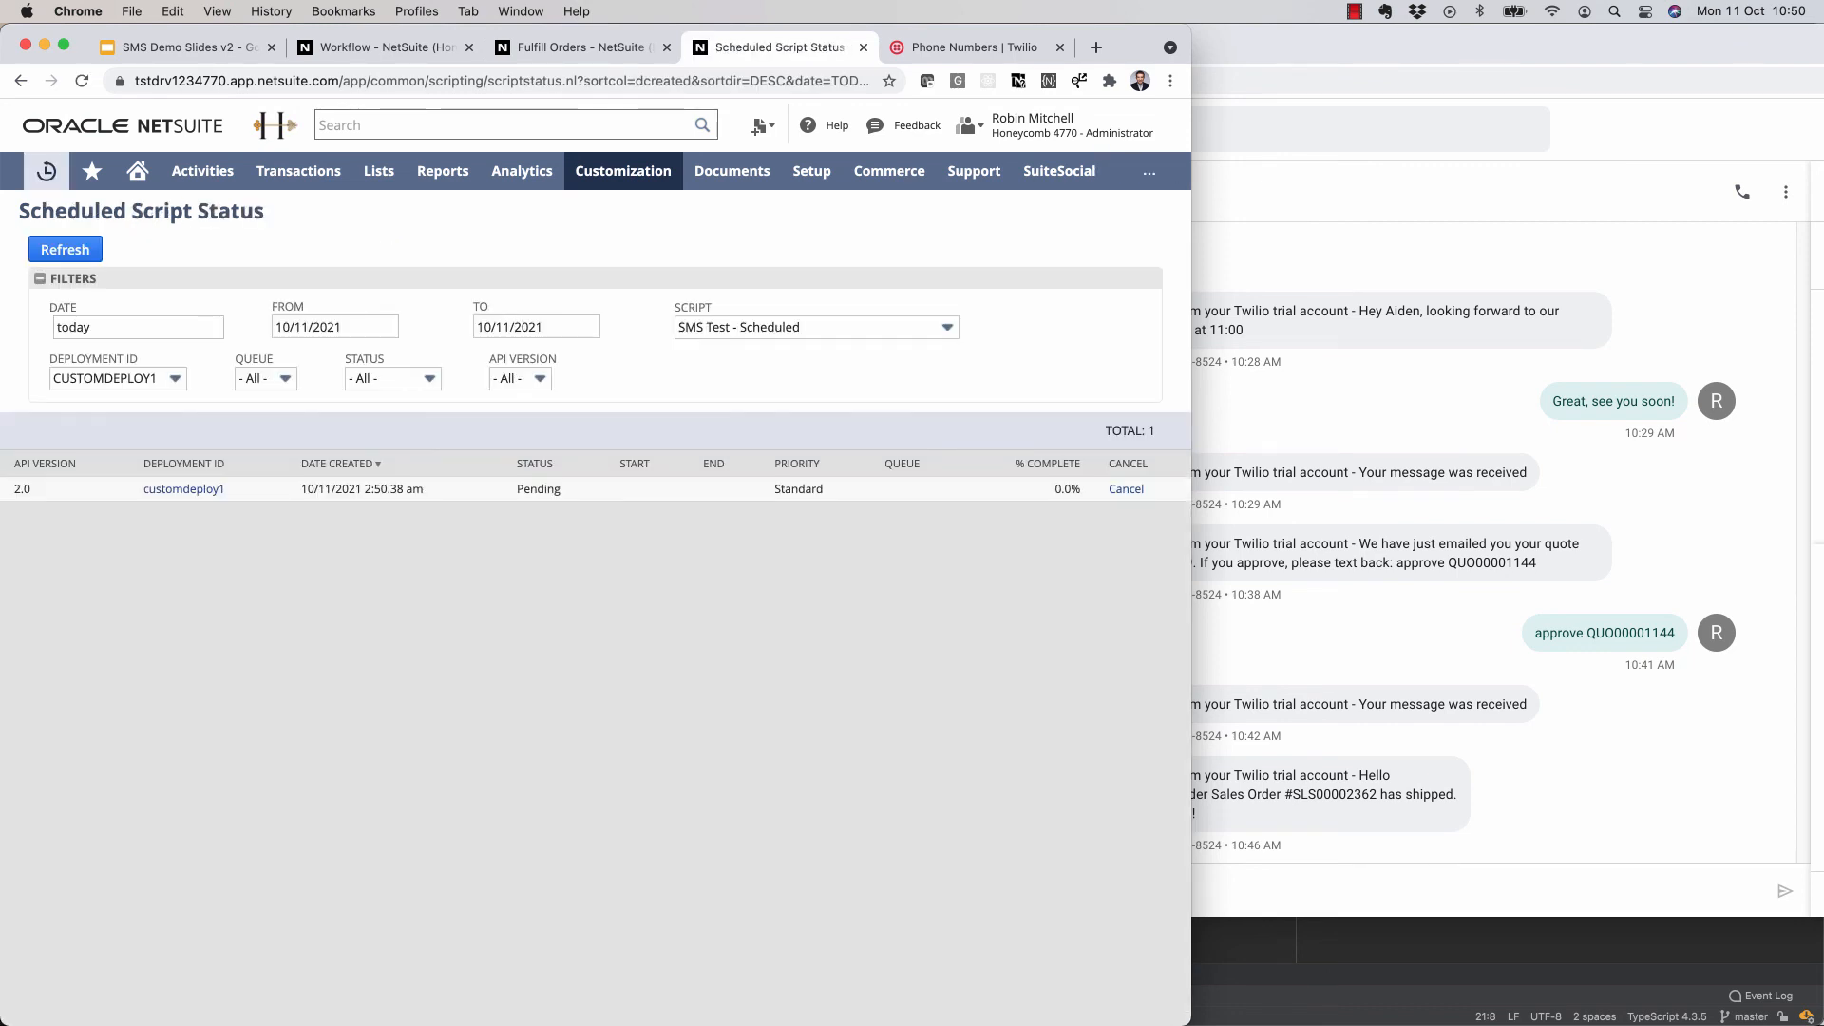
- Confirm customdeploy1's execution log shows completion, then read the survey text in Google Voice
left_click(64, 249)
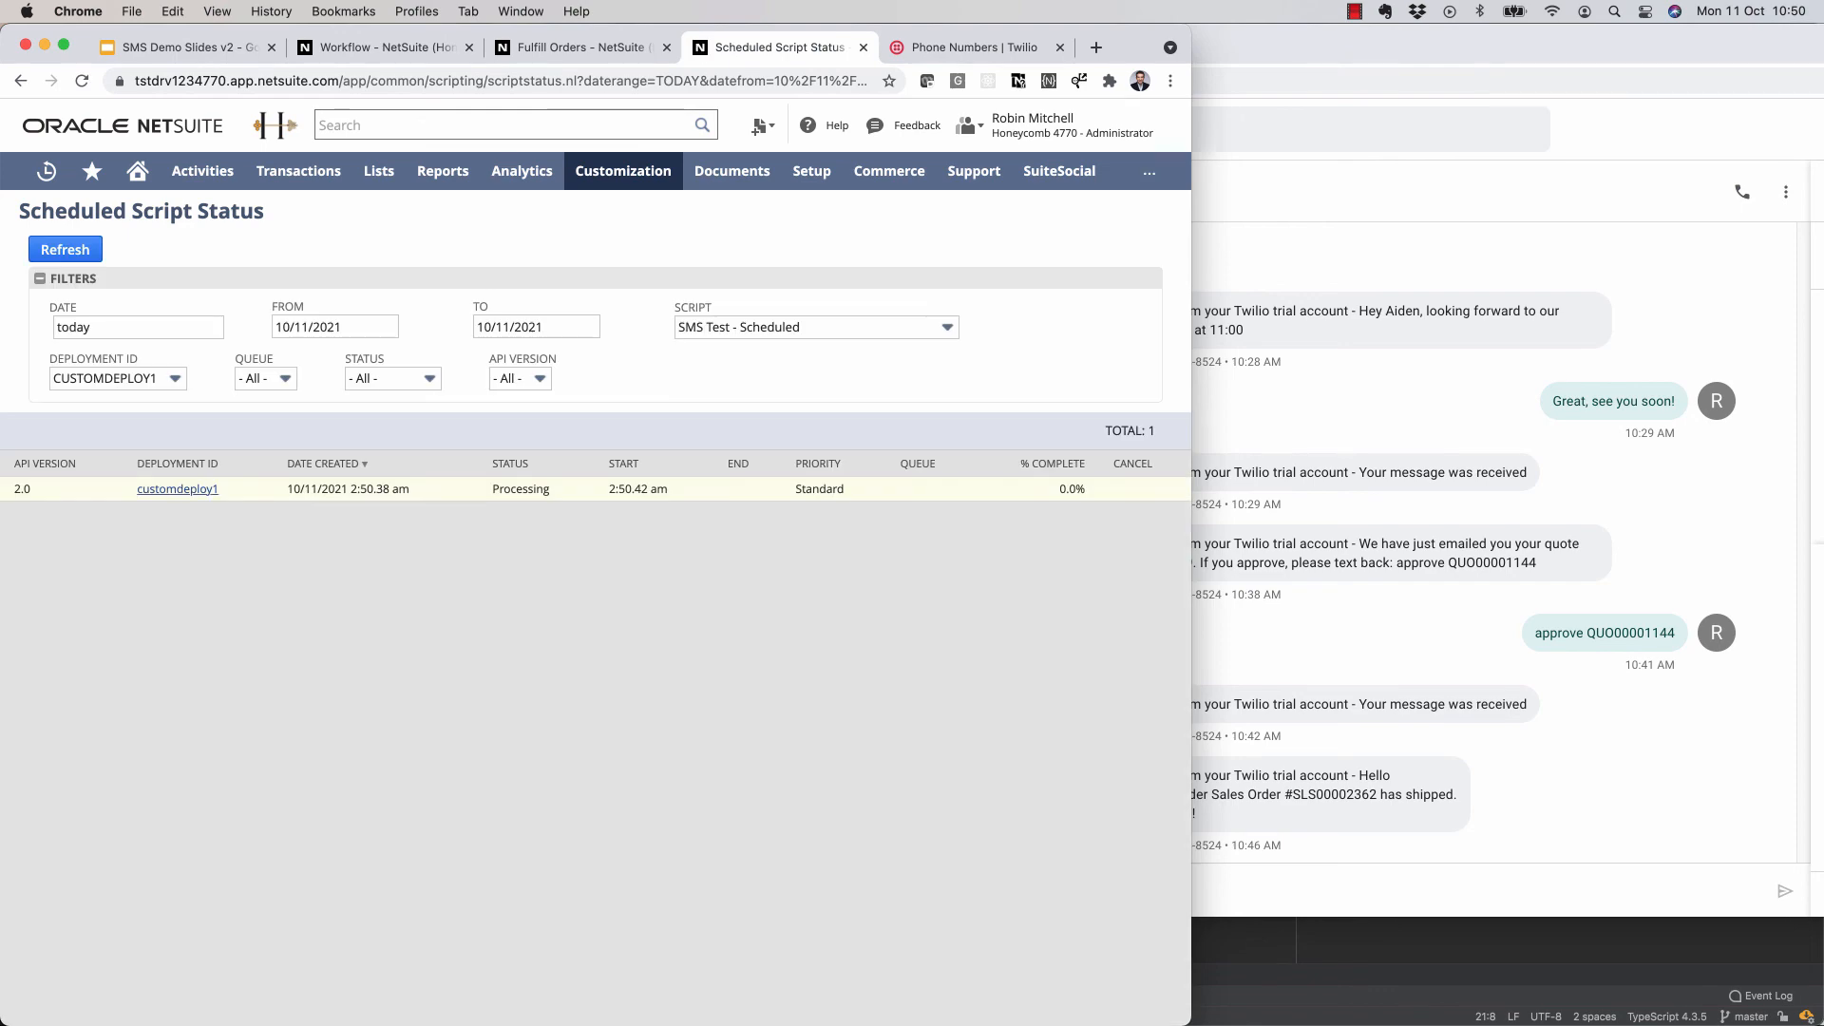
left_click(178, 489)
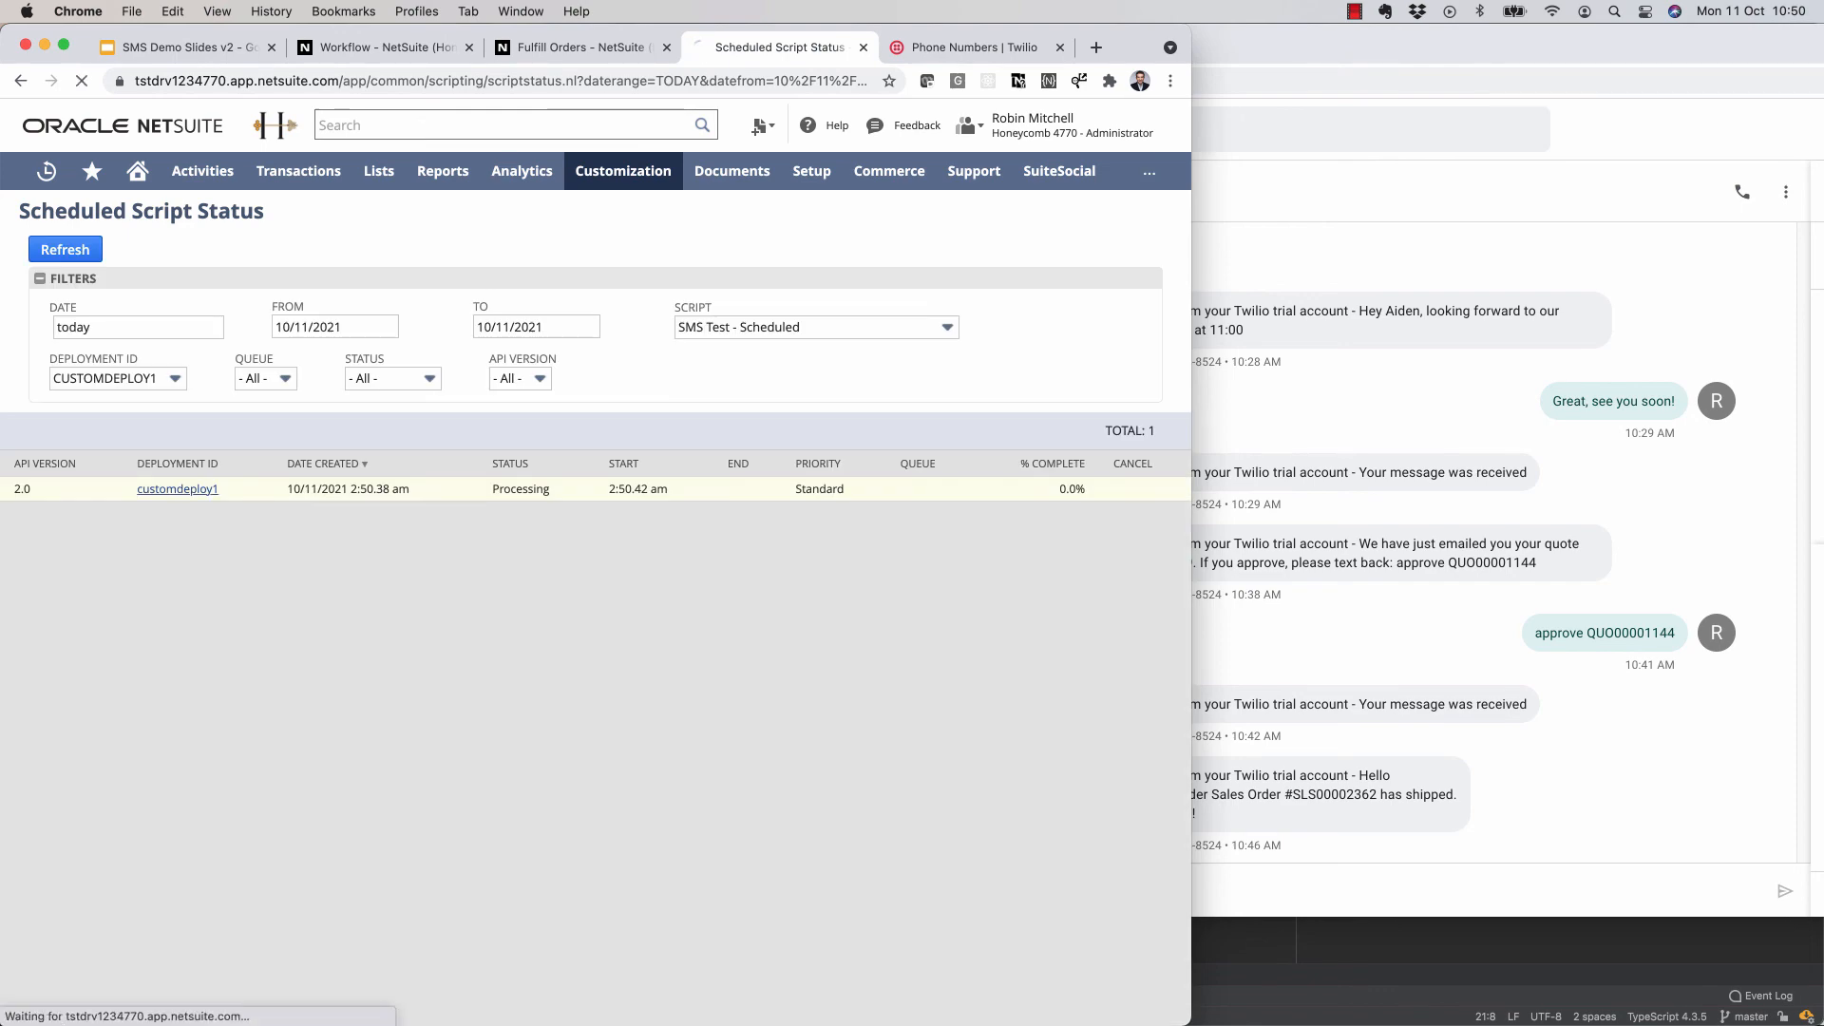
left_click(159, 507)
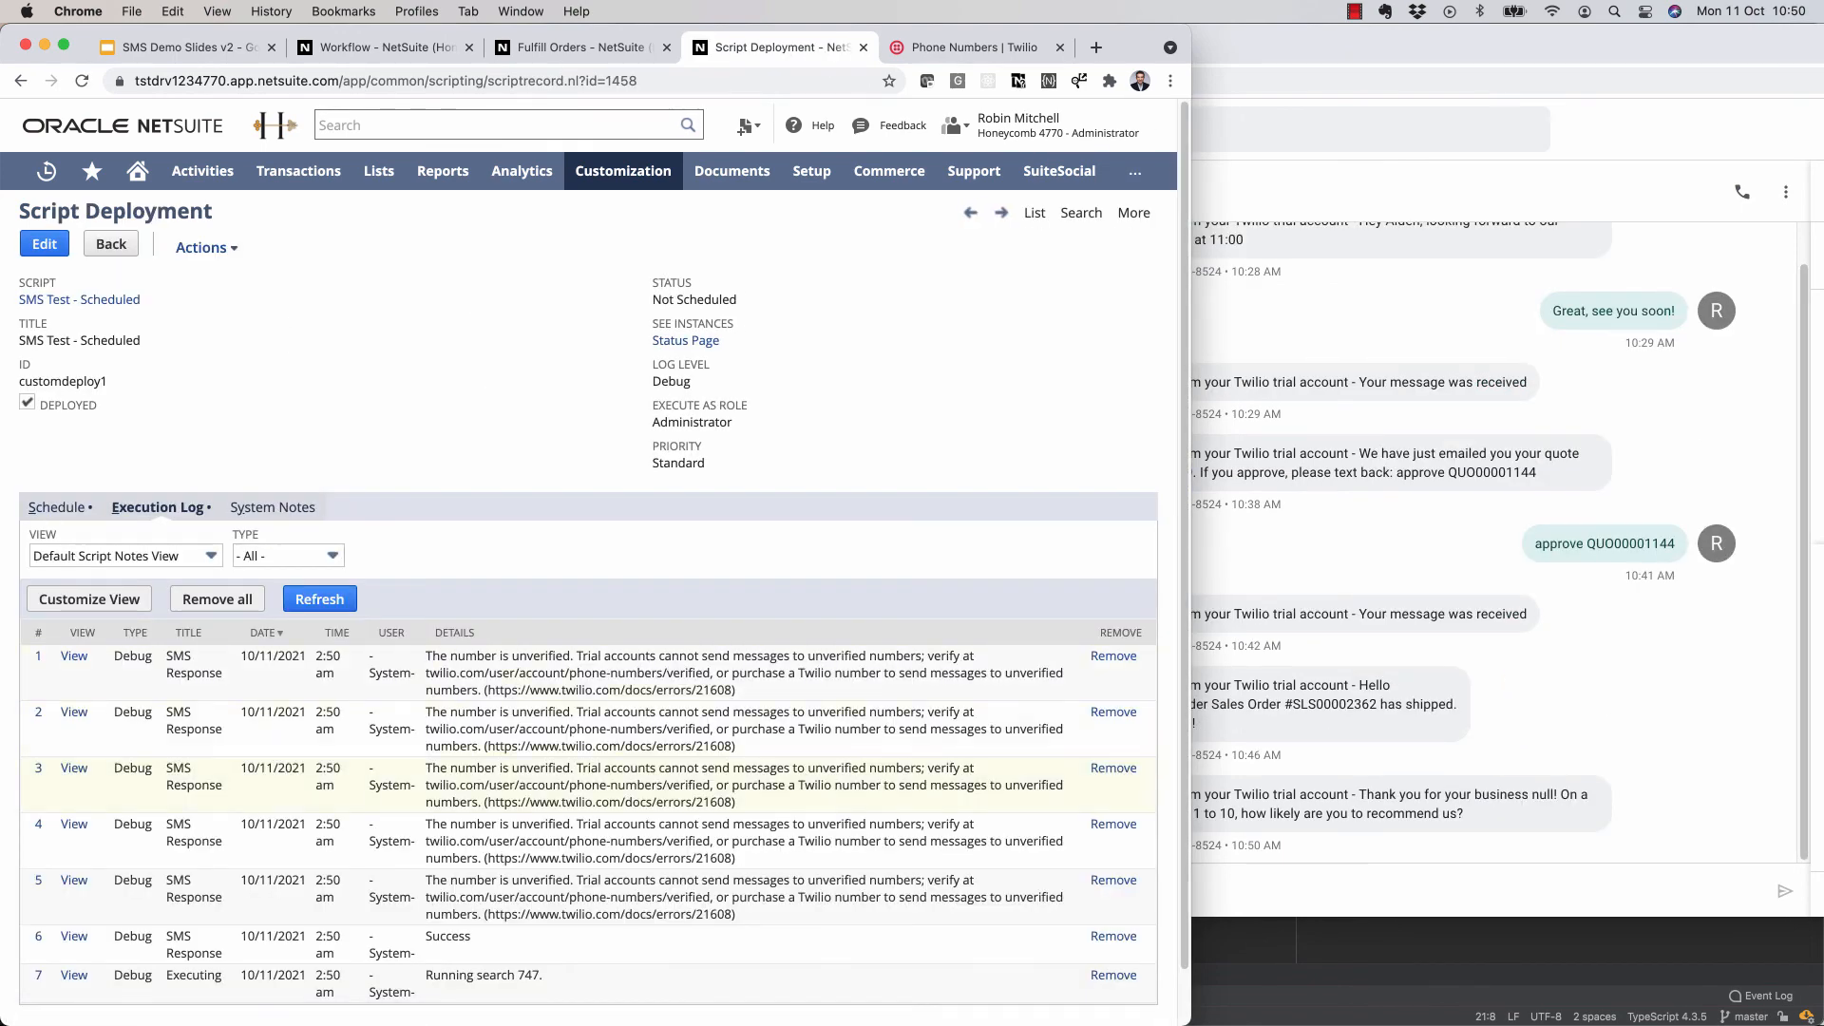
left_click(319, 598)
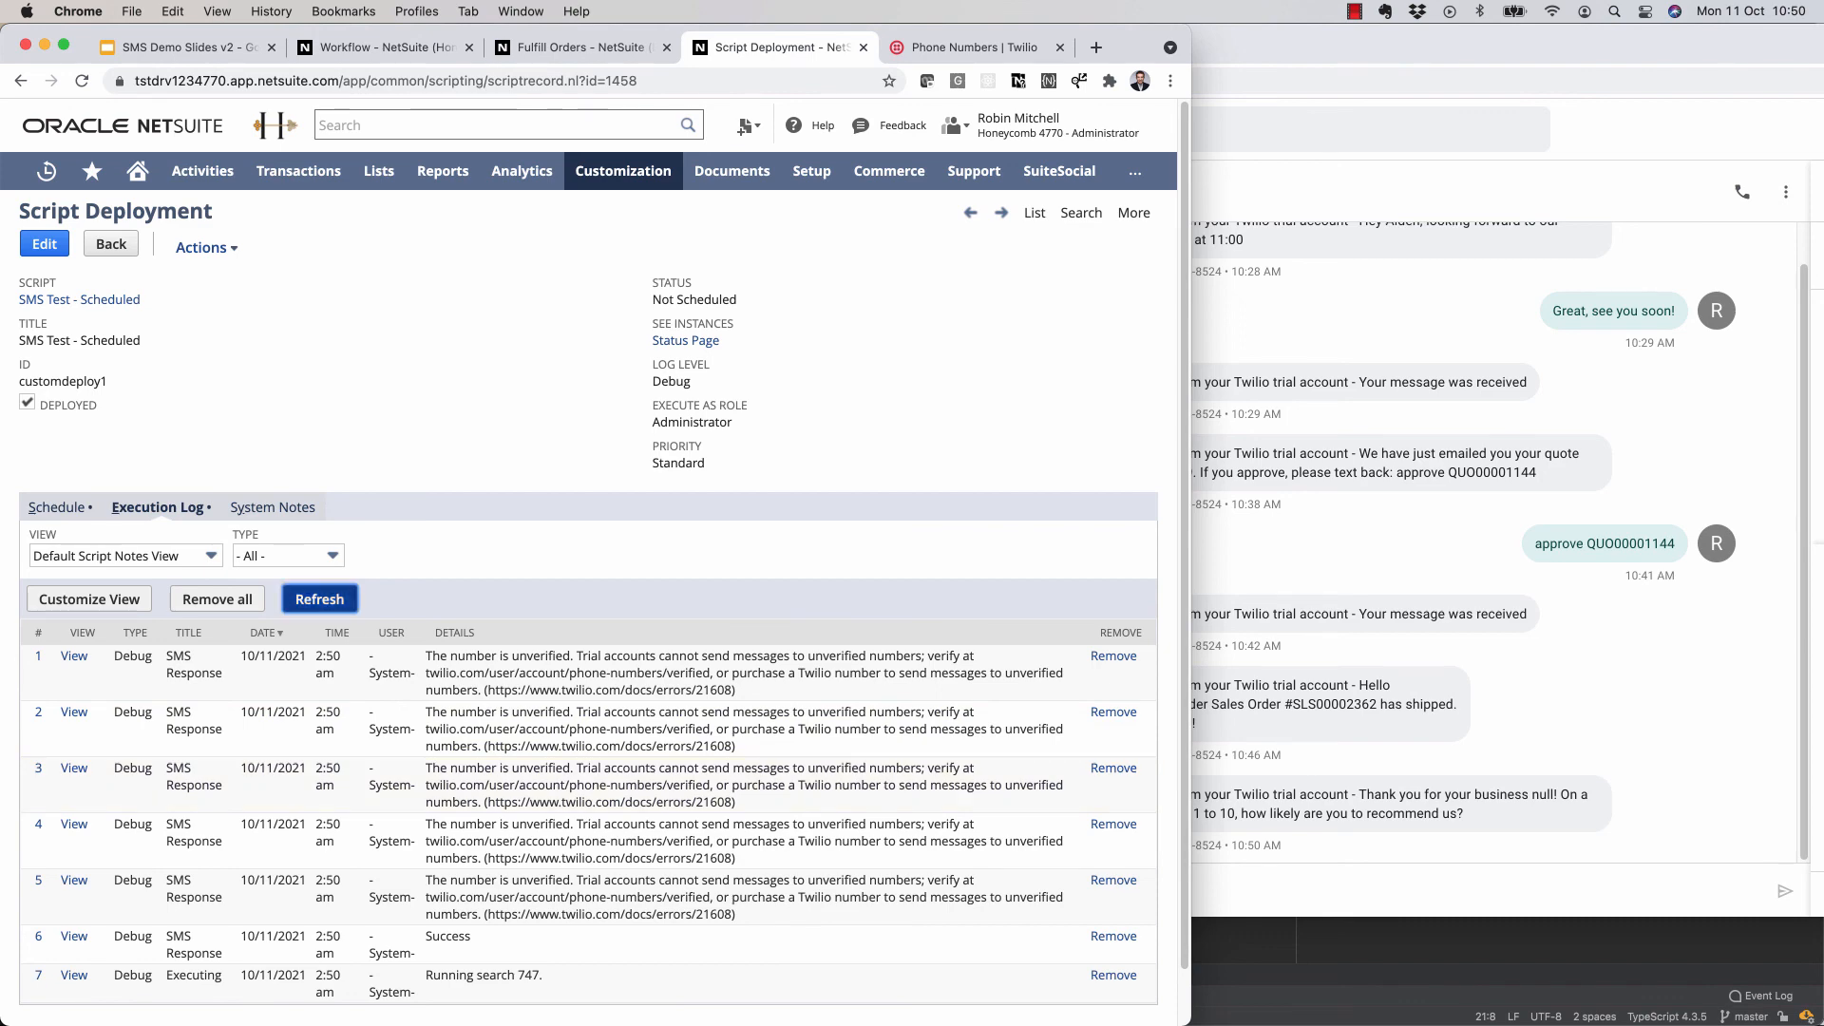
scroll(319, 598, "down", 4)
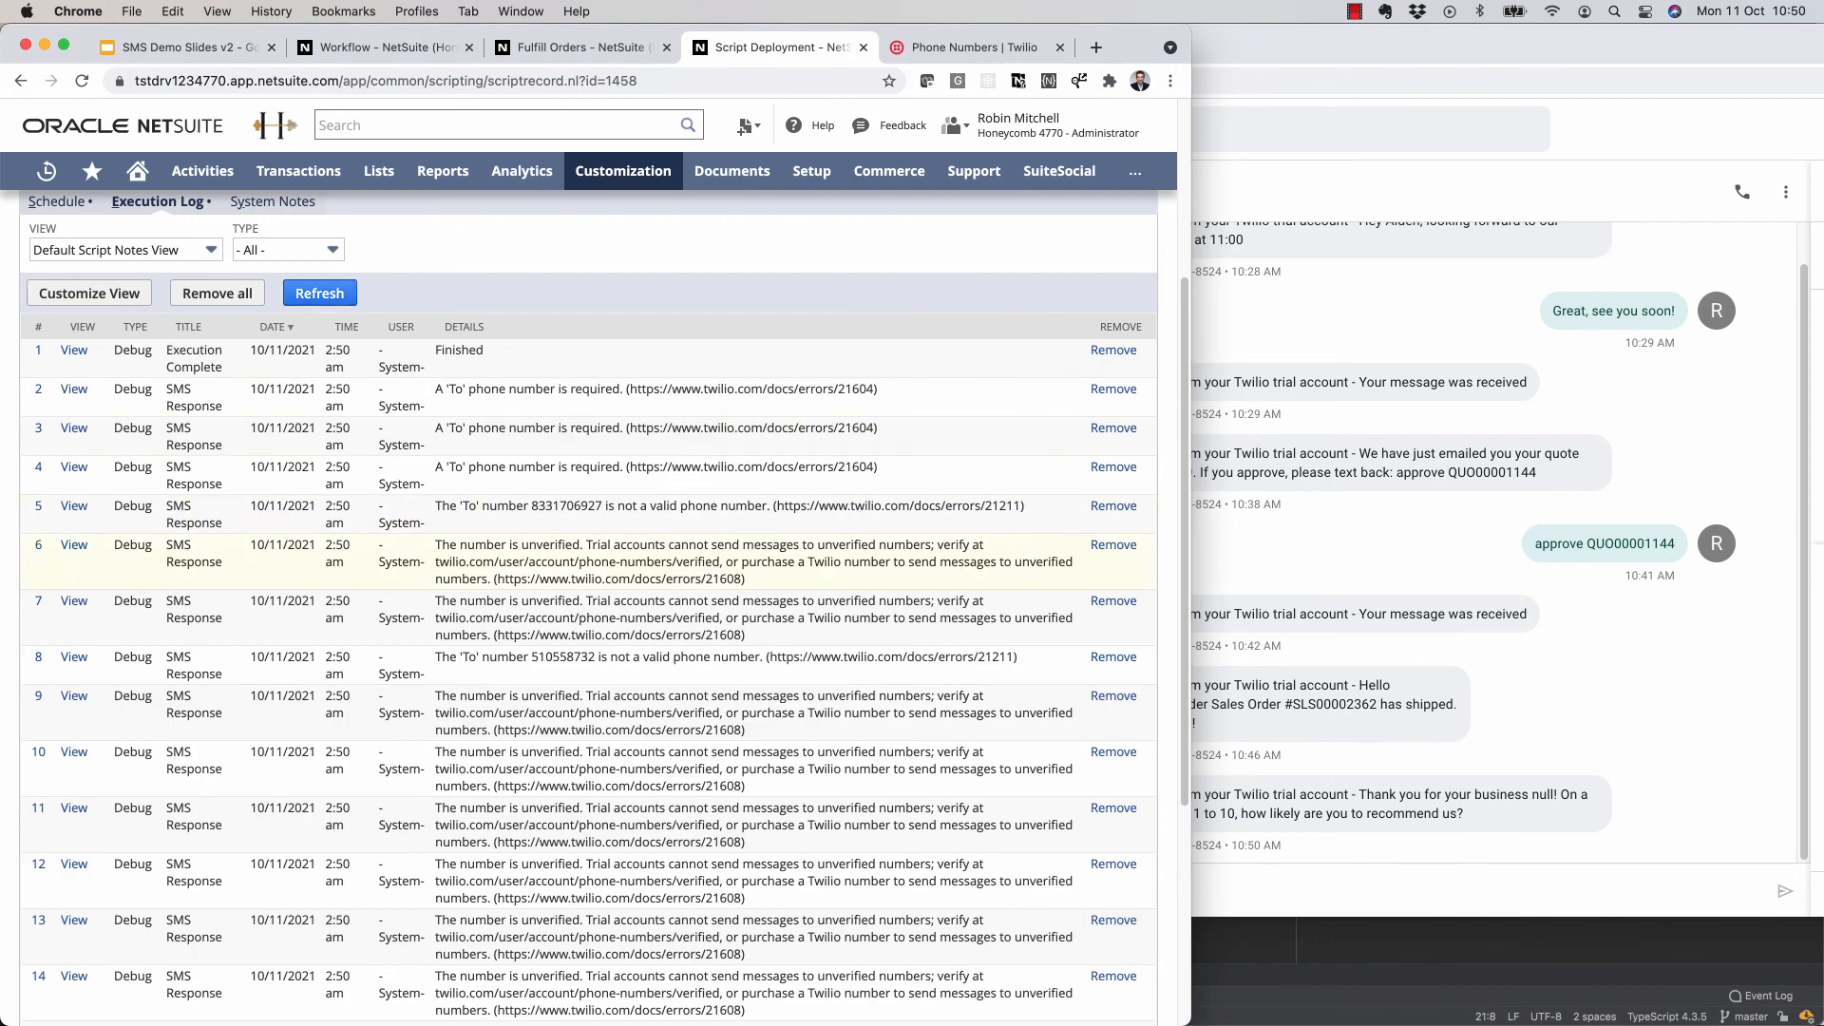
left_click(1604, 545)
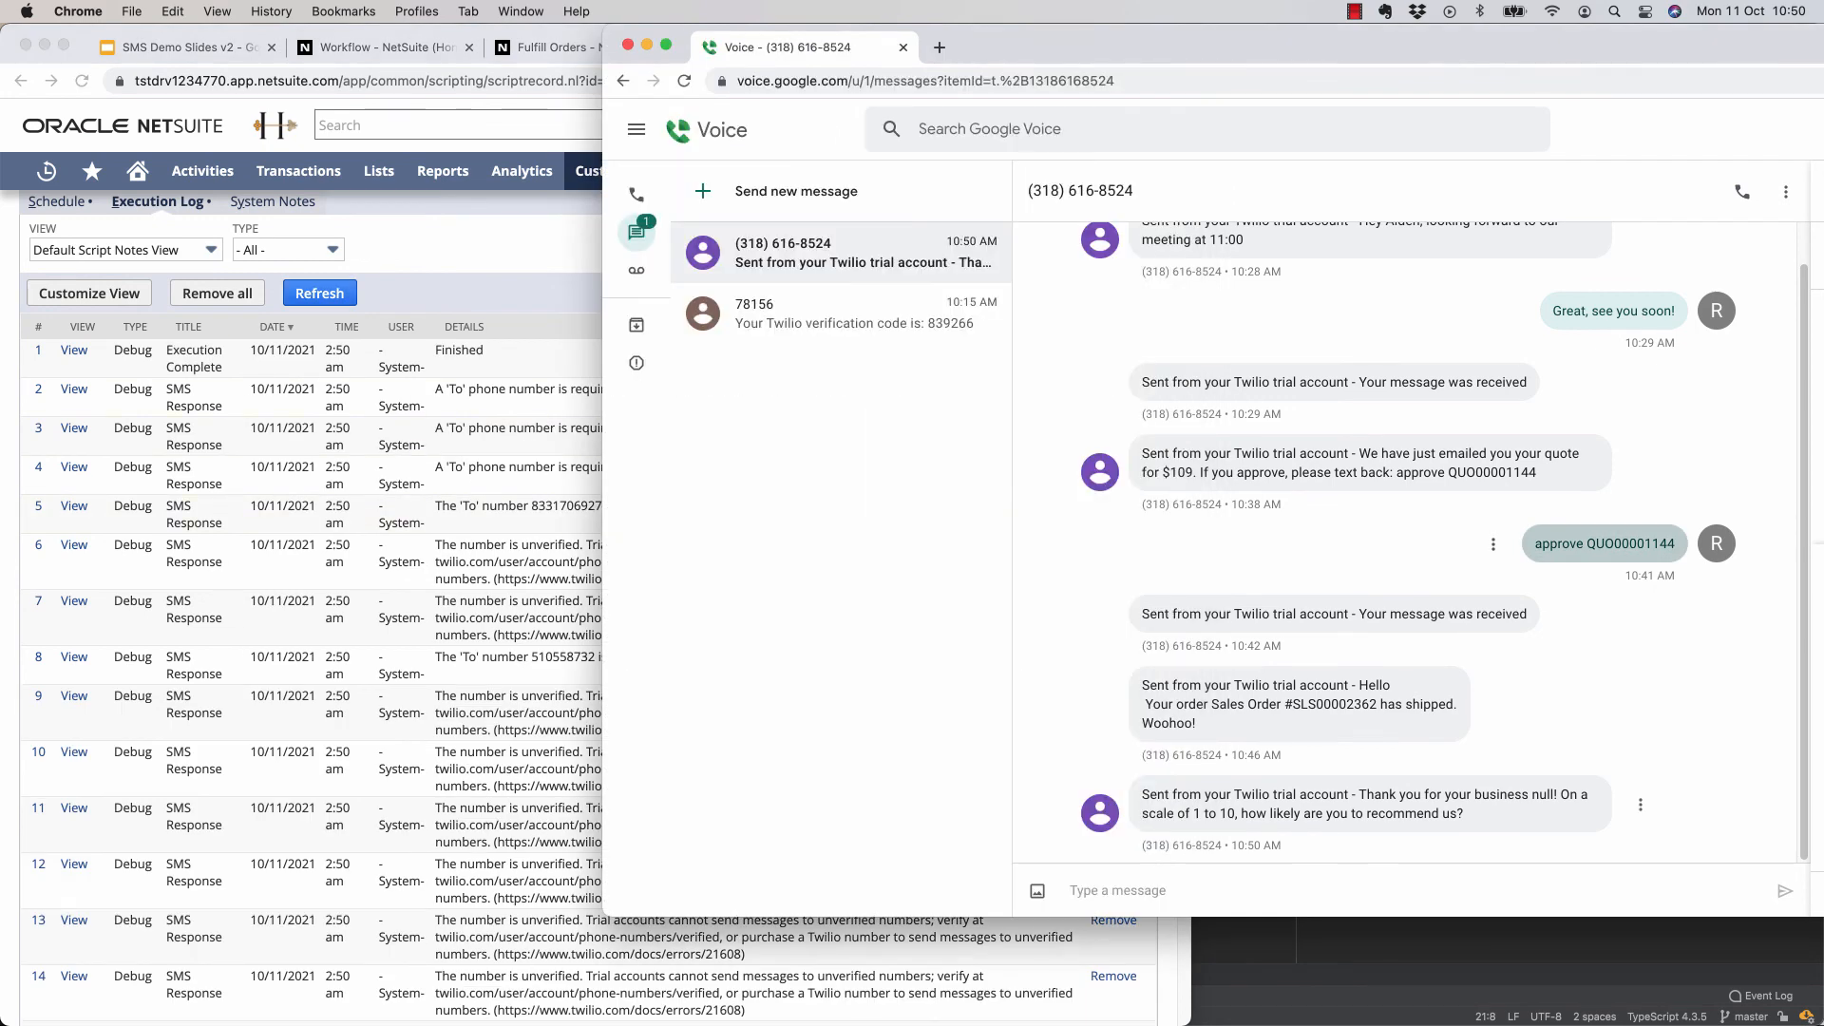
left_click(1370, 805)
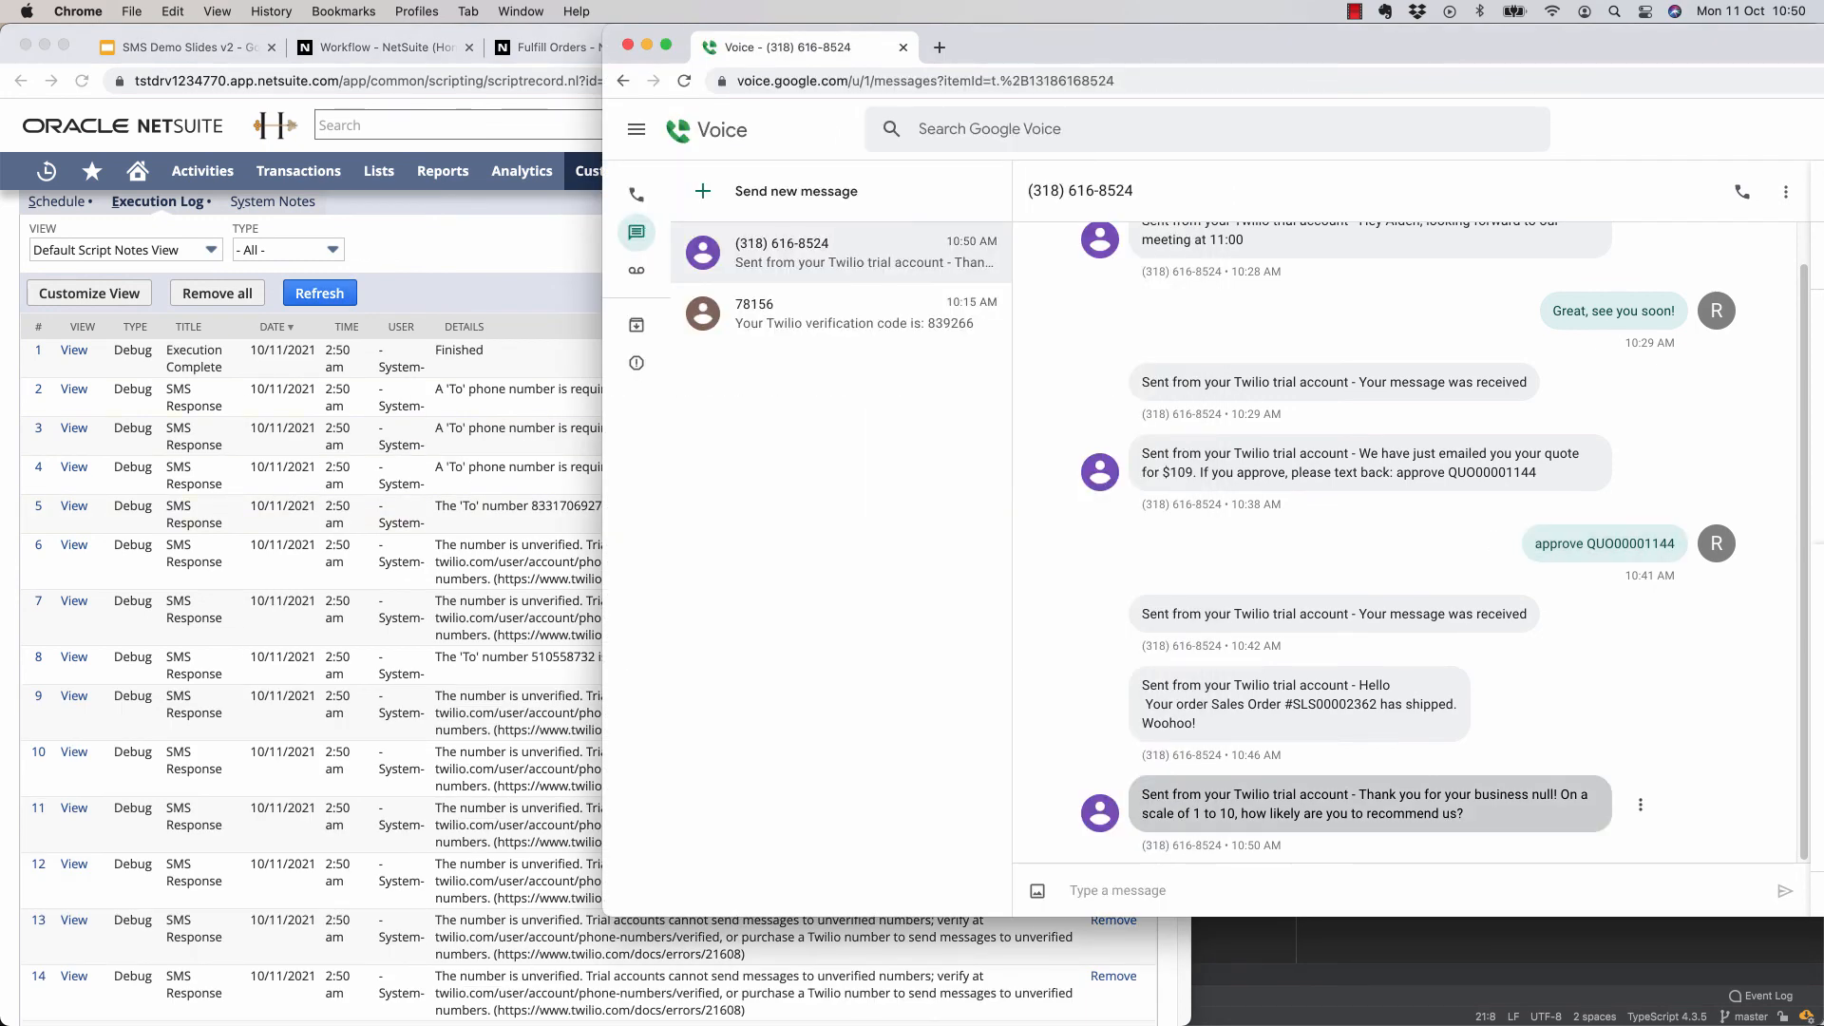